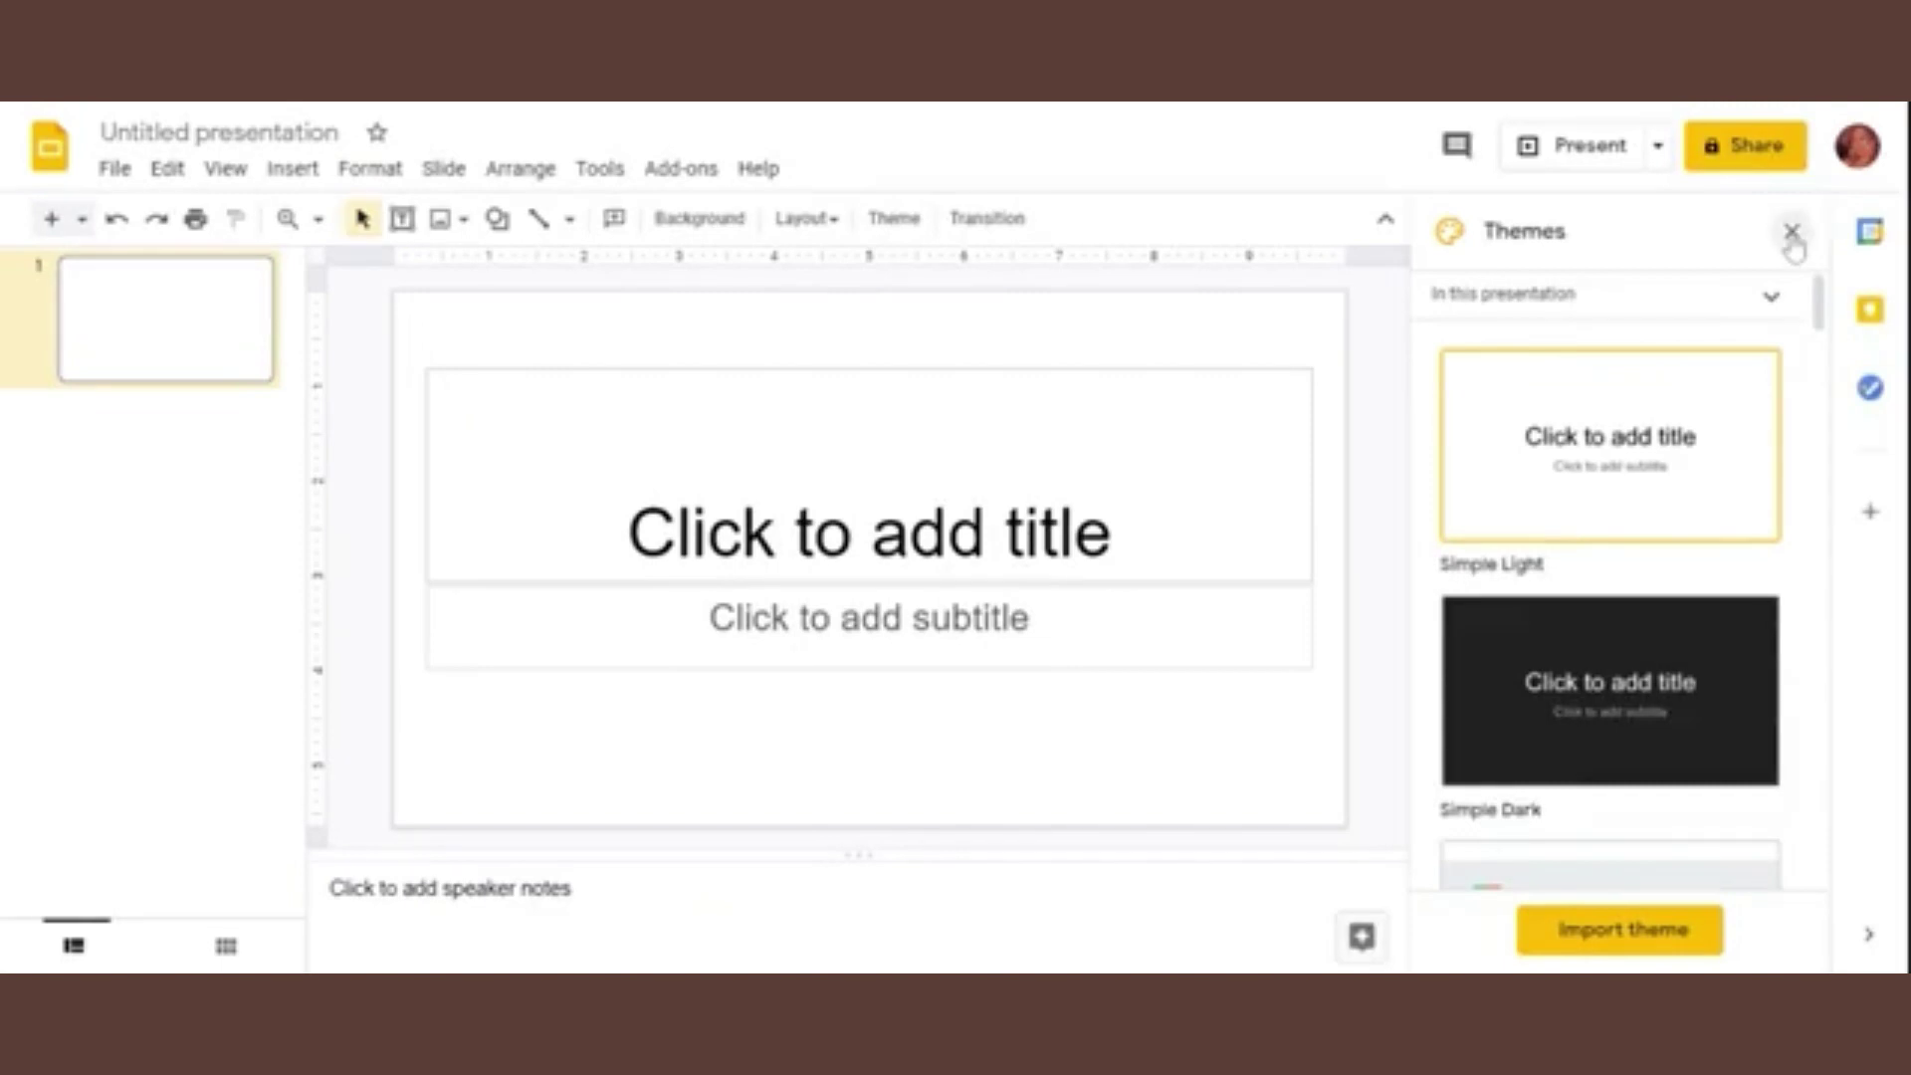
Step: Close the Themes panel and switch the first slide to the Blank layout
{"action": "left_click", "coordinate": [1791, 231]}
{"action": "left_click", "coordinate": [796, 219]}
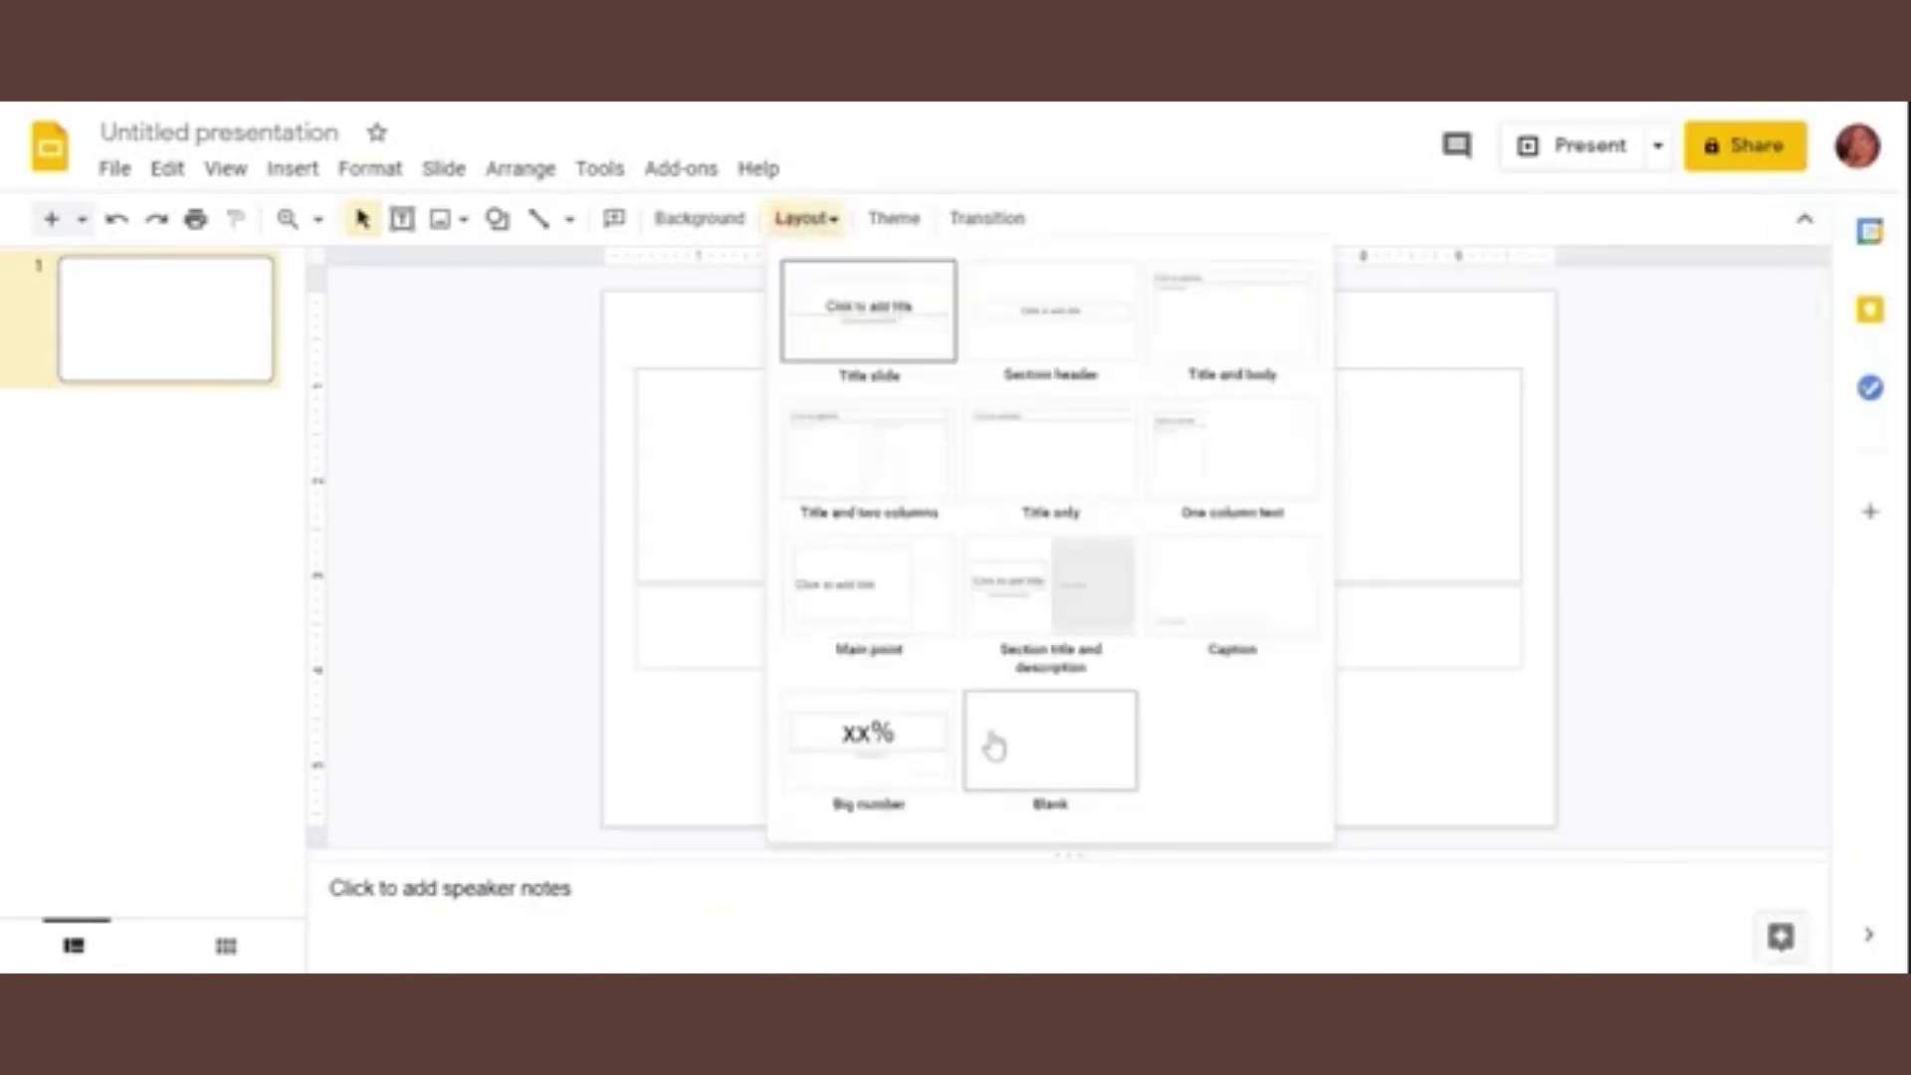
{"action": "left_click", "coordinate": [995, 749]}
Step: Check the slide Background without changes, then pick the rectangle shape
{"action": "left_click", "coordinate": [702, 218]}
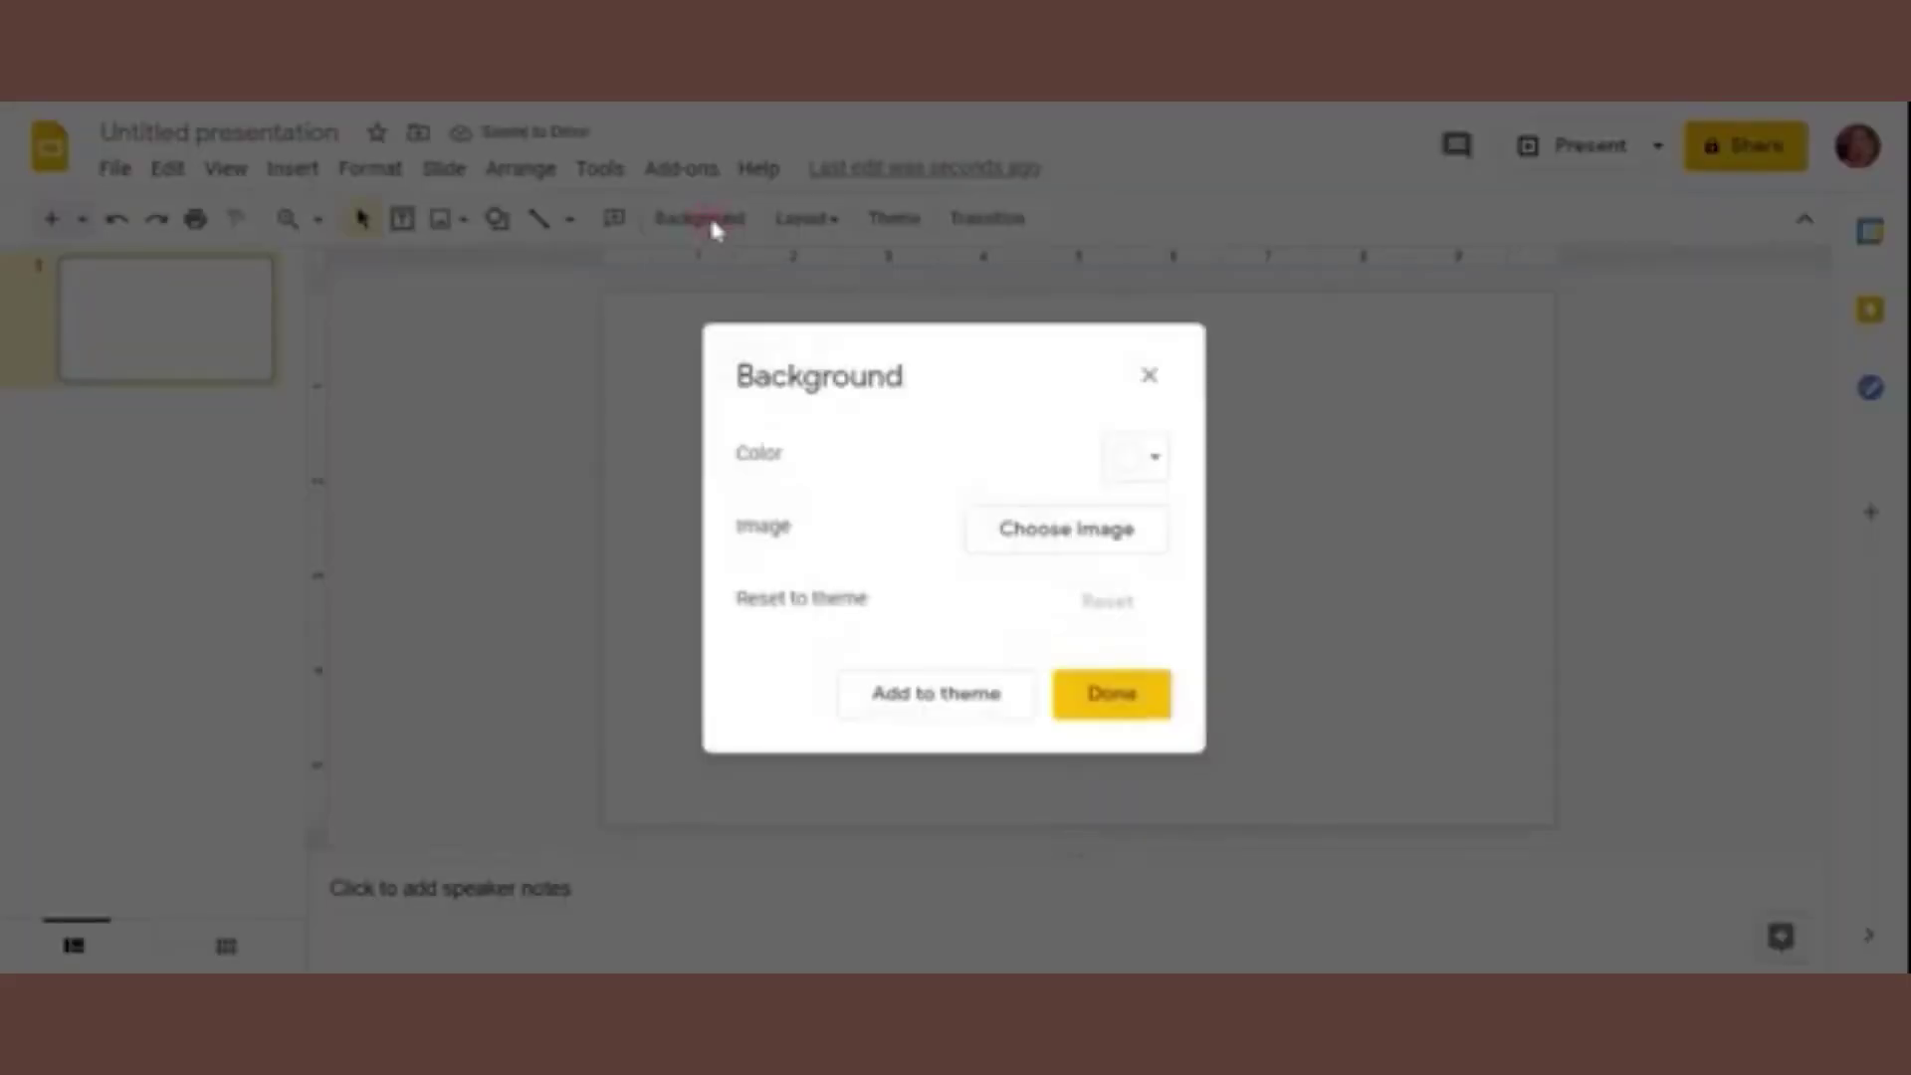
{"action": "left_click", "coordinate": [1146, 375]}
{"action": "left_click", "coordinate": [497, 219]}
{"action": "mouse_move", "coordinate": [565, 269]}
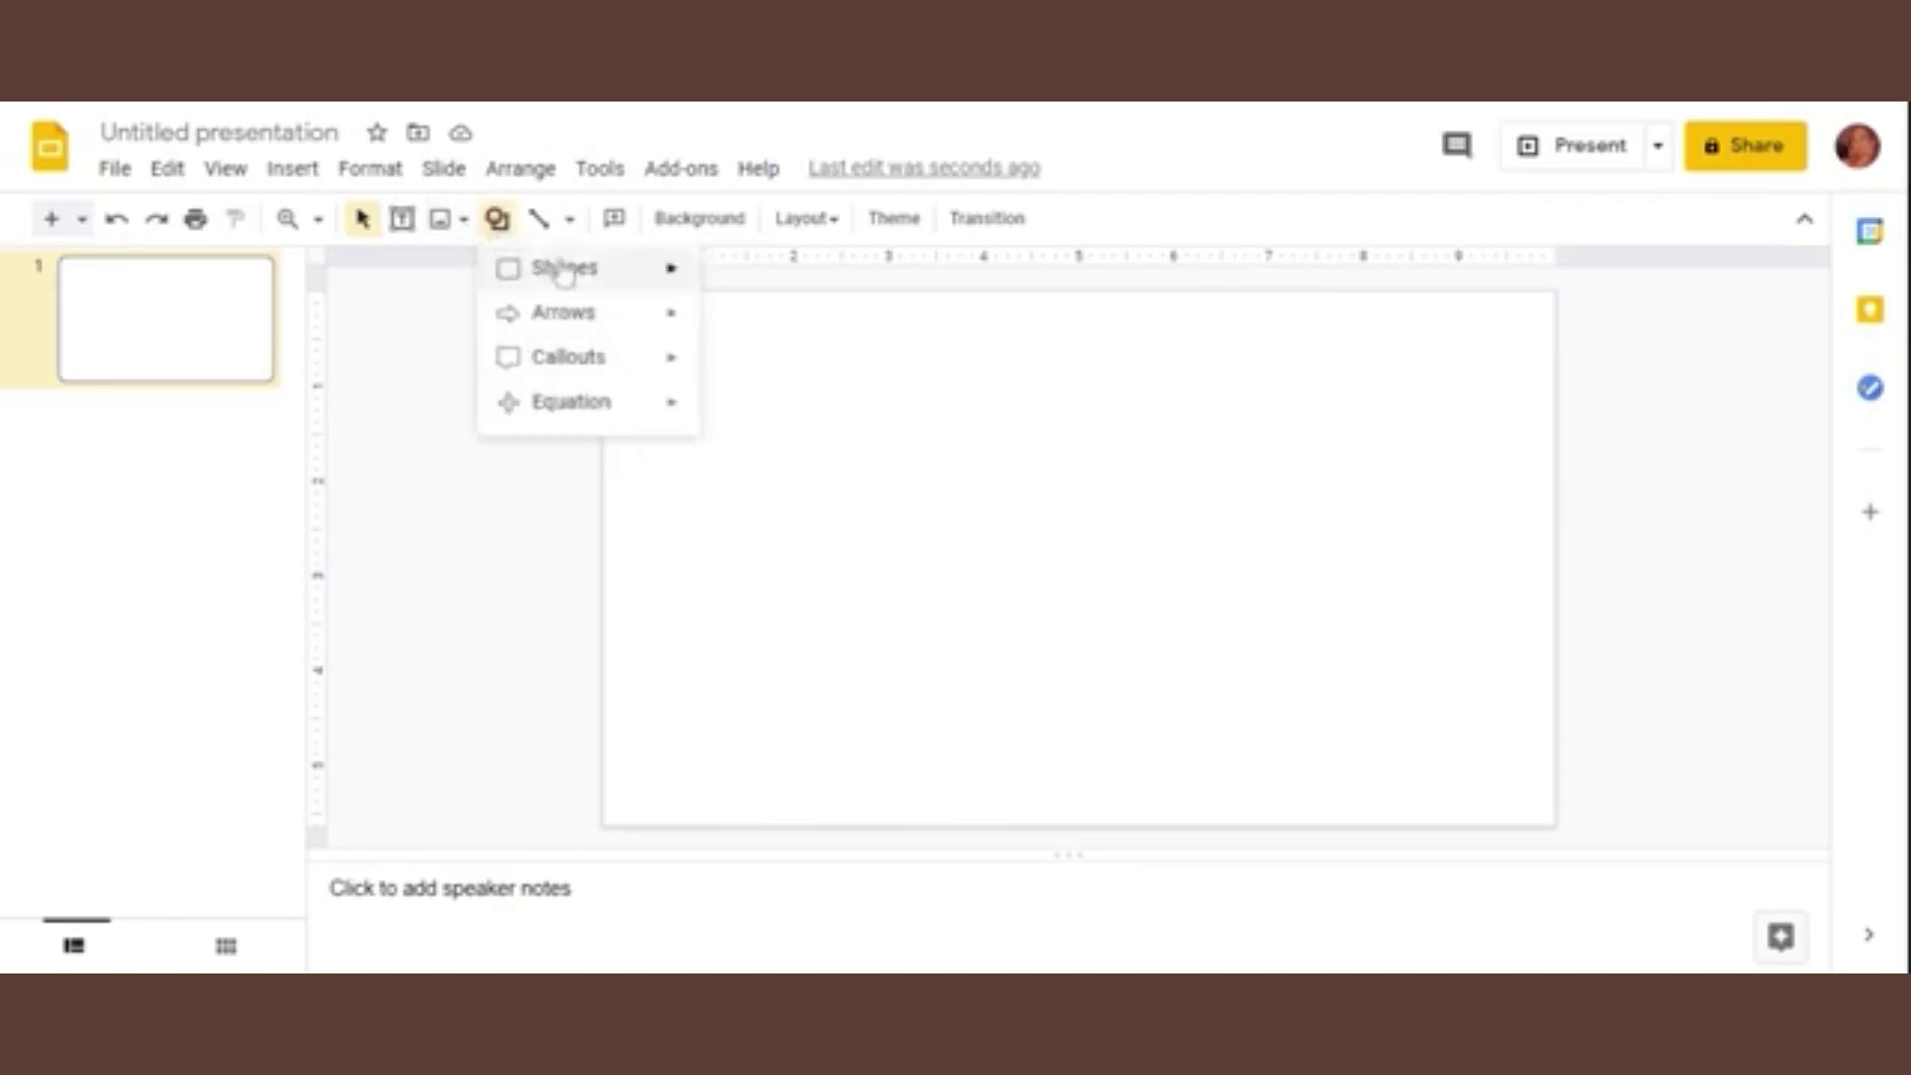
{"action": "left_click", "coordinate": [724, 281]}
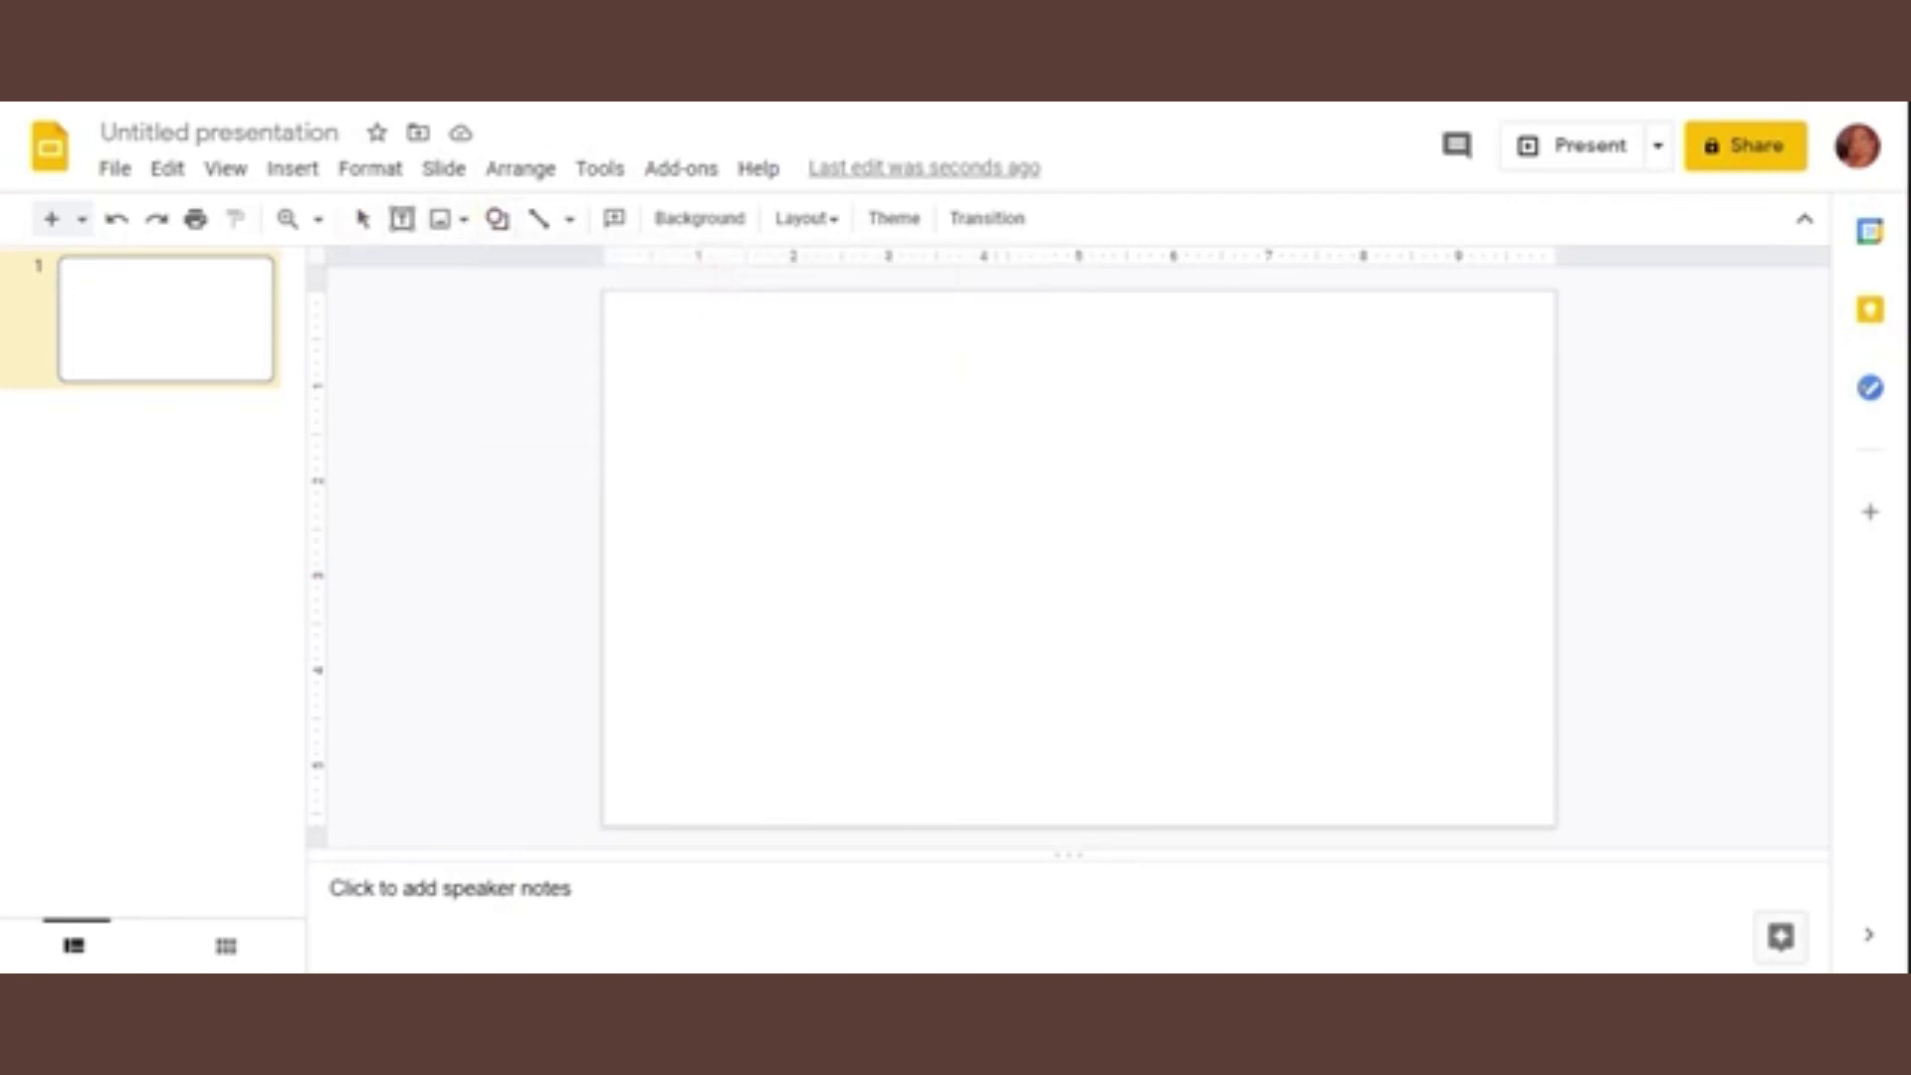
Step: Draw a grey rectangle near the top right and make several duplicates of it
{"action": "left_click_drag", "start_coordinate": [1388, 332], "coordinate": [1525, 513]}
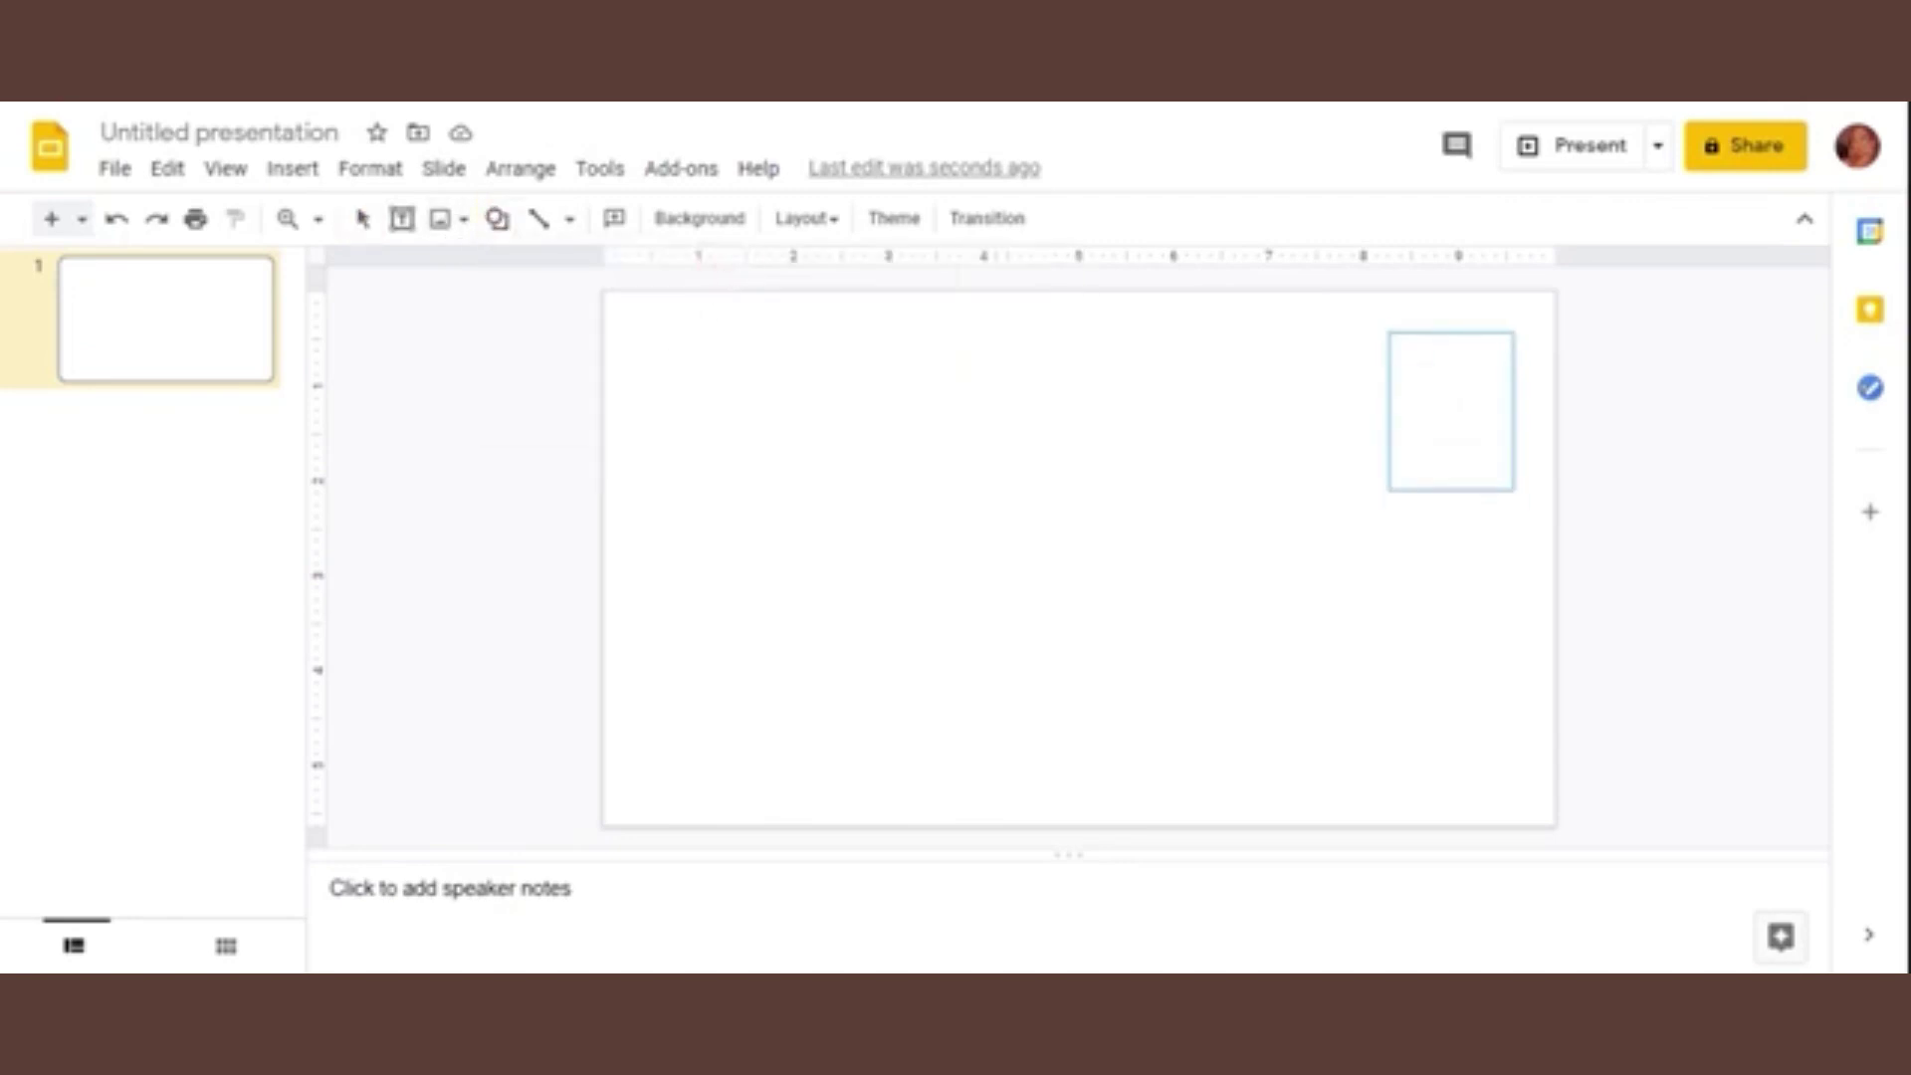
{"action": "right_click", "coordinate": [1450, 376]}
{"action": "left_click", "coordinate": [1565, 260]}
{"action": "key", "text": "ctrl+v"}
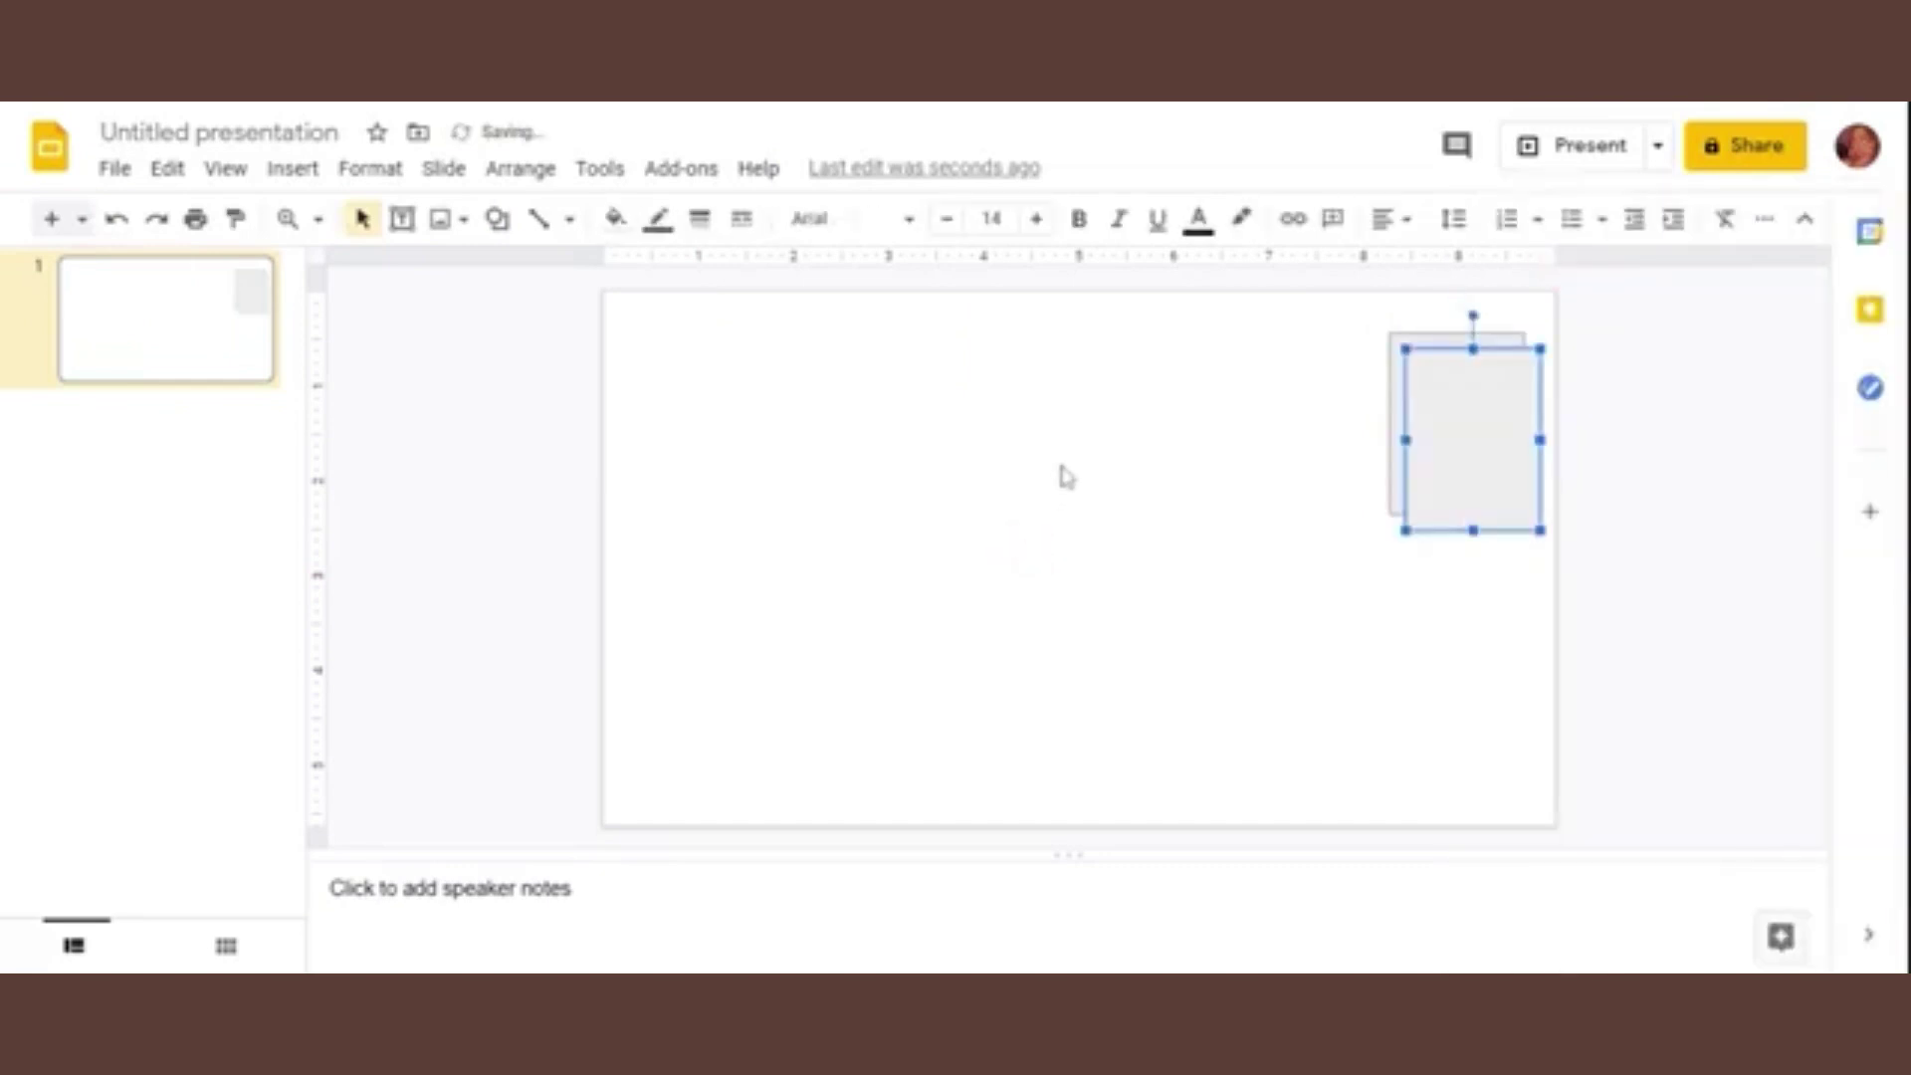
{"action": "key", "text": "ctrl+d"}
{"action": "key", "text": "ctrl+d"}
{"action": "key", "text": "ctrl+d"}
{"action": "key", "text": "ctrl+d"}
Step: Spread the duplicate rectangles around the centre, top and bottom-right of the slide
{"action": "left_click_drag", "start_coordinate": [1523, 439], "coordinate": [1026, 404]}
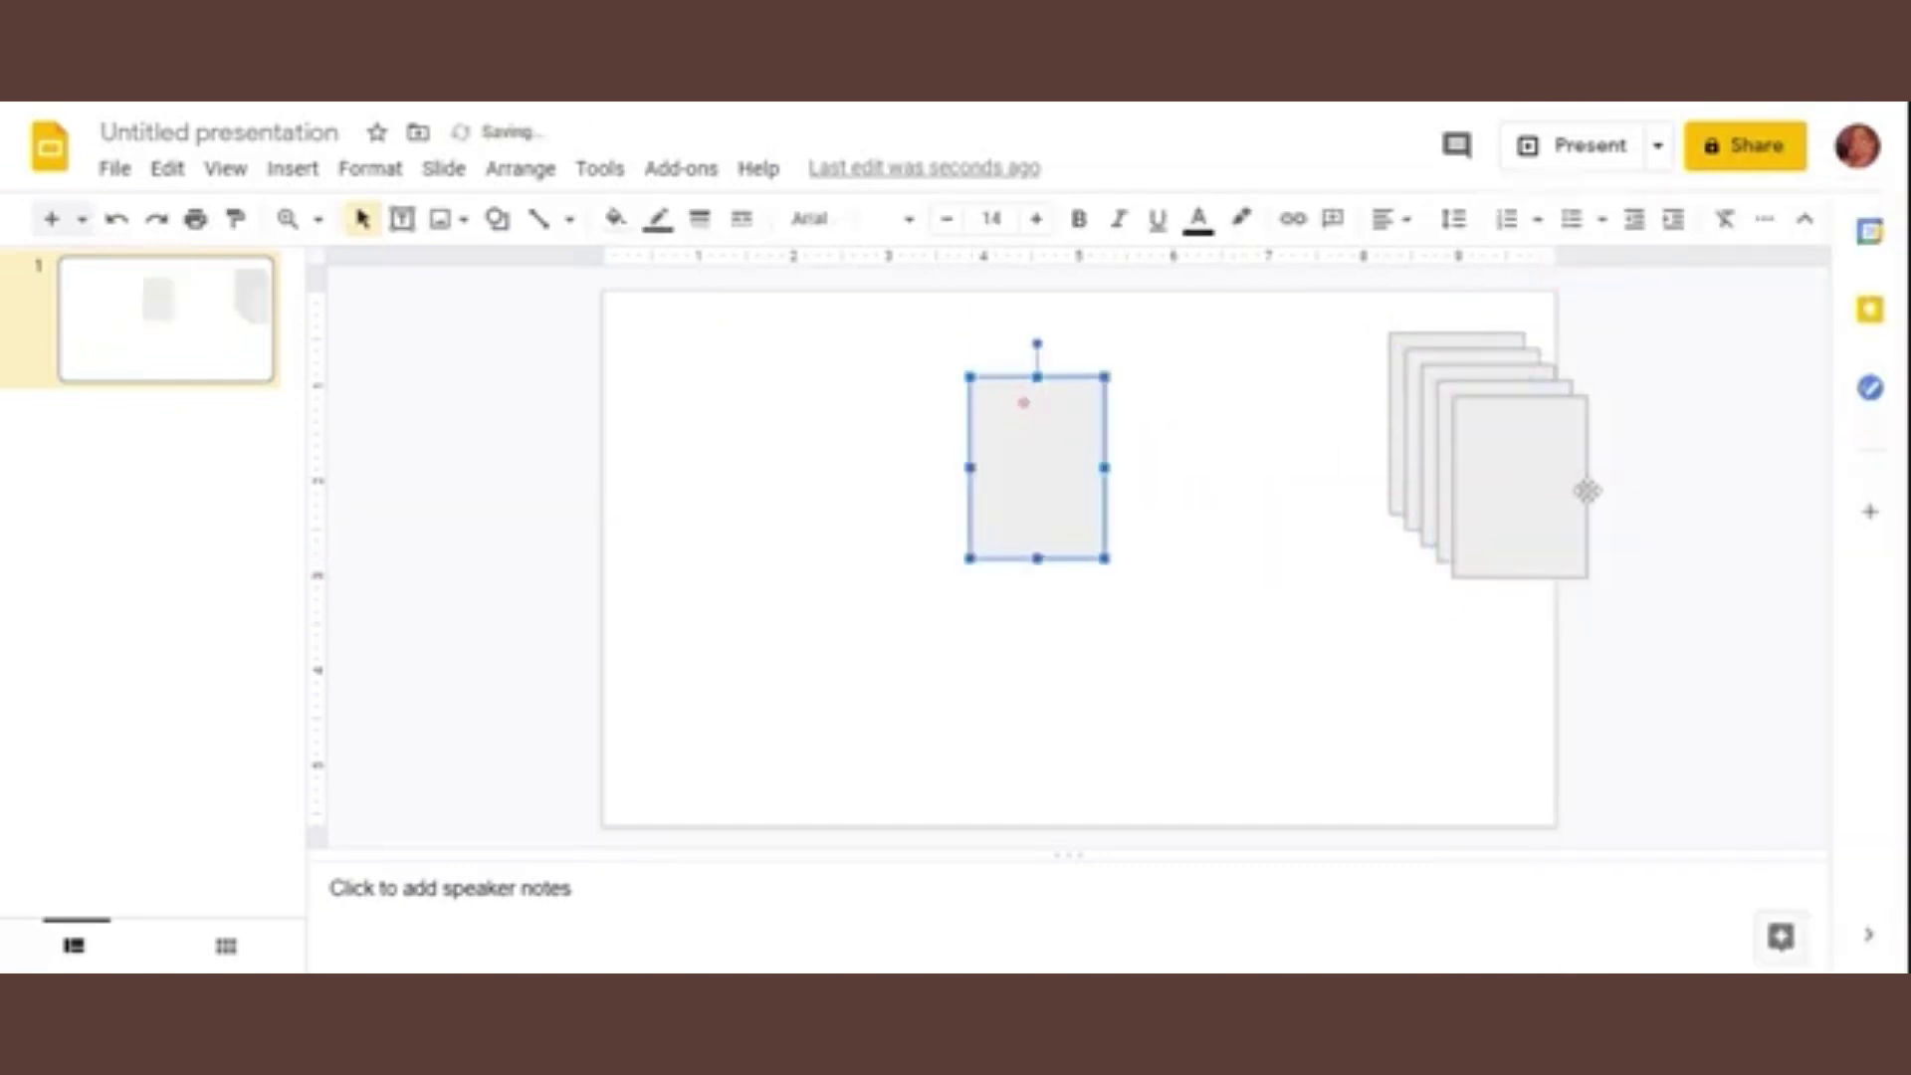
{"action": "left_click_drag", "start_coordinate": [1531, 493], "coordinate": [1287, 656]}
{"action": "left_click", "coordinate": [752, 544]}
{"action": "key", "text": "ctrl+v"}
{"action": "key", "text": "ctrl+v"}
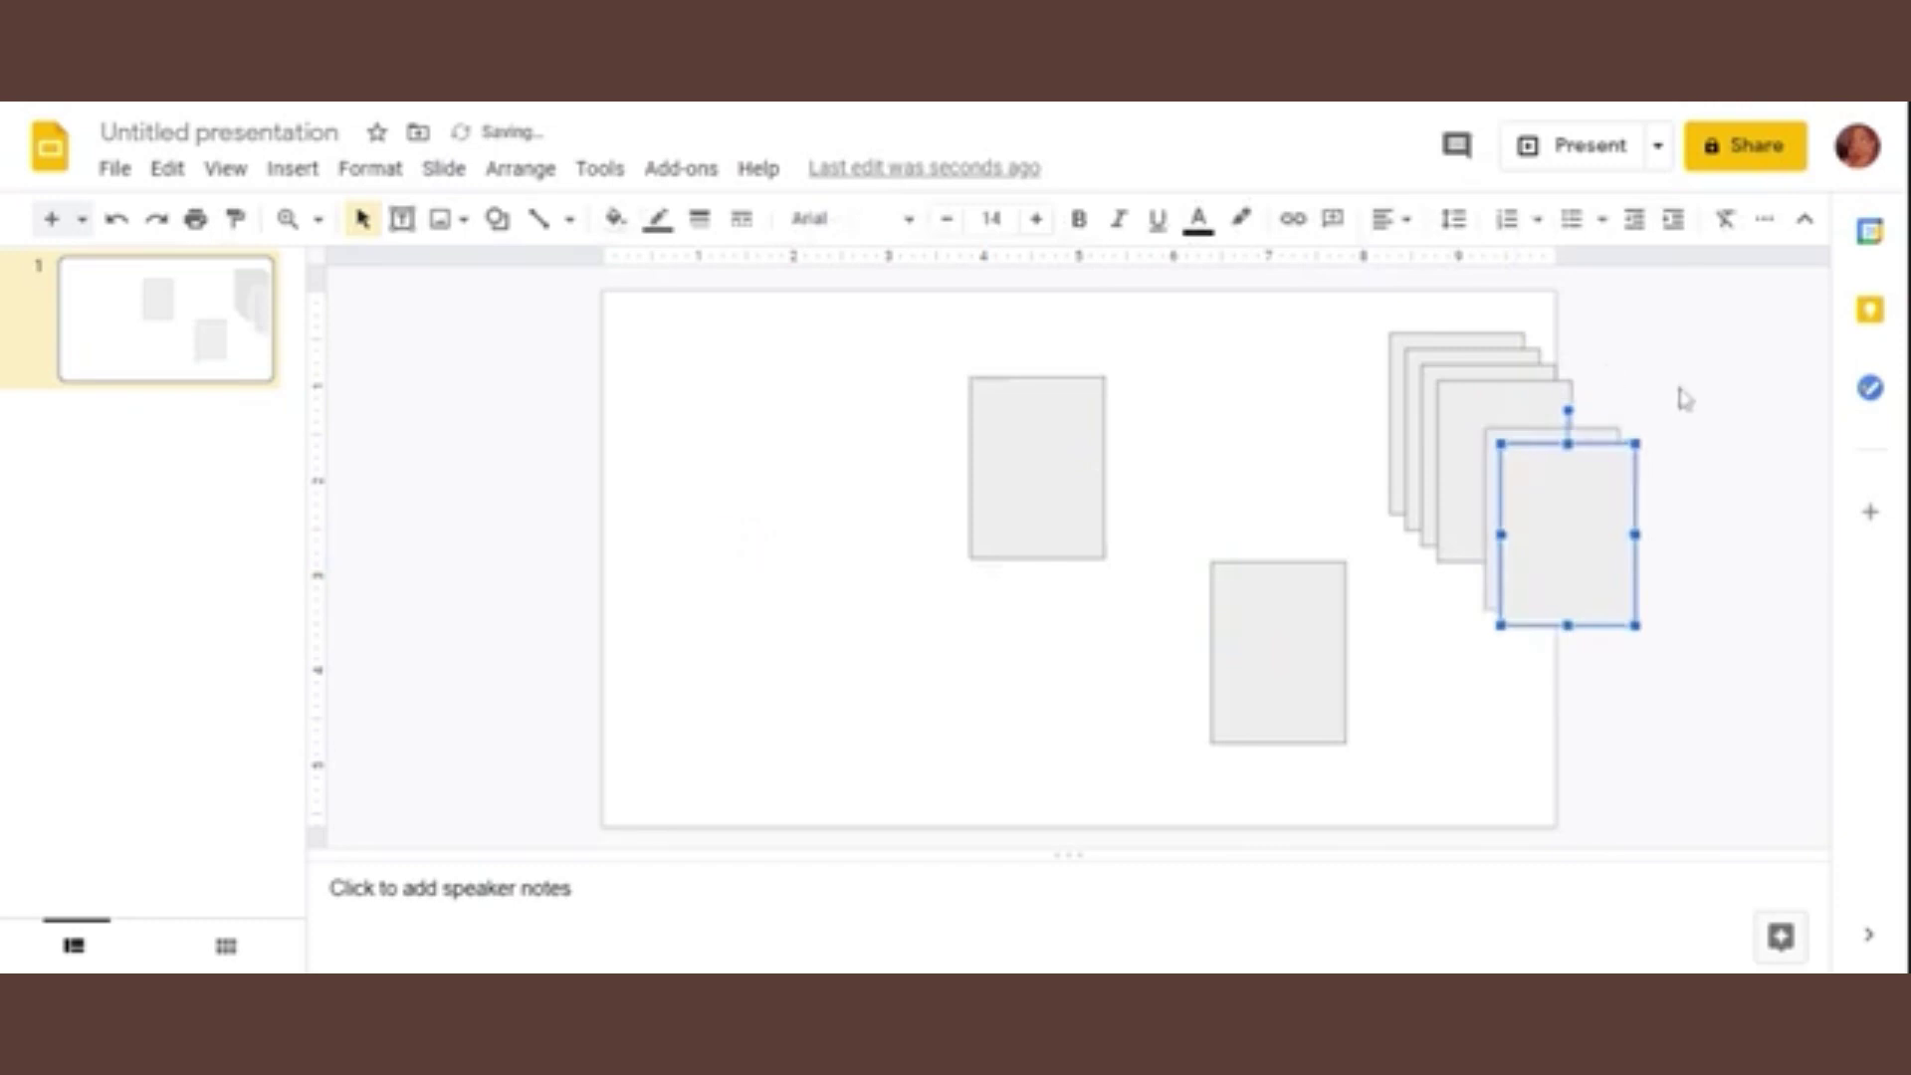
{"action": "mouse_move", "coordinate": [1535, 498]}
{"action": "left_mouse_down"}
{"action": "mouse_move", "coordinate": [929, 540]}
{"action": "mouse_move", "coordinate": [786, 410]}
{"action": "left_mouse_up"}
{"action": "left_click_drag", "start_coordinate": [1568, 518], "coordinate": [947, 657]}
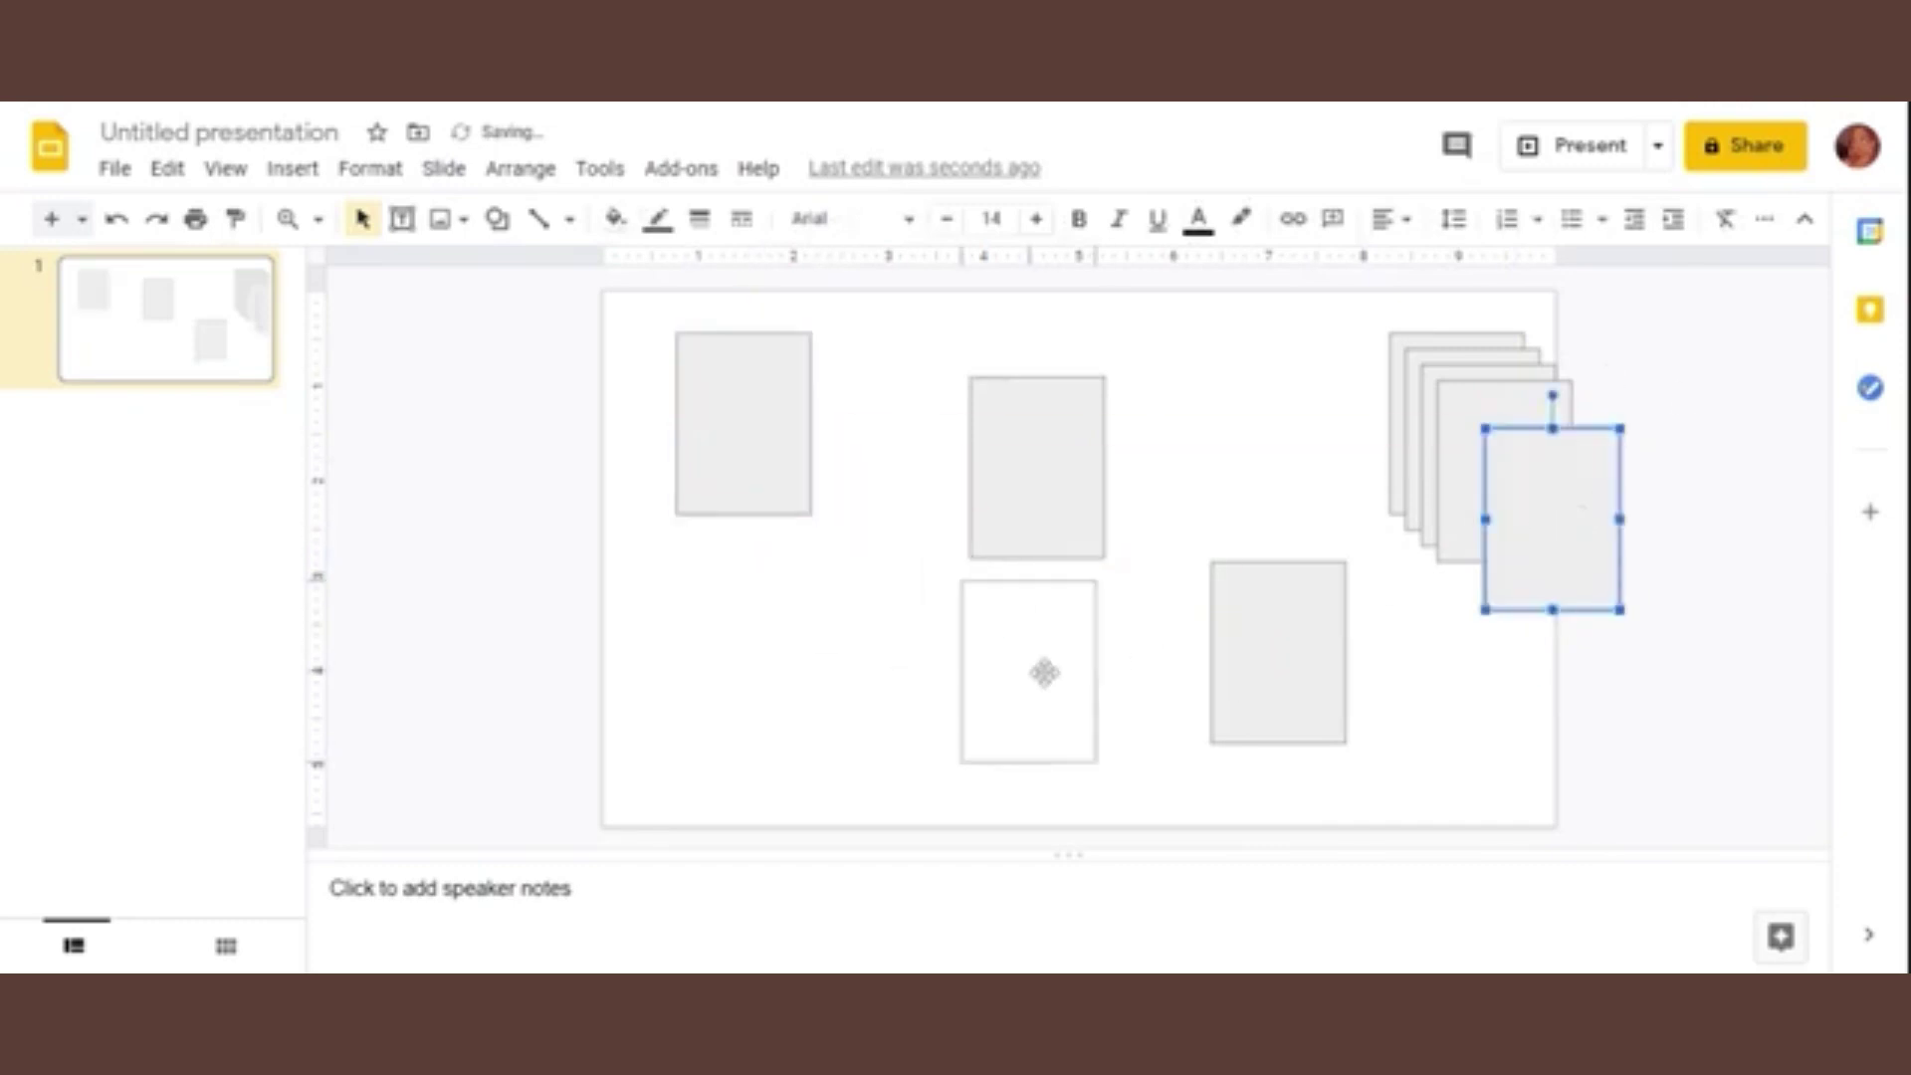
{"action": "left_click_drag", "start_coordinate": [1515, 507], "coordinate": [1241, 437]}
{"action": "mouse_move", "coordinate": [1447, 427]}
{"action": "left_mouse_down"}
{"action": "mouse_move", "coordinate": [1459, 653]}
{"action": "mouse_move", "coordinate": [1447, 703]}
{"action": "mouse_move", "coordinate": [1390, 737]}
{"action": "left_mouse_up"}
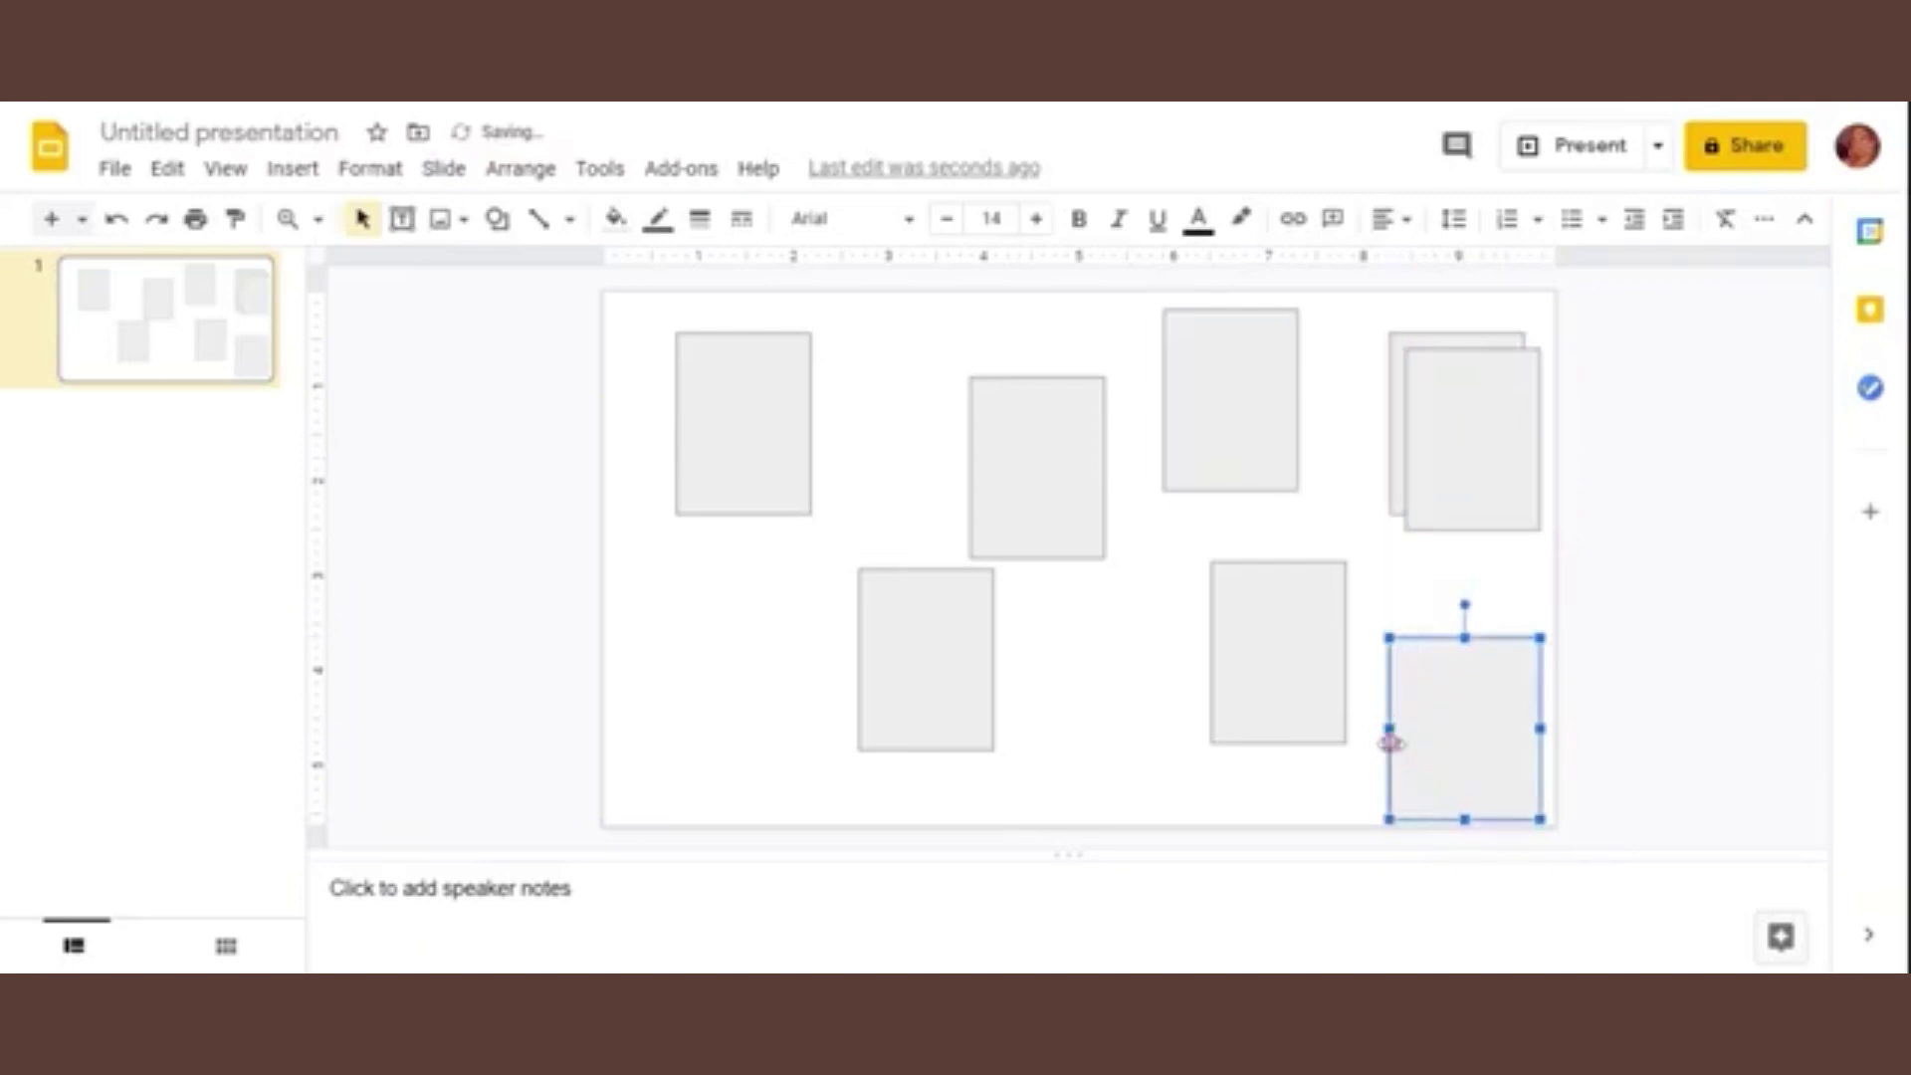
Step: Resize a bottom rectangle, rotate it horizontal along the bottom, and move another to the bottom-left corner
{"action": "mouse_move", "coordinate": [1267, 647]}
{"action": "left_mouse_down"}
{"action": "mouse_move", "coordinate": [1249, 722]}
{"action": "mouse_move", "coordinate": [1345, 728]}
{"action": "left_mouse_up"}
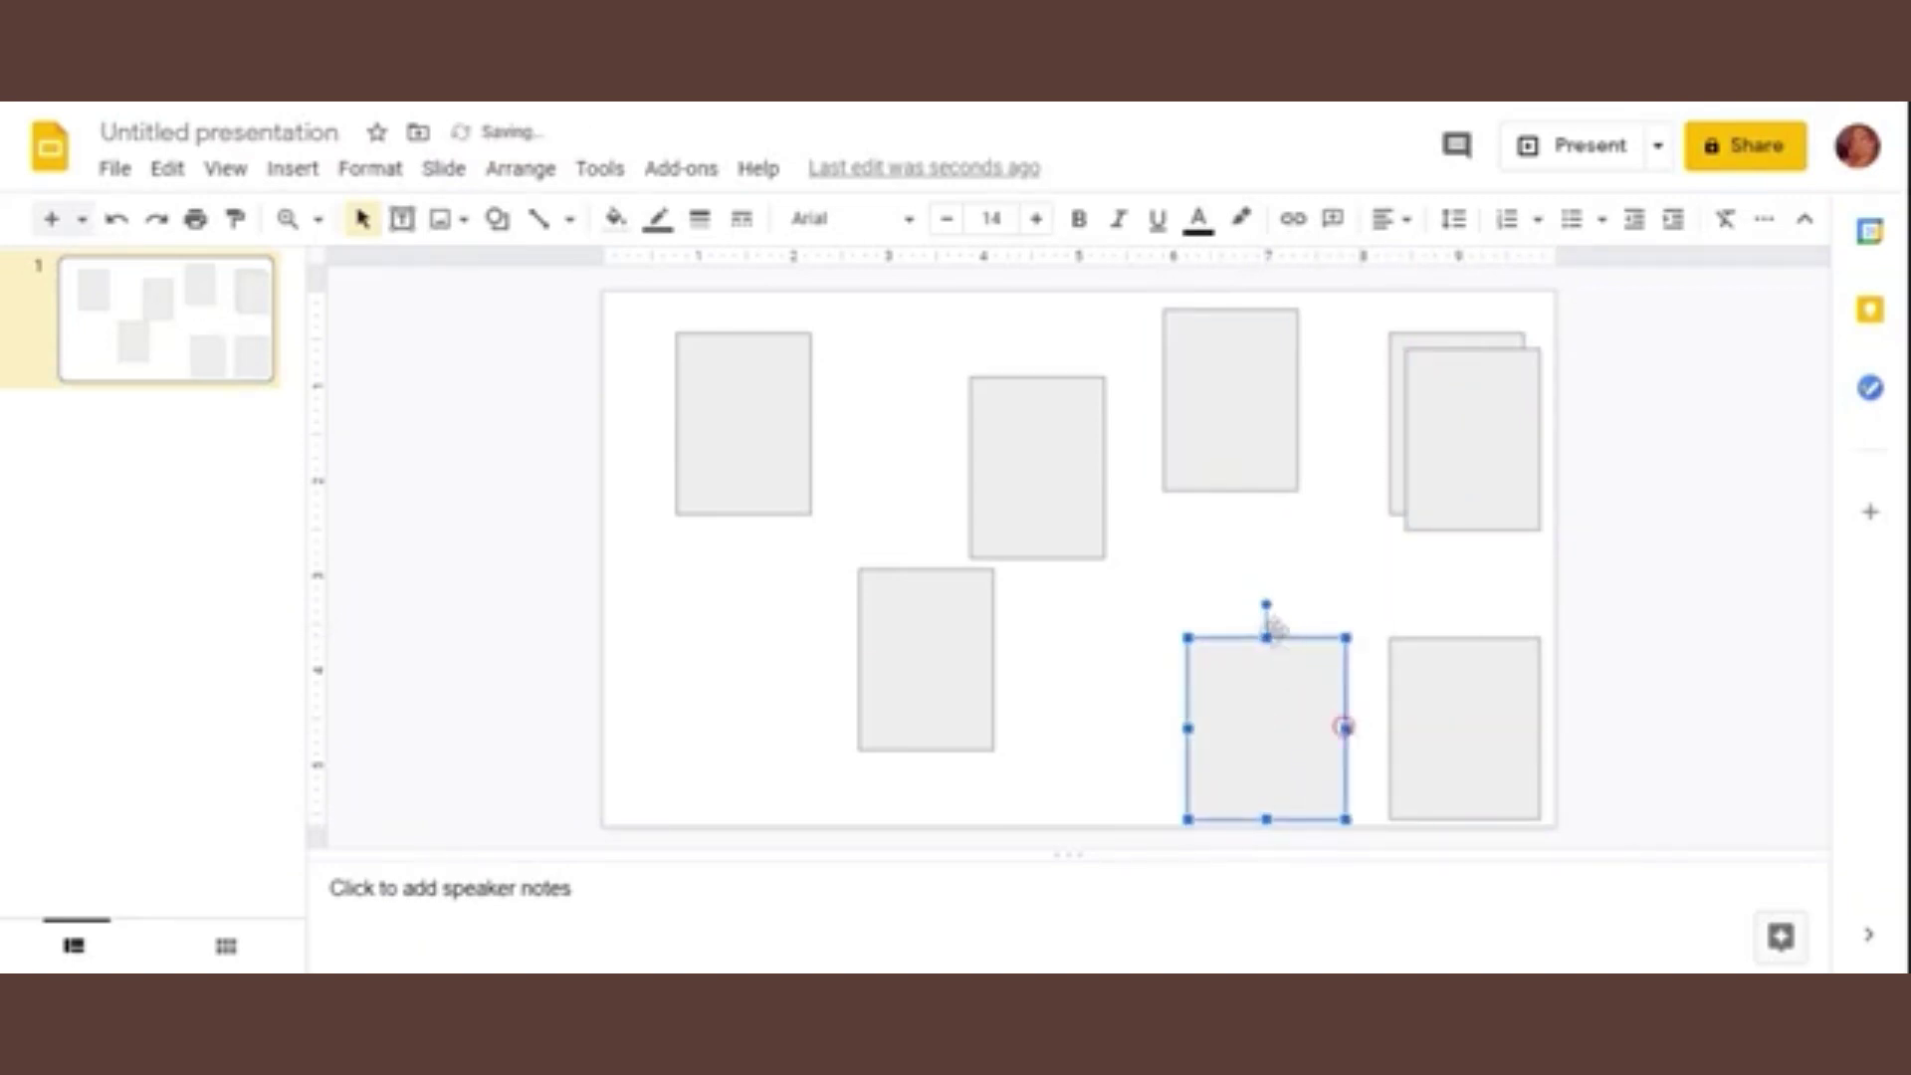
{"action": "mouse_move", "coordinate": [1265, 637]}
{"action": "left_mouse_down"}
{"action": "mouse_move", "coordinate": [1265, 565]}
{"action": "mouse_move", "coordinate": [1159, 696]}
{"action": "left_mouse_up"}
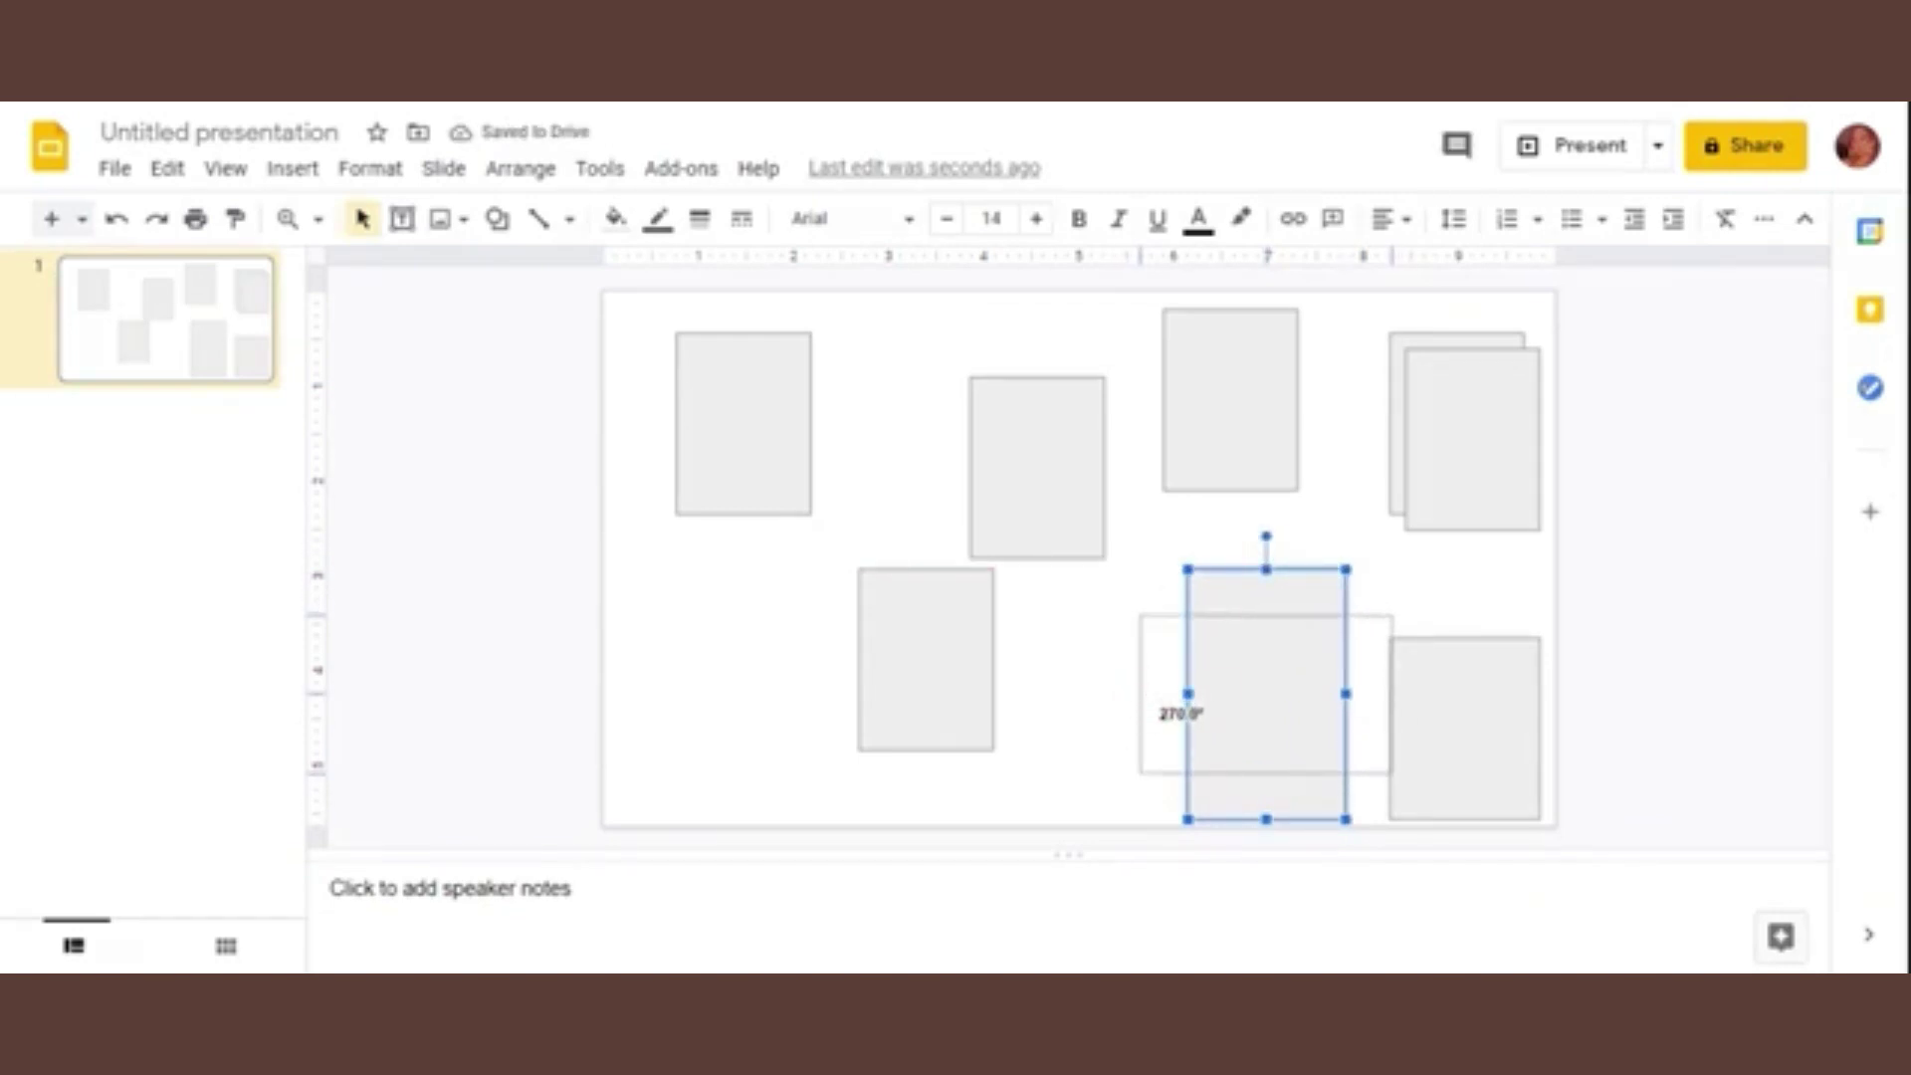
{"action": "mouse_move", "coordinate": [1297, 670]}
{"action": "left_mouse_down"}
{"action": "mouse_move", "coordinate": [1278, 706]}
{"action": "mouse_move", "coordinate": [1247, 686]}
{"action": "left_mouse_up"}
{"action": "left_click_drag", "start_coordinate": [1250, 756], "coordinate": [1255, 763]}
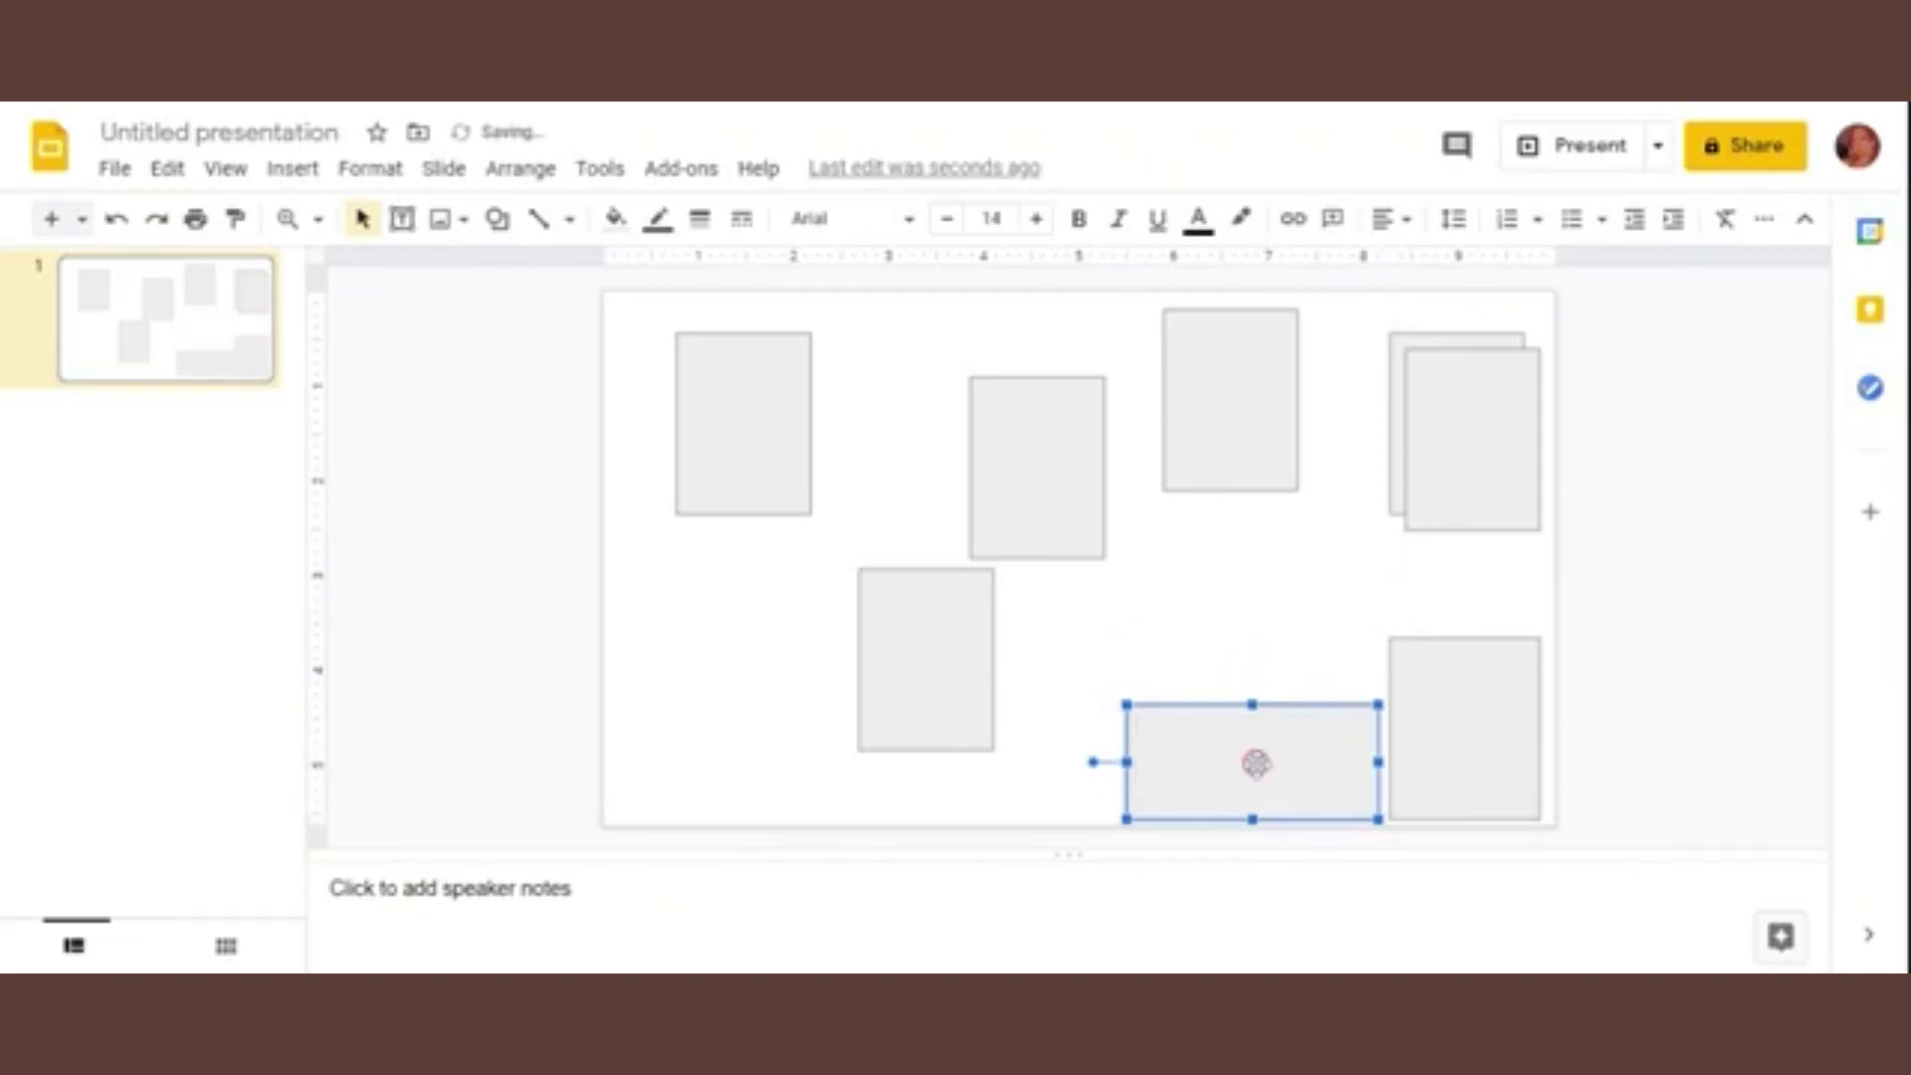
{"action": "left_click_drag", "start_coordinate": [923, 670], "coordinate": [712, 737]}
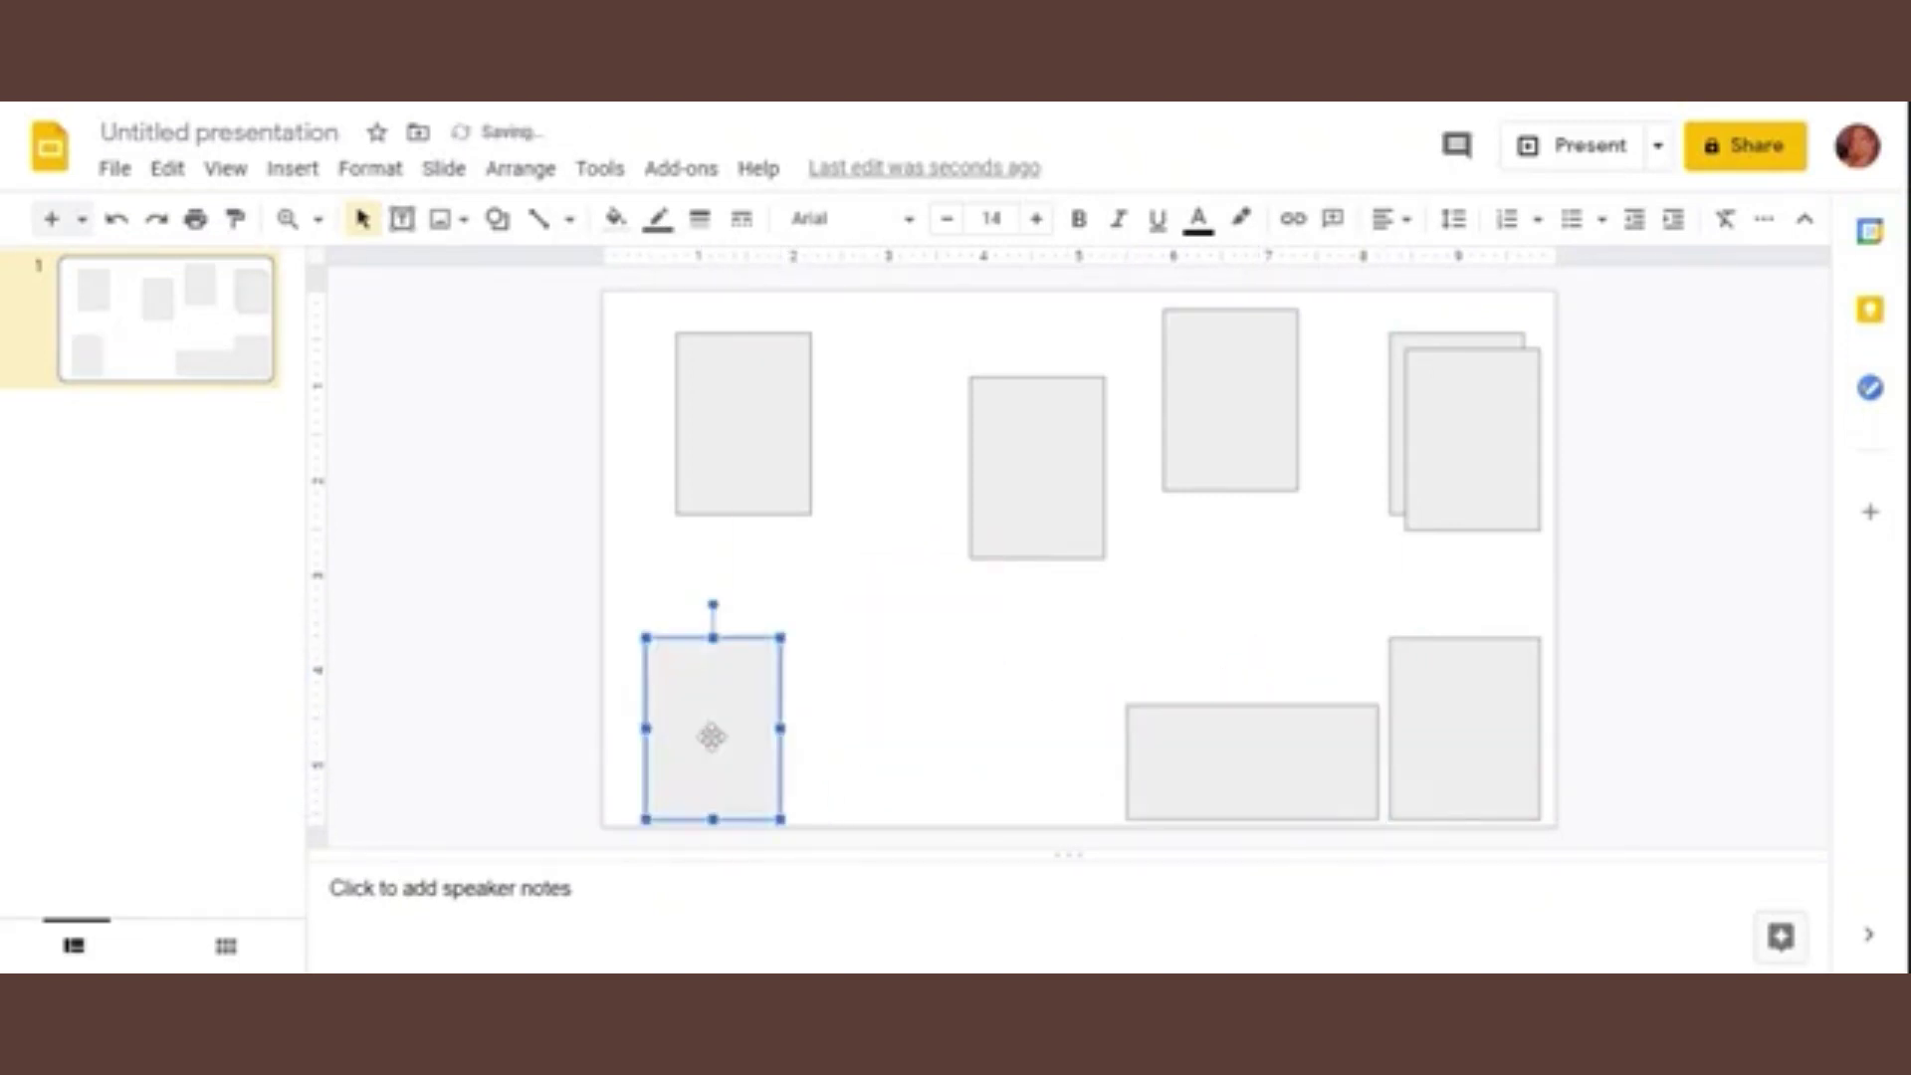
Step: Draw a new wide rectangle in the middle of the slide
{"action": "left_click", "coordinate": [498, 219]}
{"action": "left_click", "coordinate": [555, 265]}
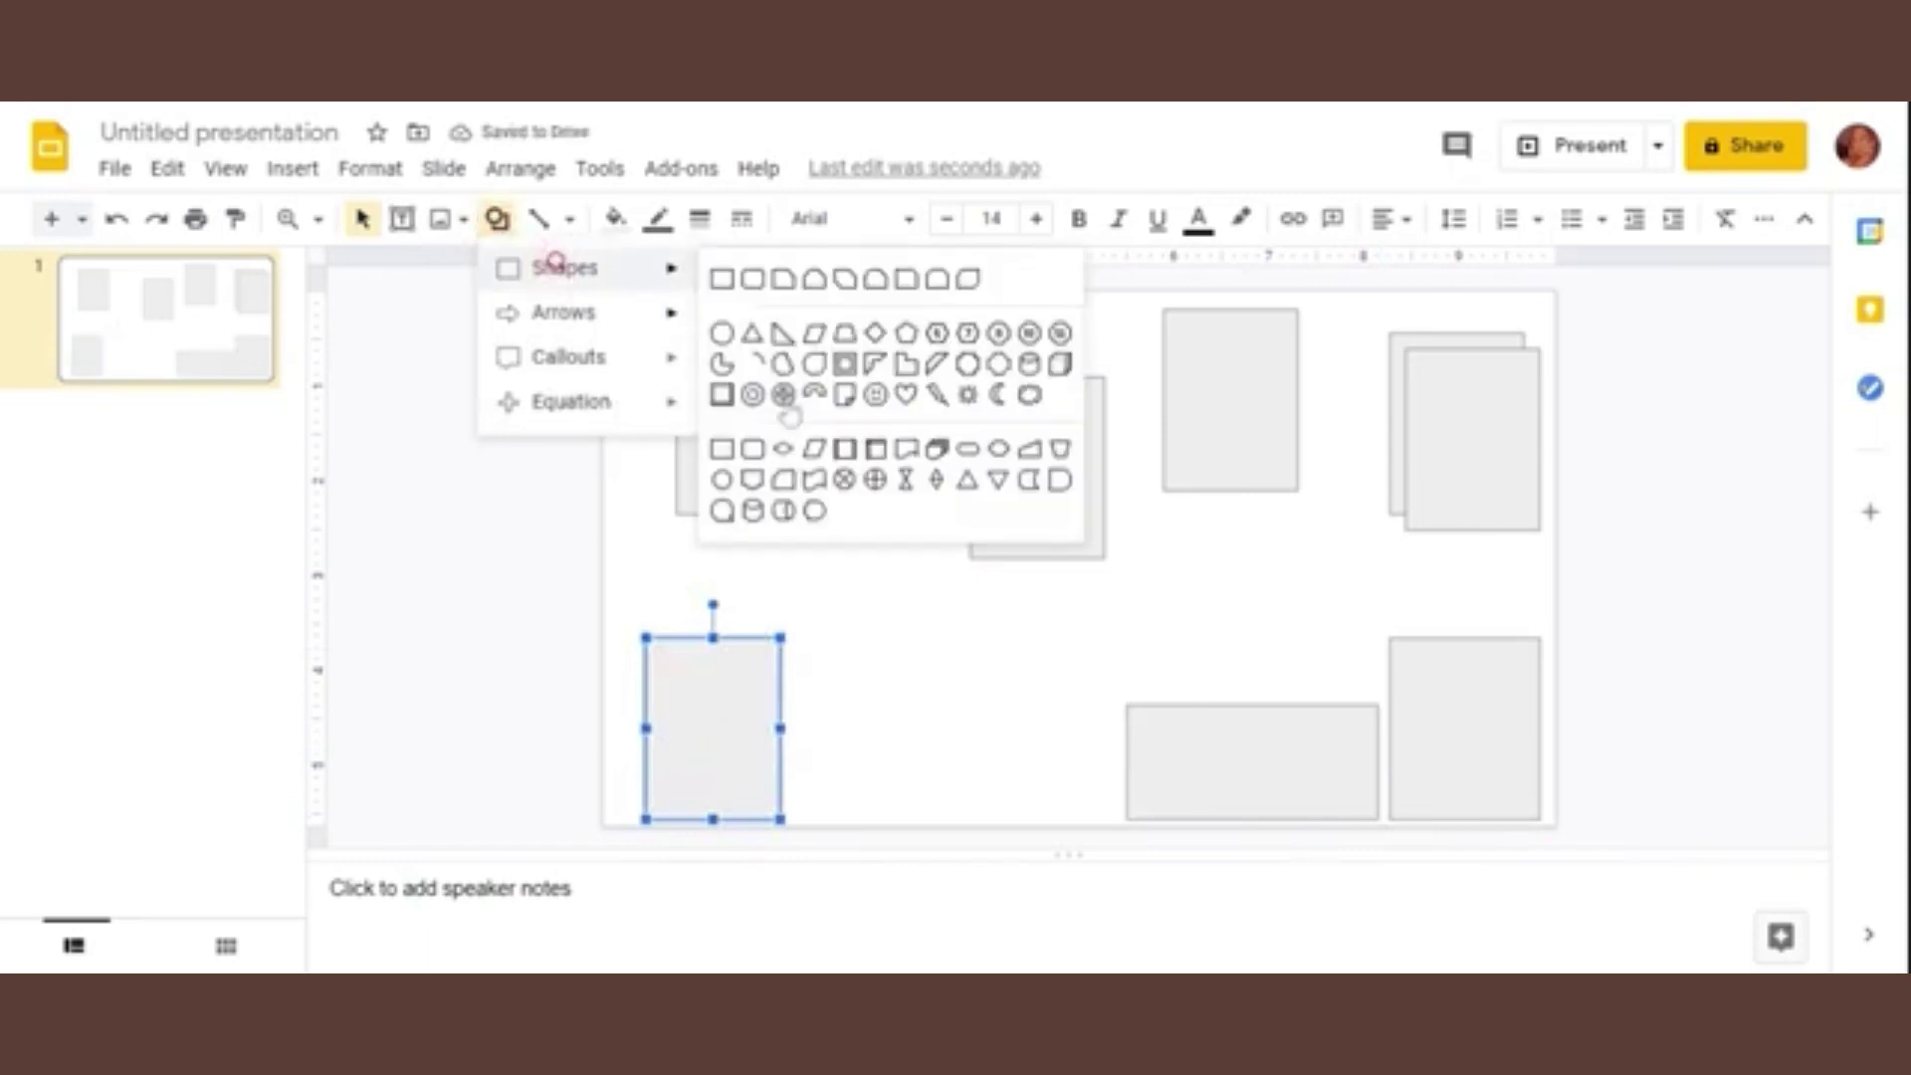
{"action": "left_click", "coordinate": [721, 276]}
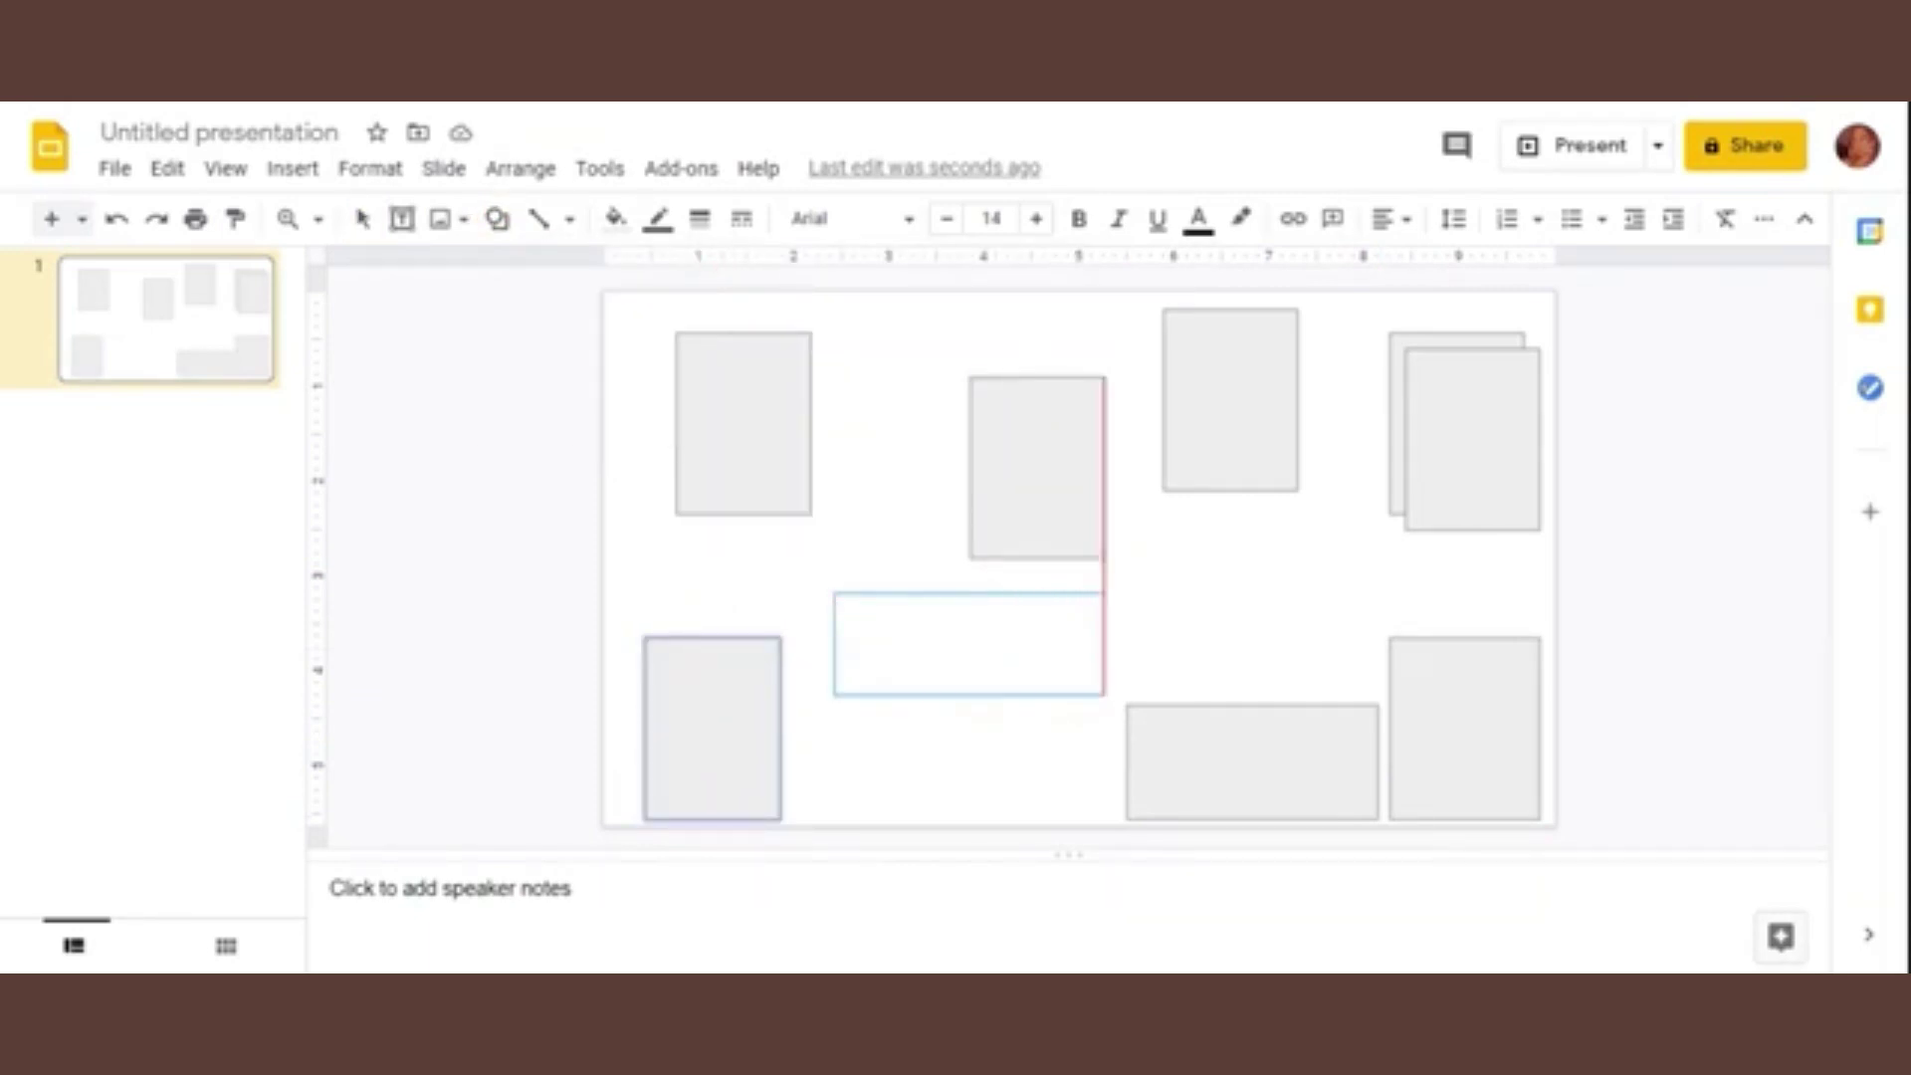
{"action": "left_click_drag", "start_coordinate": [832, 591], "coordinate": [1105, 697]}
Step: Put the wide rectangle in the top-left corner with a narrowed tall one beside it
{"action": "left_click_drag", "start_coordinate": [986, 654], "coordinate": [946, 352]}
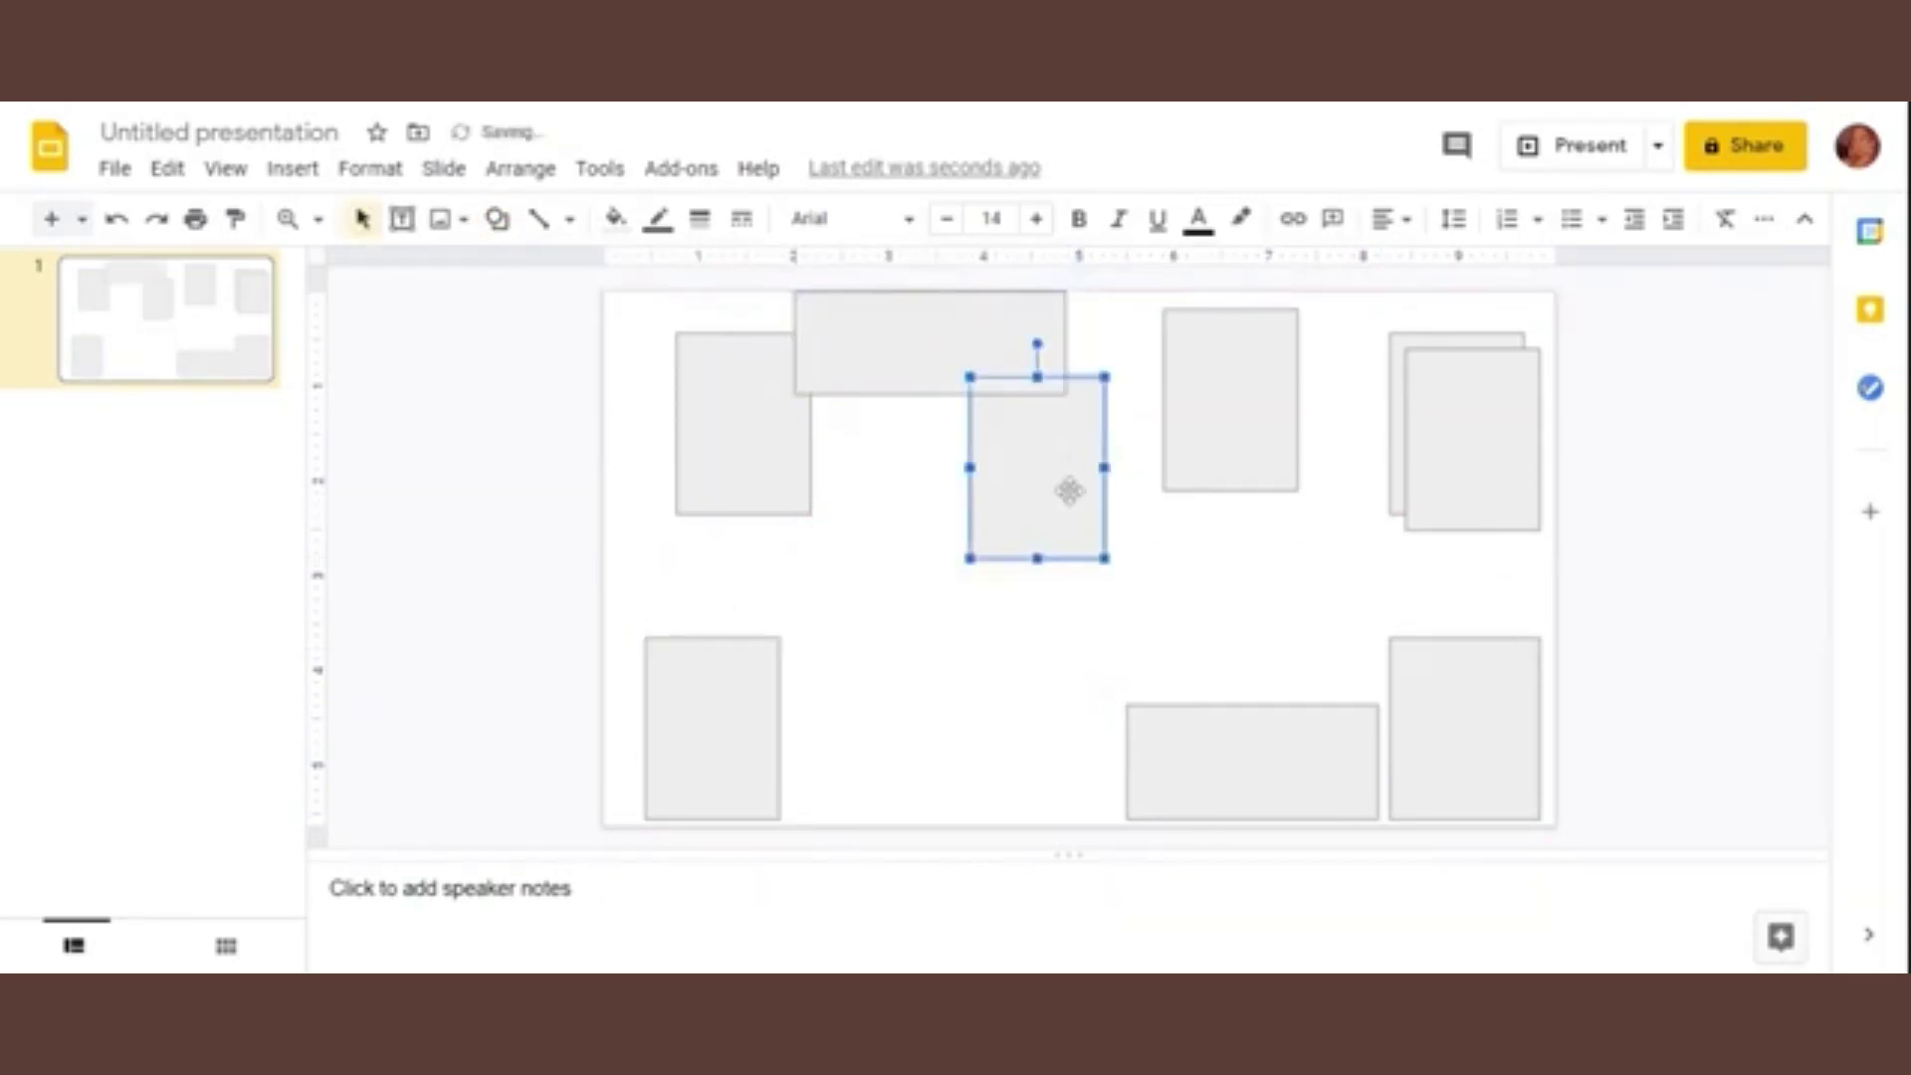
{"action": "left_click_drag", "start_coordinate": [1066, 490], "coordinate": [1082, 712]}
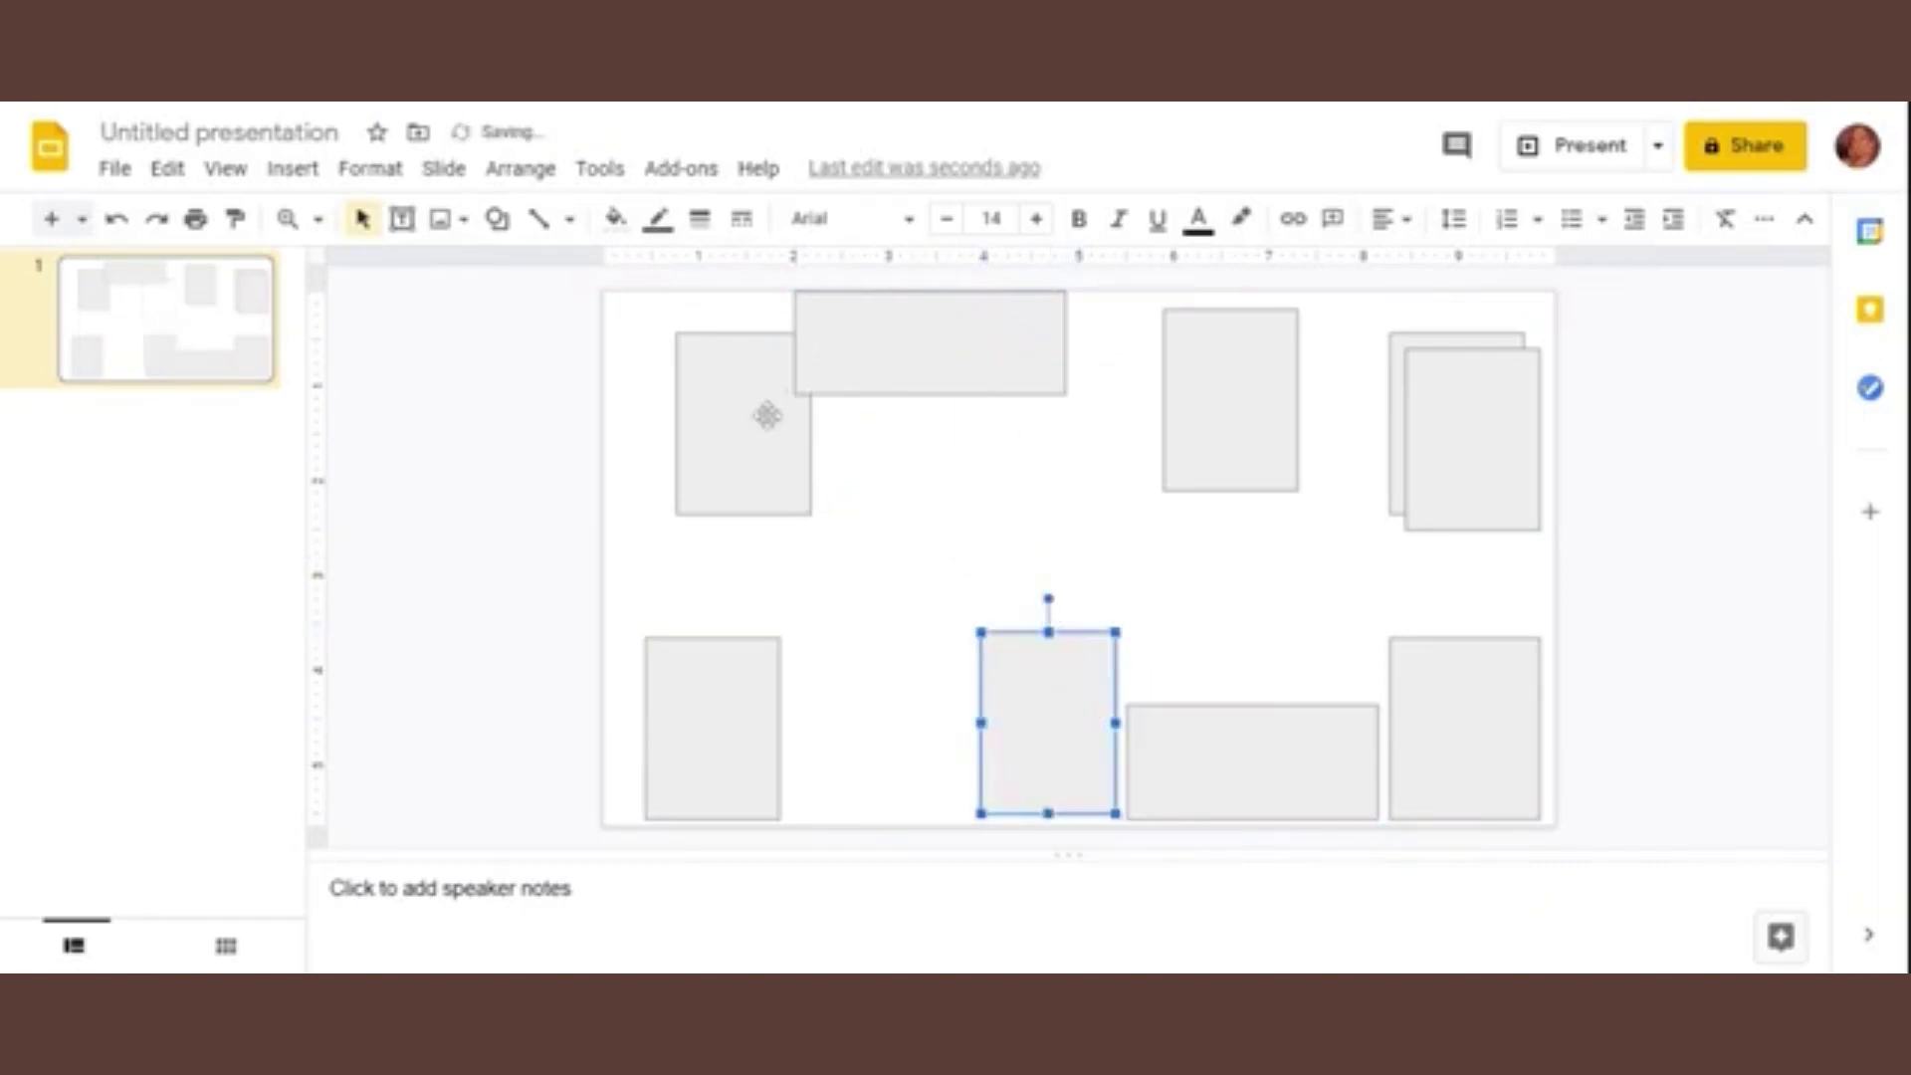
{"action": "left_click_drag", "start_coordinate": [767, 415], "coordinate": [871, 561]}
{"action": "left_click_drag", "start_coordinate": [917, 375], "coordinate": [736, 378]}
{"action": "left_click_drag", "start_coordinate": [1180, 357], "coordinate": [922, 348]}
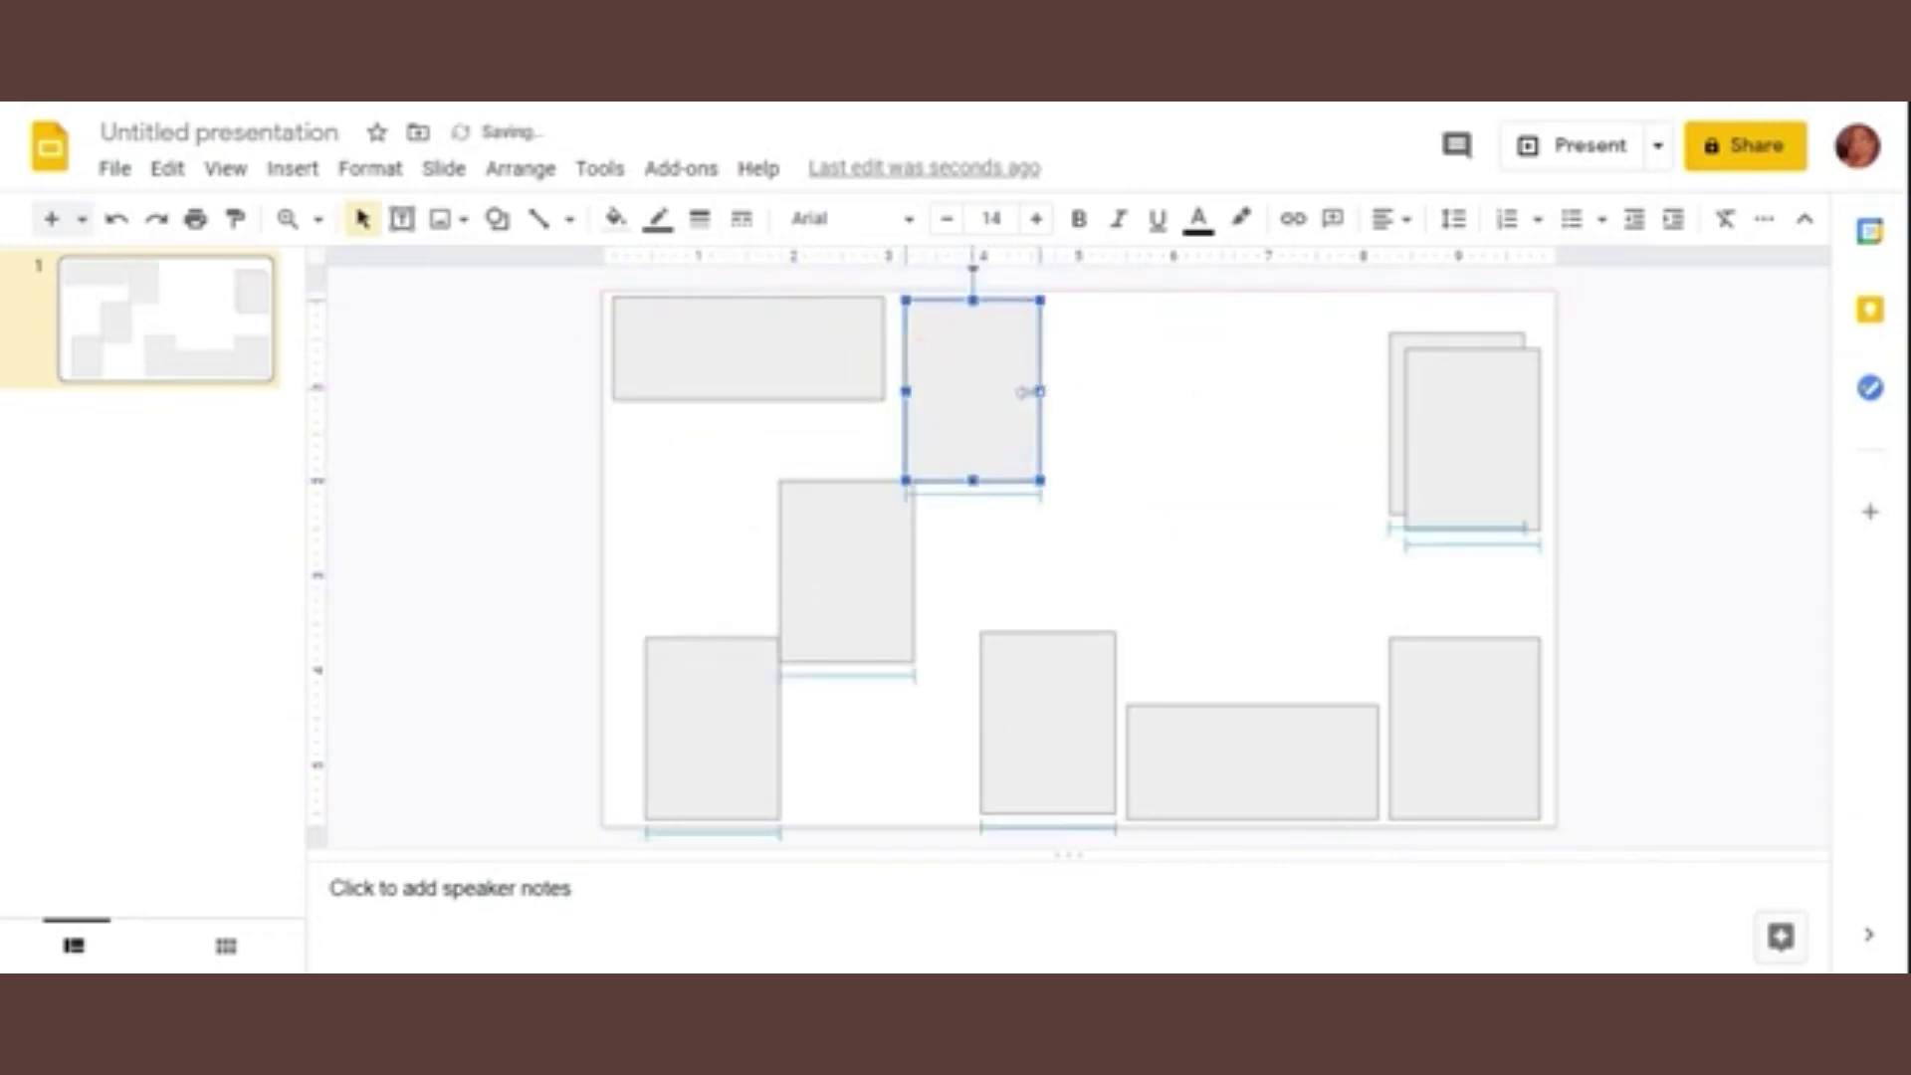
{"action": "left_click_drag", "start_coordinate": [1040, 391], "coordinate": [923, 355]}
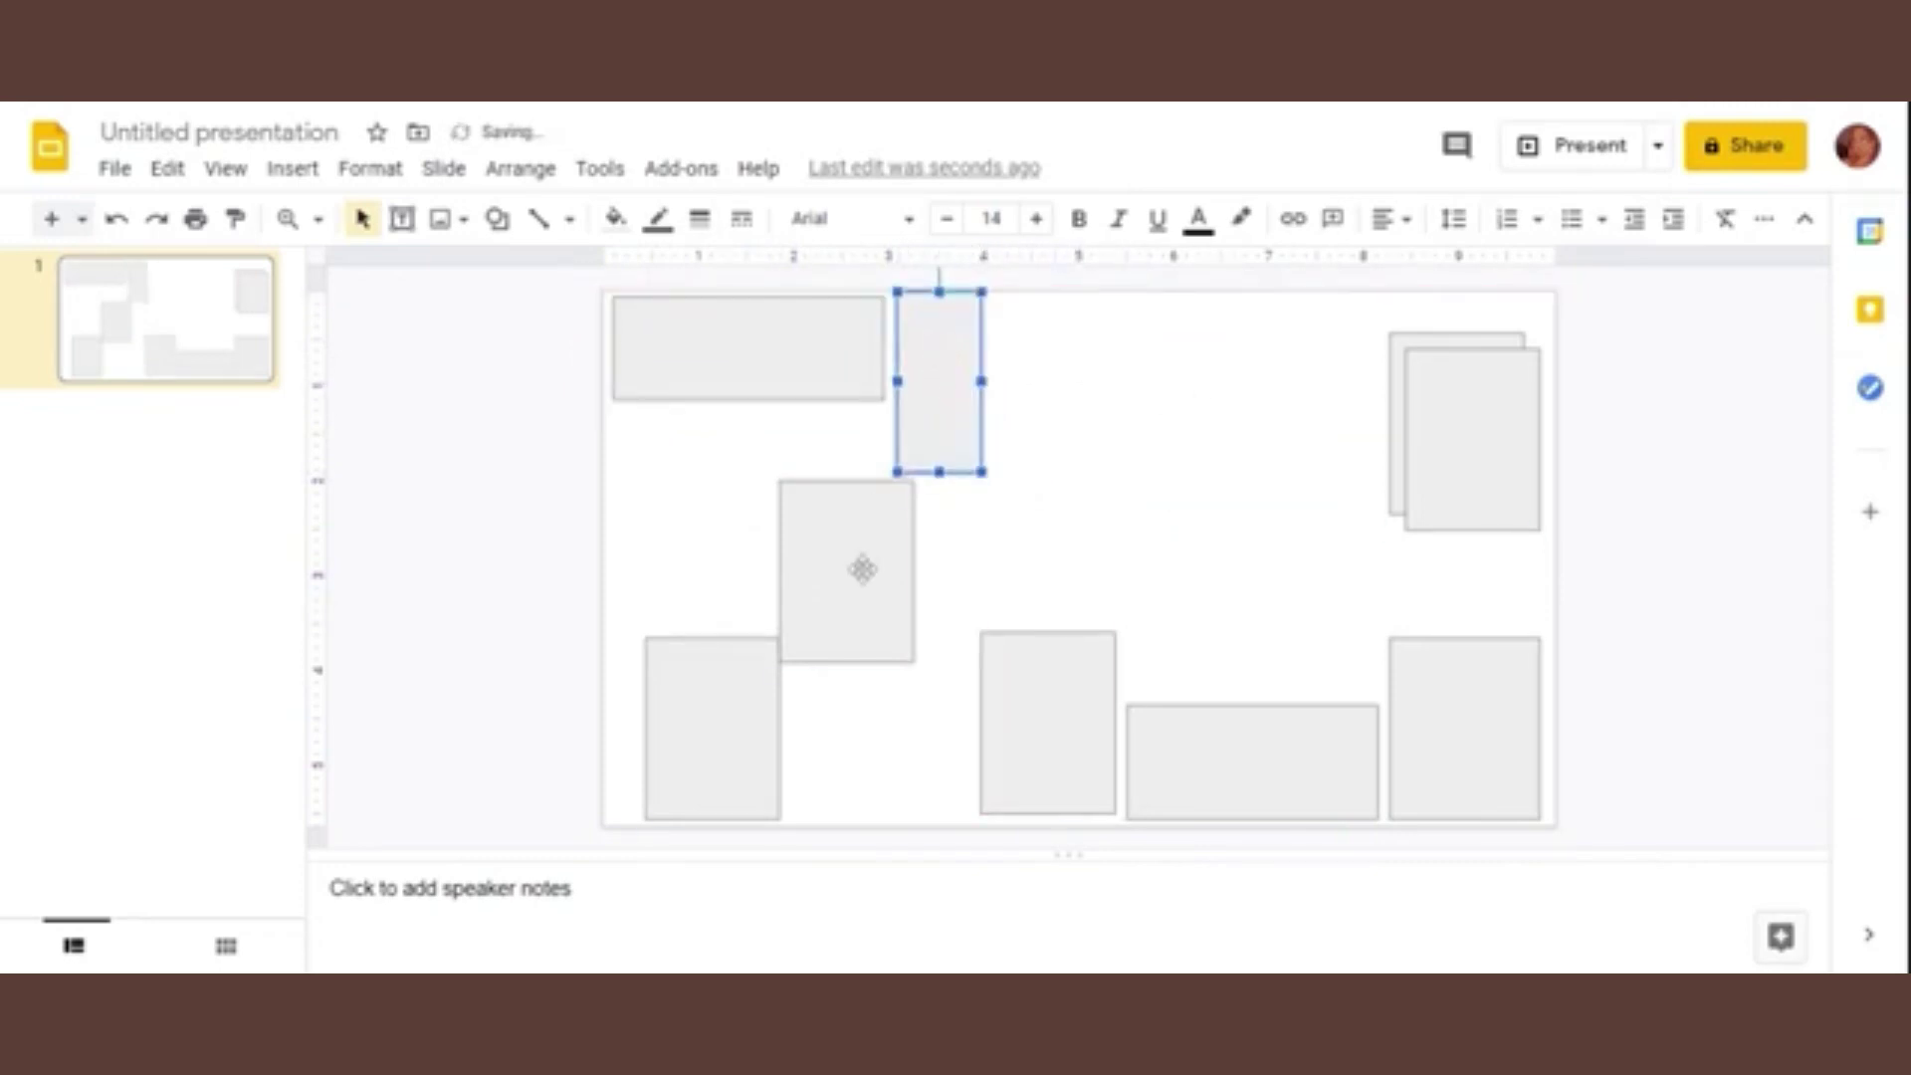
{"action": "mouse_move", "coordinate": [862, 564]}
{"action": "left_mouse_down"}
{"action": "mouse_move", "coordinate": [1053, 548]}
{"action": "mouse_move", "coordinate": [733, 478]}
{"action": "mouse_move", "coordinate": [755, 485]}
{"action": "left_mouse_up"}
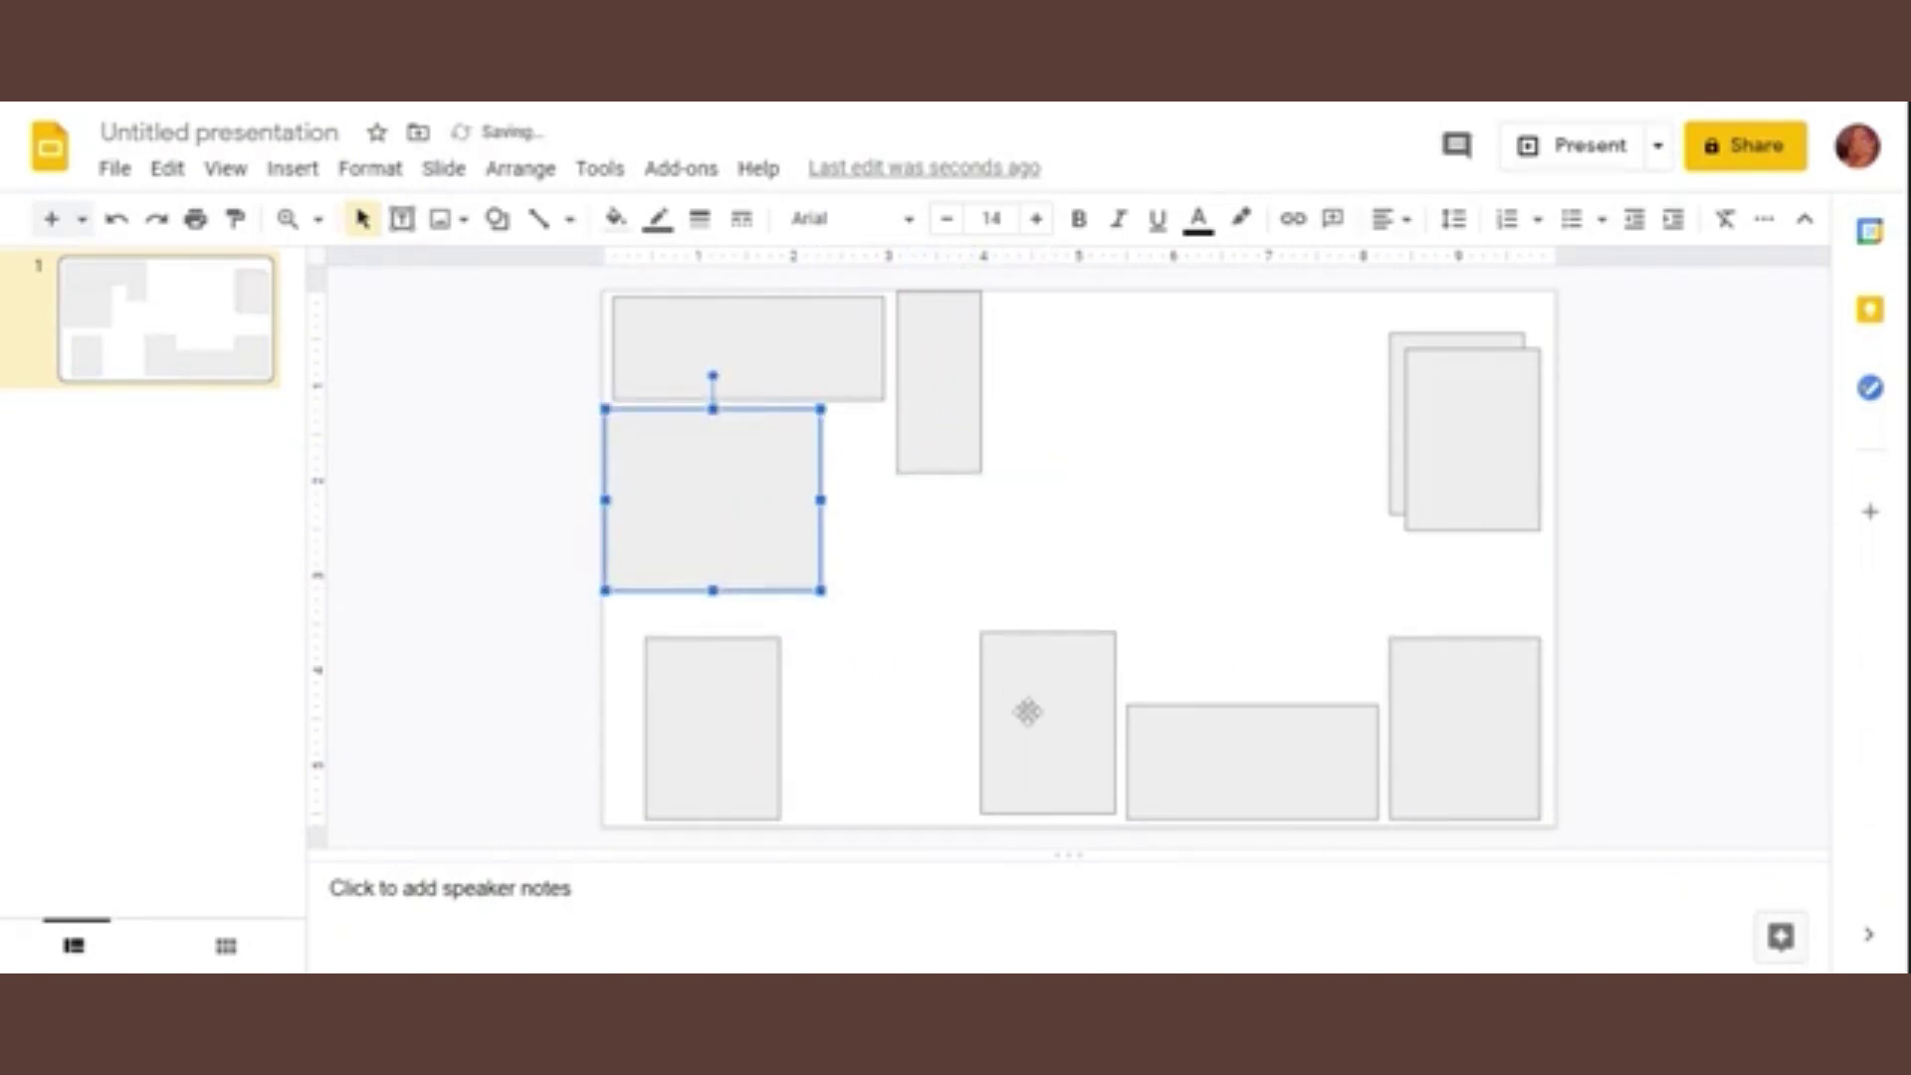
Step: Align the bottom-left rectangle to the edge and shrink the bottom-middle one into a small box
{"action": "left_click_drag", "start_coordinate": [704, 721], "coordinate": [672, 719]}
{"action": "left_click", "coordinate": [1042, 741]}
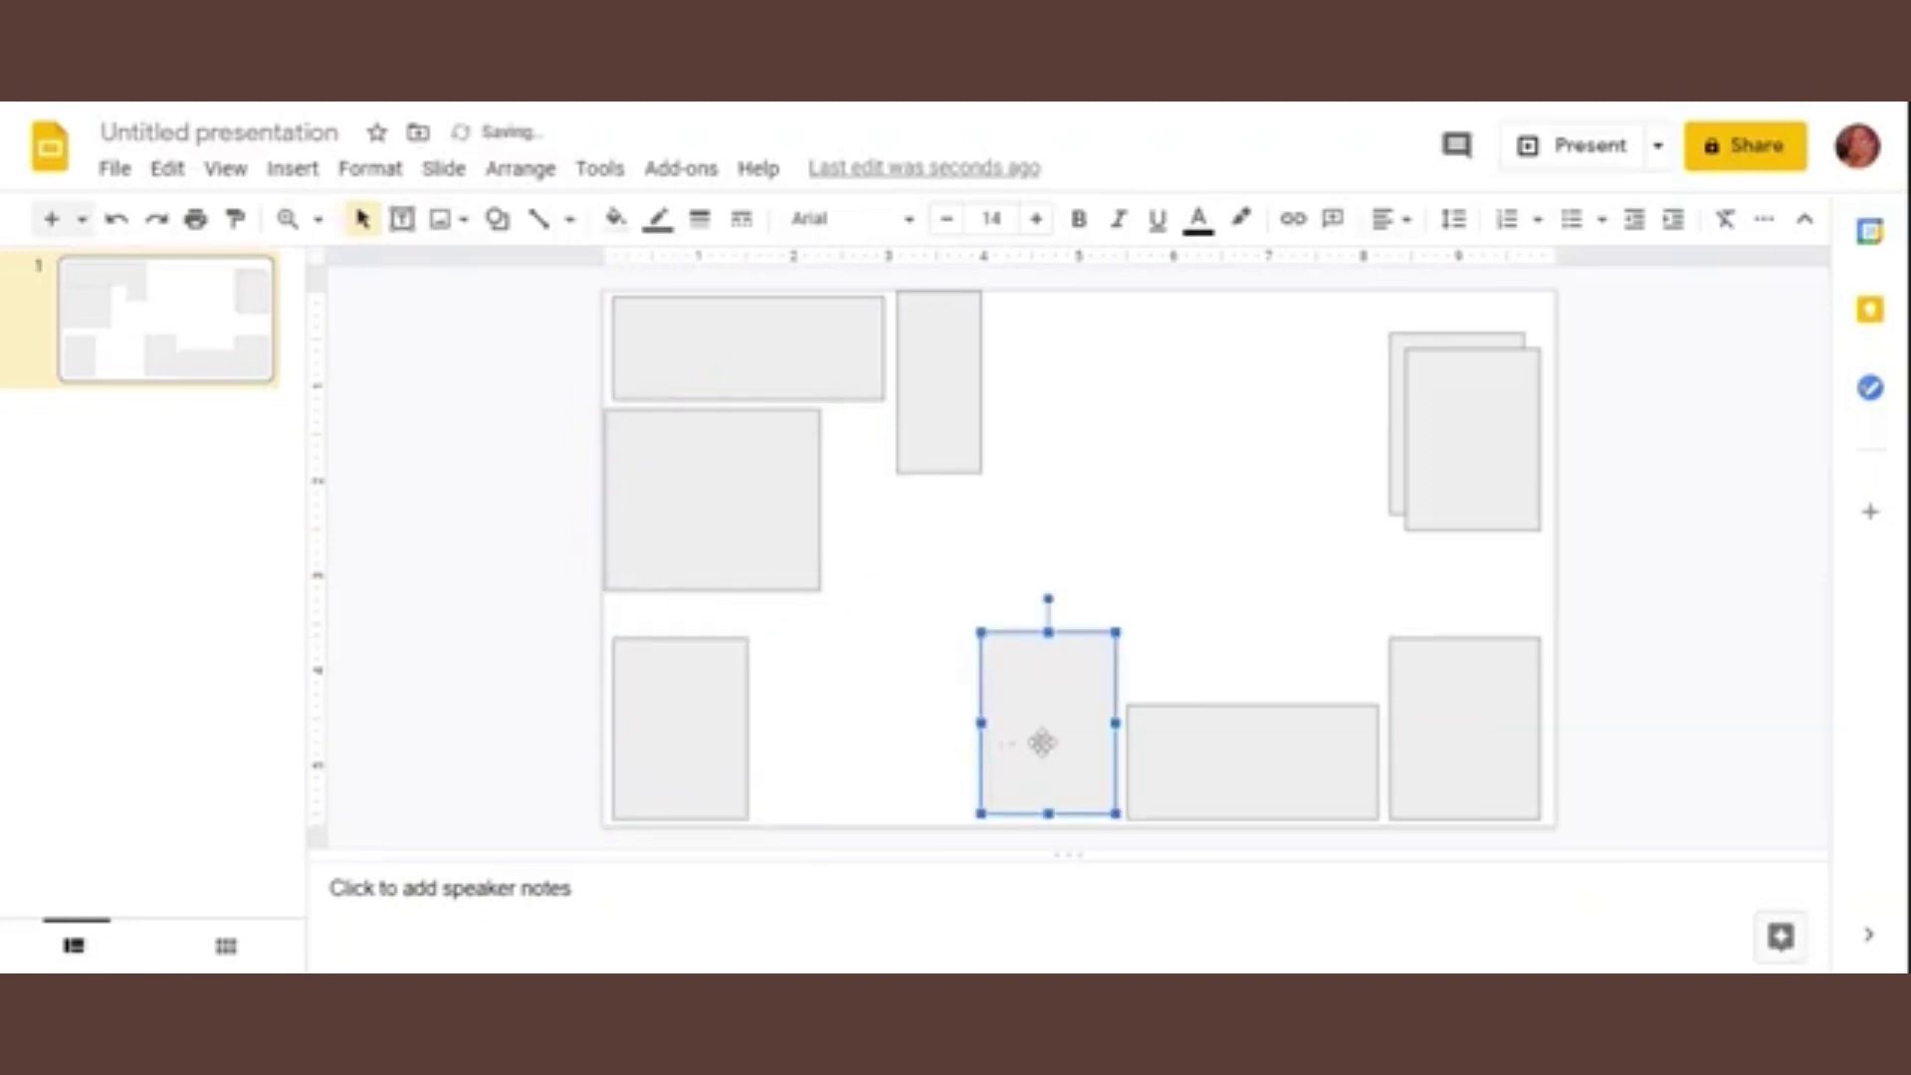
{"action": "left_click_drag", "start_coordinate": [1042, 741], "coordinate": [812, 742]}
{"action": "mouse_move", "coordinate": [816, 633]}
{"action": "left_mouse_down"}
{"action": "mouse_move", "coordinate": [829, 729]}
{"action": "mouse_move", "coordinate": [916, 541]}
{"action": "left_mouse_up"}
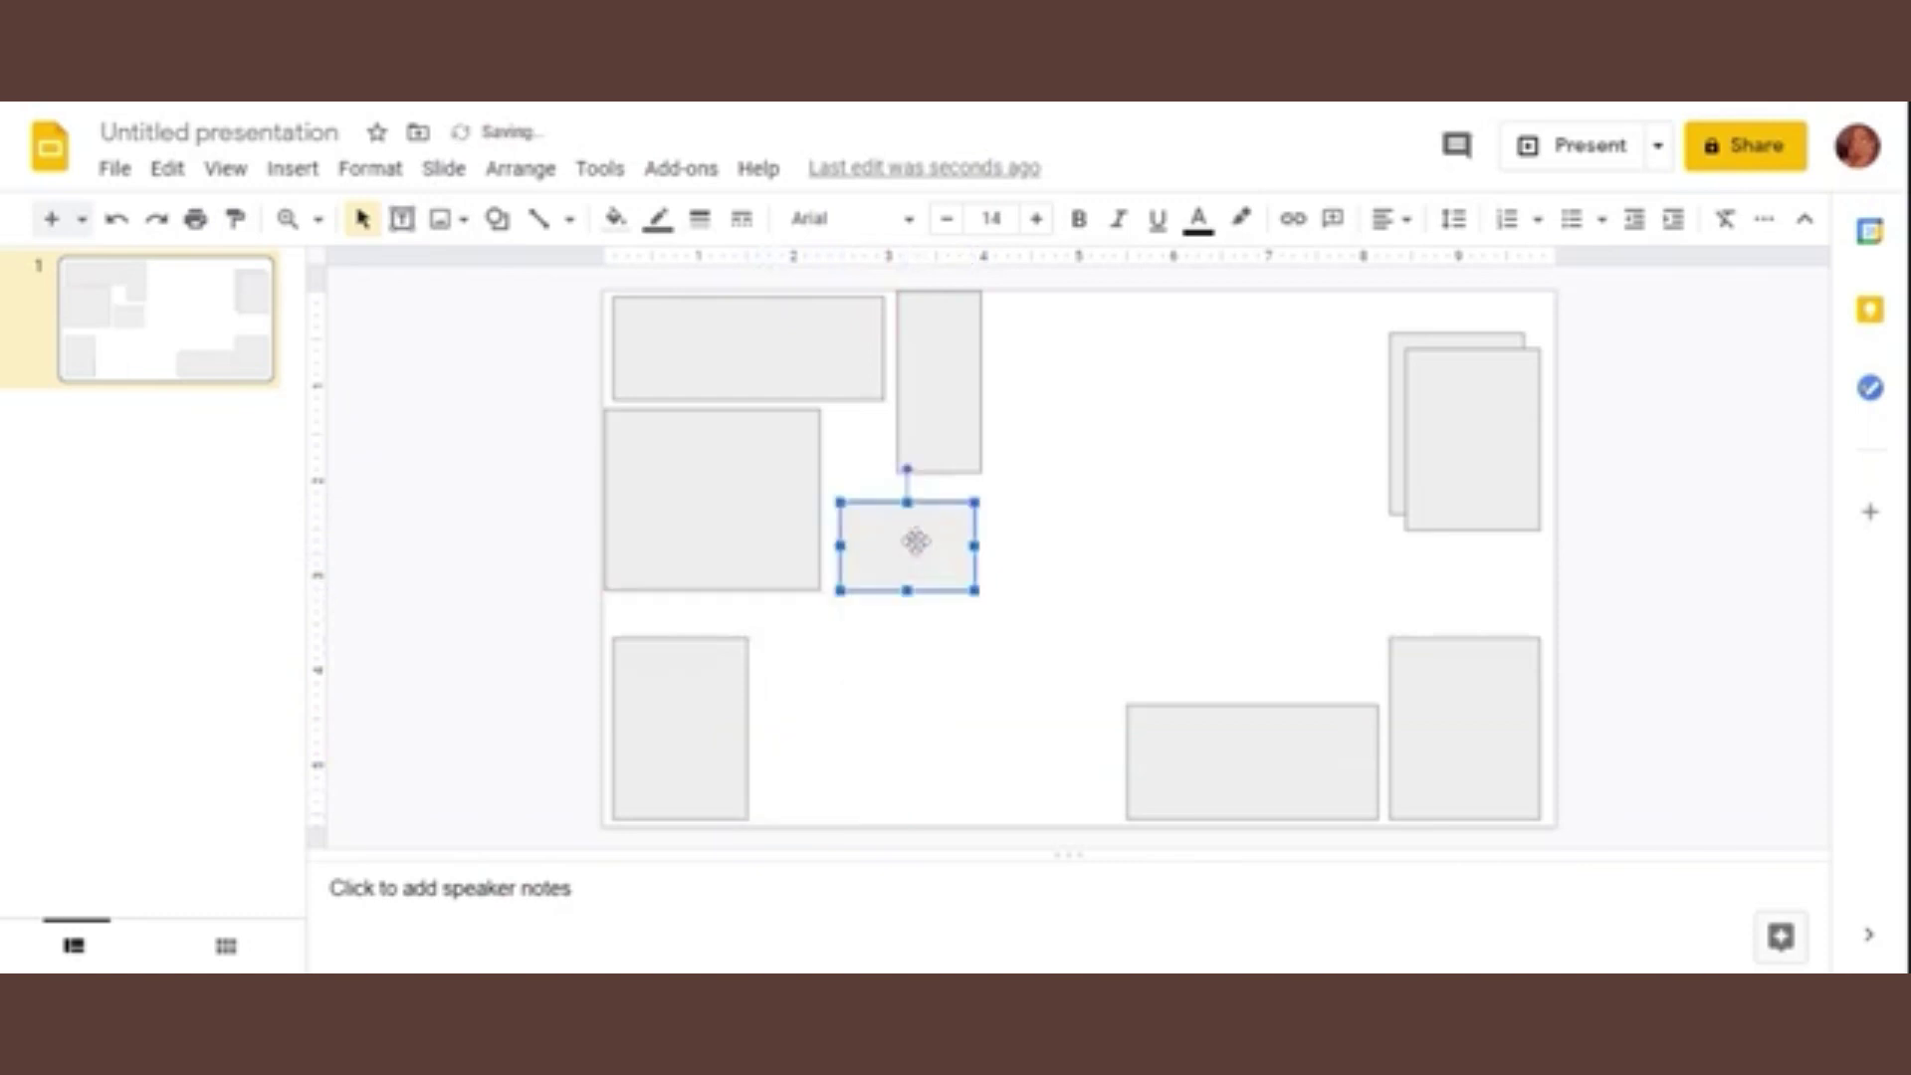
Step: Add another small rectangle beside the bottom-left one and narrow a rectangle toward the centre
{"action": "left_click", "coordinate": [497, 218]}
{"action": "mouse_move", "coordinate": [565, 267]}
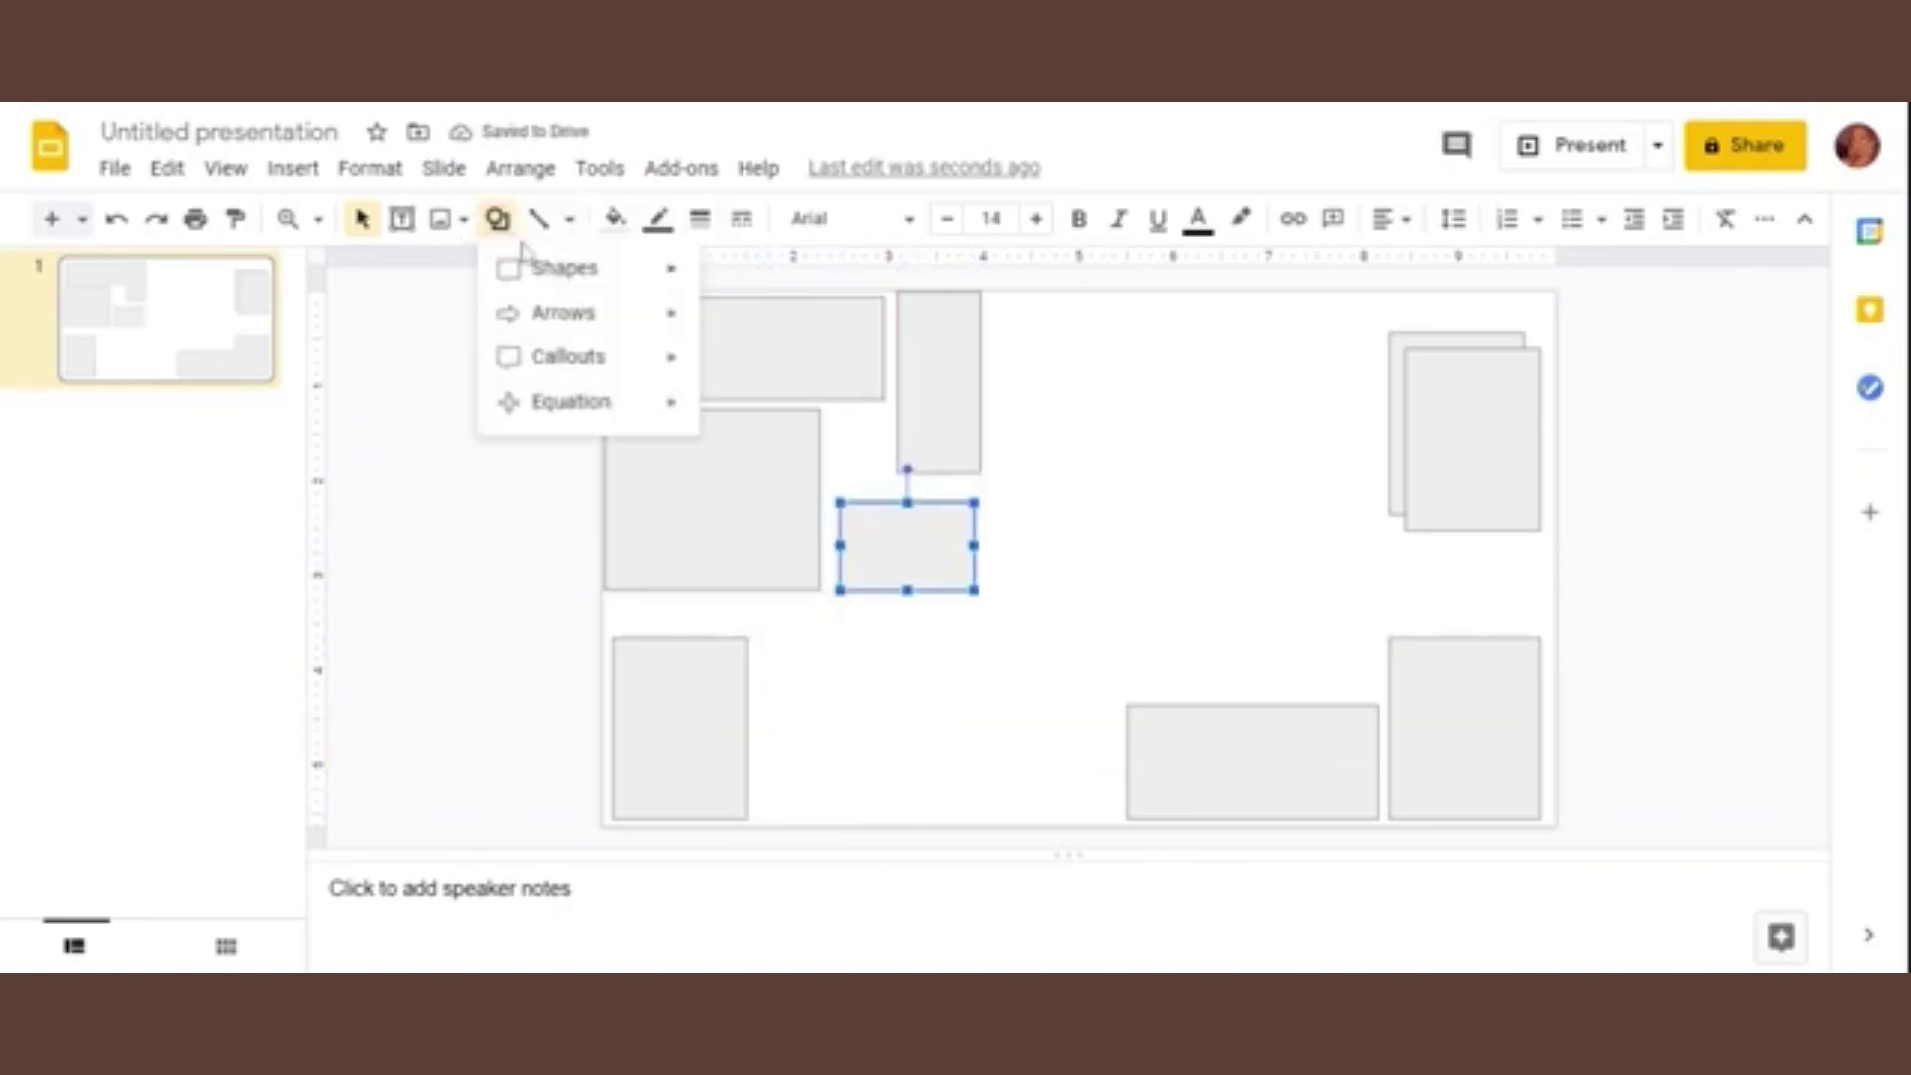
{"action": "left_click", "coordinate": [722, 281]}
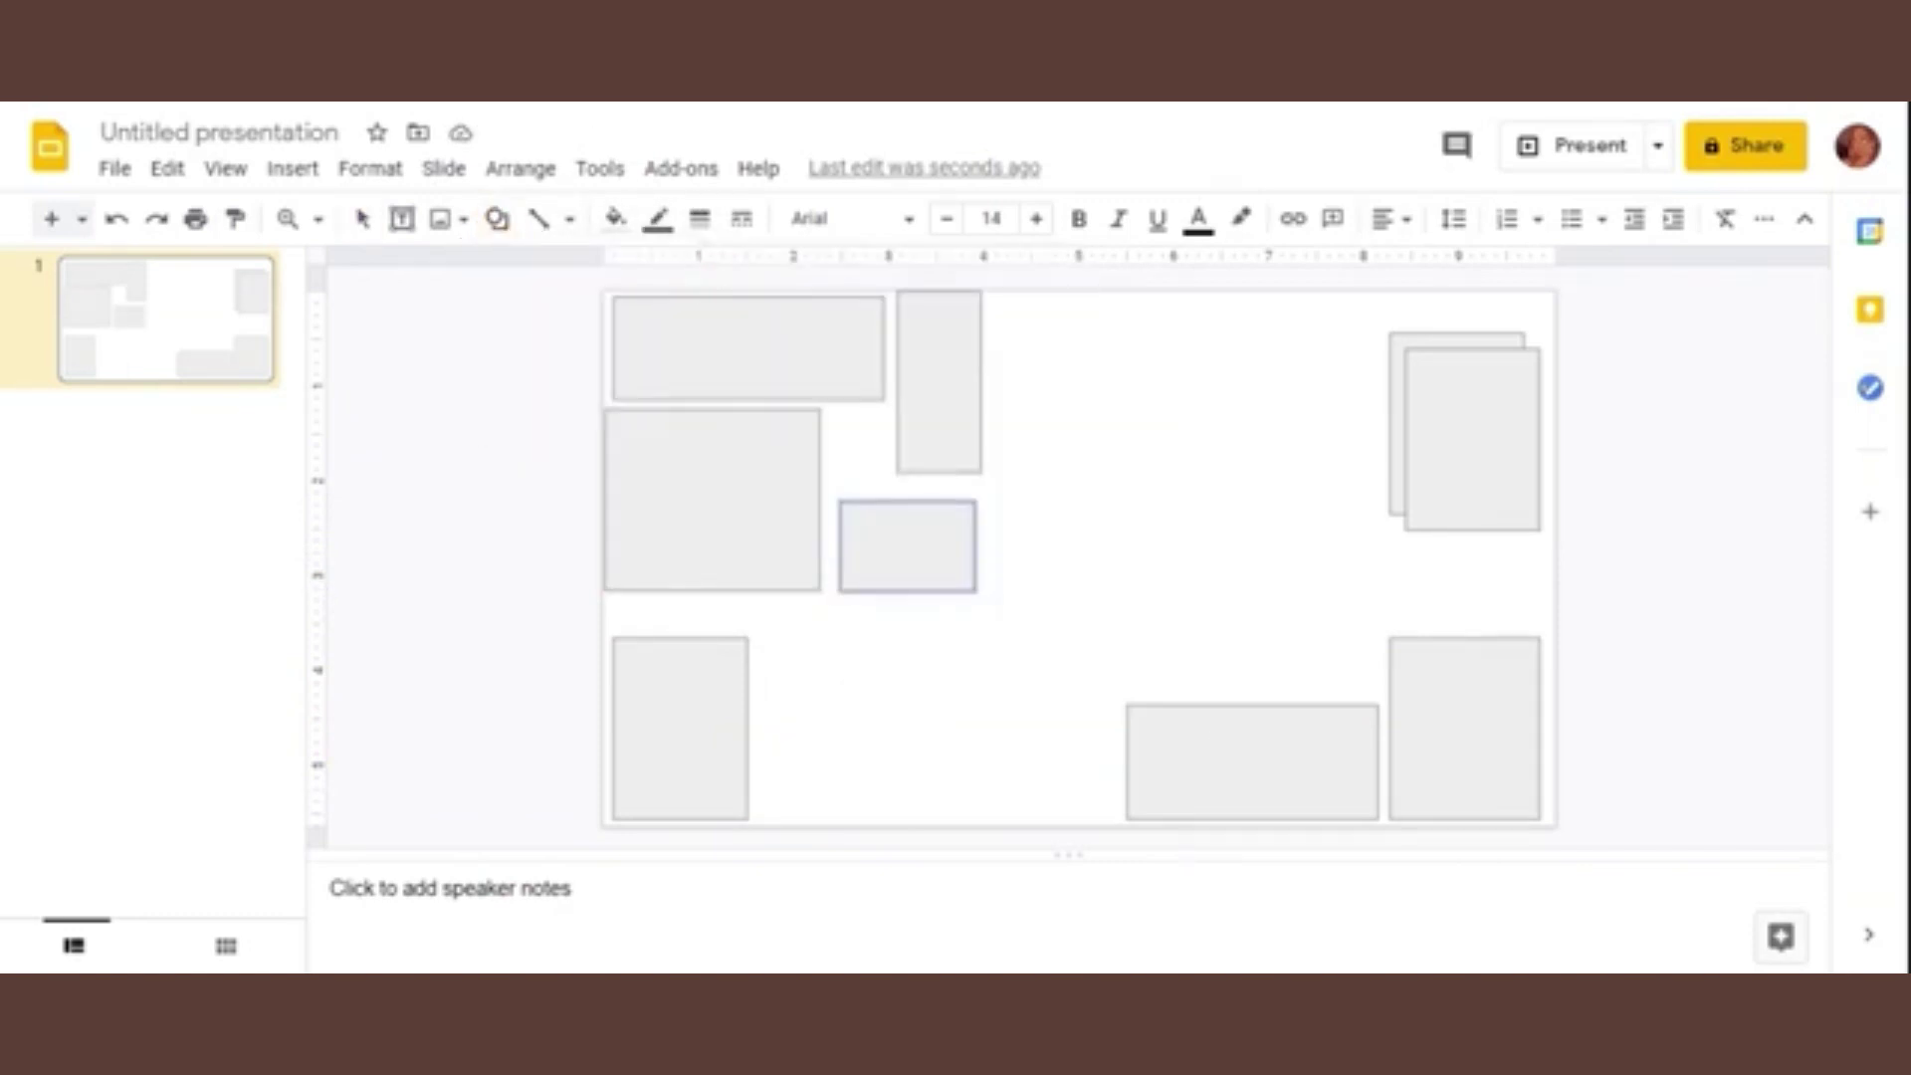
{"action": "mouse_move", "coordinate": [1044, 407]}
{"action": "left_mouse_down"}
{"action": "mouse_move", "coordinate": [1152, 501]}
{"action": "mouse_move", "coordinate": [815, 792]}
{"action": "mouse_move", "coordinate": [808, 764]}
{"action": "left_mouse_up"}
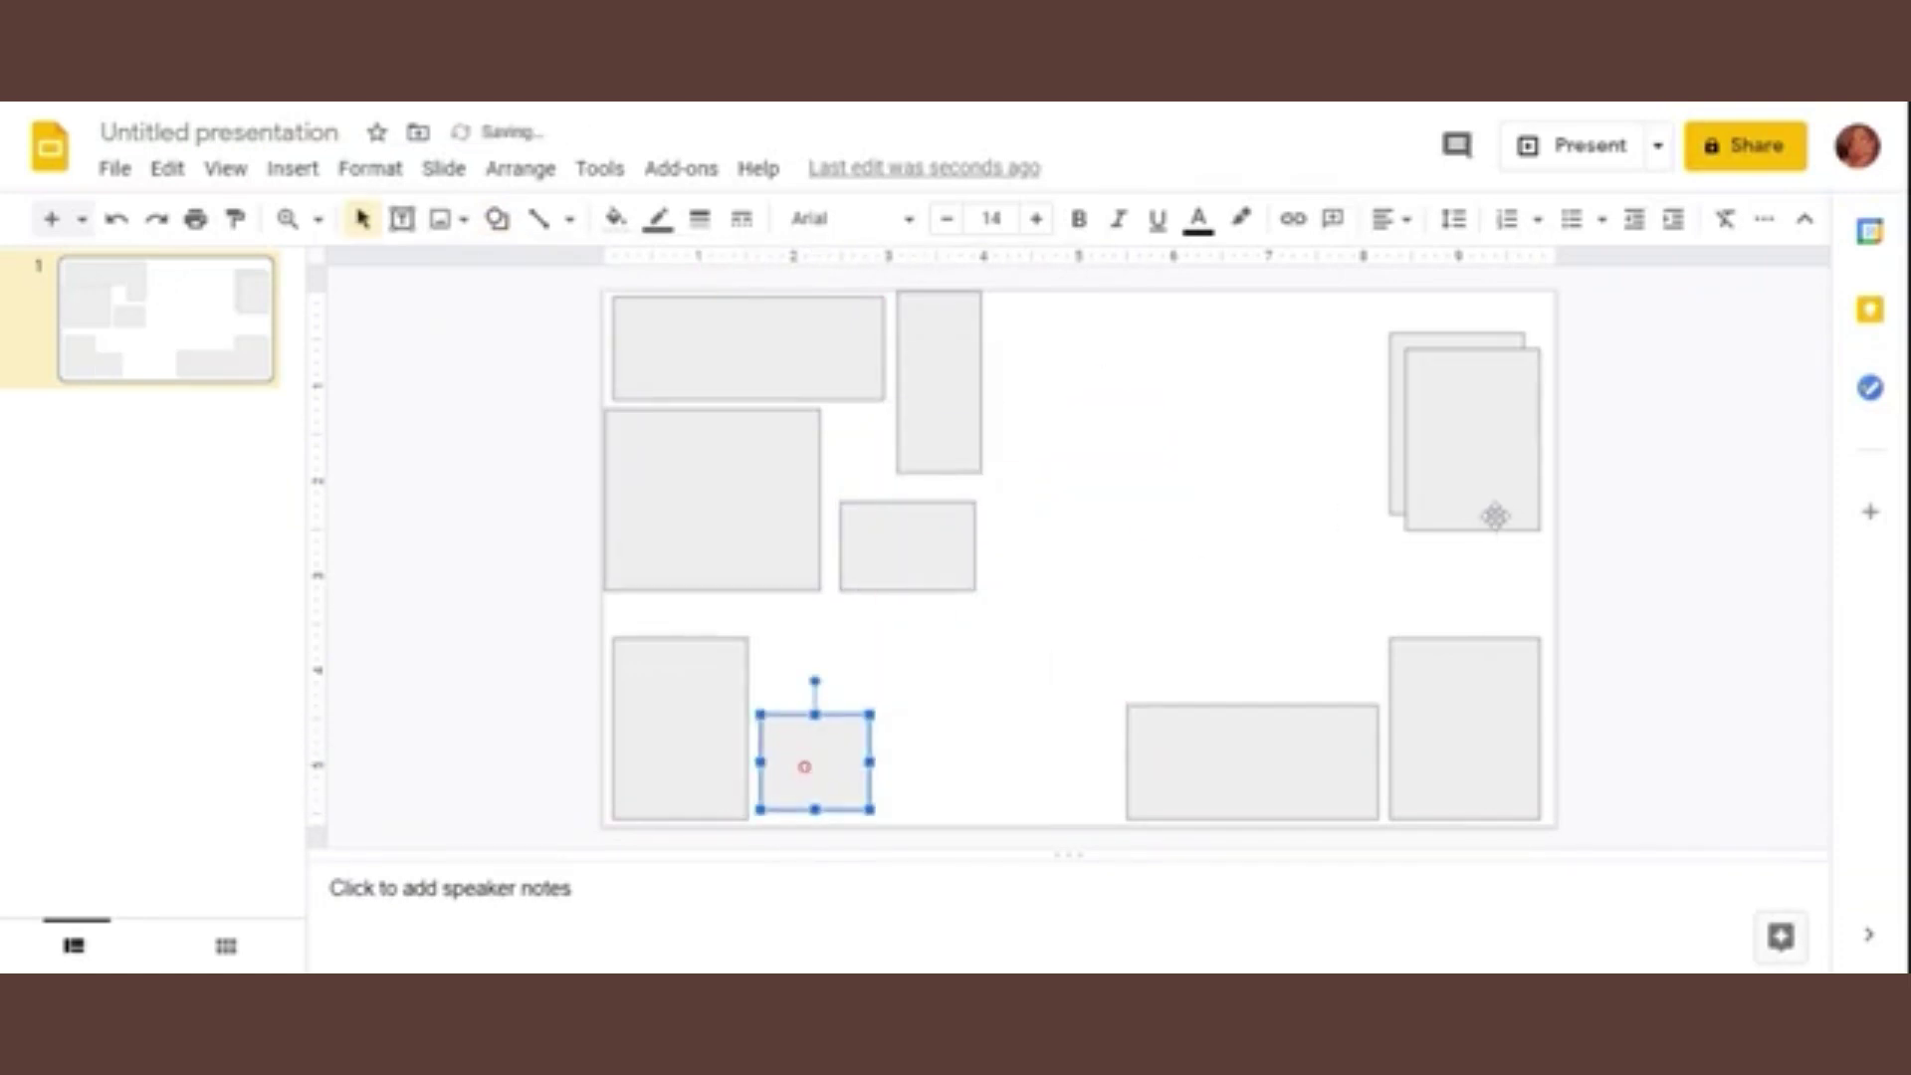
{"action": "mouse_move", "coordinate": [1478, 468]}
{"action": "left_mouse_down"}
{"action": "mouse_move", "coordinate": [1379, 496]}
{"action": "mouse_move", "coordinate": [1213, 488]}
{"action": "mouse_move", "coordinate": [1228, 678]}
{"action": "left_mouse_up"}
{"action": "mouse_move", "coordinate": [1256, 528]}
{"action": "left_mouse_down"}
{"action": "mouse_move", "coordinate": [1079, 631]}
{"action": "mouse_move", "coordinate": [1033, 602]}
{"action": "left_mouse_up"}
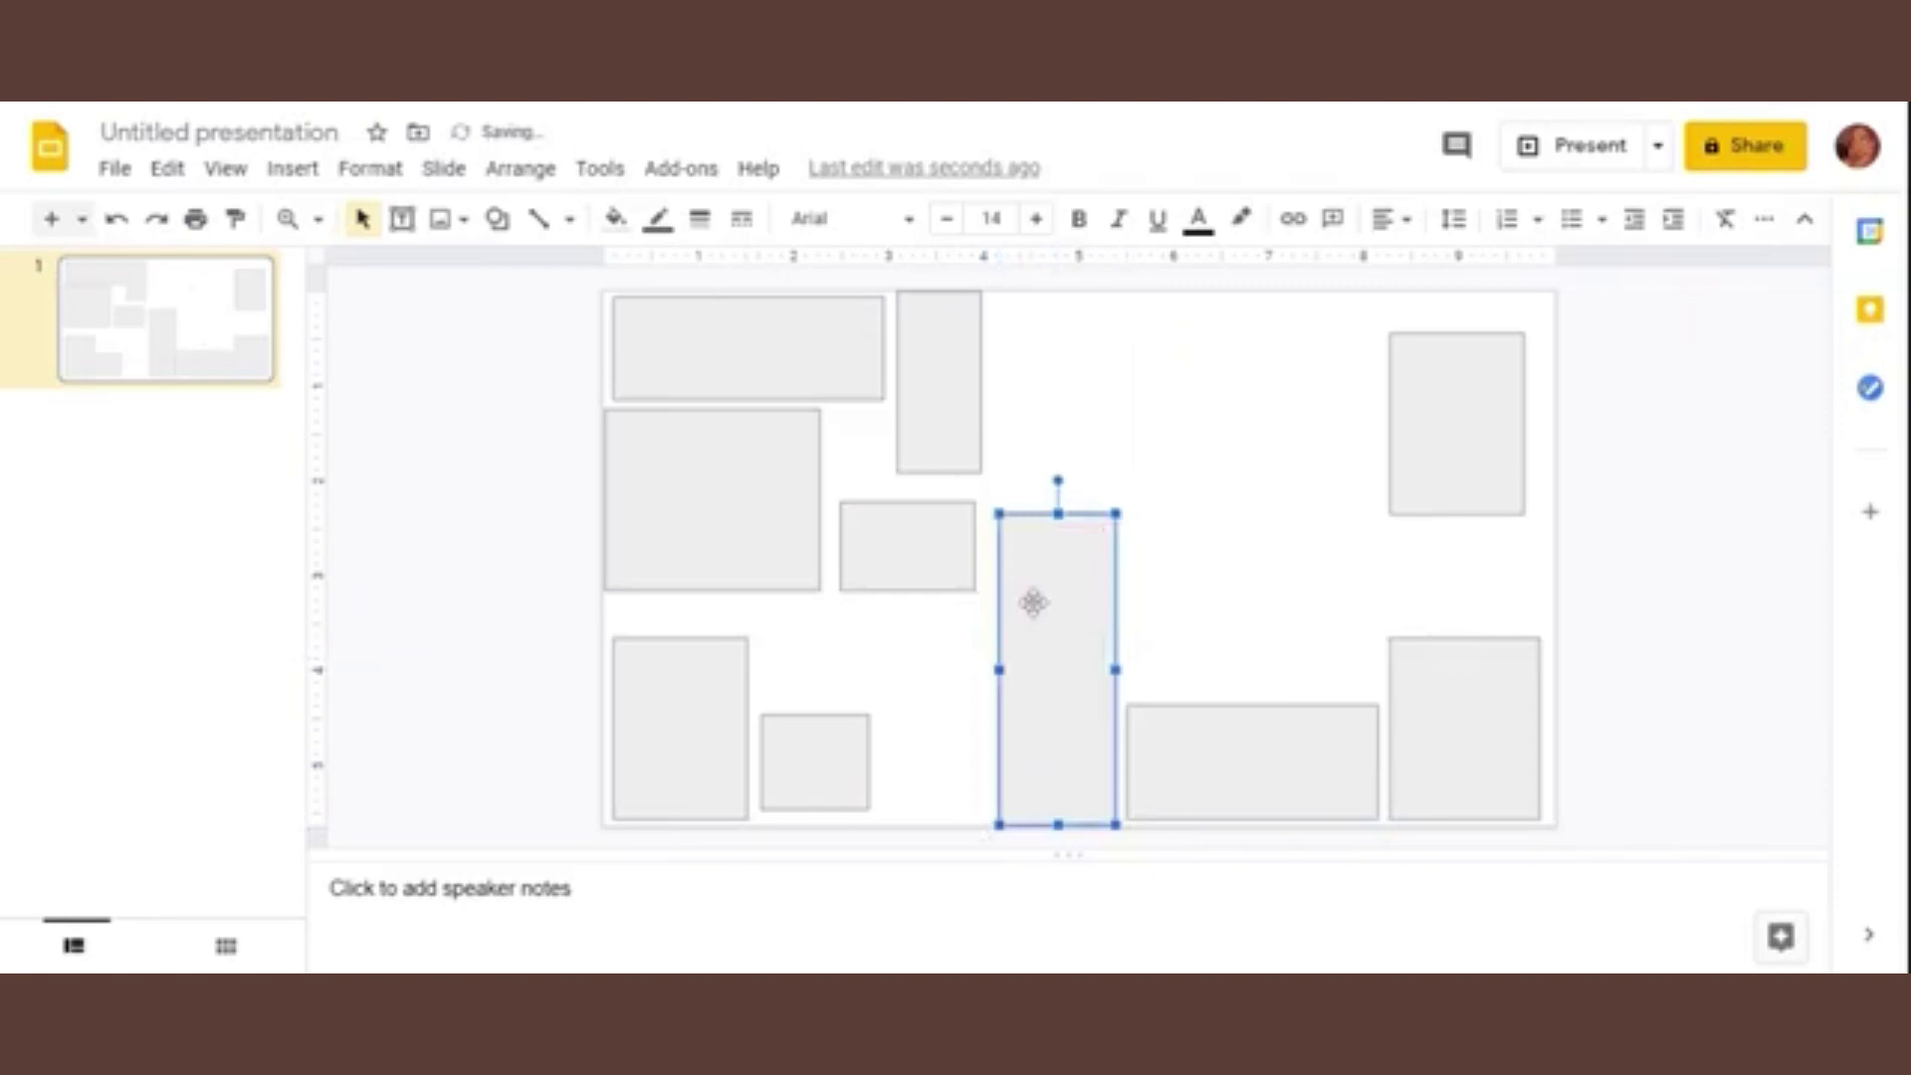
Step: Shift the top-right rectangle left and paste several copies of it
{"action": "left_click", "coordinate": [546, 545]}
{"action": "left_click_drag", "start_coordinate": [1466, 382], "coordinate": [1352, 418]}
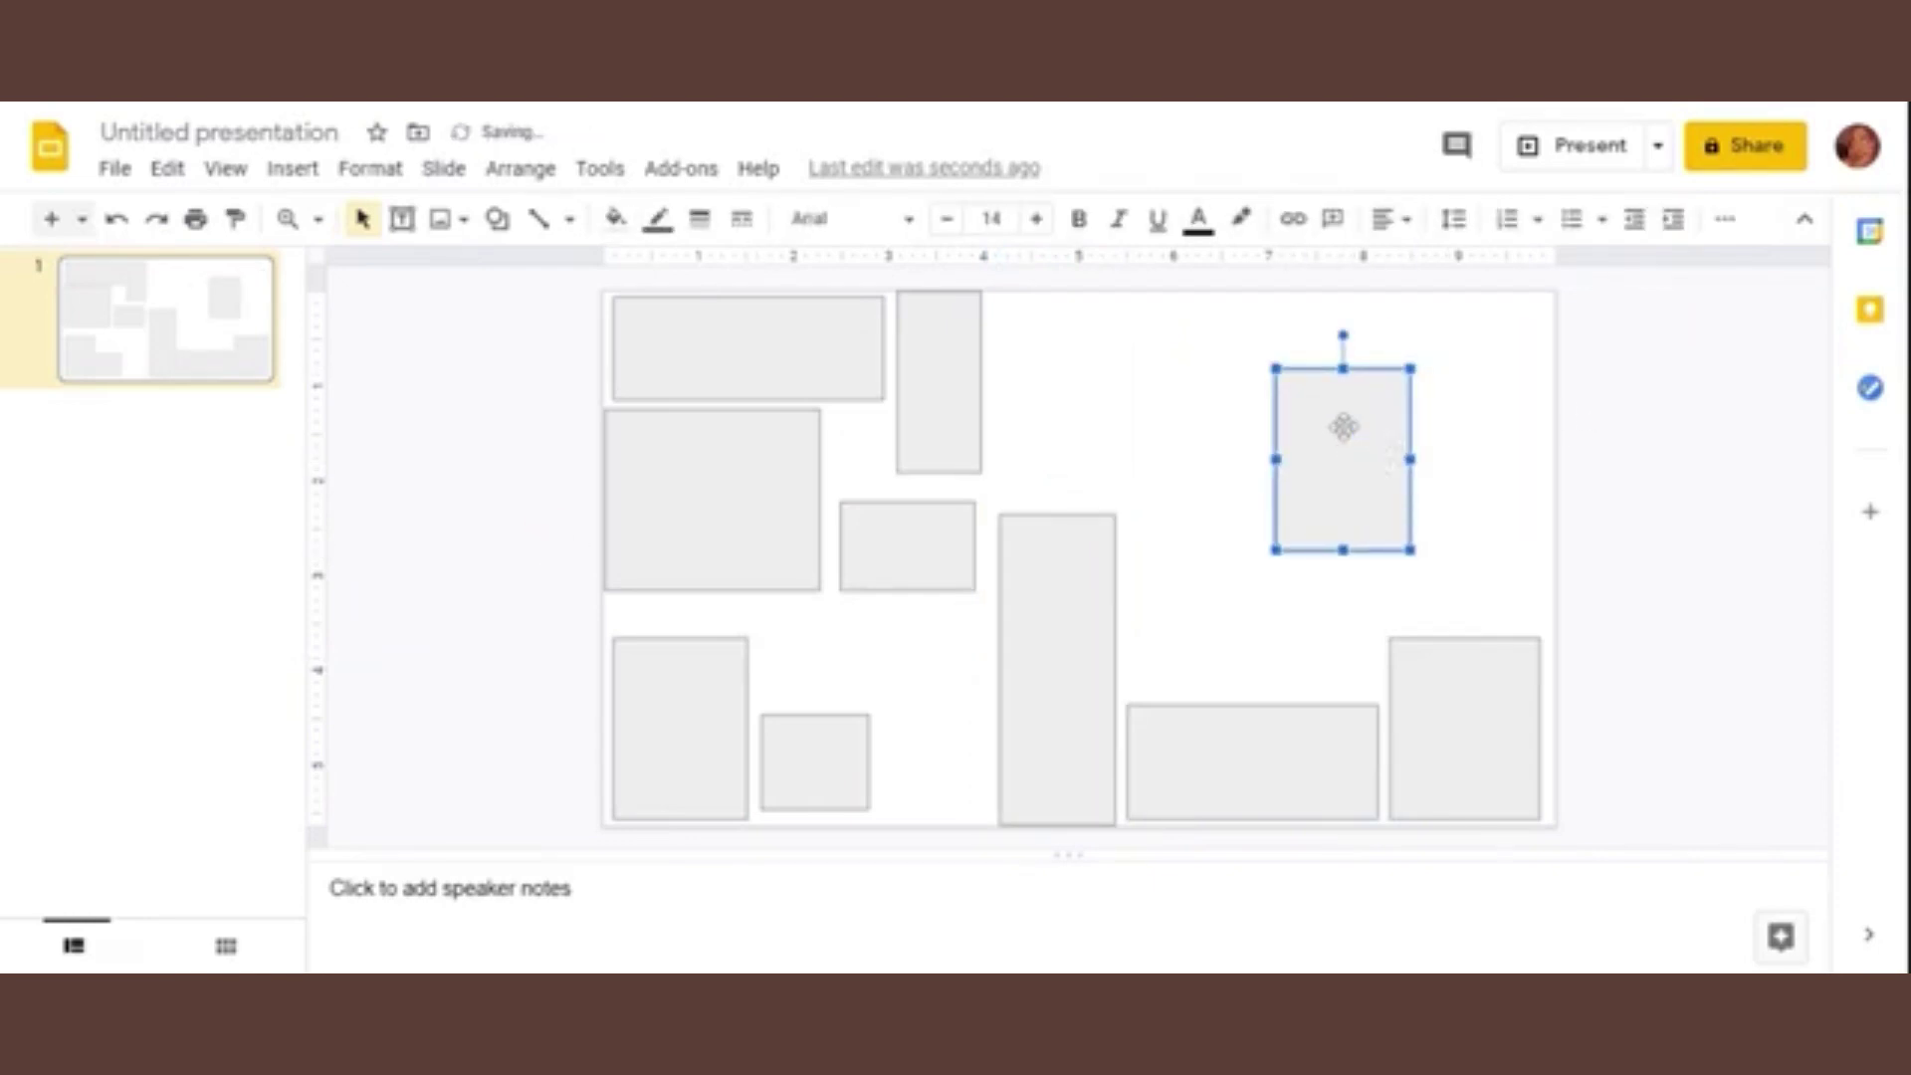
{"action": "right_click", "coordinate": [1342, 427]}
{"action": "left_click", "coordinate": [1483, 254]}
{"action": "left_click", "coordinate": [1189, 355]}
{"action": "key", "text": "ctrl+v"}
{"action": "key", "text": "ctrl+v"}
{"action": "key", "text": "ctrl+v"}
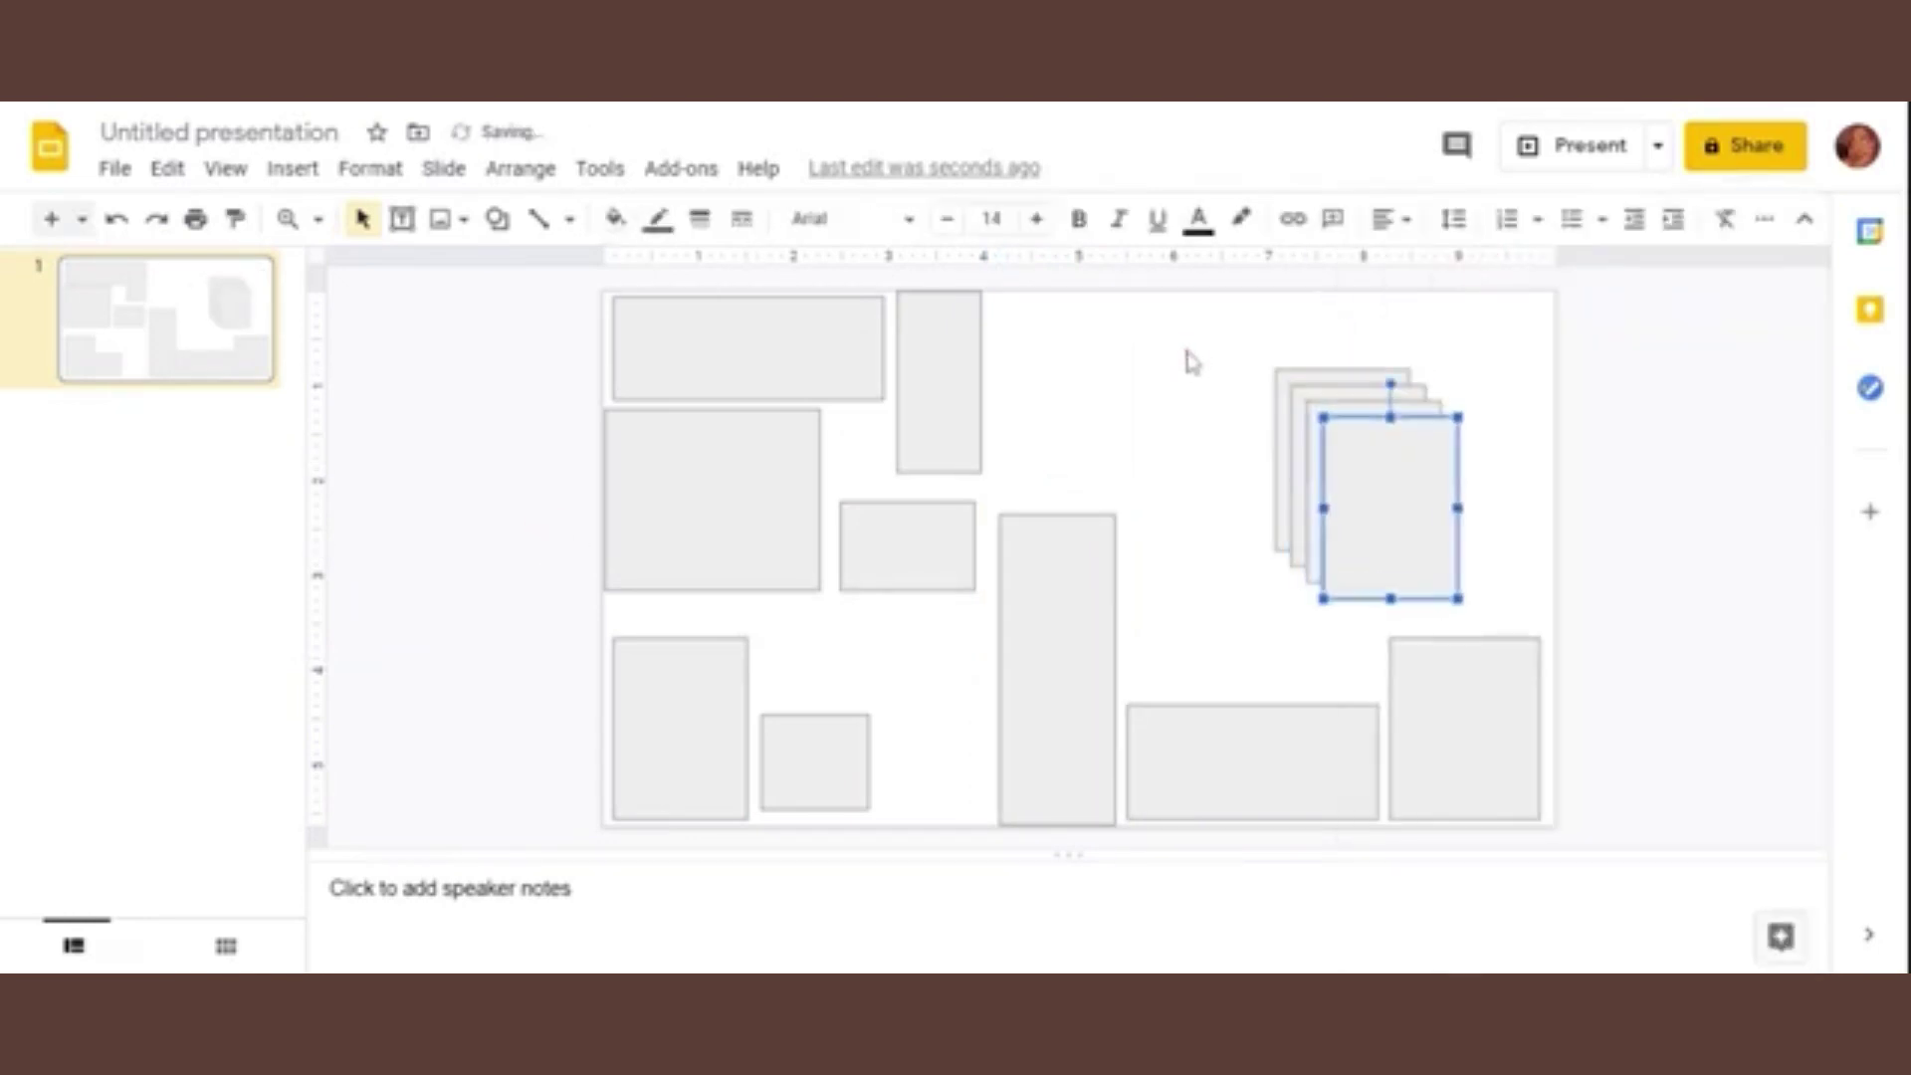
{"action": "key", "text": "ctrl+v"}
{"action": "key", "text": "ctrl+v"}
{"action": "key", "text": "ctrl+v"}
Step: Place a shortened copy at top centre, shorten the large left rectangle, and tuck the small one beneath it
{"action": "left_click_drag", "start_coordinate": [1411, 550], "coordinate": [1086, 376]}
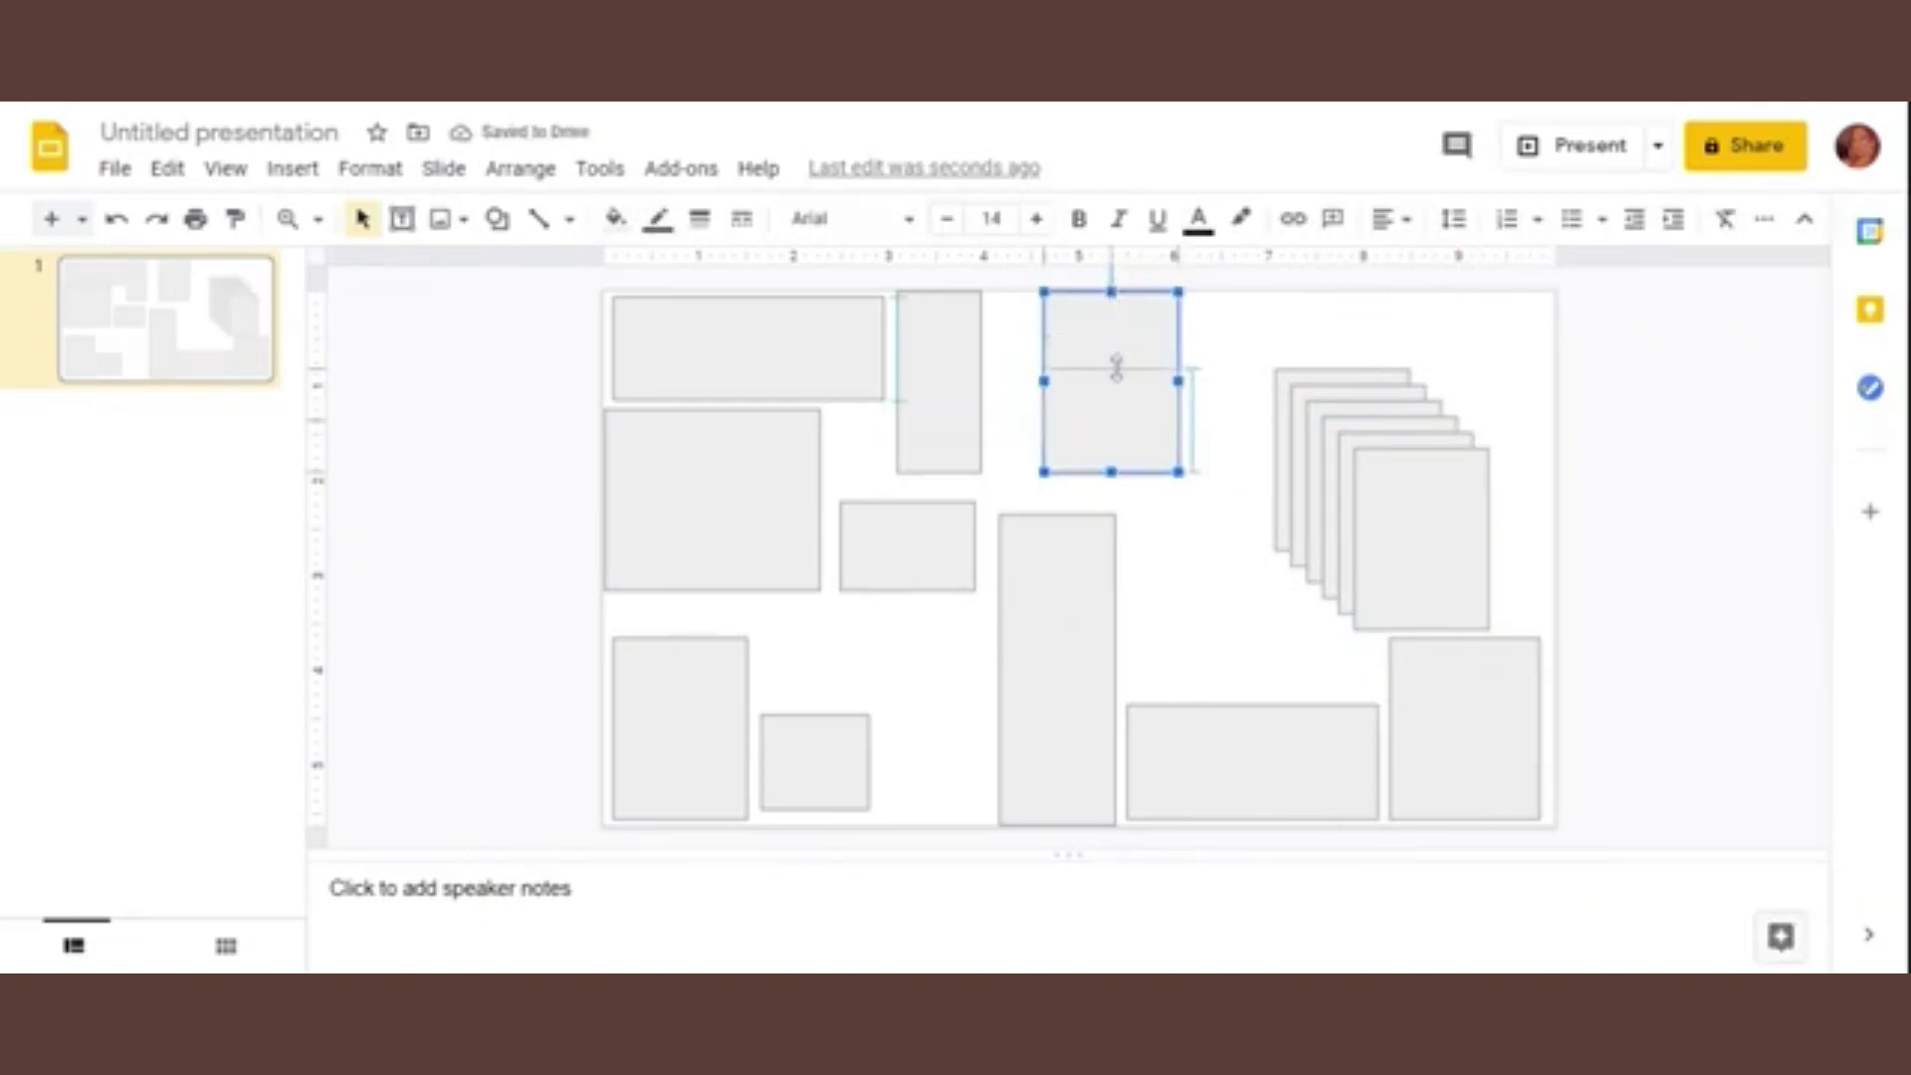
{"action": "left_click_drag", "start_coordinate": [1112, 293], "coordinate": [1112, 362]}
{"action": "left_click_drag", "start_coordinate": [1110, 433], "coordinate": [1069, 368]}
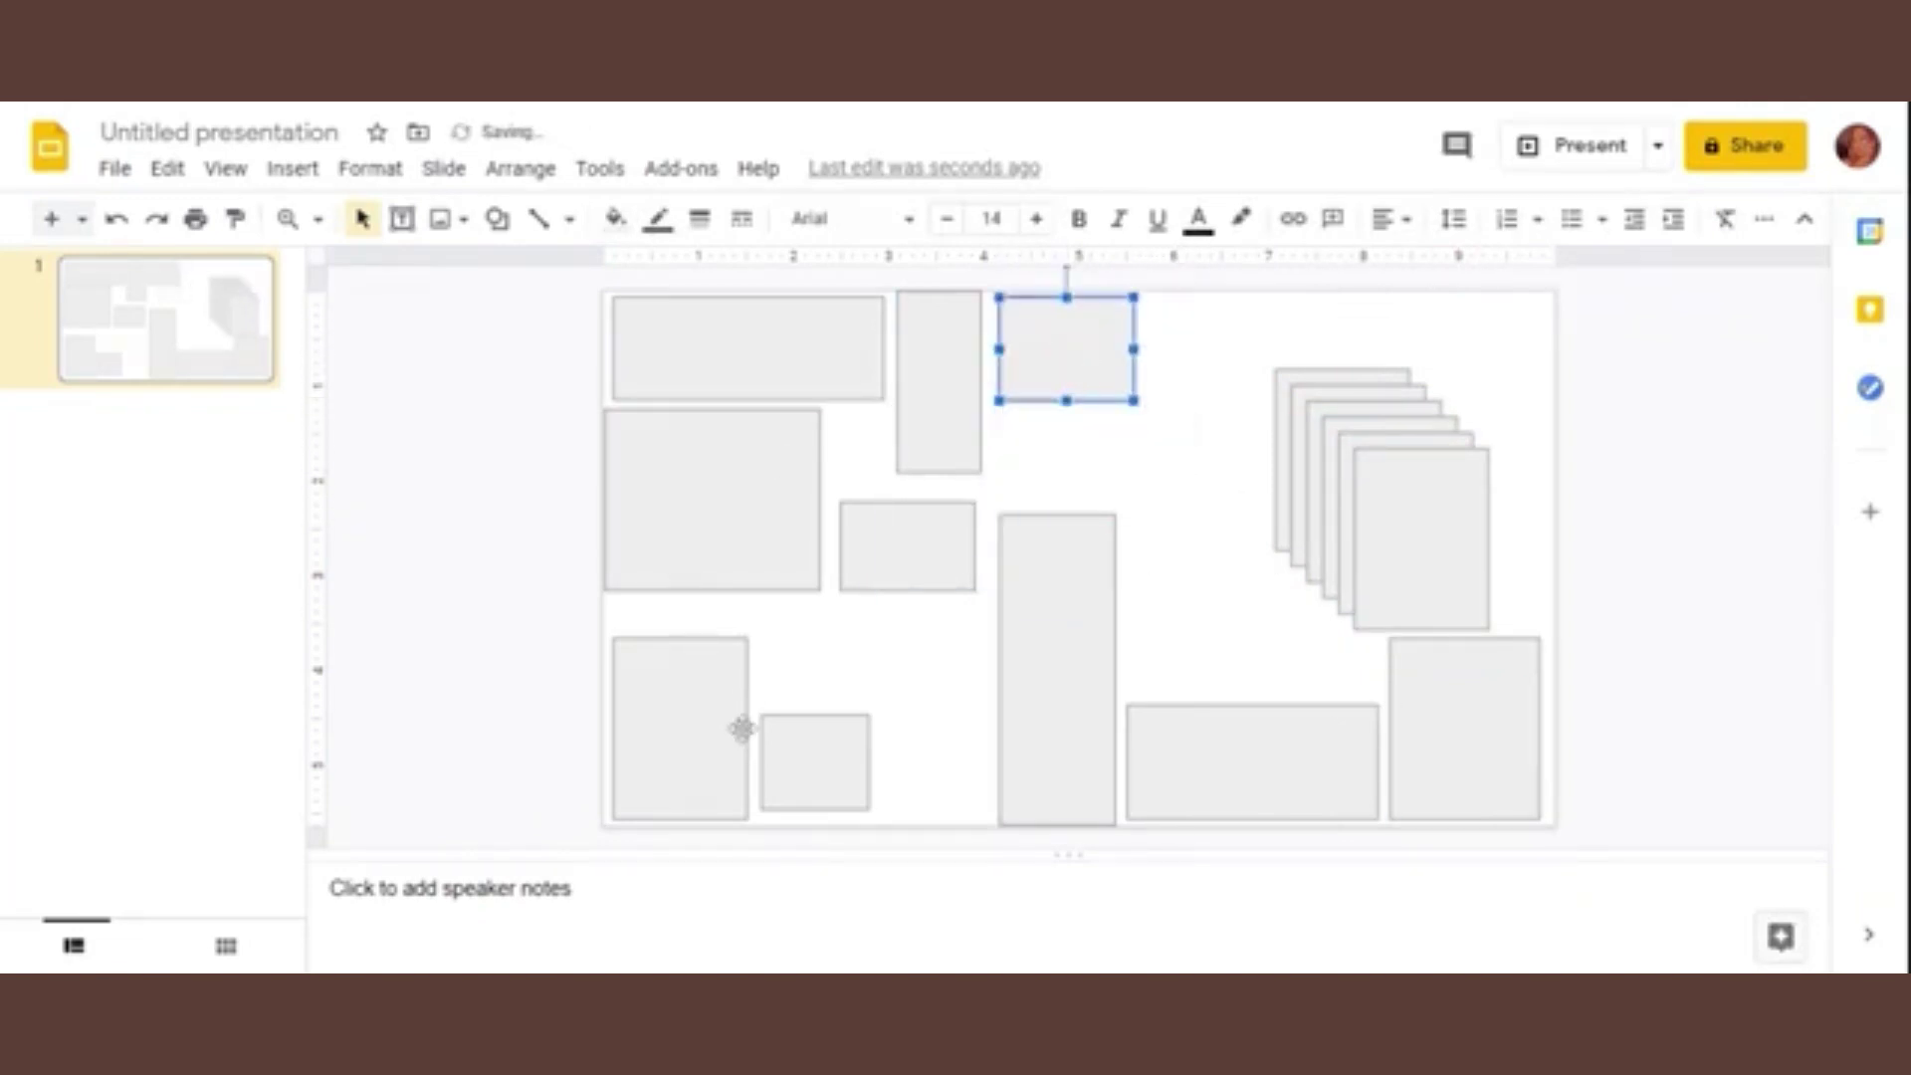
{"action": "left_click", "coordinate": [739, 572]}
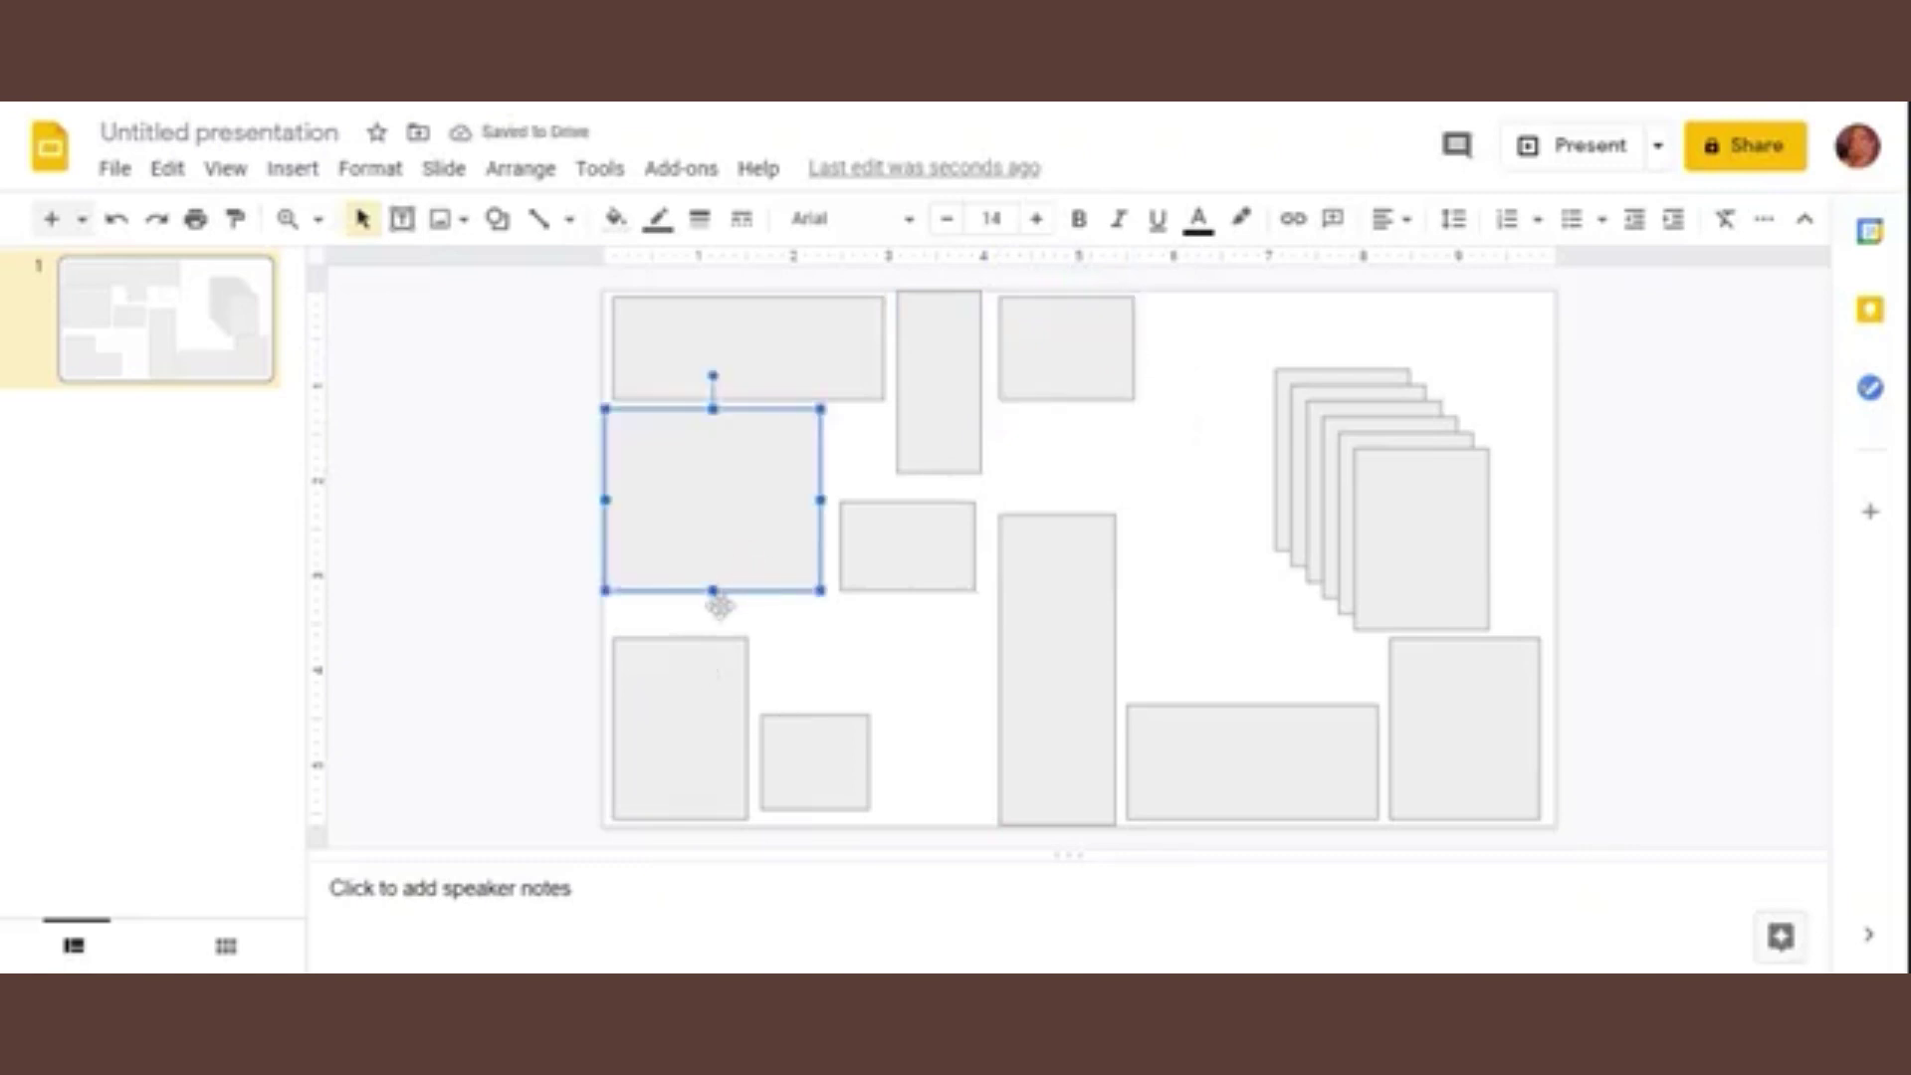
{"action": "left_click_drag", "start_coordinate": [713, 591], "coordinate": [714, 513]}
{"action": "mouse_move", "coordinate": [839, 758]}
{"action": "left_mouse_down"}
{"action": "mouse_move", "coordinate": [709, 578]}
{"action": "mouse_move", "coordinate": [670, 586]}
{"action": "left_mouse_up"}
{"action": "left_click", "coordinate": [707, 509]}
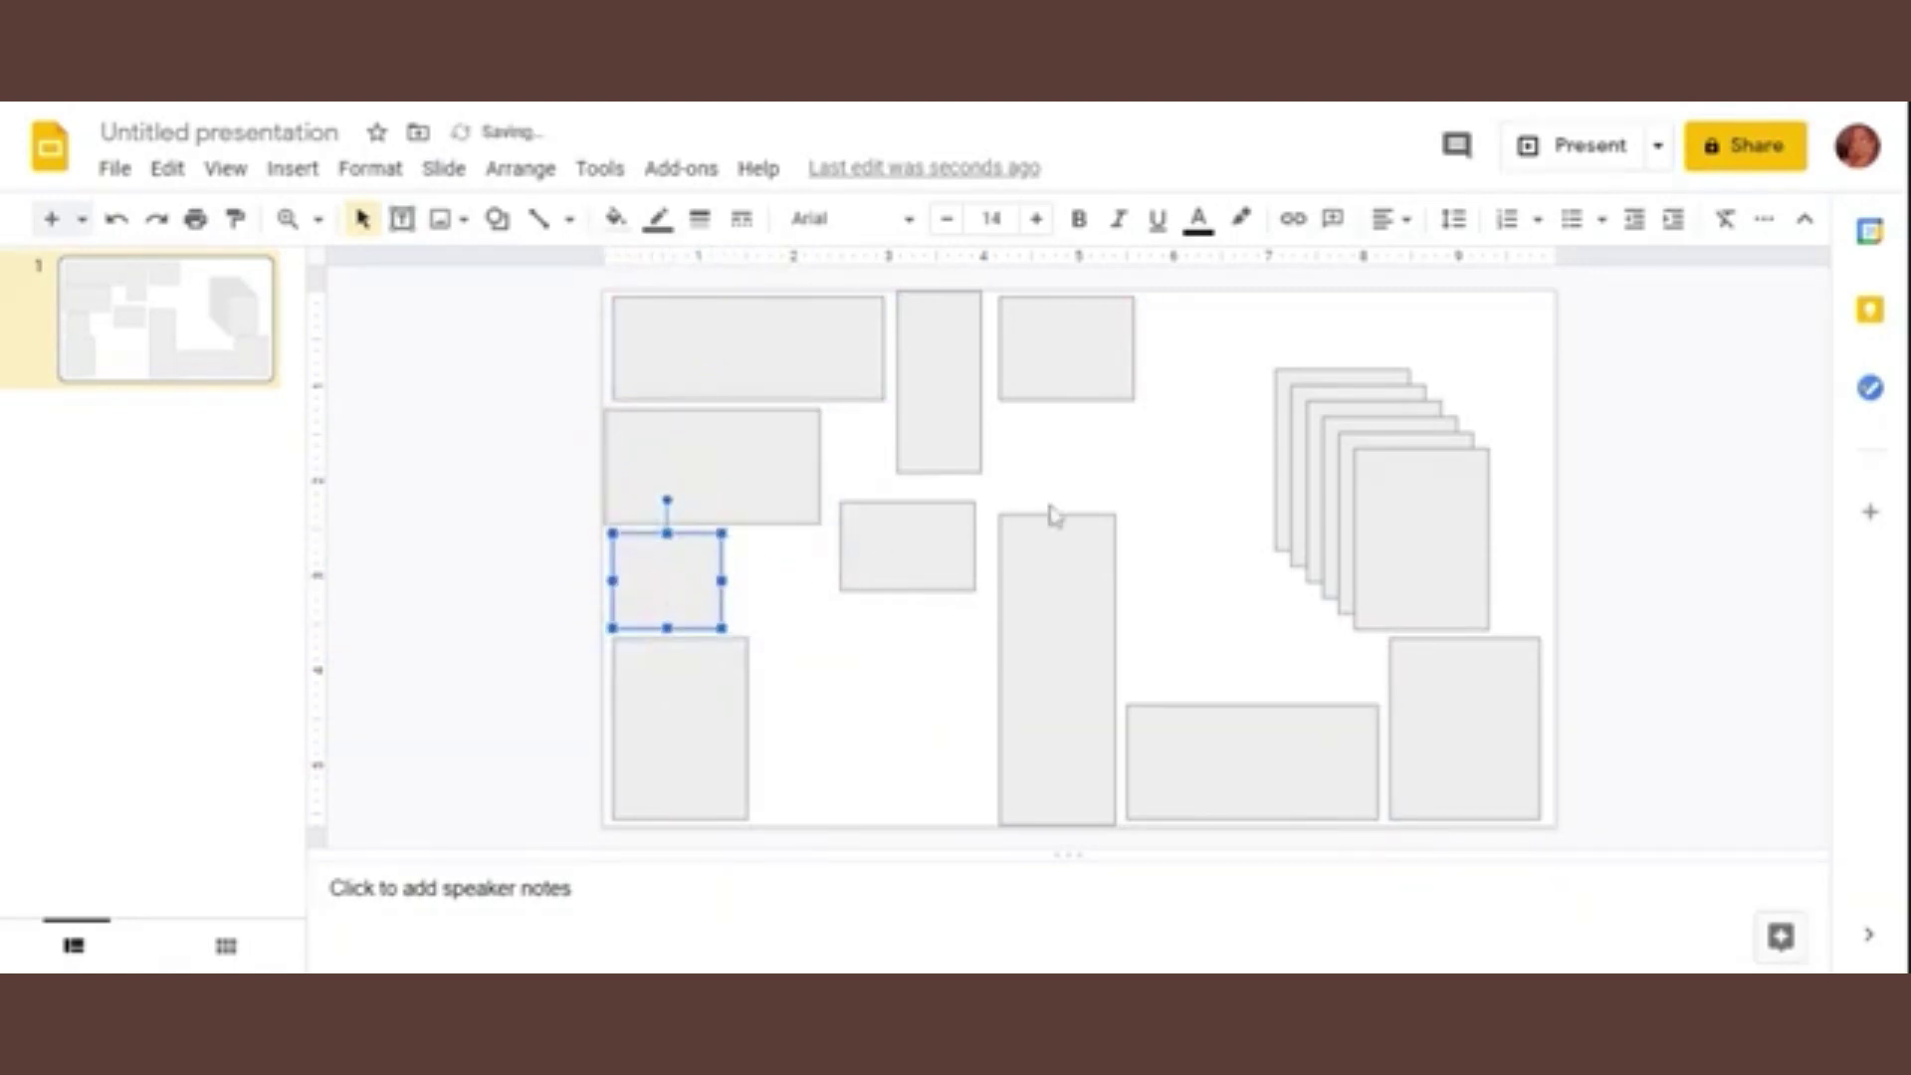
Step: Duplicate the small square and position the copy right beside the original
{"action": "right_click", "coordinate": [645, 567]}
{"action": "left_click", "coordinate": [811, 256]}
{"action": "key", "text": "ctrl+v"}
{"action": "left_click_drag", "start_coordinate": [673, 594], "coordinate": [762, 580]}
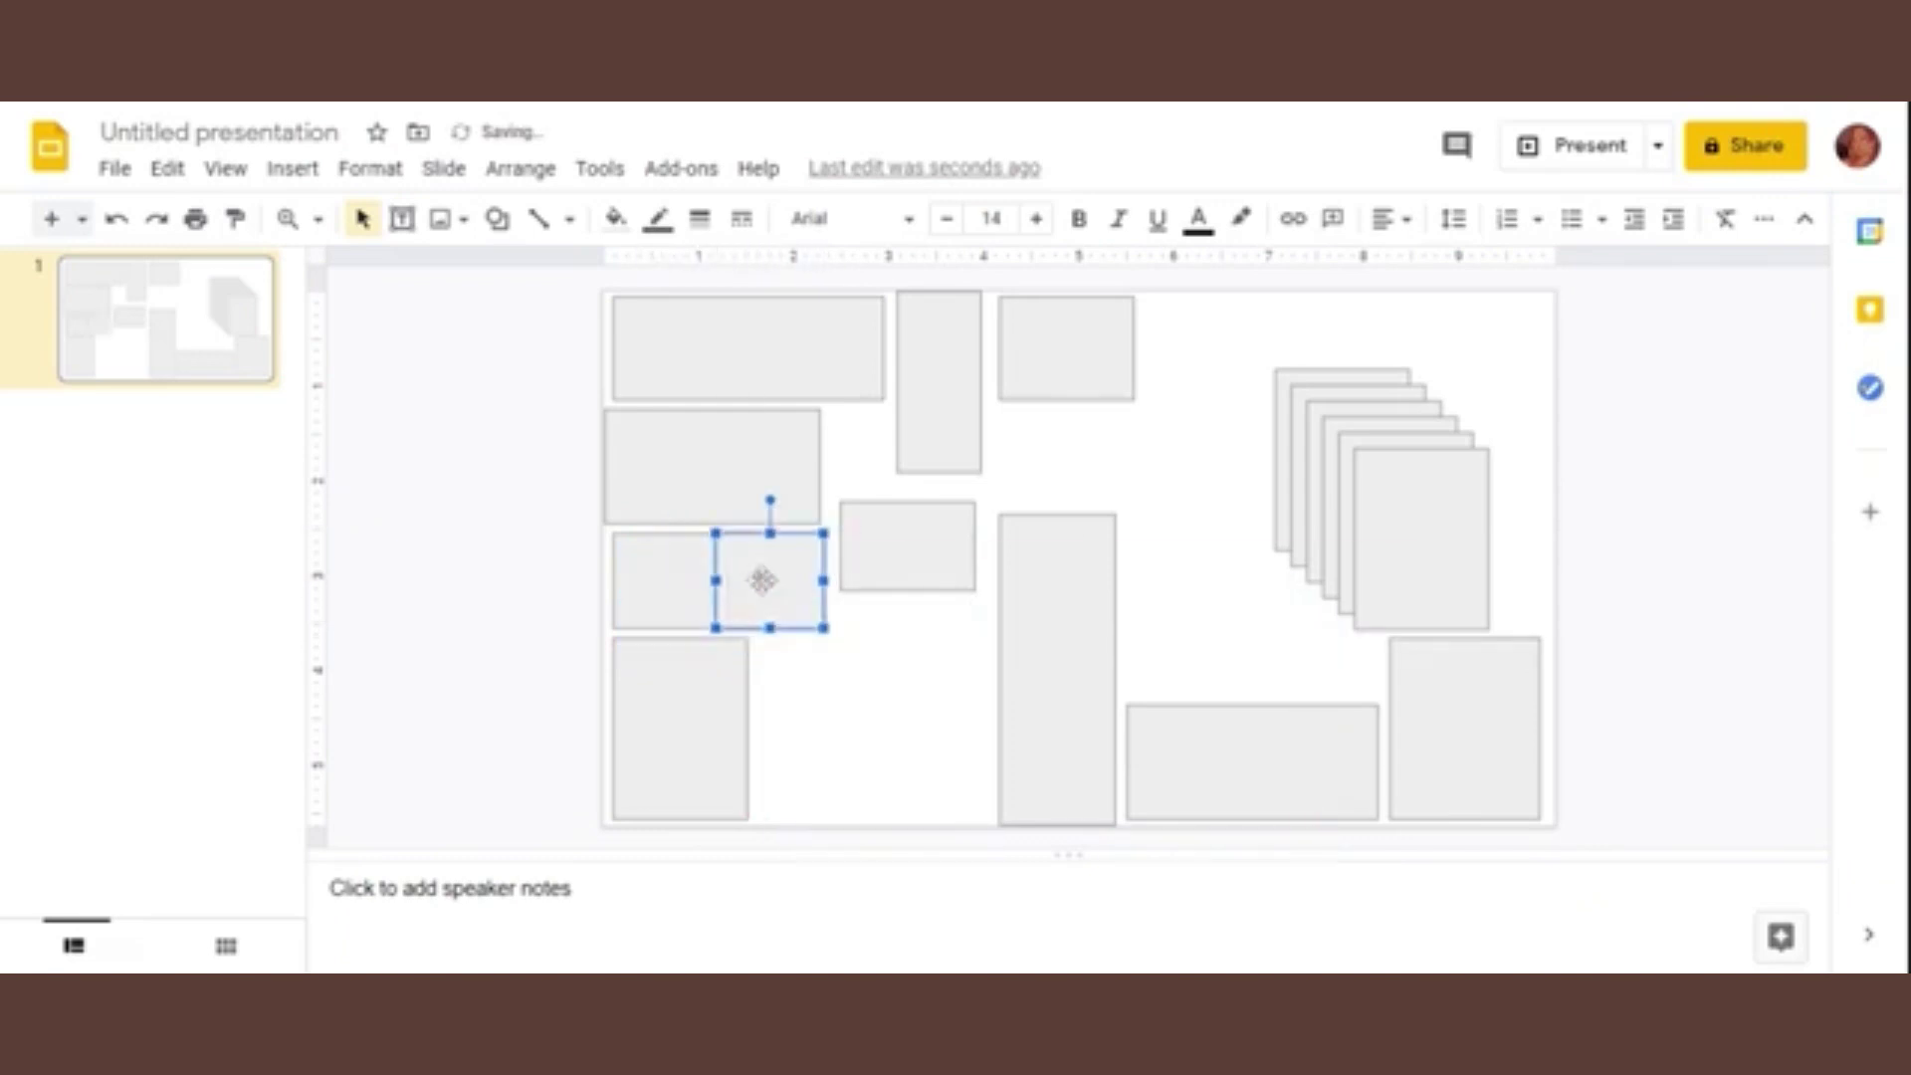
{"action": "key", "text": "Right"}
Step: Align the wide left rectangle, widen a bottom rectangle, and place a stacked copy beside the squares
{"action": "left_click", "coordinate": [450, 566]}
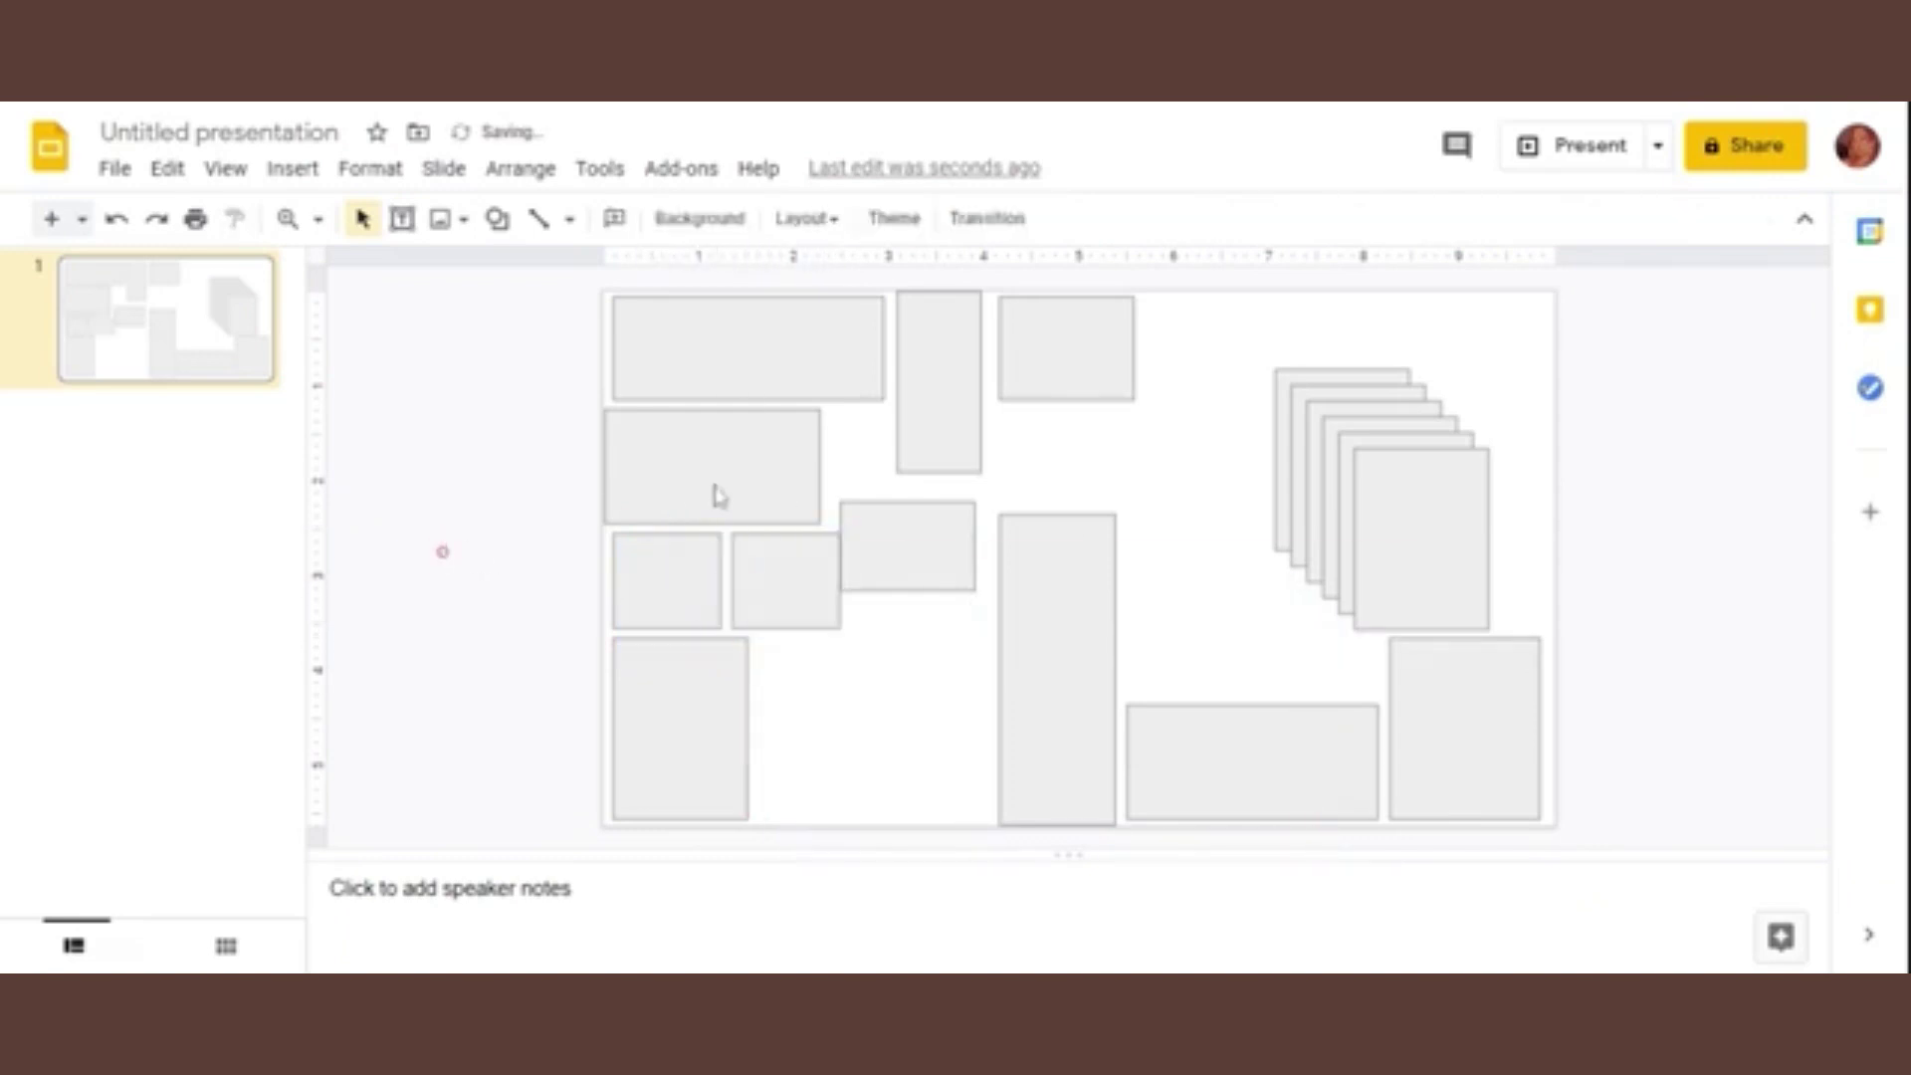
{"action": "left_click_drag", "start_coordinate": [711, 495], "coordinate": [719, 494]}
{"action": "left_click_drag", "start_coordinate": [909, 567], "coordinate": [880, 775]}
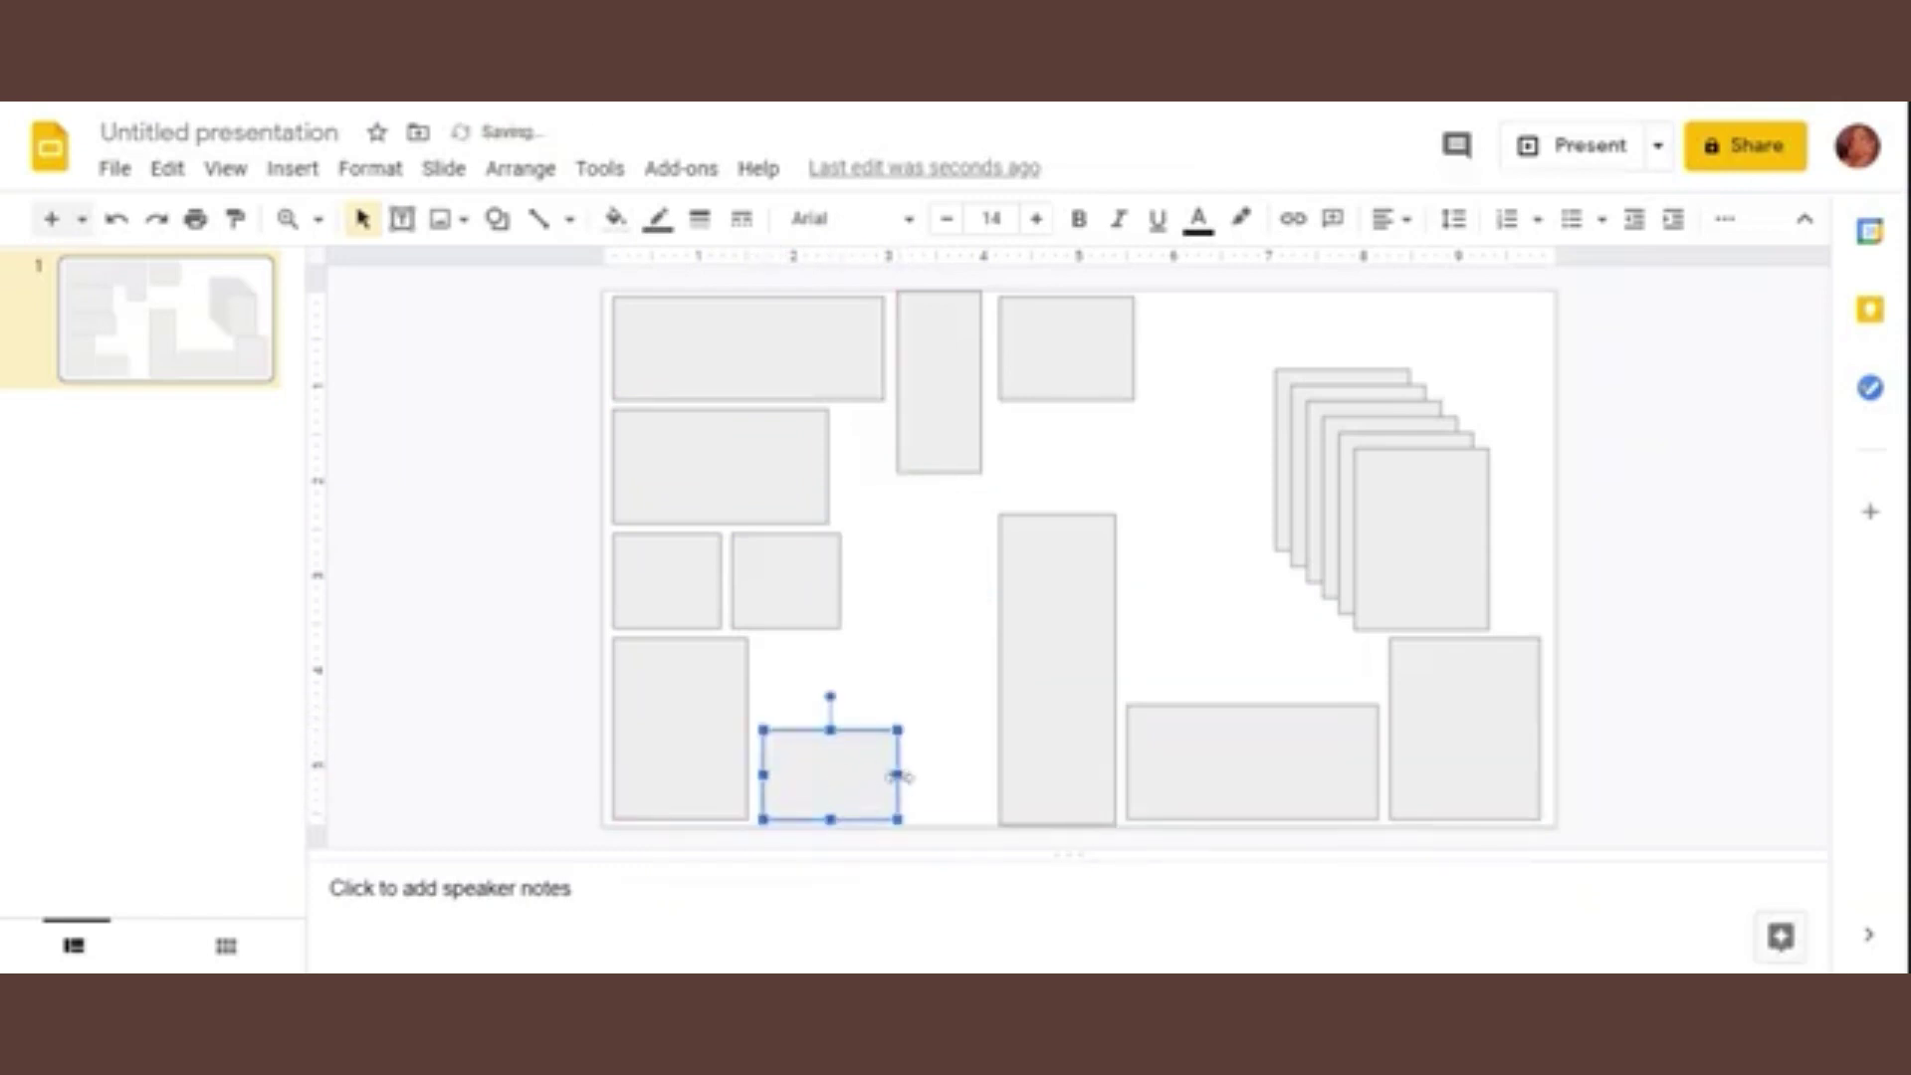
{"action": "left_click_drag", "start_coordinate": [971, 781], "coordinate": [1000, 775]}
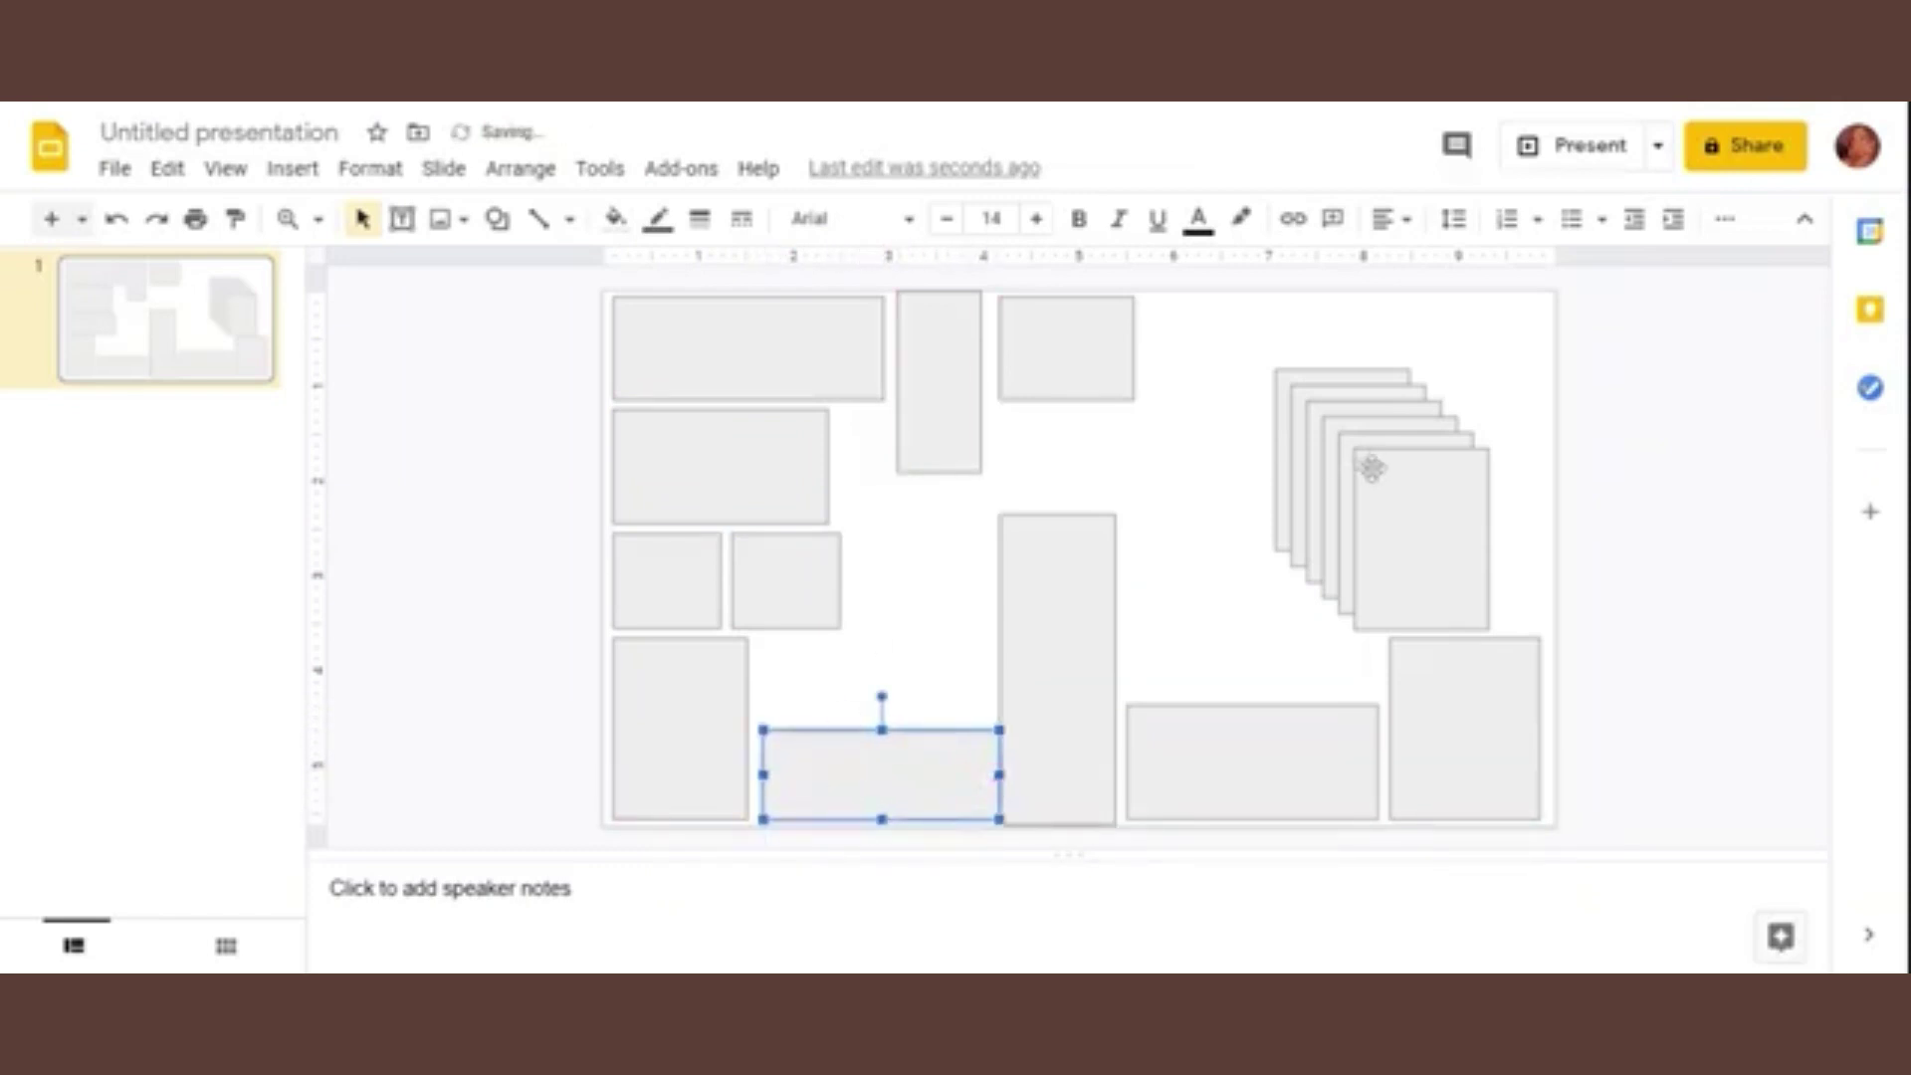
{"action": "mouse_move", "coordinate": [1371, 467]}
{"action": "left_mouse_down"}
{"action": "mouse_move", "coordinate": [910, 575]}
{"action": "mouse_move", "coordinate": [938, 585]}
{"action": "left_mouse_up"}
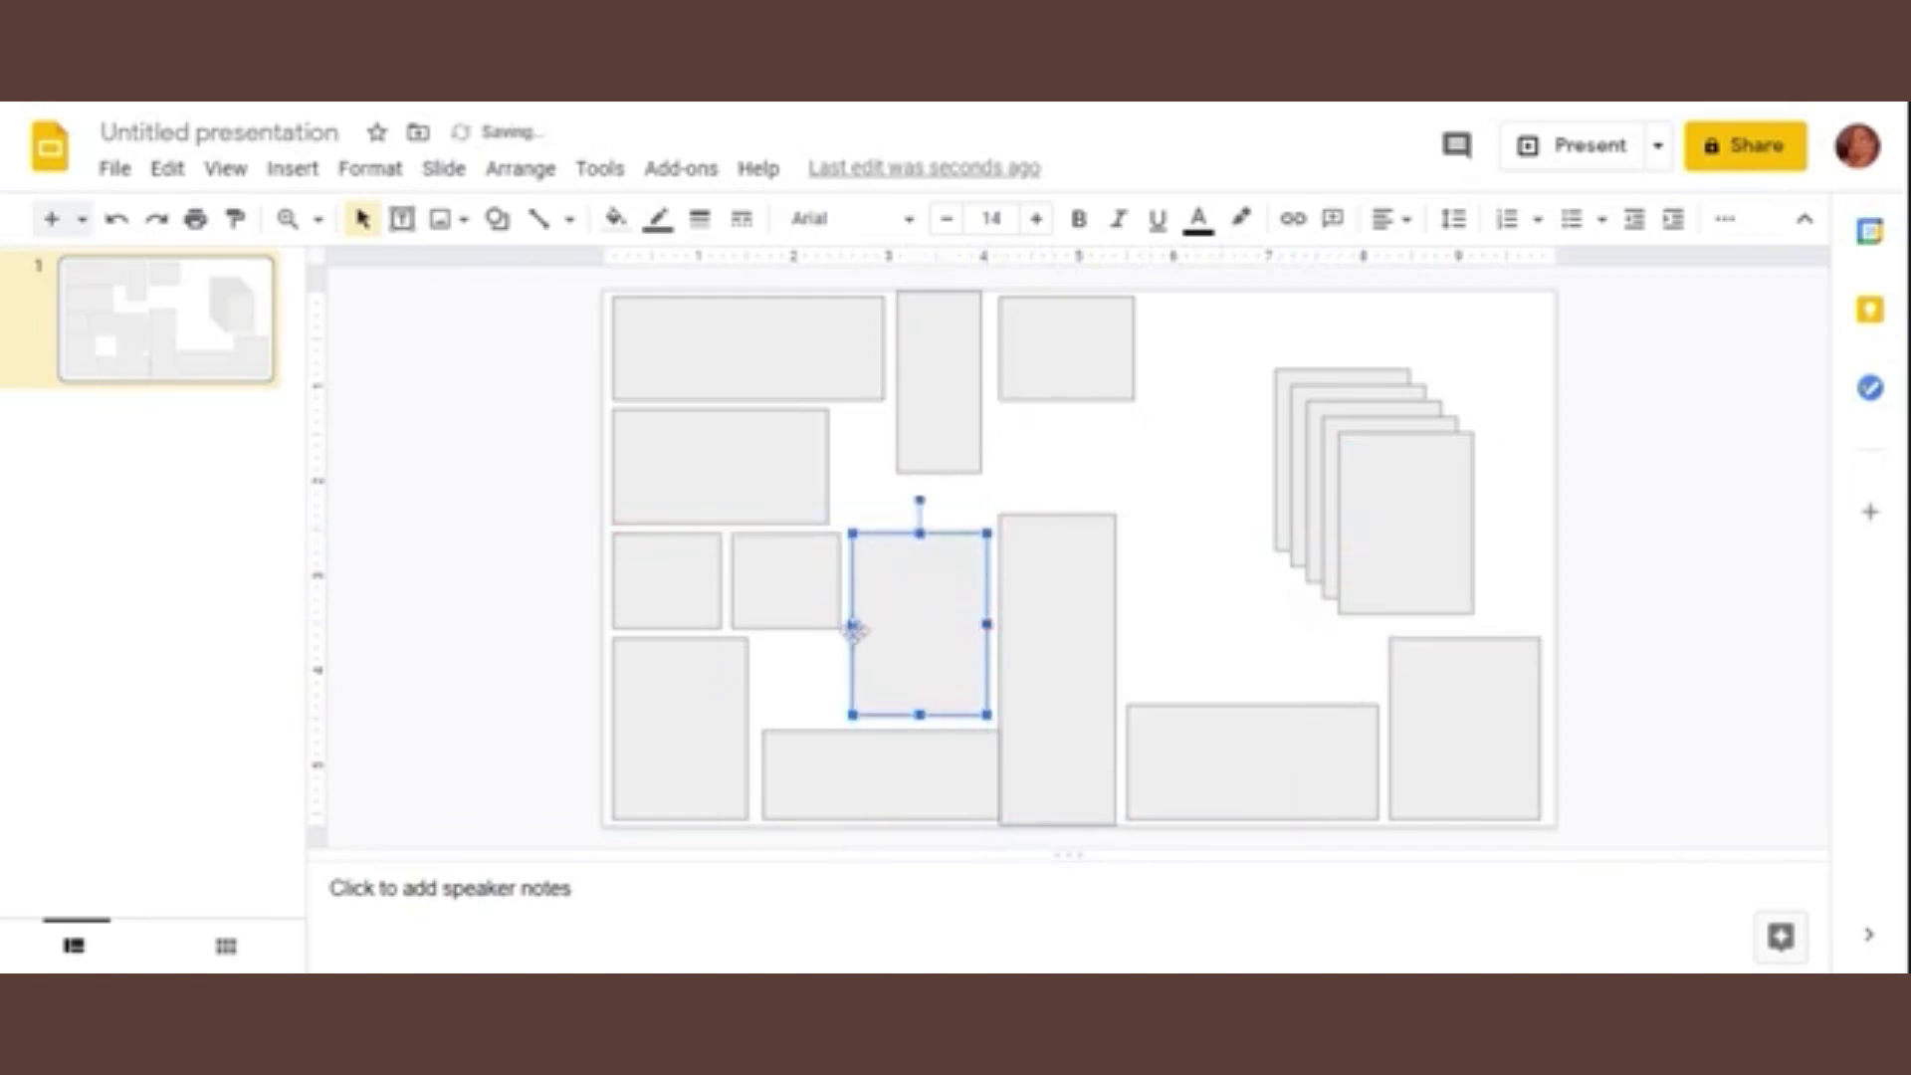
Step: Narrow the bottom-left rectangle and move a stacked copy below the top-centre rectangle
{"action": "left_click", "coordinate": [831, 589]}
{"action": "left_click", "coordinate": [740, 728]}
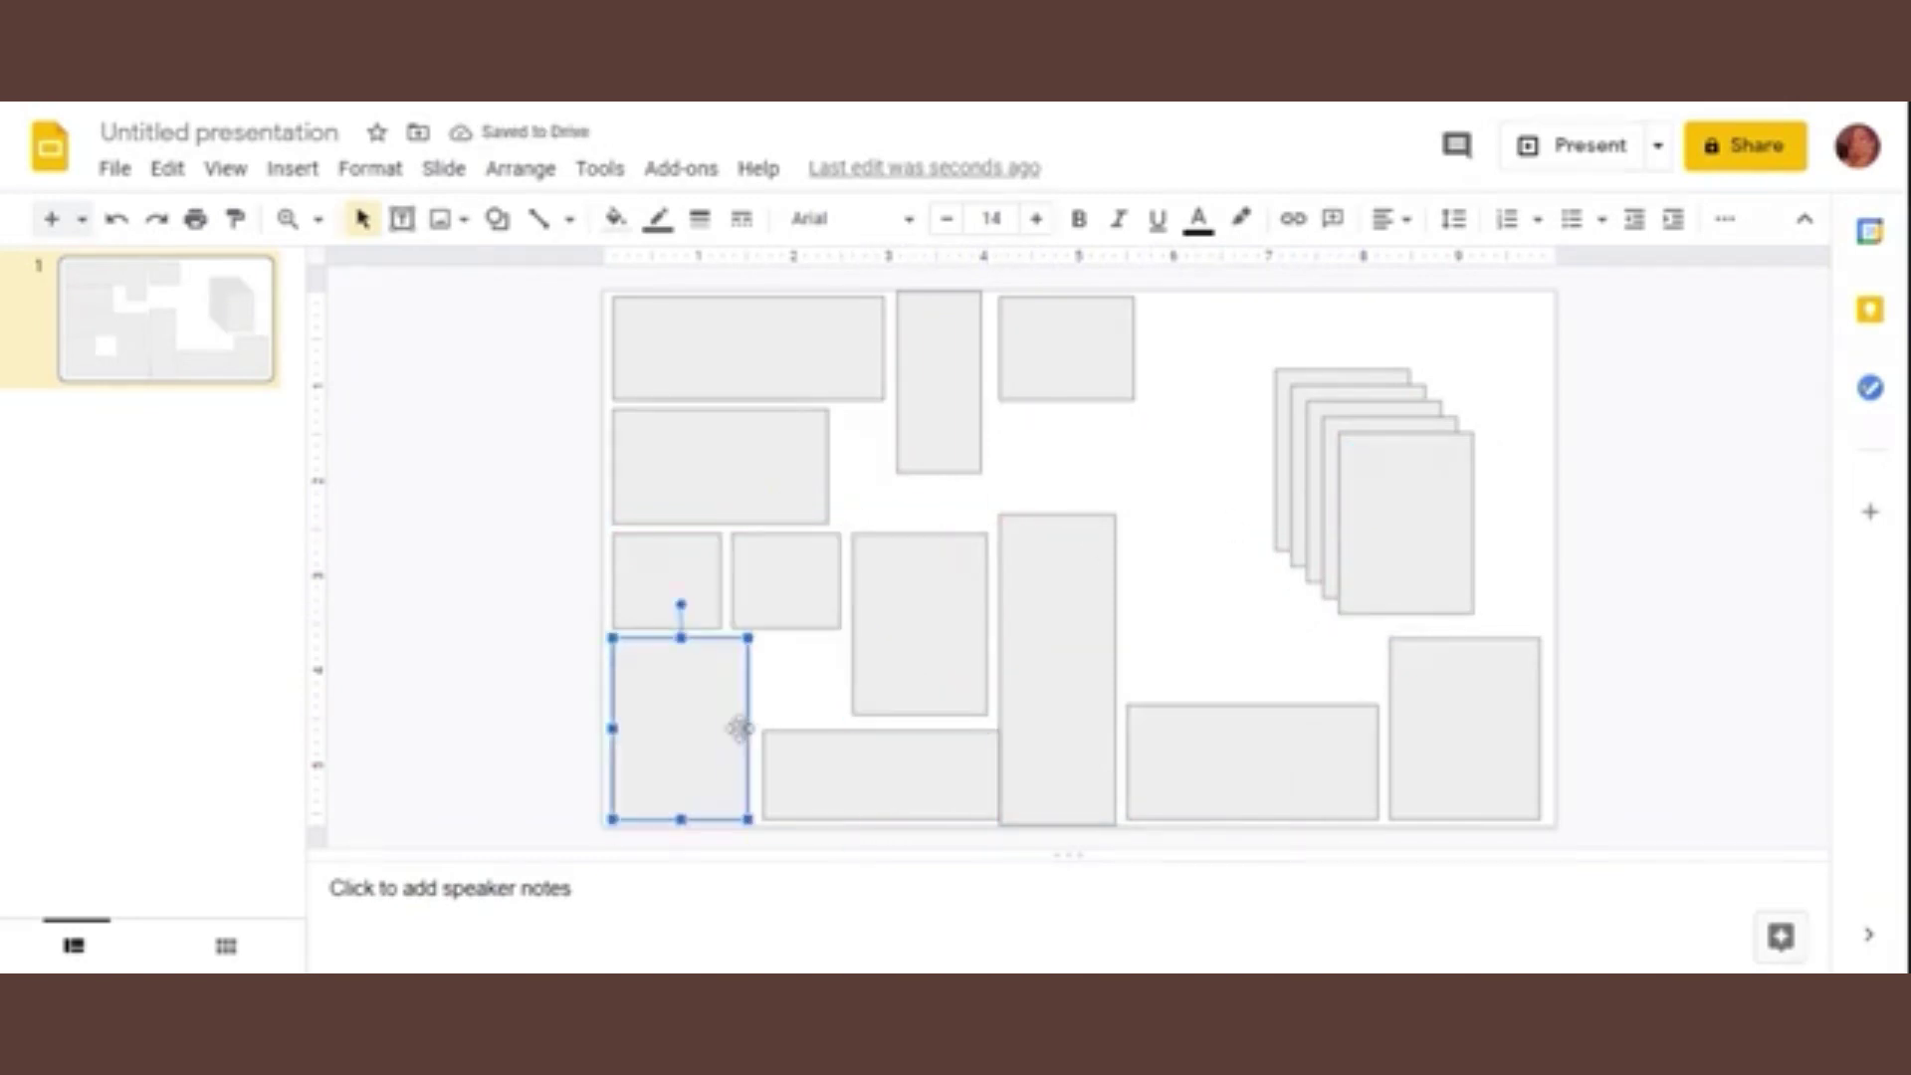
{"action": "left_click", "coordinate": [749, 729]}
{"action": "mouse_move", "coordinate": [749, 730]}
{"action": "left_mouse_down"}
{"action": "mouse_move", "coordinate": [730, 732]}
{"action": "mouse_move", "coordinate": [787, 715]}
{"action": "left_mouse_up"}
{"action": "left_click", "coordinate": [789, 583]}
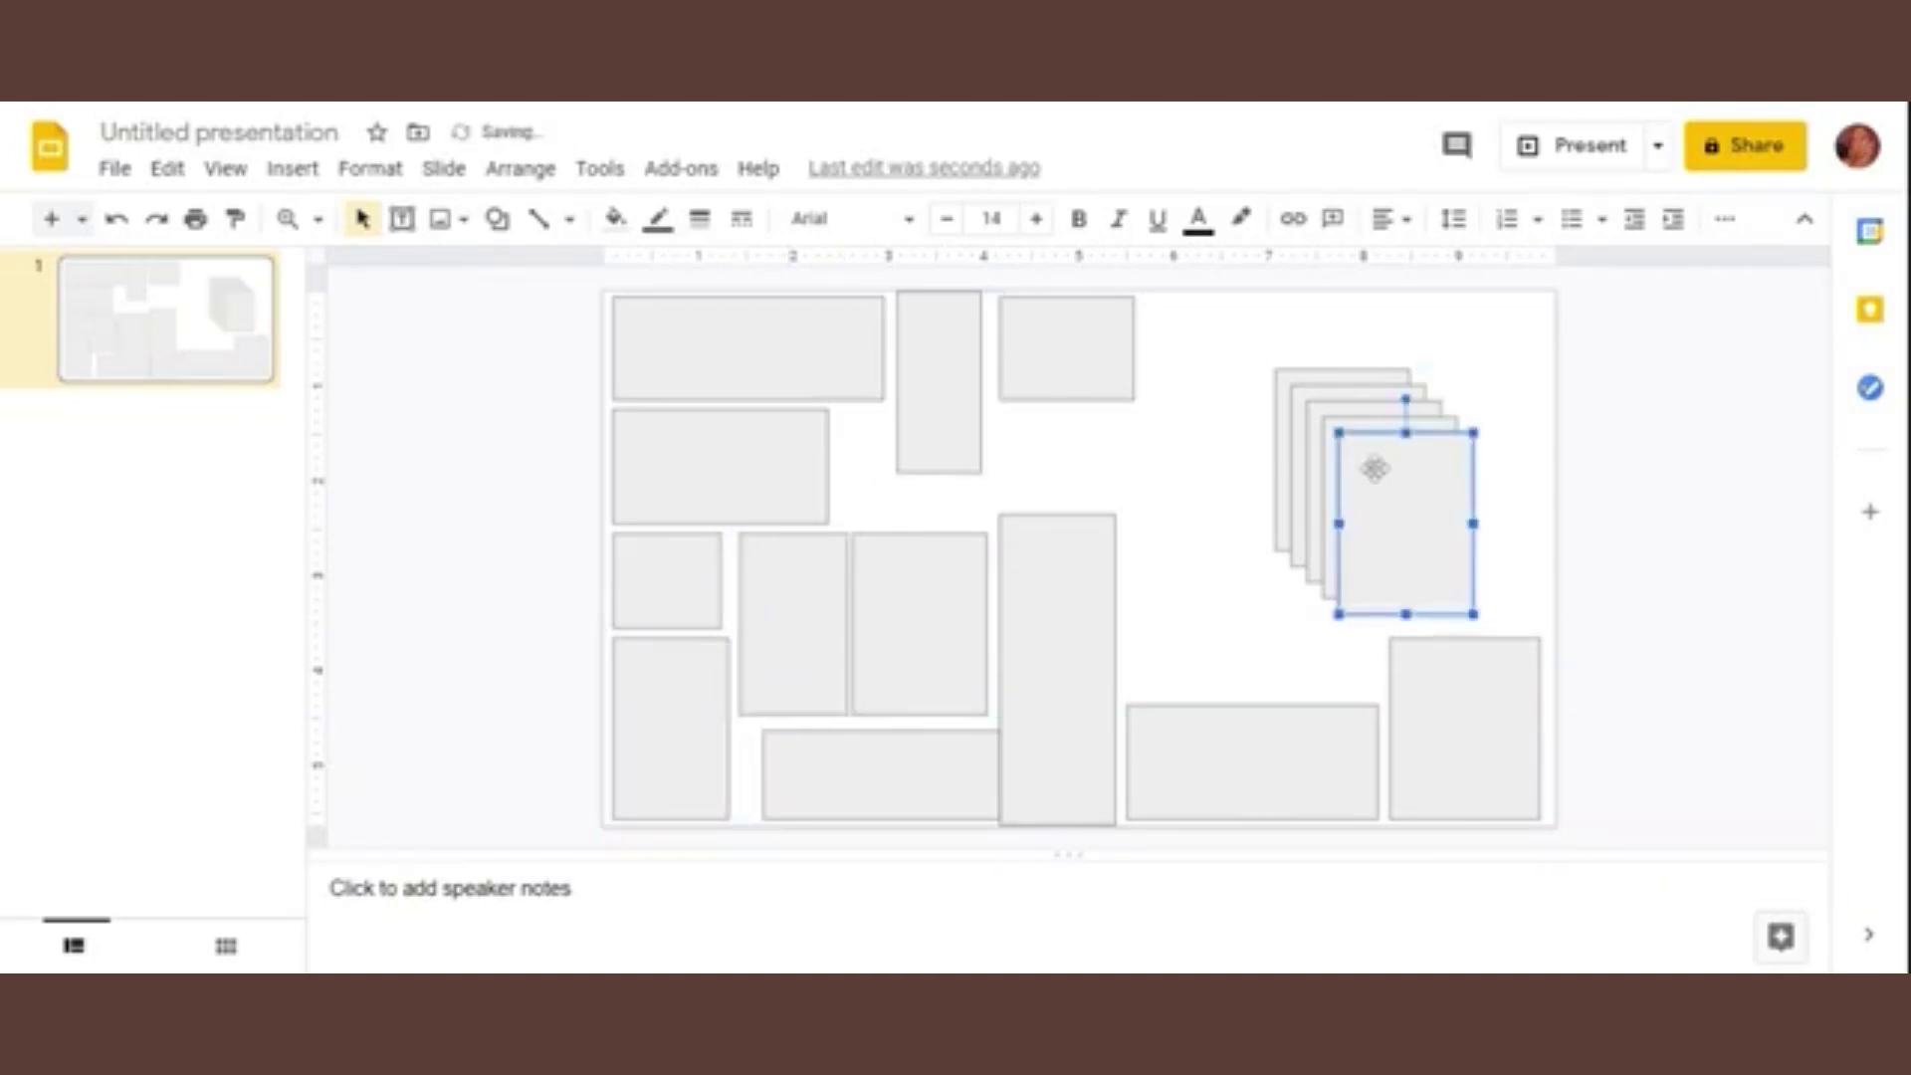
{"action": "mouse_move", "coordinate": [1374, 466]}
{"action": "left_mouse_down"}
{"action": "mouse_move", "coordinate": [1186, 517]}
{"action": "mouse_move", "coordinate": [1167, 537]}
{"action": "mouse_move", "coordinate": [1196, 585]}
{"action": "mouse_move", "coordinate": [1064, 448]}
{"action": "left_mouse_up"}
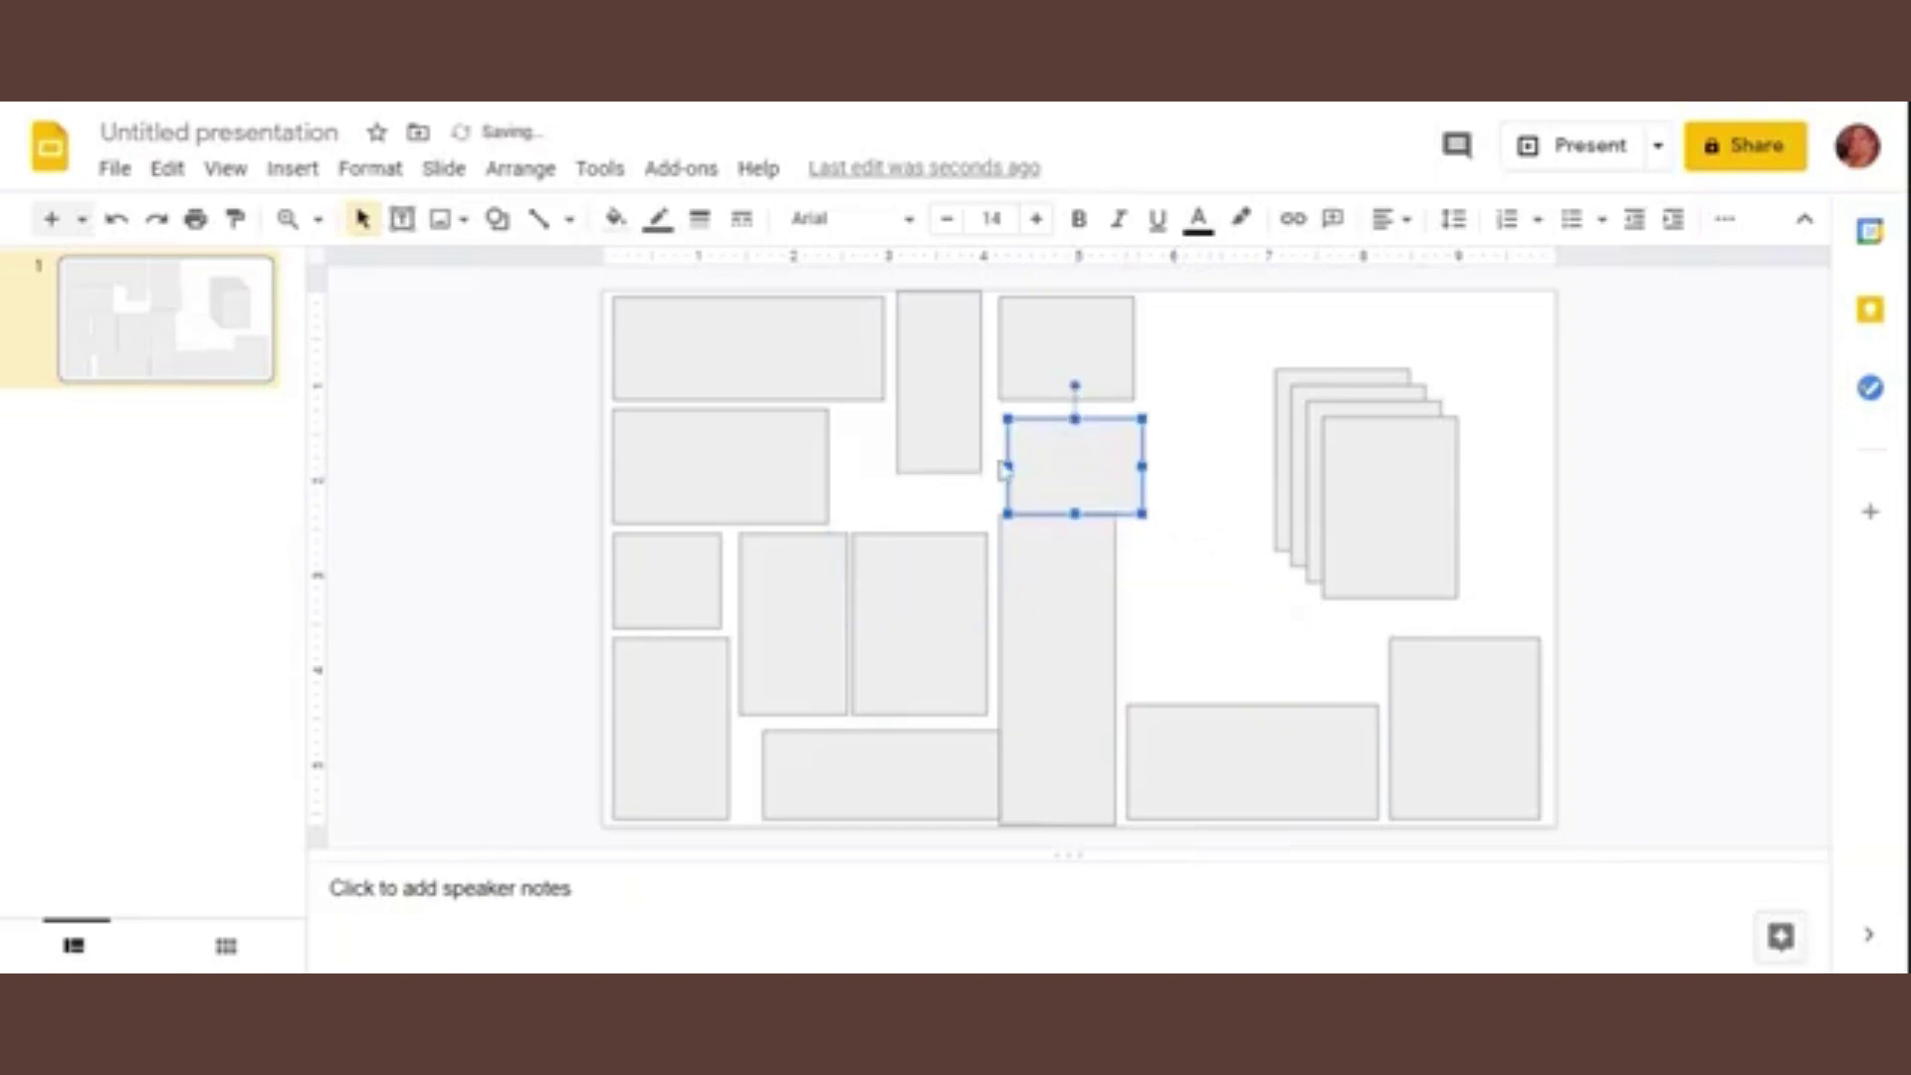
Step: Lengthen the top tall rectangle downward, stretch the left rectangle wider, and trim the tall one's top
{"action": "left_click", "coordinate": [938, 392]}
{"action": "left_click_drag", "start_coordinate": [941, 471], "coordinate": [939, 515]}
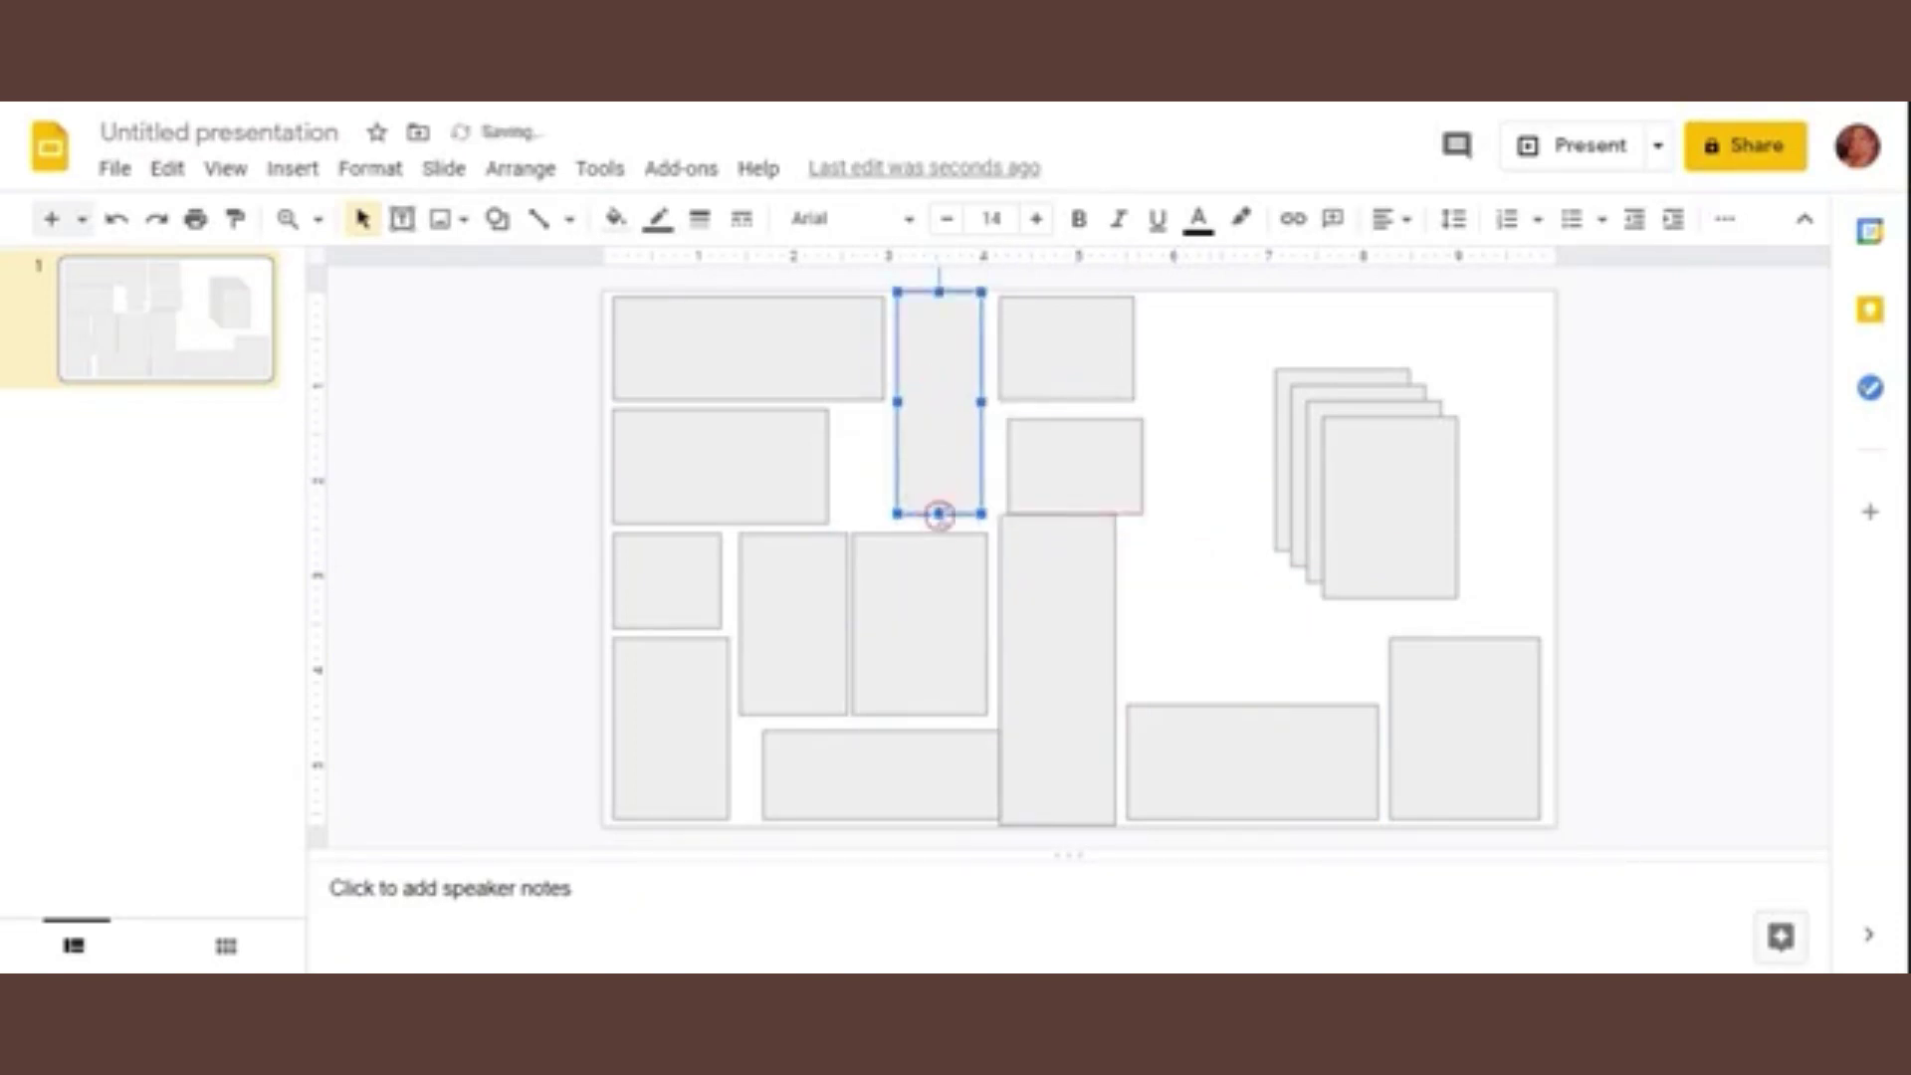
{"action": "left_click", "coordinate": [746, 468]}
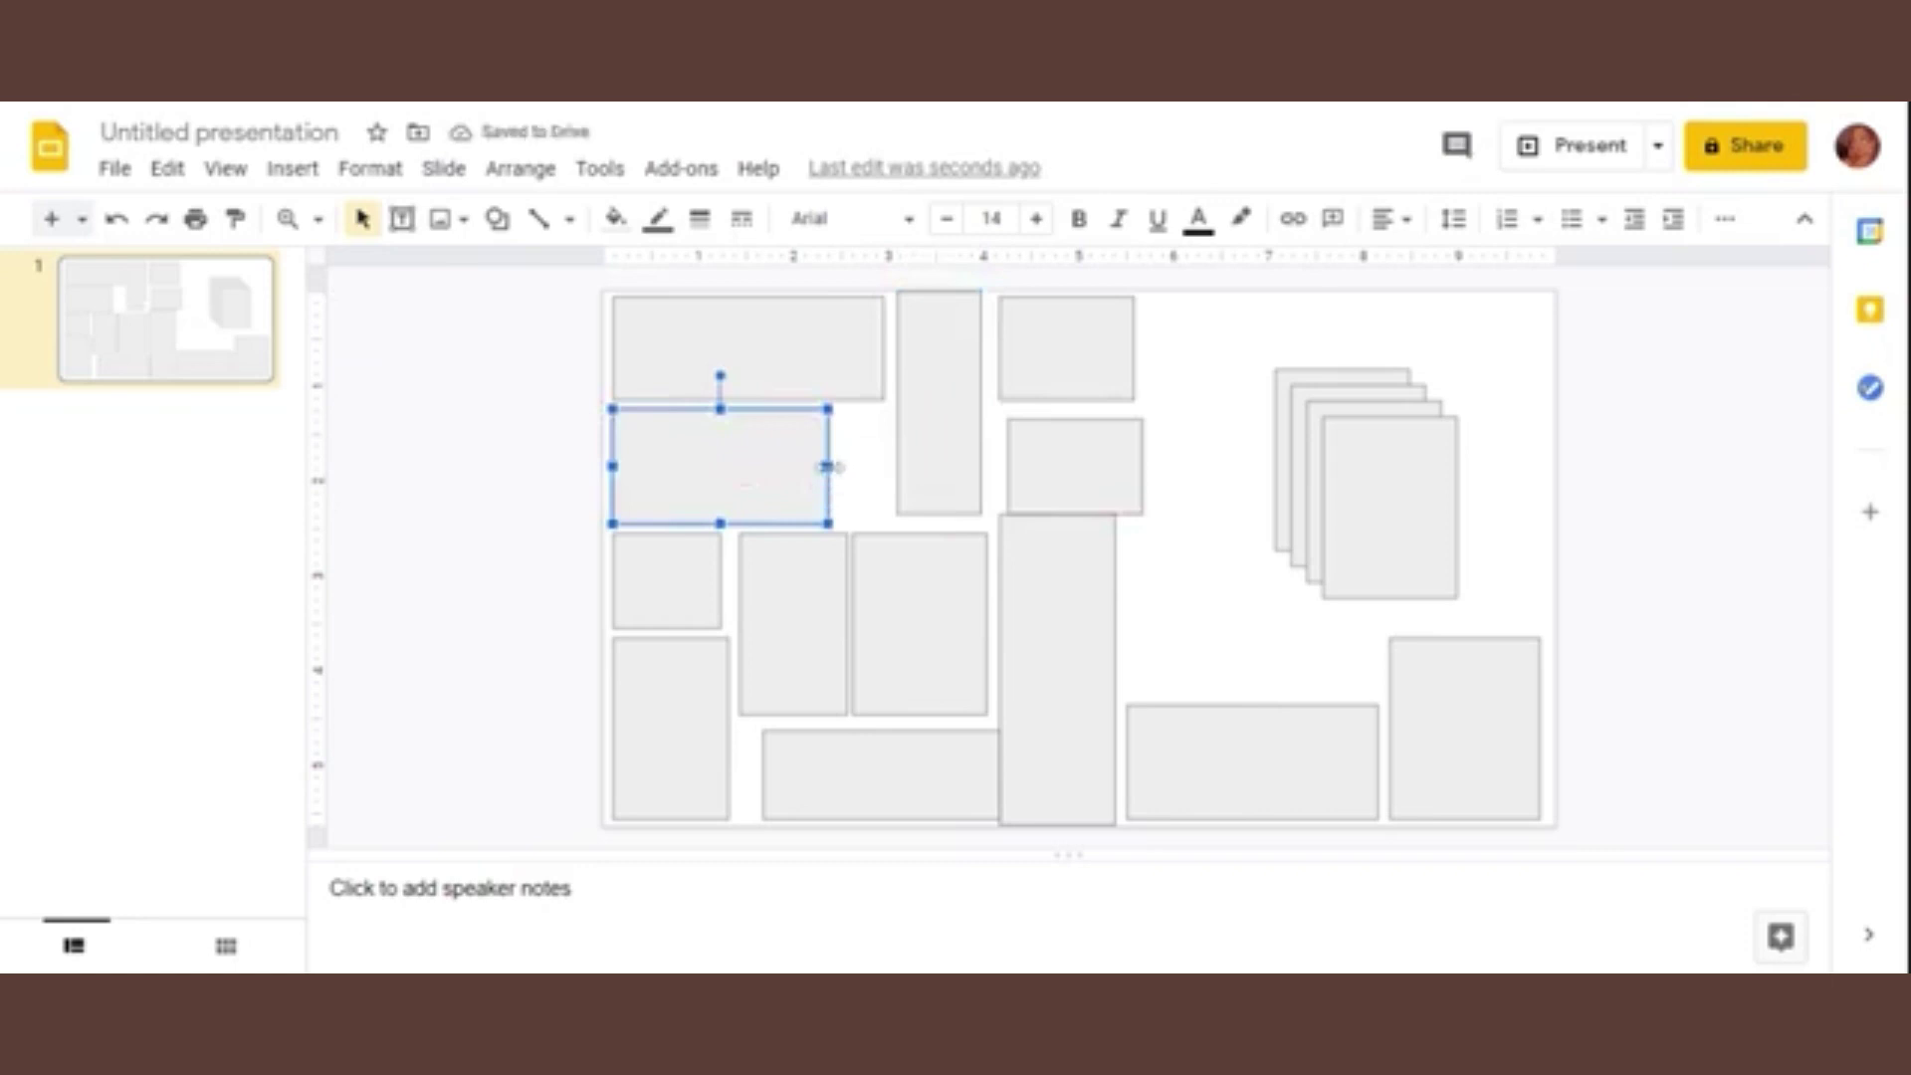
{"action": "left_click_drag", "start_coordinate": [827, 466], "coordinate": [882, 467]}
{"action": "left_click", "coordinate": [852, 343]}
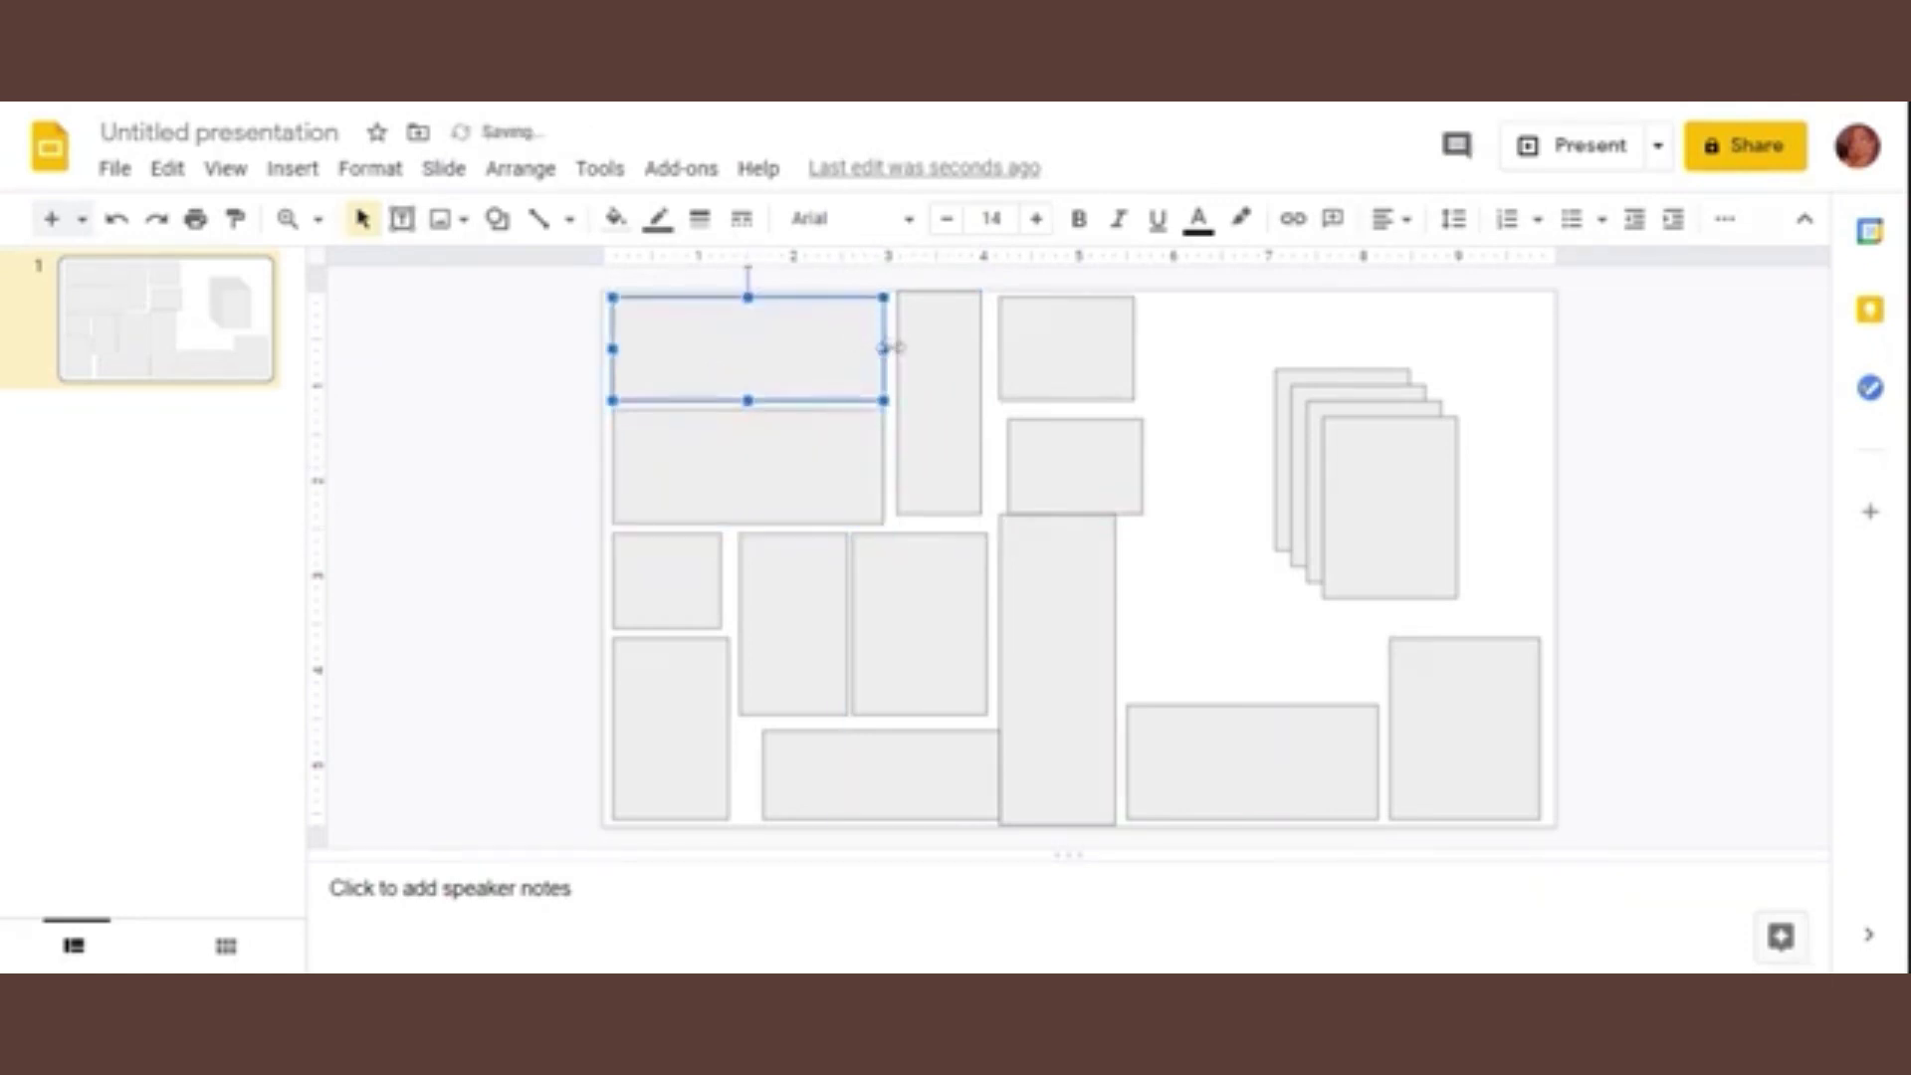
{"action": "left_click", "coordinate": [930, 338]}
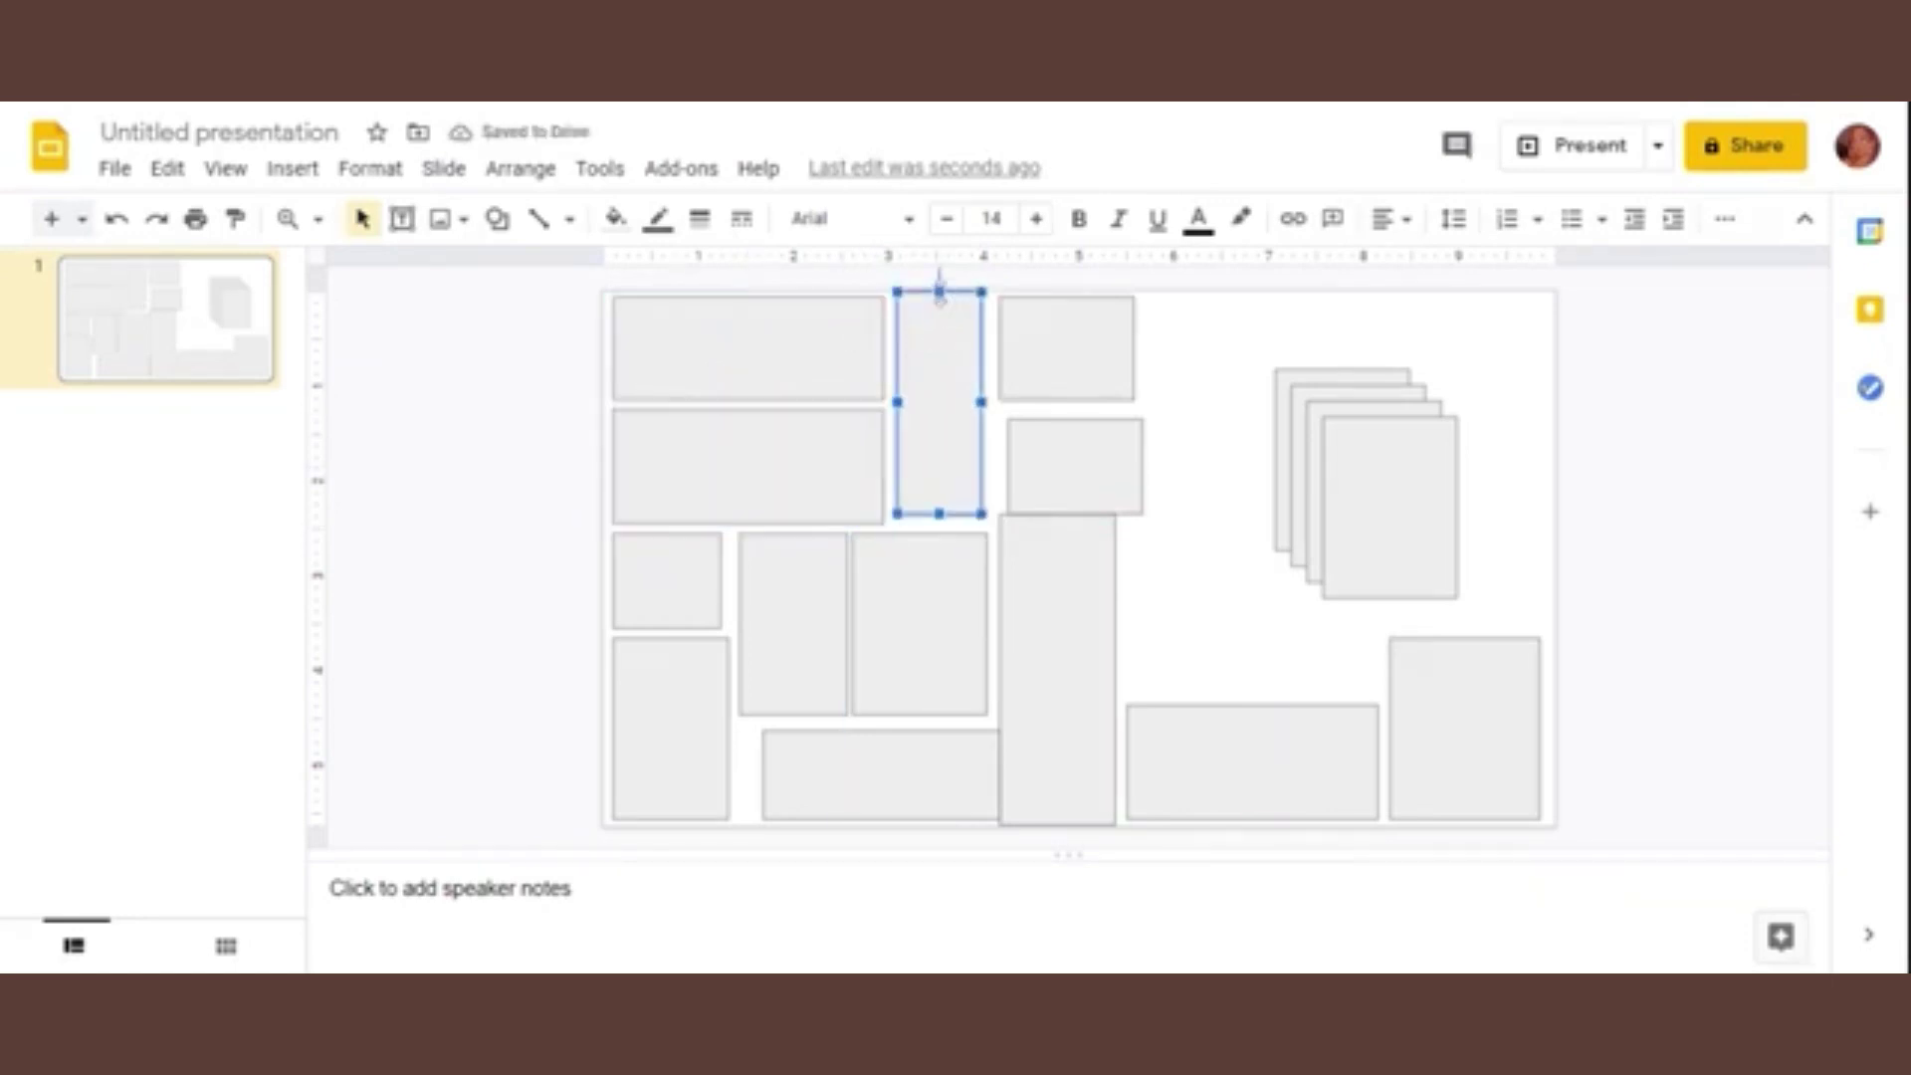
{"action": "mouse_move", "coordinate": [941, 293]}
{"action": "left_mouse_down"}
{"action": "mouse_move", "coordinate": [939, 410]}
{"action": "mouse_move", "coordinate": [1000, 360]}
{"action": "left_mouse_up"}
{"action": "left_click", "coordinate": [854, 356]}
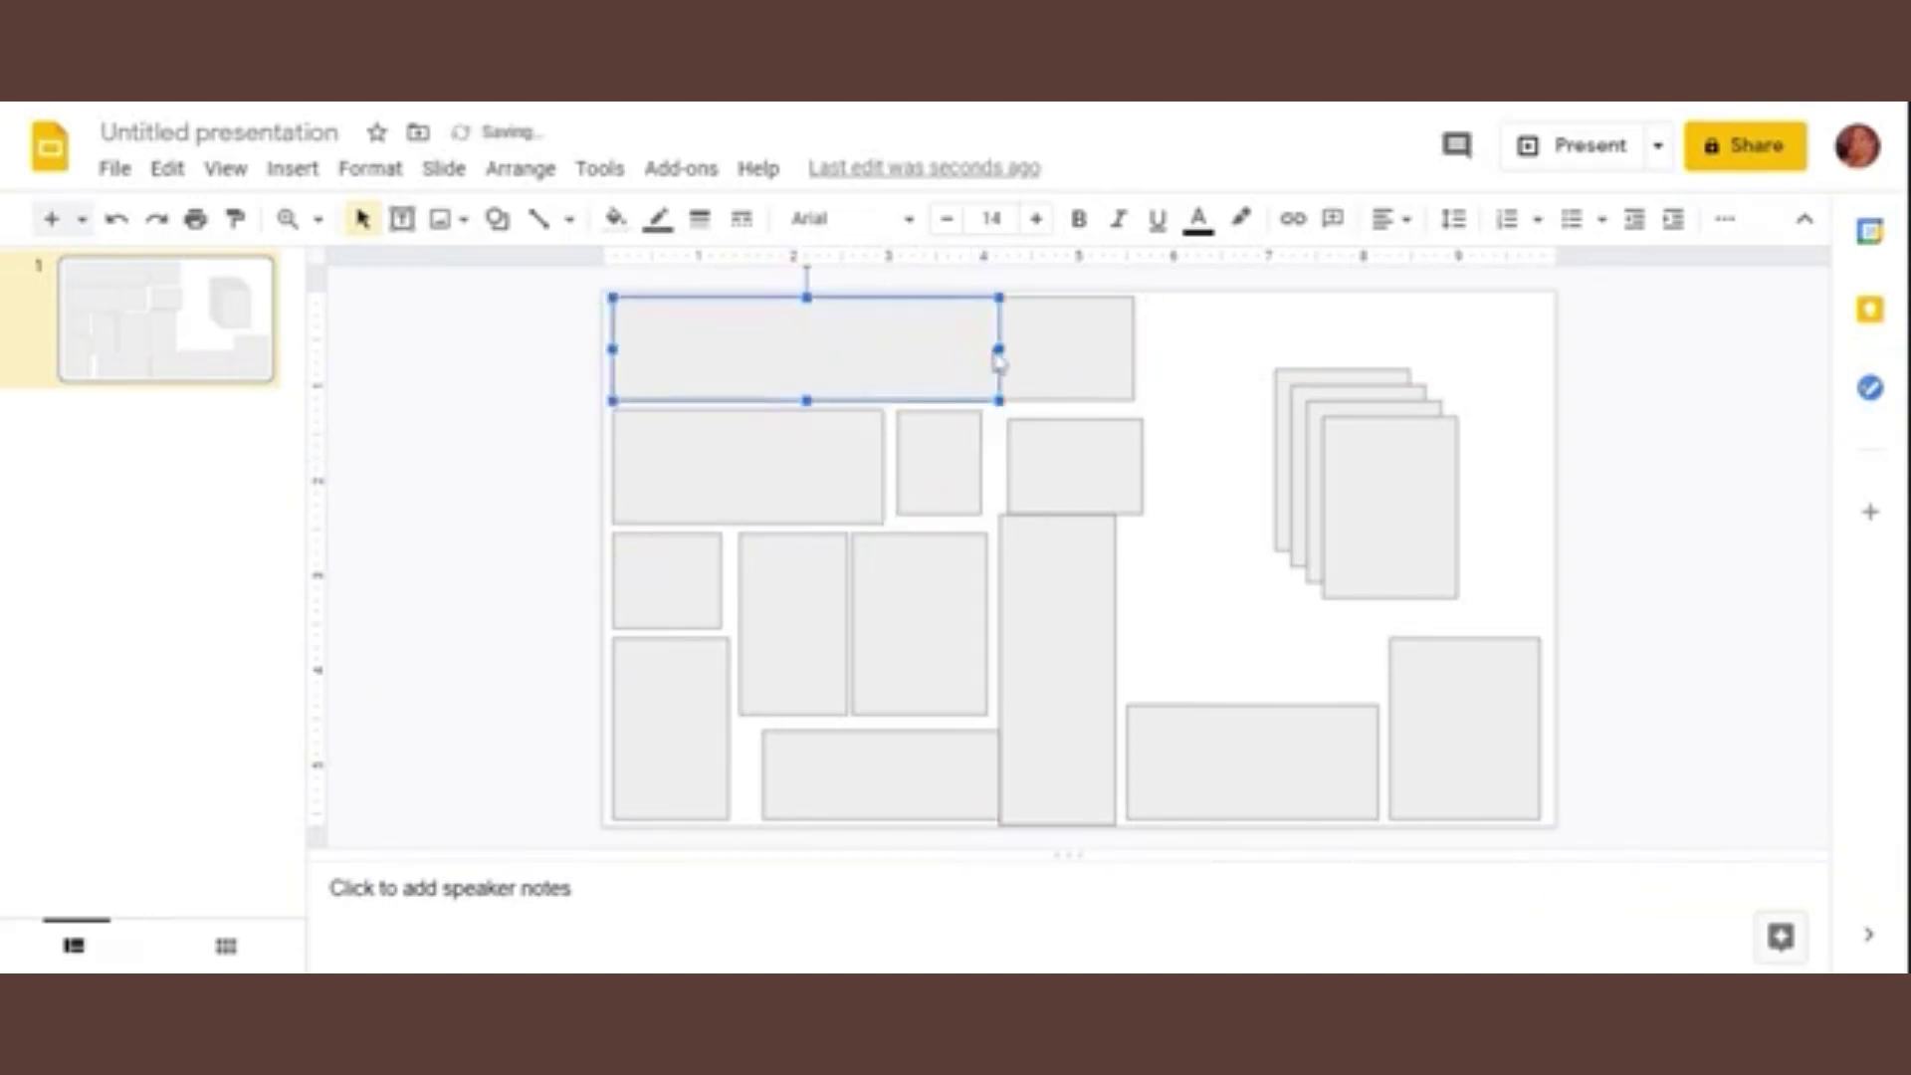
{"action": "left_click", "coordinate": [1505, 362]}
Step: Tighten the middle and bottom rectangles and fit another stacked copy beside the shortened tall centre one
{"action": "left_click", "coordinate": [827, 690]}
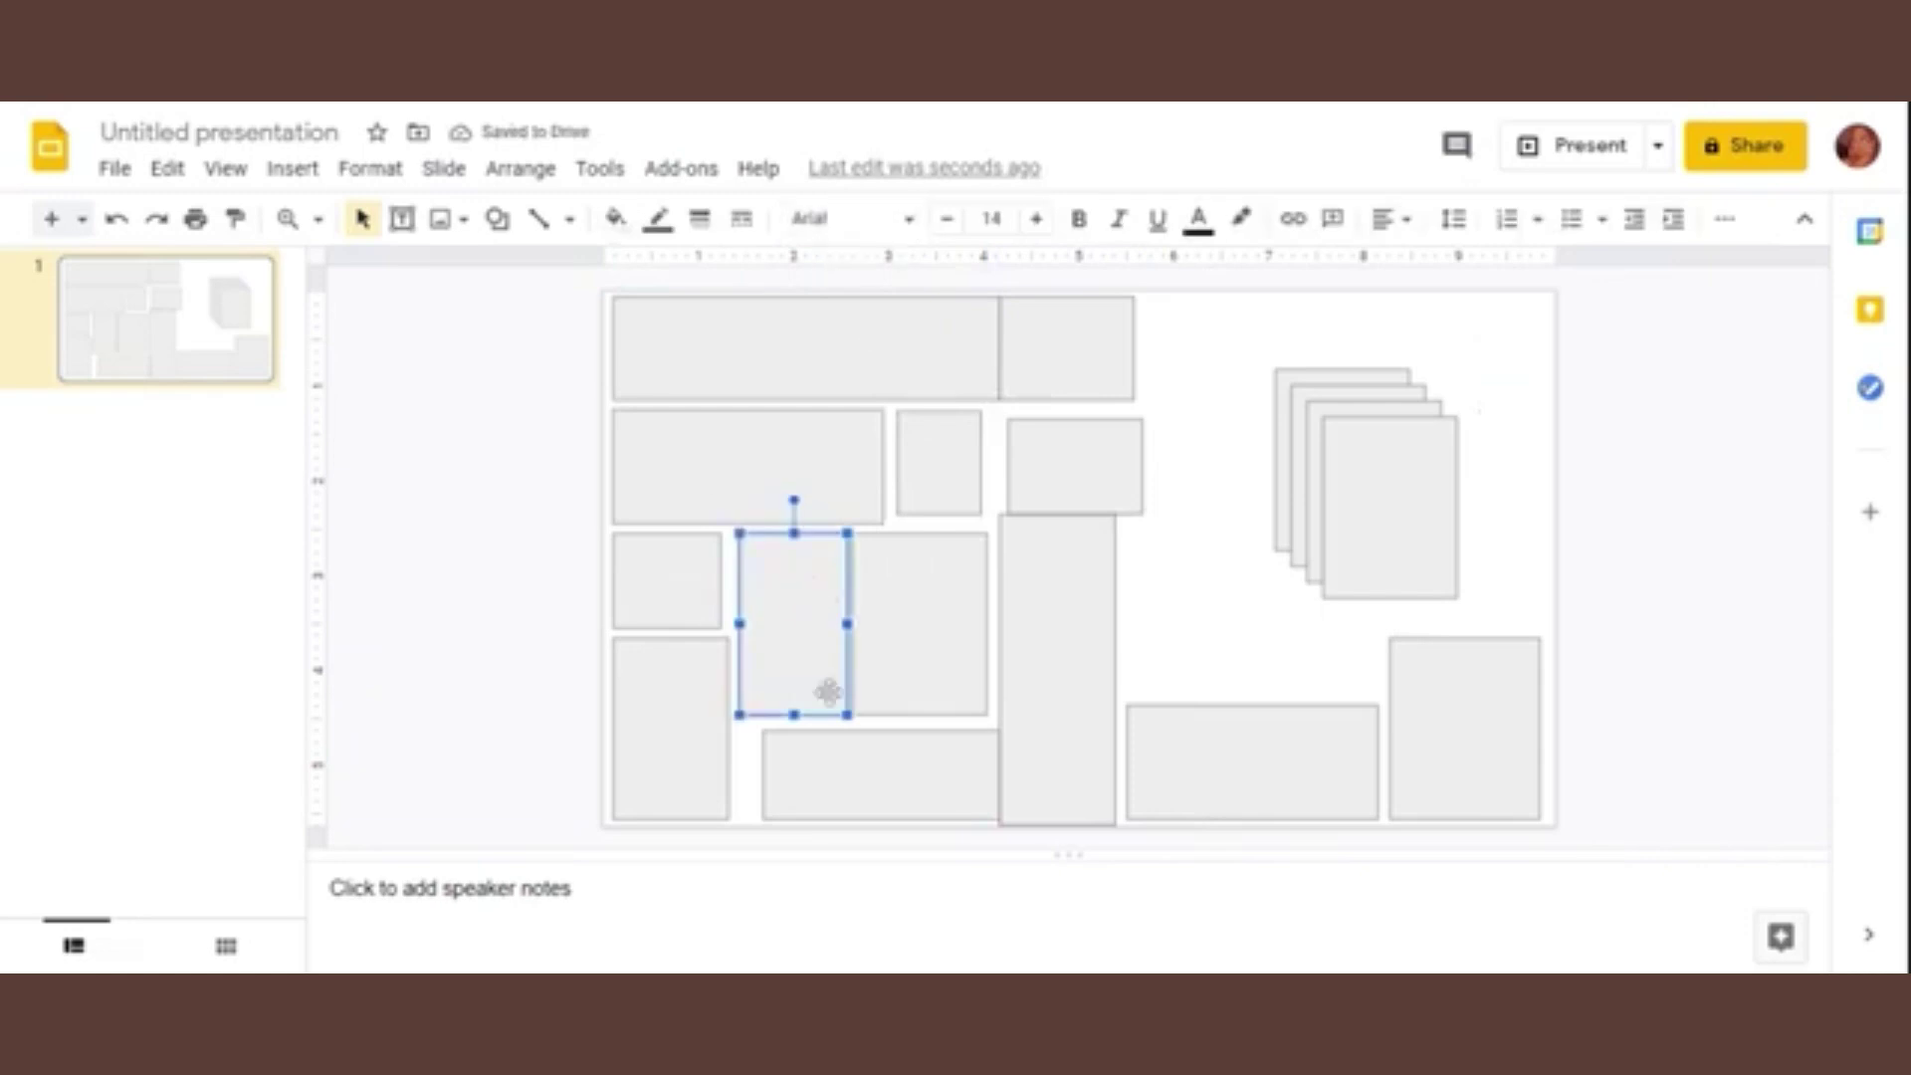
{"action": "left_click_drag", "start_coordinate": [827, 691], "coordinate": [821, 690]}
{"action": "left_click_drag", "start_coordinate": [882, 782], "coordinate": [875, 782]}
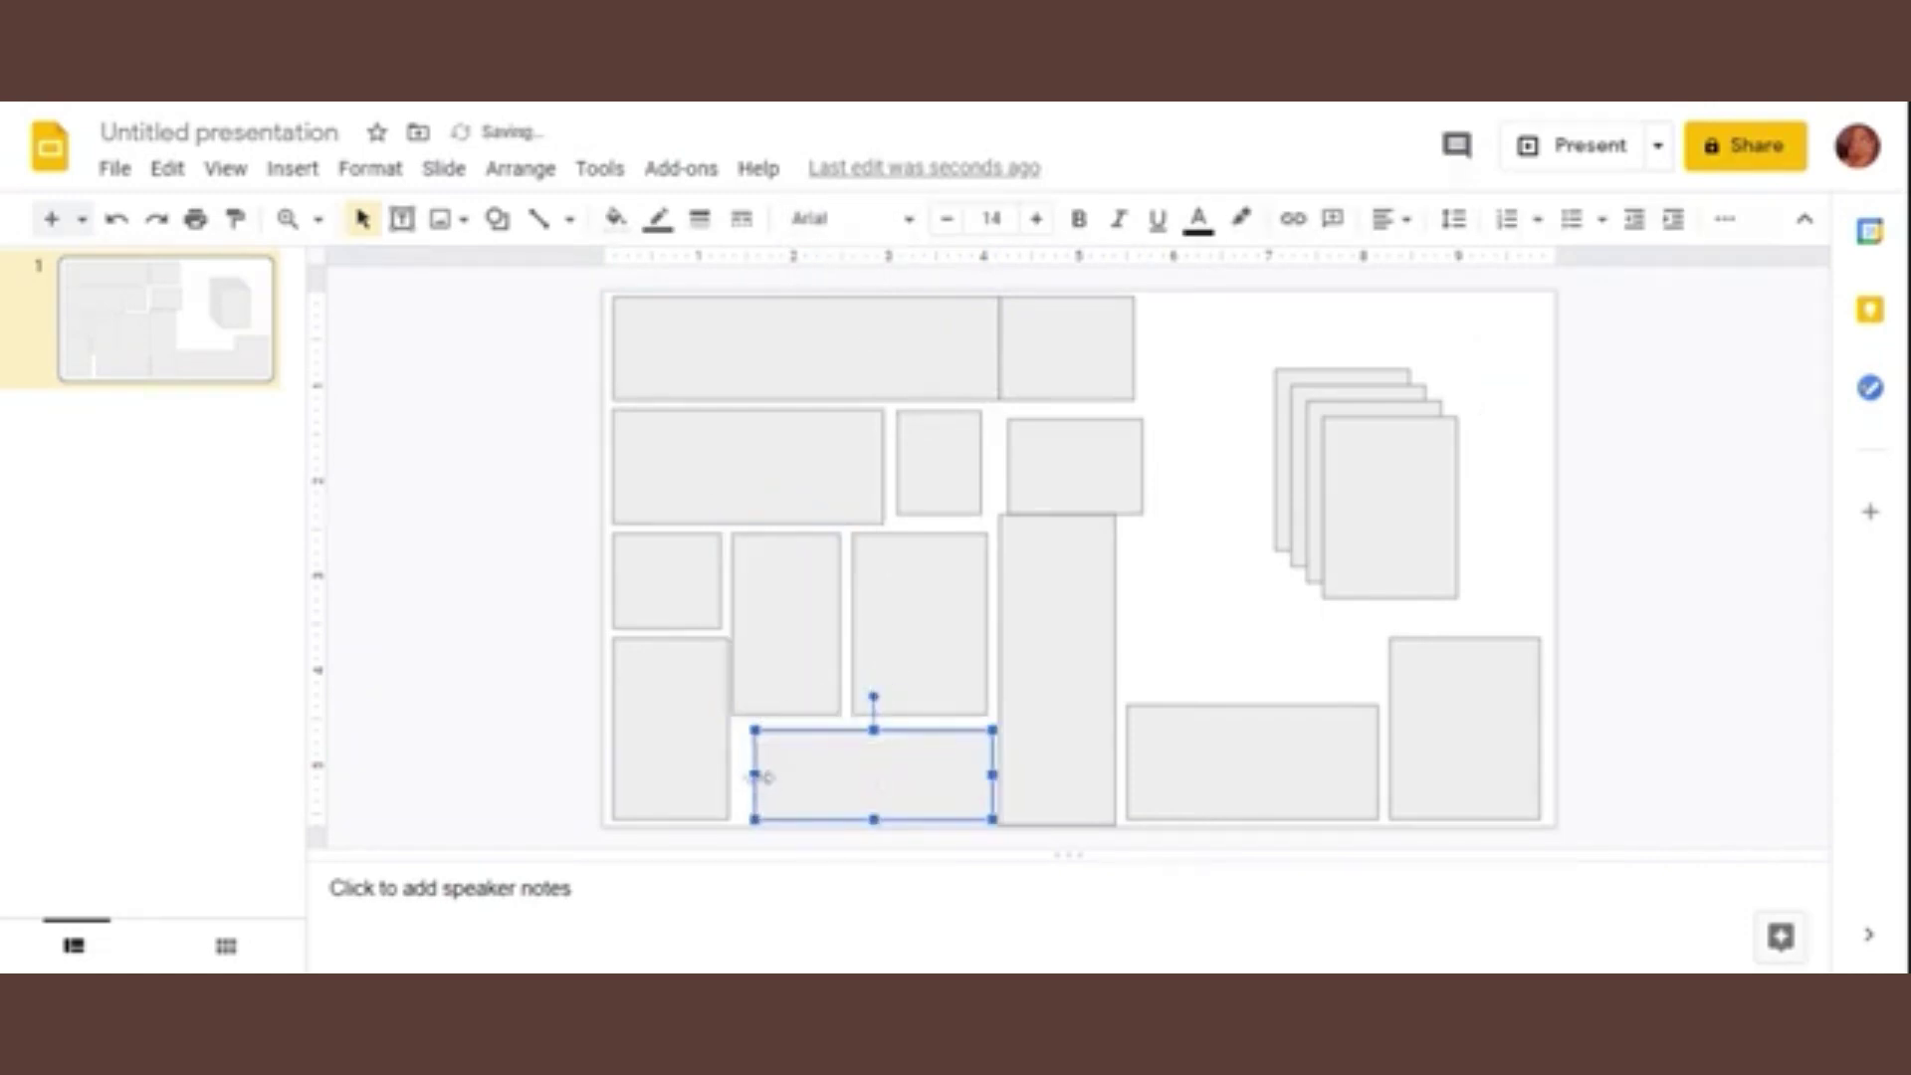
{"action": "left_click_drag", "start_coordinate": [754, 780], "coordinate": [740, 780]}
{"action": "left_click_drag", "start_coordinate": [1364, 495], "coordinate": [1198, 610]}
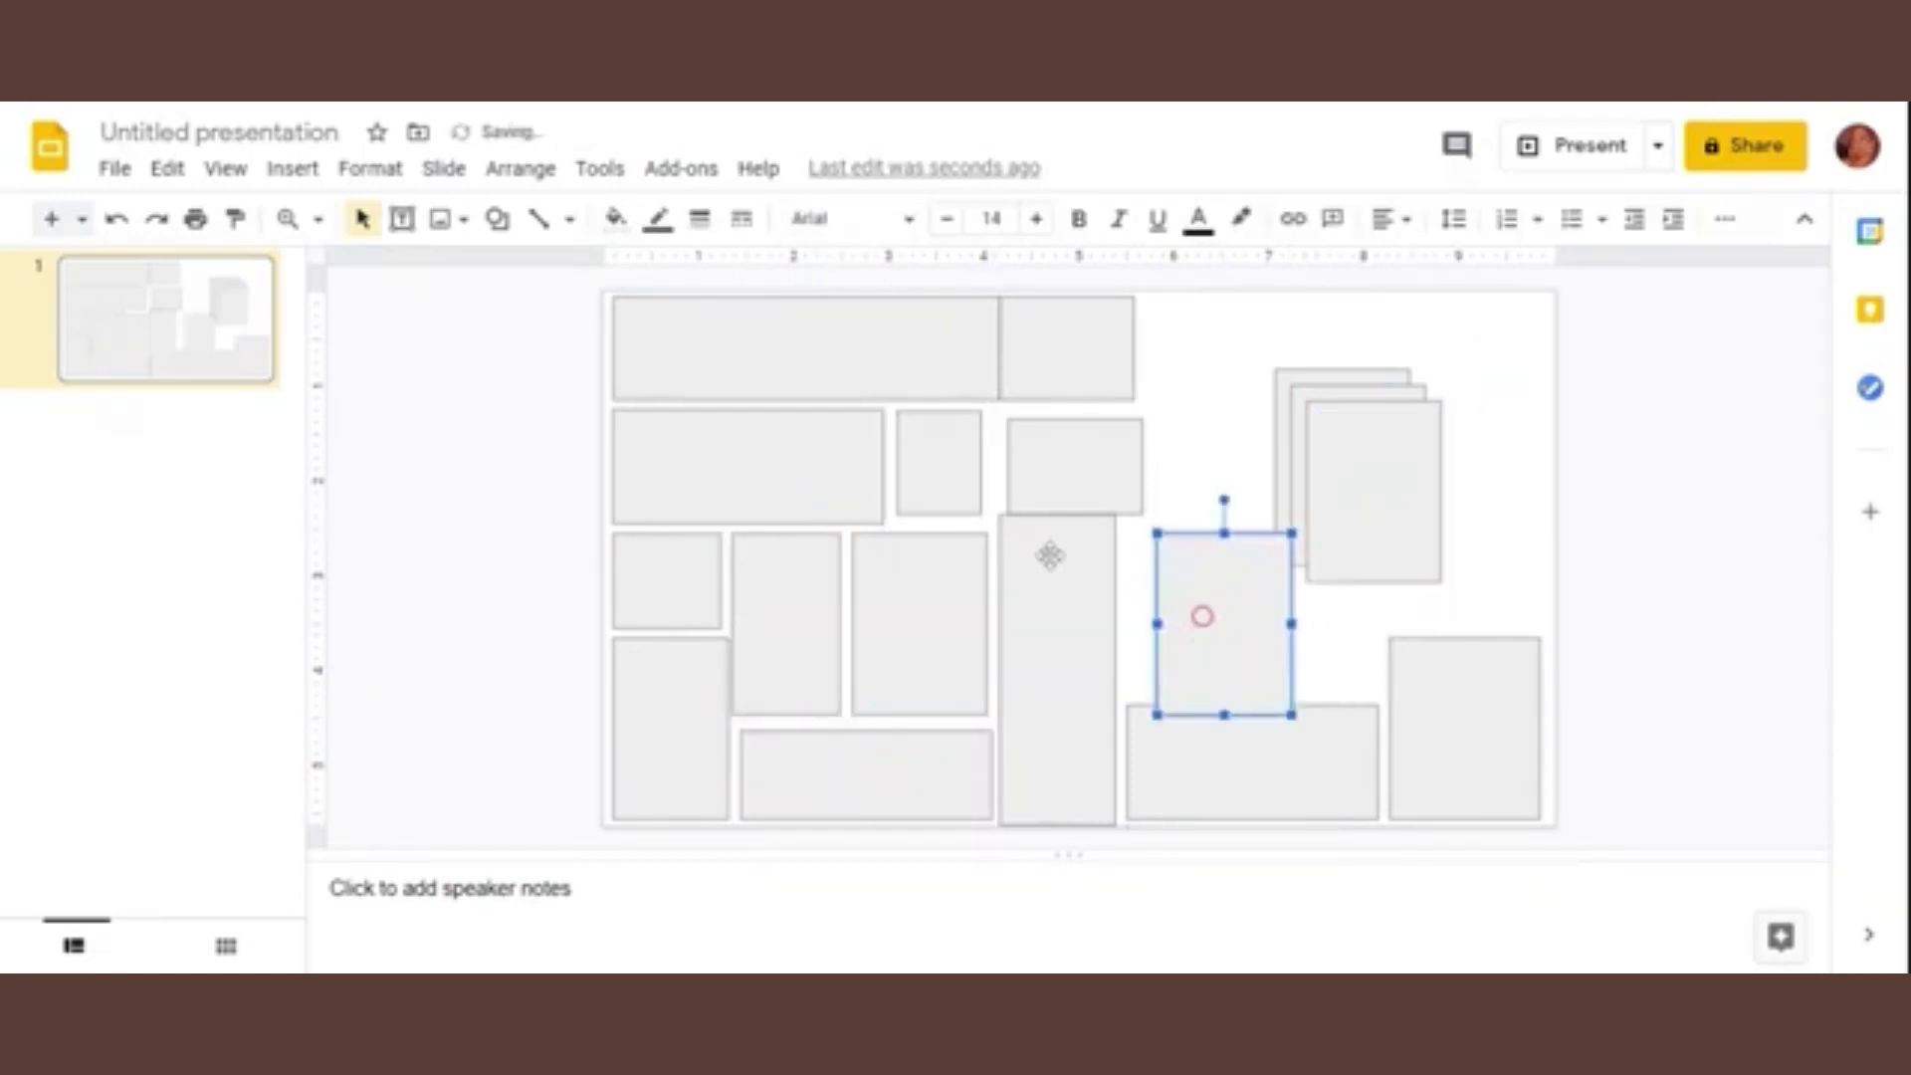
{"action": "left_click", "coordinate": [1057, 542]}
{"action": "left_click_drag", "start_coordinate": [1059, 514], "coordinate": [1059, 534]}
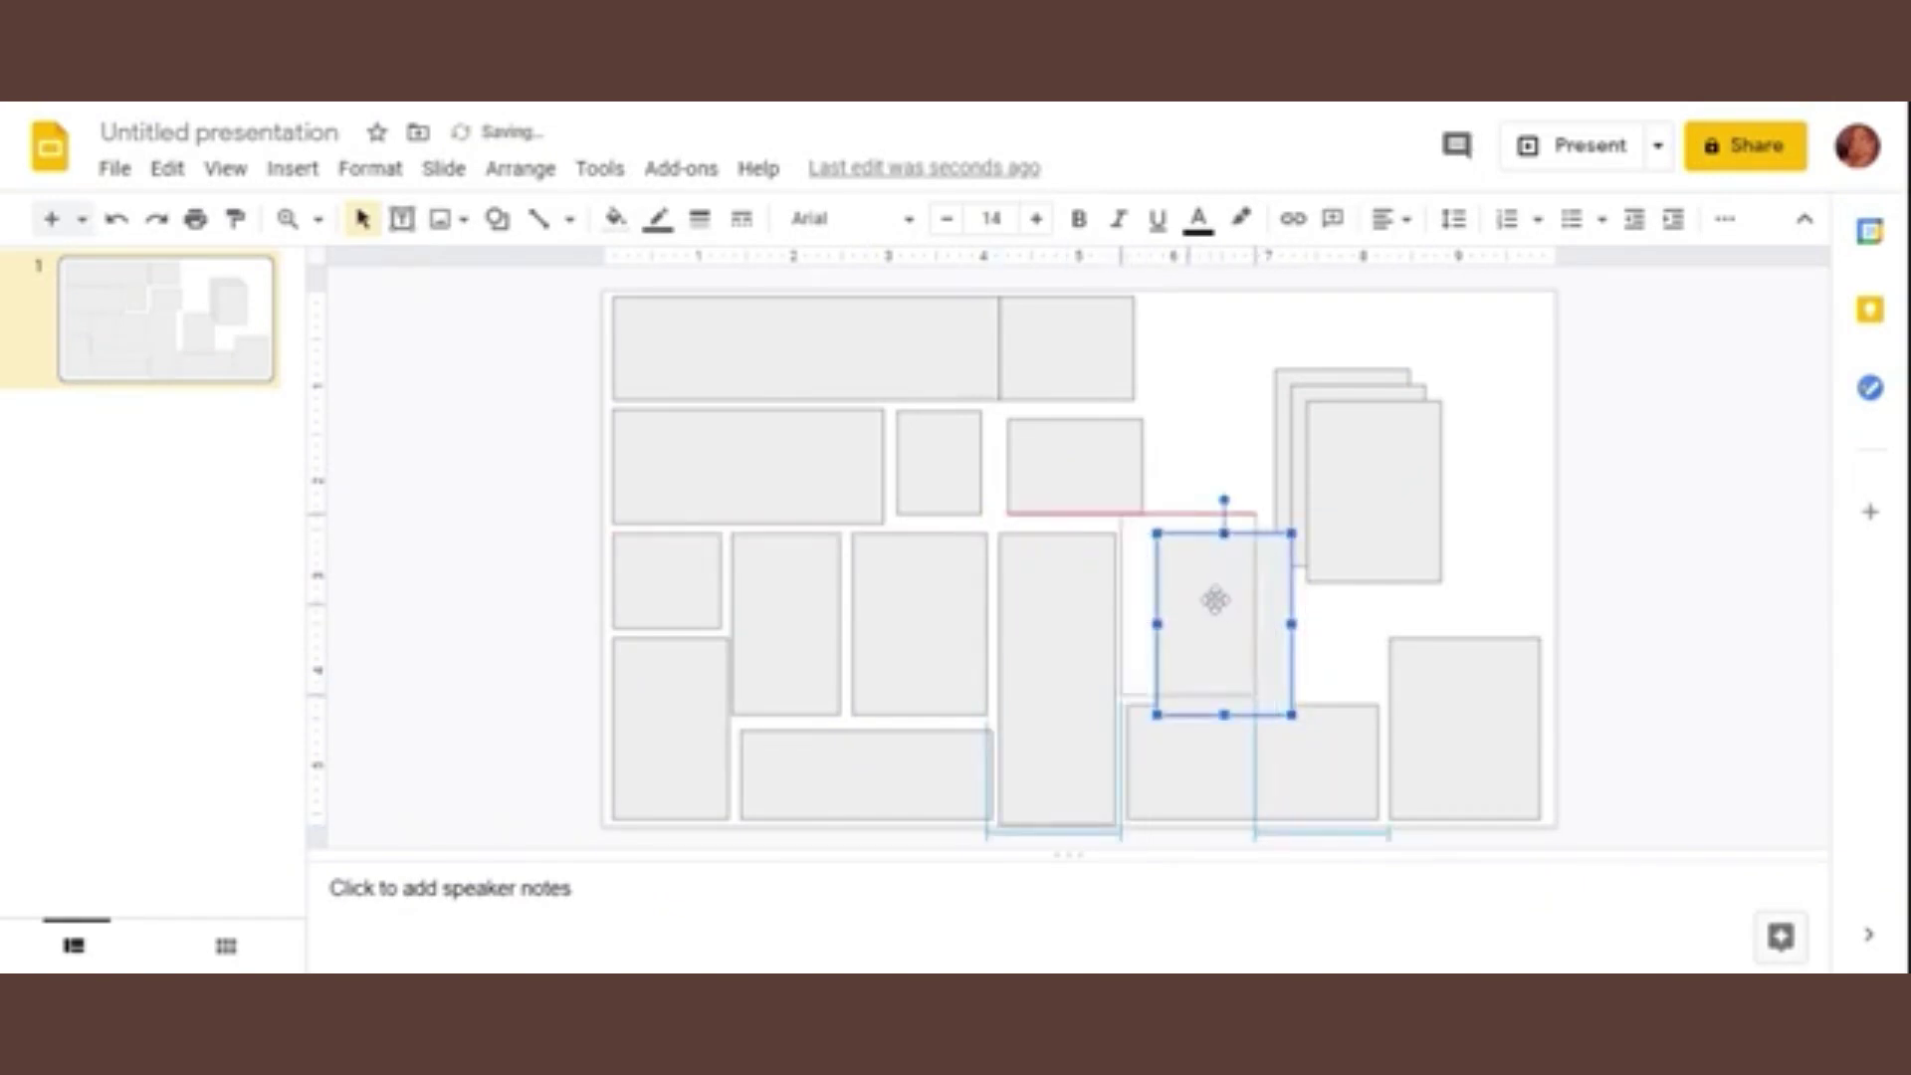
{"action": "left_click_drag", "start_coordinate": [1254, 623], "coordinate": [1219, 604]}
{"action": "left_click_drag", "start_coordinate": [1188, 514], "coordinate": [1188, 573]}
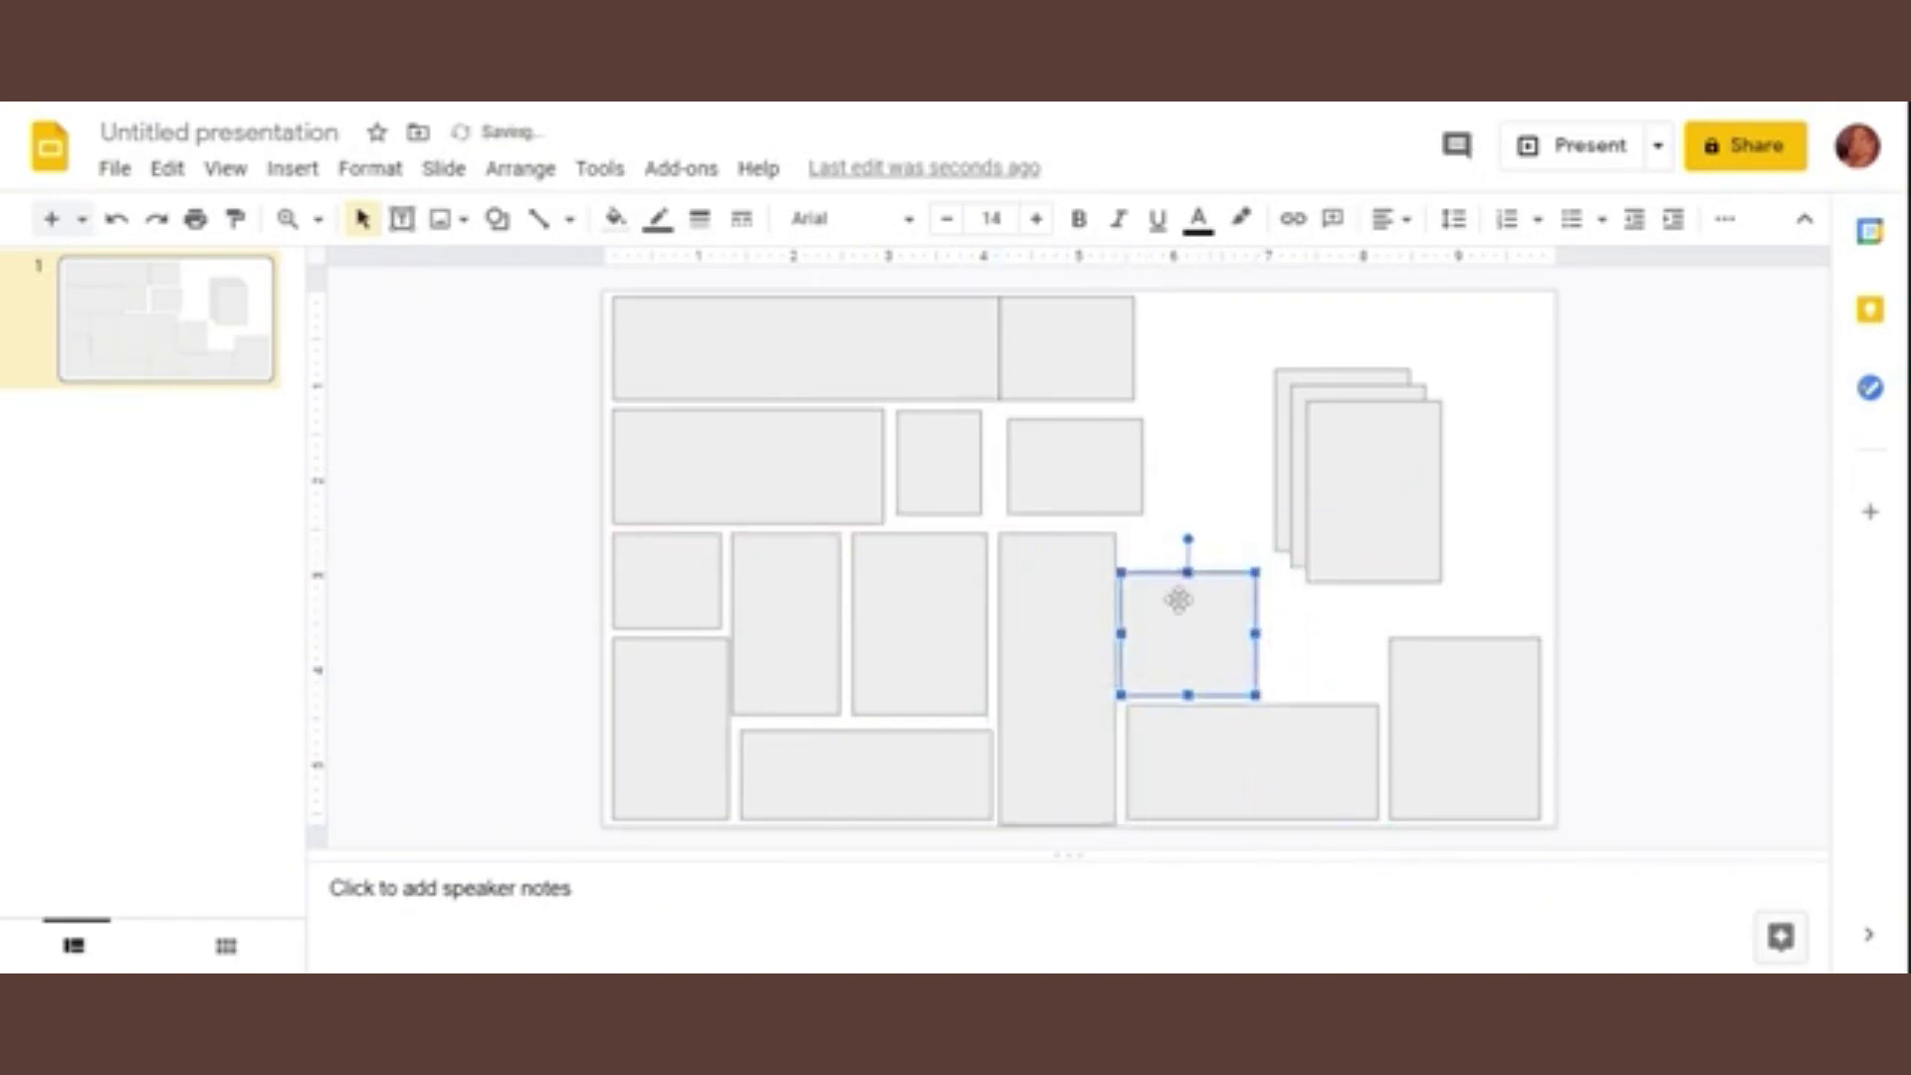
Step: Pull the stacked rectangles apart to the right and narrow the rightmost one
{"action": "left_click", "coordinate": [1356, 516]}
{"action": "left_click_drag", "start_coordinate": [1356, 516], "coordinate": [1445, 500]}
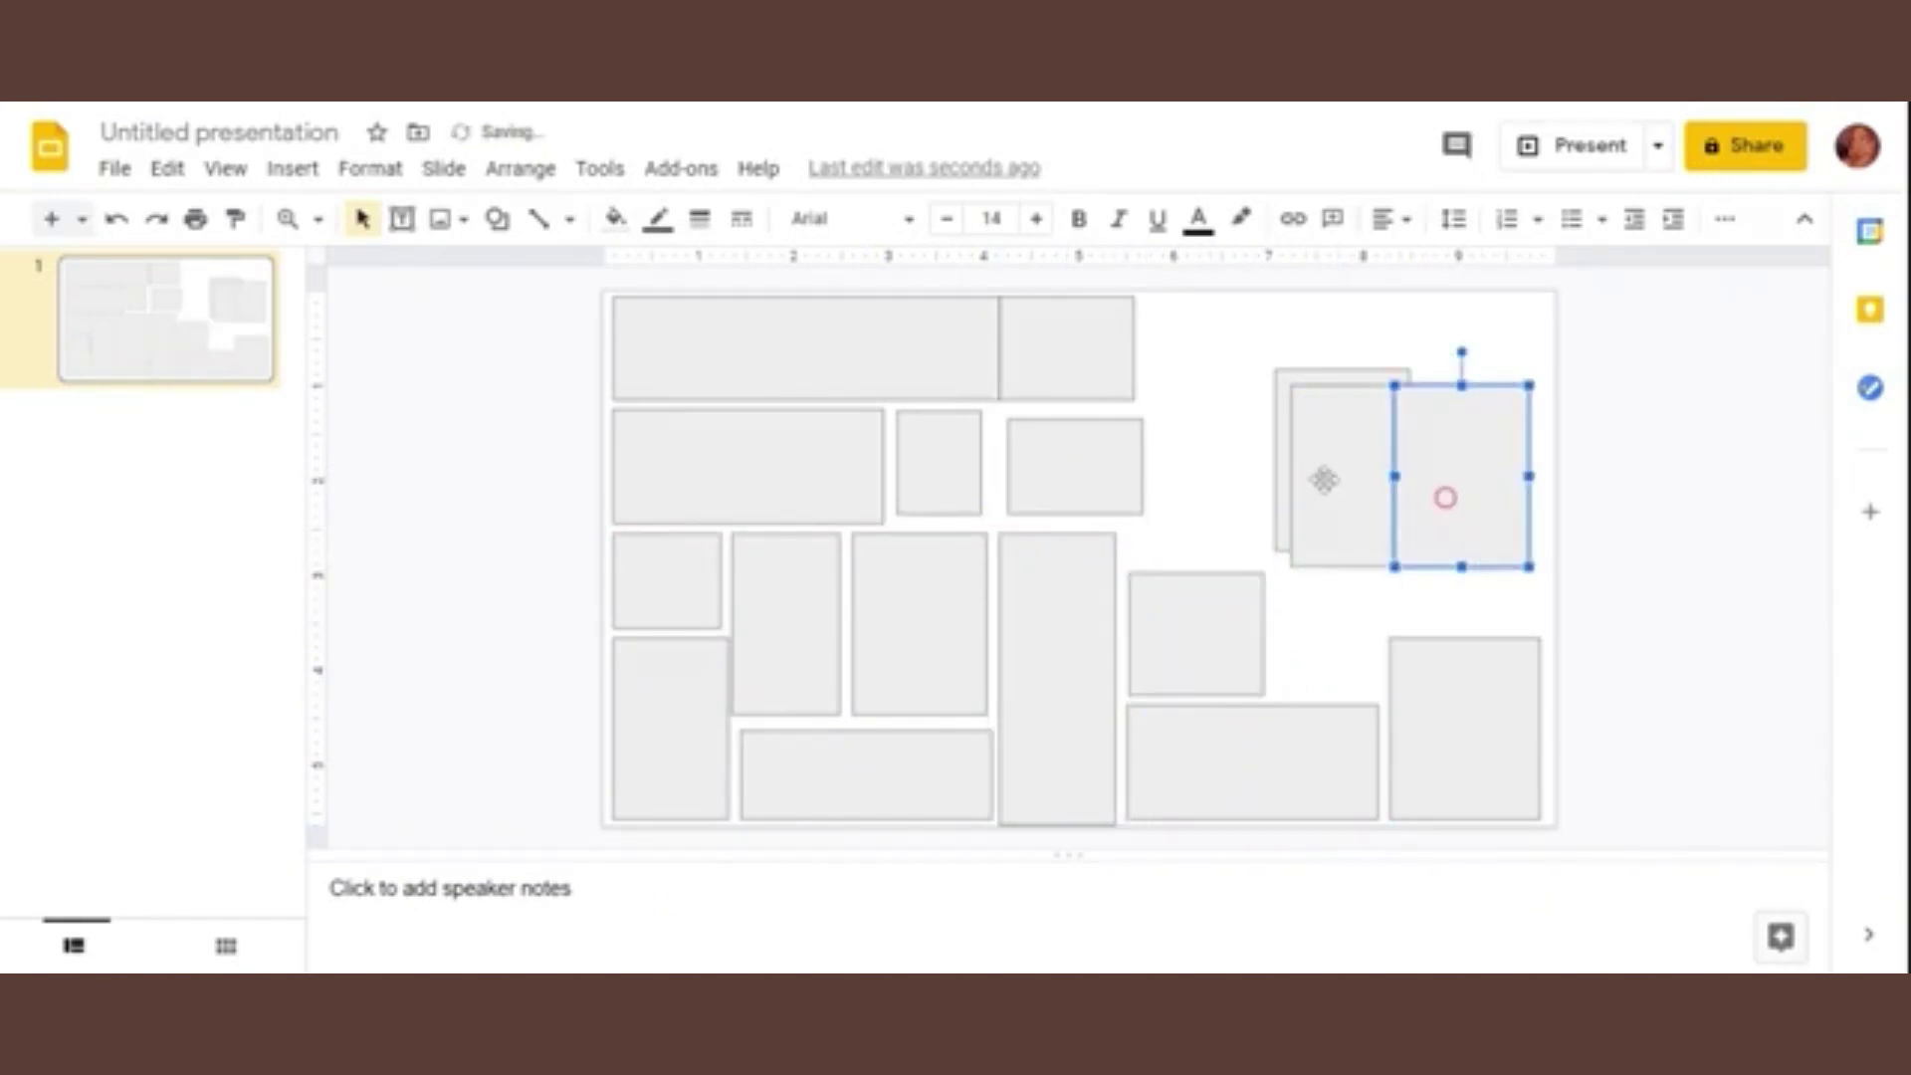
{"action": "left_click_drag", "start_coordinate": [1323, 478], "coordinate": [1220, 450]}
{"action": "left_click", "coordinate": [1451, 463]}
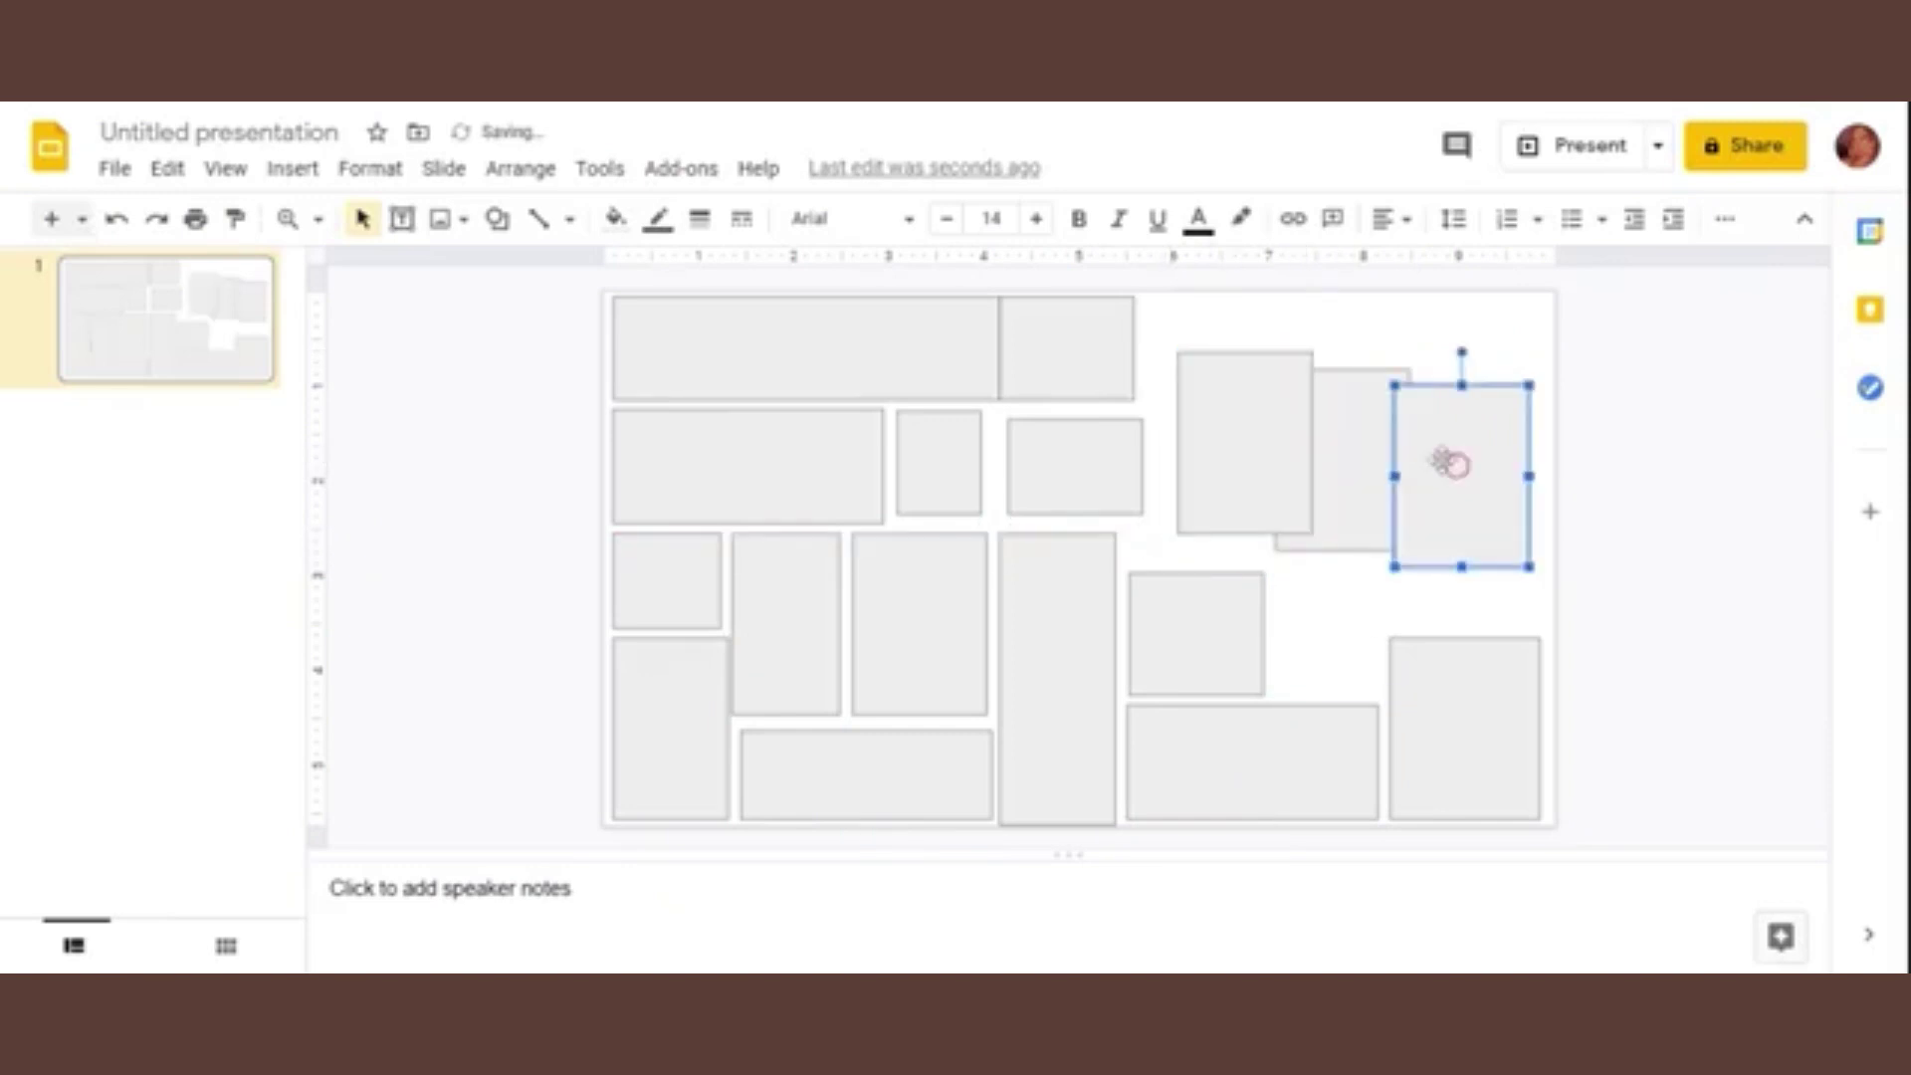
{"action": "mouse_move", "coordinate": [1396, 477]}
{"action": "left_mouse_down"}
{"action": "mouse_move", "coordinate": [1421, 478]}
{"action": "mouse_move", "coordinate": [1443, 579]}
{"action": "mouse_move", "coordinate": [1506, 541]}
{"action": "left_mouse_up"}
Step: Fit a shortened rectangle into the top-right corner and raise the lower-right rectangle's top edge
{"action": "left_click", "coordinate": [1384, 453]}
{"action": "left_click_drag", "start_coordinate": [1384, 453], "coordinate": [1505, 376]}
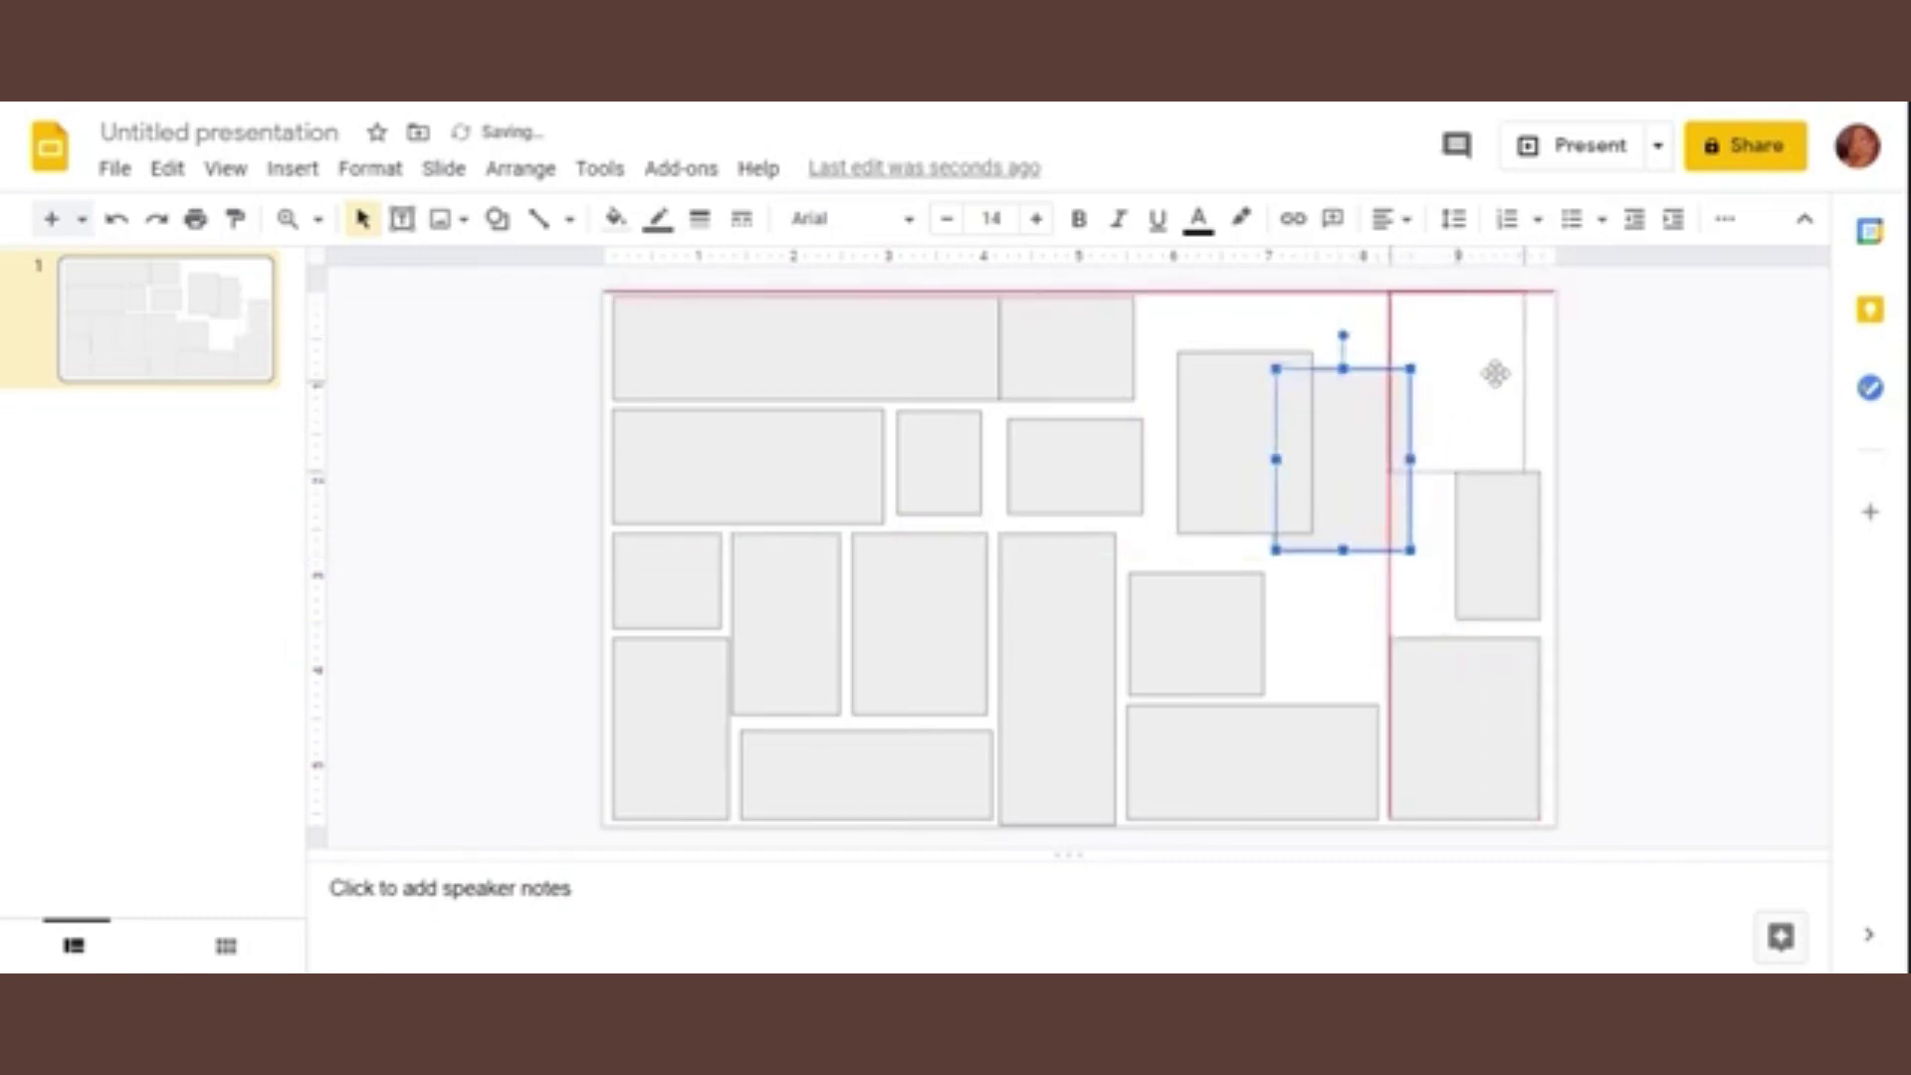
{"action": "left_click_drag", "start_coordinate": [1468, 469], "coordinate": [1468, 406]}
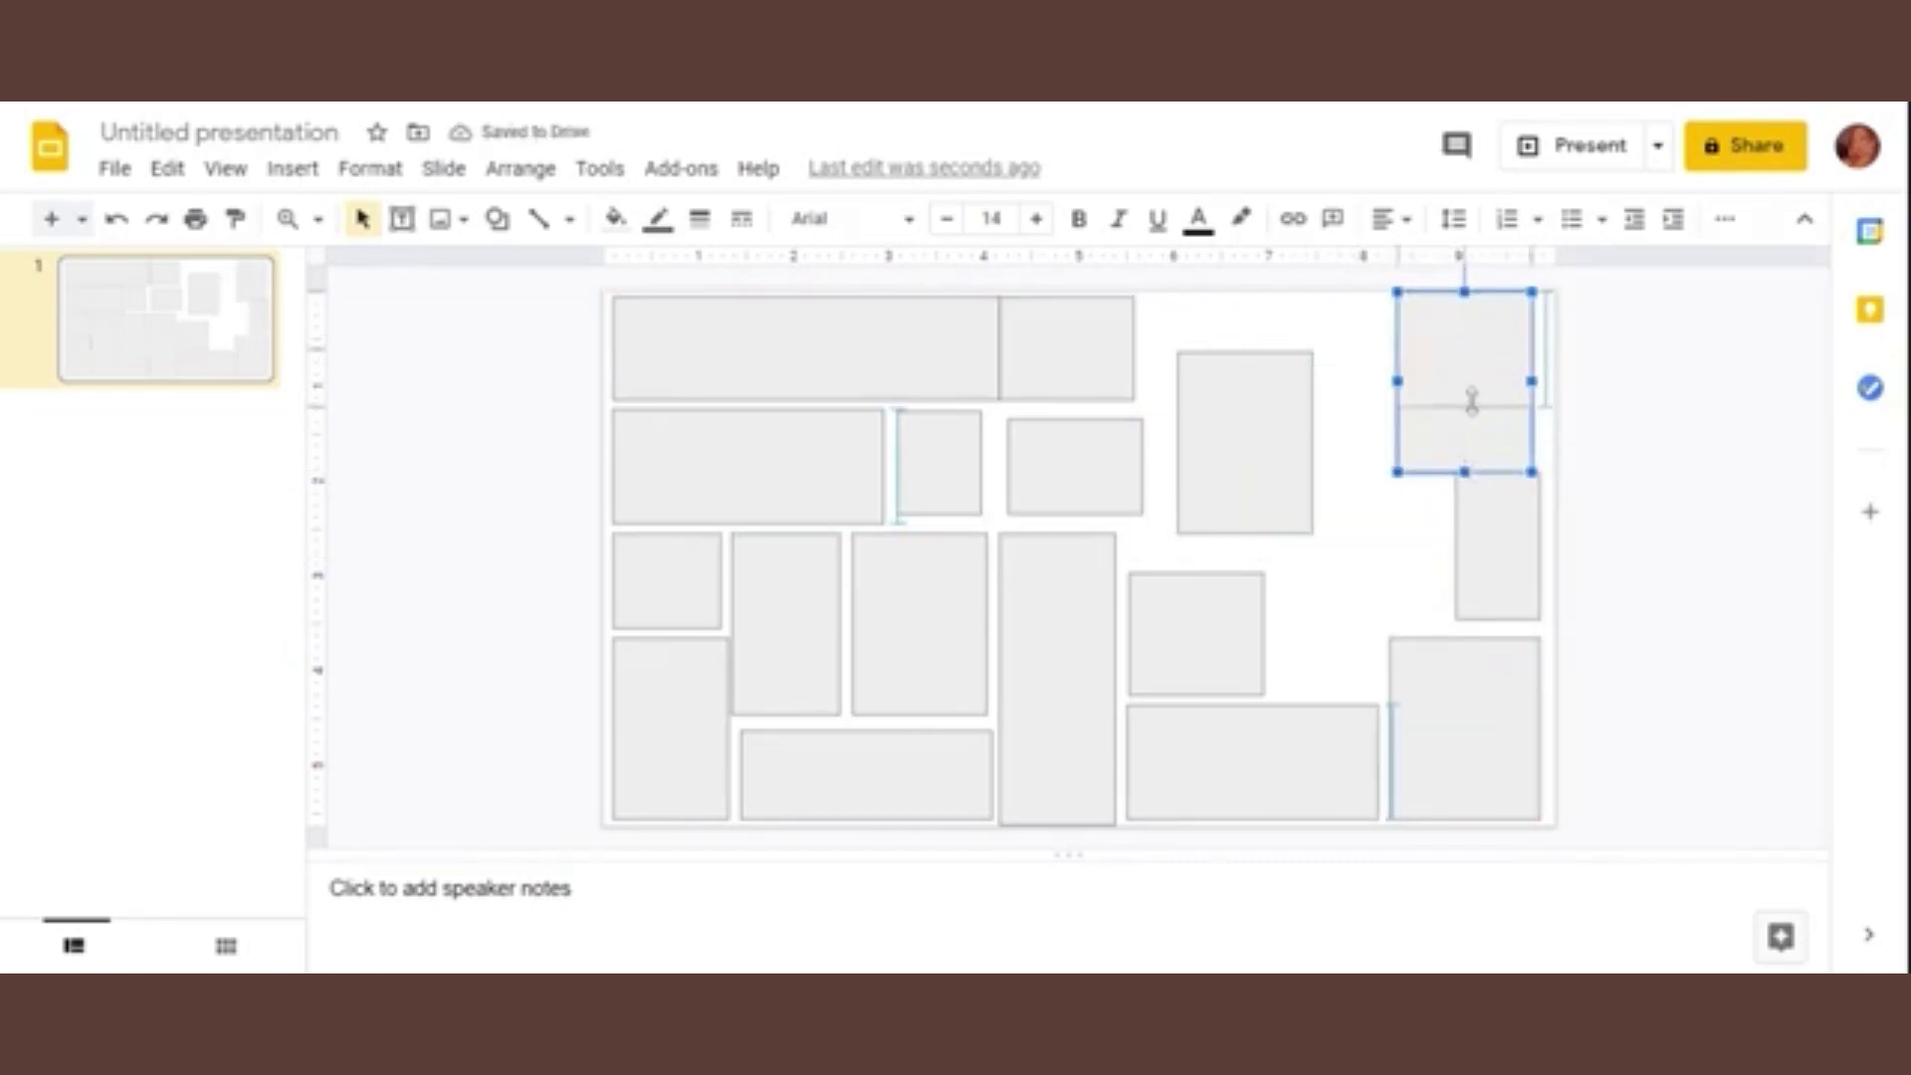
{"action": "left_click", "coordinate": [1486, 476]}
{"action": "left_click_drag", "start_coordinate": [1498, 471], "coordinate": [1499, 363]}
{"action": "key", "text": "Right"}
{"action": "key", "text": "Down"}
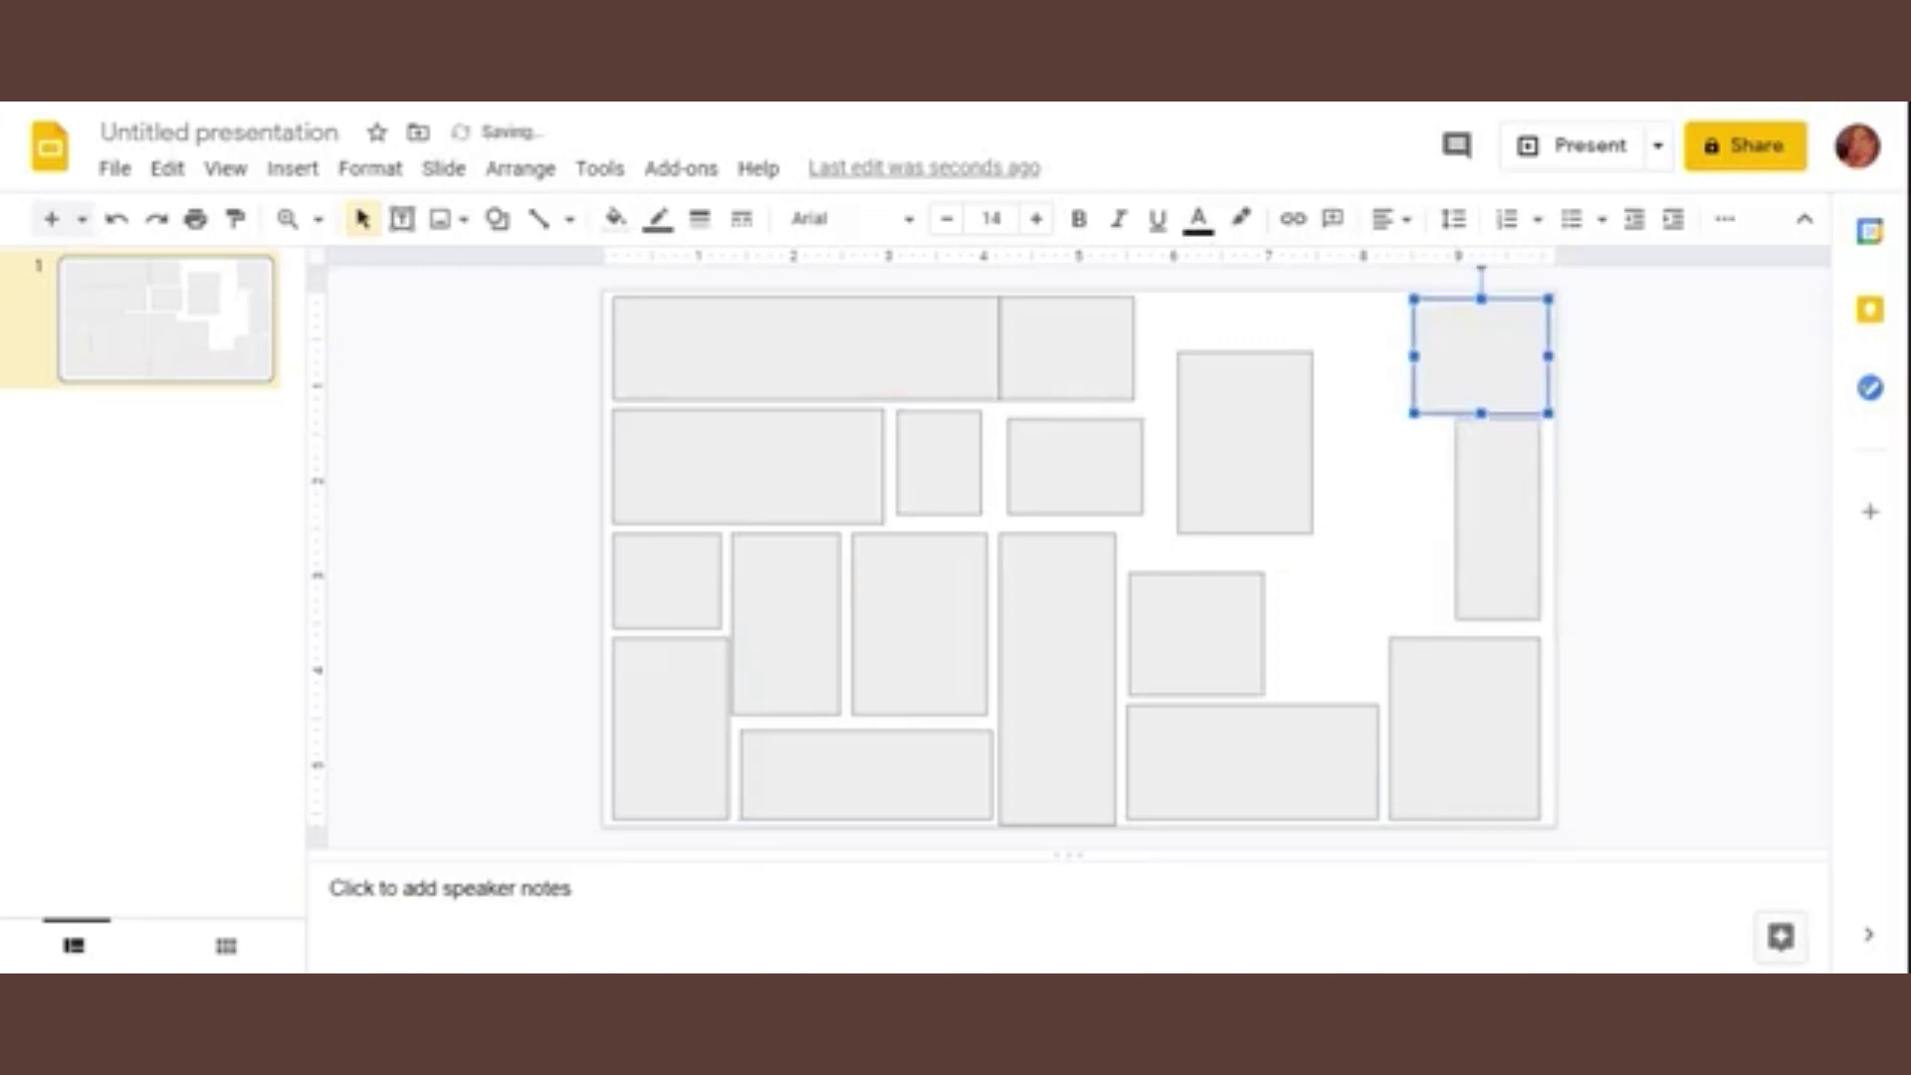
{"action": "left_click", "coordinate": [1424, 484]}
Step: Move the middle rectangle up and align the small top rectangle and the one below it
{"action": "left_click", "coordinate": [1486, 522]}
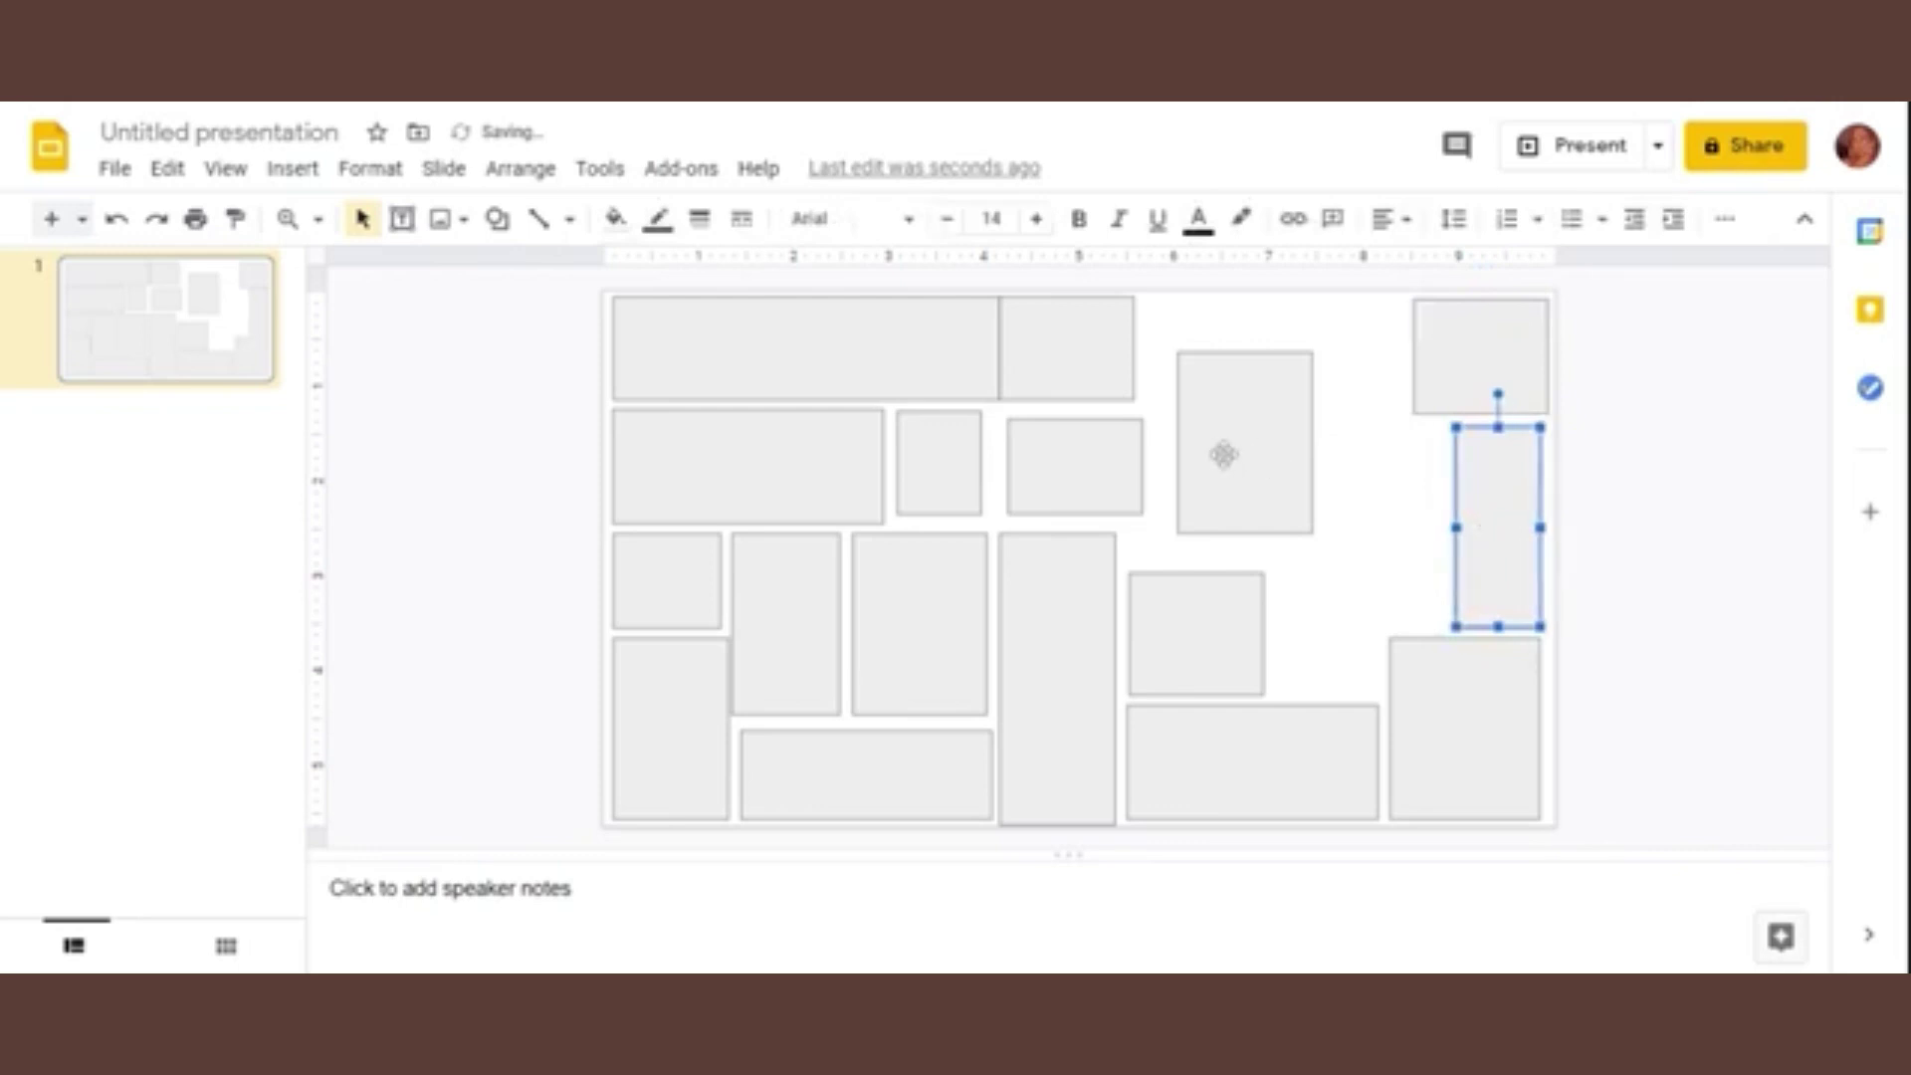
{"action": "left_click_drag", "start_coordinate": [1224, 455], "coordinate": [1241, 402]}
{"action": "left_click", "coordinate": [1075, 340]}
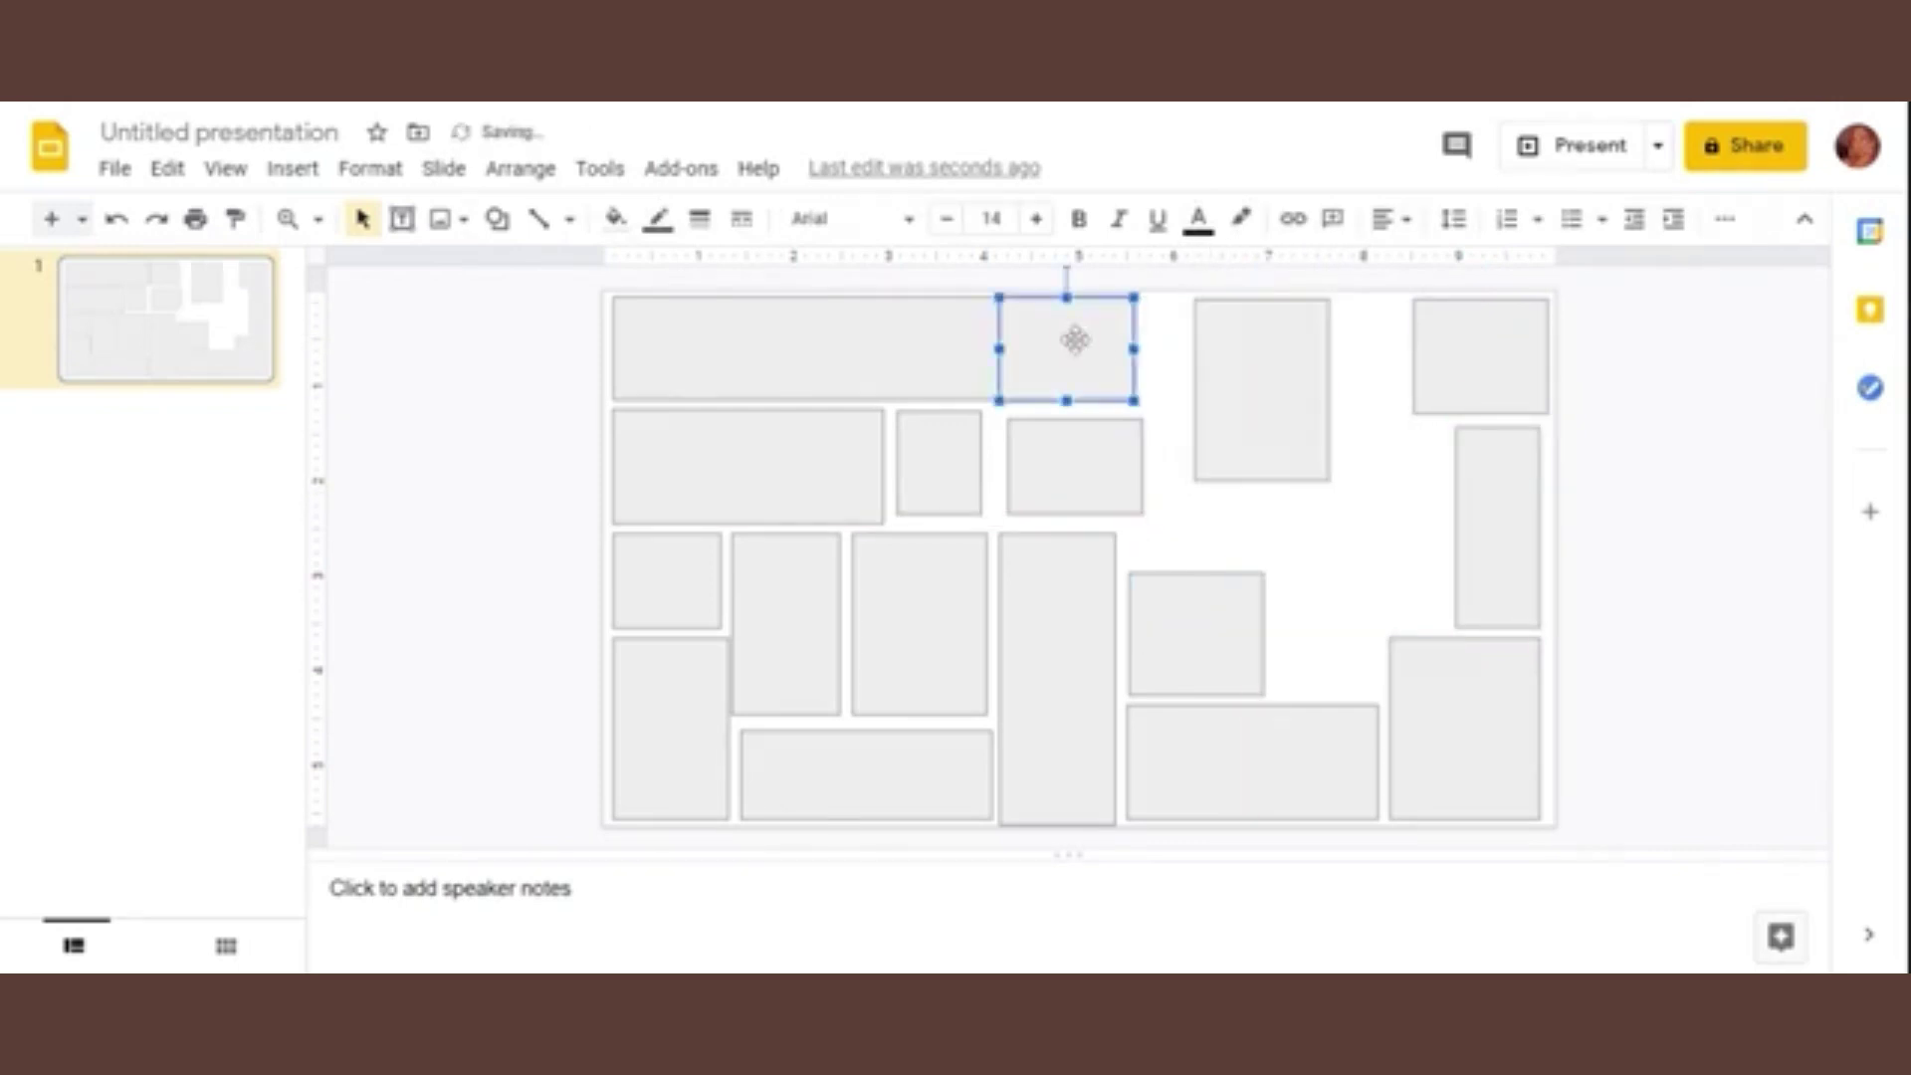
{"action": "key", "text": "Right"}
{"action": "key", "text": "Right"}
{"action": "key", "text": "Left"}
{"action": "left_click_drag", "start_coordinate": [1036, 438], "coordinate": [1028, 451]}
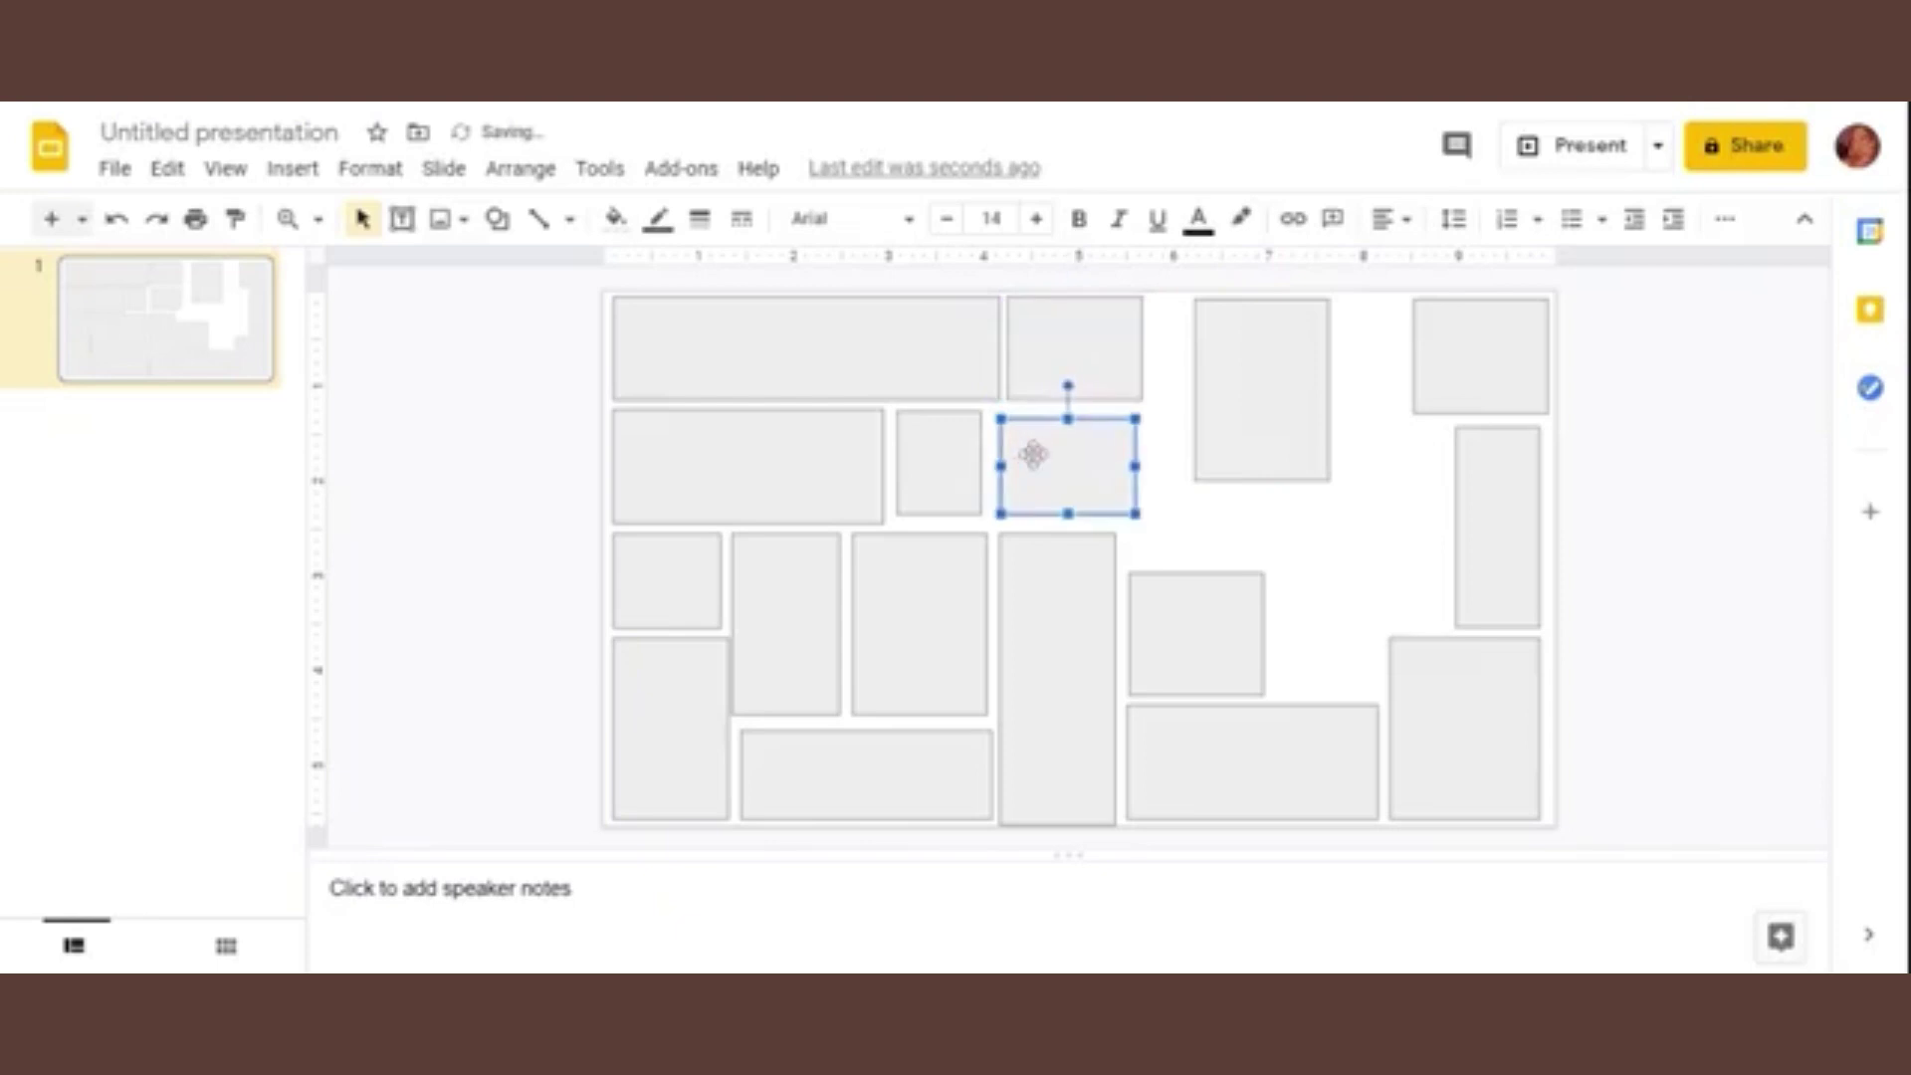
Step: Lengthen the tall upper-right rectangle and lower a narrowed one into the right-centre gap
{"action": "left_click", "coordinate": [1259, 368]}
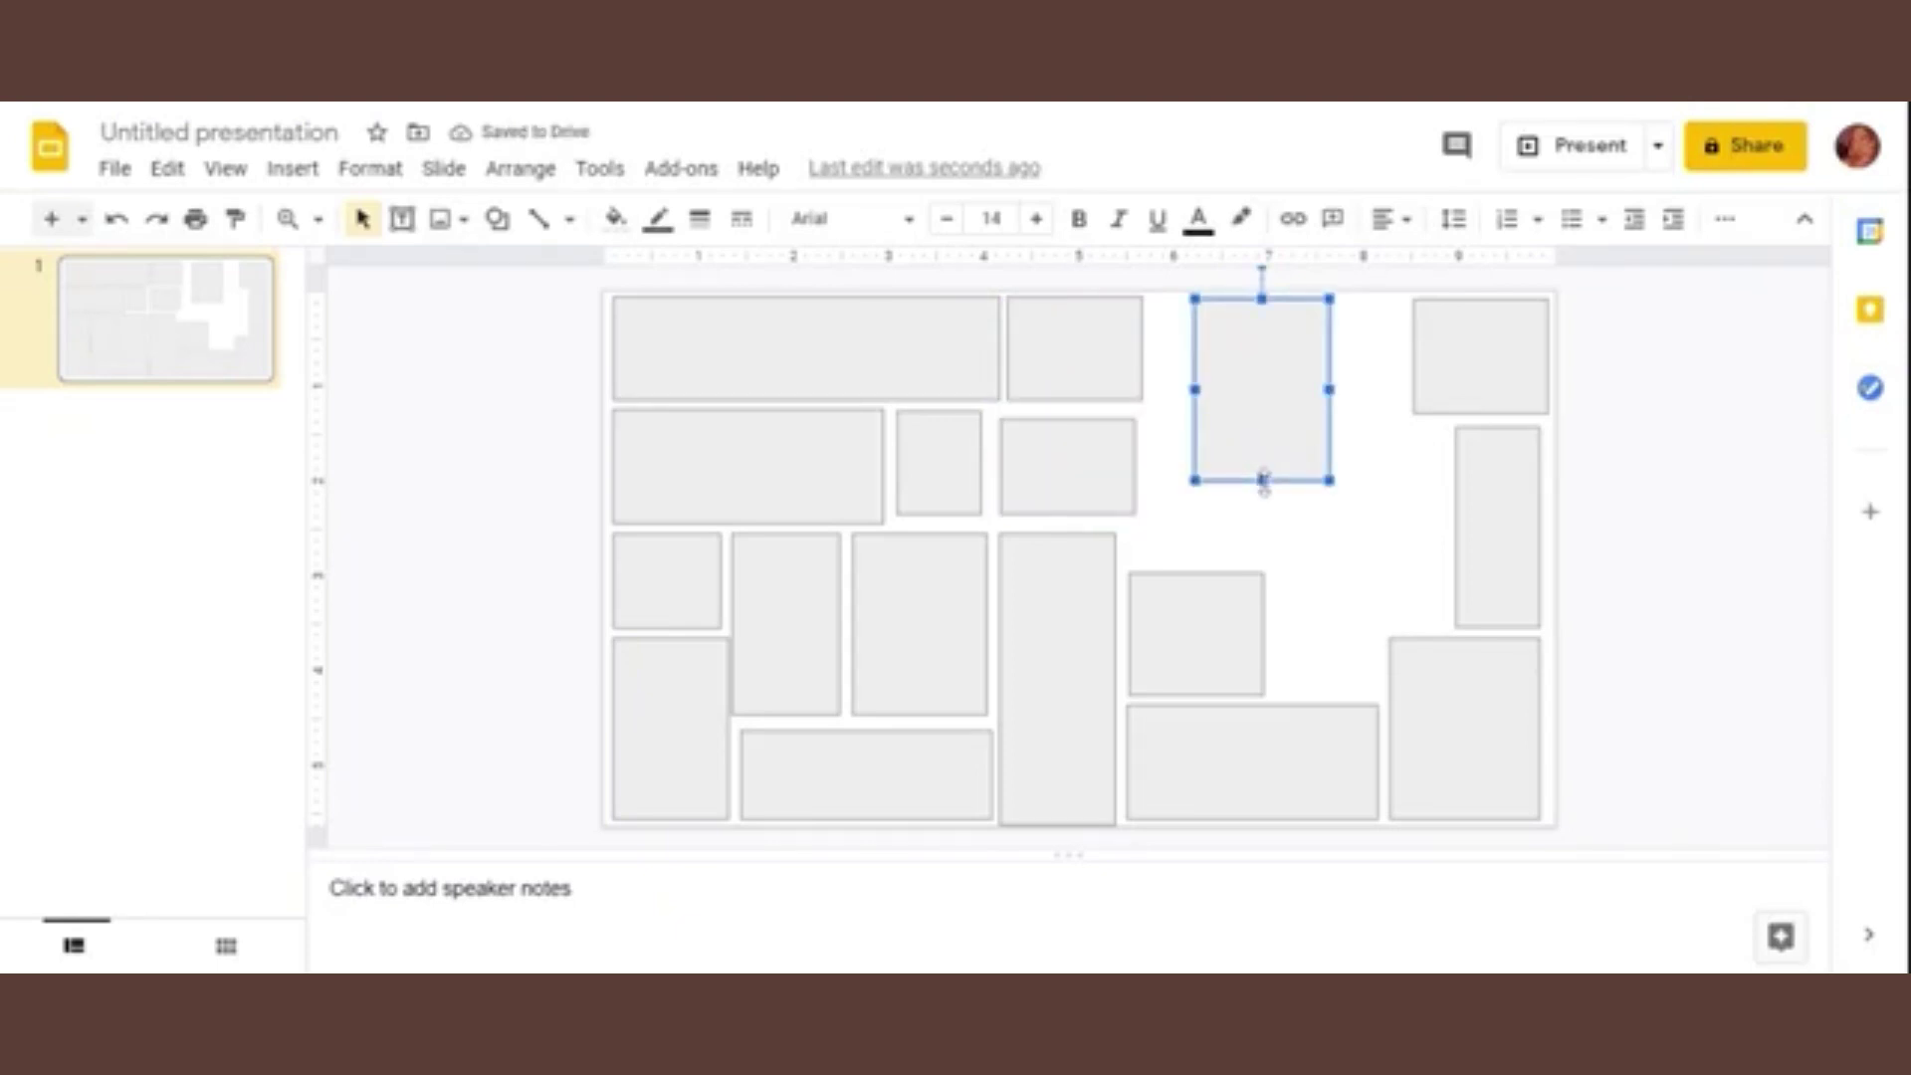
{"action": "left_click_drag", "start_coordinate": [1262, 481], "coordinate": [1262, 544]}
{"action": "mouse_move", "coordinate": [1329, 422]}
{"action": "left_mouse_down"}
{"action": "mouse_move", "coordinate": [1302, 422]}
{"action": "mouse_move", "coordinate": [1318, 520]}
{"action": "left_mouse_up"}
{"action": "key", "text": "Down"}
{"action": "key", "text": "Down"}
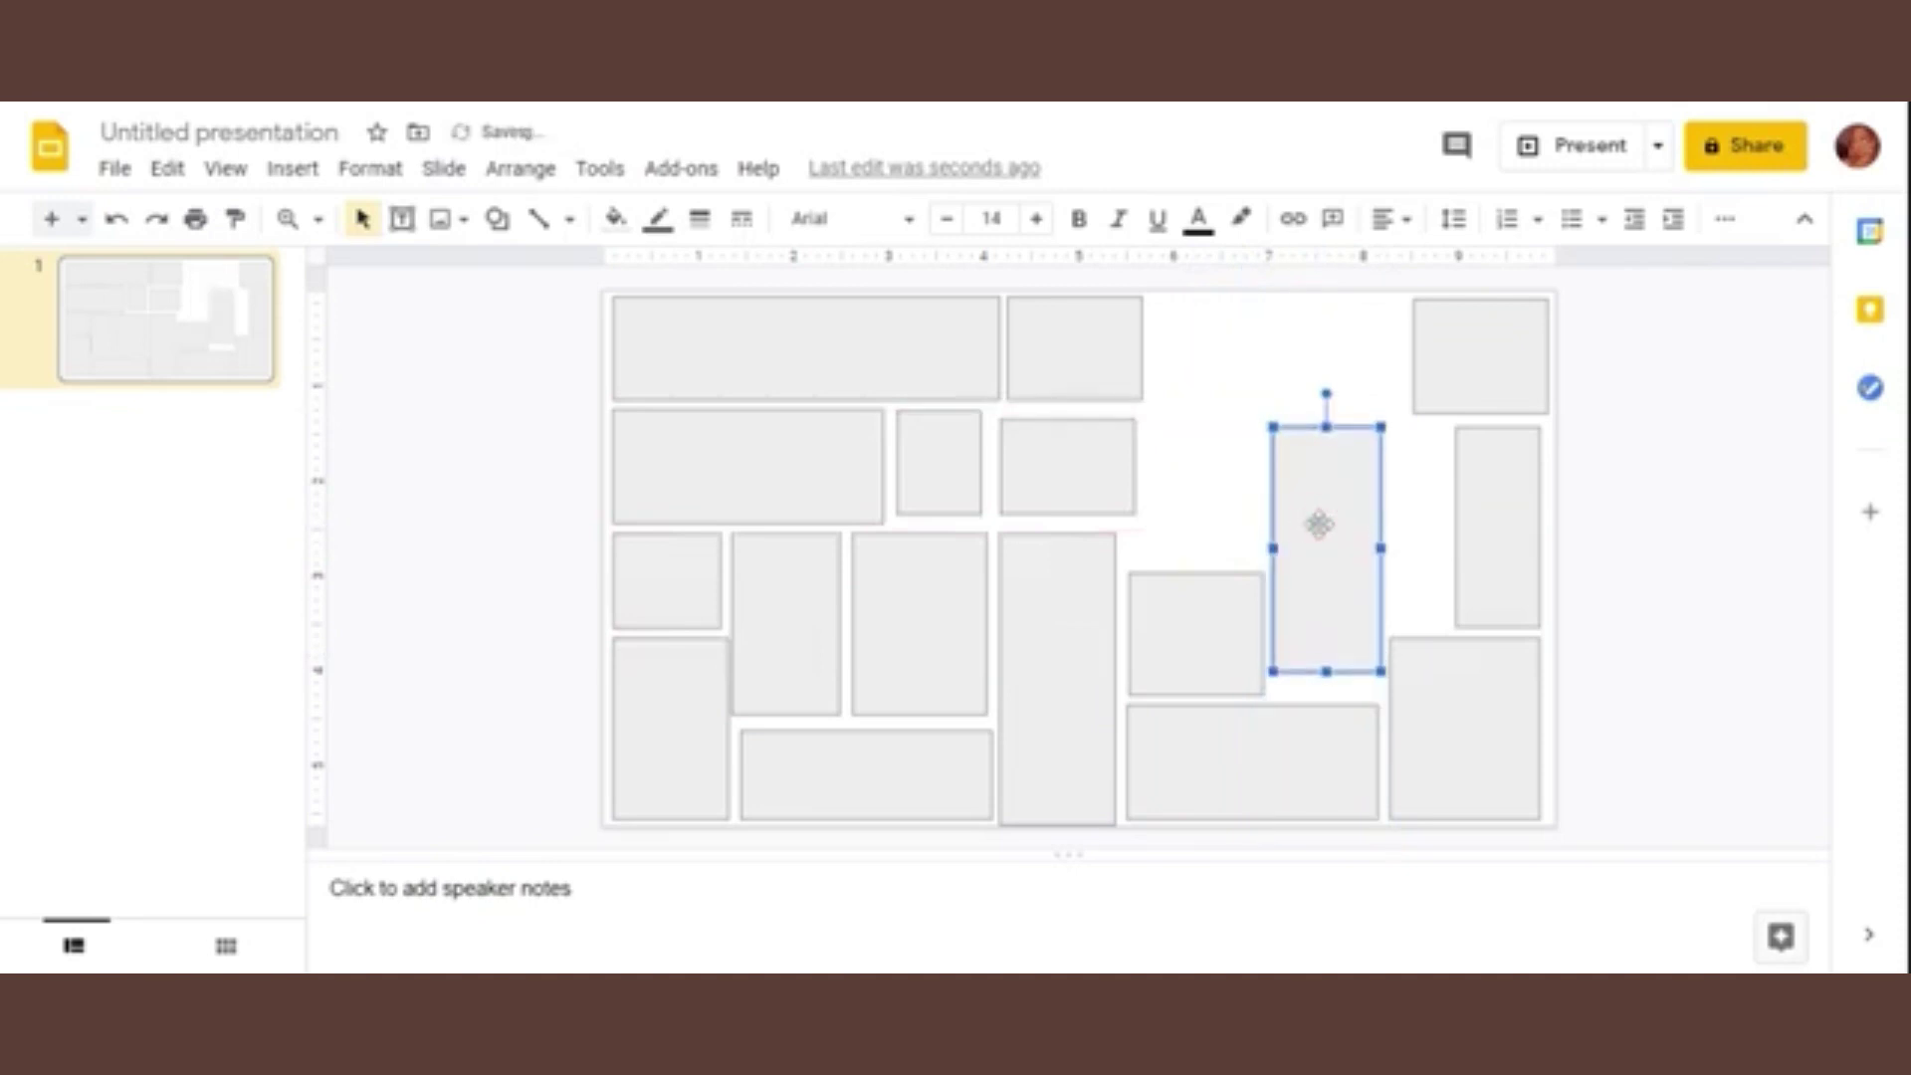
{"action": "key", "text": "Down"}
{"action": "key", "text": "Down"}
Step: Draw a rectangle to fill the upper-right gap
{"action": "left_click", "coordinate": [1190, 450]}
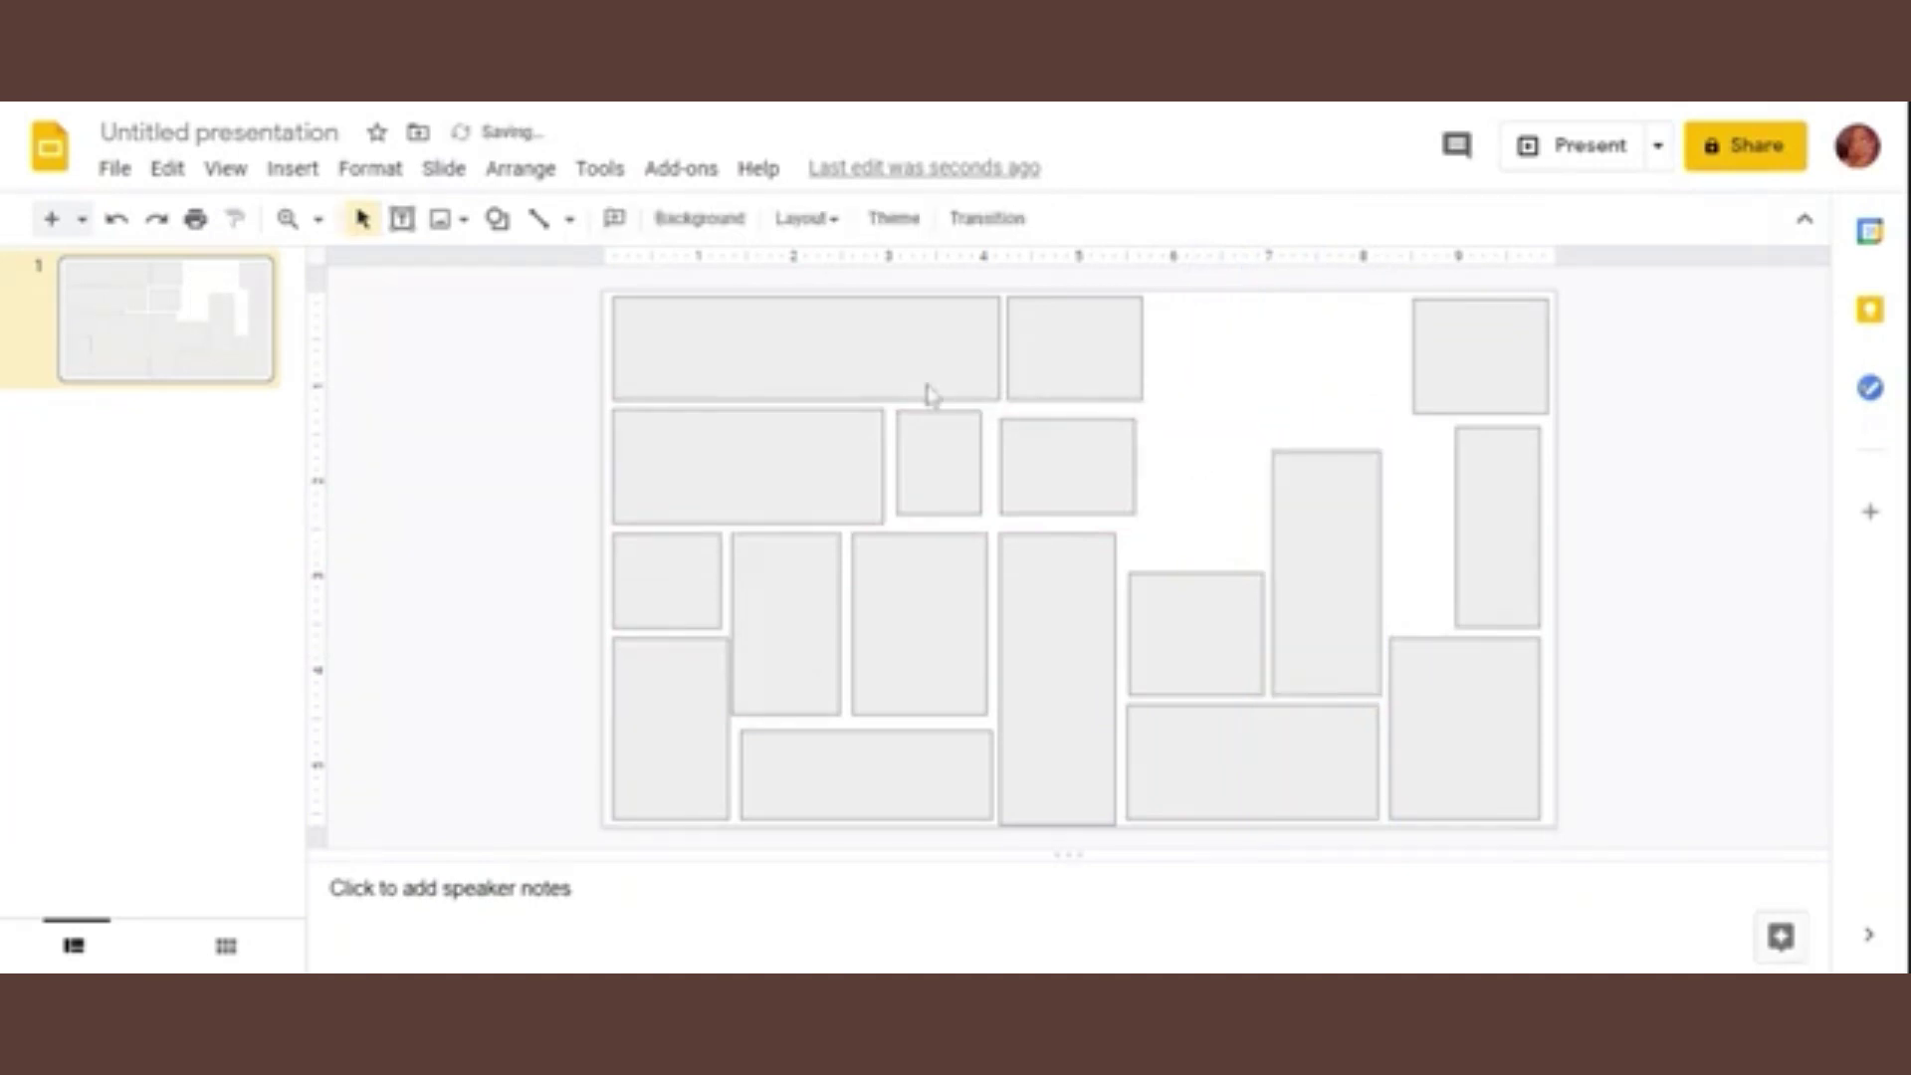
{"action": "left_click", "coordinate": [496, 218]}
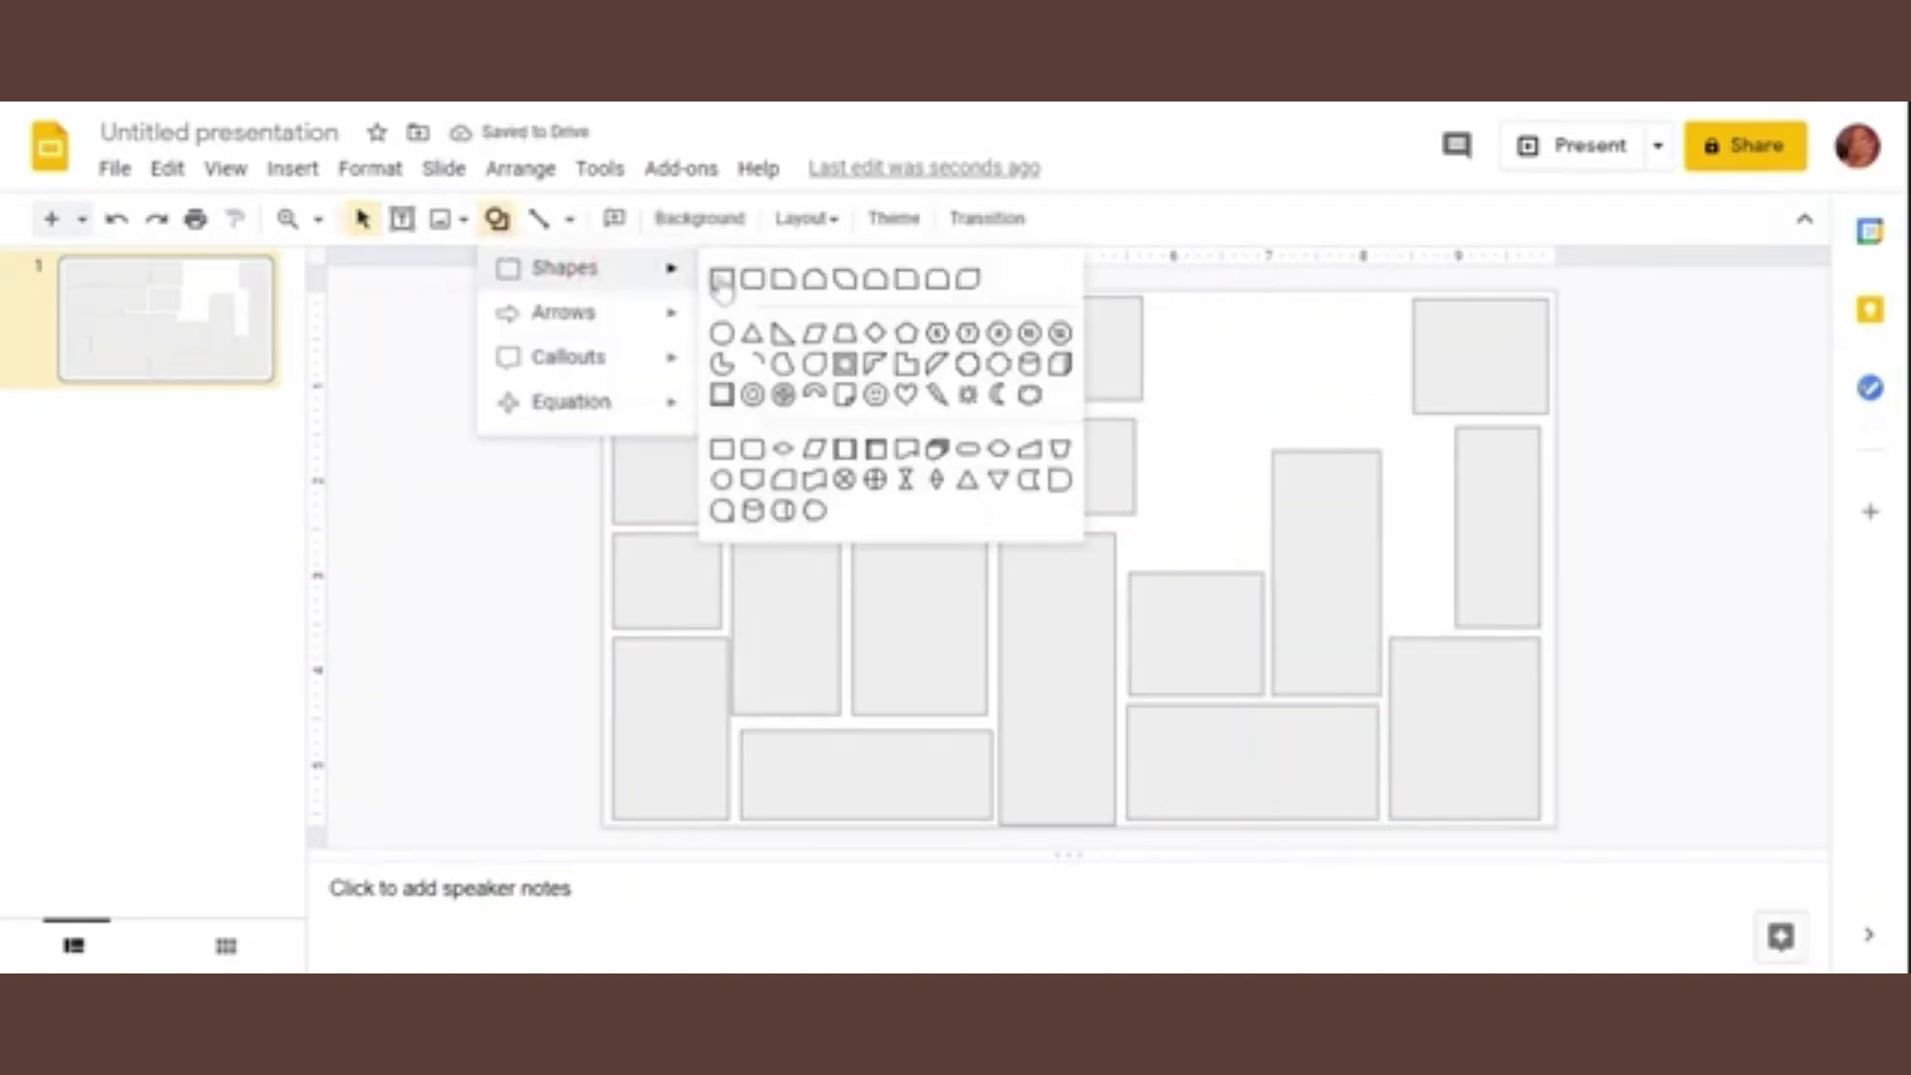
{"action": "left_click", "coordinate": [723, 282]}
{"action": "mouse_move", "coordinate": [1169, 308]}
{"action": "left_mouse_down"}
{"action": "mouse_move", "coordinate": [1398, 434]}
{"action": "mouse_move", "coordinate": [1284, 441]}
{"action": "left_mouse_up"}
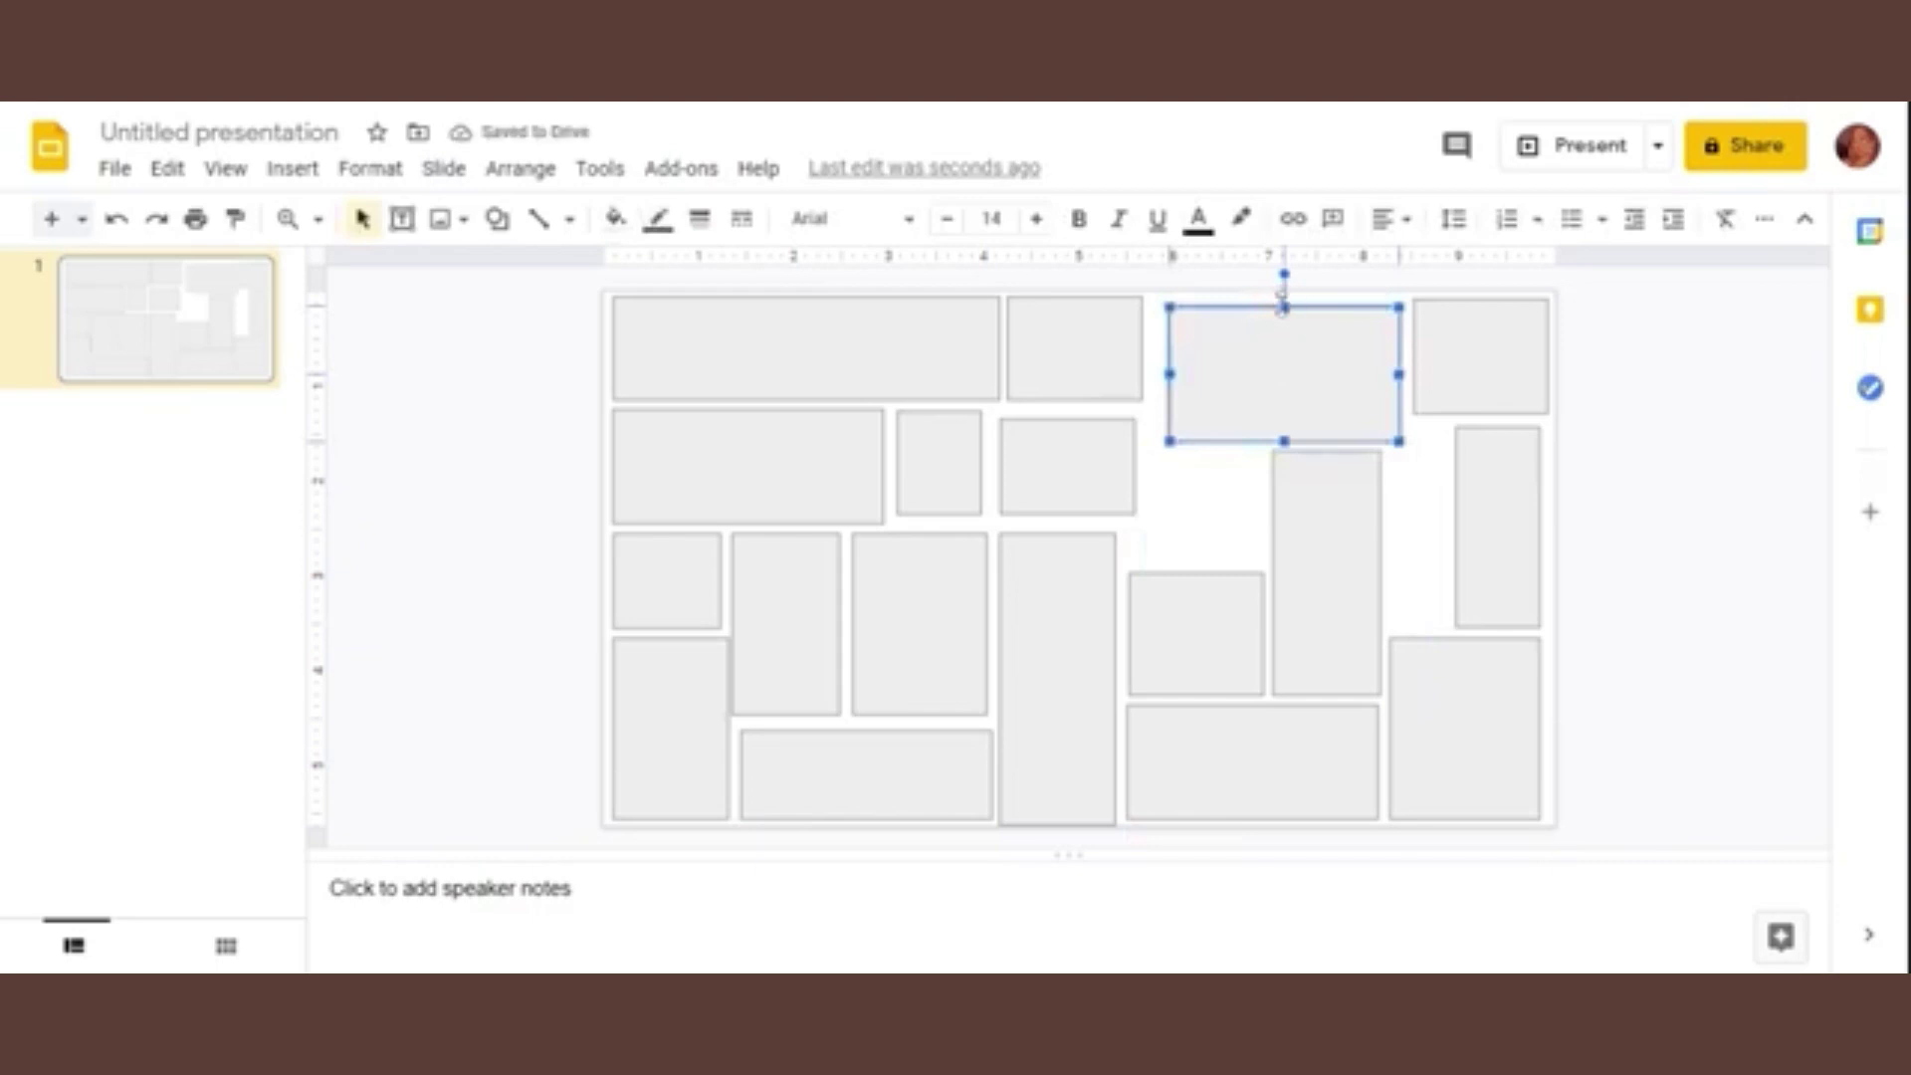
{"action": "left_click_drag", "start_coordinate": [1284, 307], "coordinate": [1284, 304]}
Step: Draw a small rectangle in the middle gap and align it
{"action": "left_click", "coordinate": [497, 219]}
{"action": "mouse_move", "coordinate": [565, 266]}
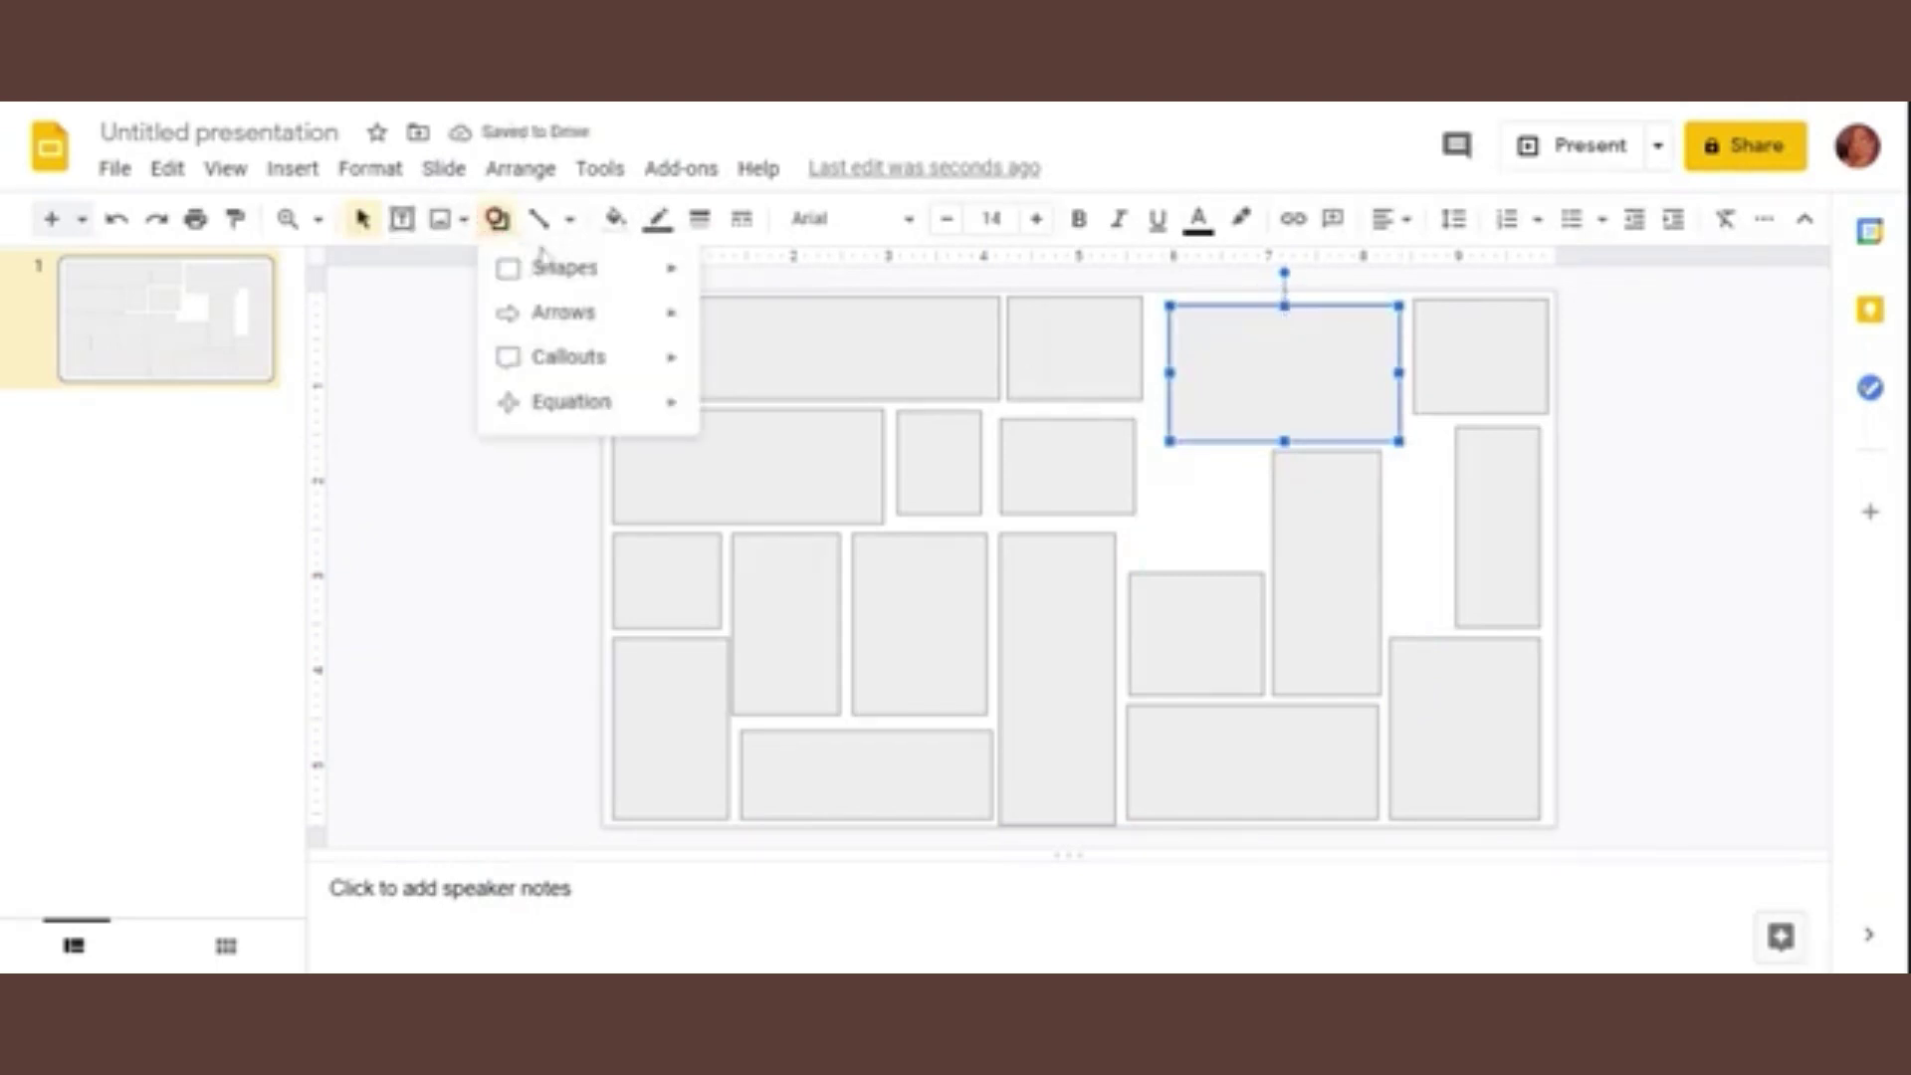
{"action": "left_click", "coordinate": [723, 279]}
{"action": "left_click_drag", "start_coordinate": [1147, 469], "coordinate": [1264, 559]}
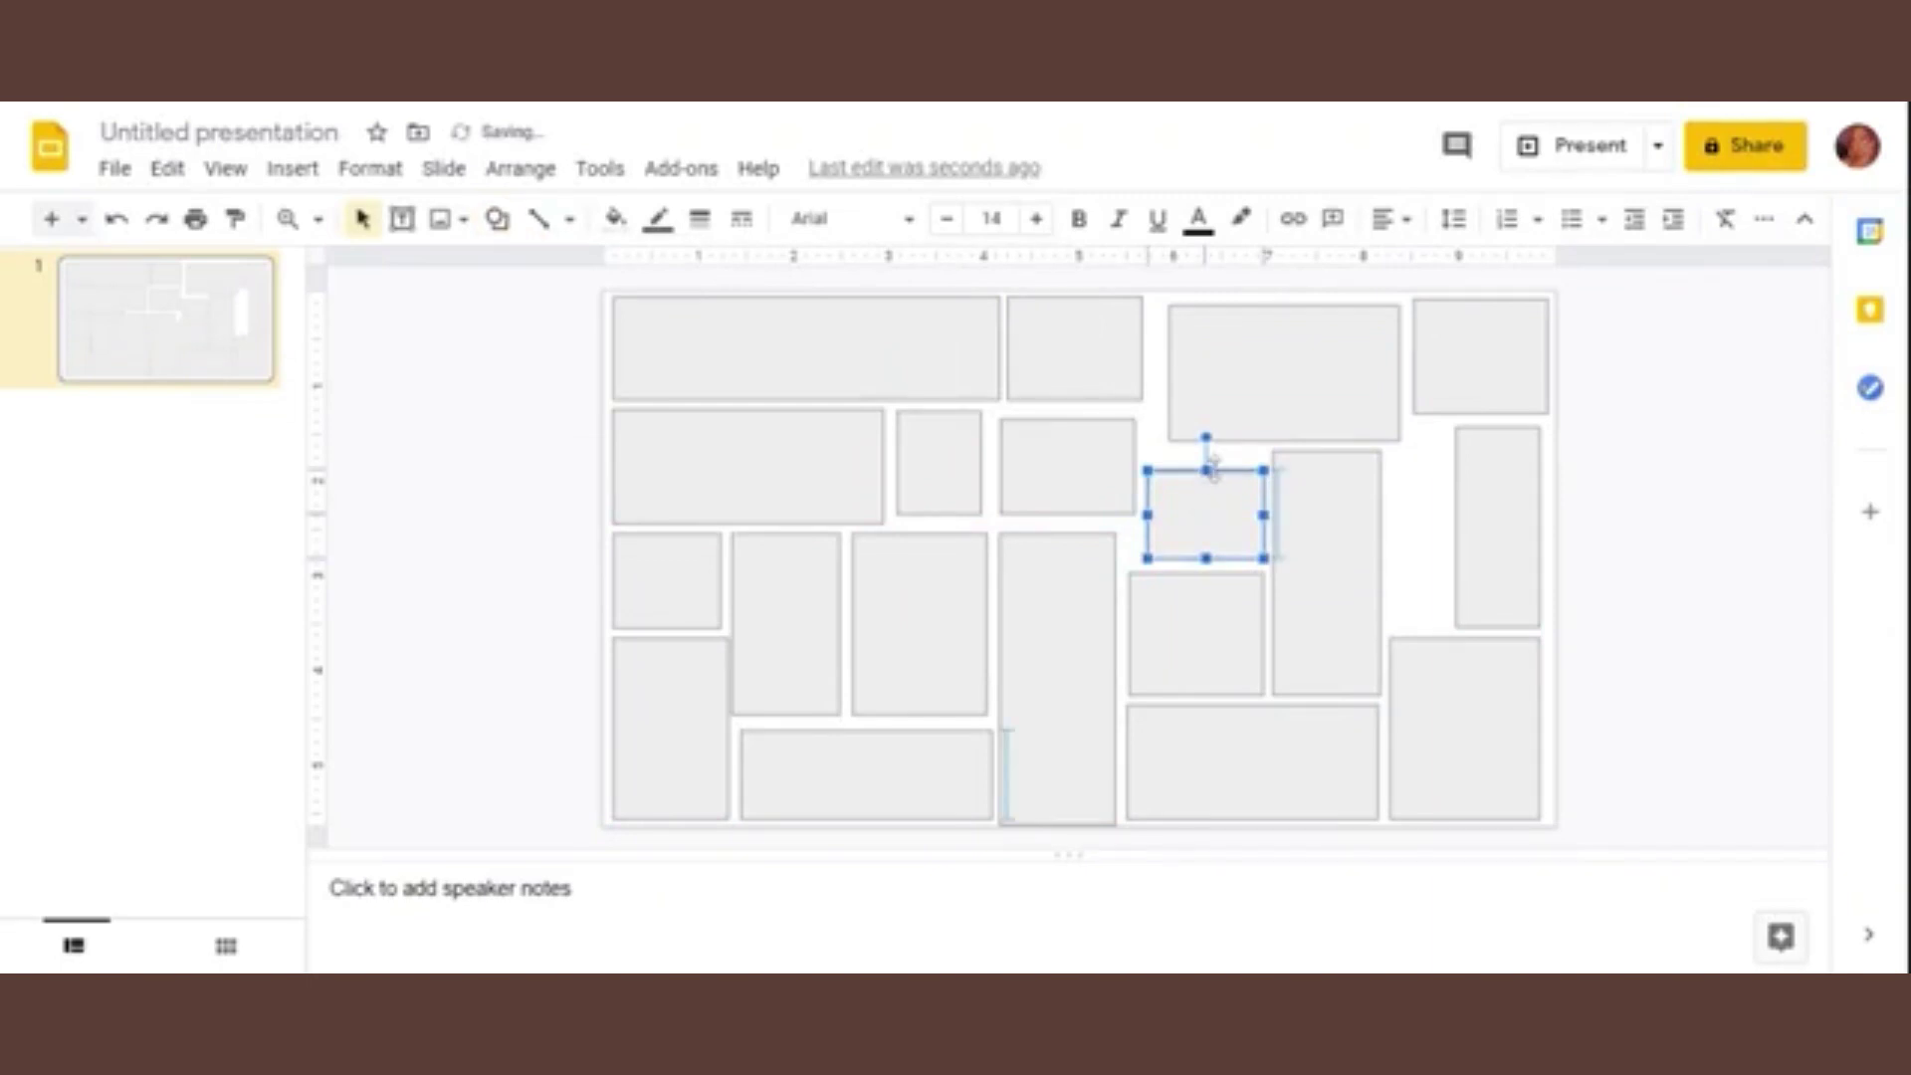
{"action": "left_click_drag", "start_coordinate": [1207, 469], "coordinate": [1206, 463]}
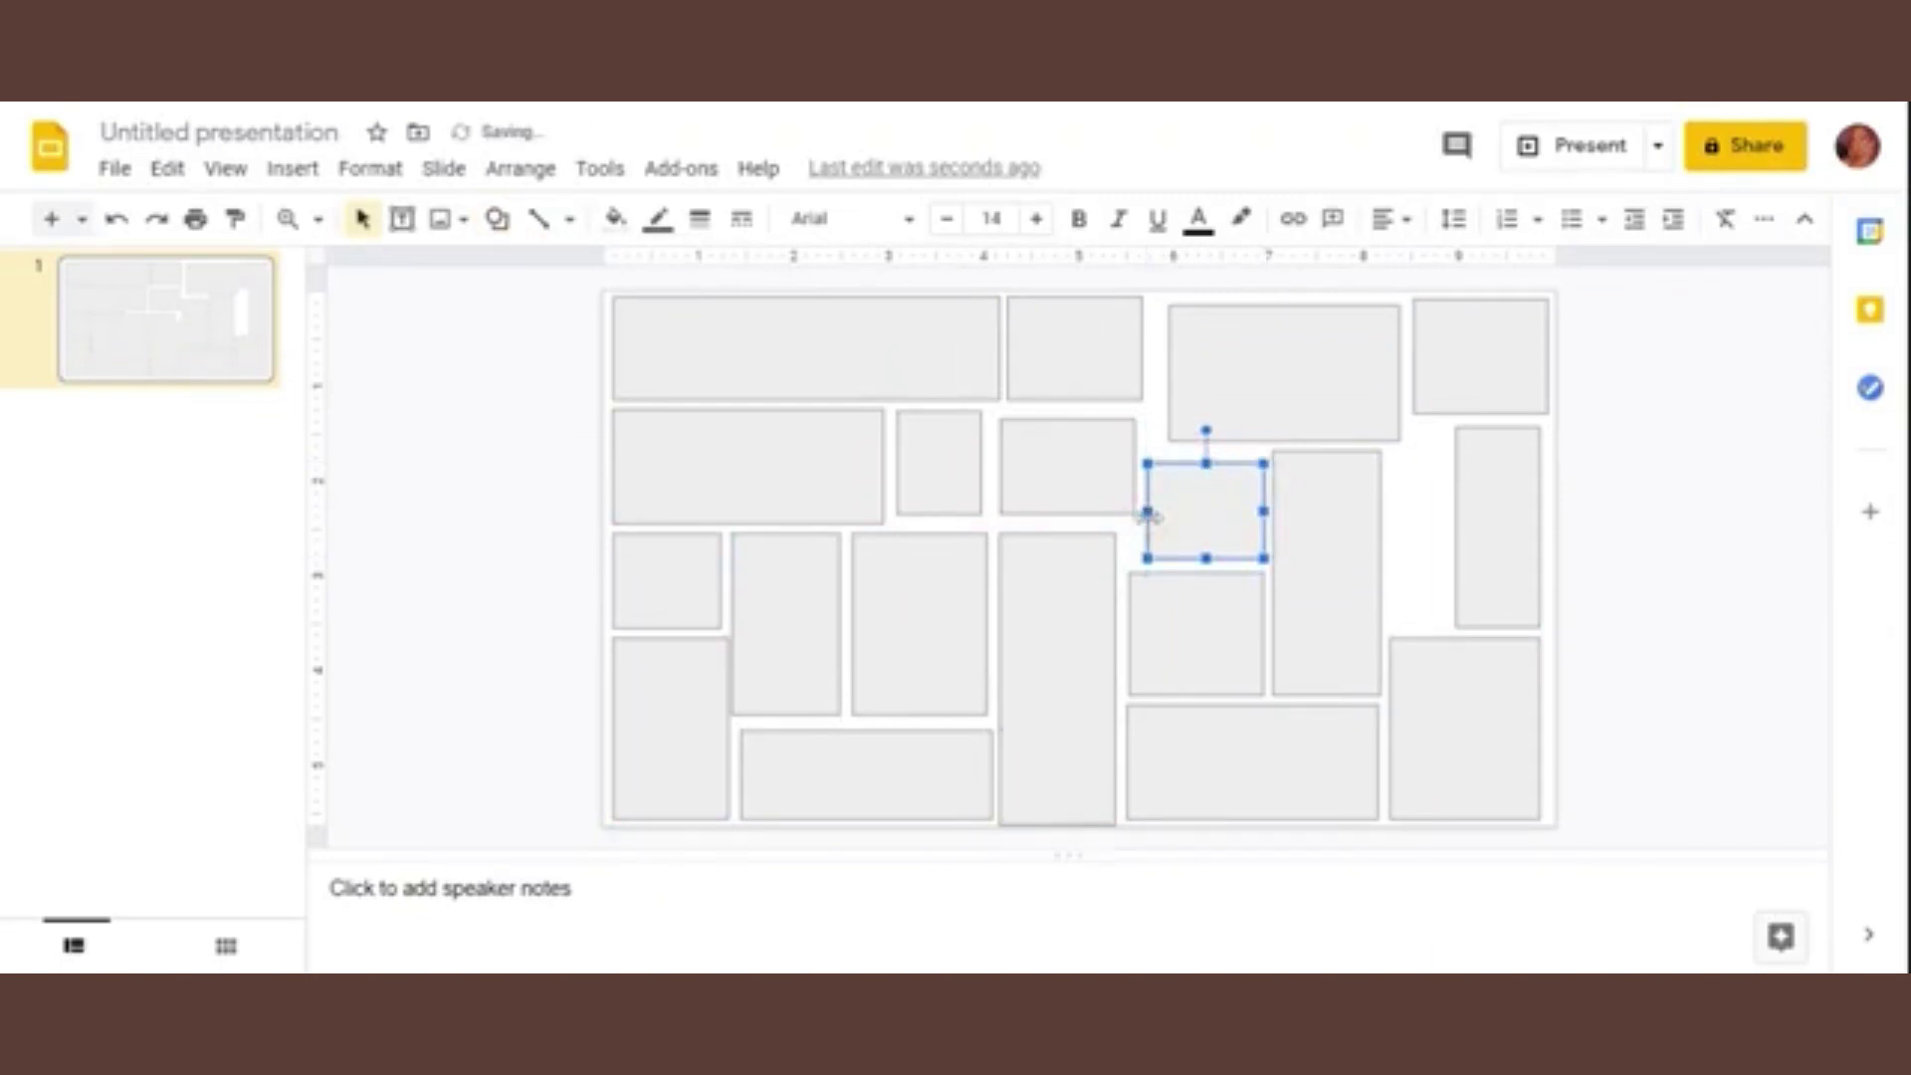
{"action": "key", "text": "Right"}
{"action": "key", "text": "Right"}
{"action": "key", "text": "Right"}
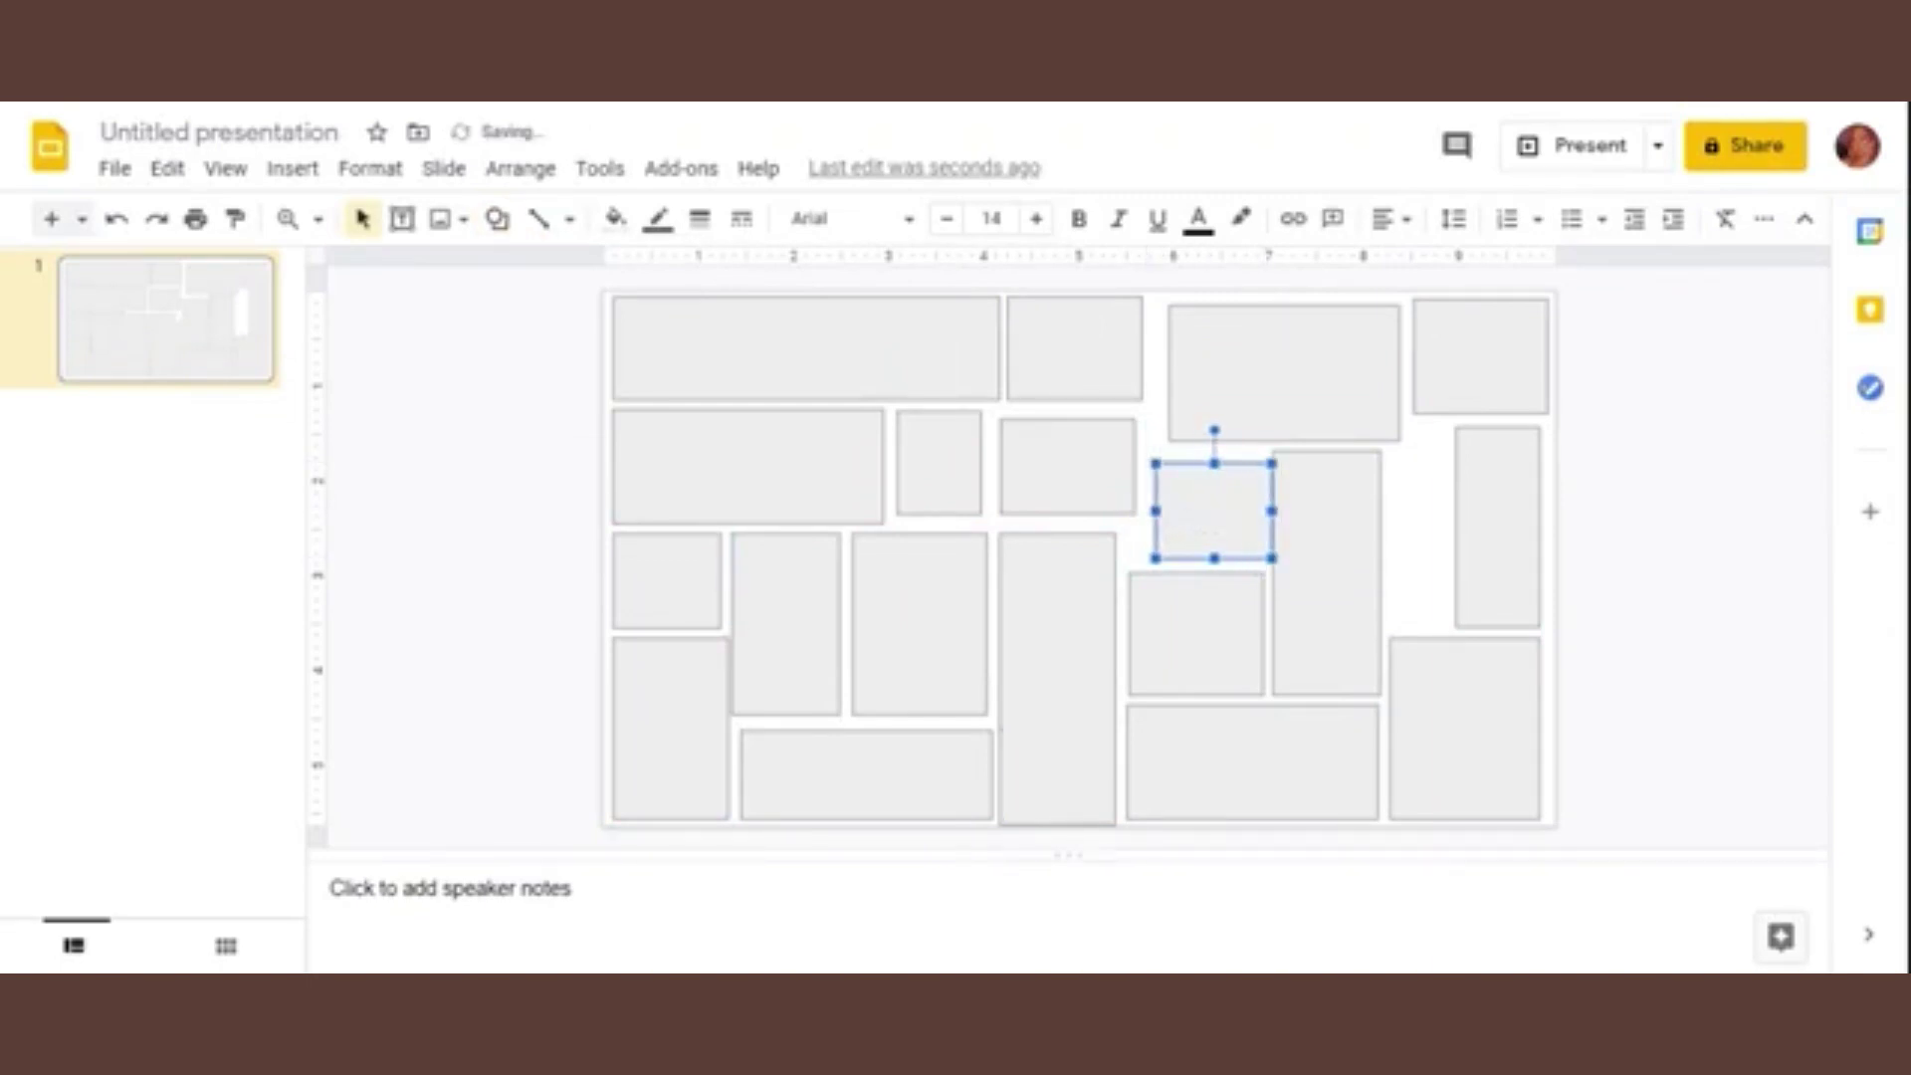
{"action": "key", "text": "Left"}
{"action": "key", "text": "Left"}
{"action": "key", "text": "Left"}
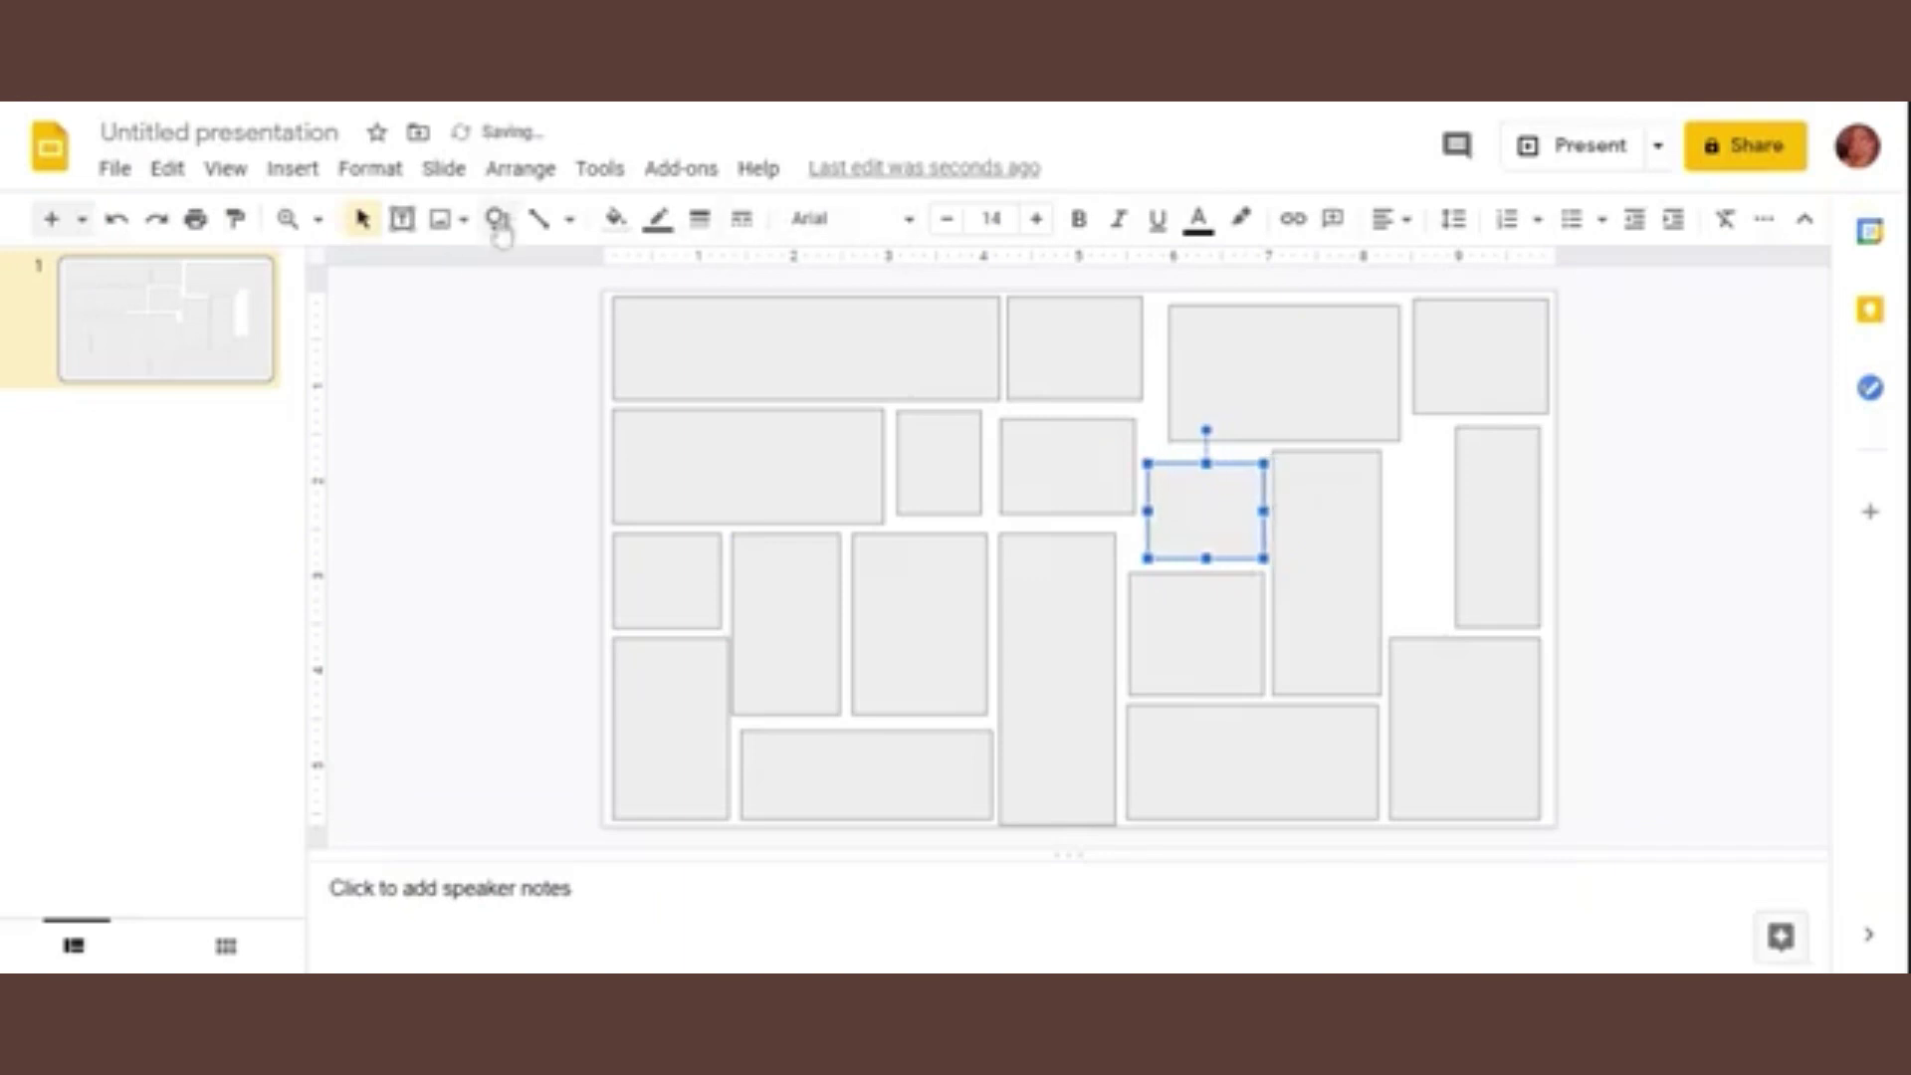
Step: Draw a tall narrow rectangle between the two tall right-side boxes and fit it to the gap
{"action": "left_click", "coordinate": [496, 219]}
{"action": "left_click", "coordinate": [713, 277]}
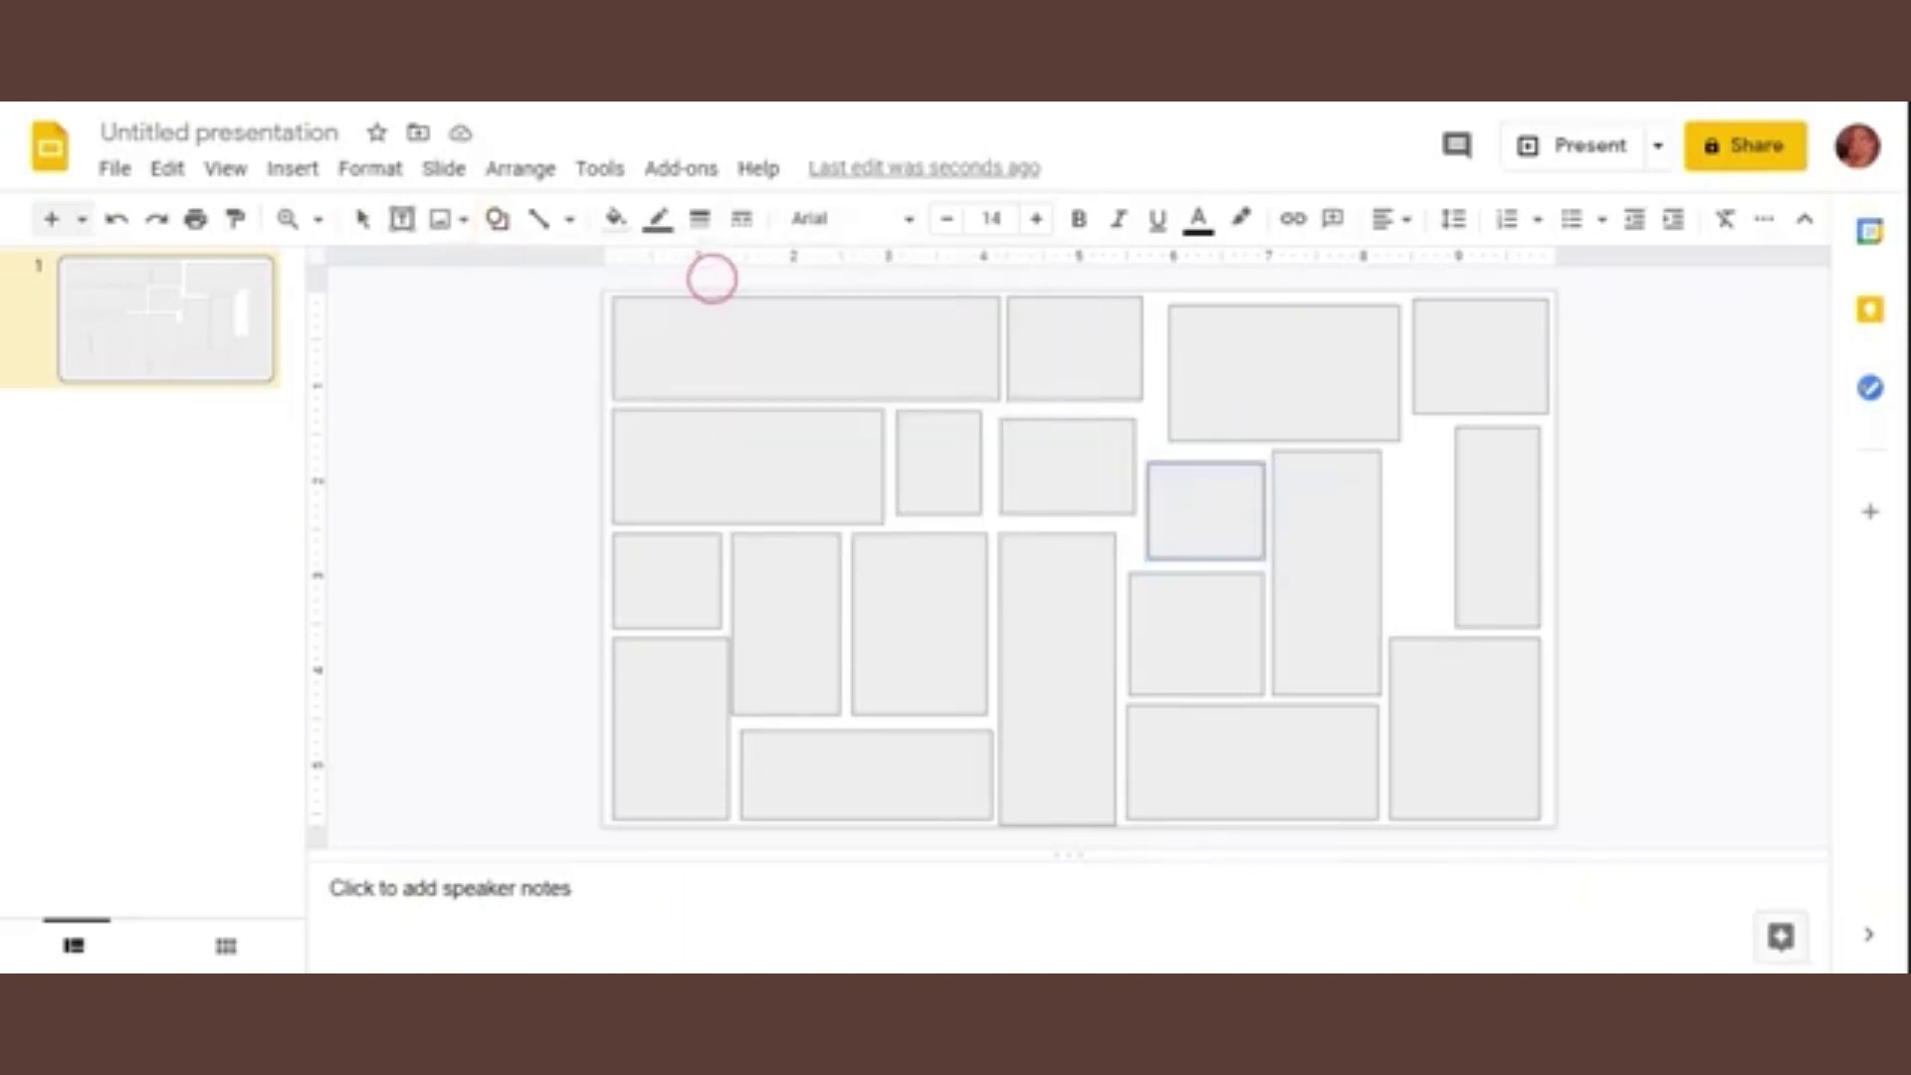
{"action": "left_click_drag", "start_coordinate": [1394, 476], "coordinate": [1446, 626]}
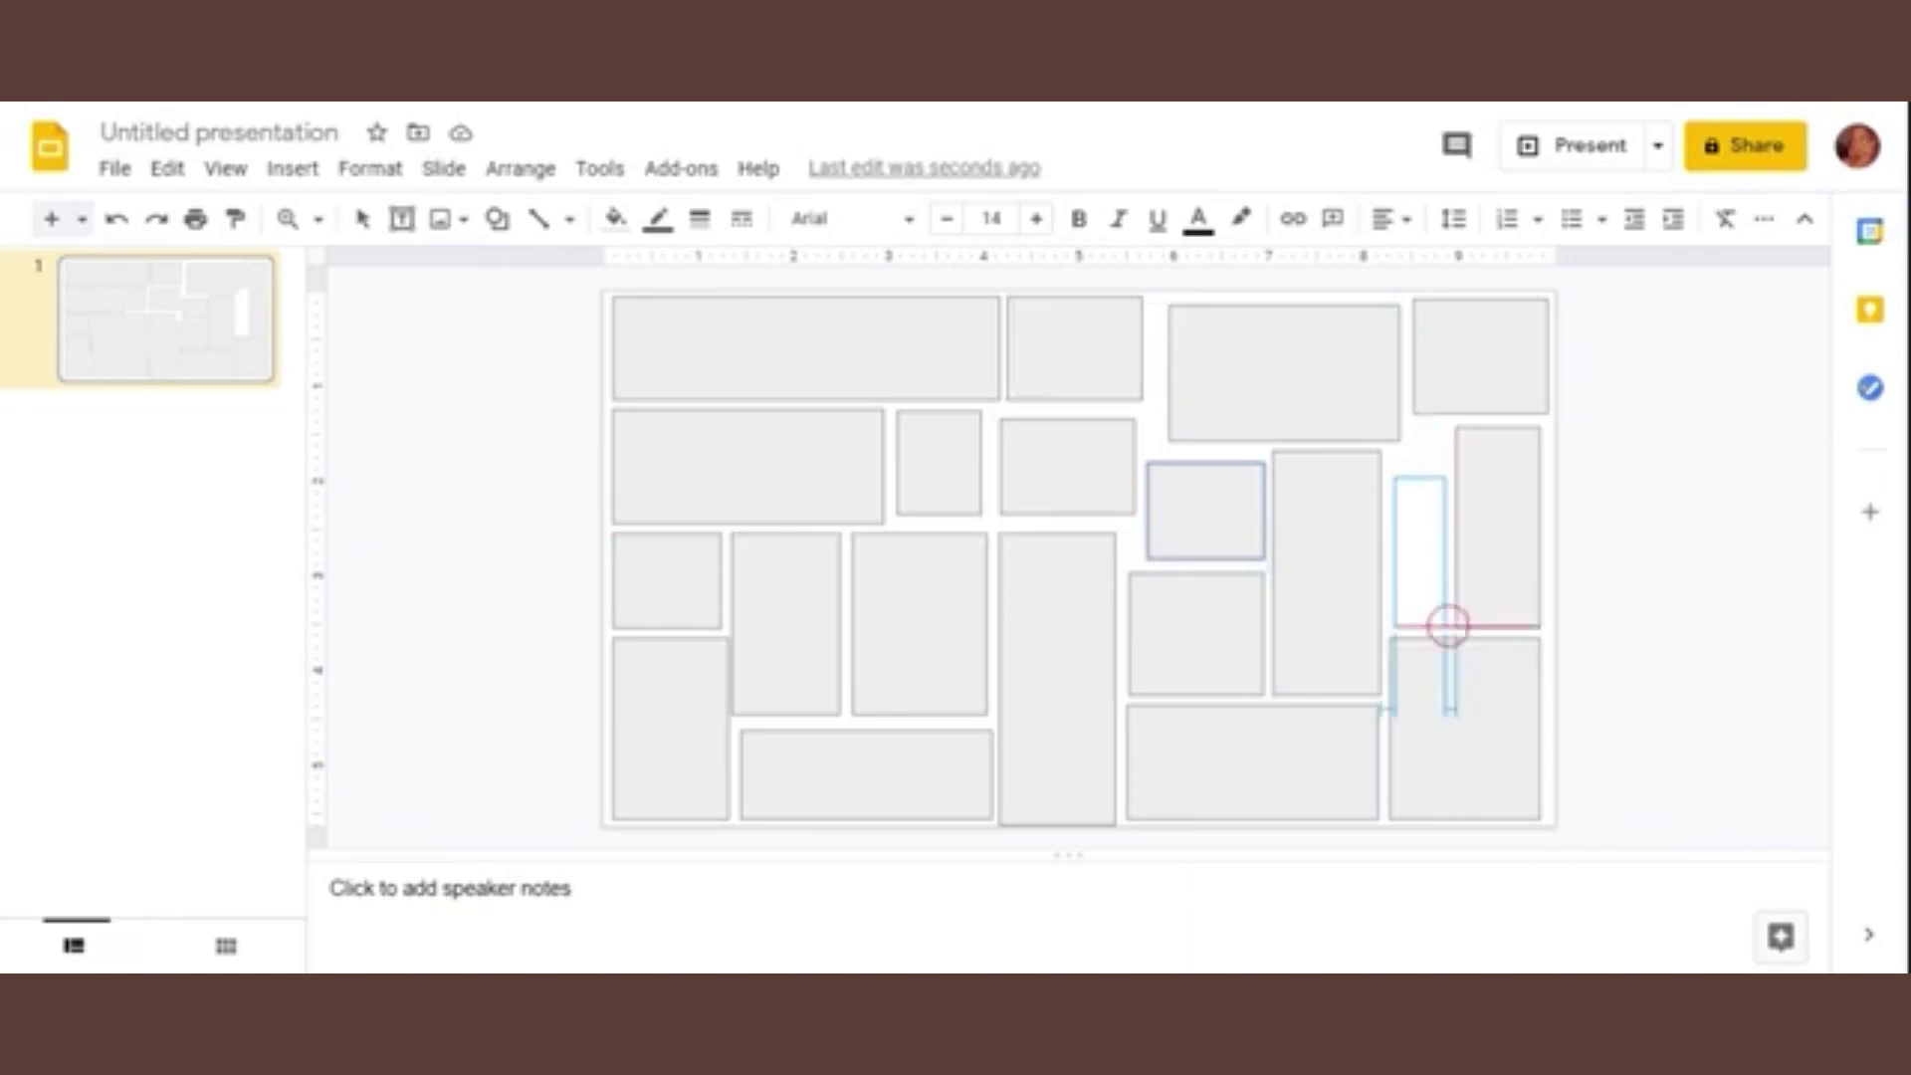
{"action": "key", "text": "Up"}
{"action": "key", "text": "Up"}
{"action": "key", "text": "Up"}
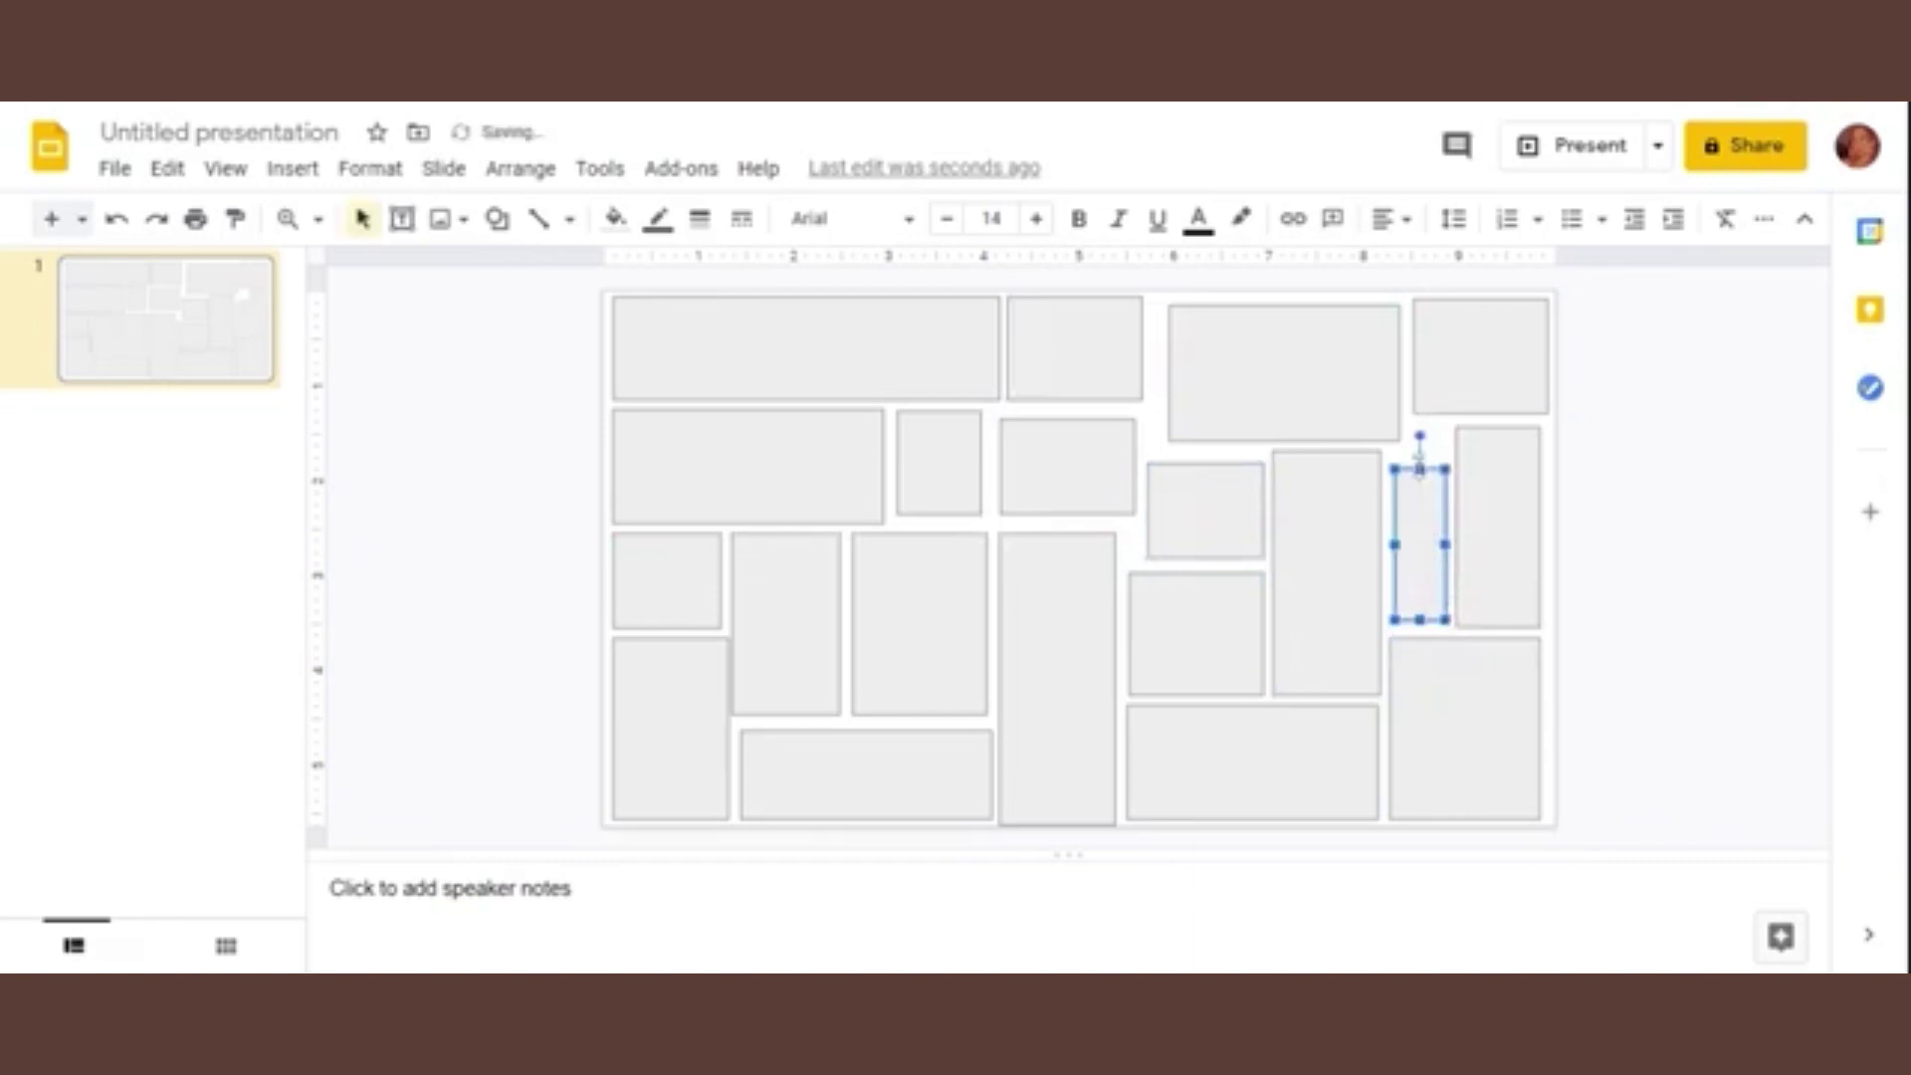
{"action": "left_click_drag", "start_coordinate": [1421, 467], "coordinate": [1422, 451]}
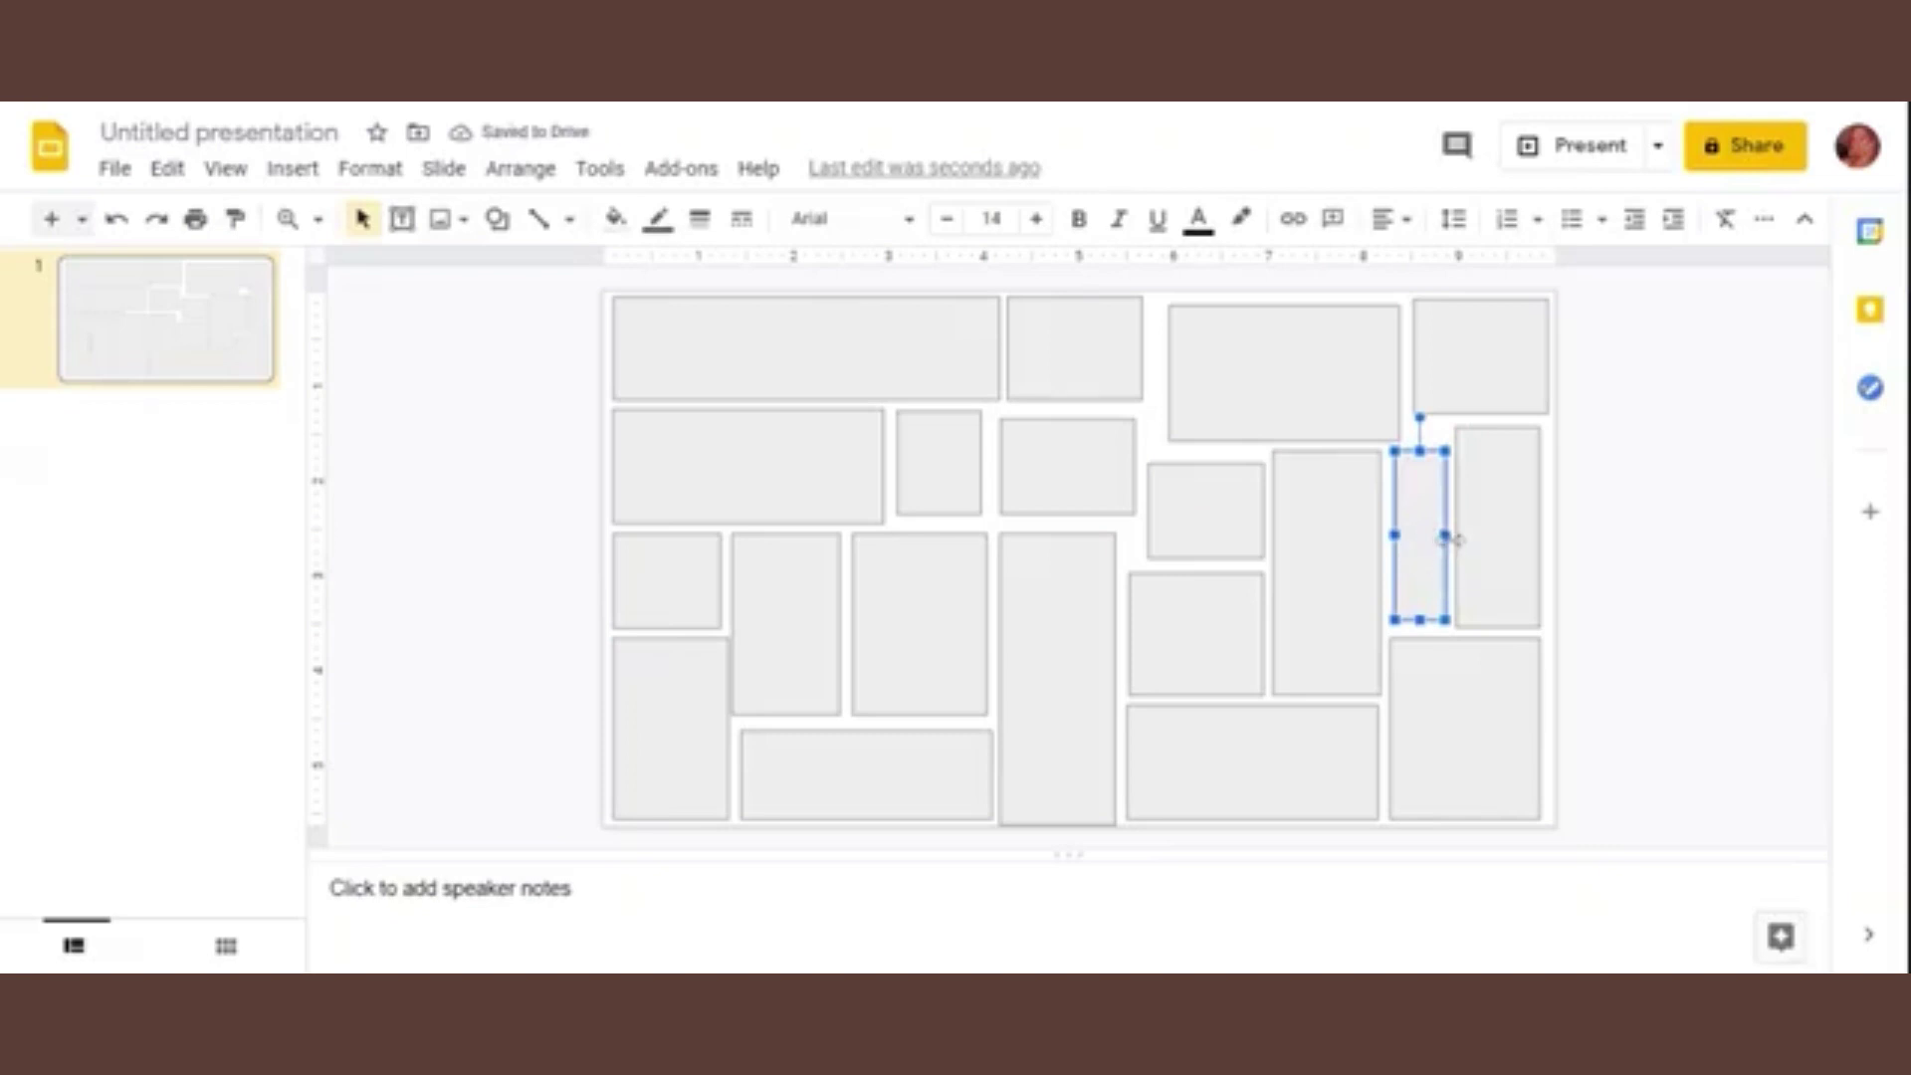
{"action": "left_click_drag", "start_coordinate": [1445, 537], "coordinate": [1456, 537]}
{"action": "left_click_drag", "start_coordinate": [1380, 467], "coordinate": [1372, 467]}
{"action": "left_click", "coordinate": [1637, 513]}
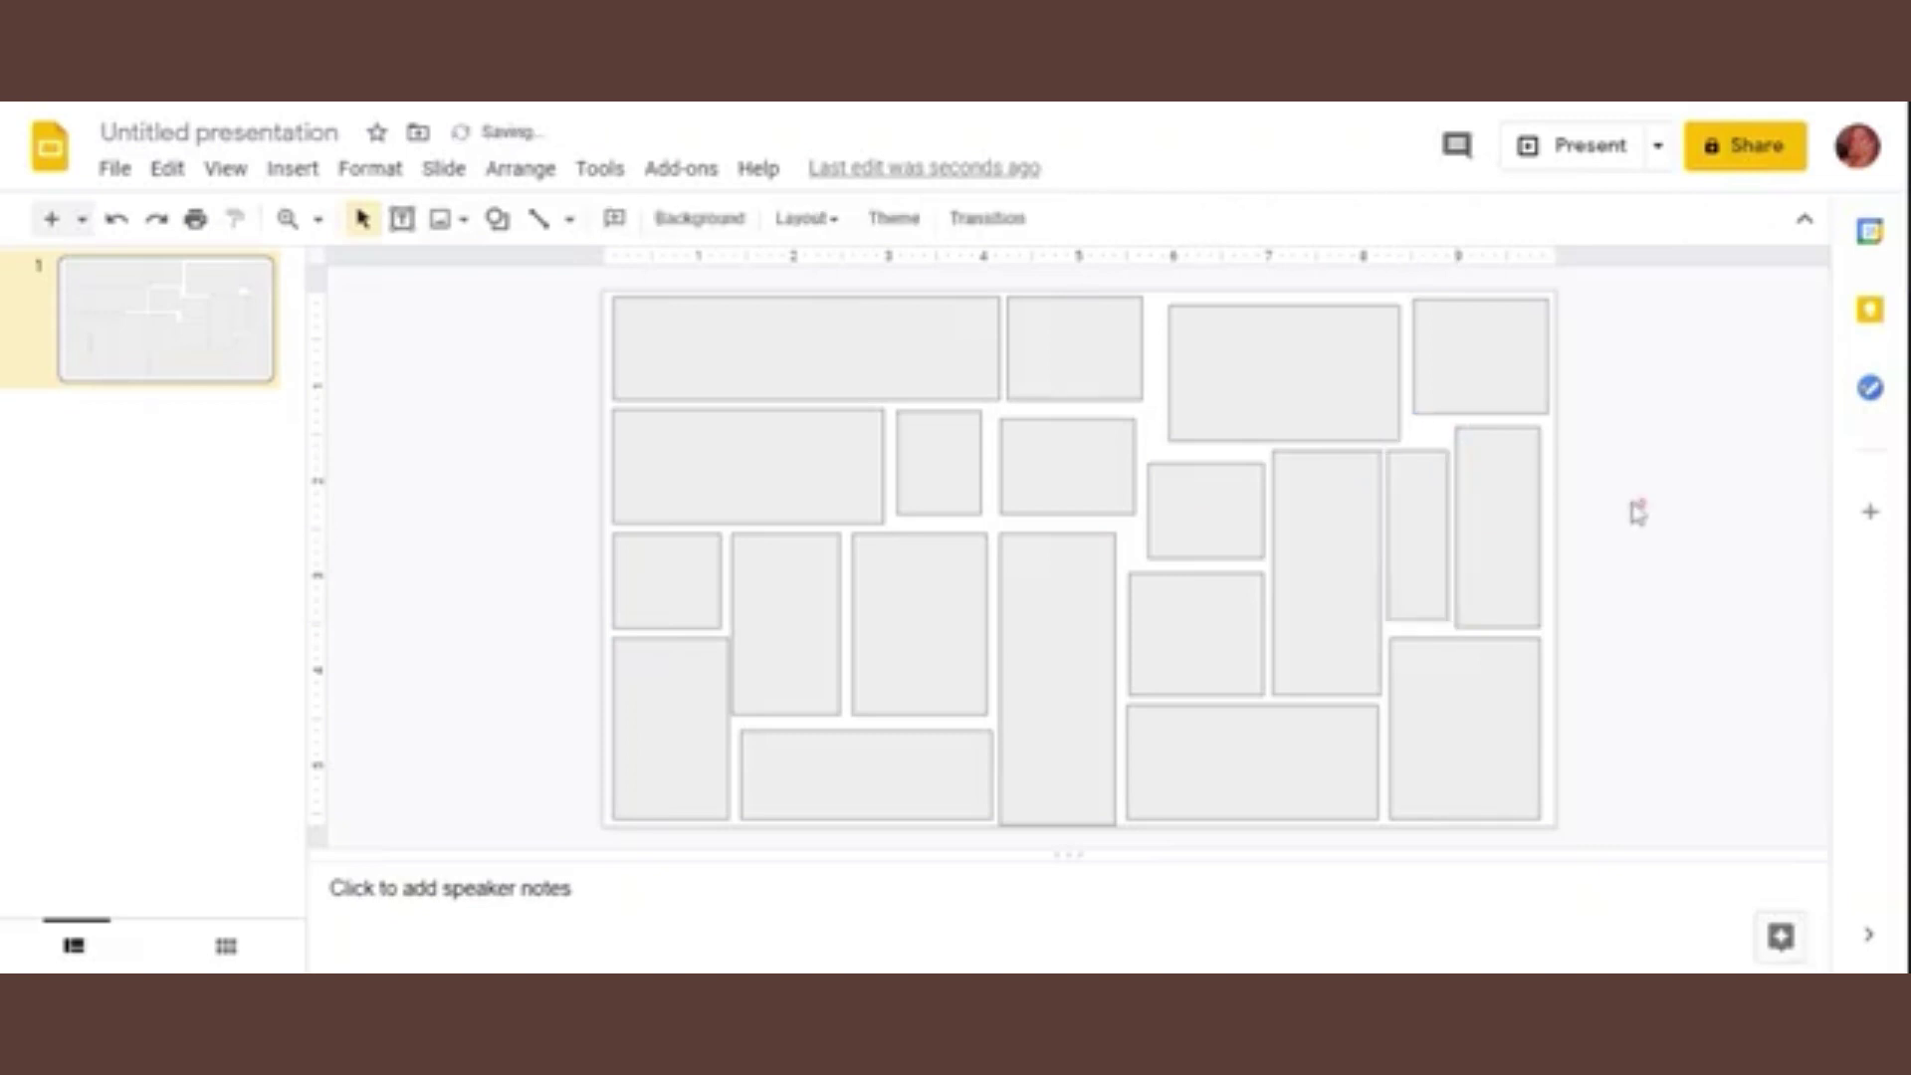
Step: Fill the wide top-left rectangle cornflower blue
{"action": "left_click", "coordinate": [764, 355]}
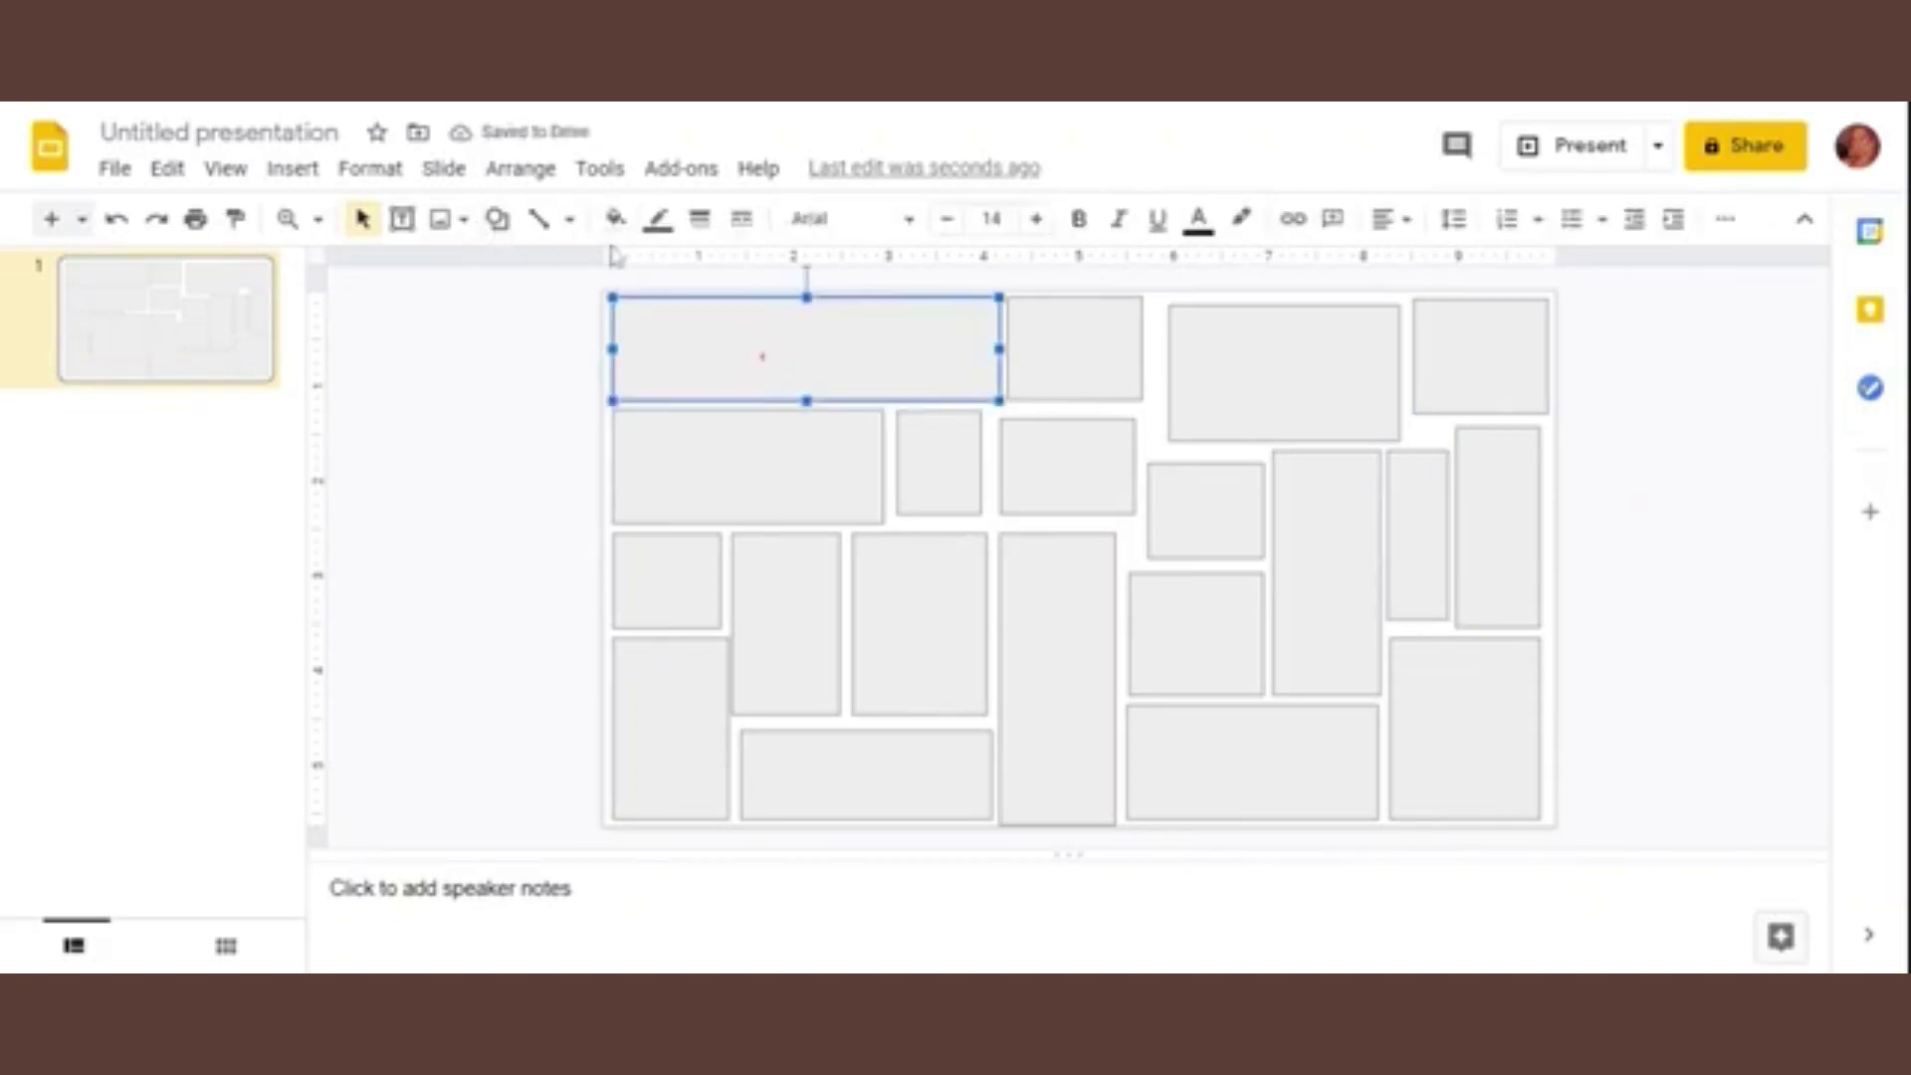
{"action": "left_click", "coordinate": [617, 223]}
{"action": "left_click", "coordinate": [846, 397]}
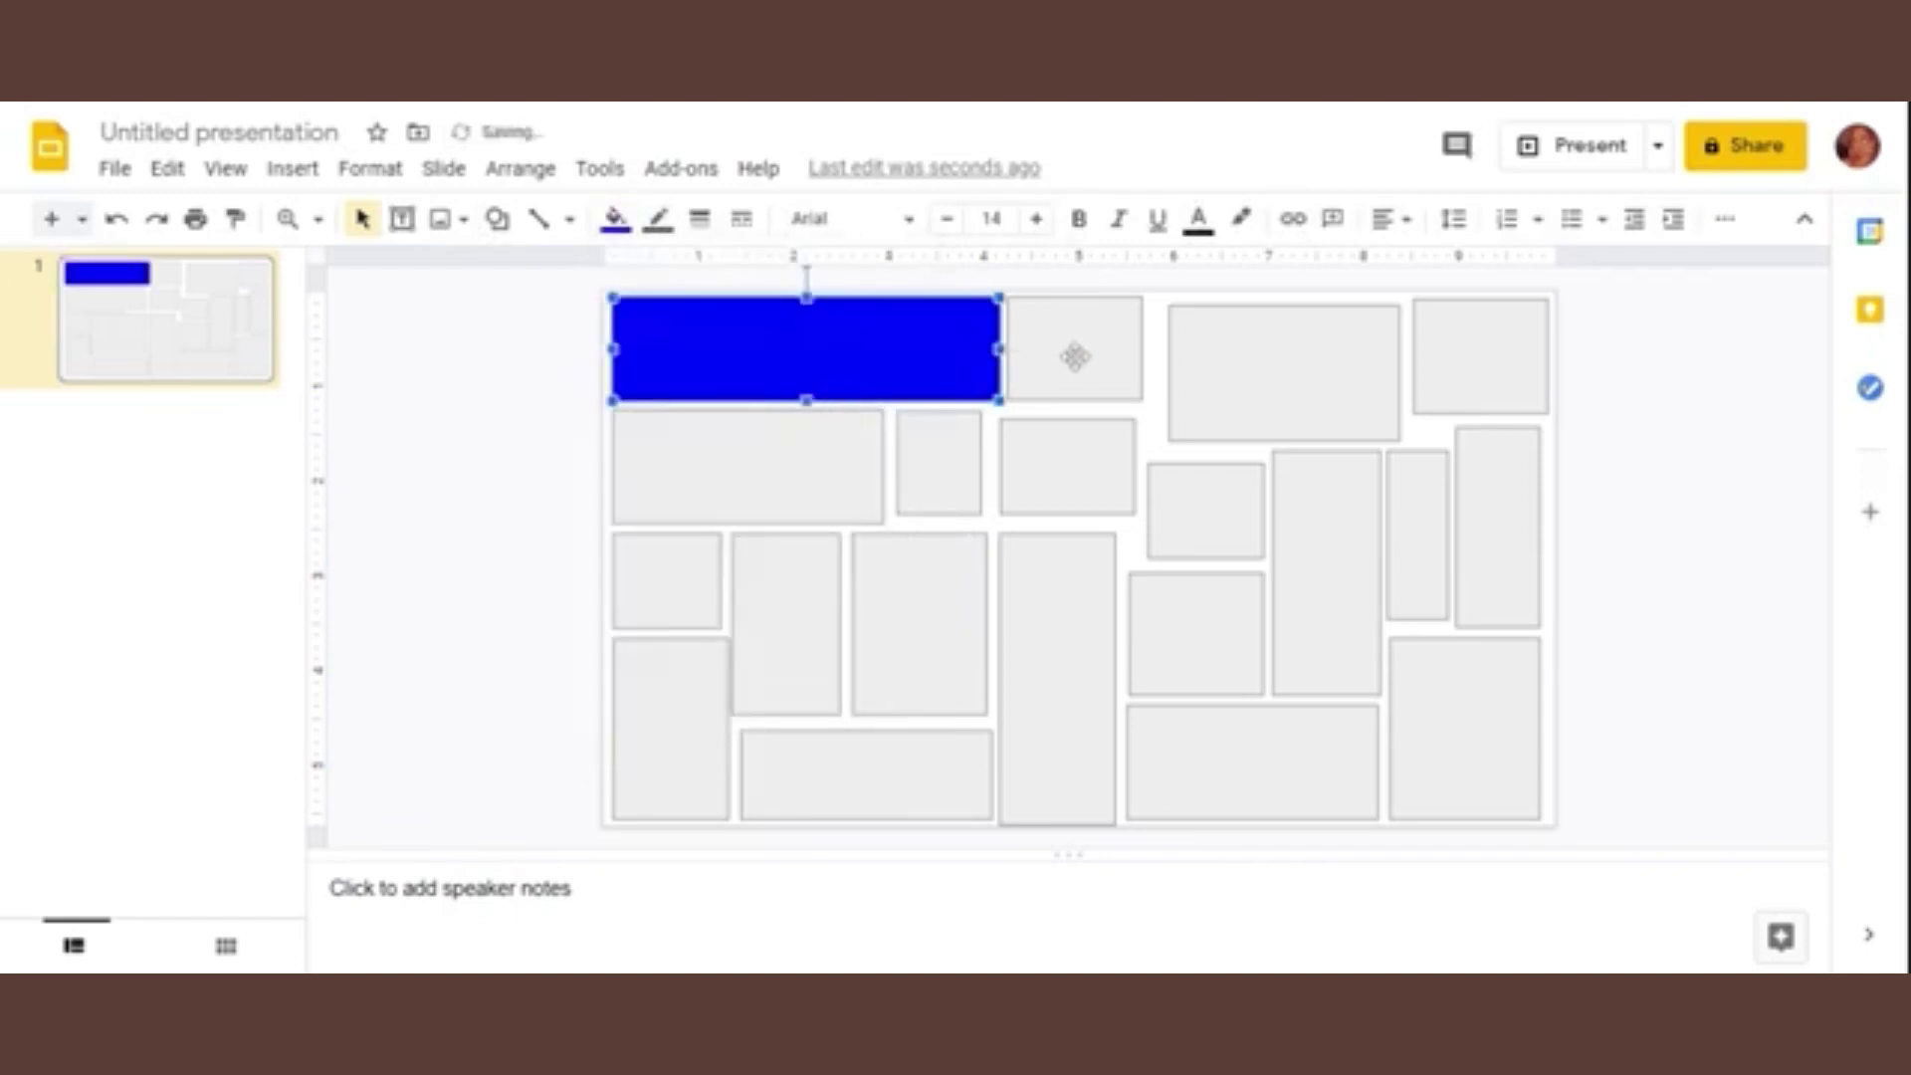
{"action": "left_click", "coordinate": [615, 219]}
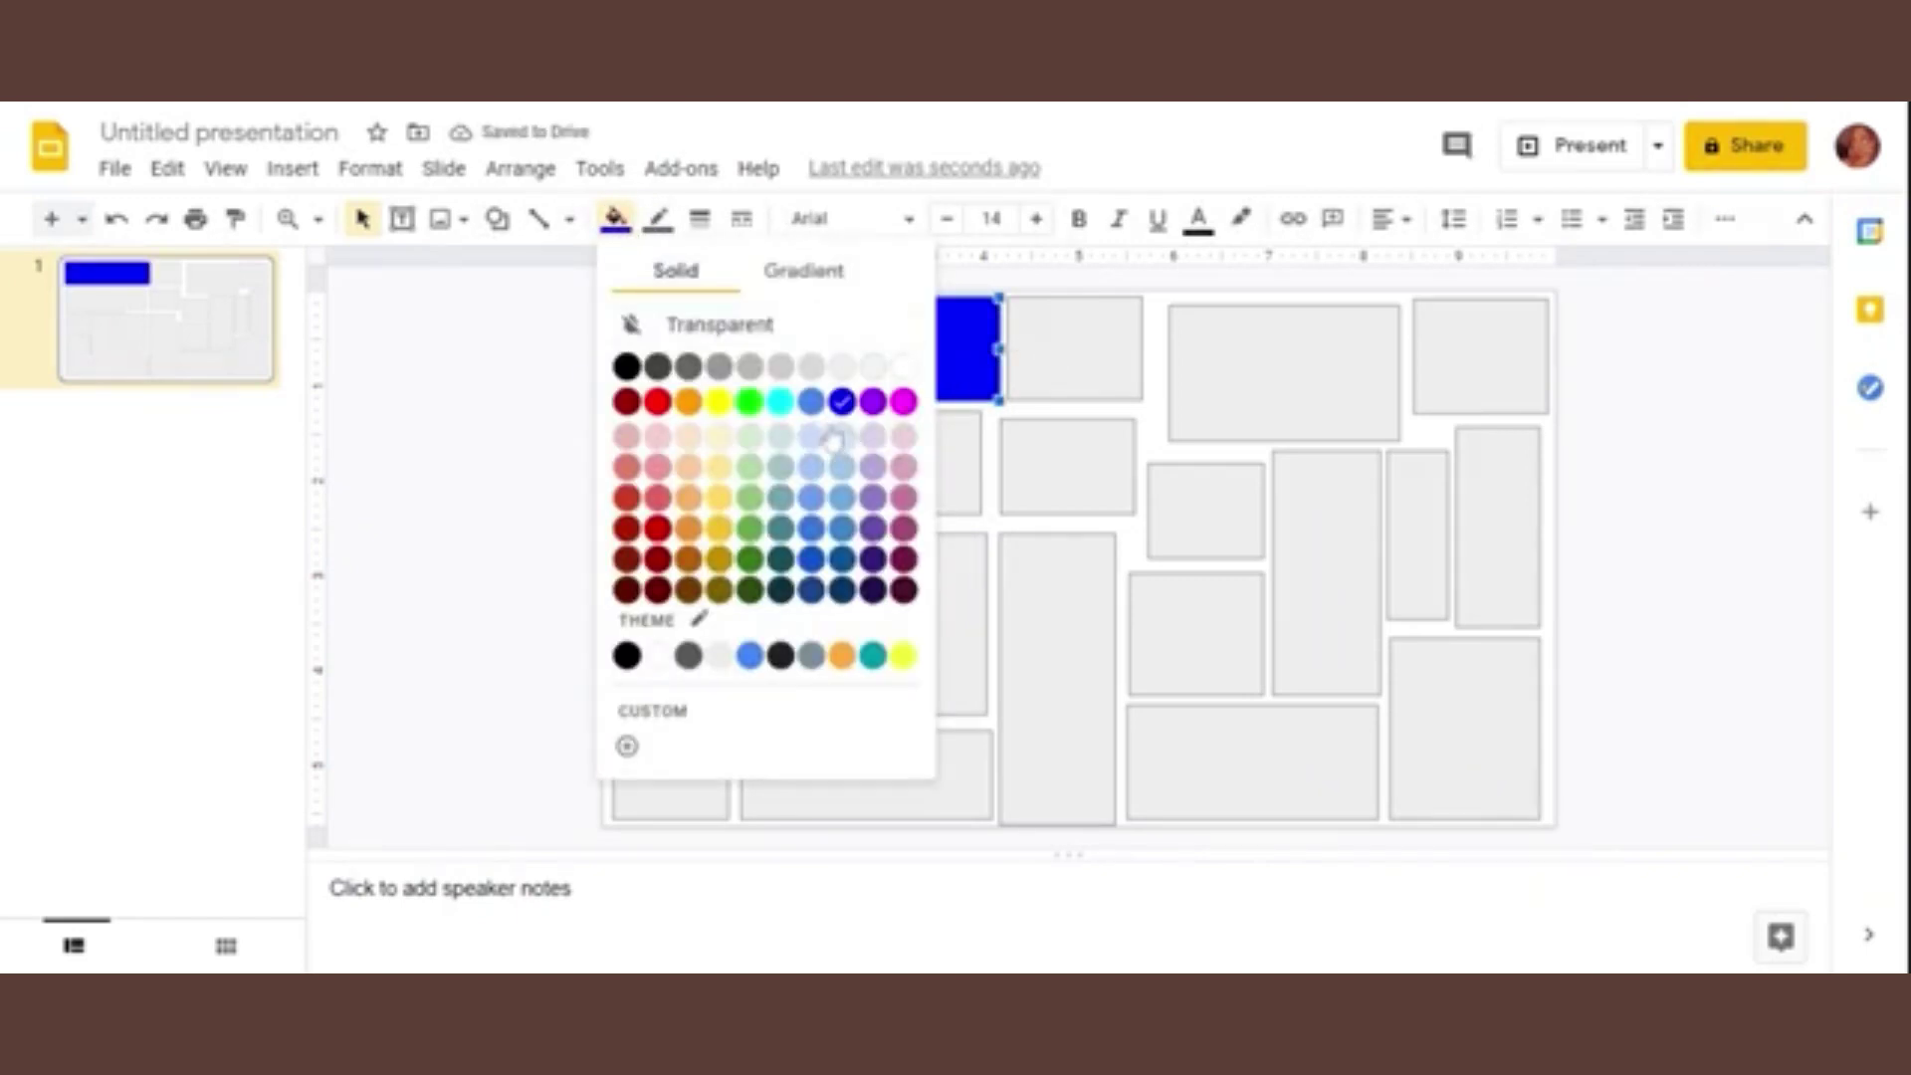
{"action": "left_click", "coordinate": [812, 403]}
Step: Fill the second top rectangle dark red and the wide rectangle below the blue one light pink
{"action": "left_click", "coordinate": [1082, 343]}
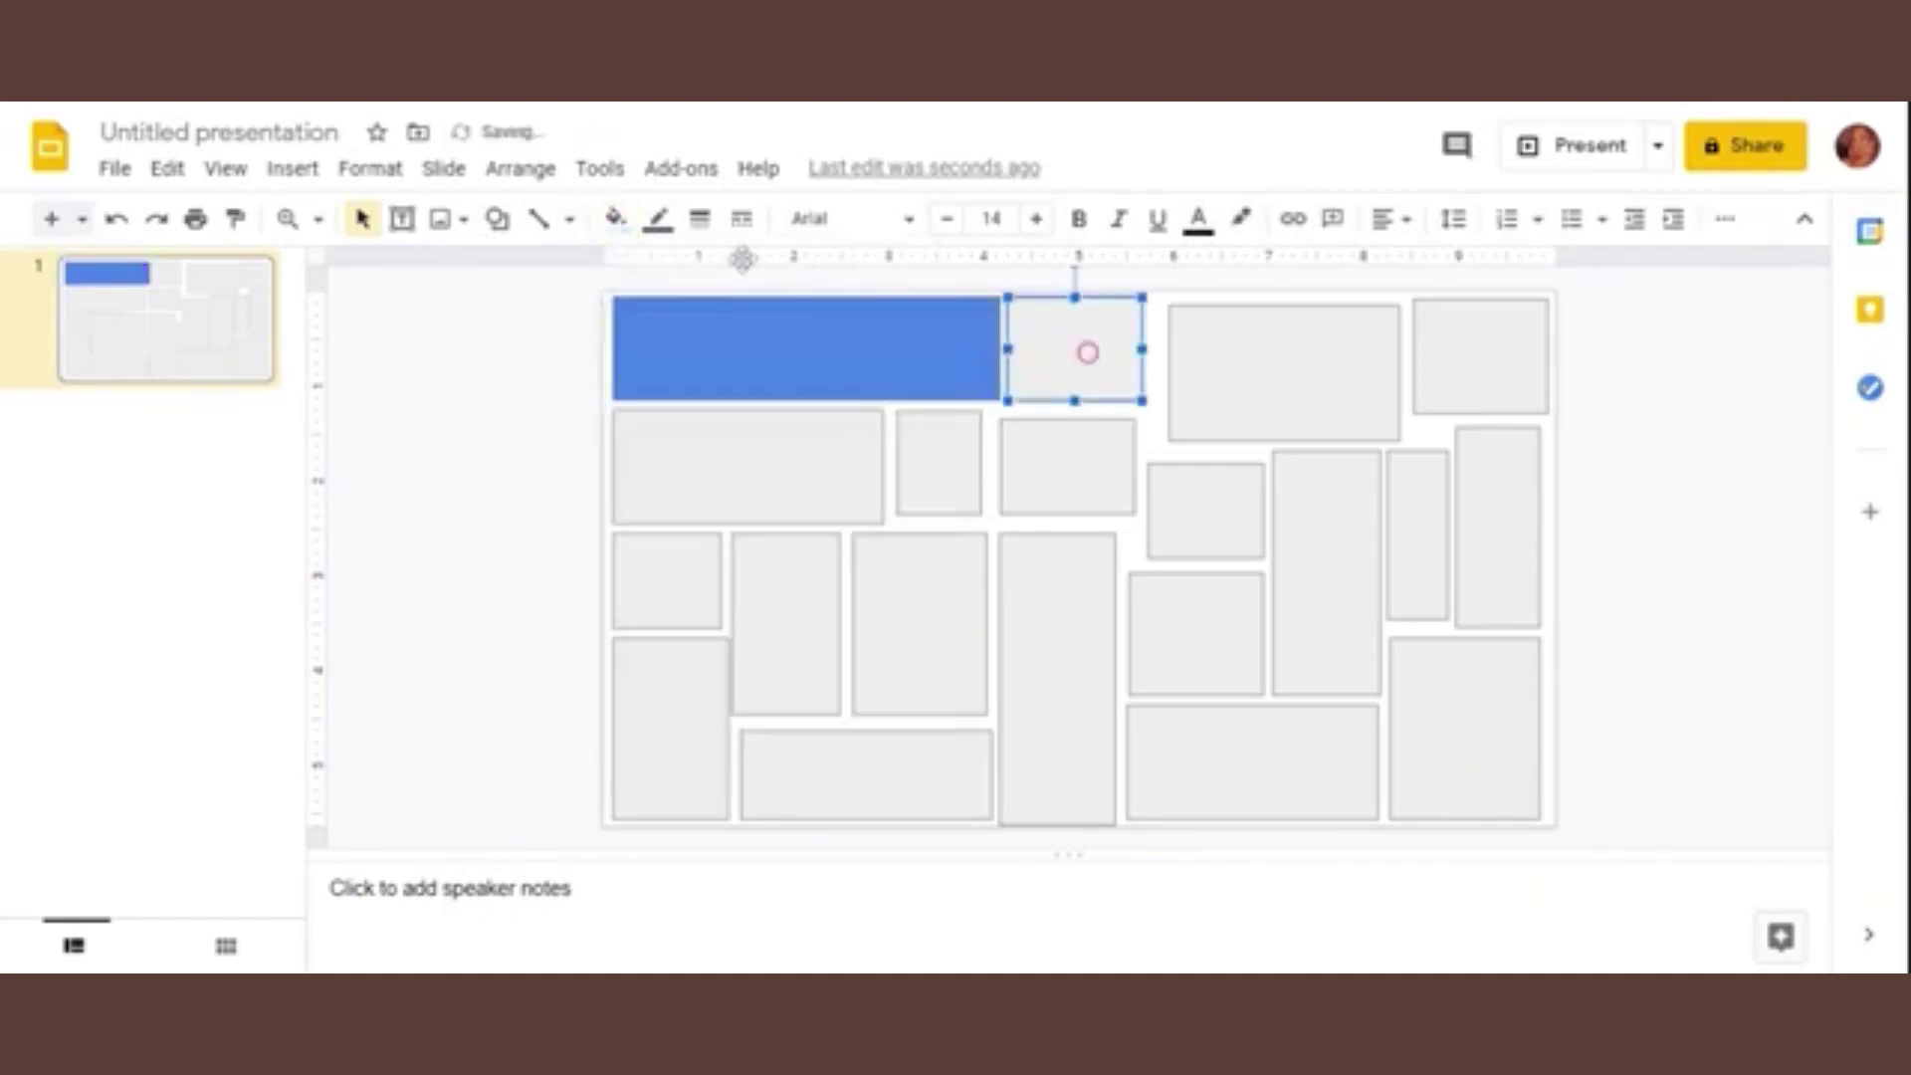
{"action": "left_click", "coordinate": [614, 219]}
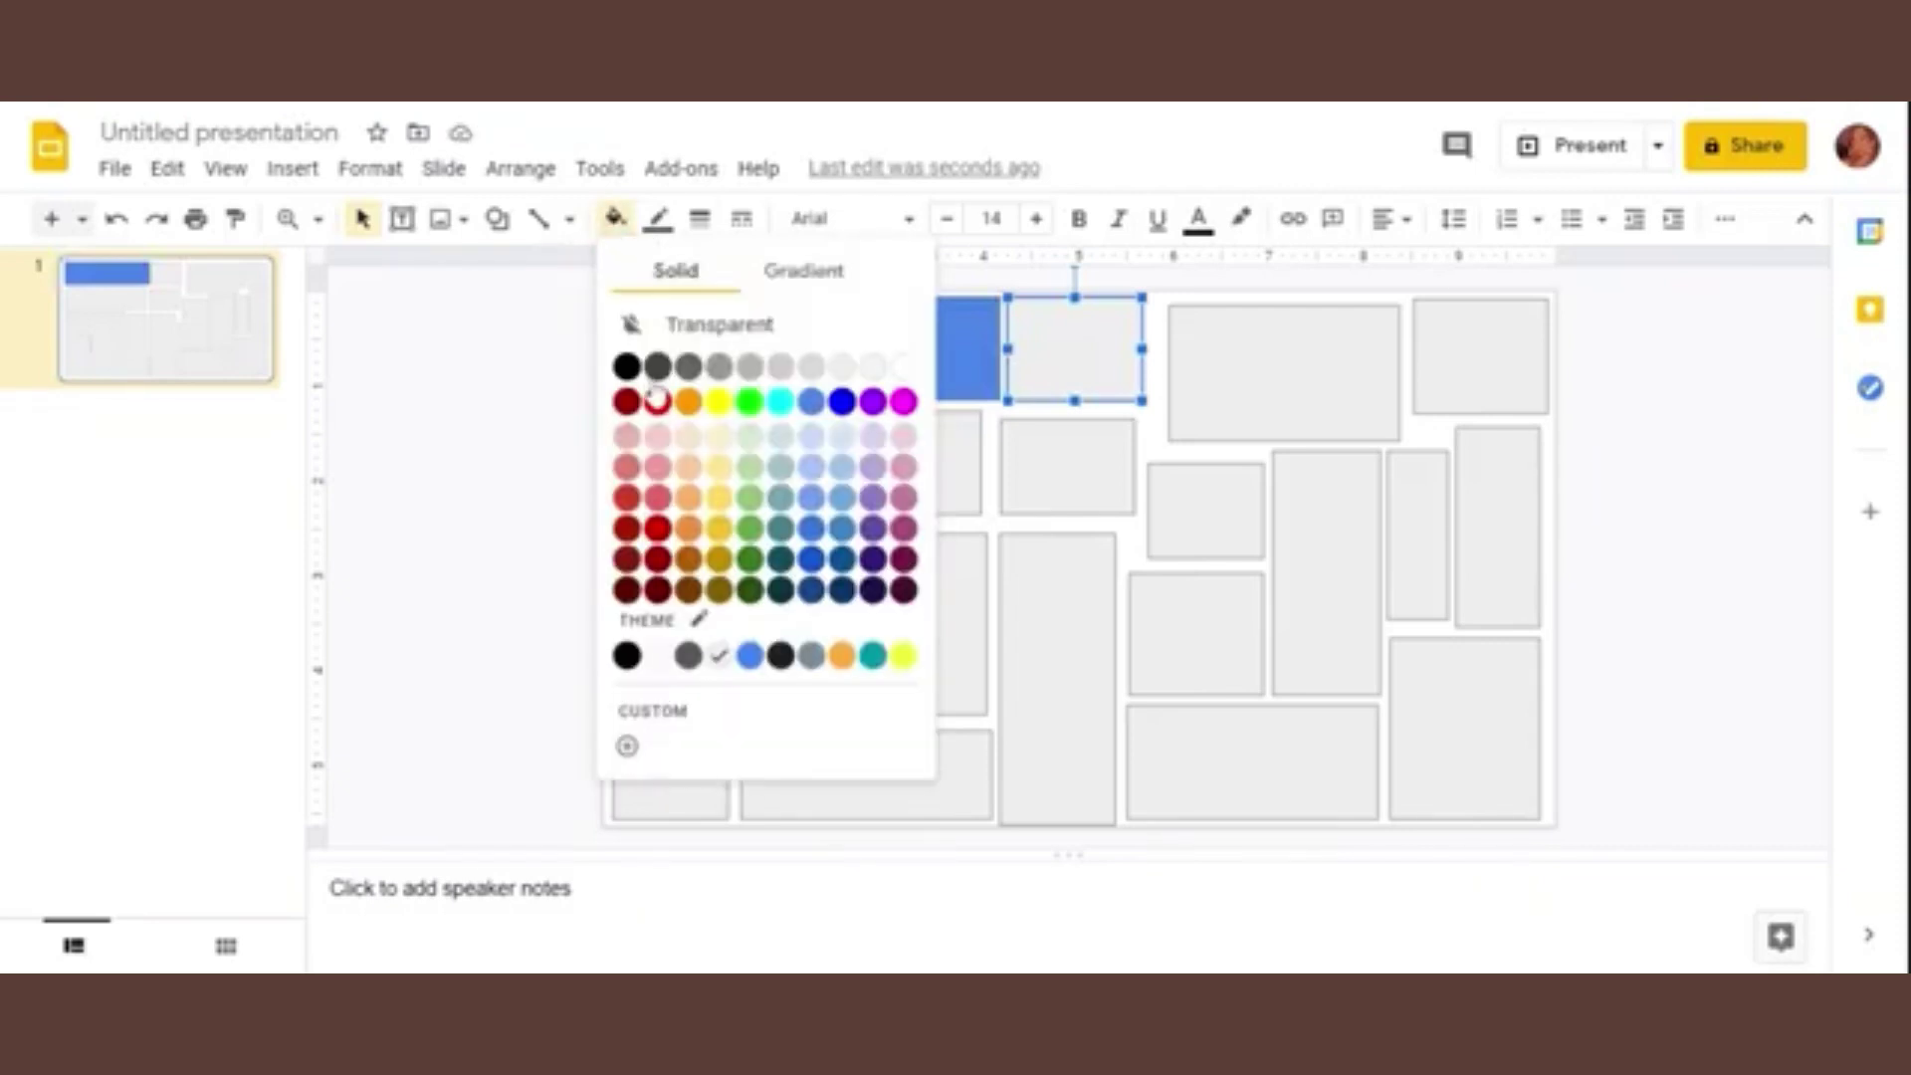
{"action": "left_click", "coordinate": [642, 546]}
{"action": "left_click", "coordinate": [756, 469]}
{"action": "left_click", "coordinate": [617, 220]}
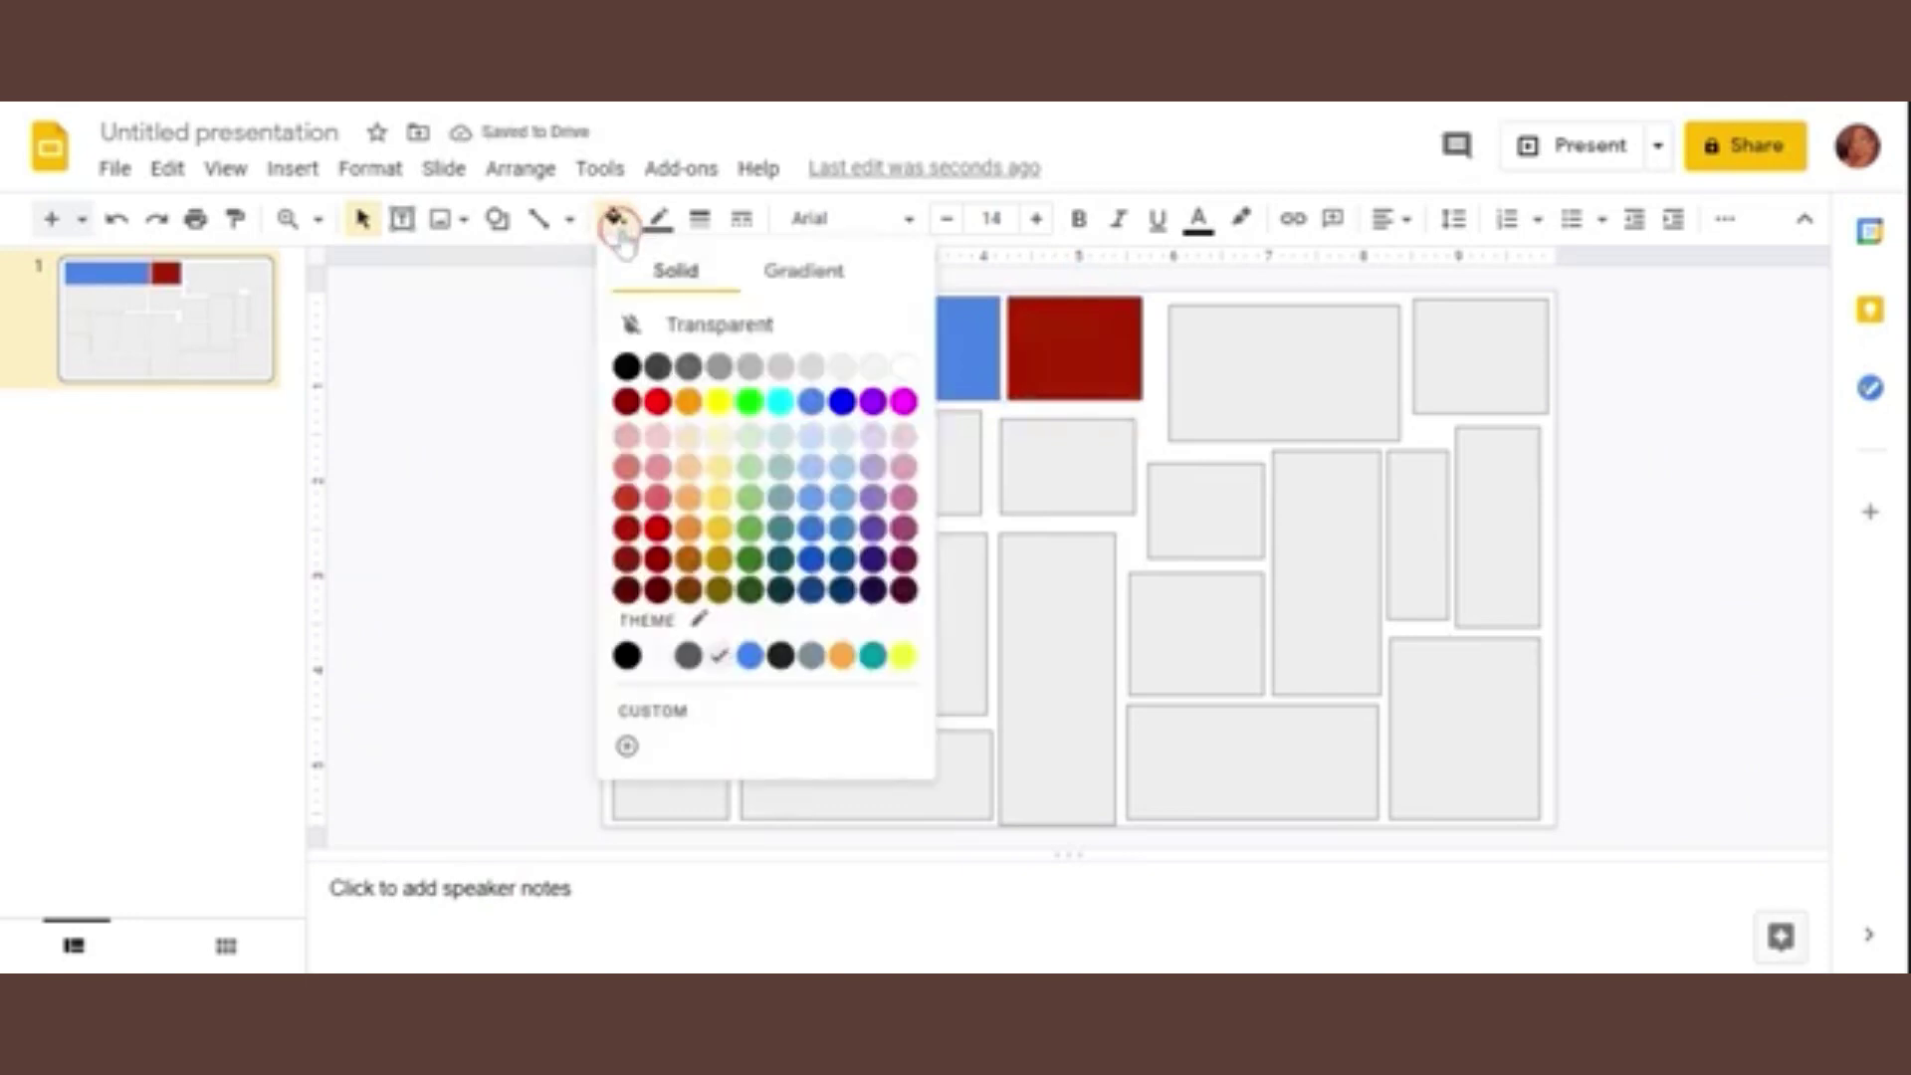
{"action": "left_click", "coordinate": [626, 436]}
Step: Fill the small square beside the pink rectangle magenta and the large top-right rectangle light green
{"action": "left_click", "coordinate": [941, 481]}
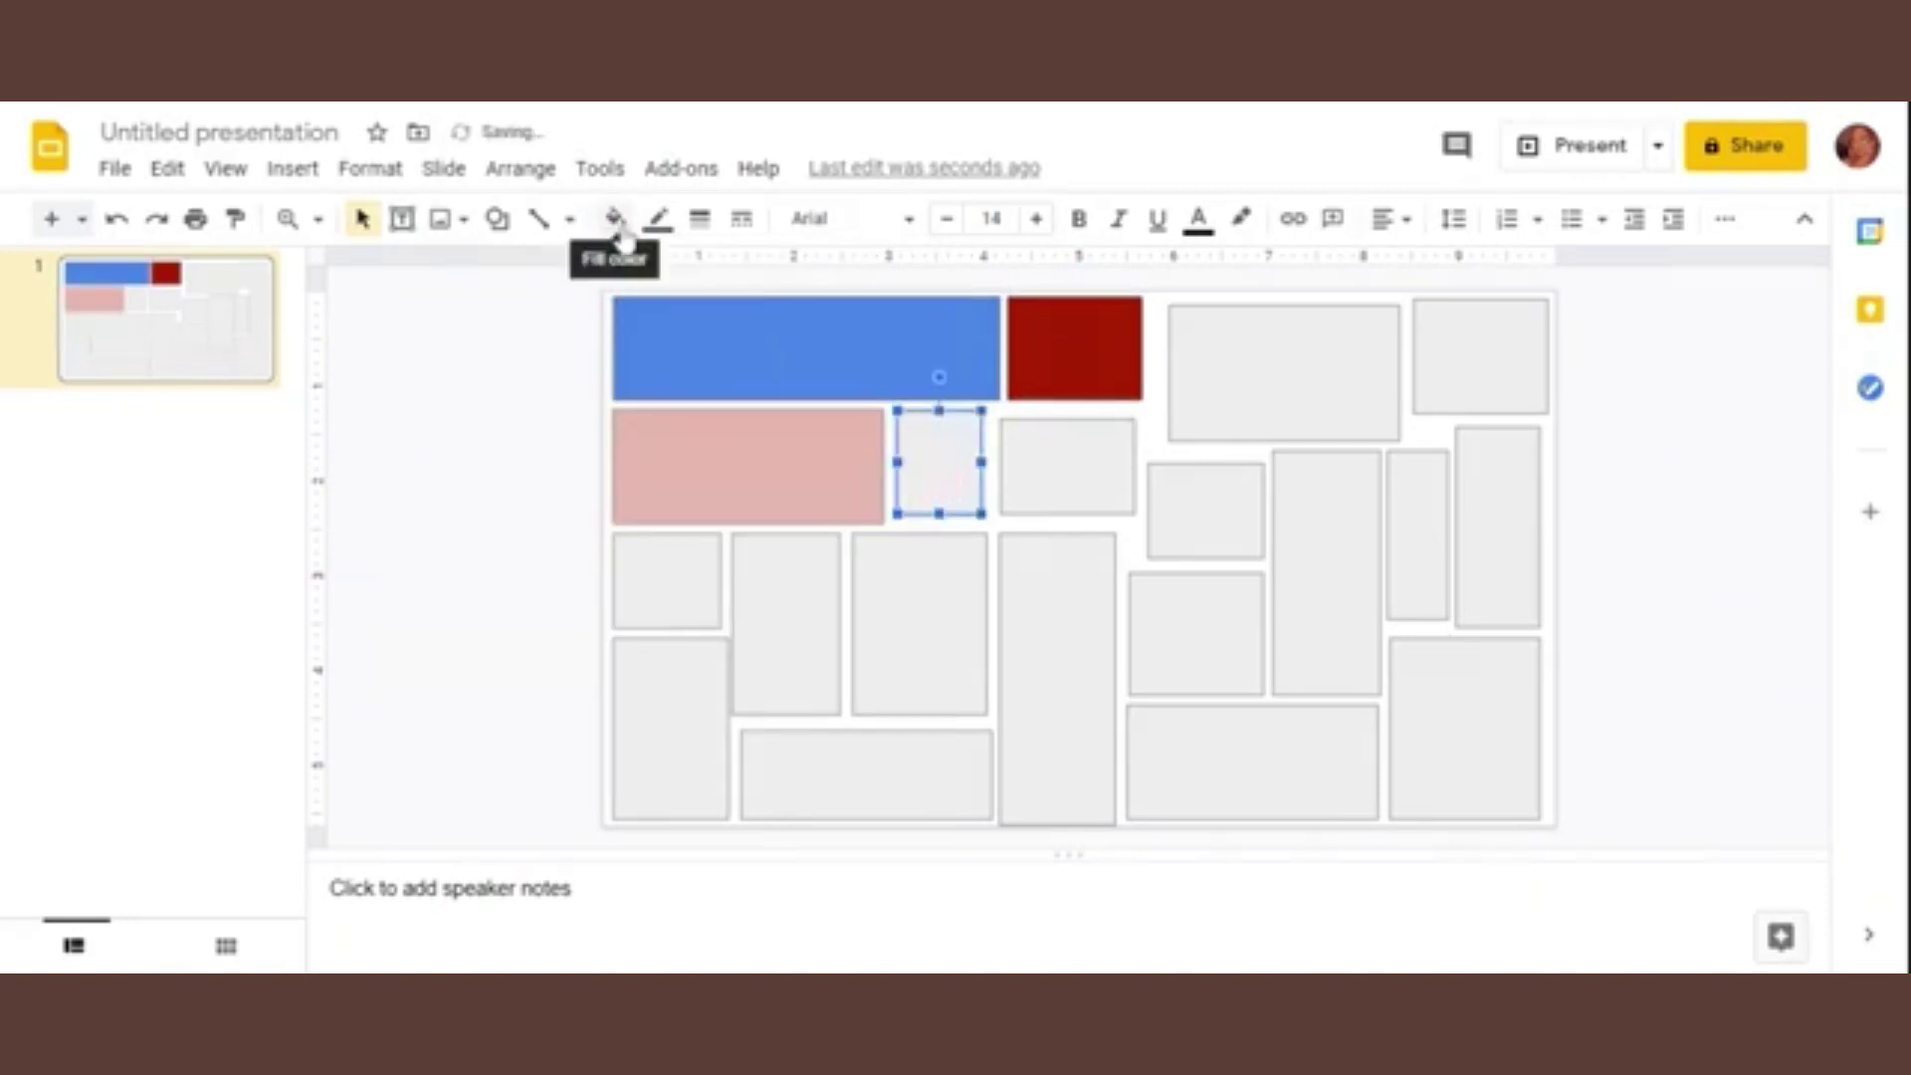
{"action": "left_click", "coordinate": [615, 221]}
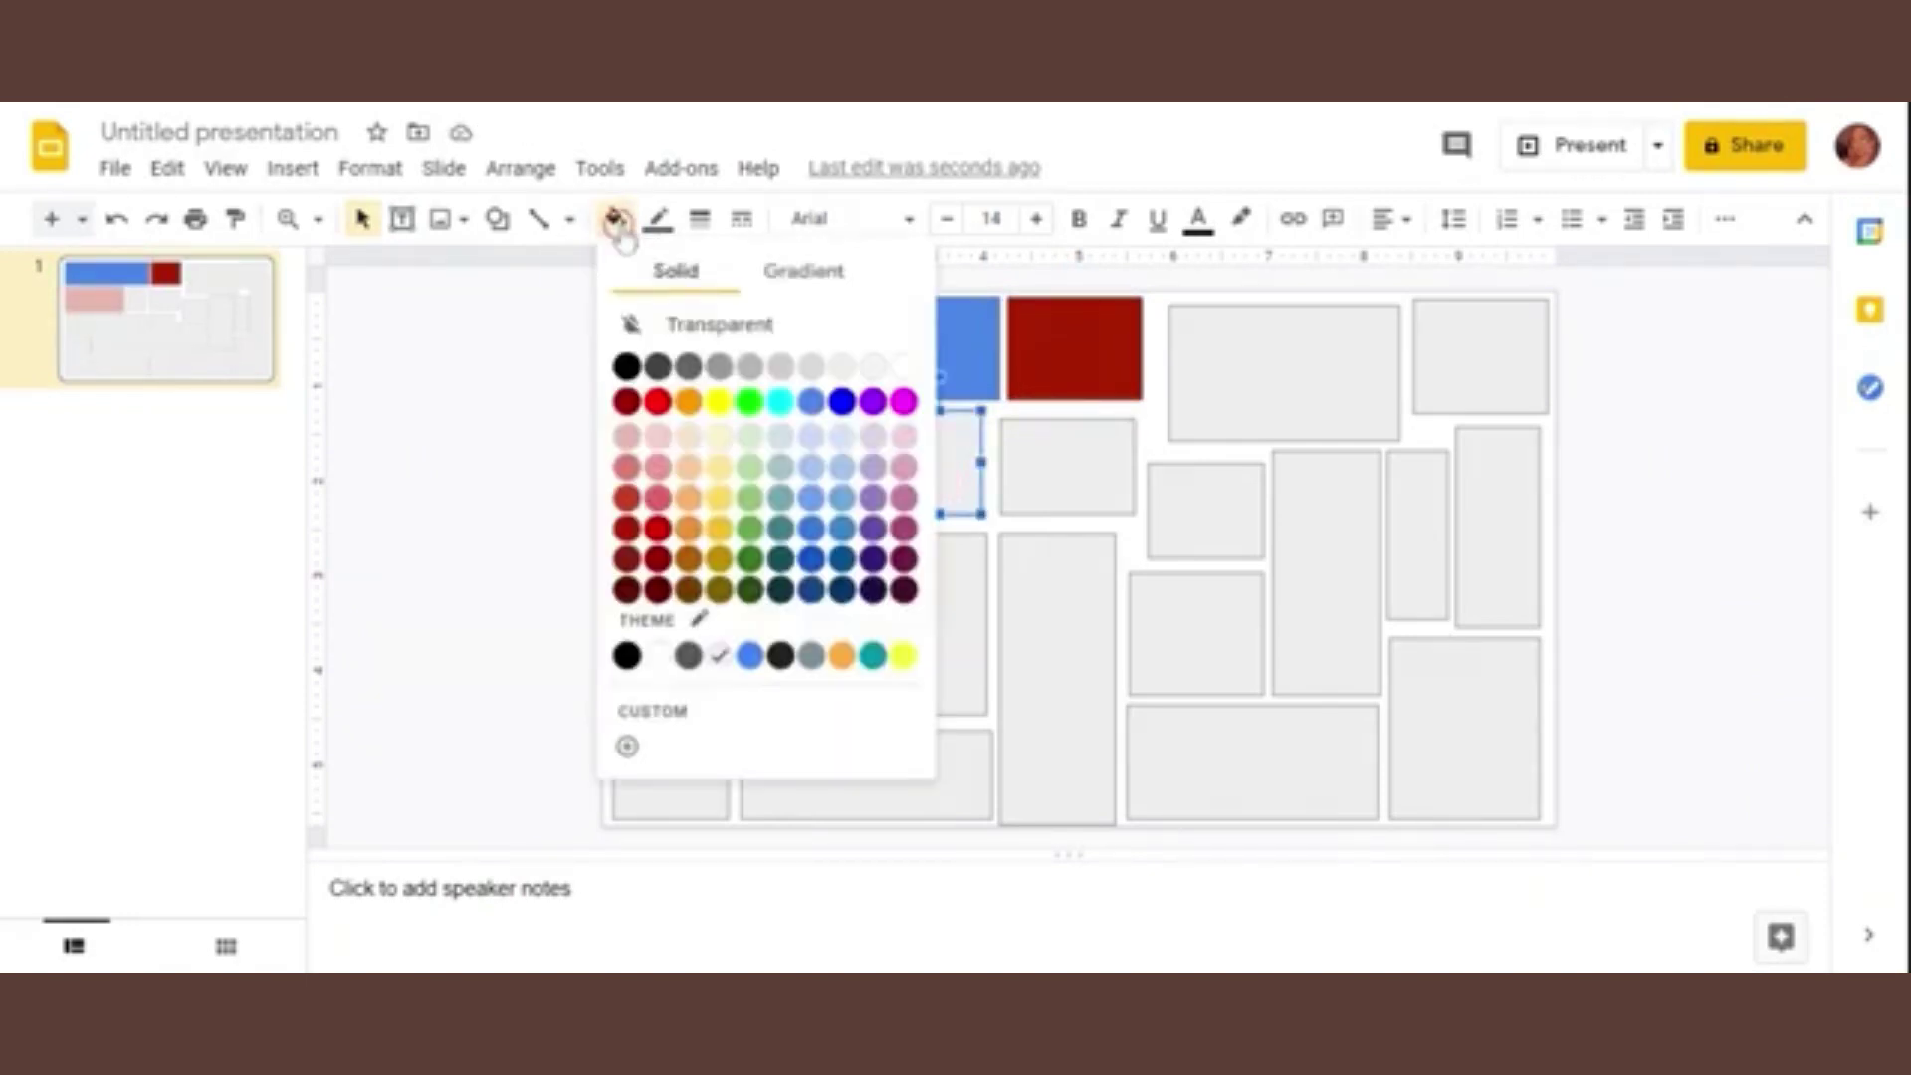
{"action": "left_click", "coordinate": [906, 496]}
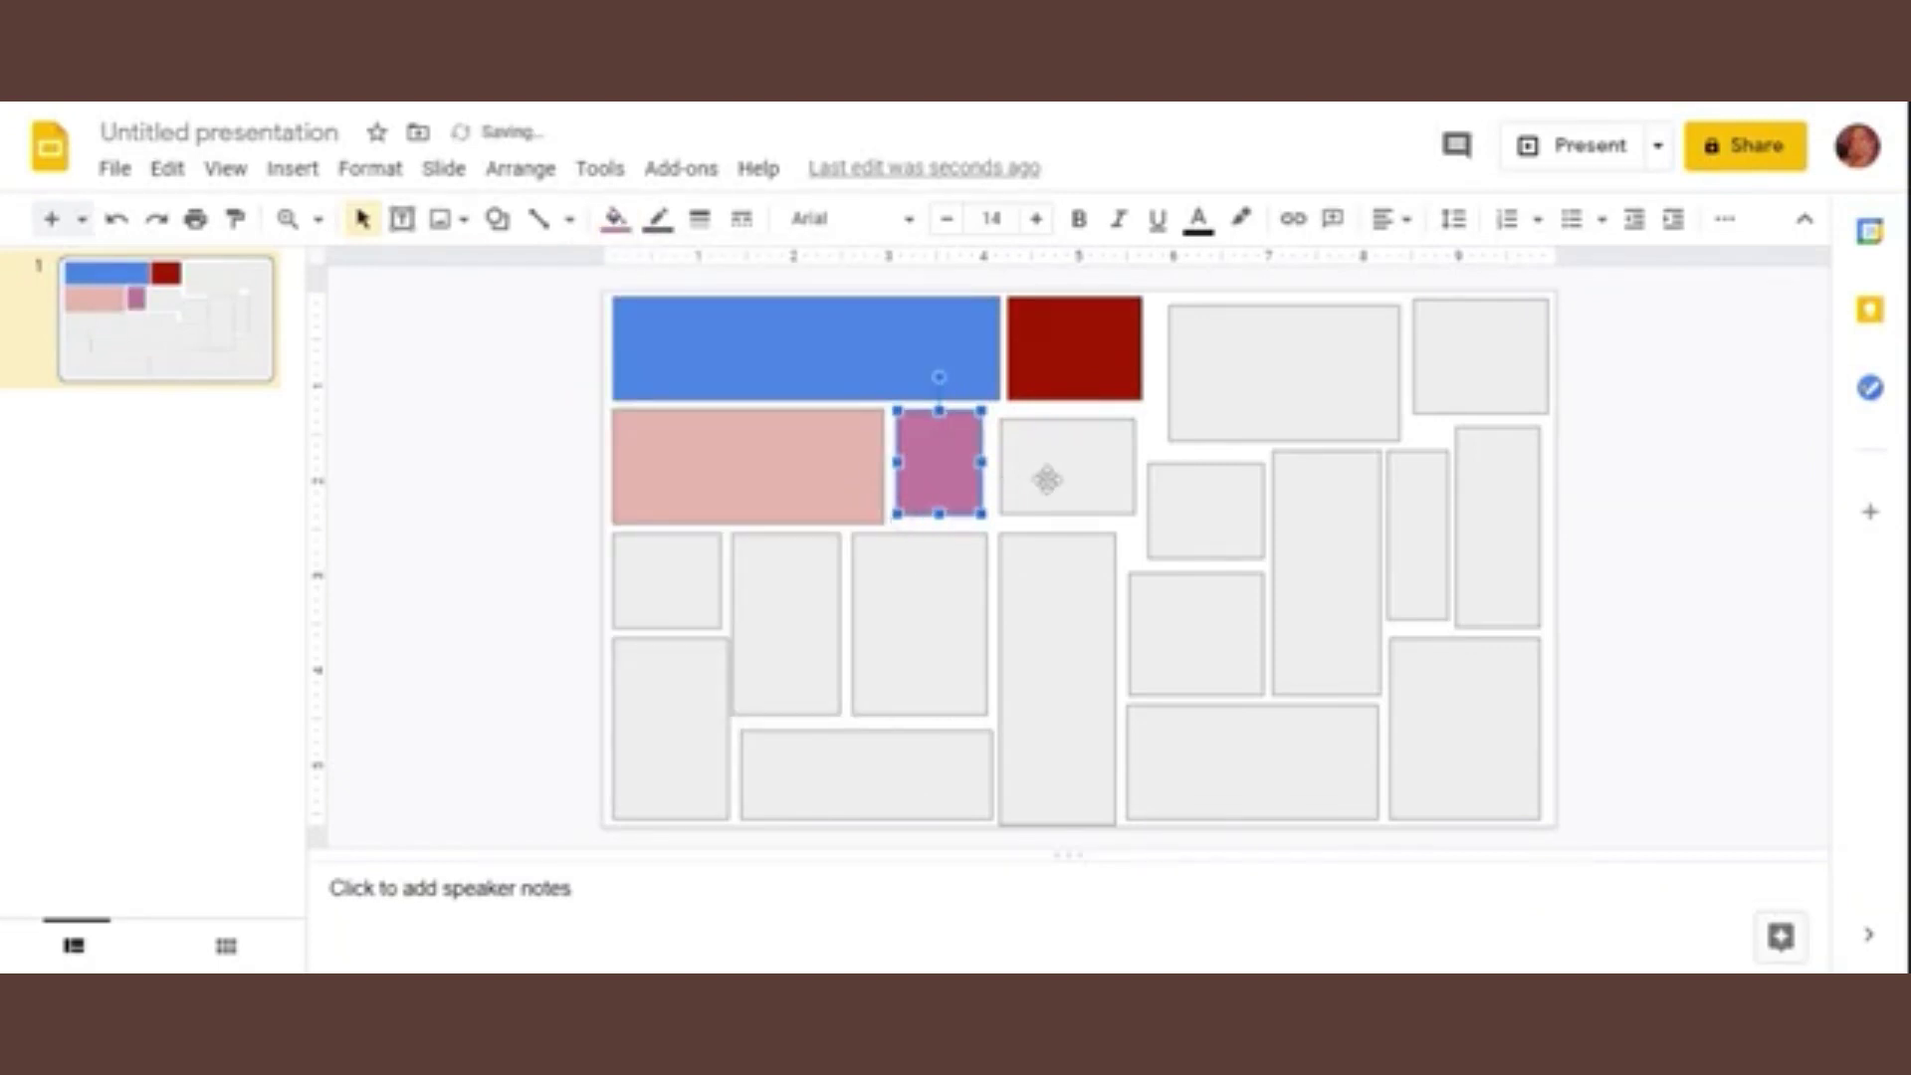
{"action": "left_click", "coordinate": [1234, 391]}
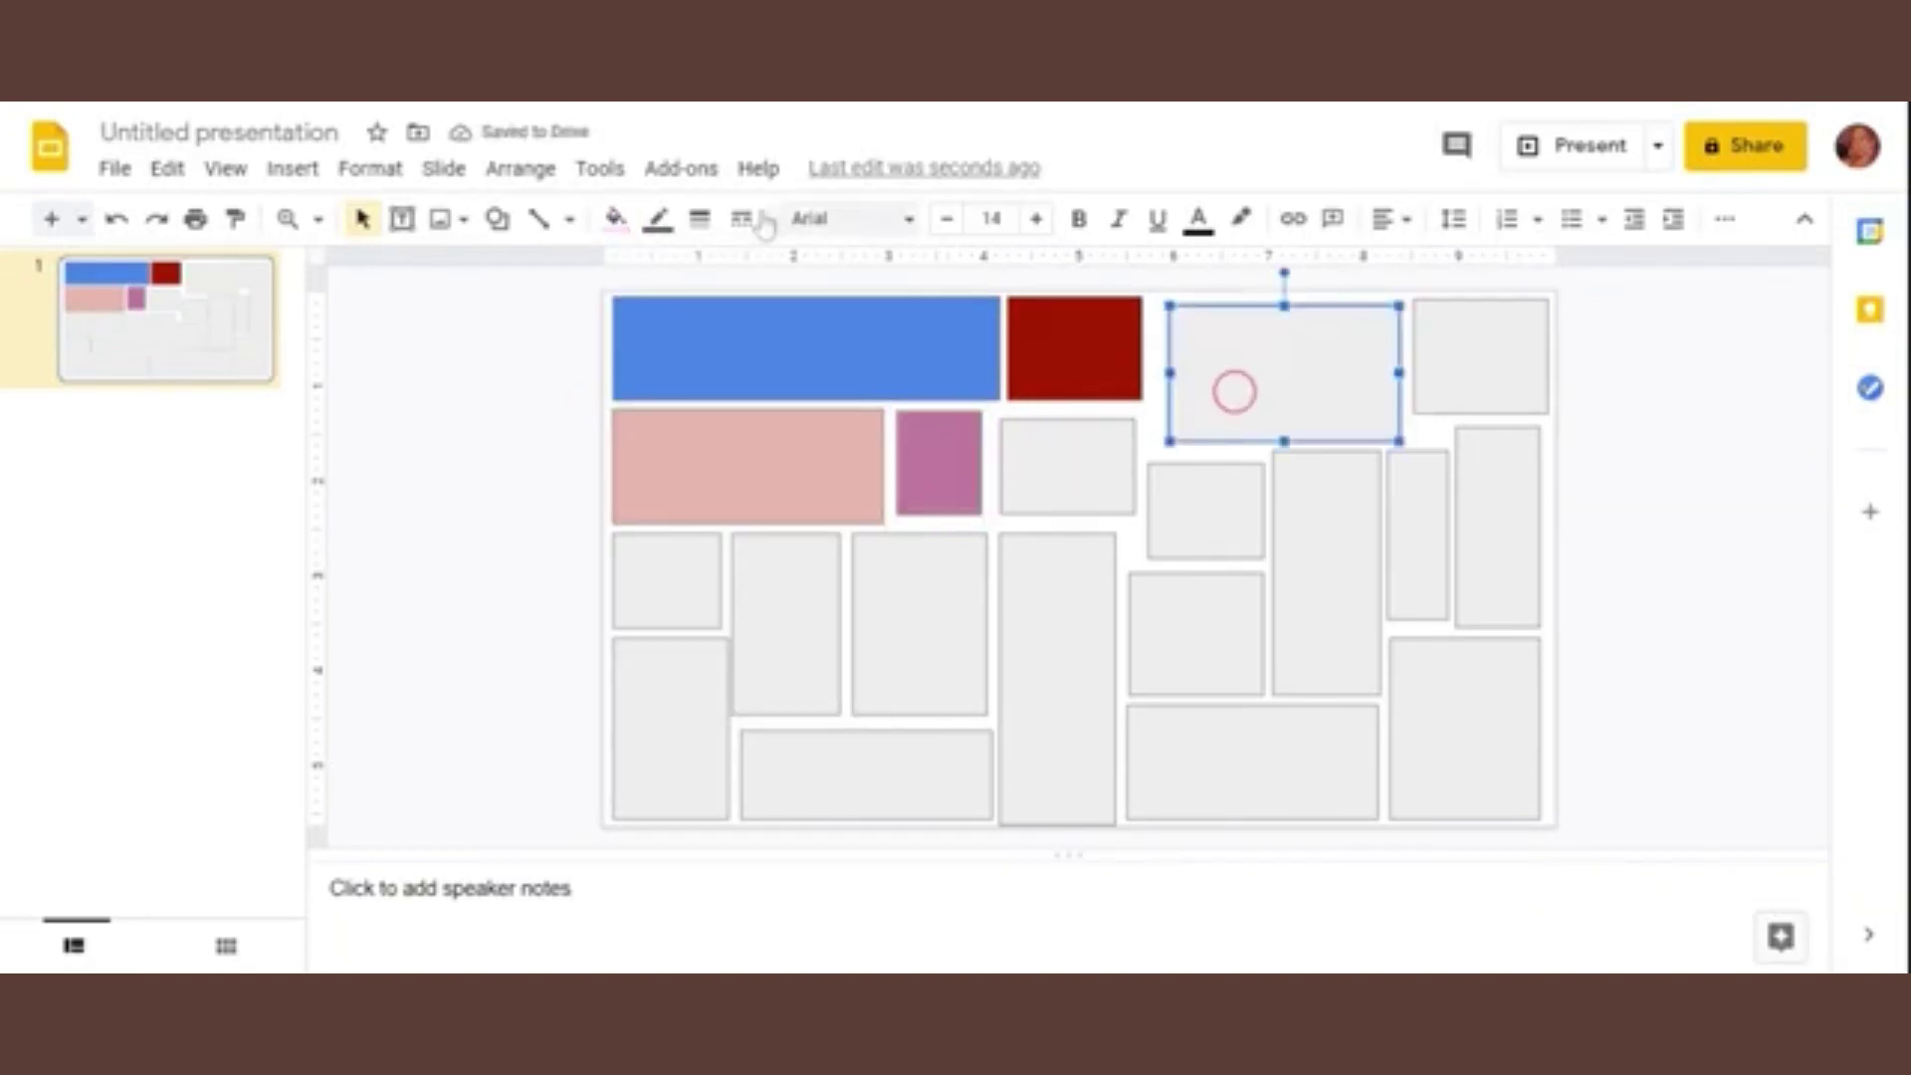
{"action": "left_click", "coordinate": [615, 219]}
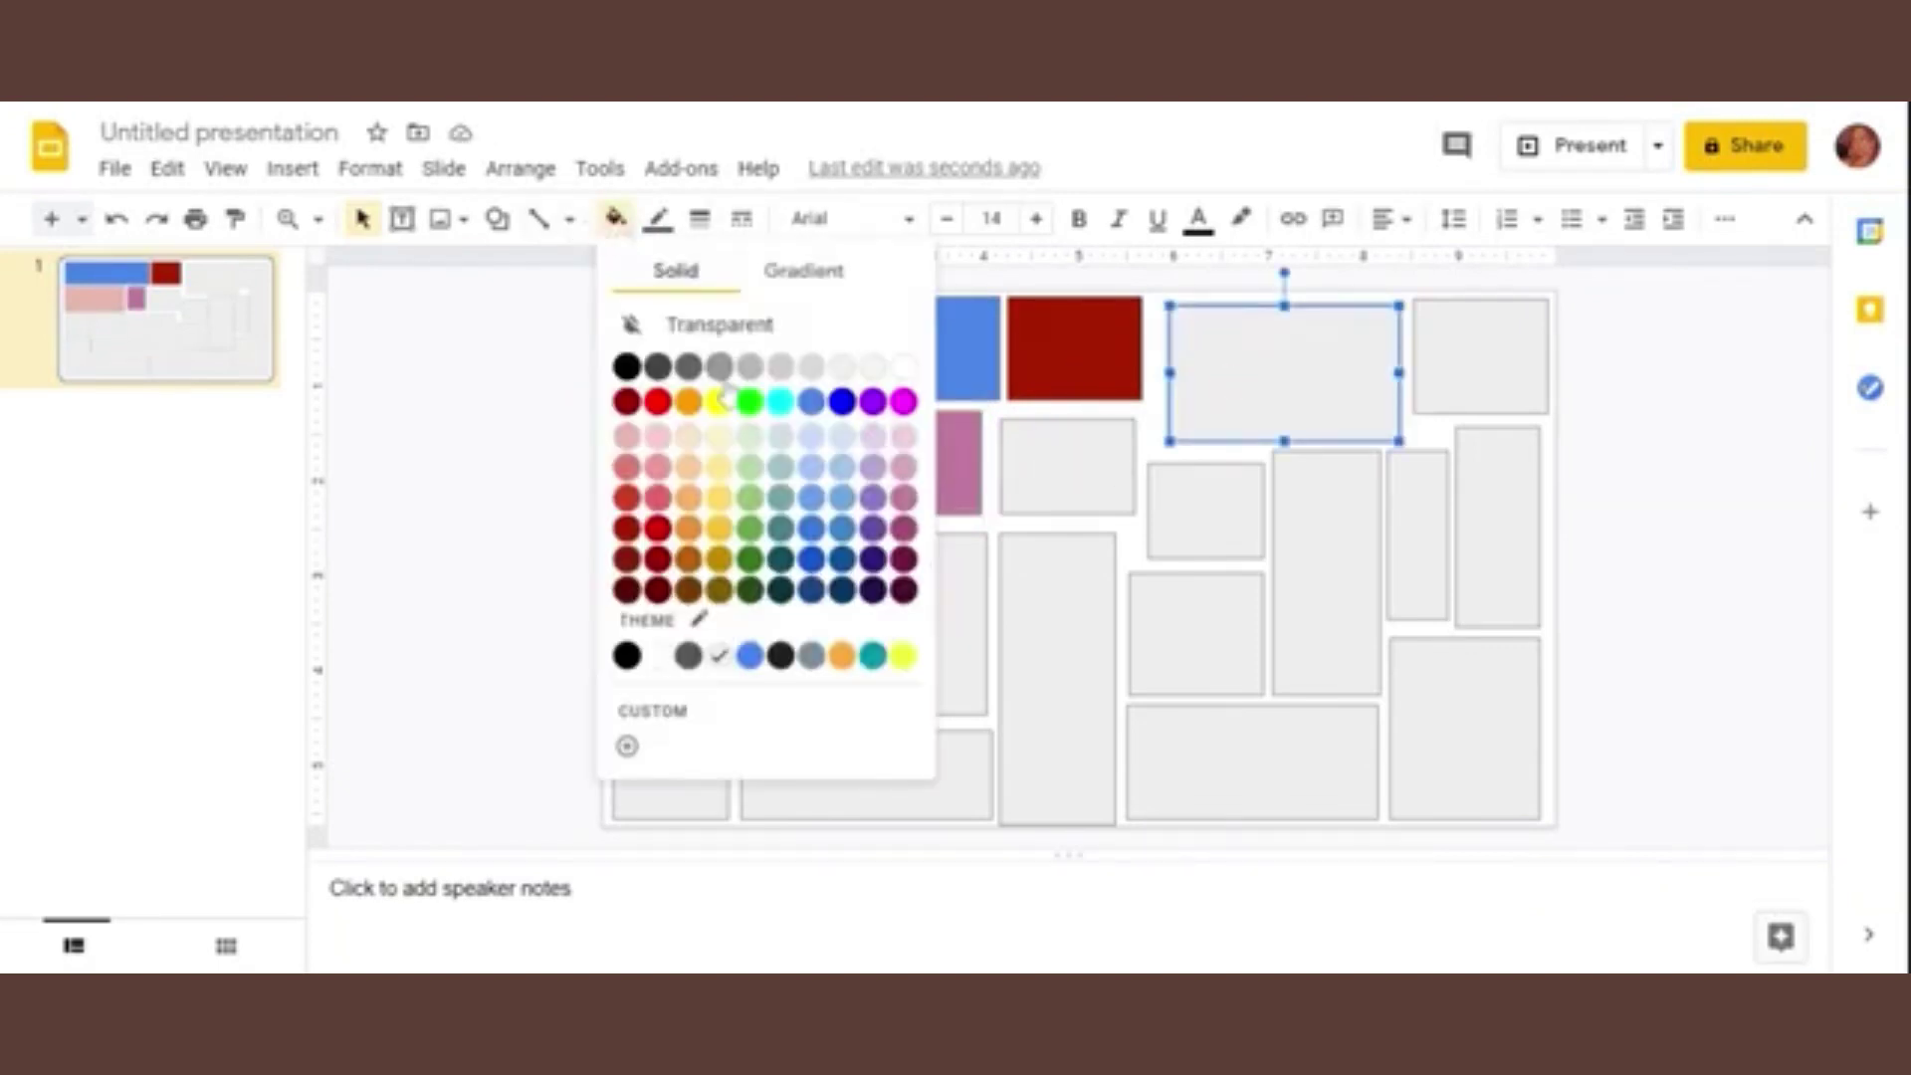
{"action": "left_click", "coordinate": [753, 464]}
Step: Fill the wide bottom rectangle light purple and the bottom-right rectangle light green
{"action": "left_click", "coordinate": [1230, 738]}
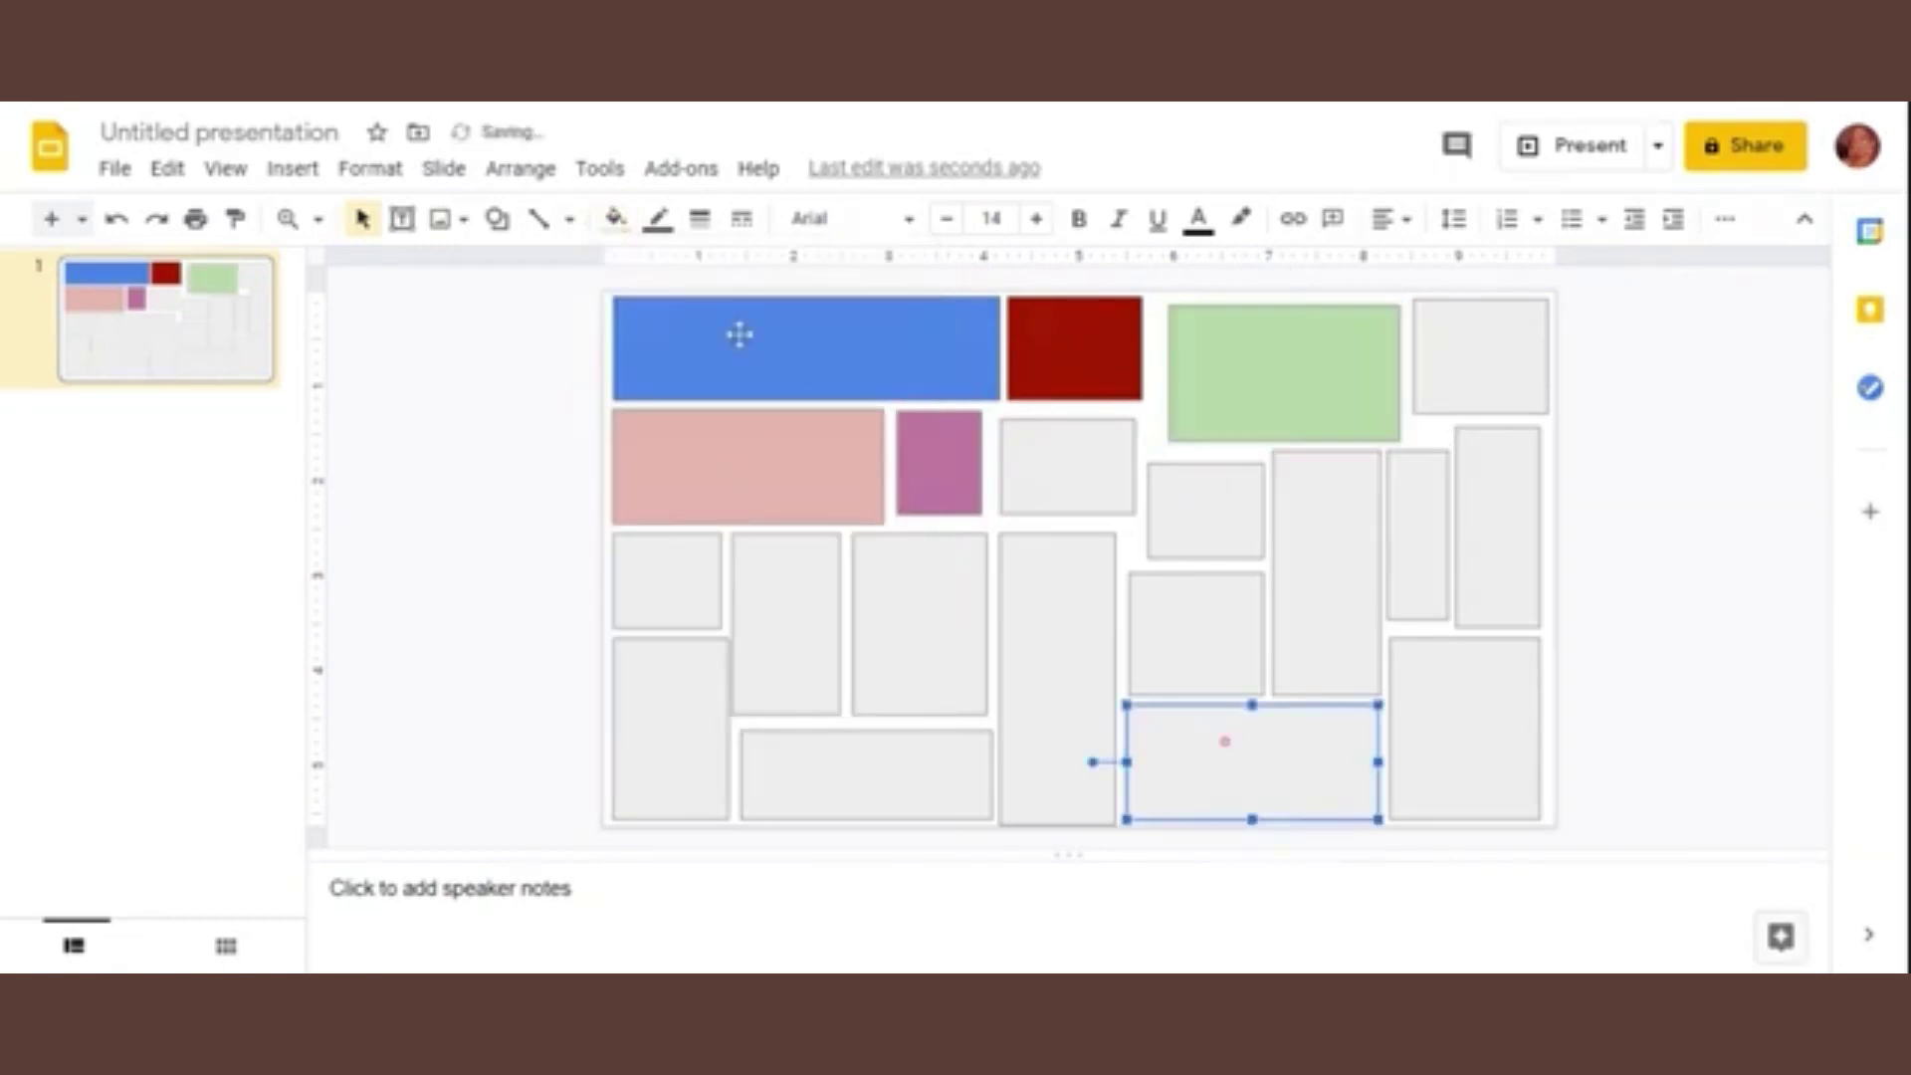
{"action": "left_click", "coordinate": [615, 219]}
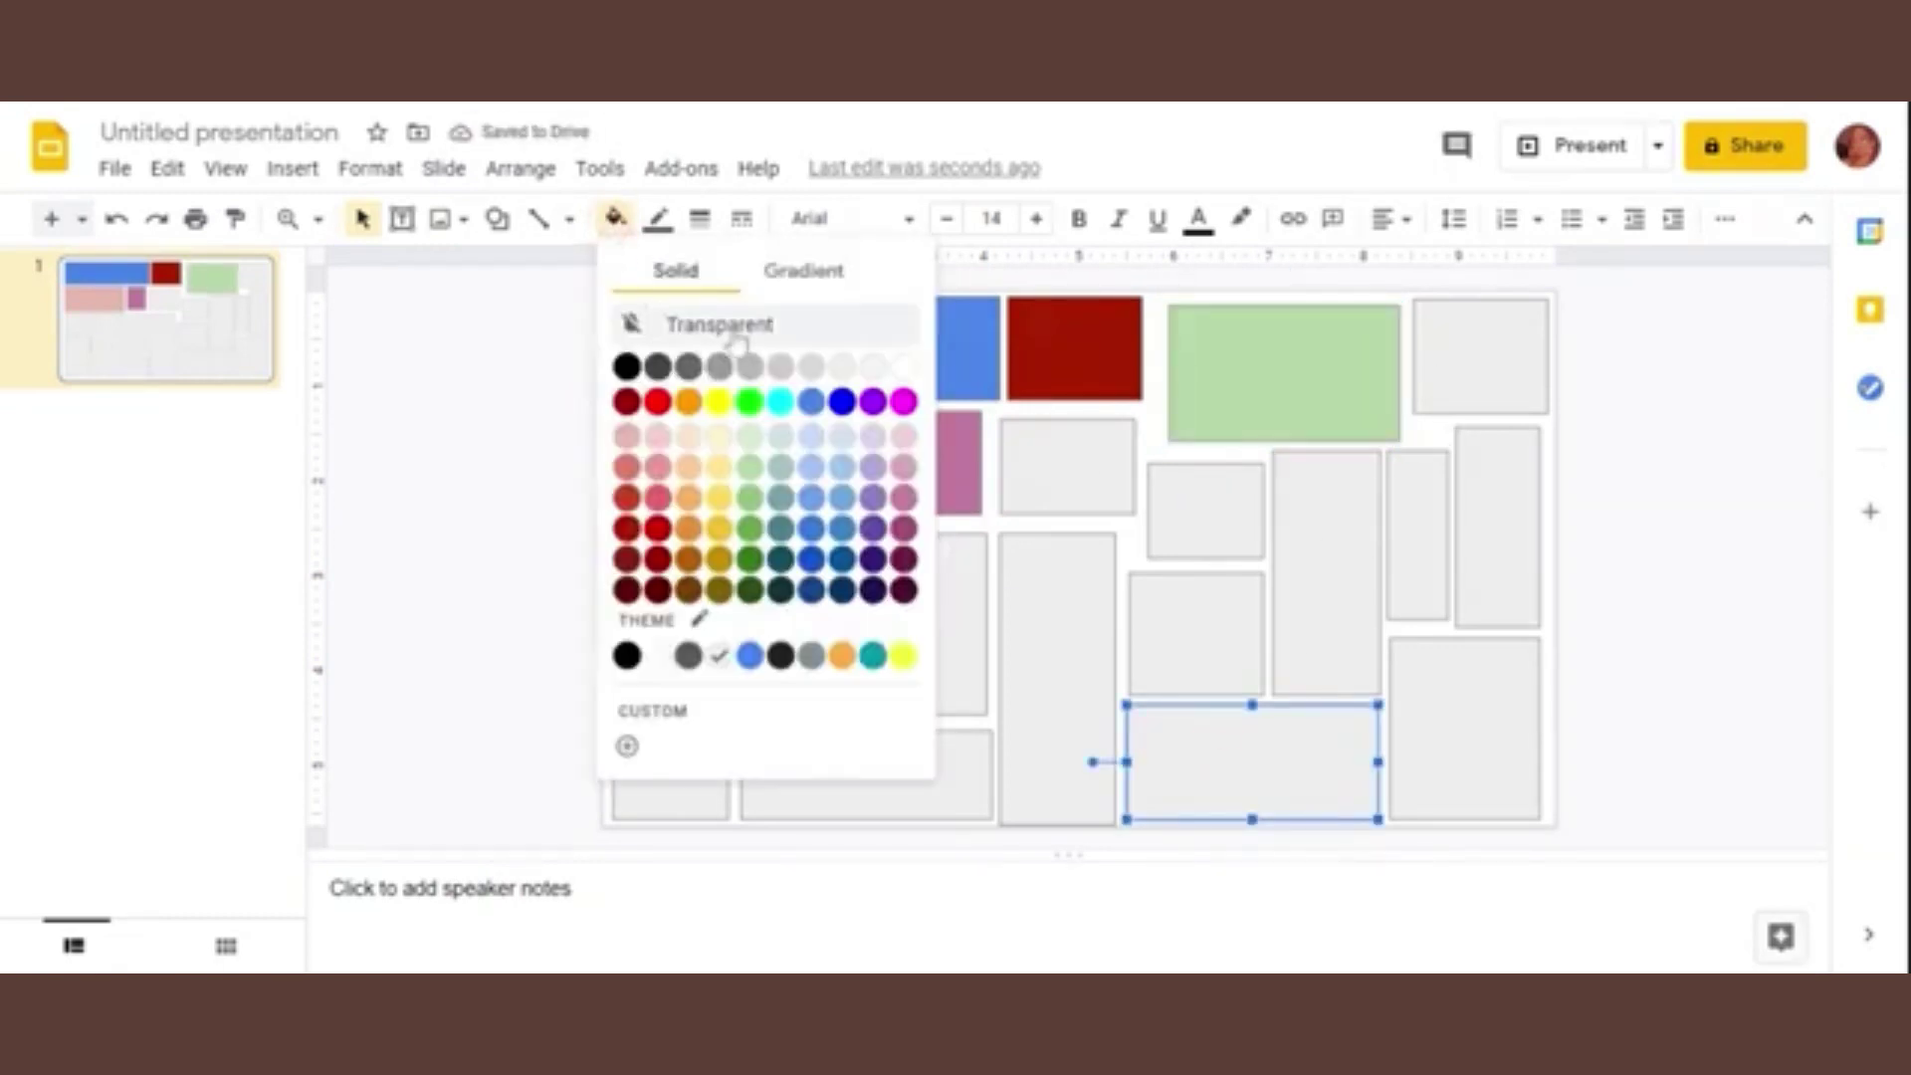
{"action": "left_click", "coordinate": [874, 439]}
{"action": "left_click", "coordinate": [1454, 737]}
{"action": "left_click", "coordinate": [615, 219]}
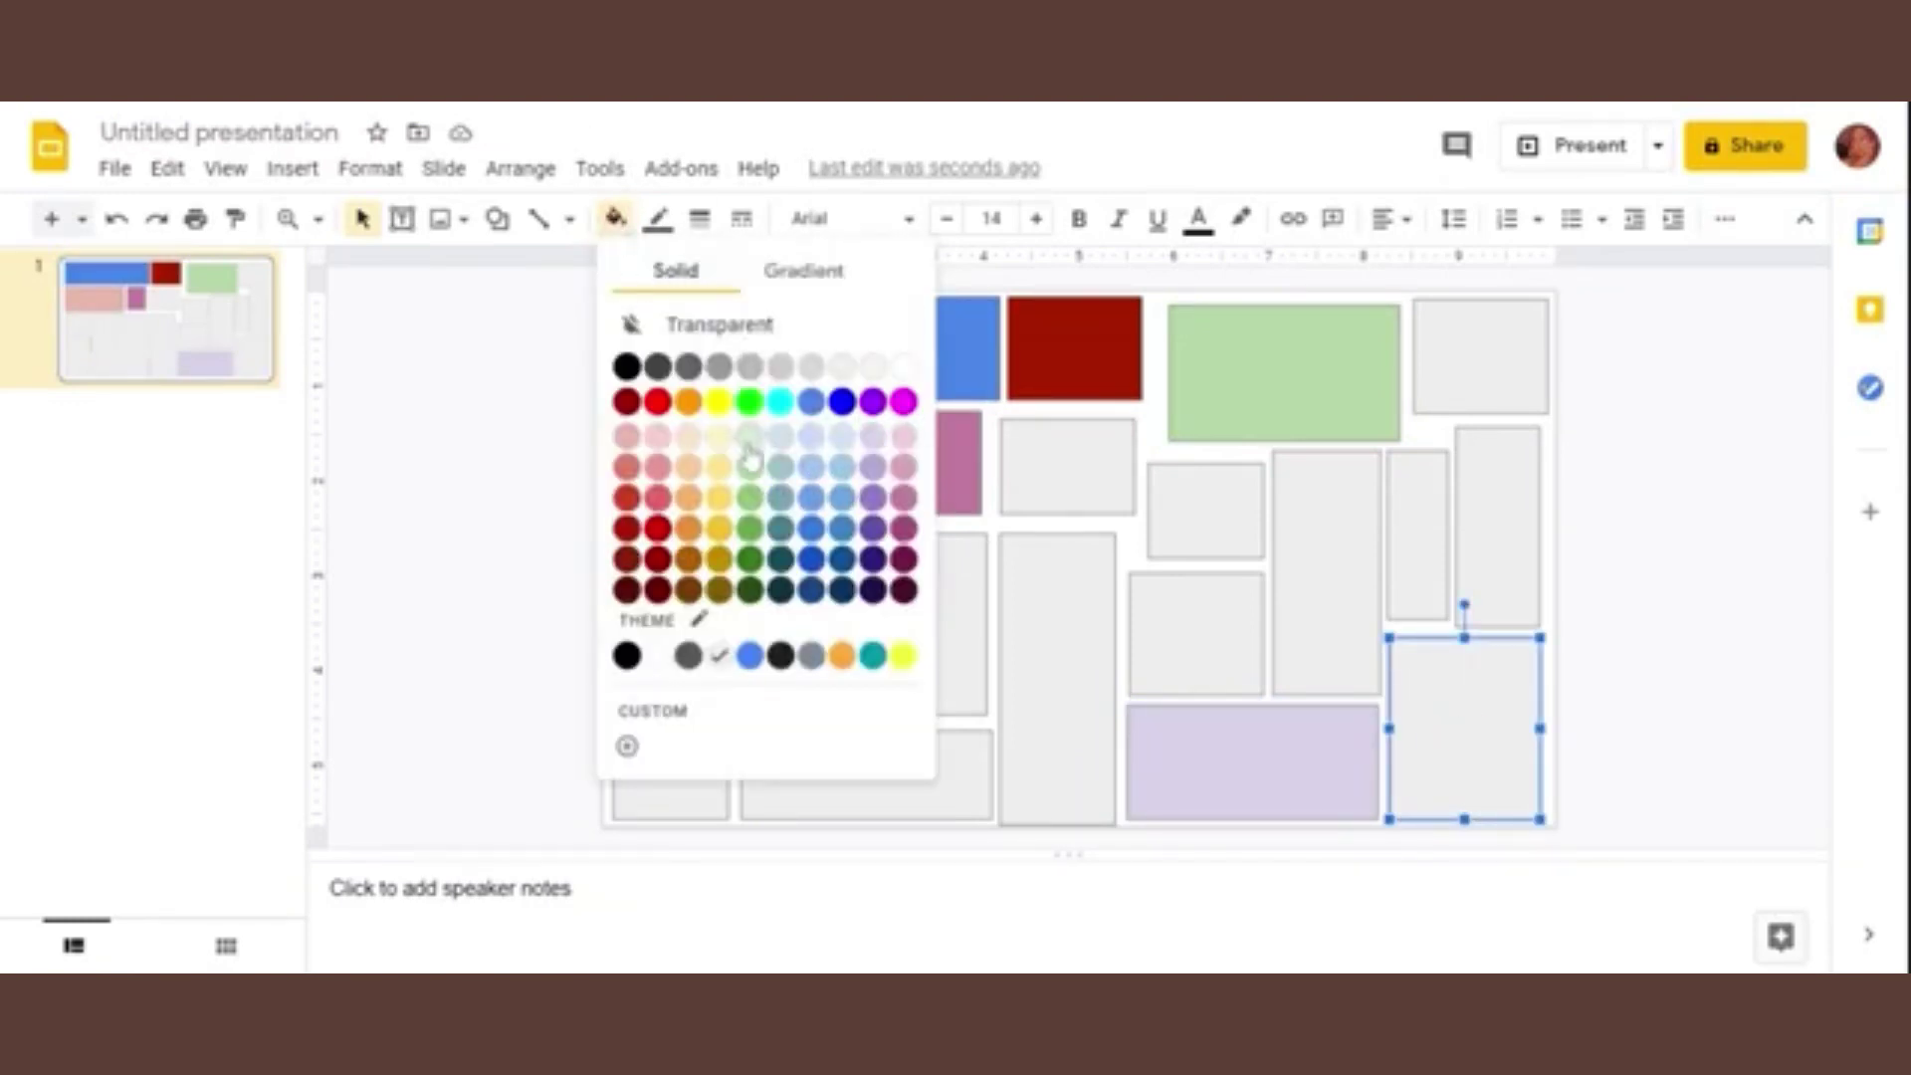
{"action": "left_click", "coordinate": [751, 466]}
Step: Fill the tall second-column rectangle light green and the lower-left rectangle a darker light blue
{"action": "left_click", "coordinate": [771, 658]}
{"action": "left_click", "coordinate": [615, 219]}
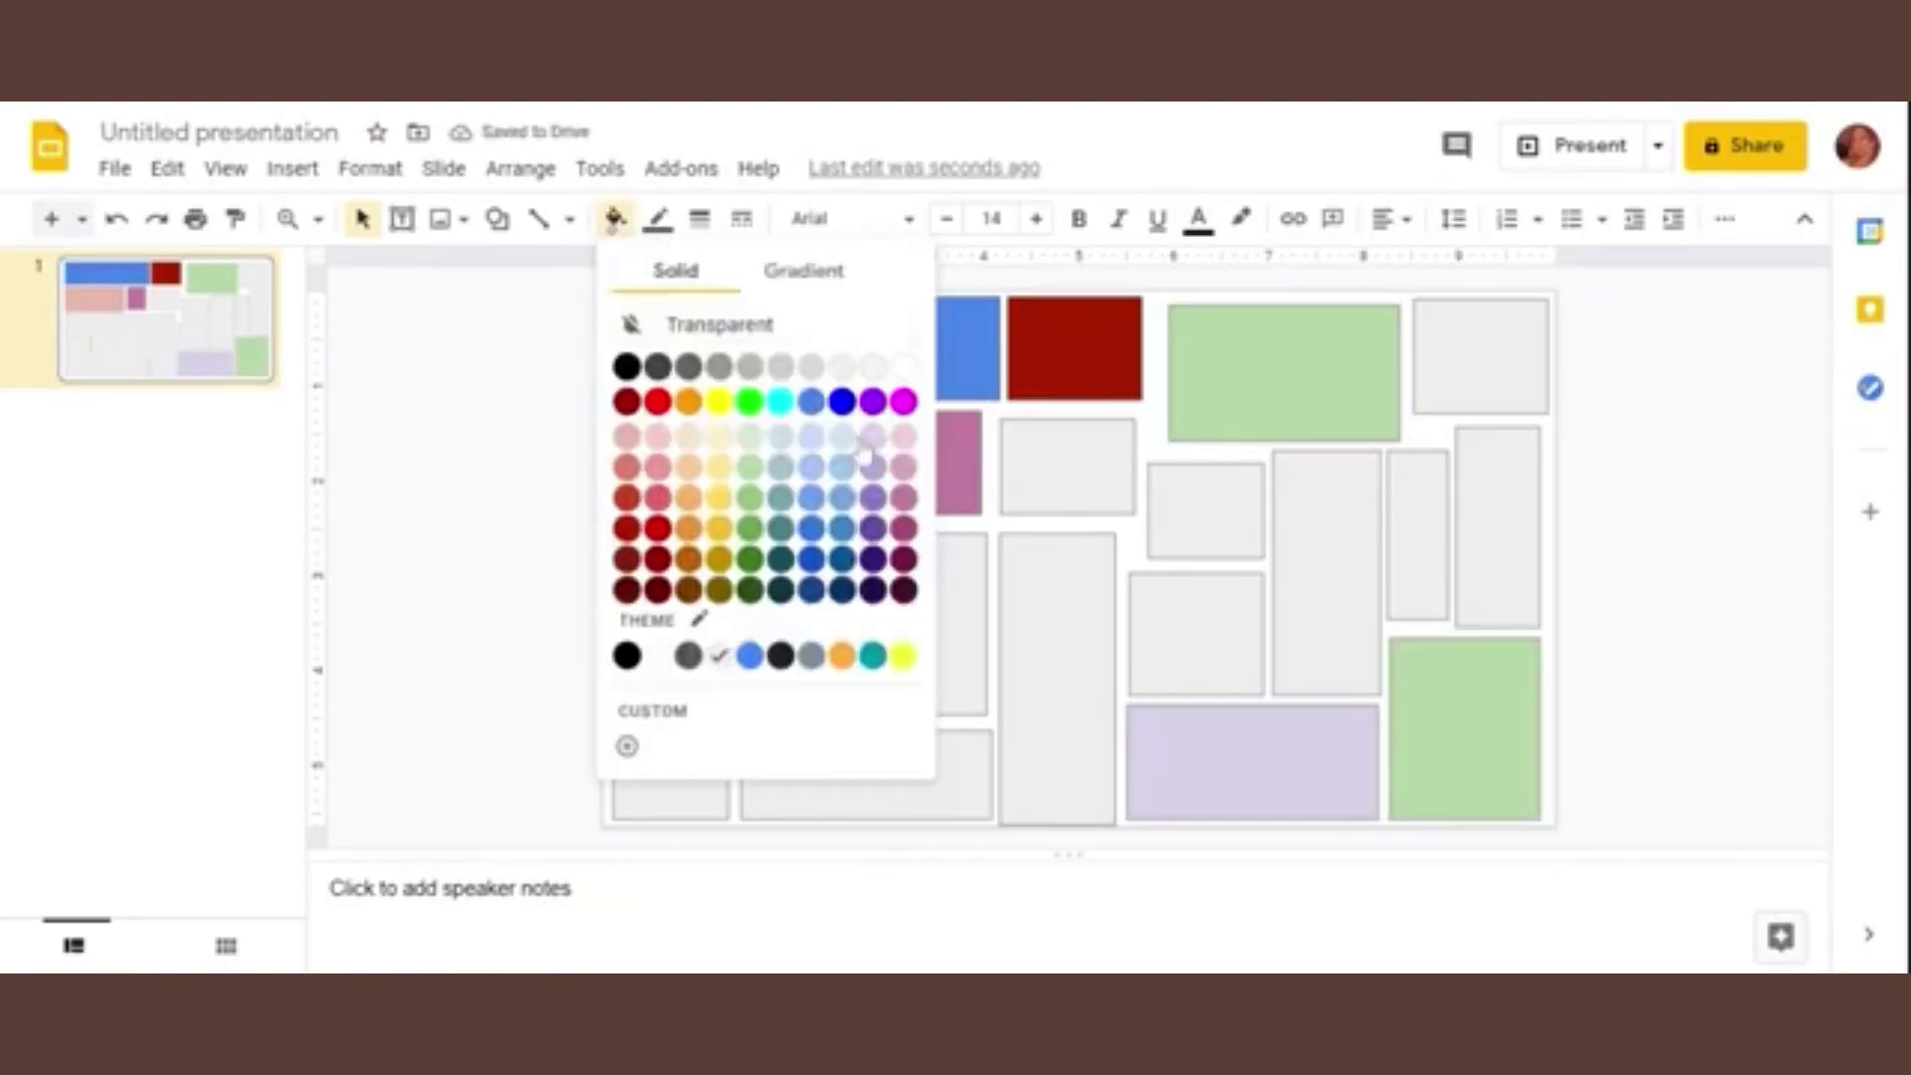
{"action": "left_click", "coordinate": [751, 466]}
{"action": "left_click", "coordinate": [644, 718]}
{"action": "left_click", "coordinate": [615, 219]}
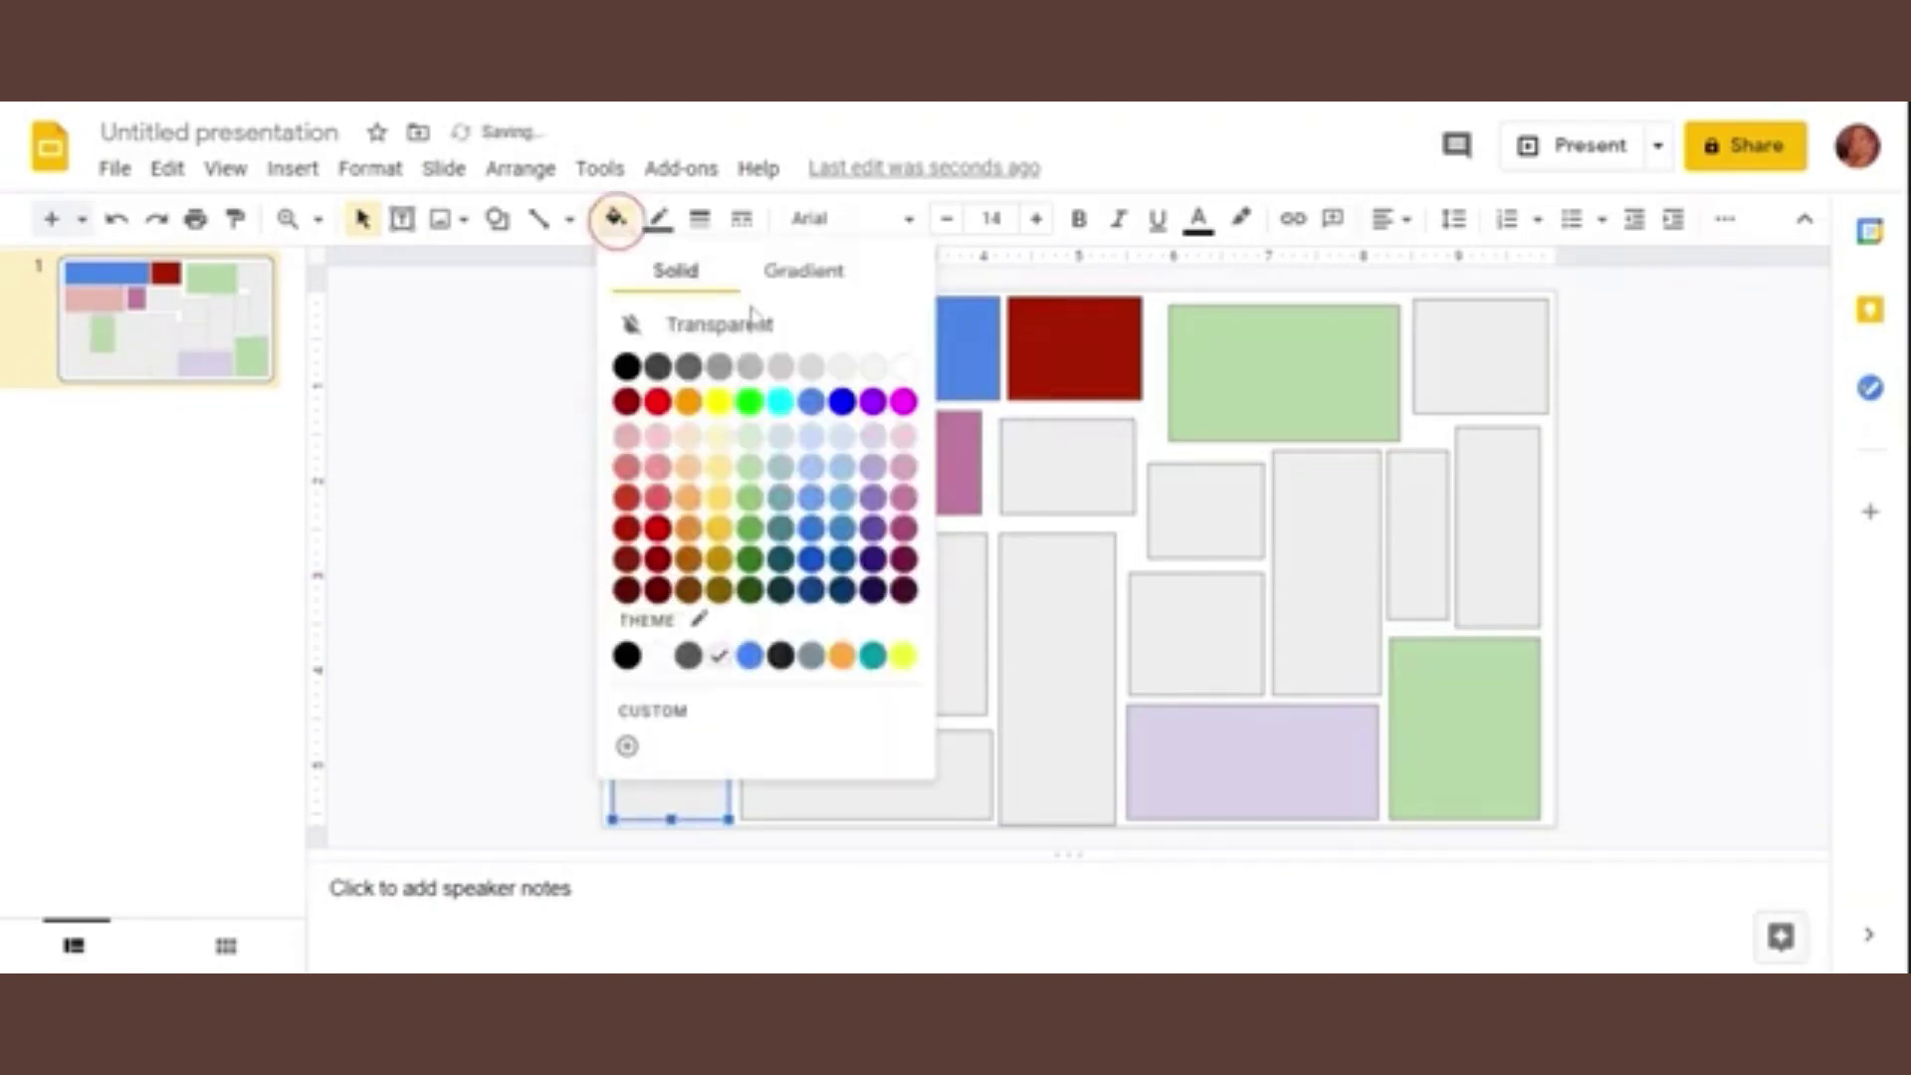
{"action": "left_click", "coordinate": [841, 439]}
{"action": "left_click", "coordinate": [615, 219]}
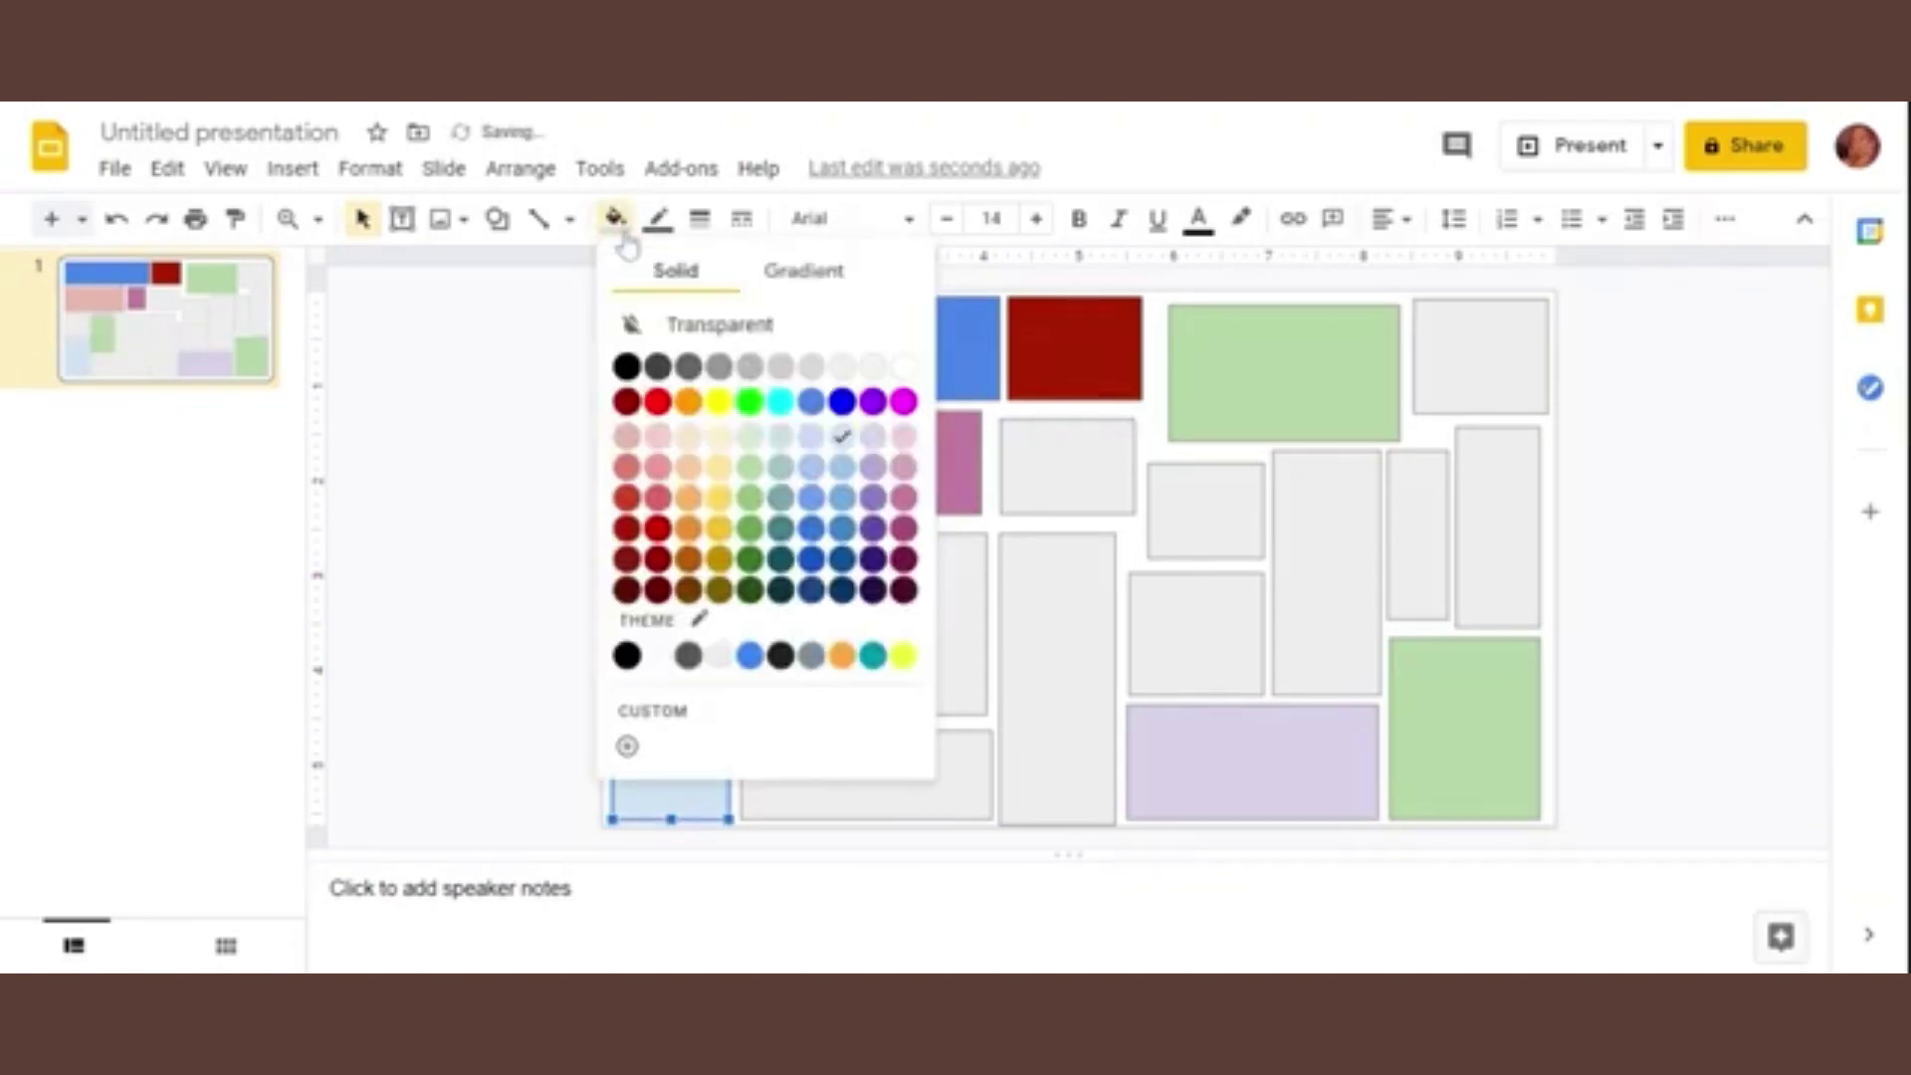
{"action": "left_click", "coordinate": [841, 465]}
Step: Recolour the wide top rectangle teal and fill the middle-row grey rectangle salmon red
{"action": "left_click", "coordinate": [876, 386]}
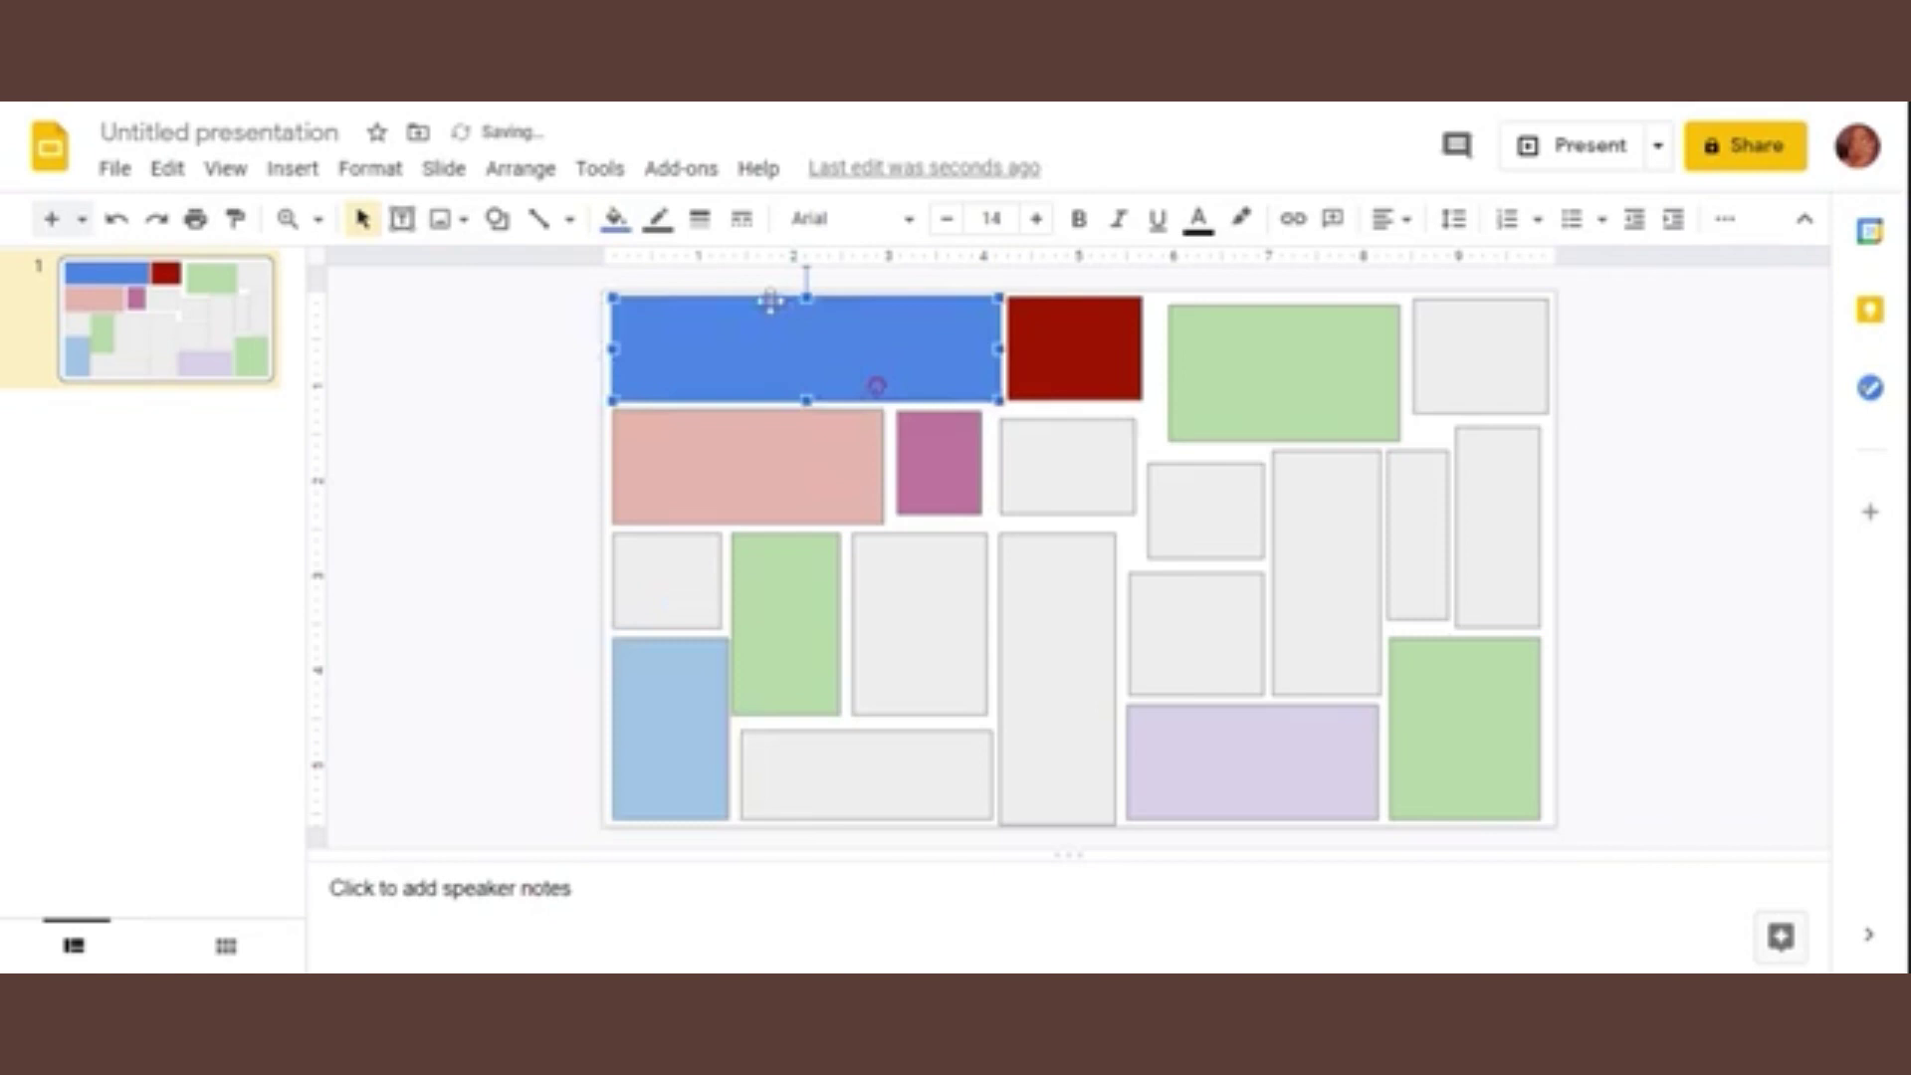
{"action": "left_click", "coordinate": [615, 219]}
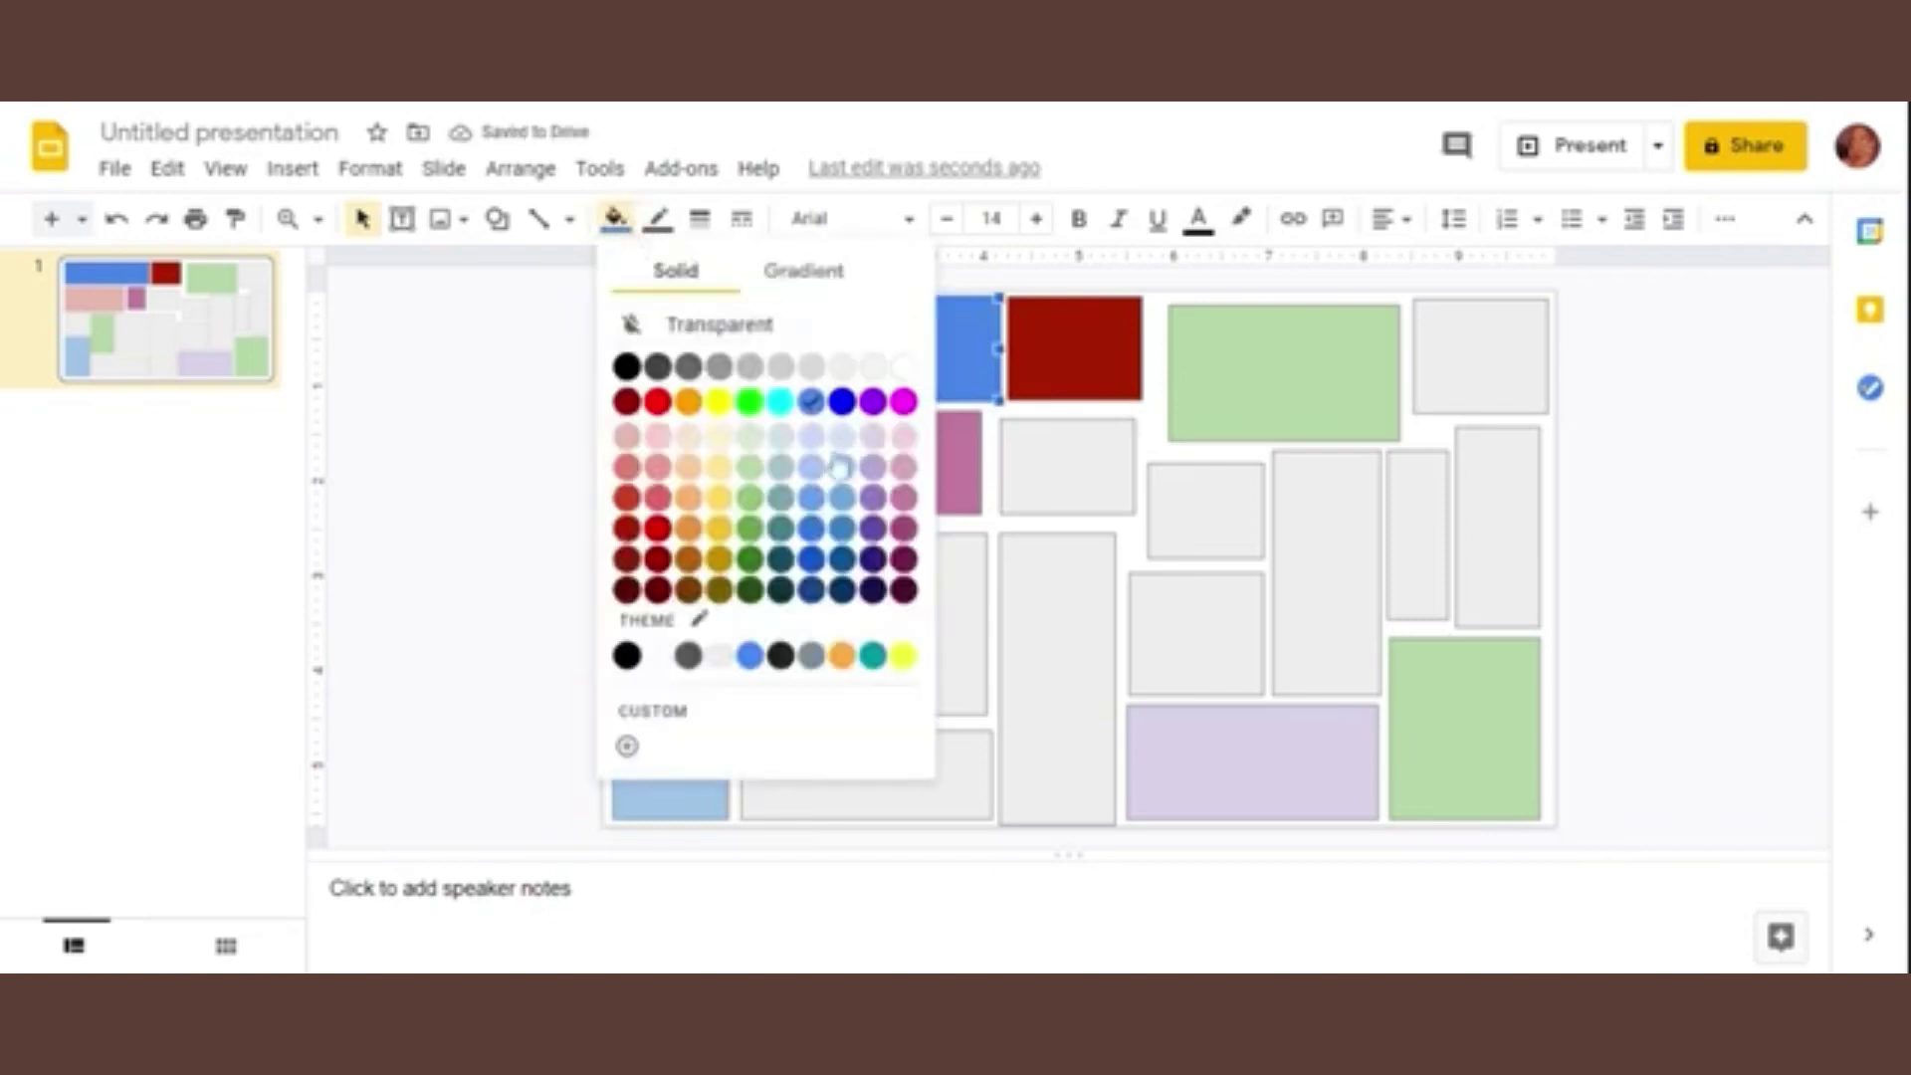
{"action": "left_click", "coordinate": [780, 503]}
{"action": "left_click", "coordinate": [895, 617]}
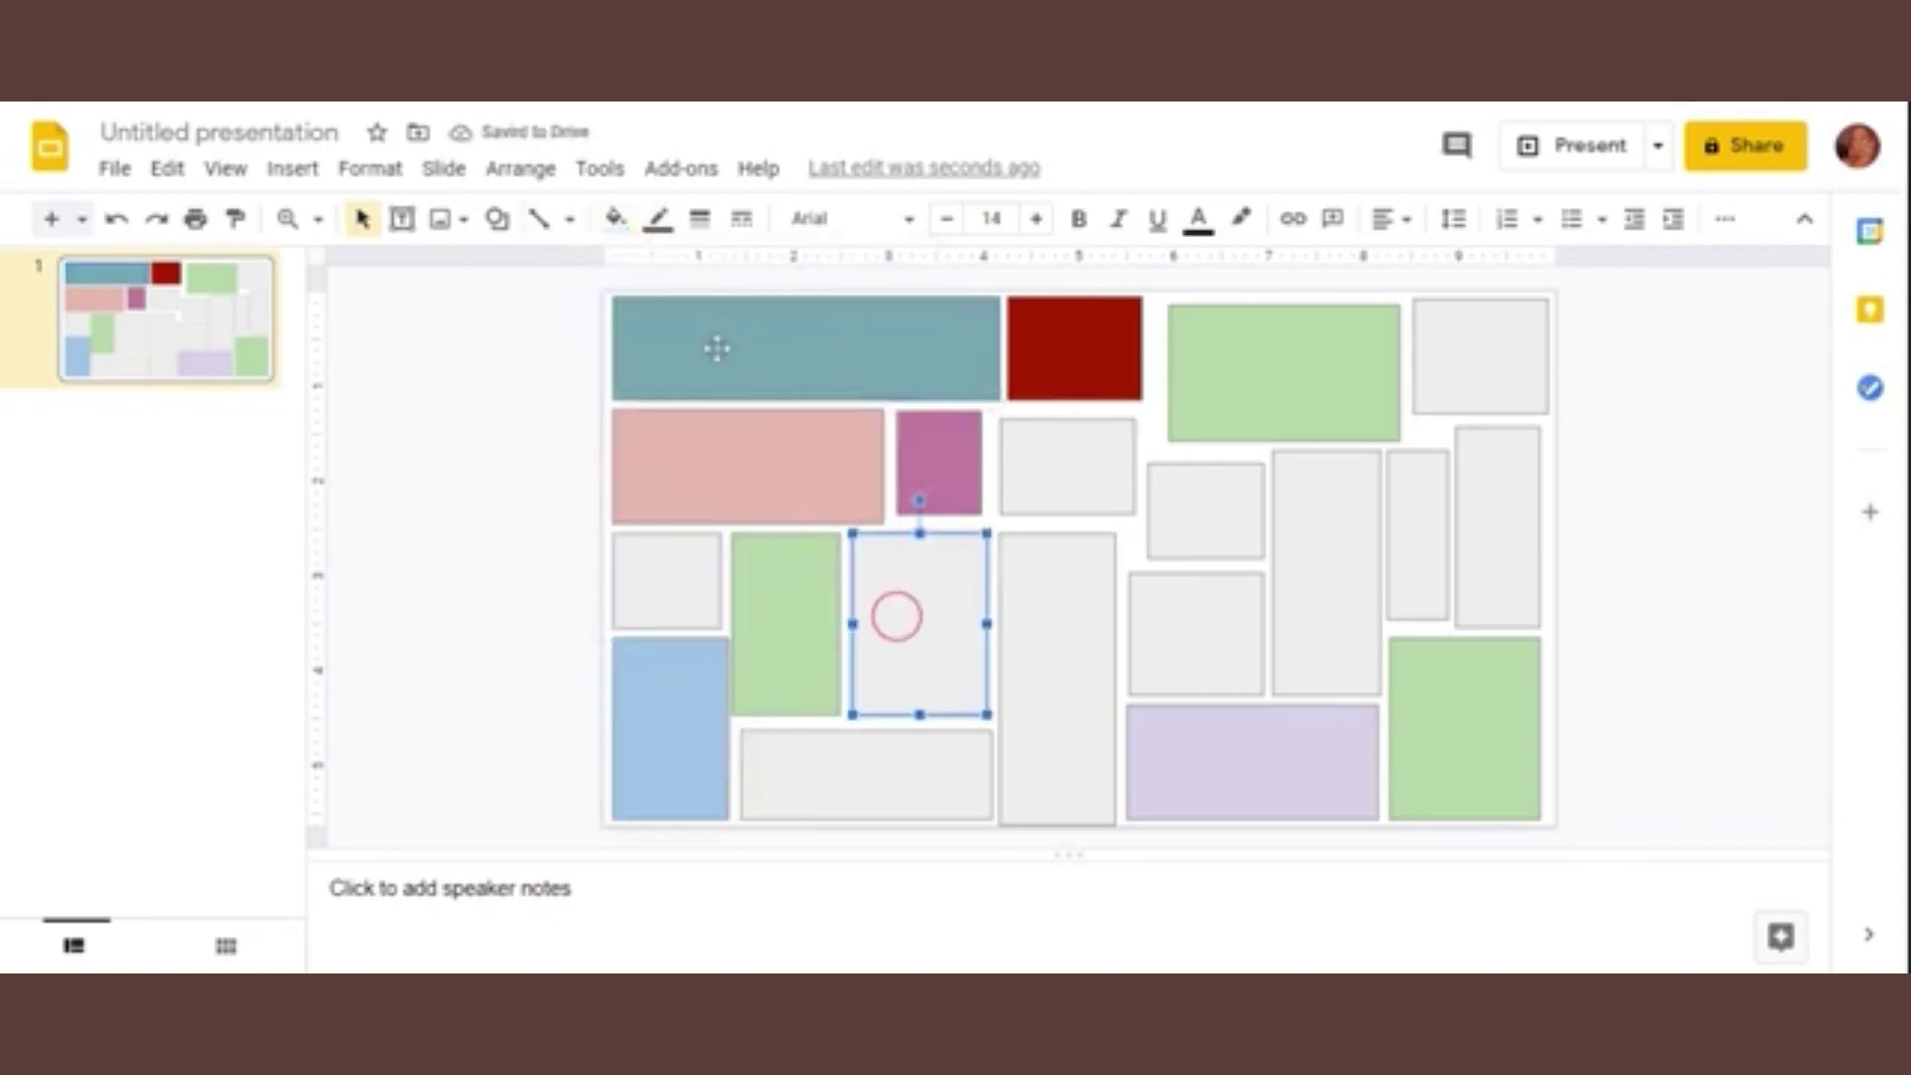
{"action": "left_click", "coordinate": [615, 219]}
{"action": "left_click", "coordinate": [623, 454]}
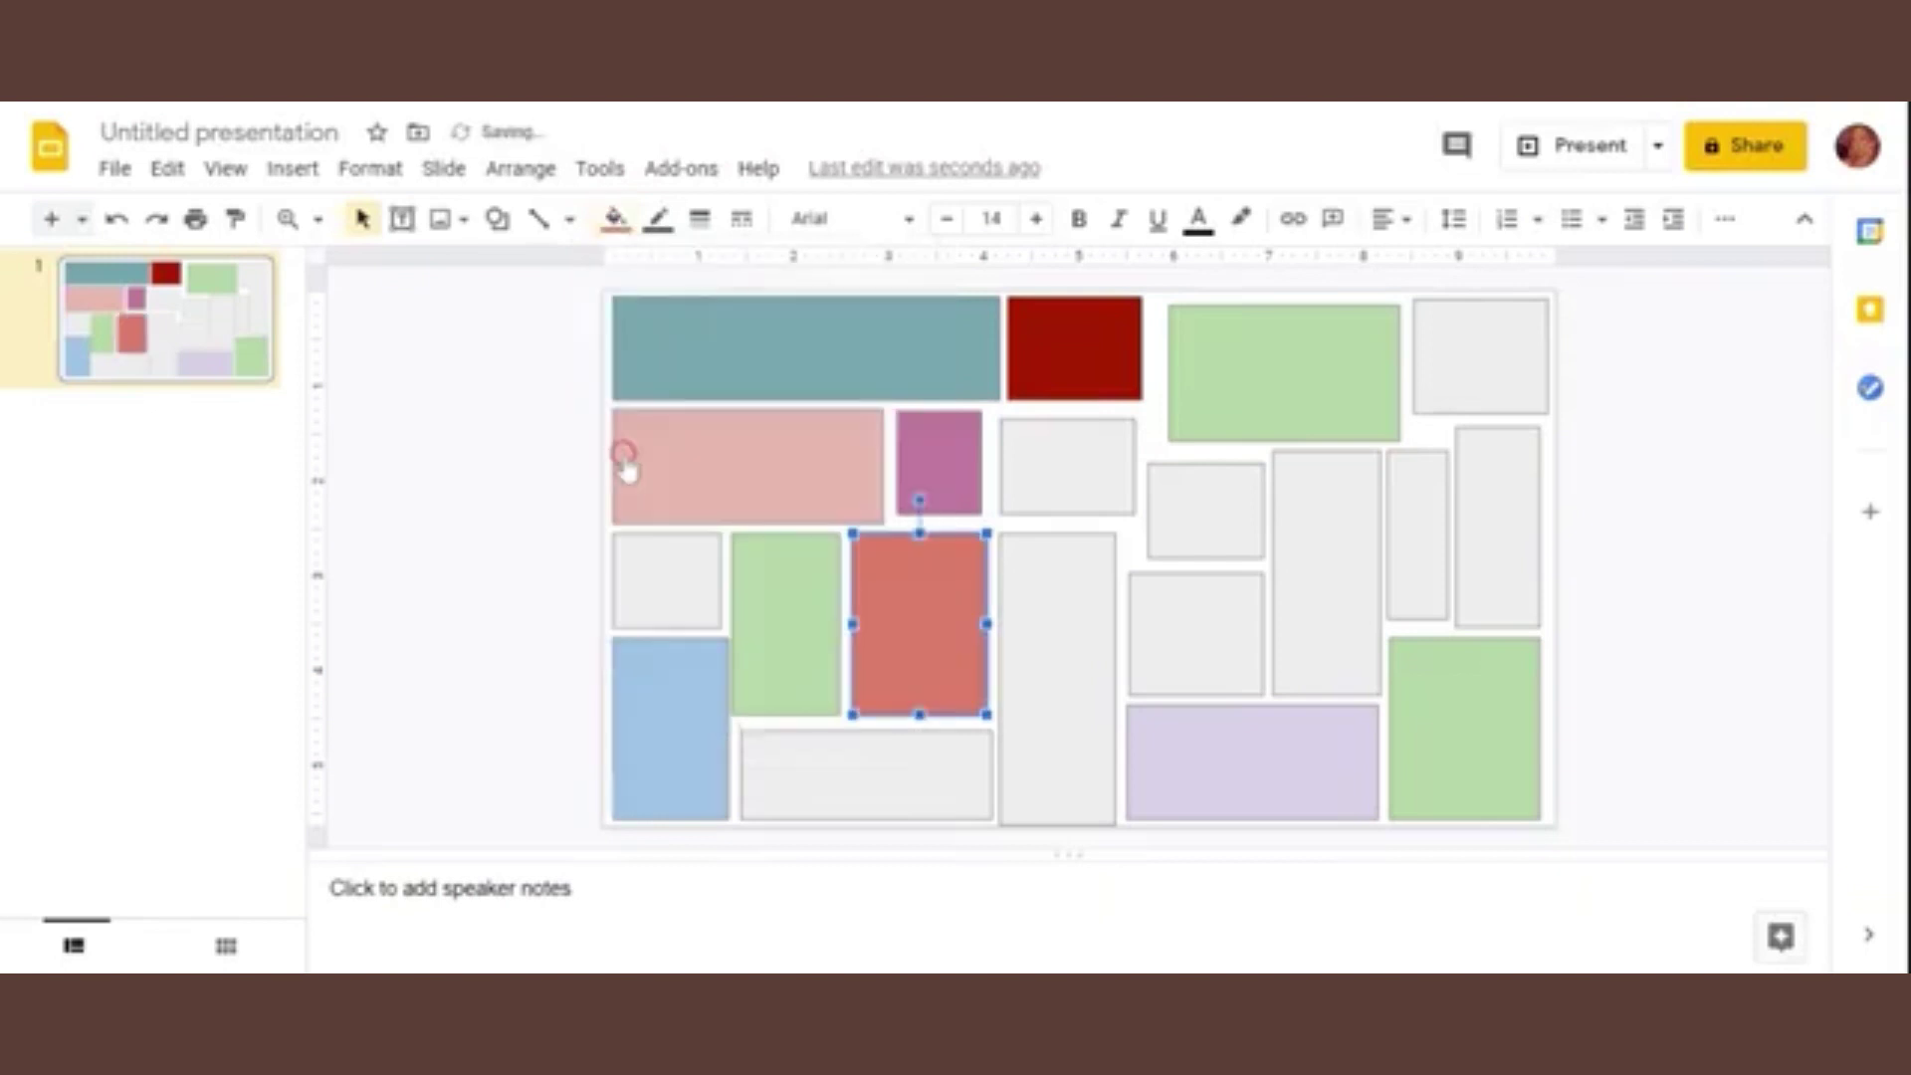
Step: Change the dark red top rectangle to lighter red and fill the tall centre rectangle light orange
{"action": "left_click", "coordinate": [1071, 370]}
{"action": "left_click", "coordinate": [615, 219]}
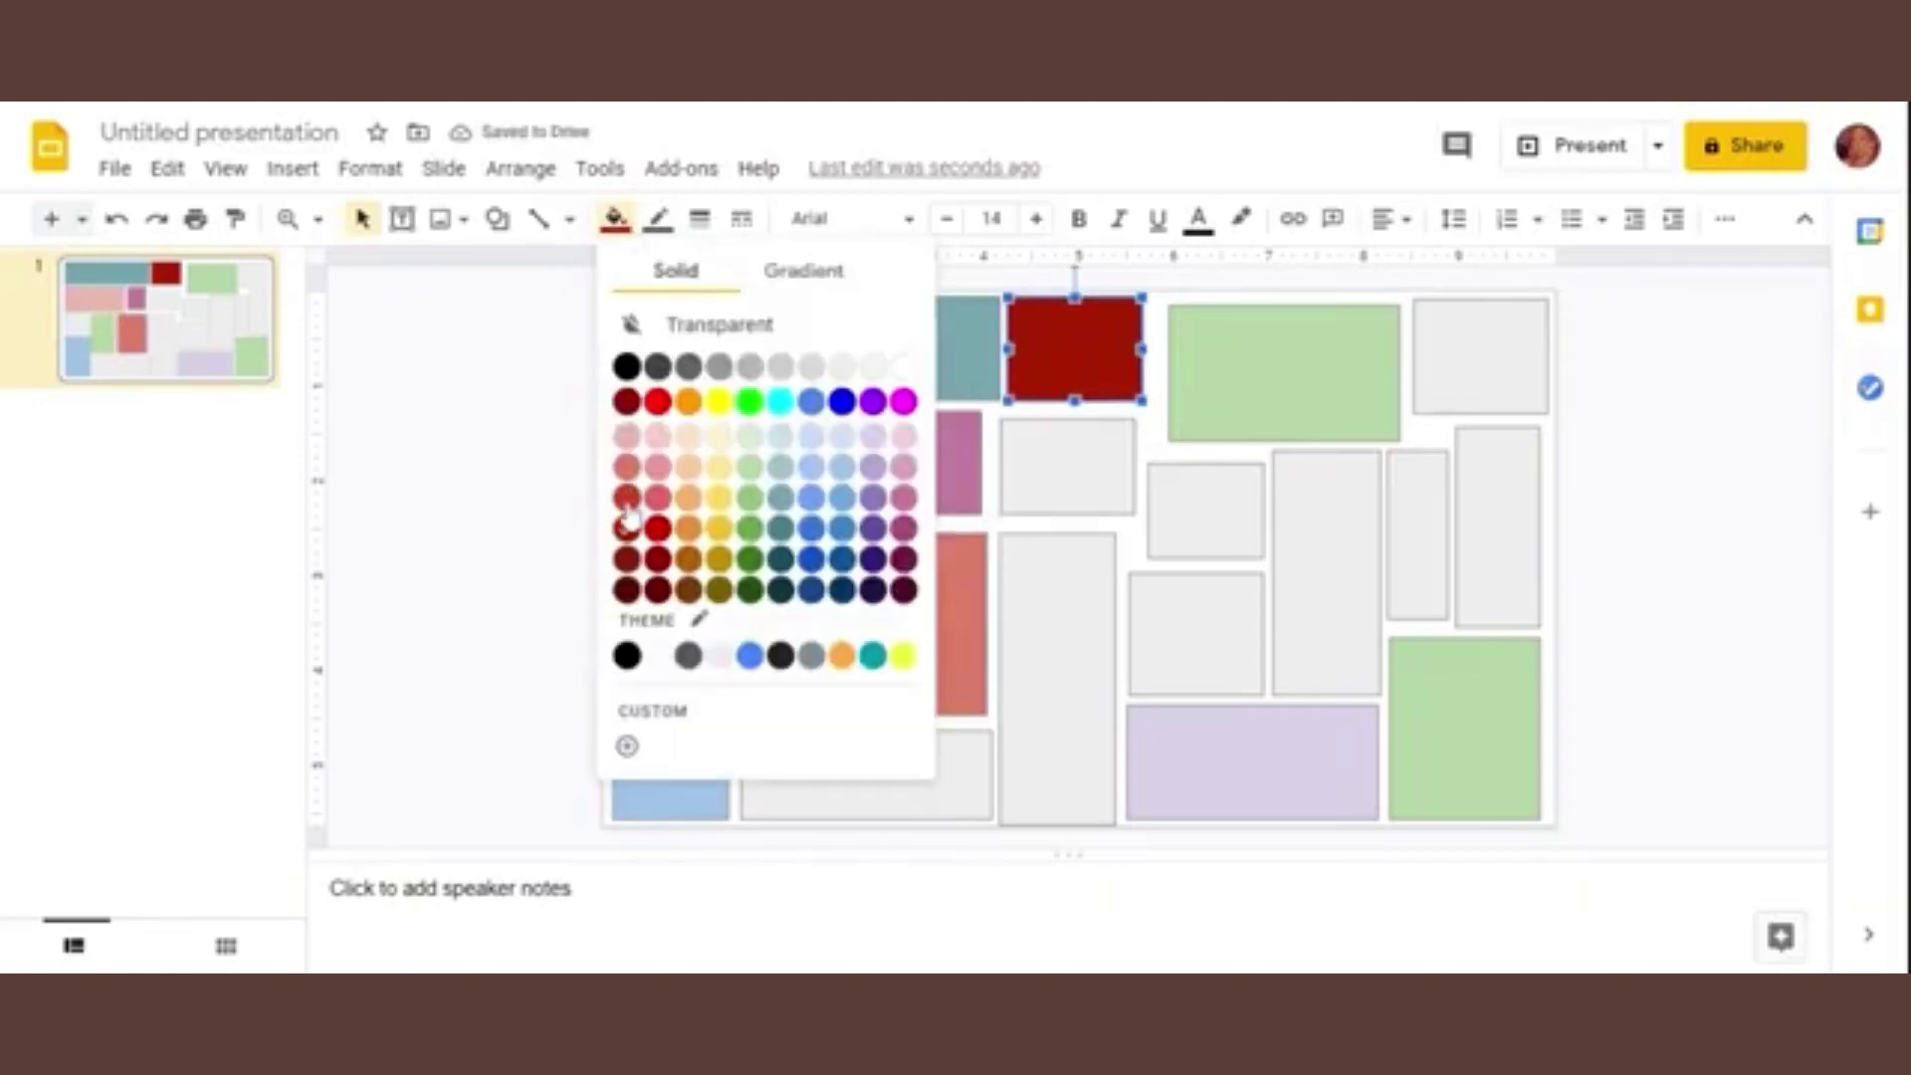
{"action": "left_click", "coordinate": [627, 506]}
{"action": "left_click", "coordinate": [1072, 622]}
{"action": "left_click", "coordinate": [615, 219]}
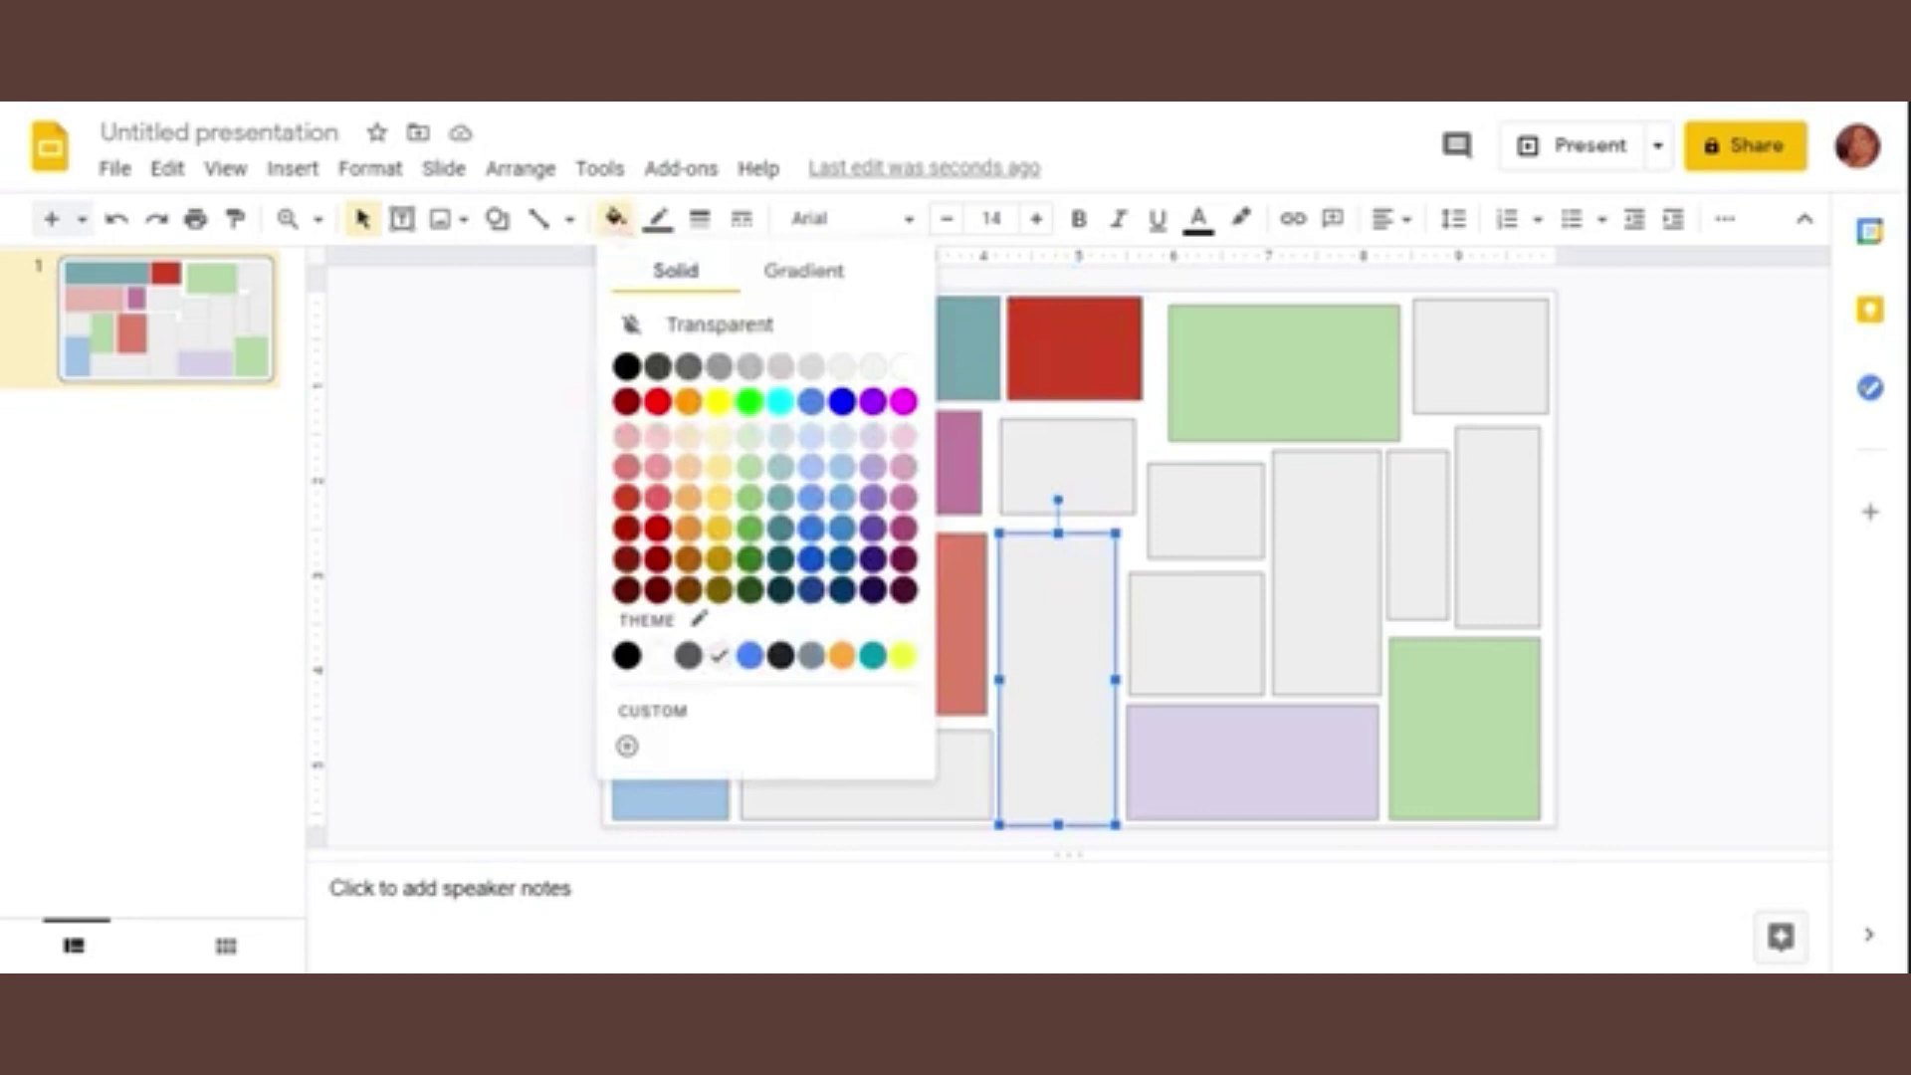
{"action": "left_click", "coordinate": [689, 490]}
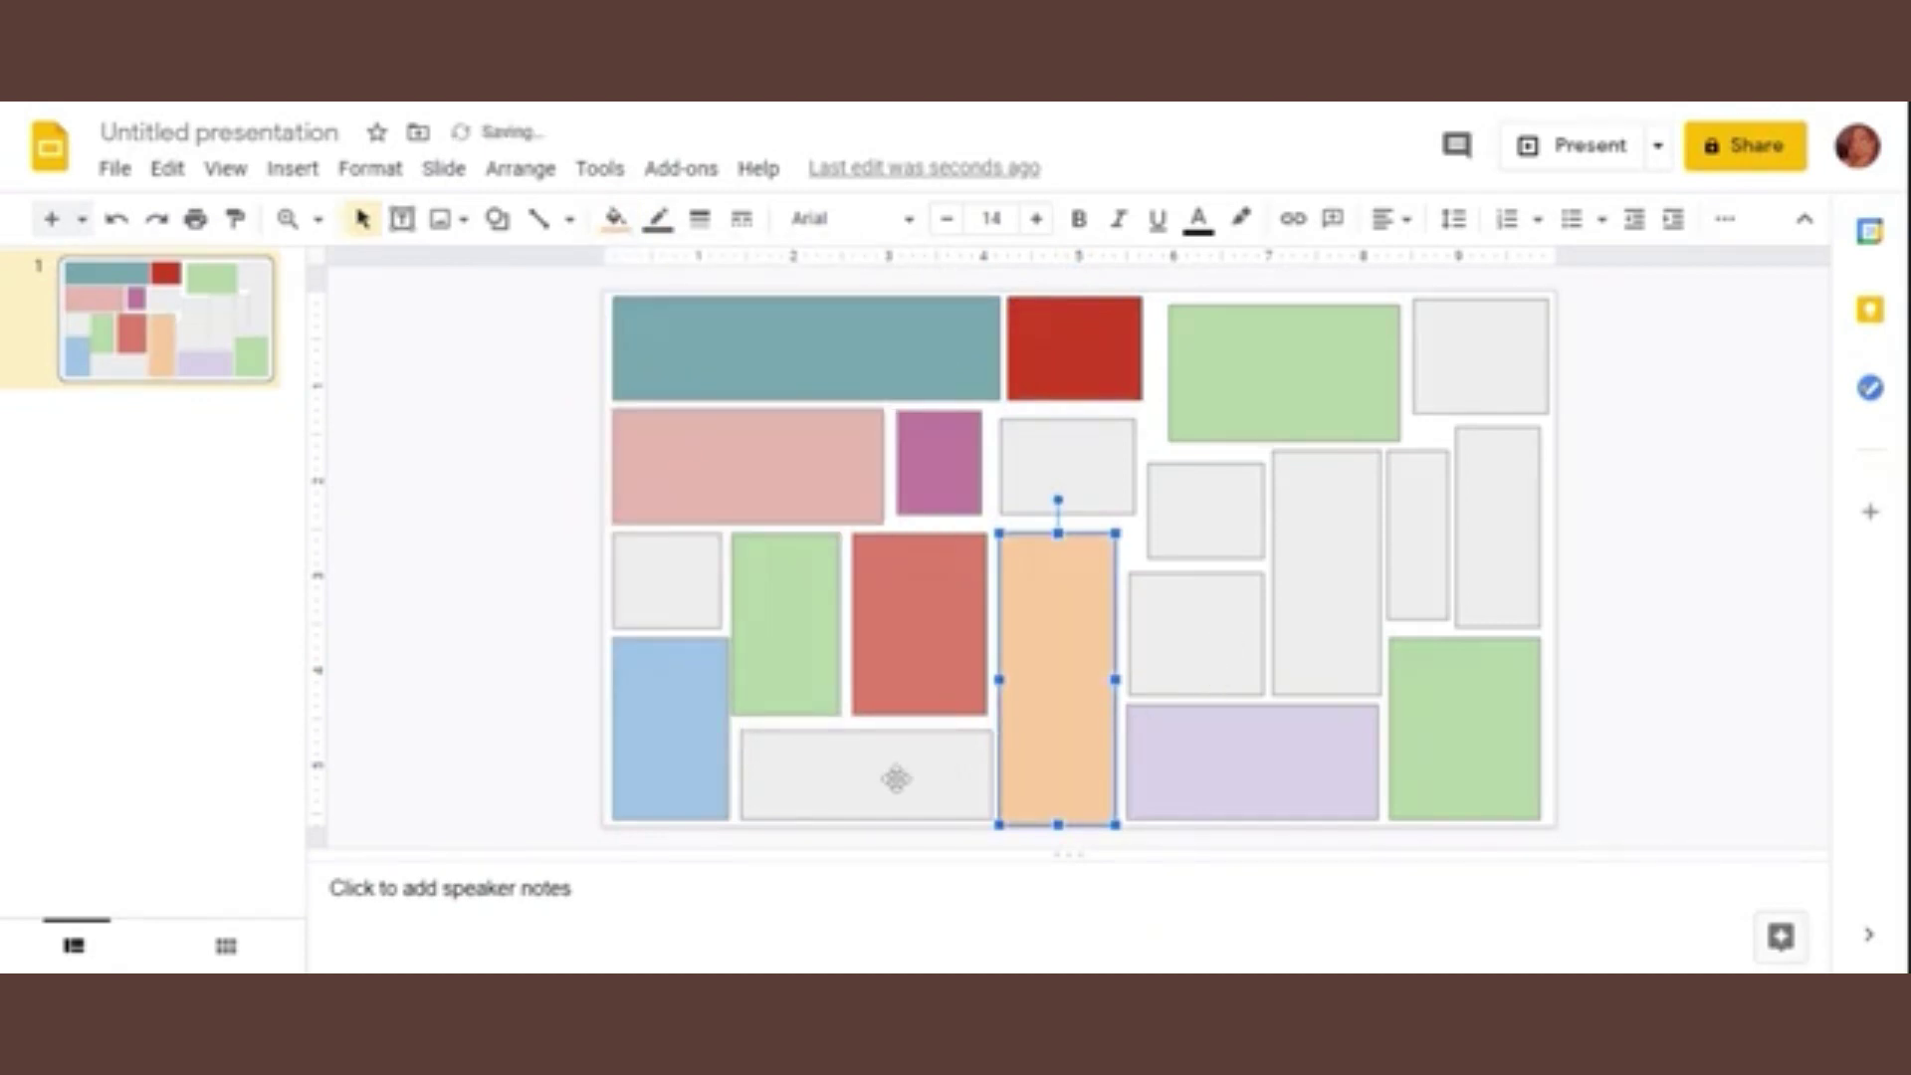
Step: Fill the tall right rectangle light yellow and the tall right-of-centre rectangle green
{"action": "left_click", "coordinate": [1470, 505]}
{"action": "left_click", "coordinate": [615, 219]}
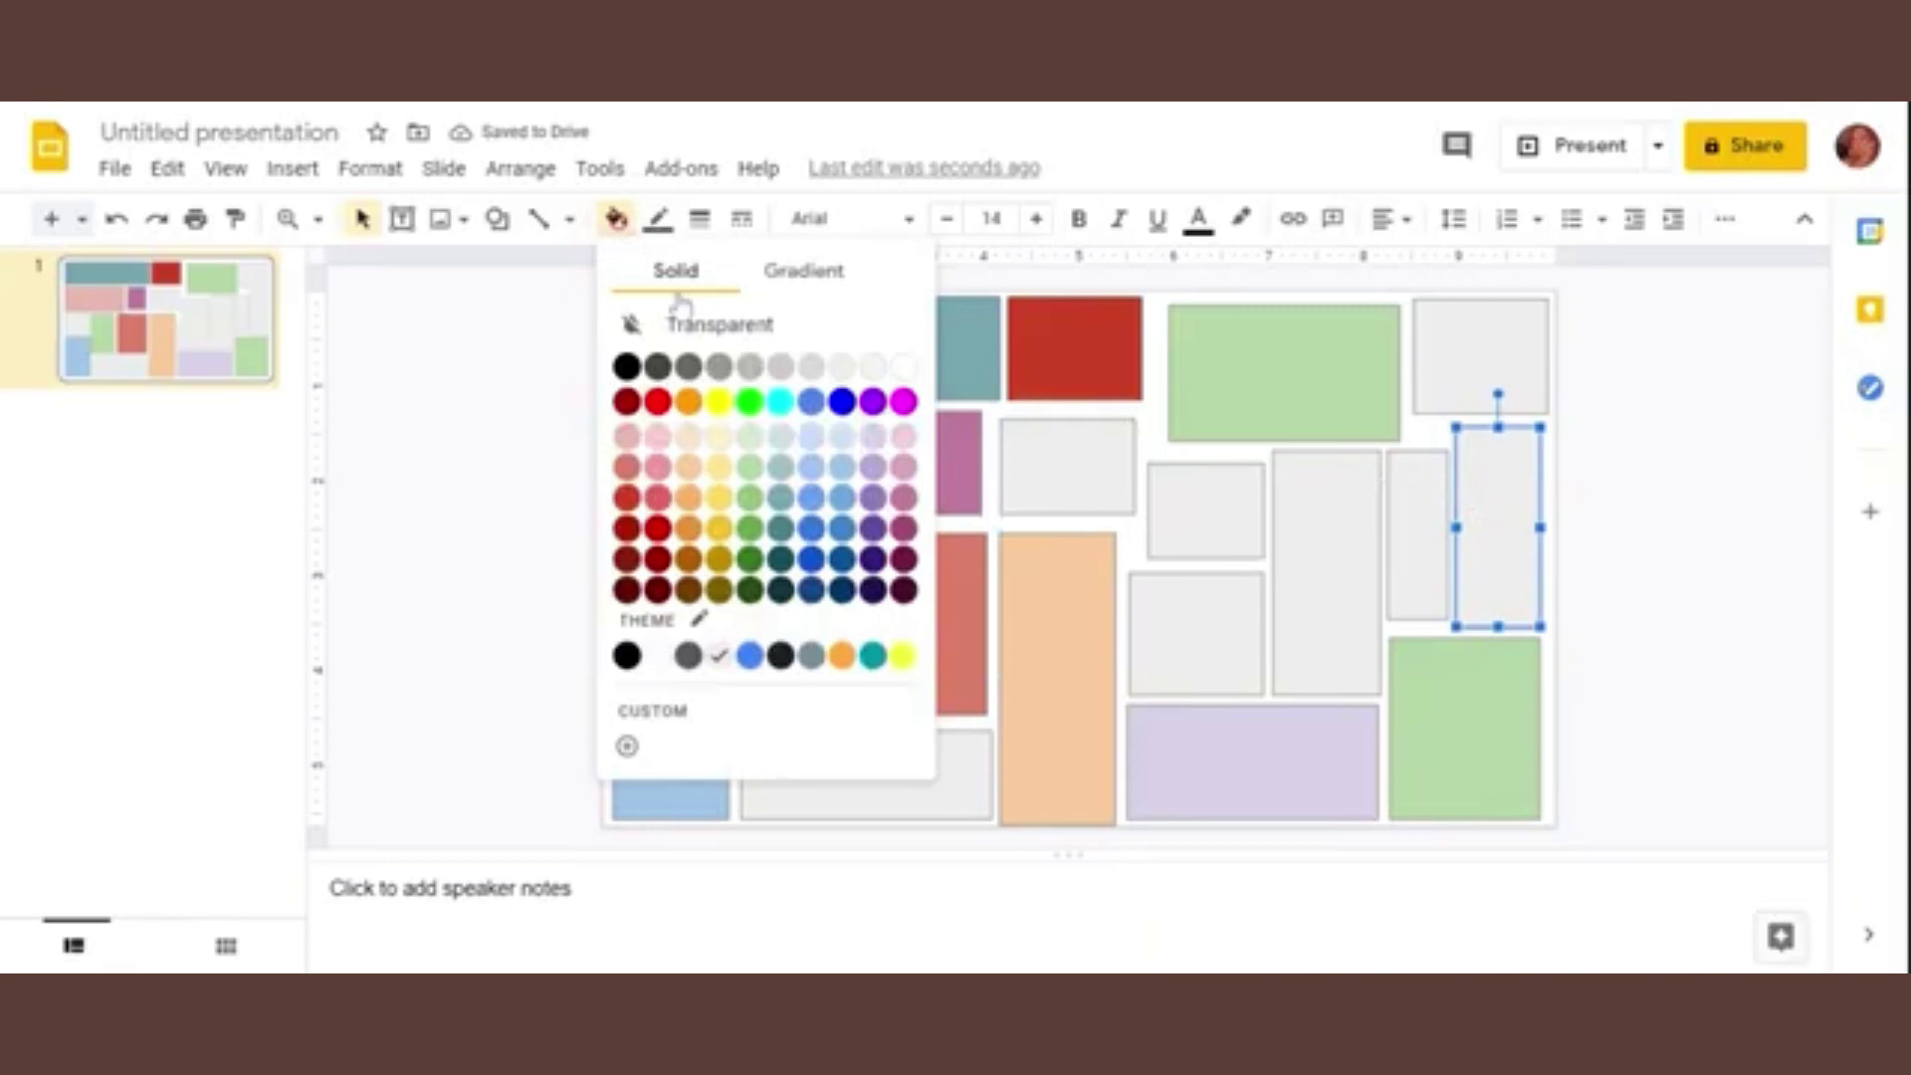
{"action": "left_click", "coordinate": [716, 469]}
{"action": "left_click", "coordinate": [1274, 787]}
{"action": "left_click", "coordinate": [1304, 563]}
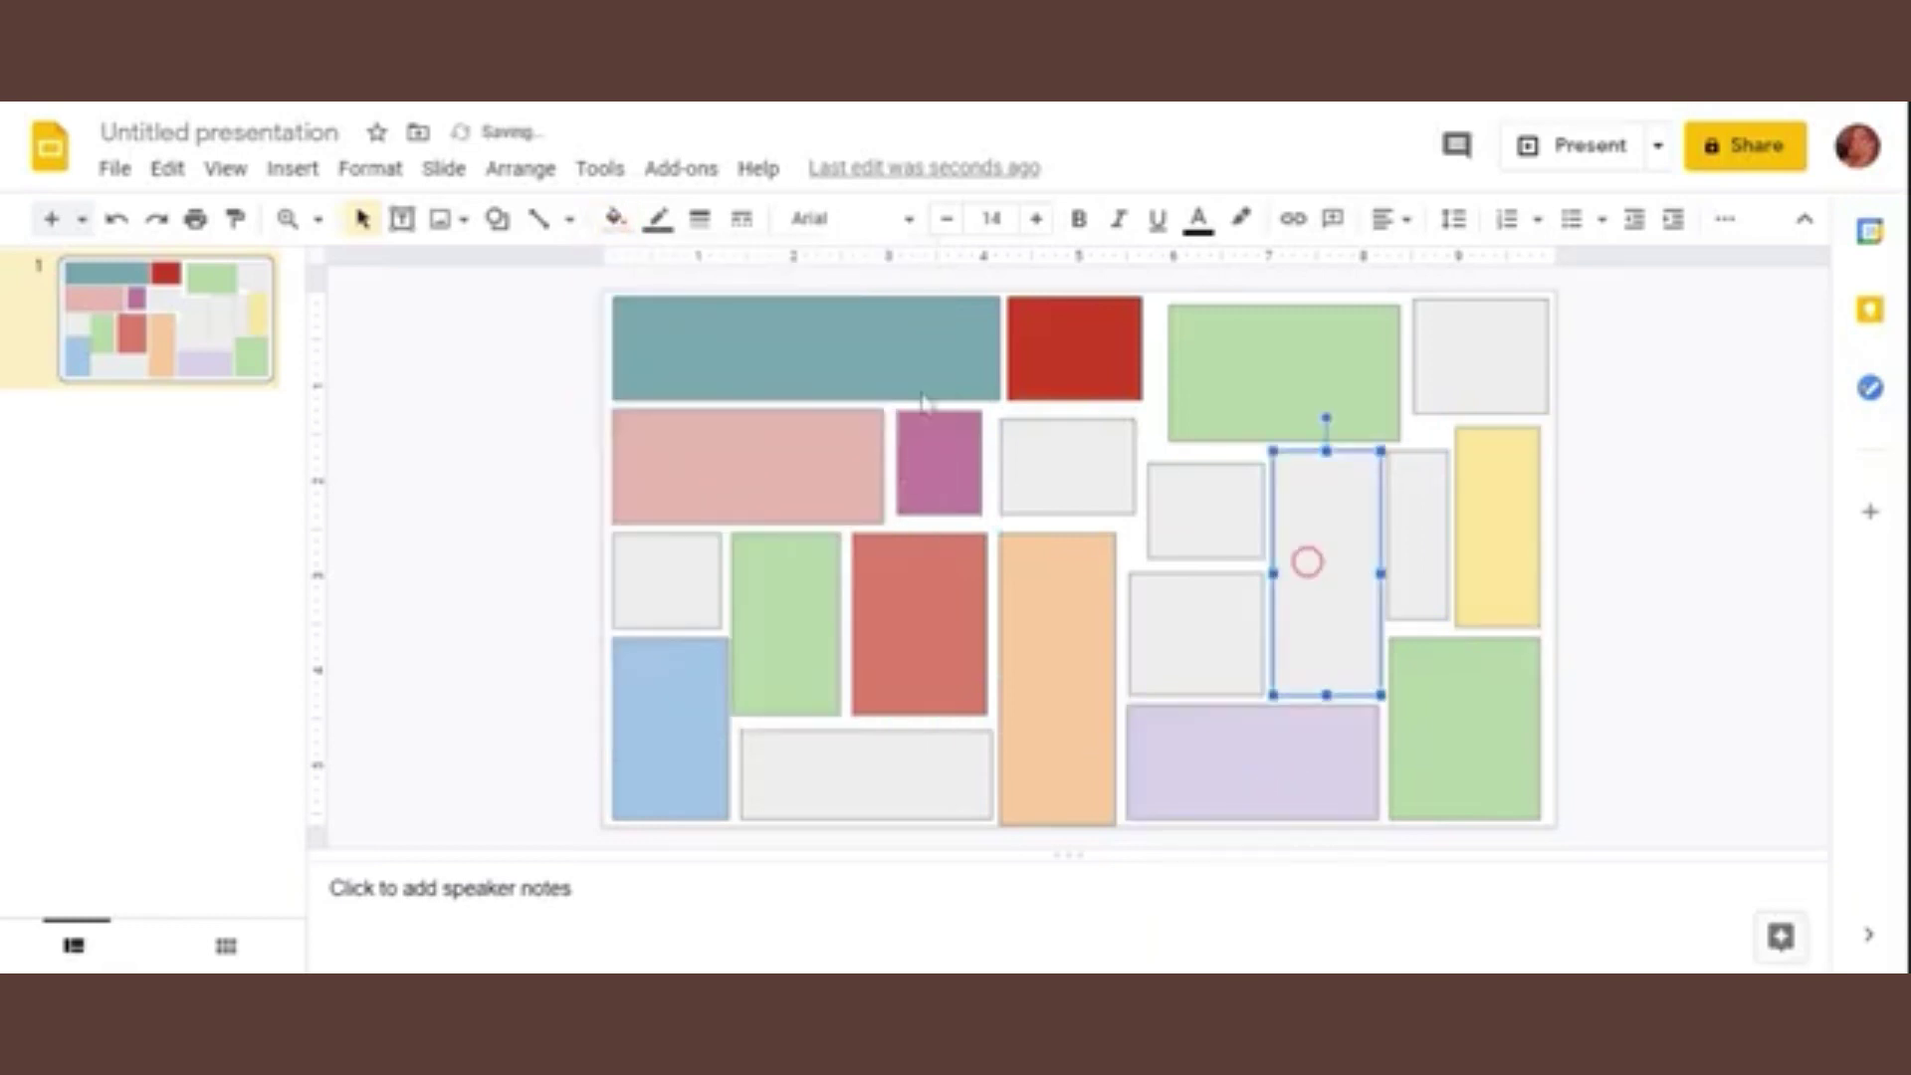
{"action": "left_click", "coordinate": [615, 219]}
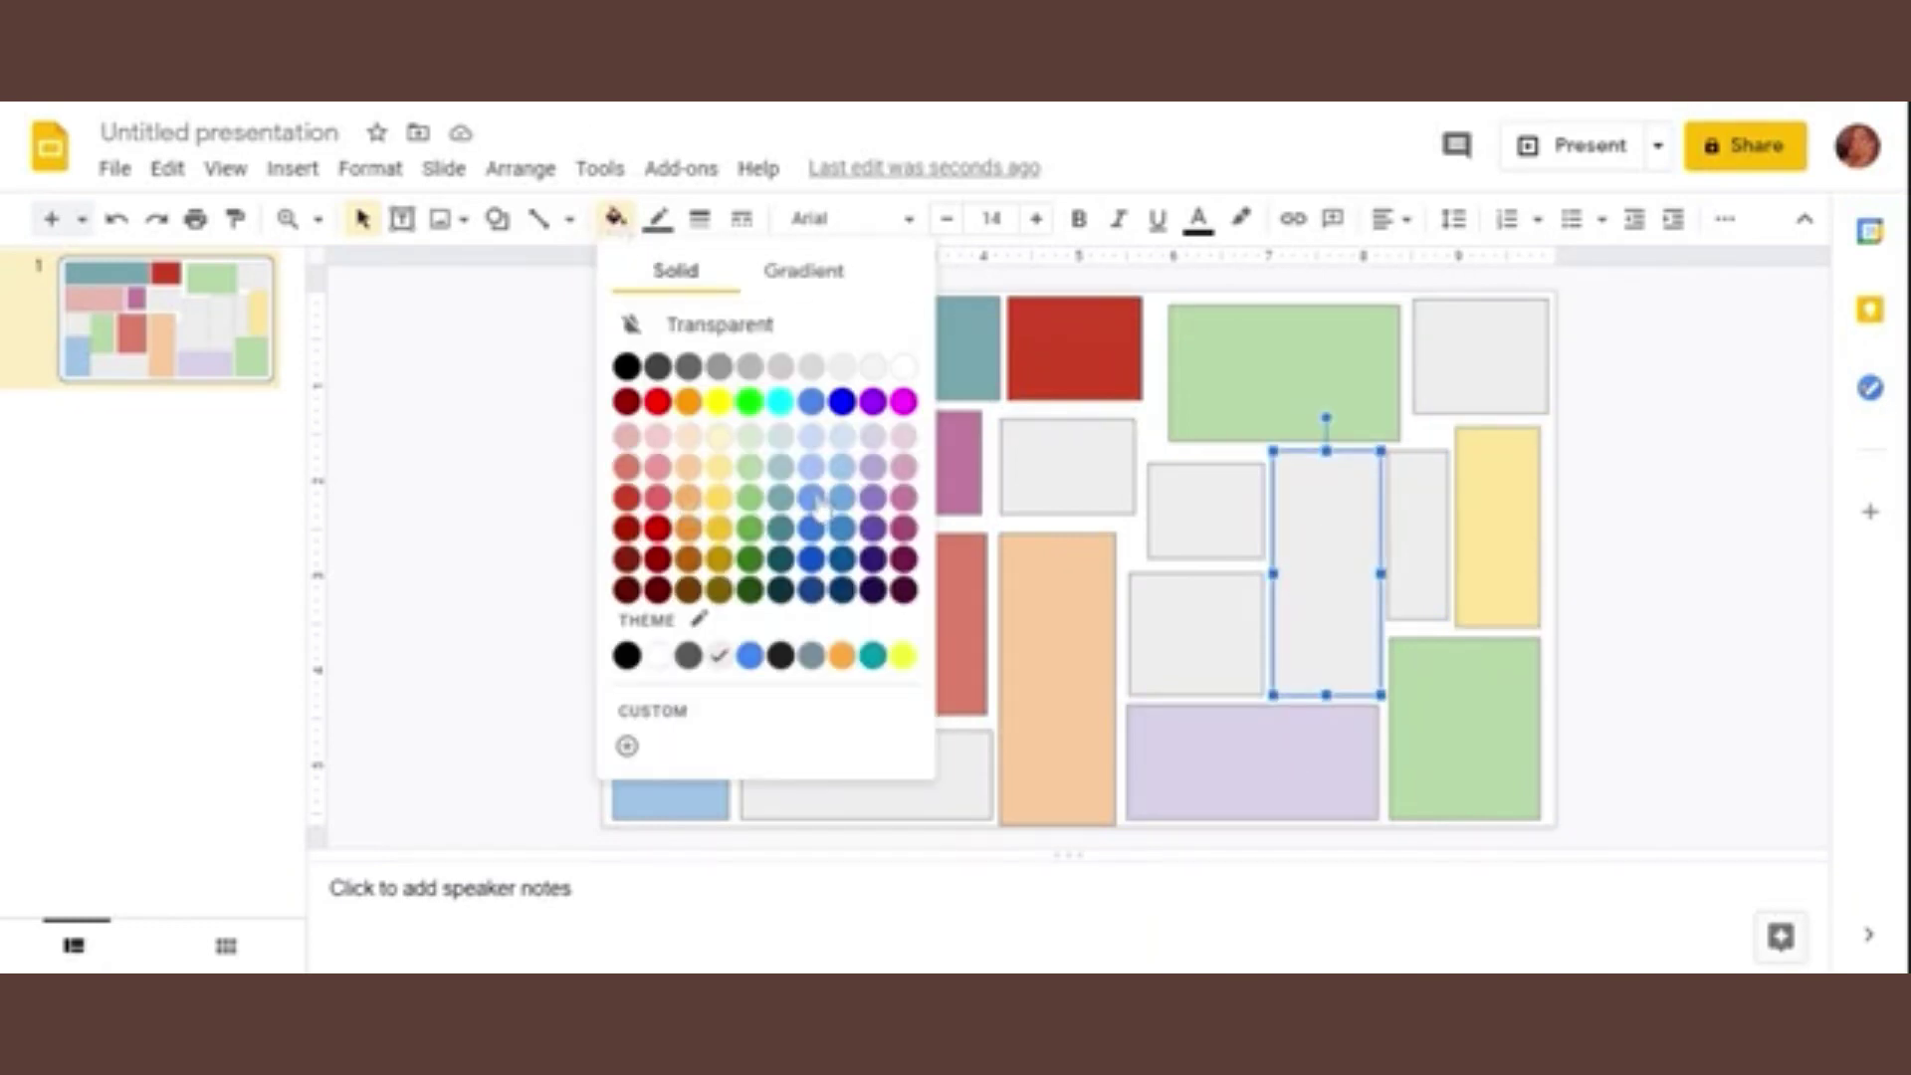
{"action": "left_click", "coordinate": [752, 500]}
{"action": "left_click", "coordinate": [874, 783]}
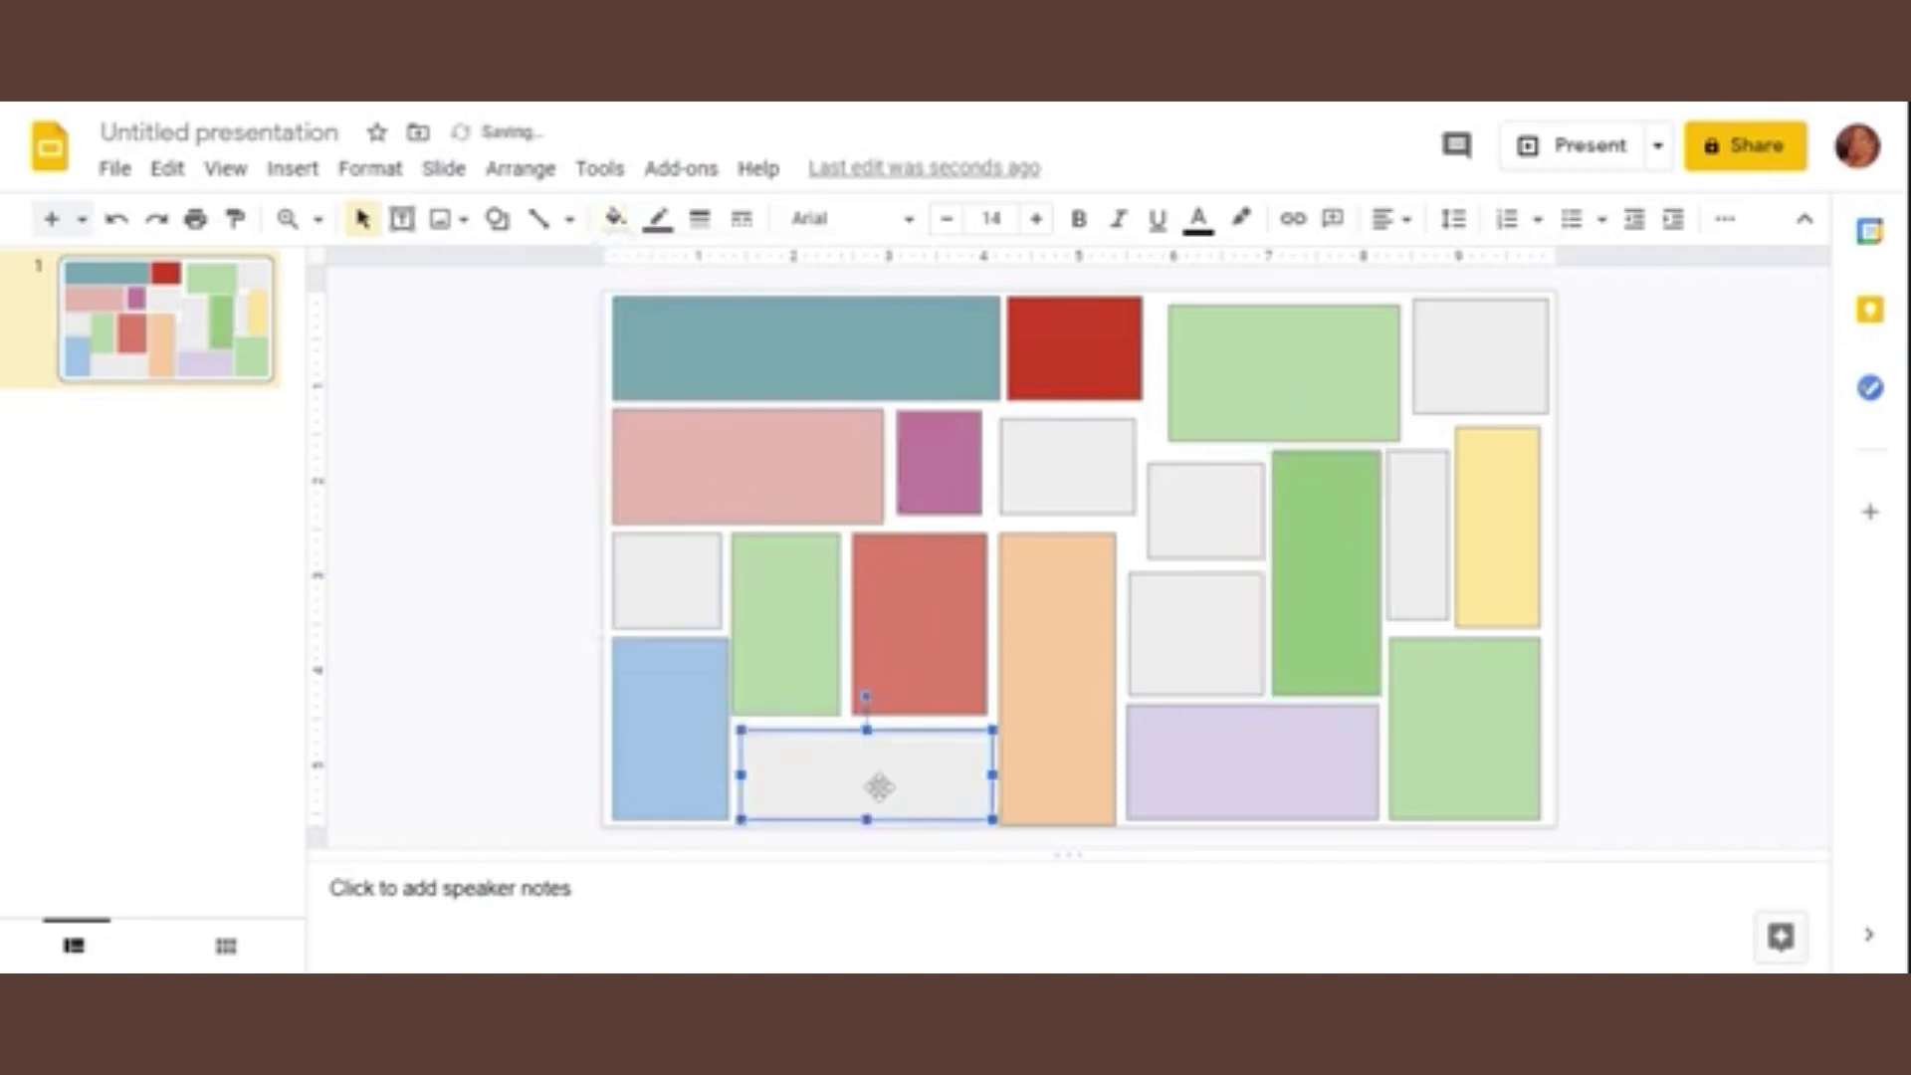
{"action": "left_click", "coordinate": [615, 219]}
Step: Fill the bottom rectangle light orange, the small right-of-centre one dark grey, and the one below orange
{"action": "left_click", "coordinate": [690, 500]}
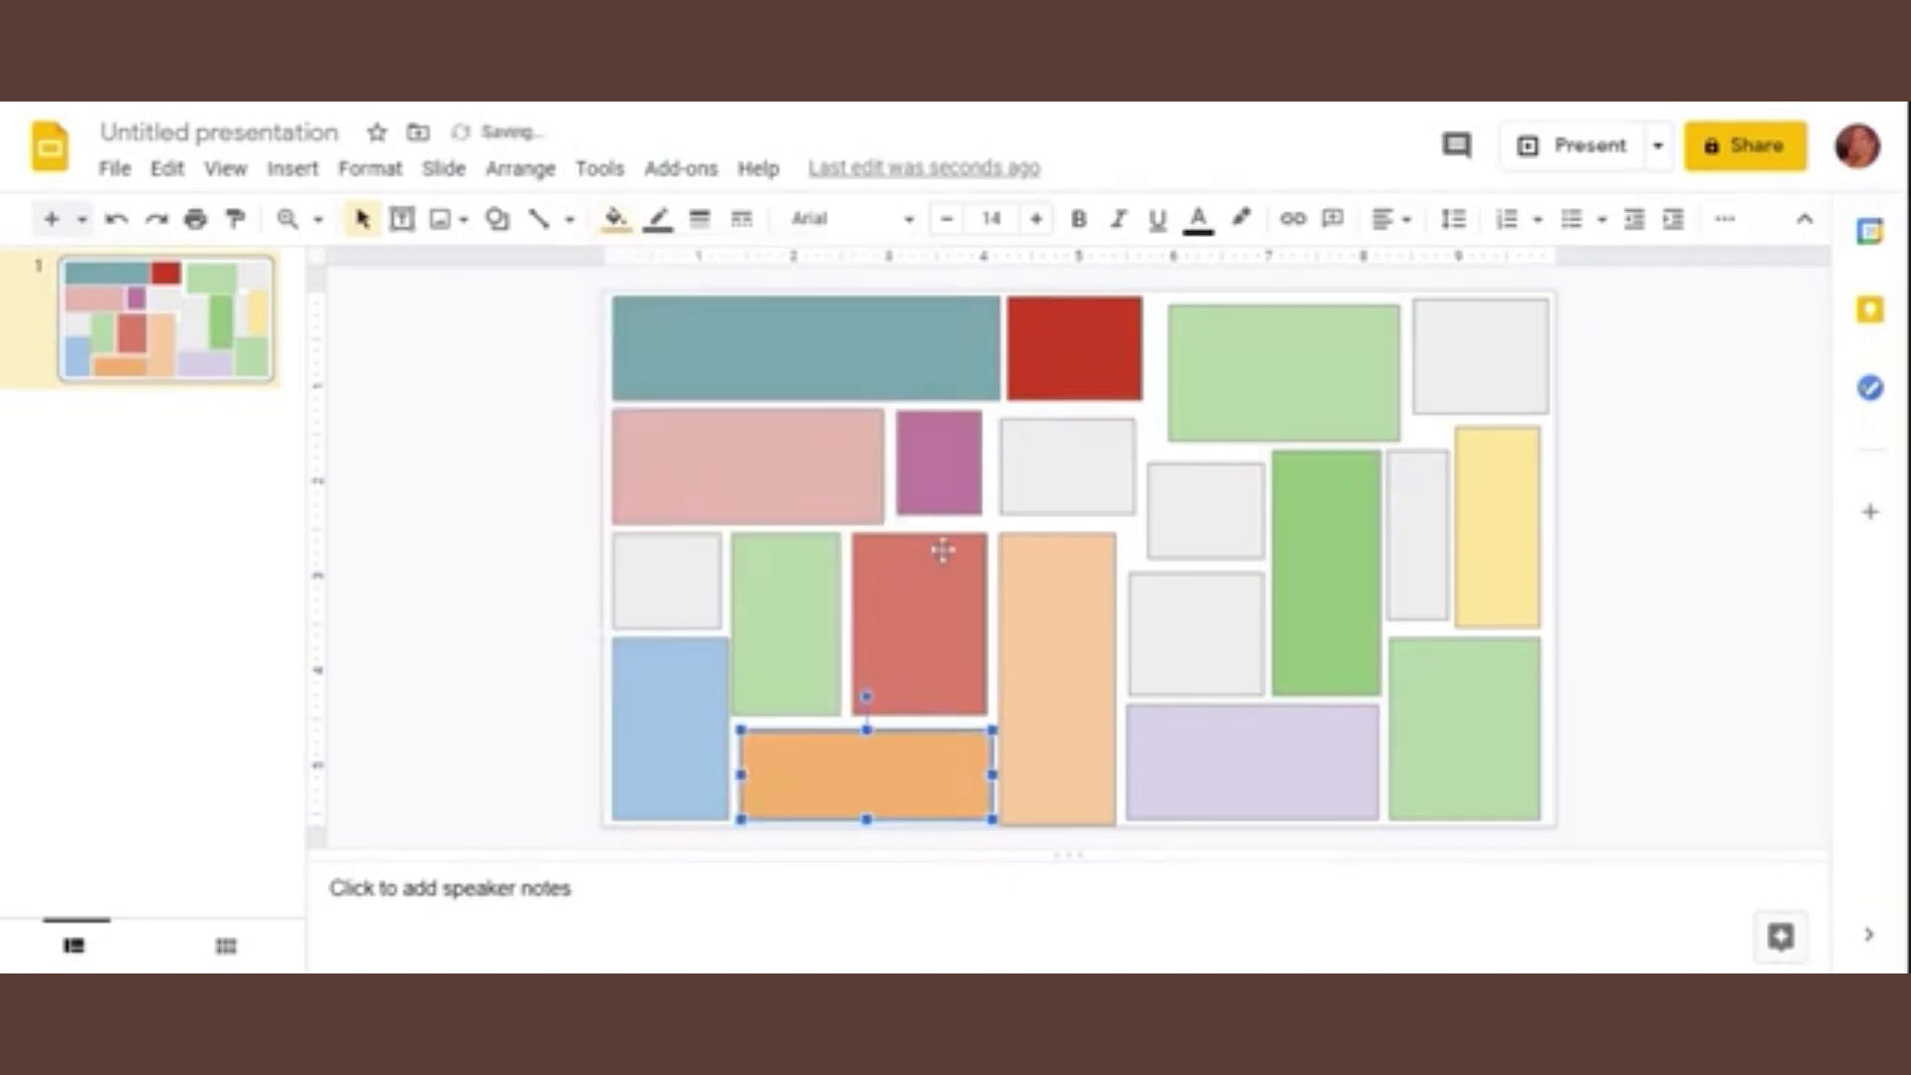
{"action": "left_click", "coordinate": [1063, 497]}
{"action": "left_click", "coordinate": [1230, 515]}
{"action": "left_click", "coordinate": [615, 219]}
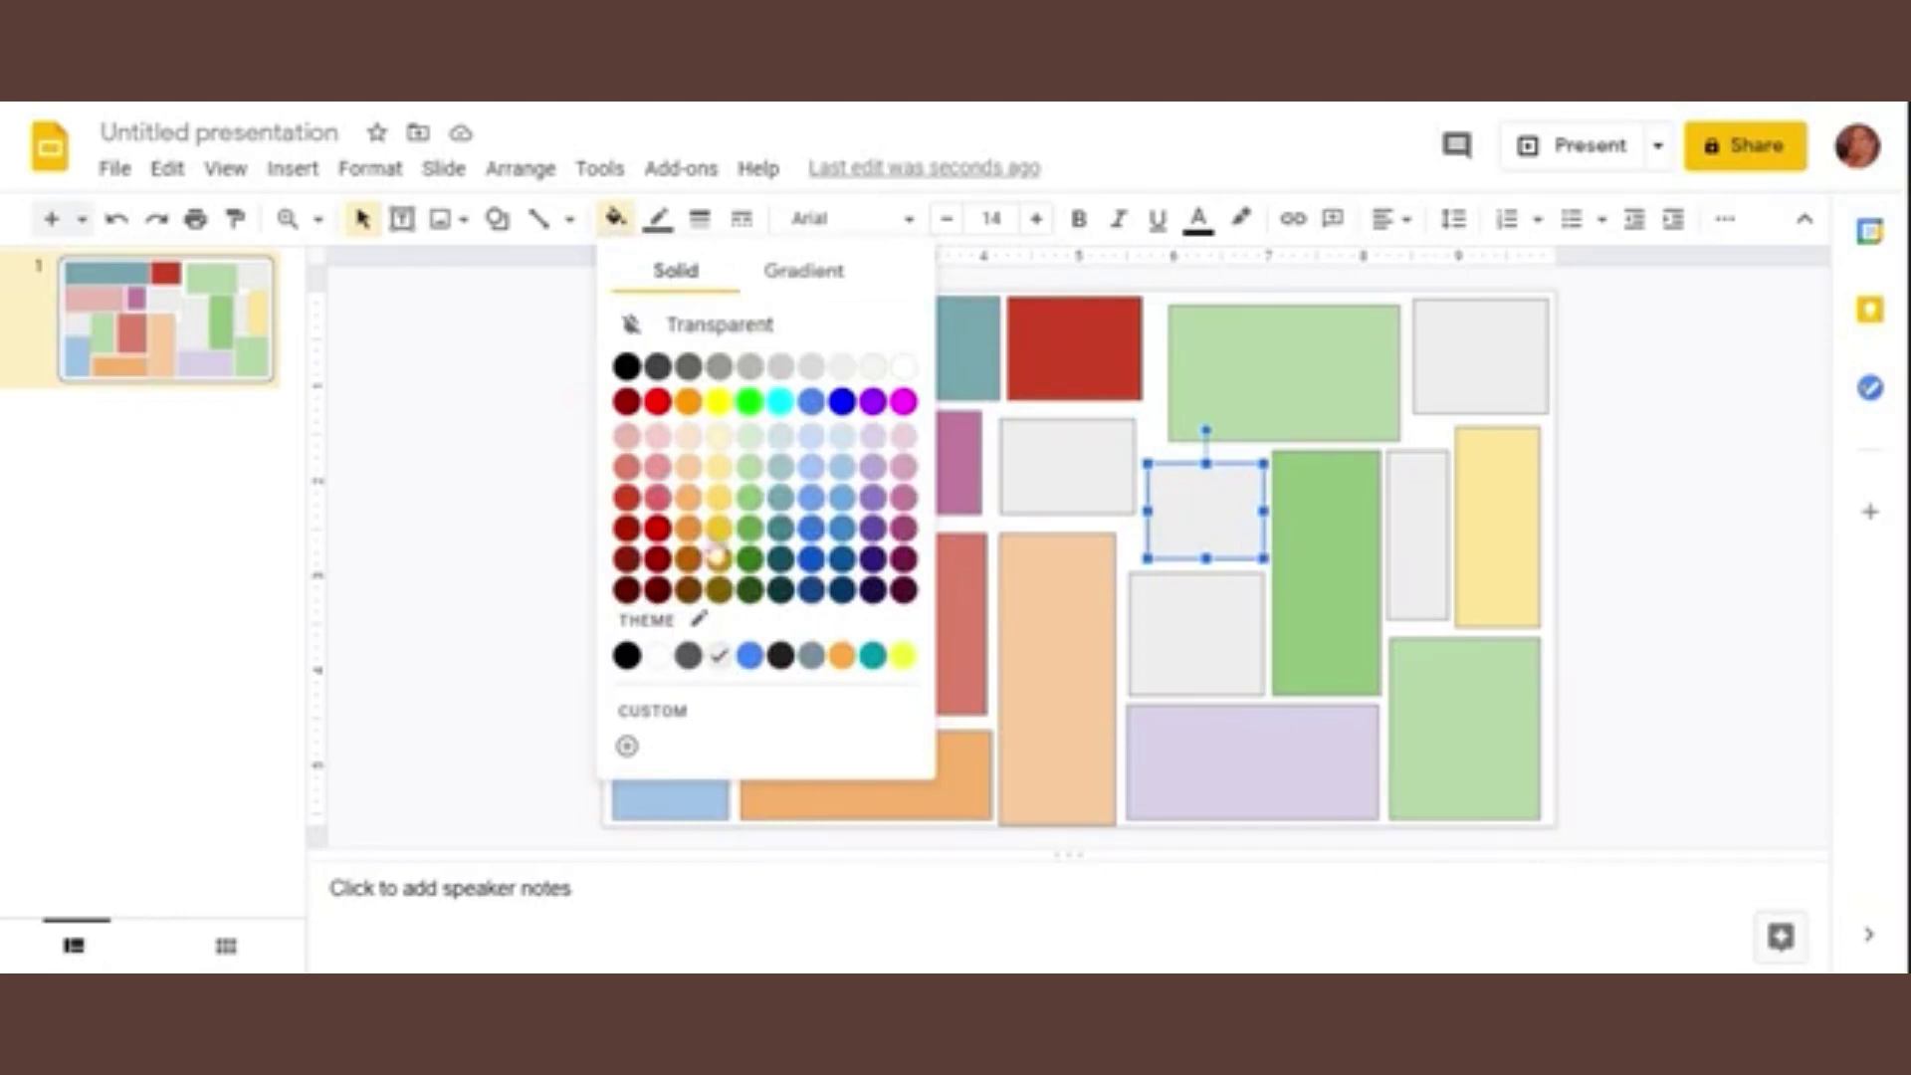
{"action": "left_click", "coordinate": [688, 655]}
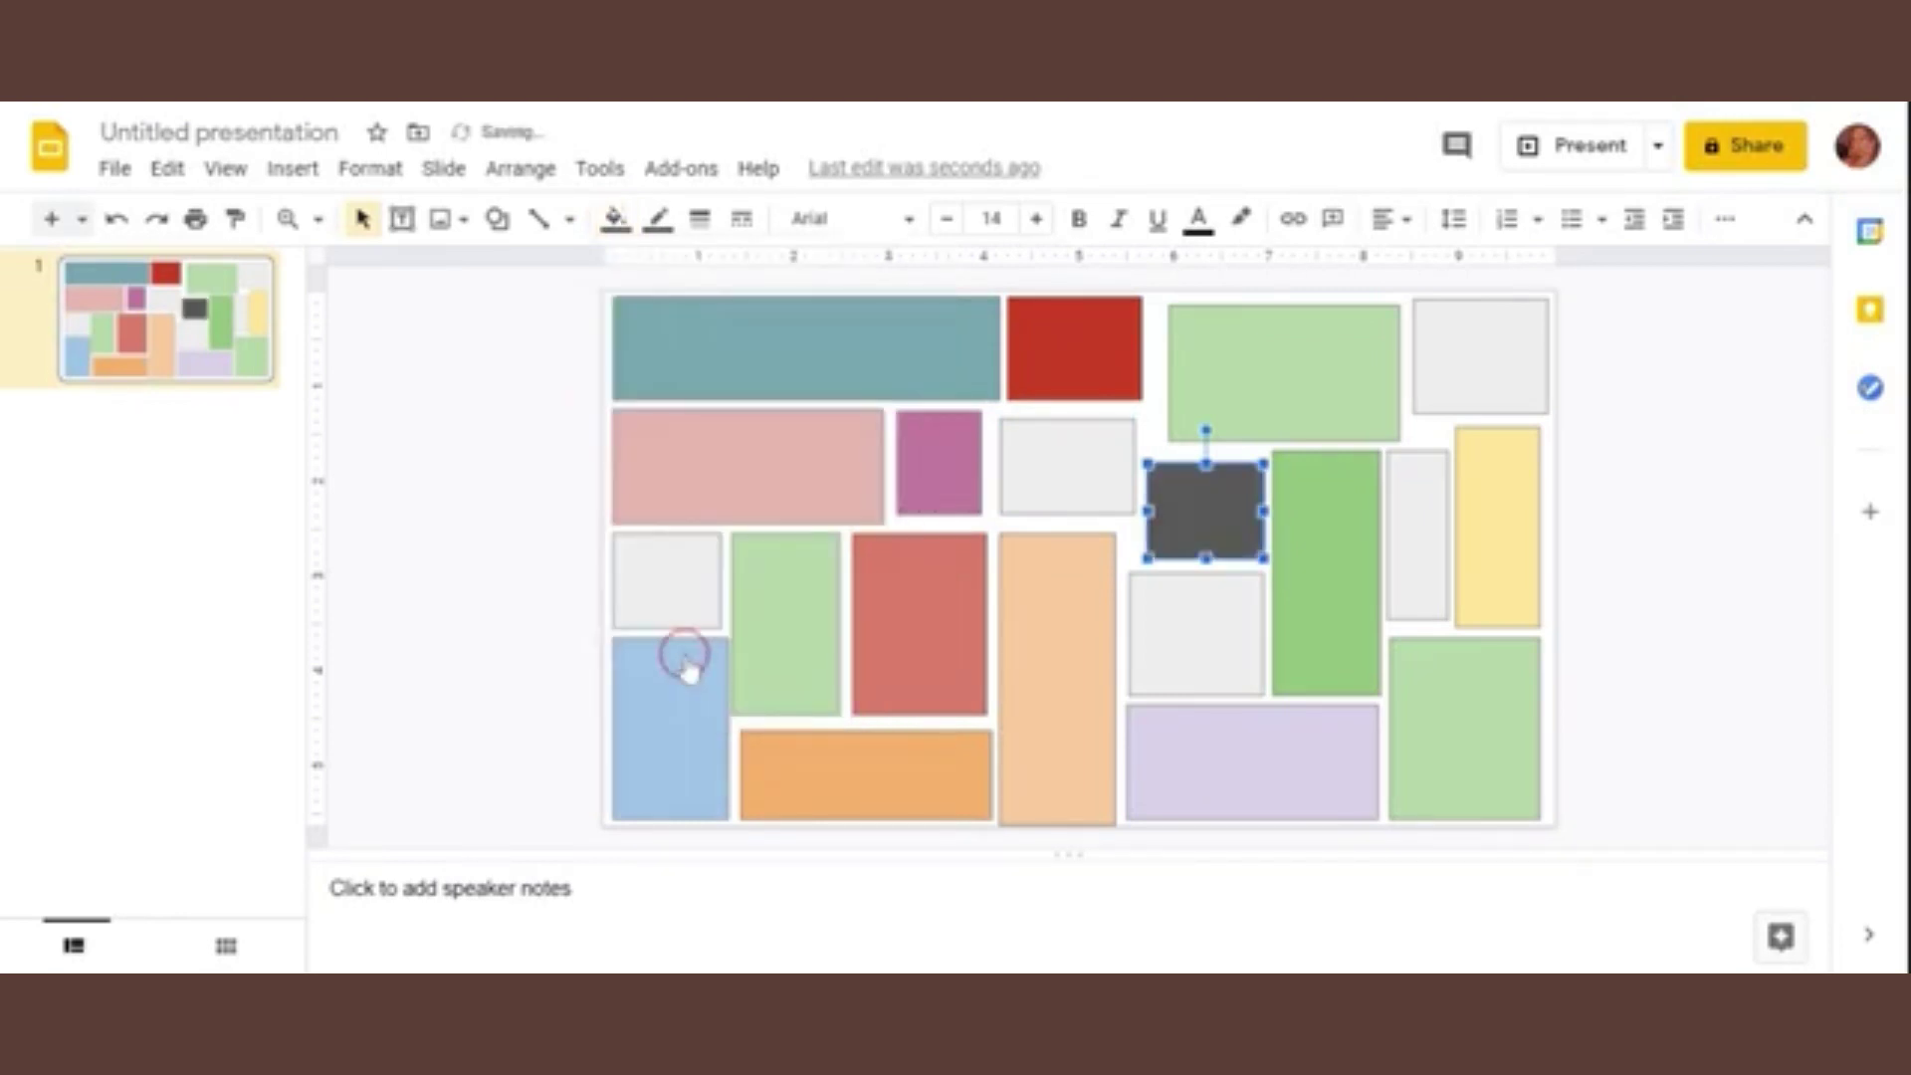
{"action": "left_click", "coordinate": [1194, 637]}
{"action": "left_click", "coordinate": [614, 221]}
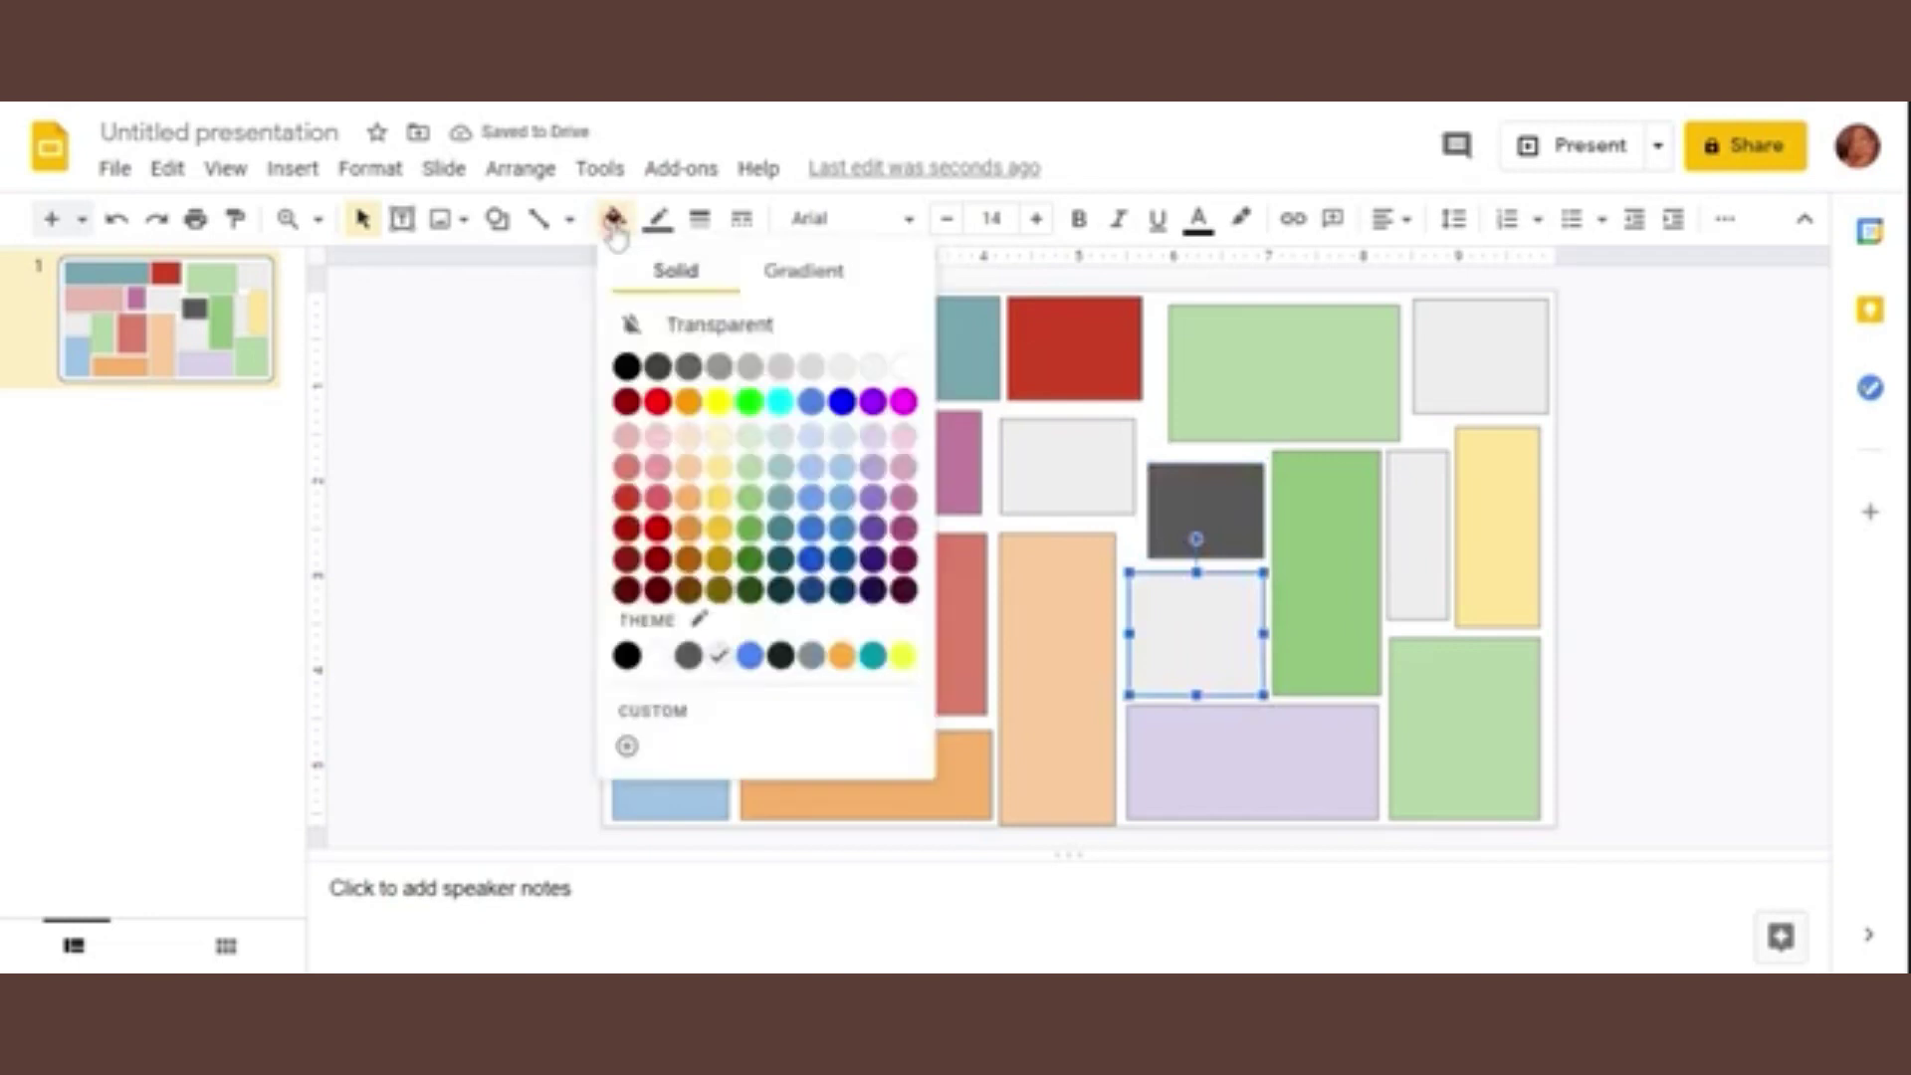
{"action": "left_click", "coordinate": [842, 655]}
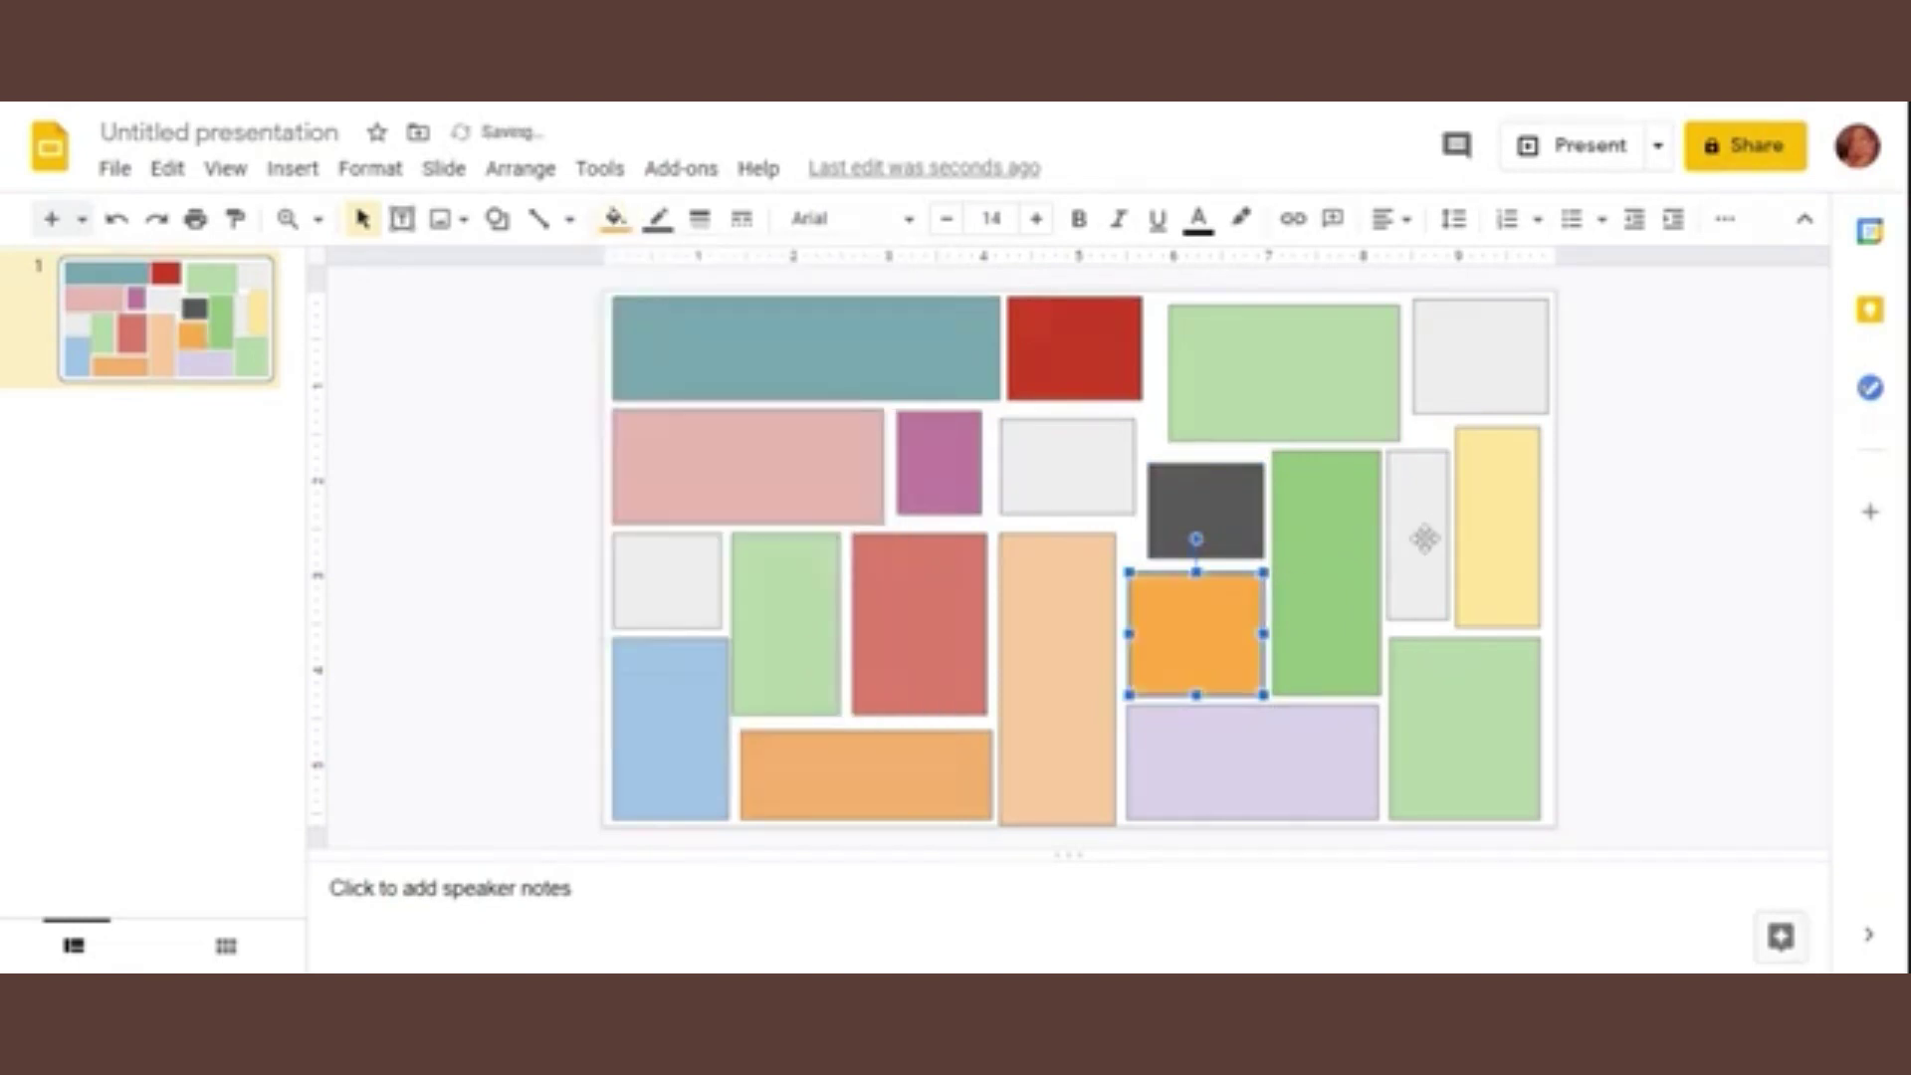
Step: Fill the top-right rectangle and the narrow right rectangle grey-teal
{"action": "left_click", "coordinate": [681, 580]}
{"action": "left_click", "coordinate": [1481, 373]}
{"action": "left_click", "coordinate": [614, 221]}
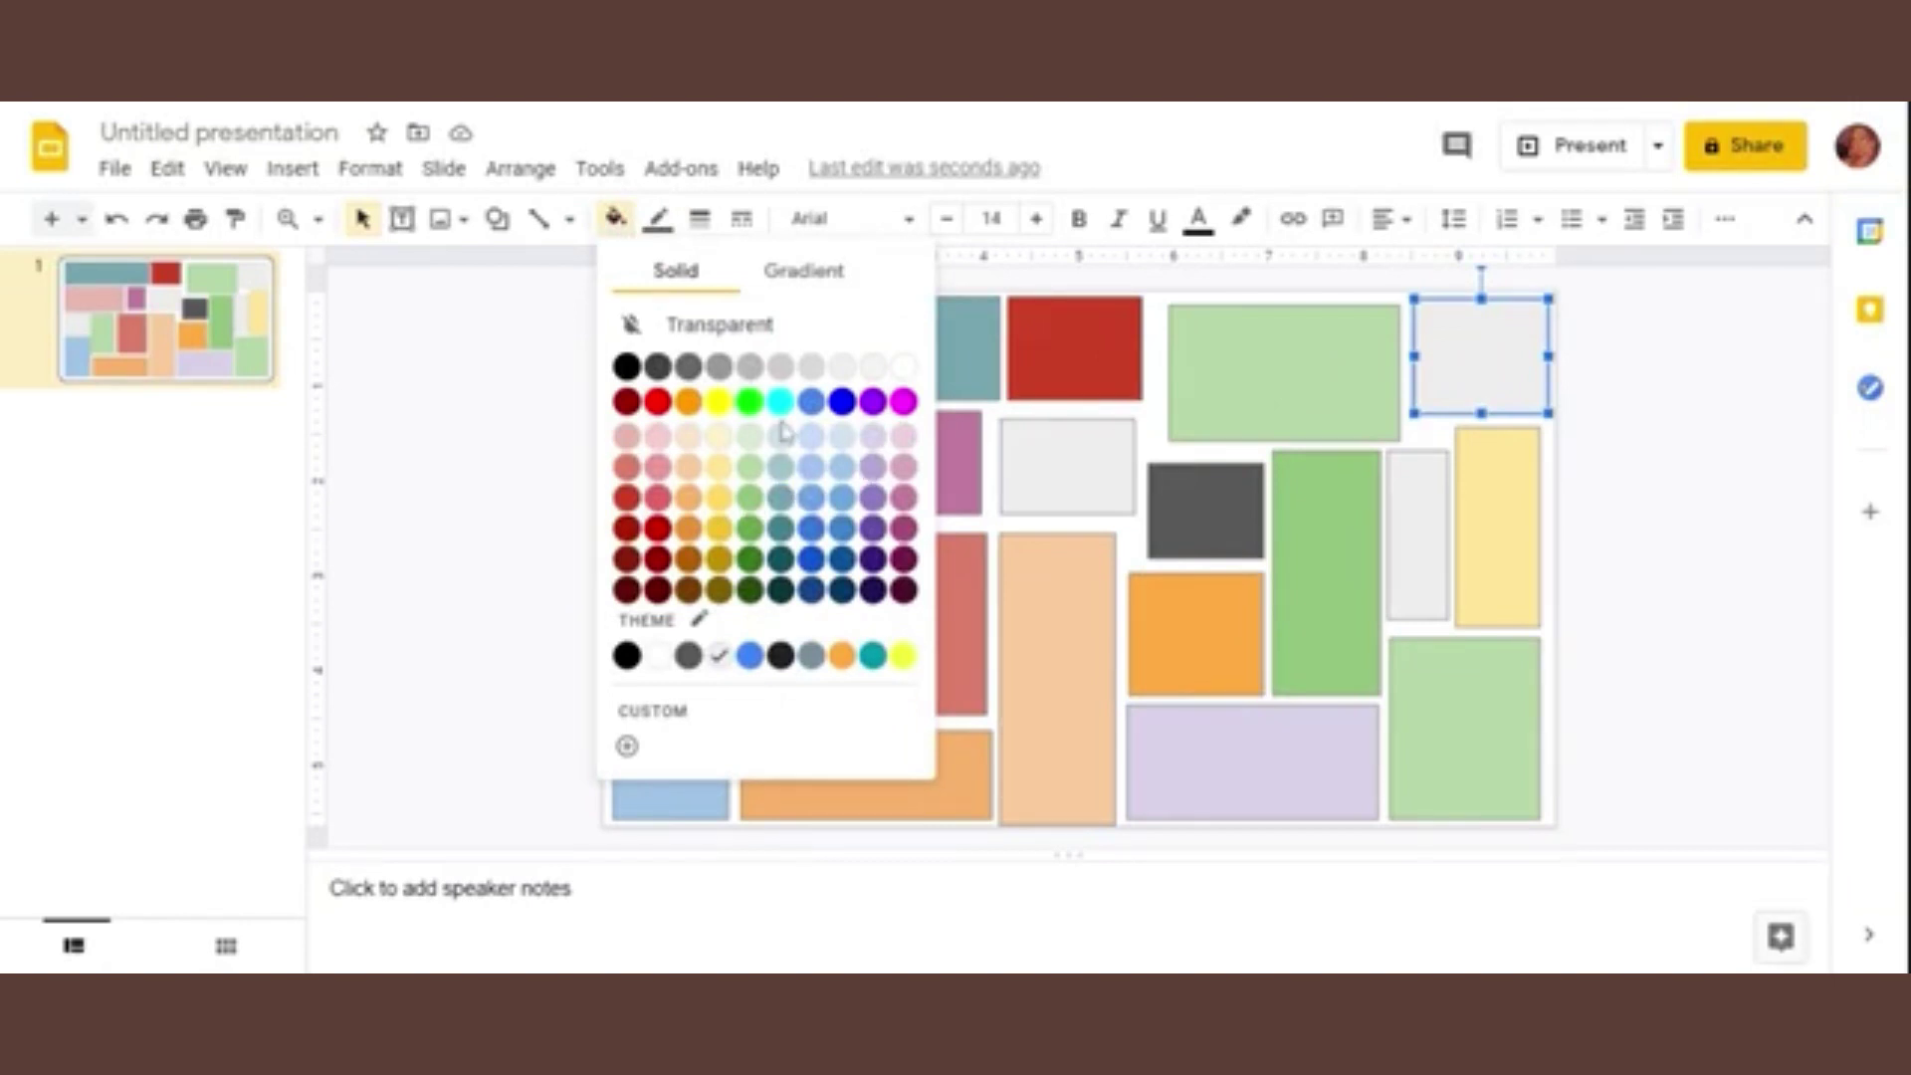
{"action": "left_click", "coordinate": [780, 463]}
{"action": "left_click", "coordinate": [1404, 533]}
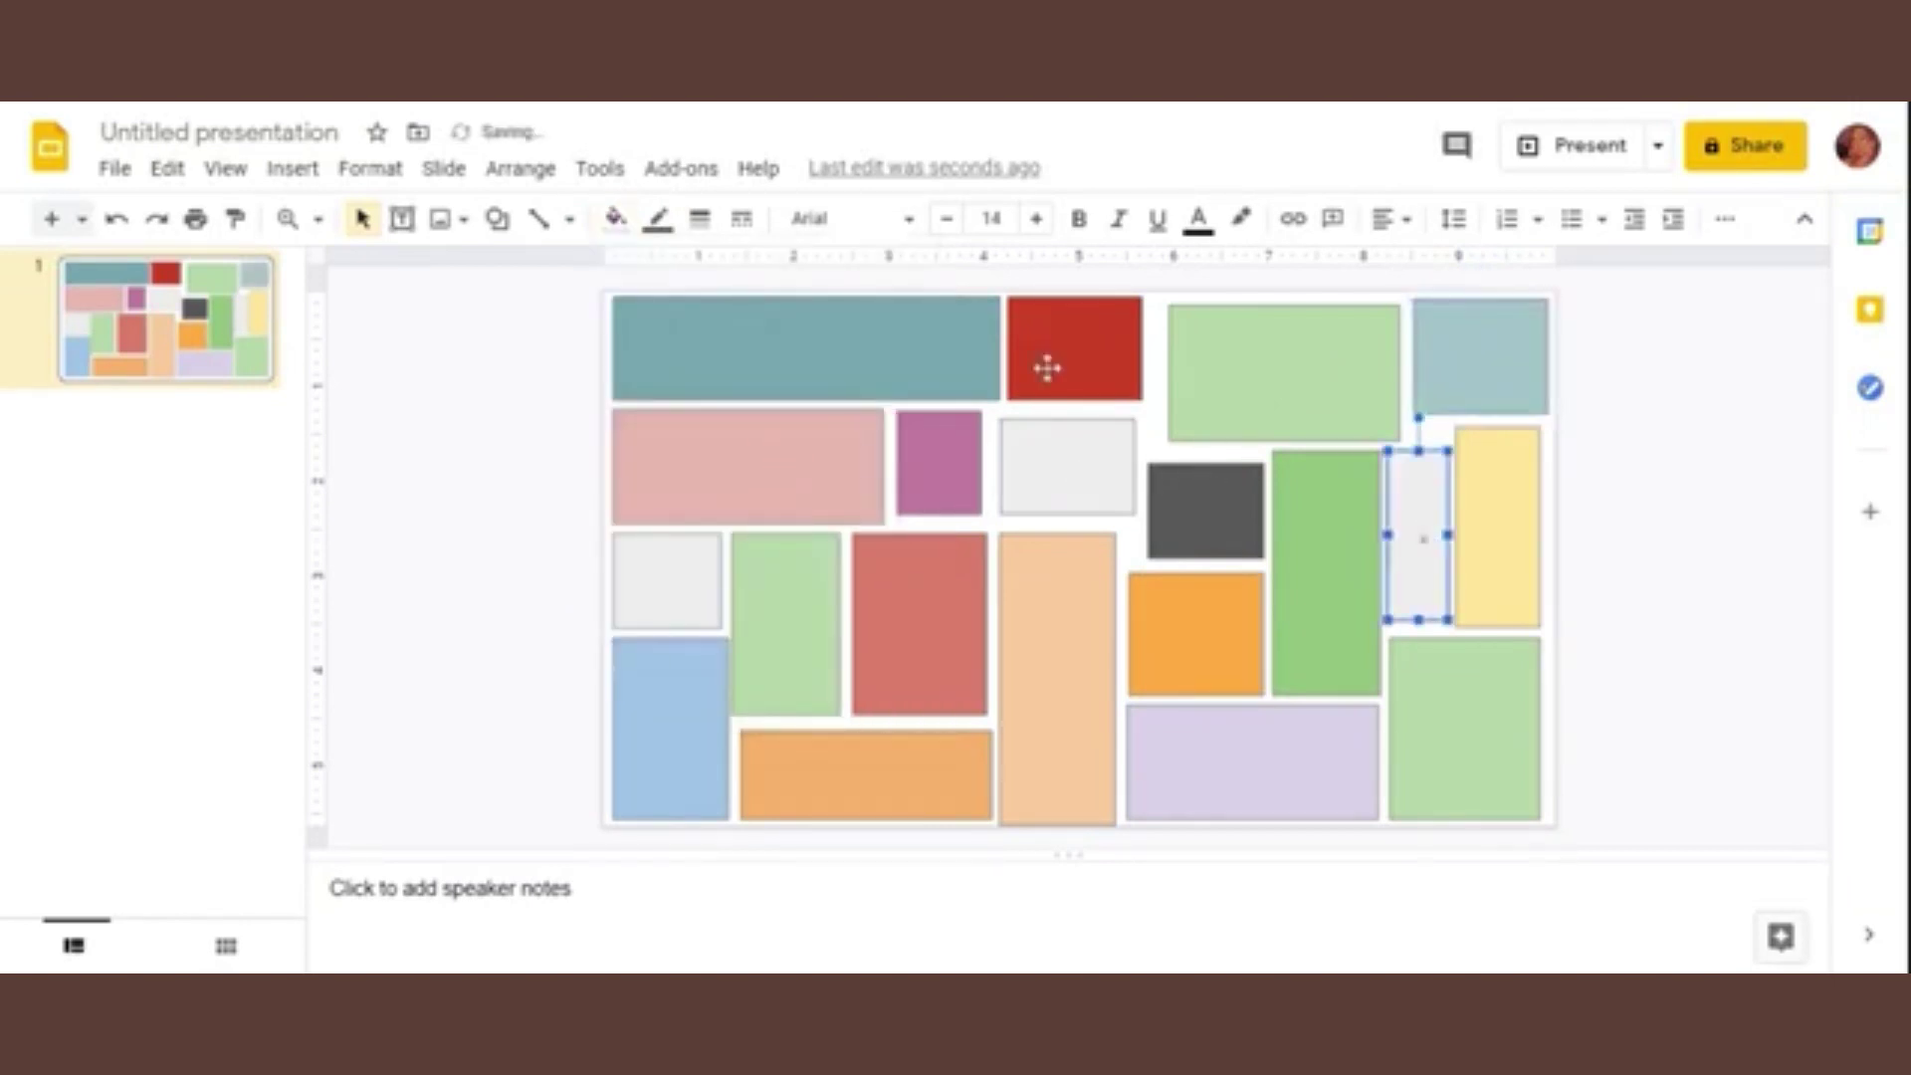
{"action": "left_click", "coordinate": [614, 219]}
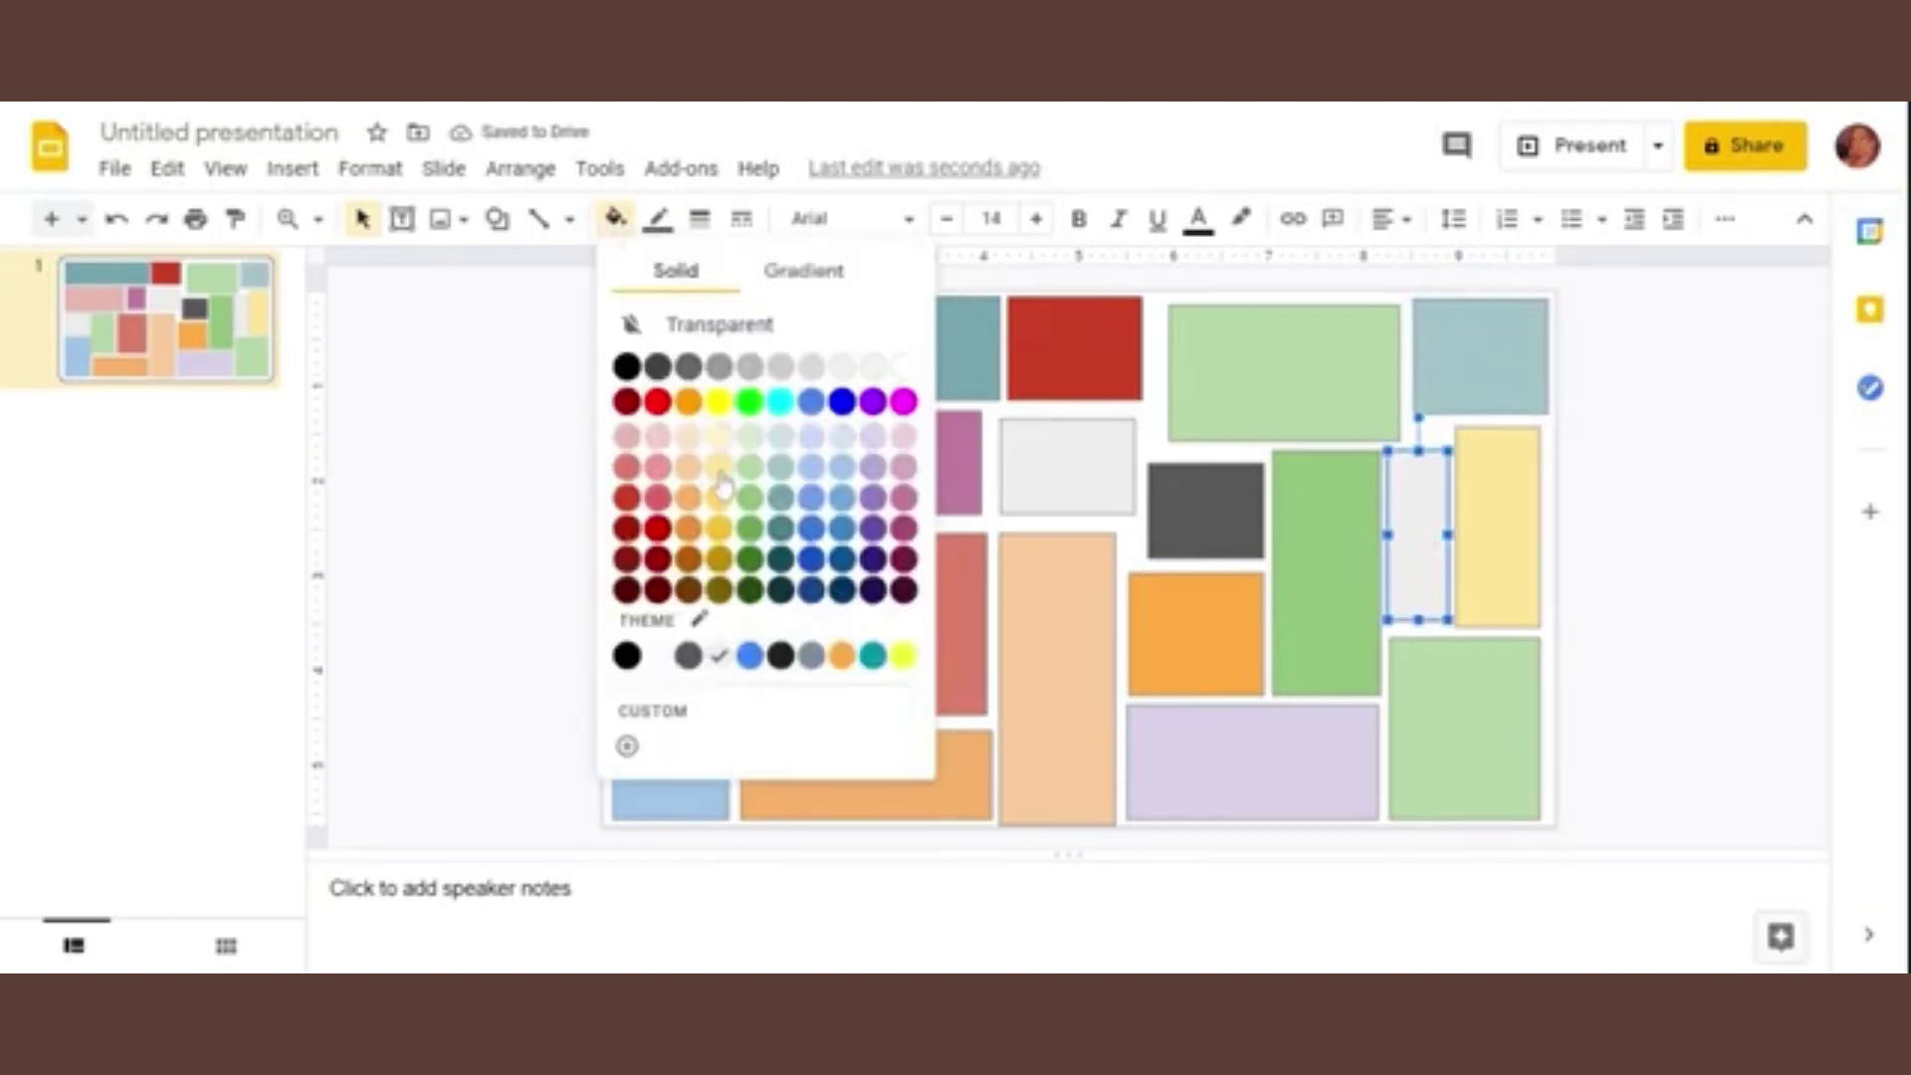
{"action": "left_click", "coordinate": [784, 496]}
Step: Fill the top-centre rectangle slate grey and the small left rectangle medium grey
{"action": "left_click", "coordinate": [1070, 468]}
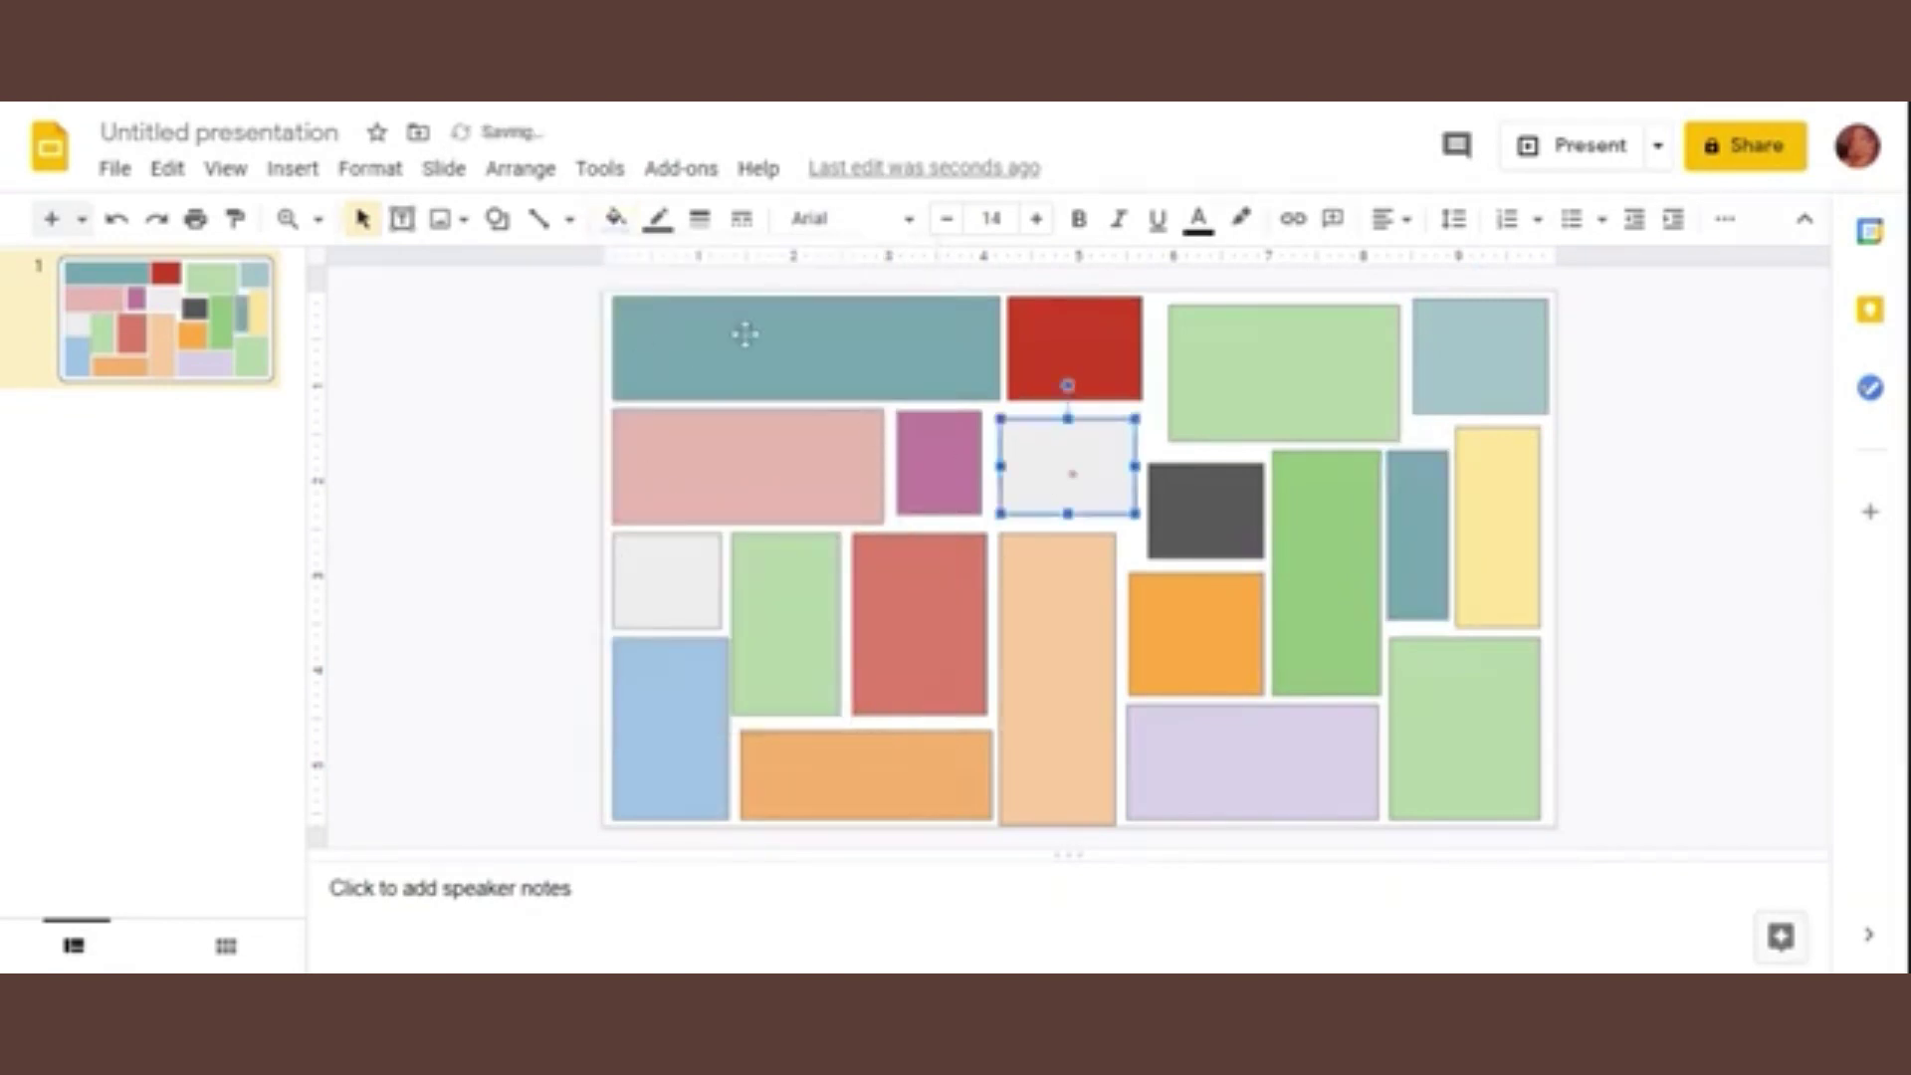
{"action": "left_click", "coordinate": [614, 219]}
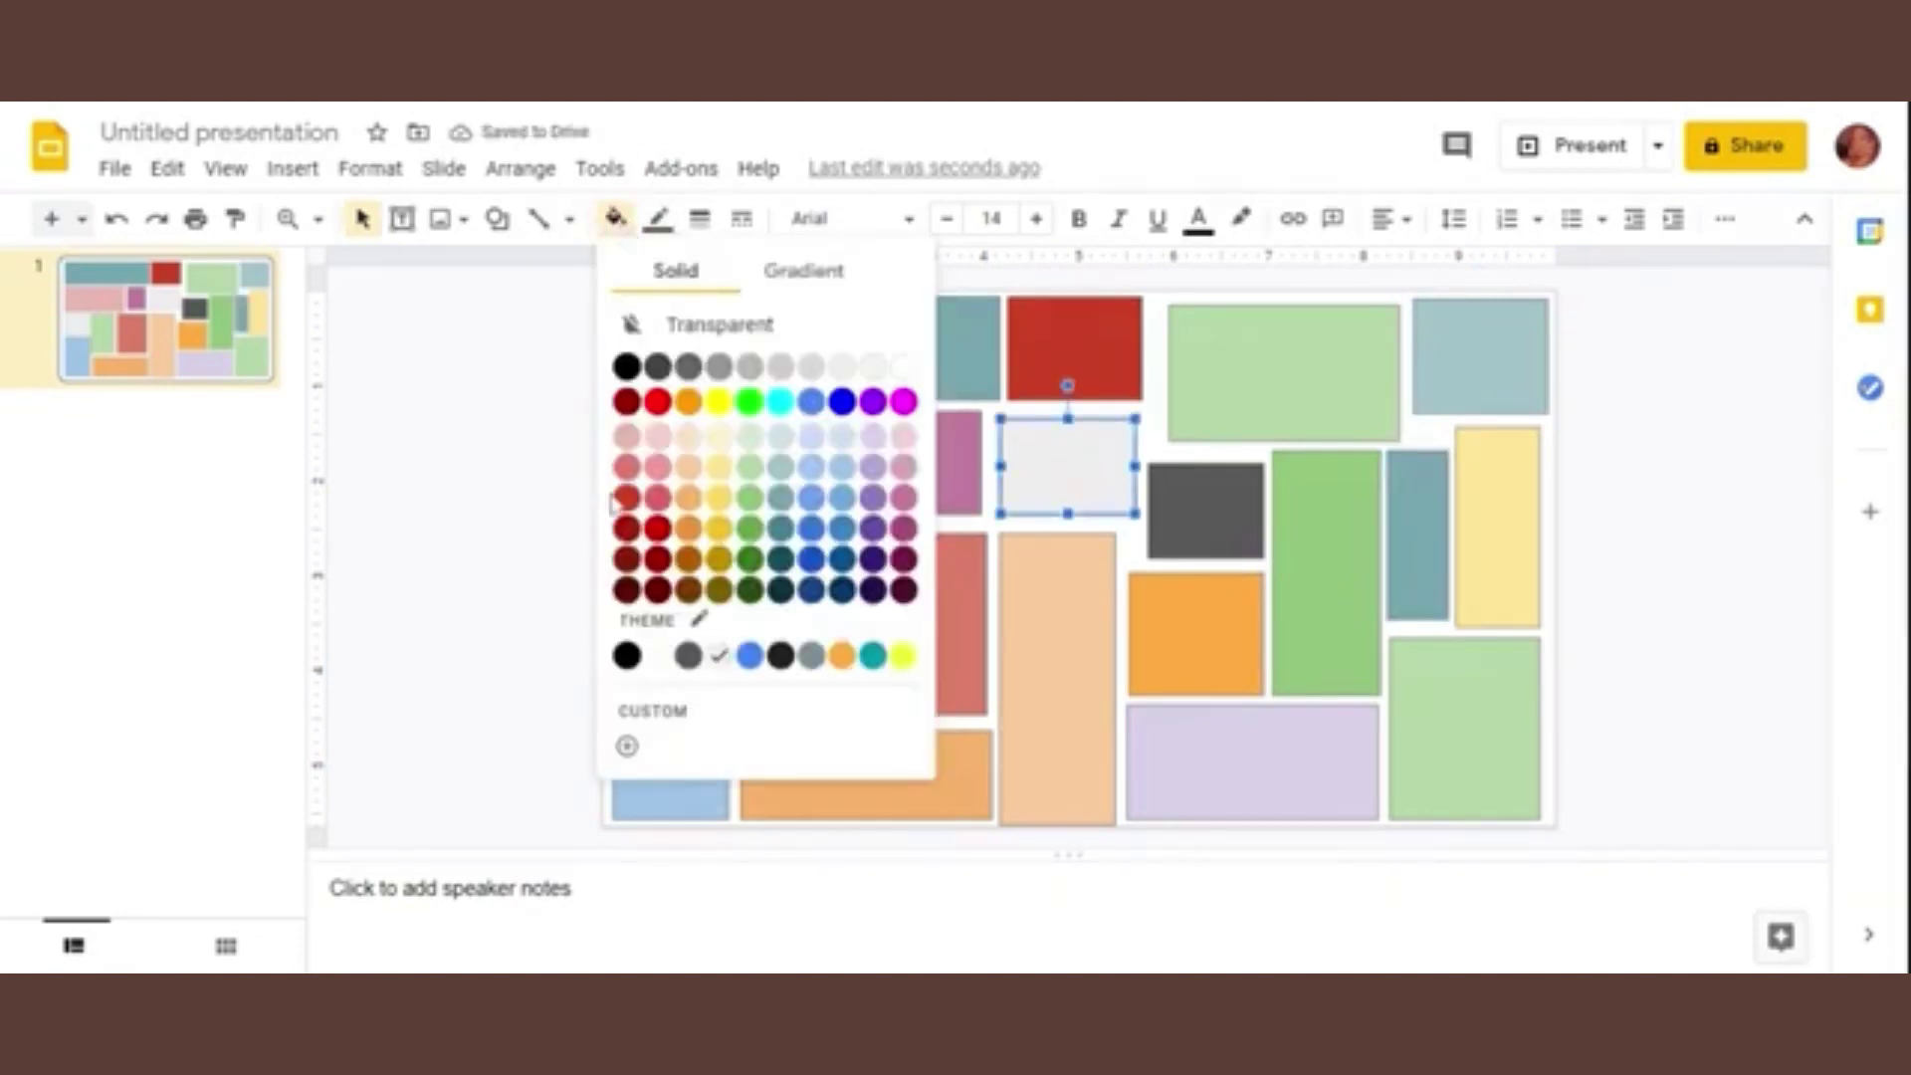
{"action": "left_click", "coordinate": [809, 659]}
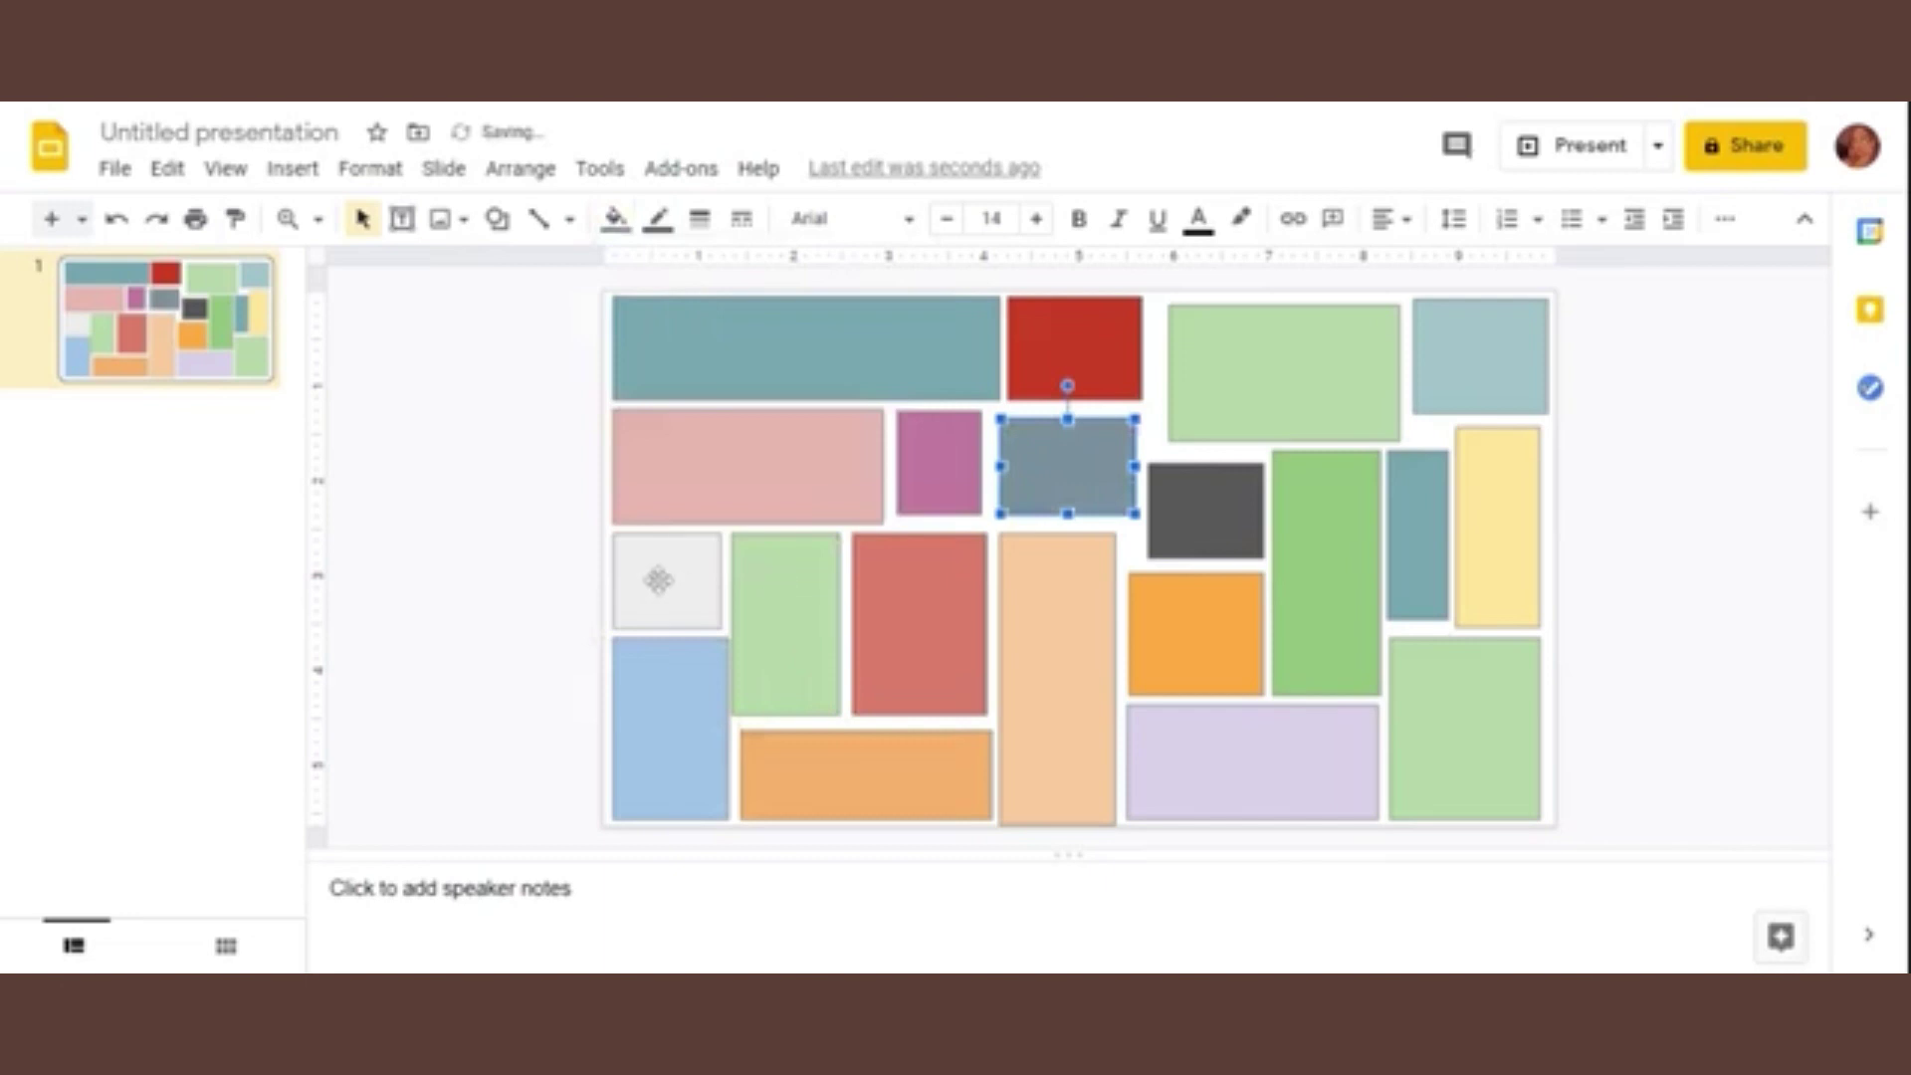
{"action": "left_click", "coordinate": [657, 579]}
{"action": "left_click", "coordinate": [615, 219]}
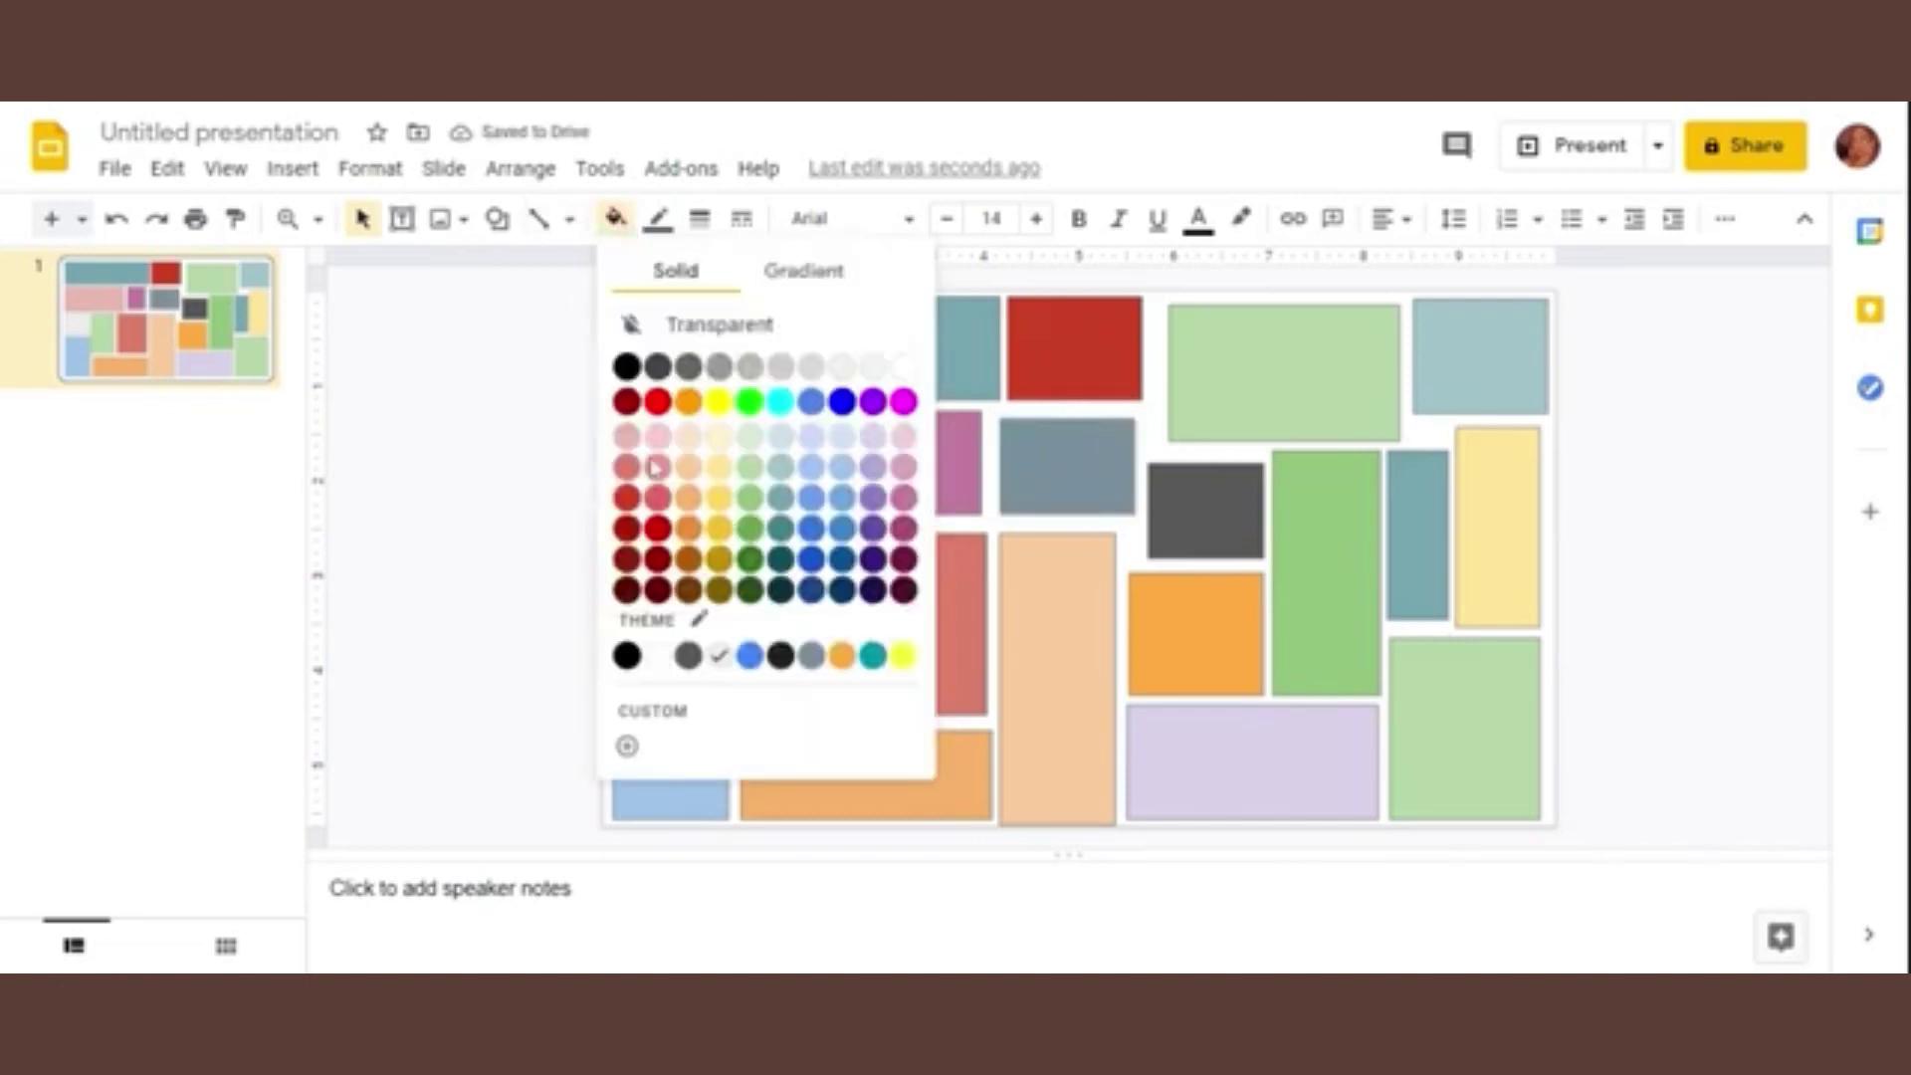
{"action": "left_click", "coordinate": [719, 367]}
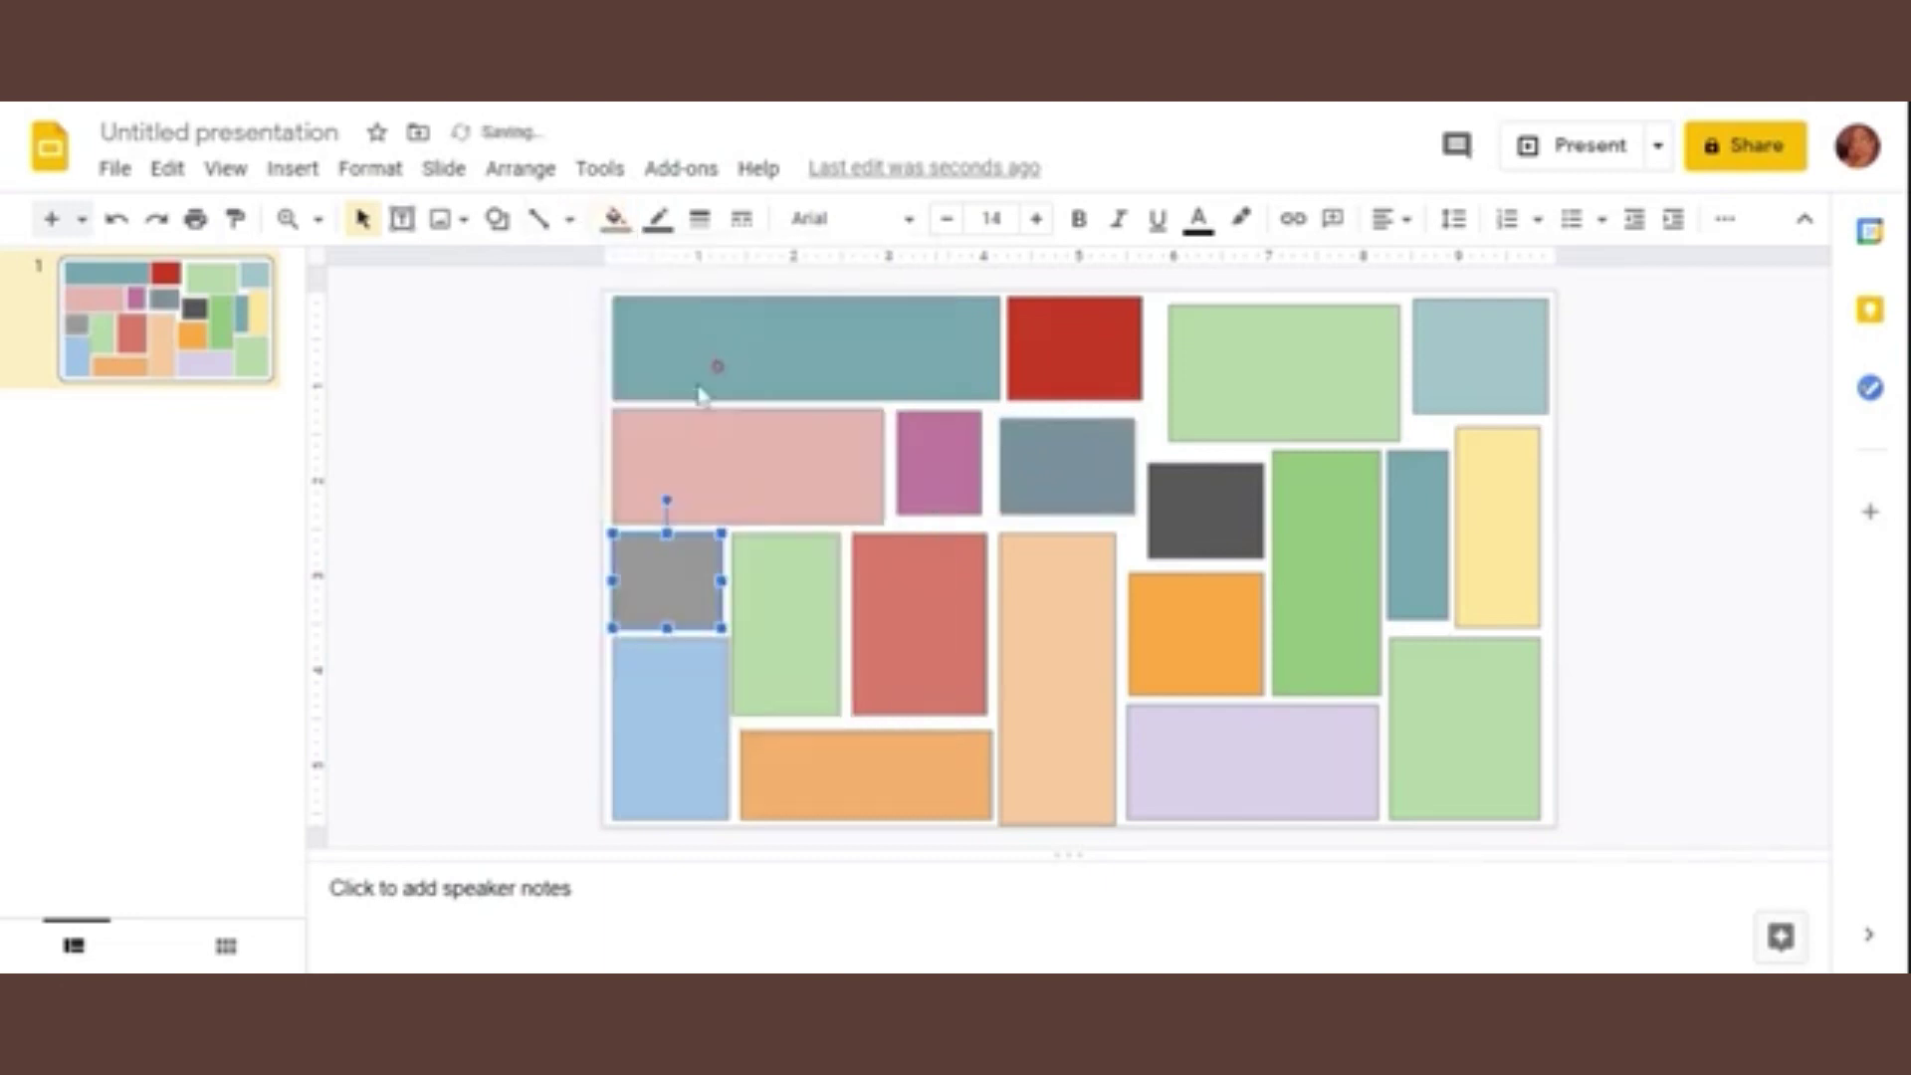
{"action": "left_click", "coordinate": [449, 565]}
Step: Widen the slate and pink rectangles slightly to the right
{"action": "left_click", "coordinate": [1067, 469]}
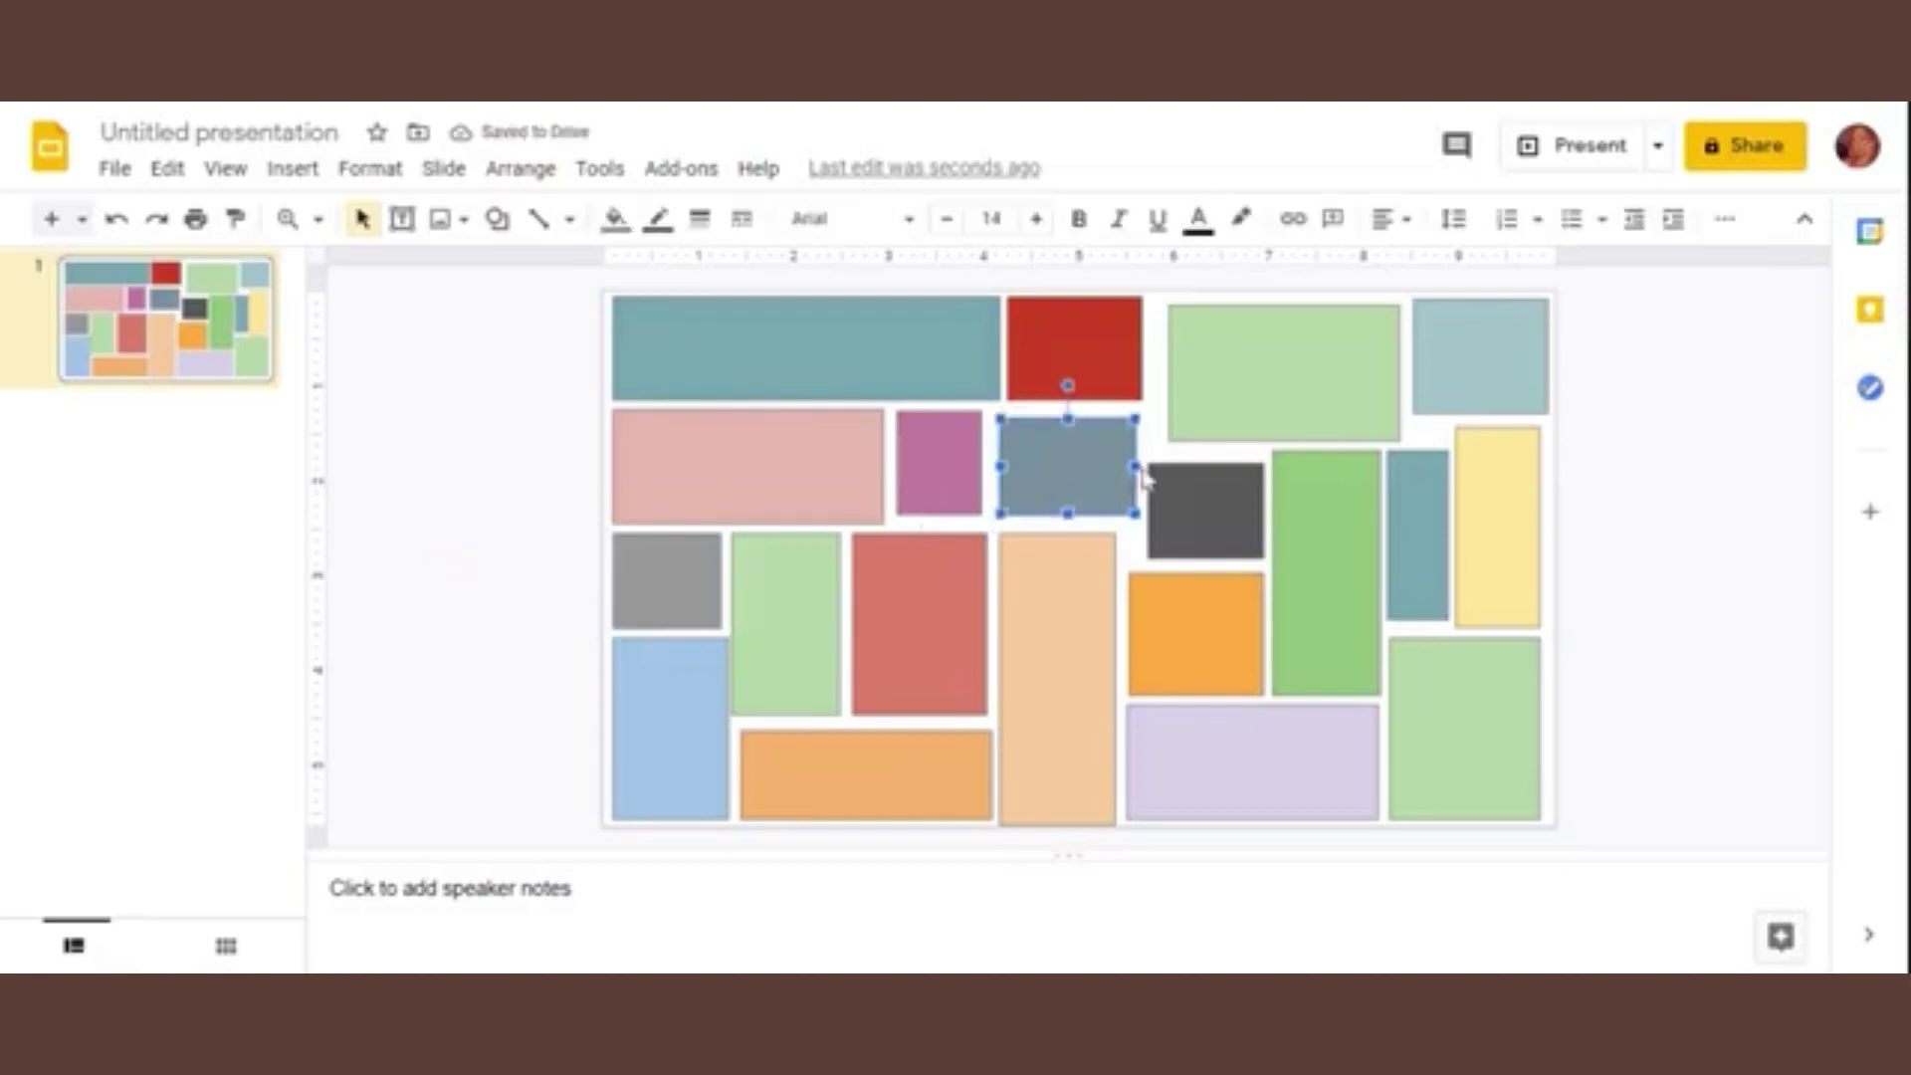
{"action": "left_click_drag", "start_coordinate": [1135, 465], "coordinate": [1143, 466]}
{"action": "left_click", "coordinate": [955, 448]}
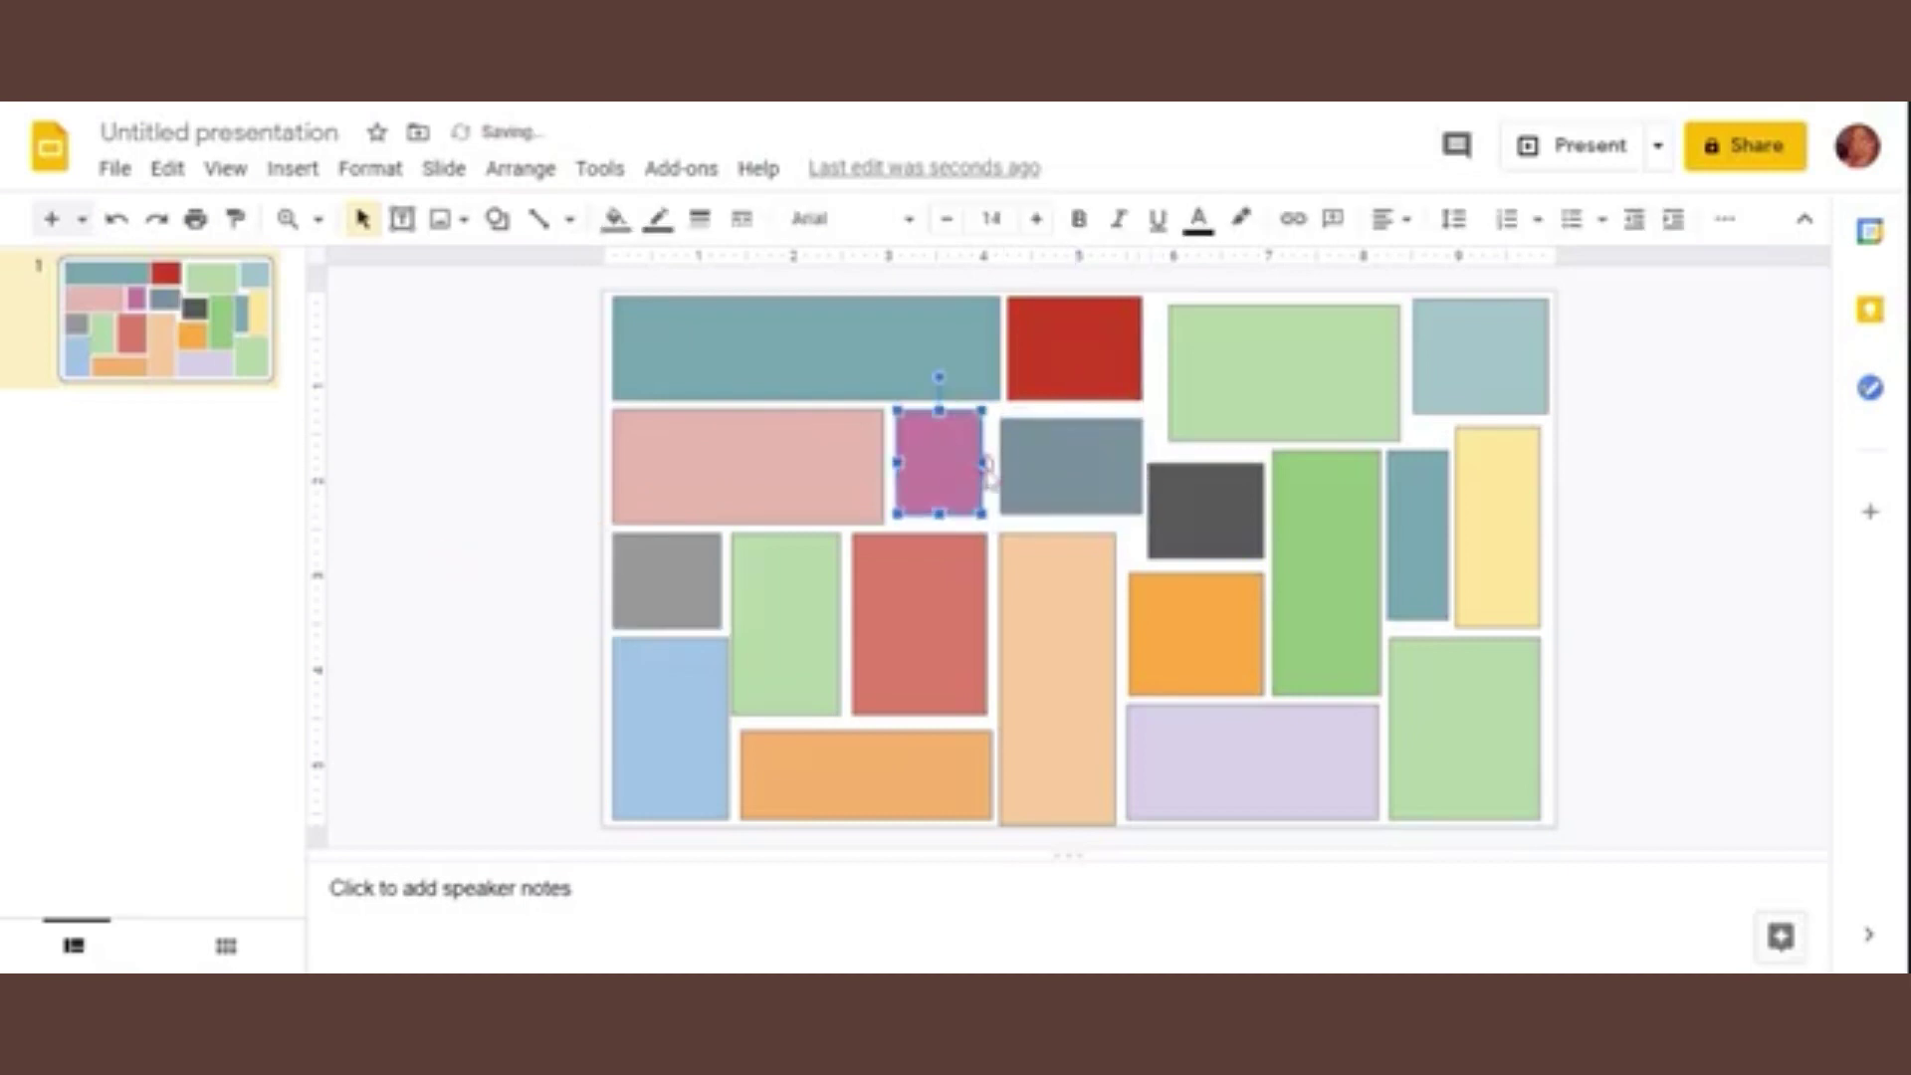
{"action": "left_click_drag", "start_coordinate": [983, 463], "coordinate": [992, 466]}
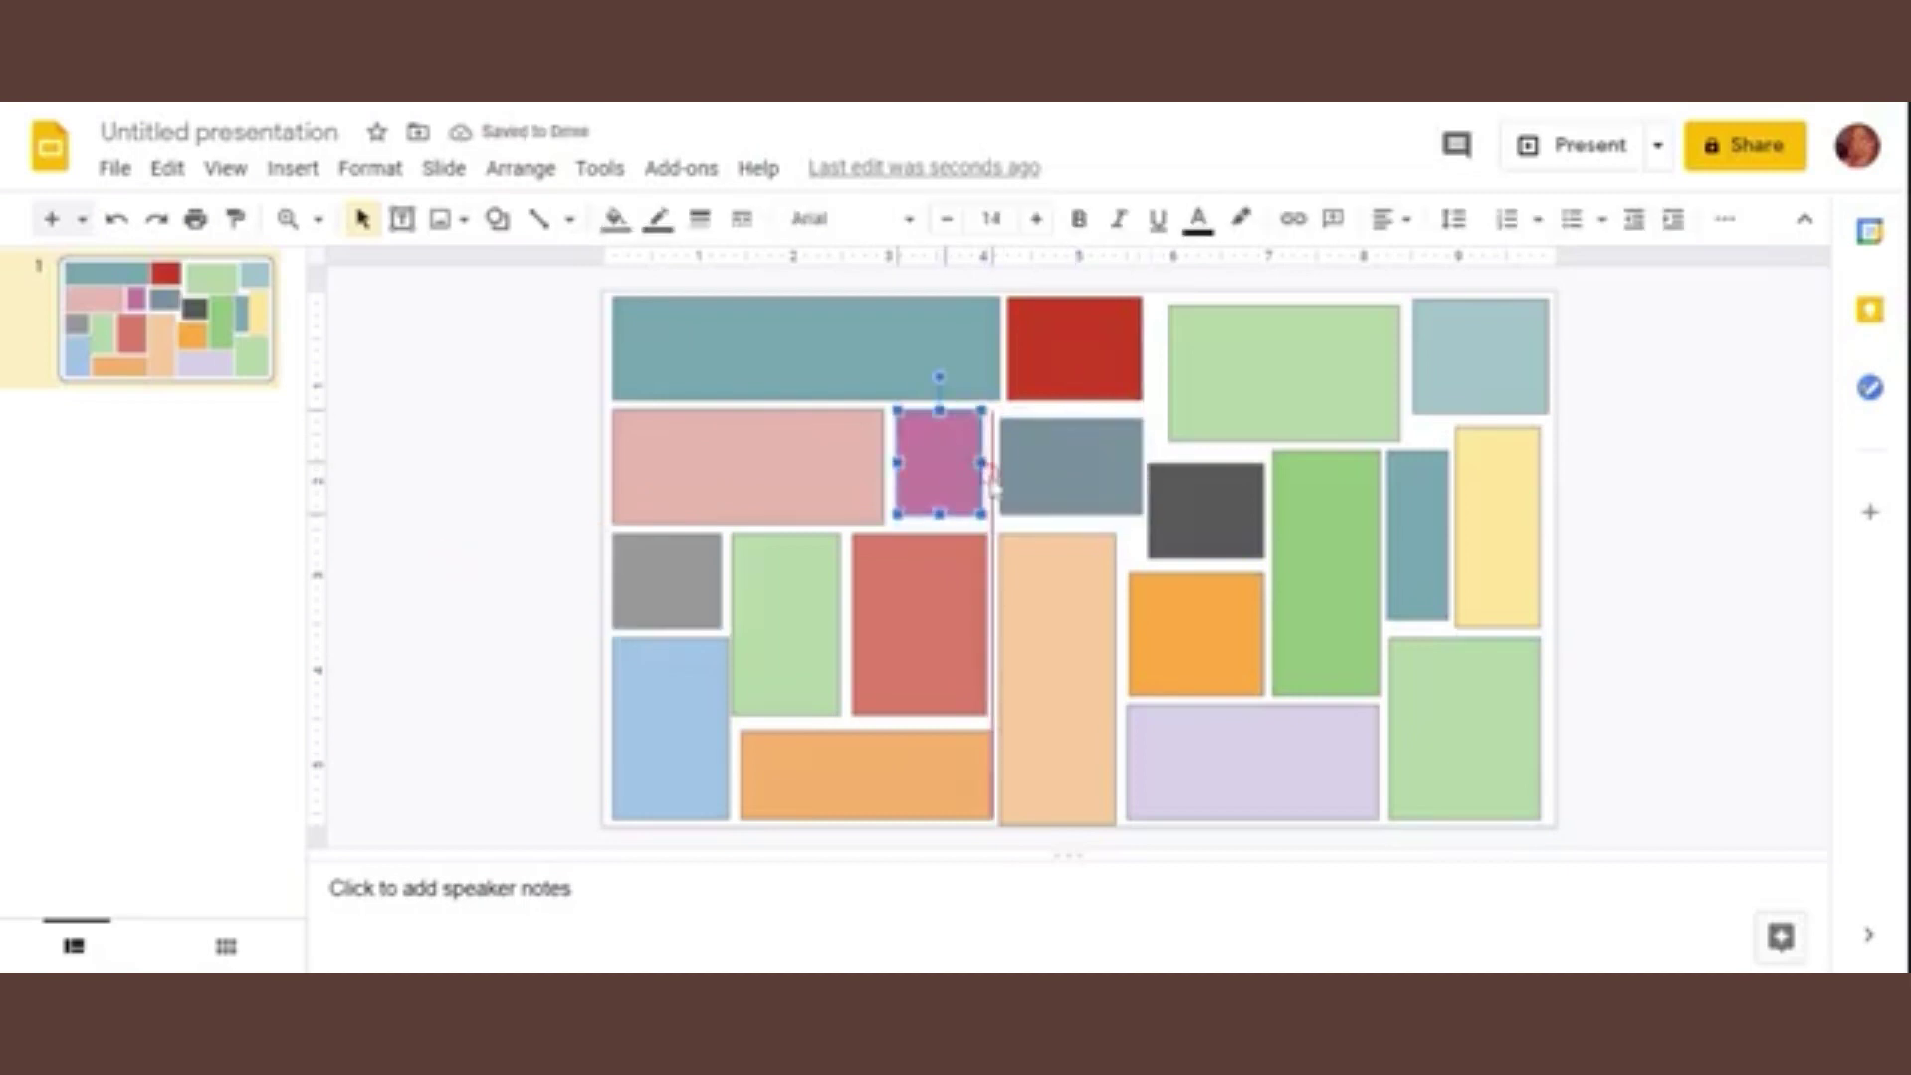
{"action": "left_click", "coordinate": [560, 524]}
Step: Draw a rounded-rectangle banner over the mosaic centre and paste the Title image onto it
{"action": "left_click", "coordinate": [497, 218]}
{"action": "left_click", "coordinate": [568, 267]}
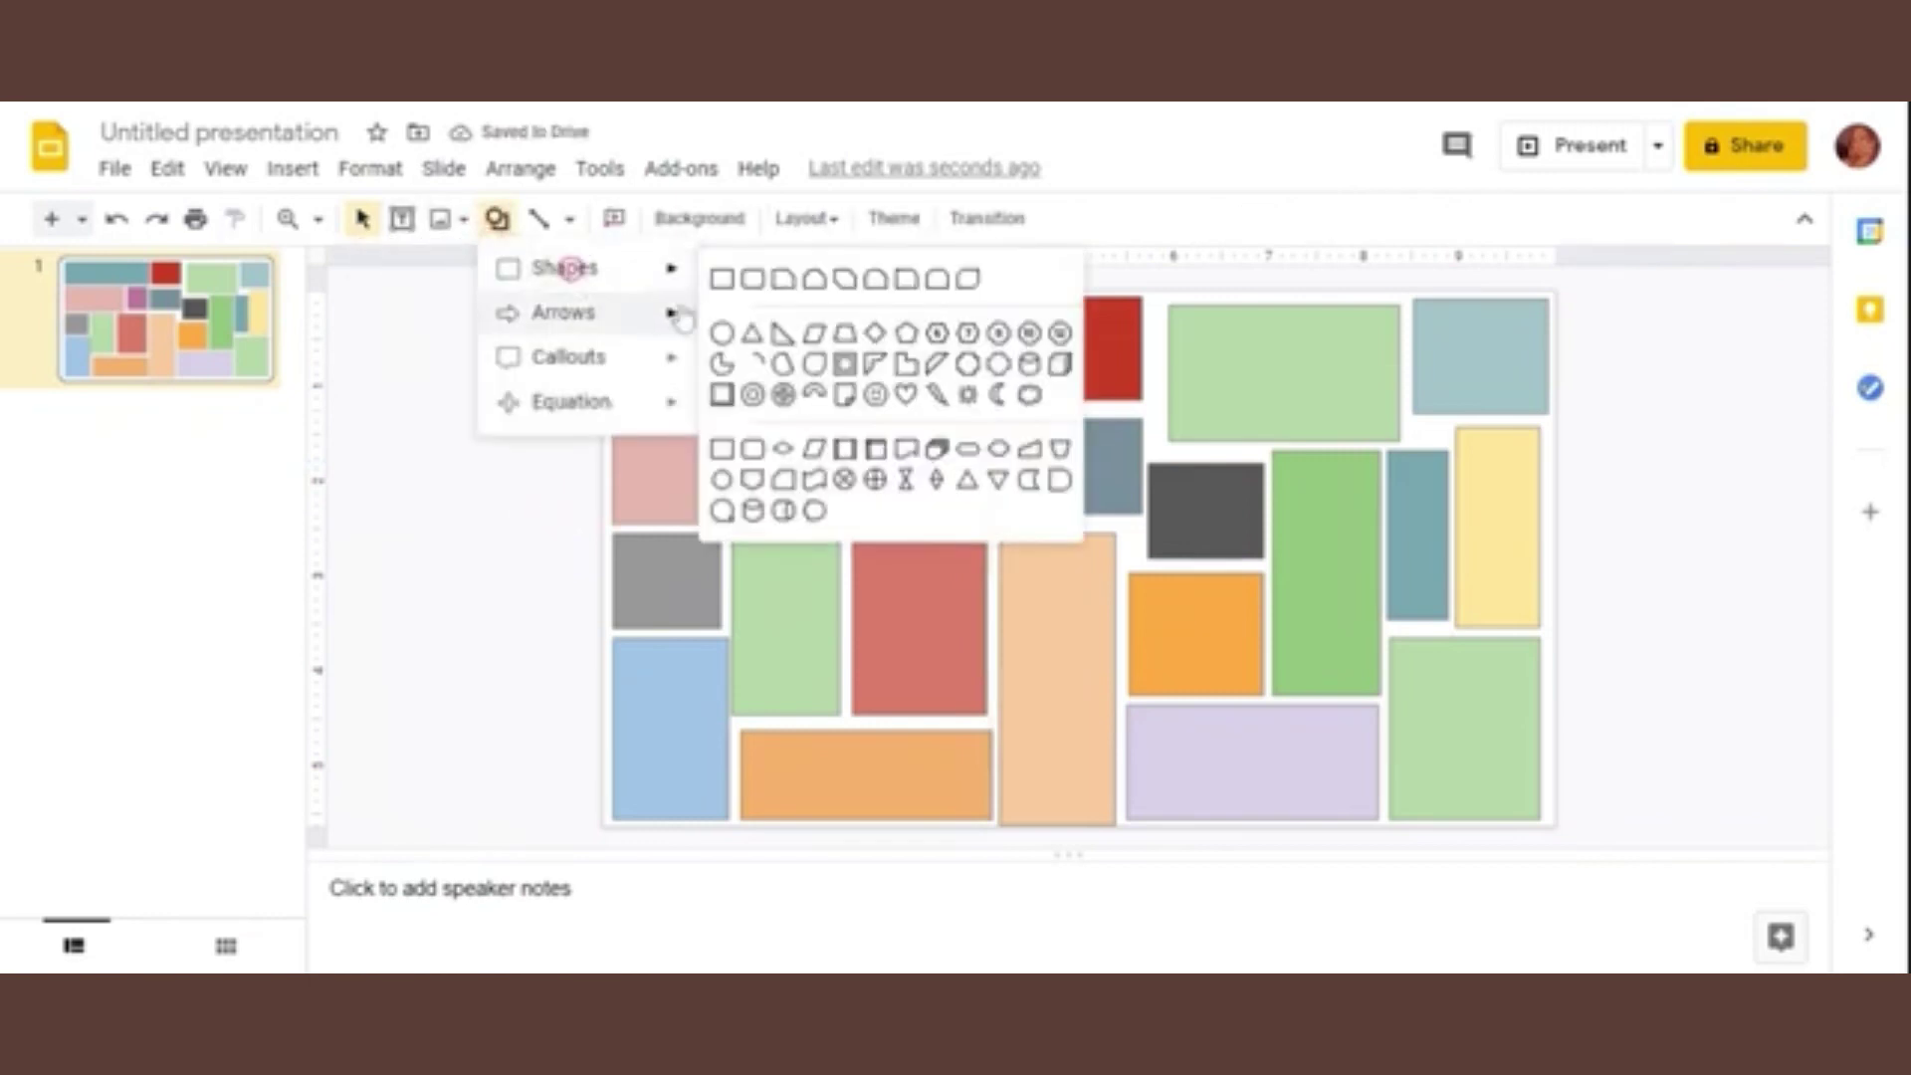
{"action": "left_click", "coordinate": [753, 279]}
{"action": "mouse_move", "coordinate": [714, 404]}
{"action": "left_mouse_down"}
{"action": "mouse_move", "coordinate": [1142, 520]}
{"action": "mouse_move", "coordinate": [1361, 671]}
{"action": "left_mouse_up"}
{"action": "left_click_drag", "start_coordinate": [1078, 580], "coordinate": [1099, 588]}
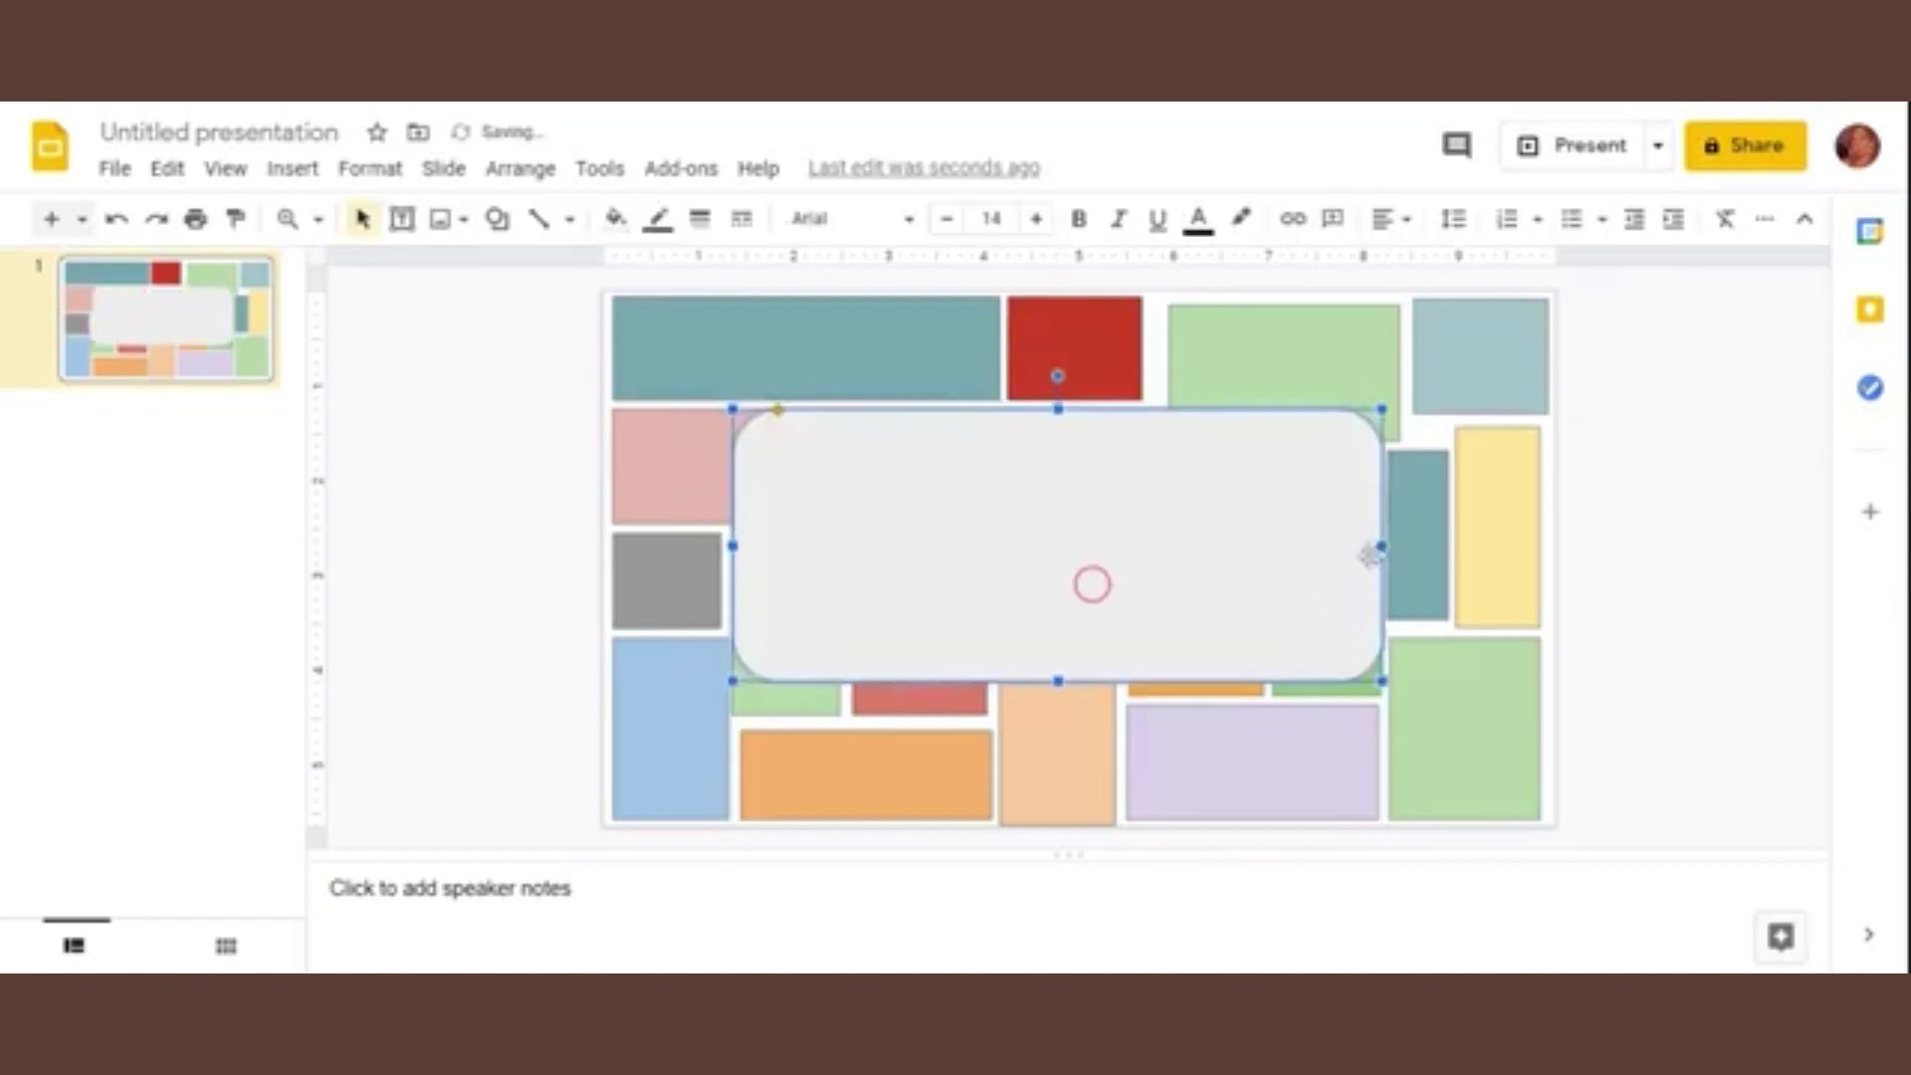
{"action": "left_click_drag", "start_coordinate": [1388, 687], "coordinate": [1286, 607]}
{"action": "left_click_drag", "start_coordinate": [1095, 528], "coordinate": [1154, 572]}
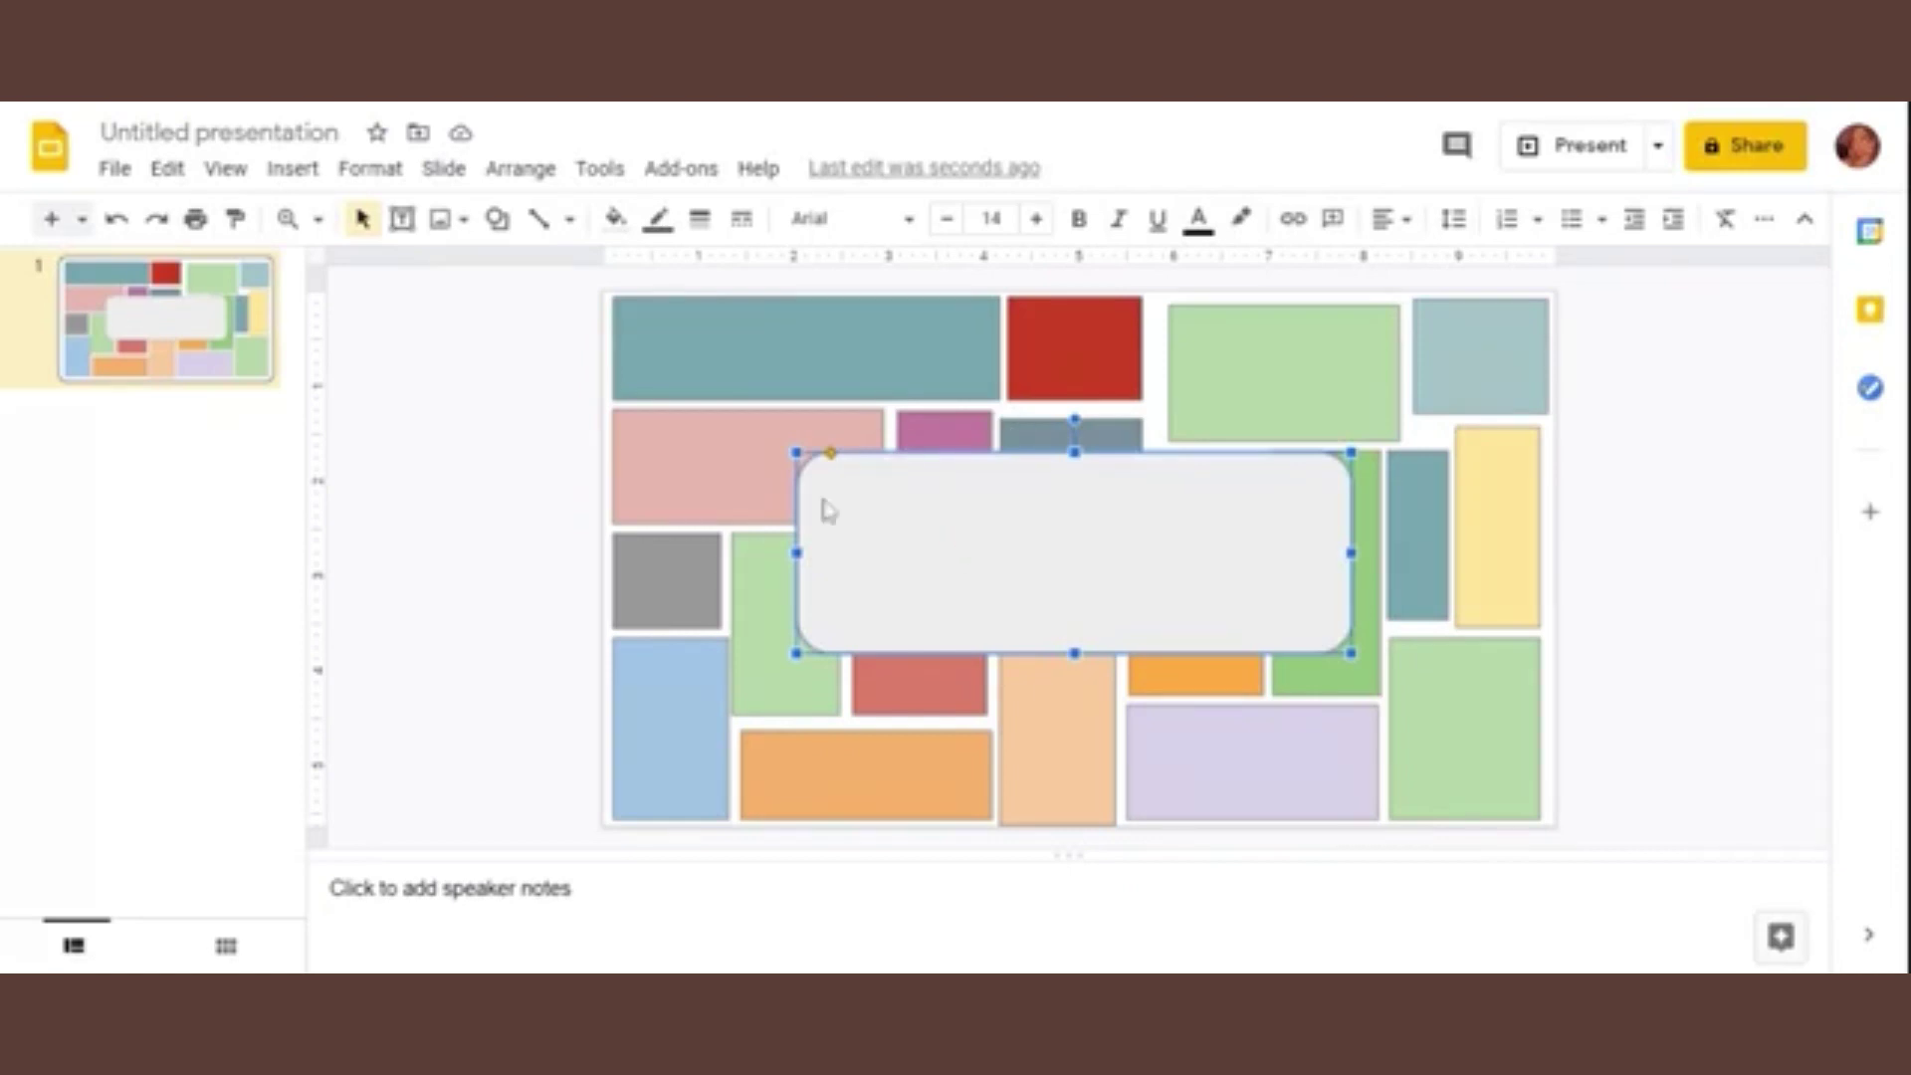
{"action": "key", "text": "ctrl+v"}
{"action": "mouse_move", "coordinate": [1035, 444]}
{"action": "left_mouse_down"}
{"action": "mouse_move", "coordinate": [1035, 527]}
{"action": "mouse_move", "coordinate": [1068, 566]}
{"action": "left_mouse_up"}
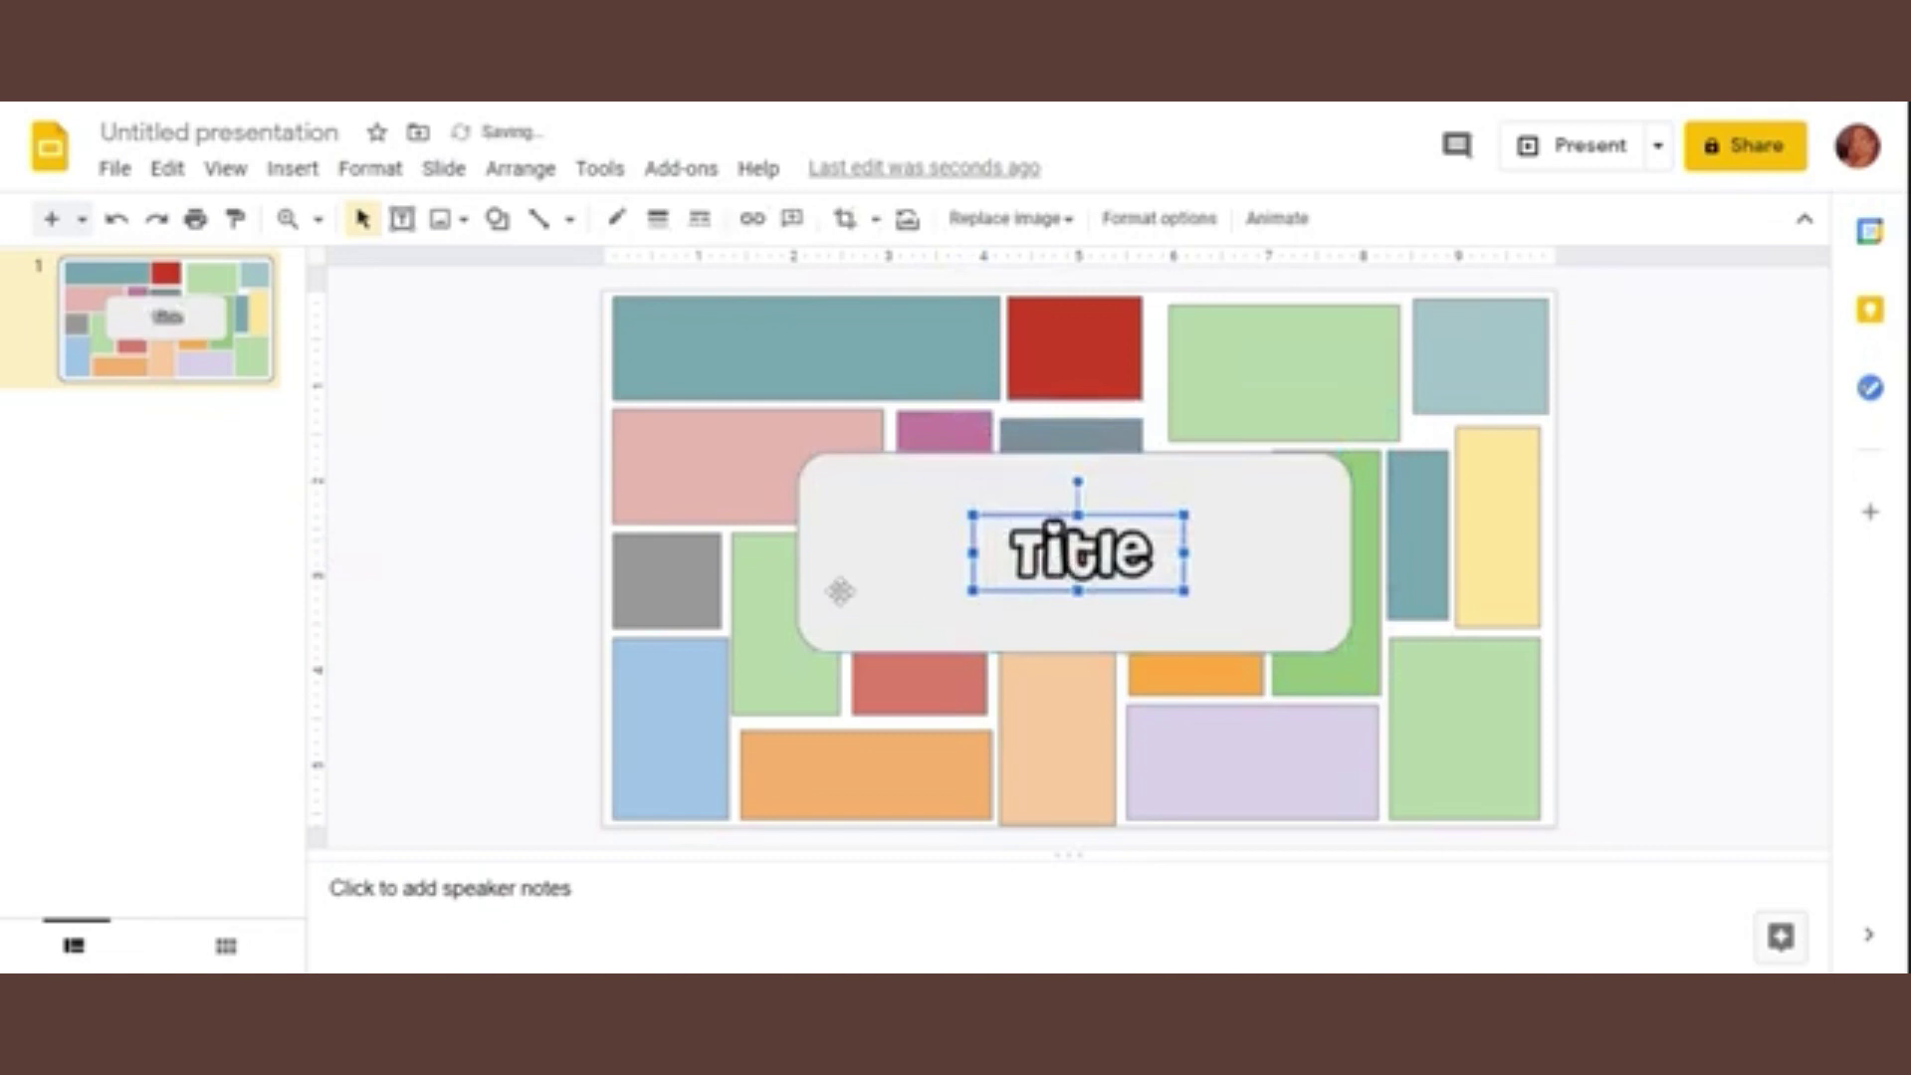
Step: Shrink the rounded title banner from its corners so it hugs the Title text
{"action": "left_click", "coordinate": [499, 533]}
{"action": "left_click", "coordinate": [1083, 614]}
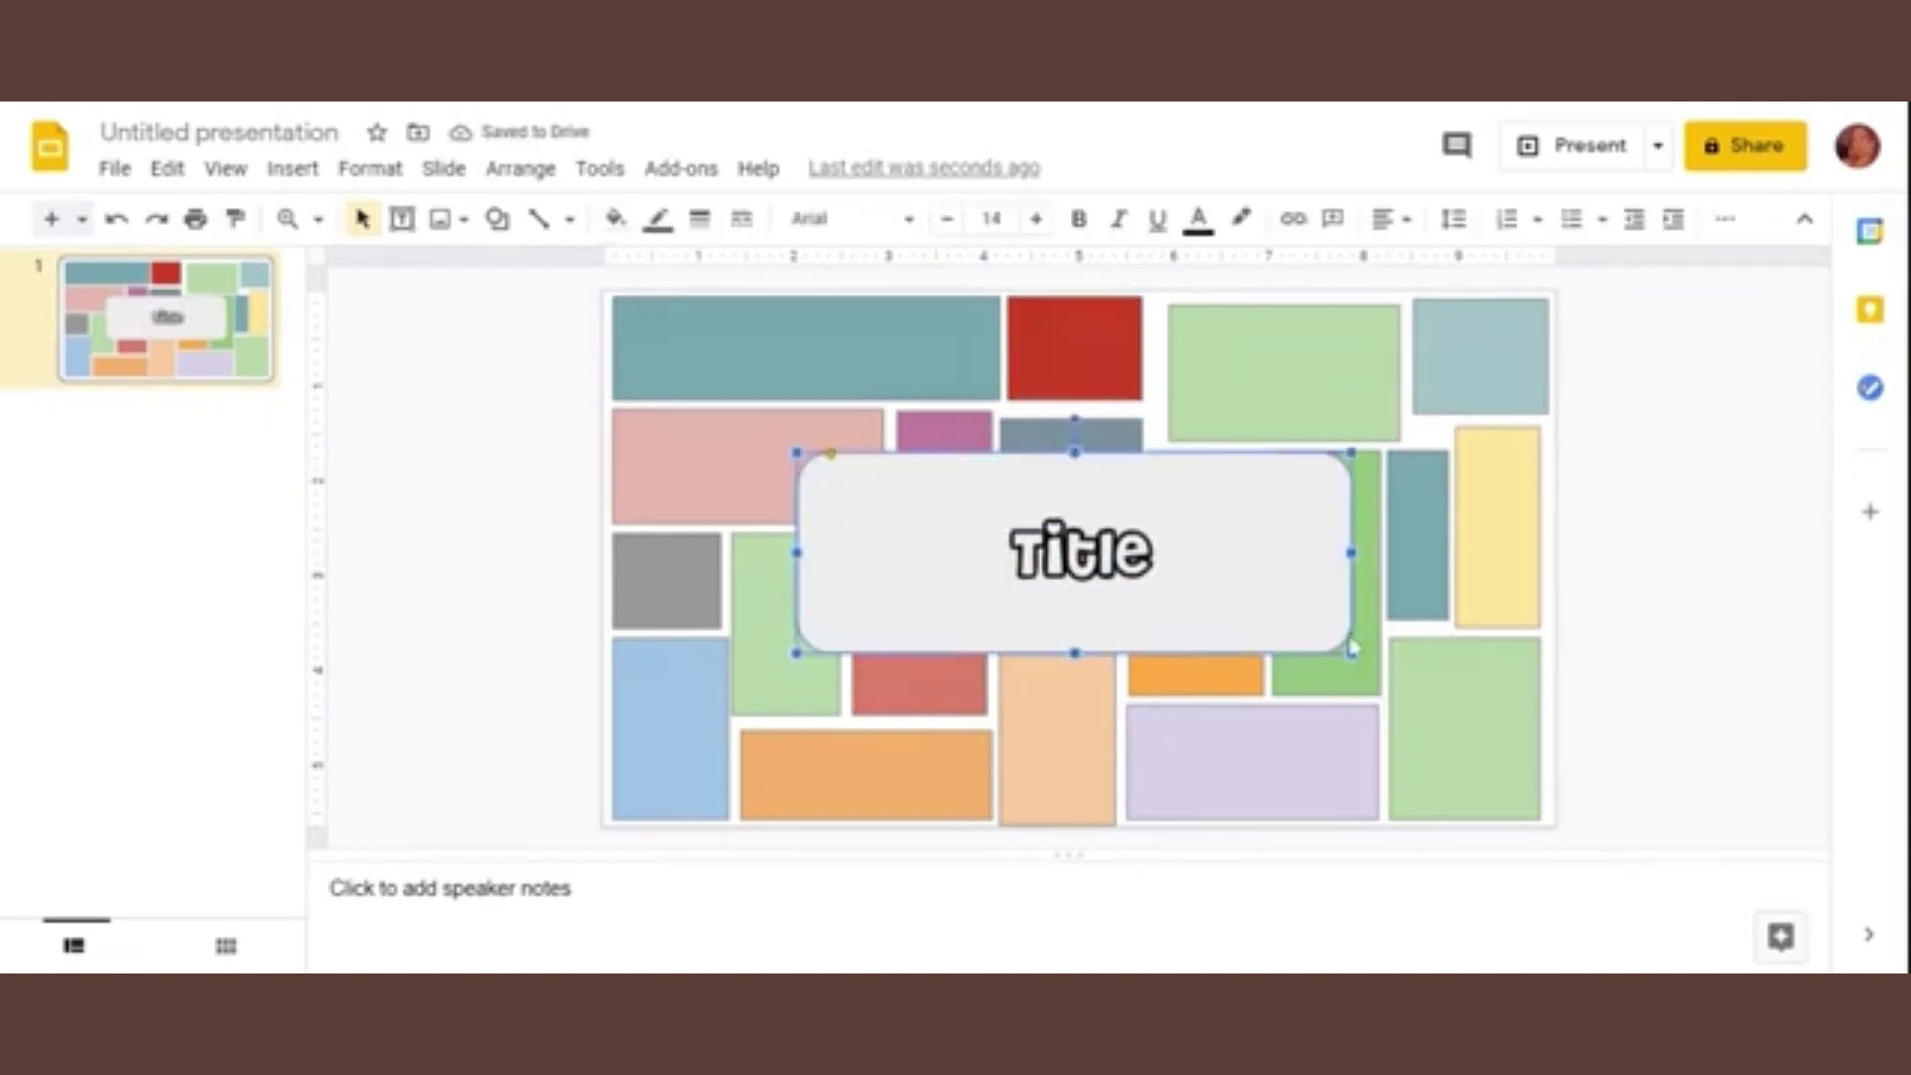
{"action": "left_click_drag", "start_coordinate": [1356, 660], "coordinate": [1314, 637]}
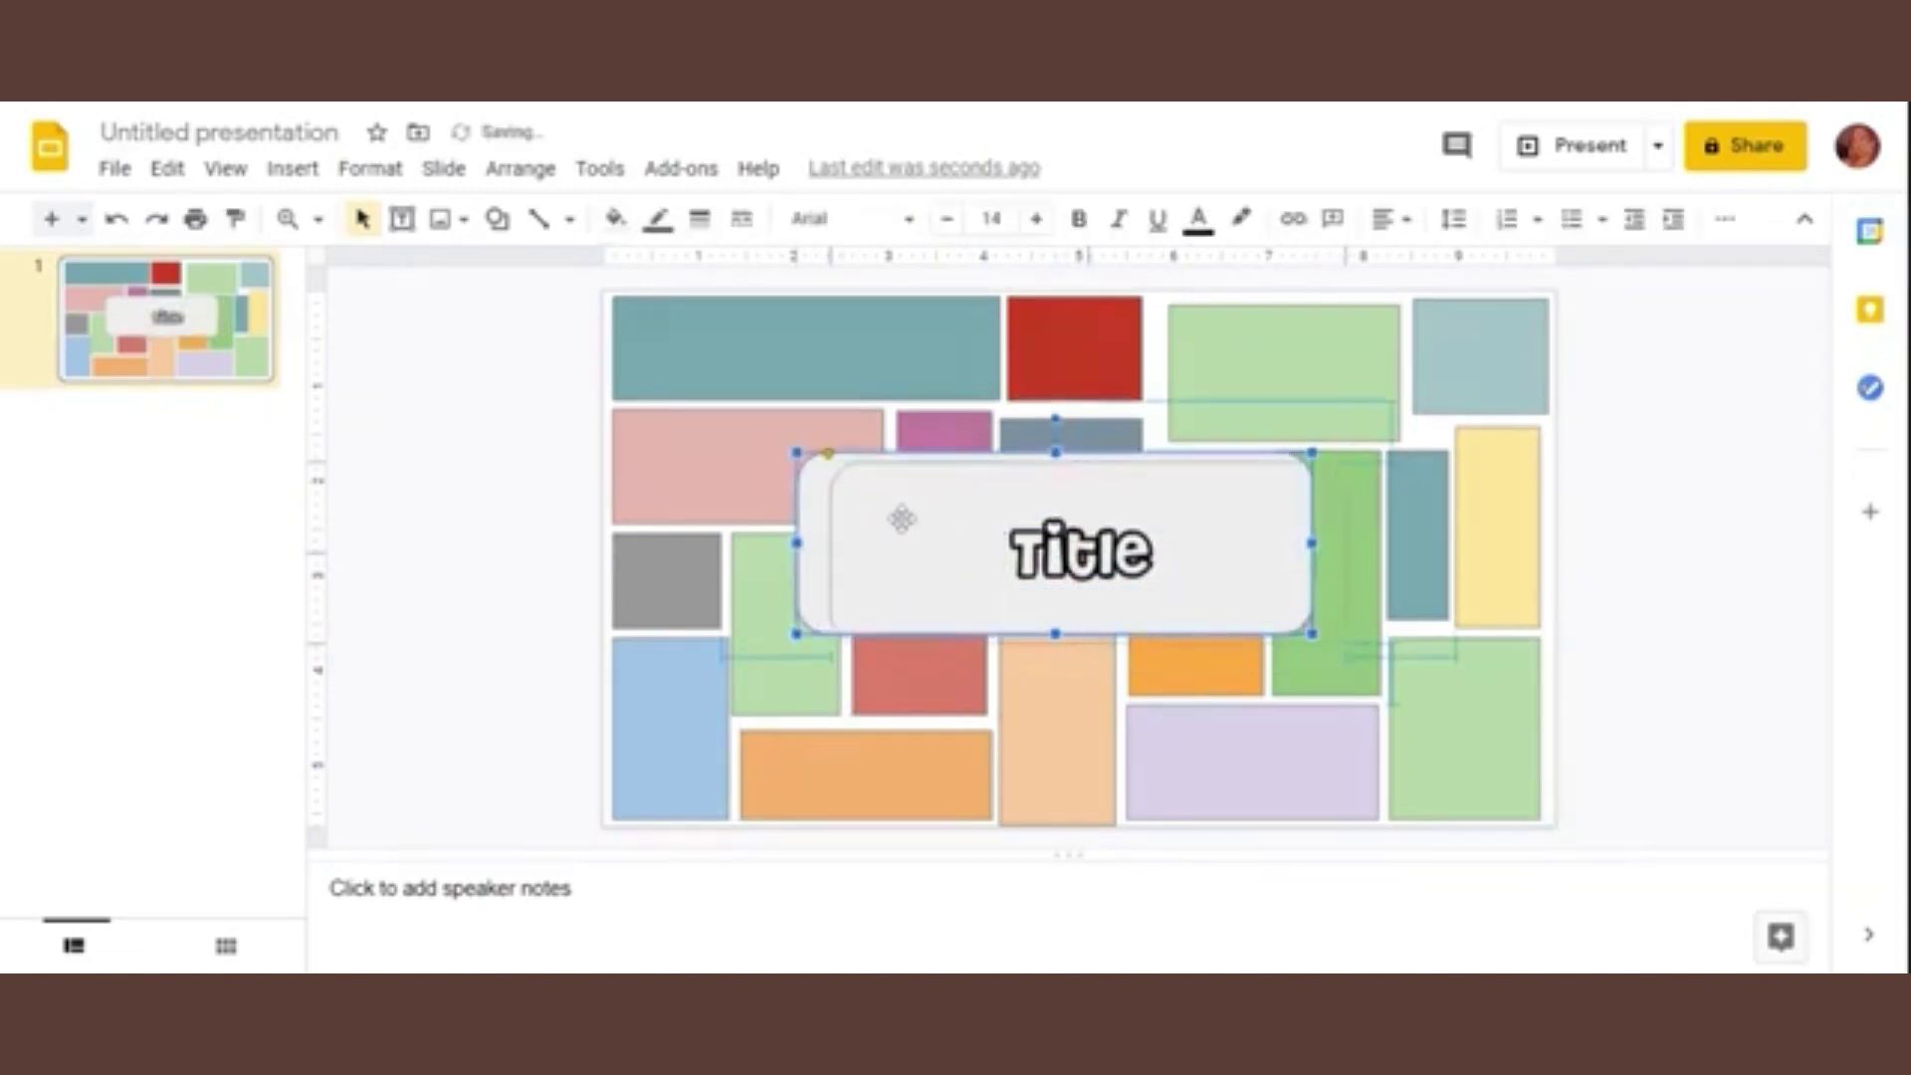
{"action": "mouse_move", "coordinate": [870, 512]}
{"action": "left_mouse_down"}
{"action": "mouse_move", "coordinate": [921, 527]}
{"action": "mouse_move", "coordinate": [899, 514]}
{"action": "left_mouse_up"}
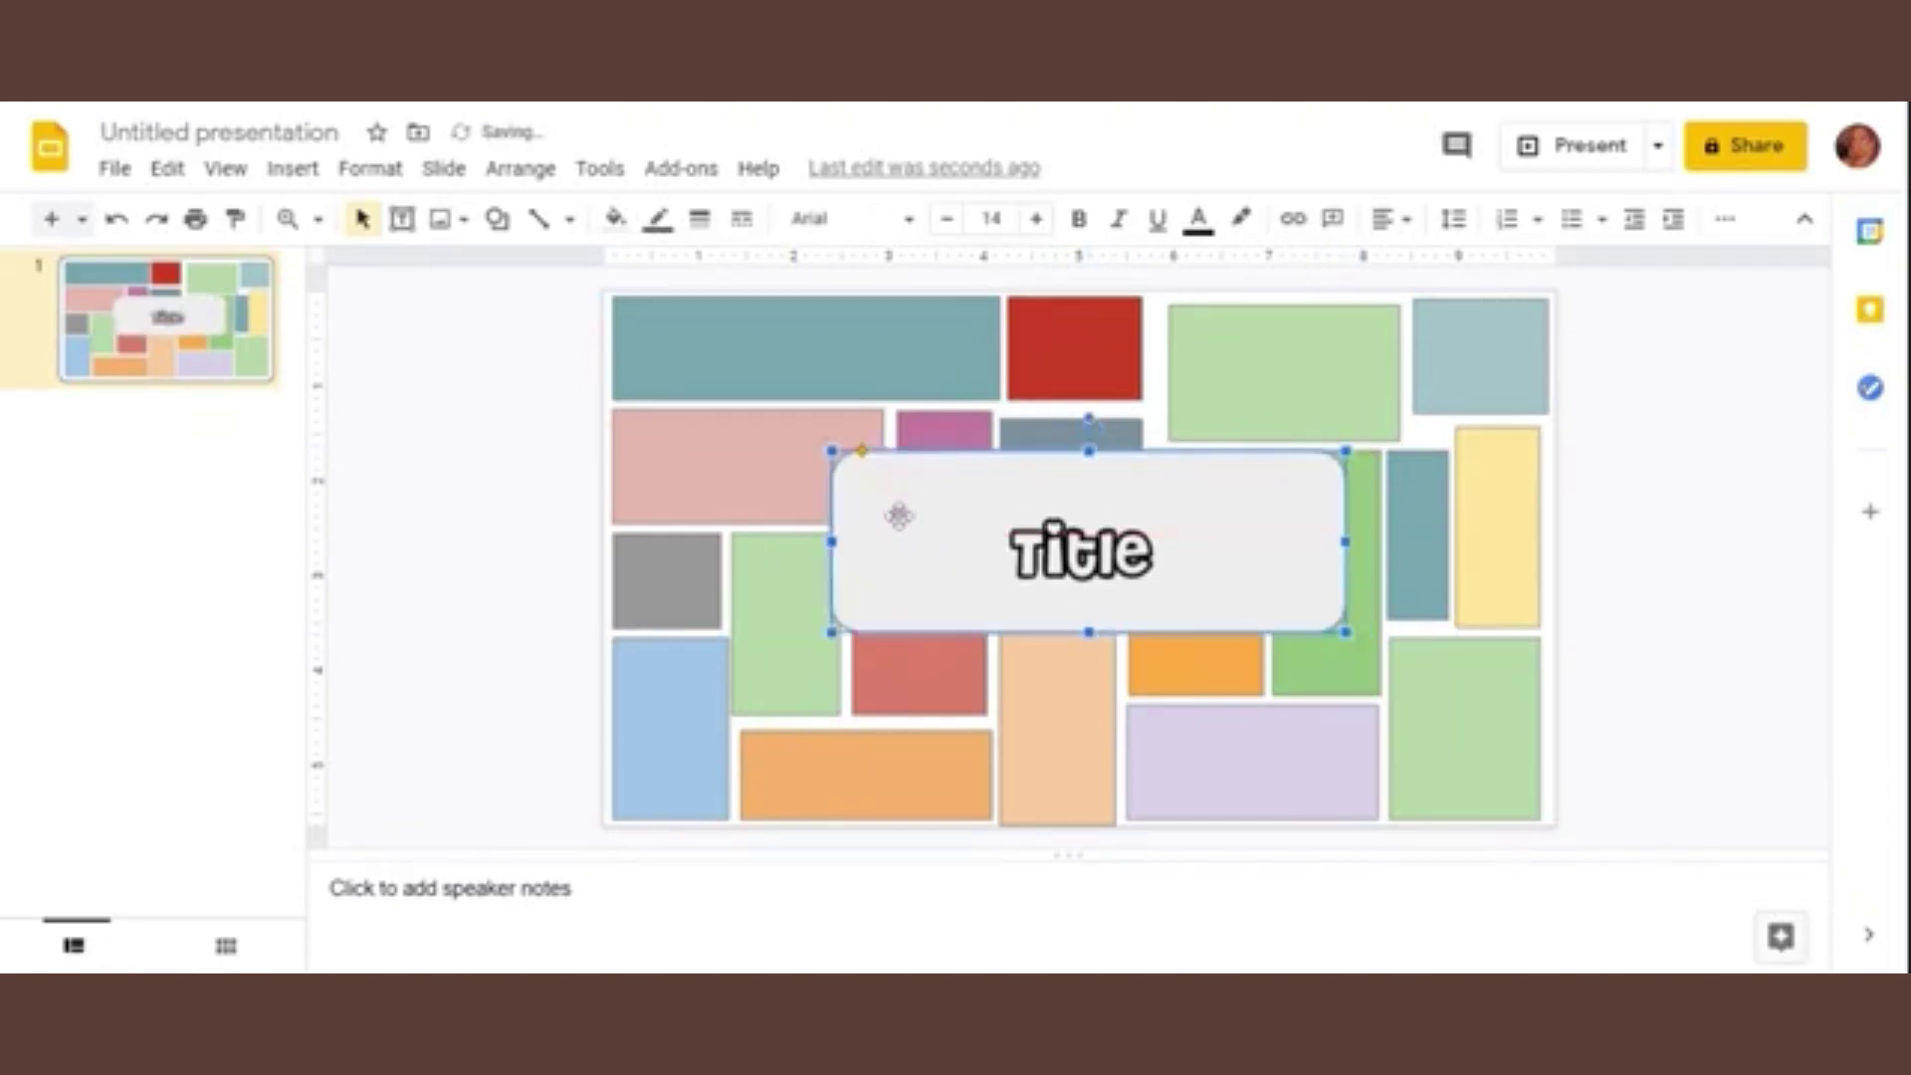
{"action": "left_click", "coordinate": [826, 439]}
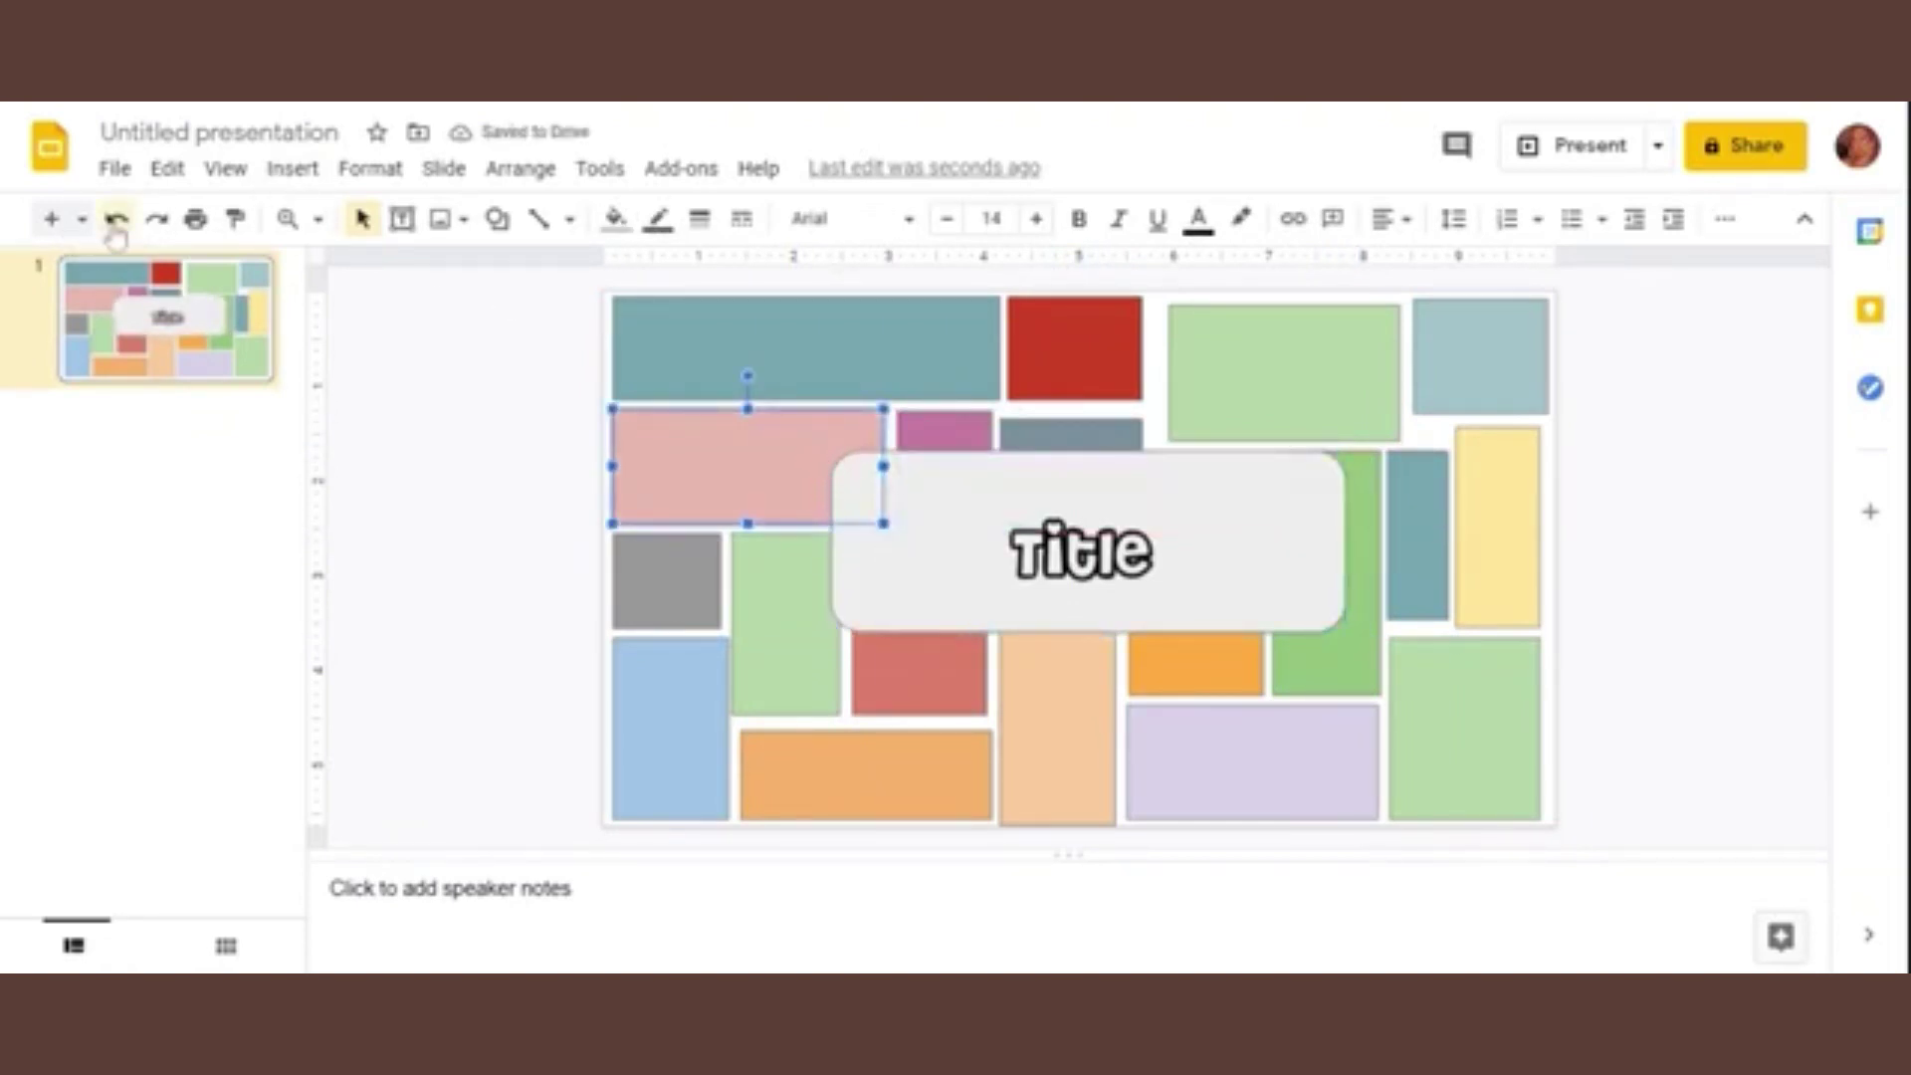
{"action": "left_click", "coordinate": [1038, 583]}
{"action": "left_click", "coordinate": [893, 500]}
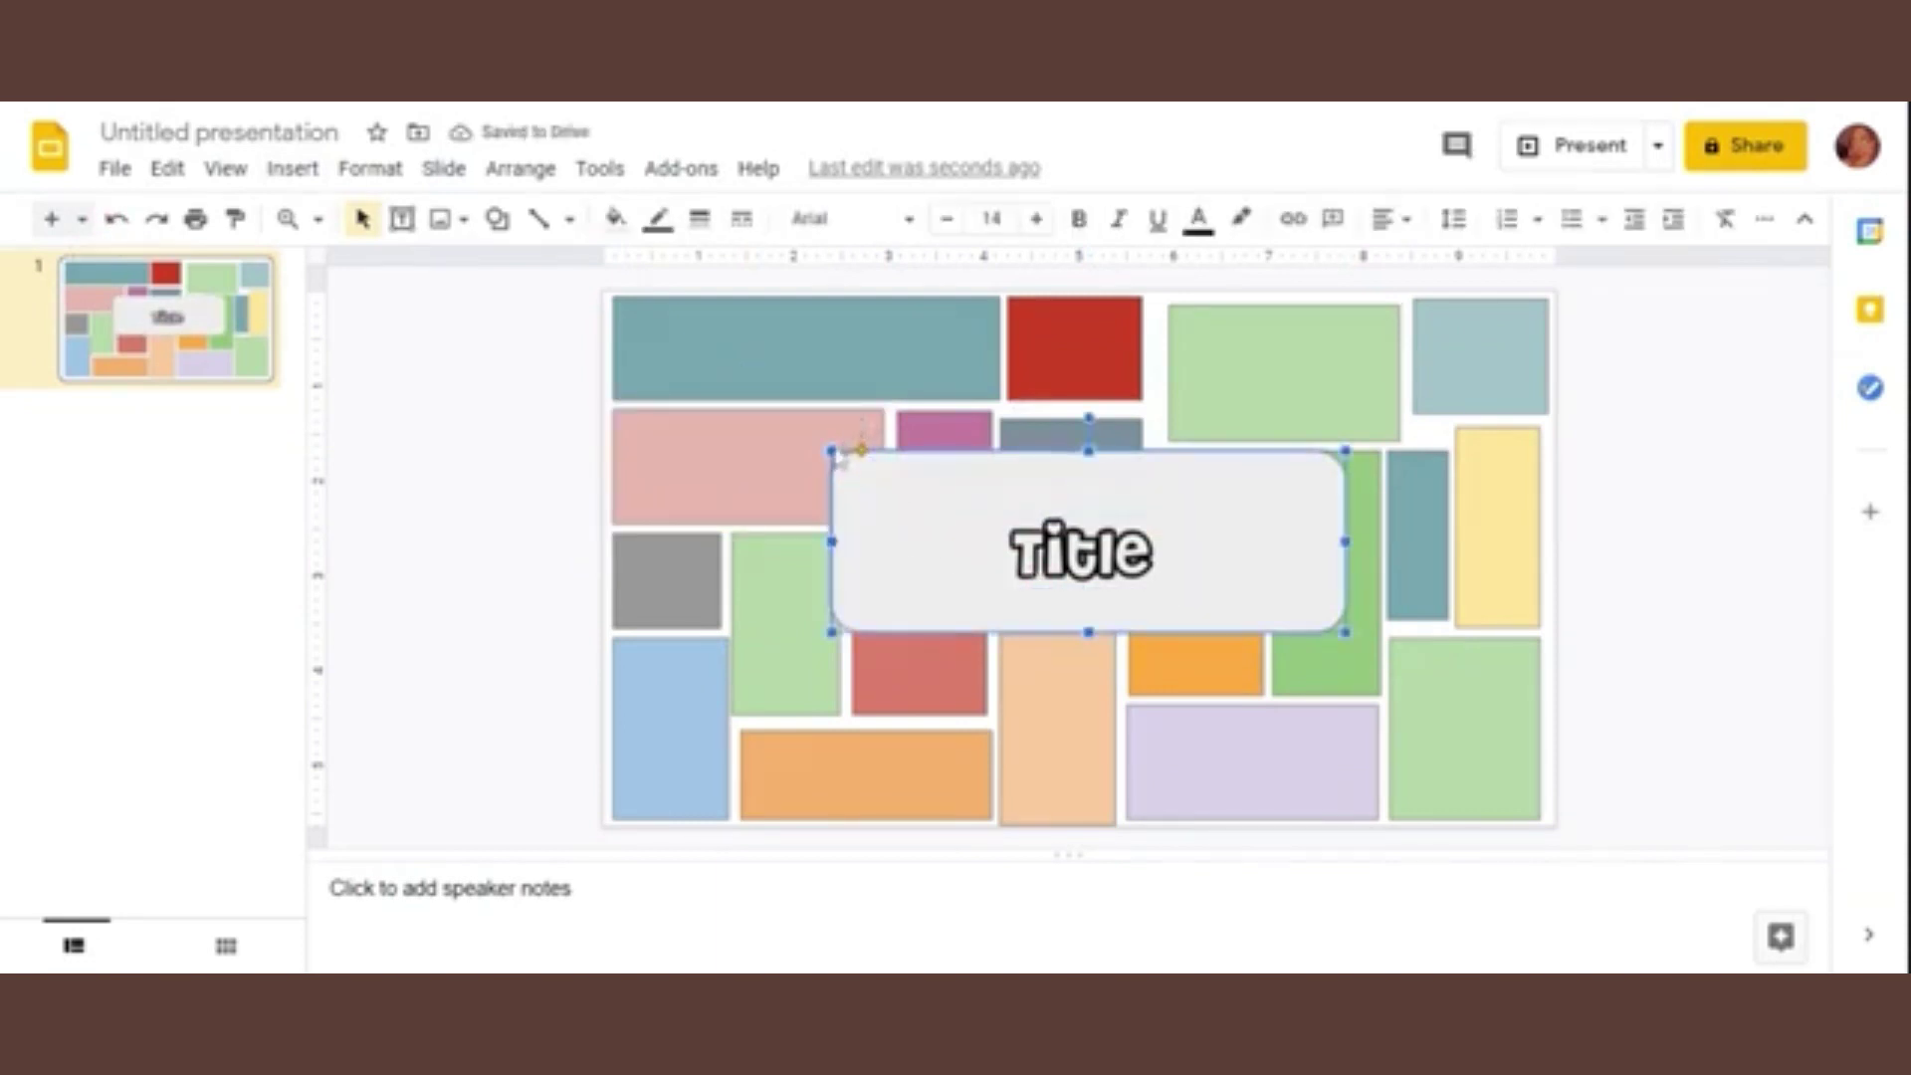
{"action": "mouse_move", "coordinate": [831, 450]}
{"action": "left_mouse_down"}
{"action": "mouse_move", "coordinate": [897, 474]}
{"action": "mouse_move", "coordinate": [858, 470]}
{"action": "mouse_move", "coordinate": [910, 520]}
{"action": "left_mouse_up"}
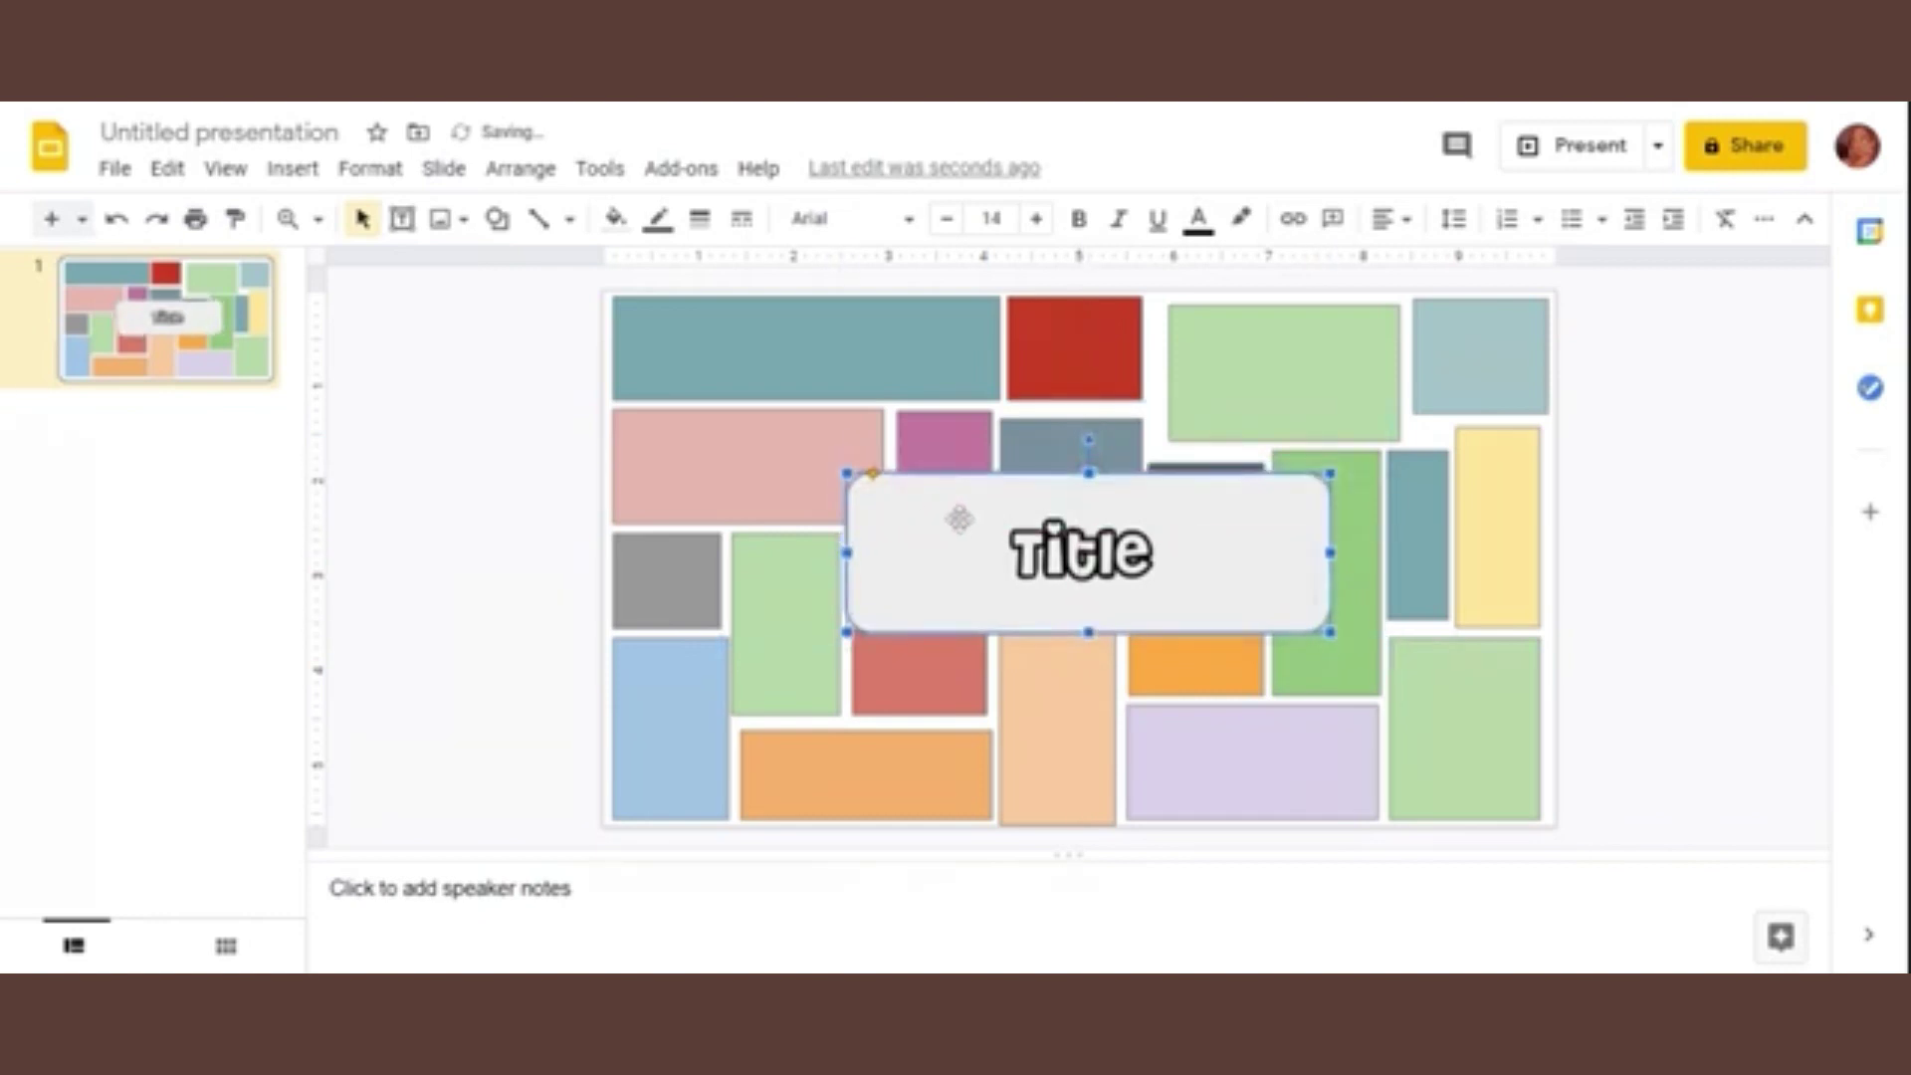
{"action": "key", "text": "Up"}
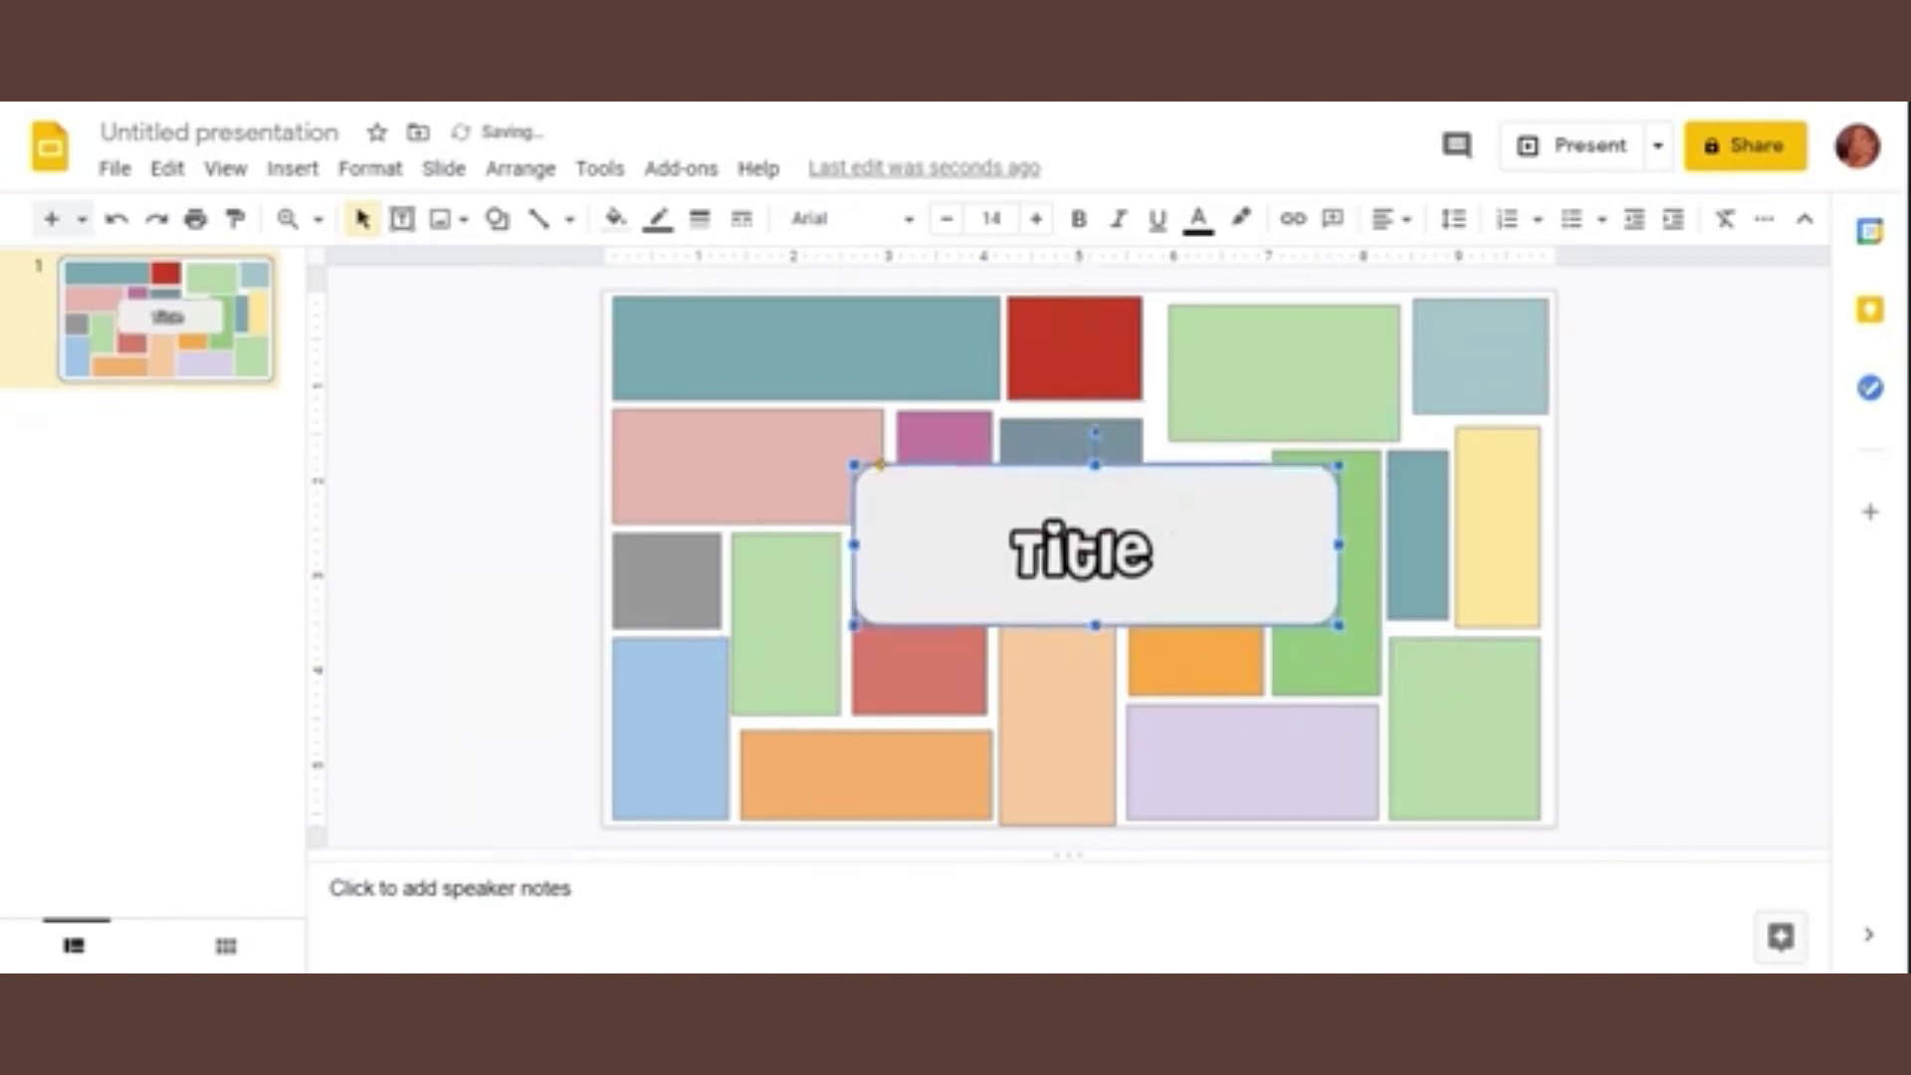
{"action": "key", "text": "Down"}
Step: Shift the Title image slightly right and widen the top-right green block leftward
{"action": "left_click", "coordinate": [1737, 493]}
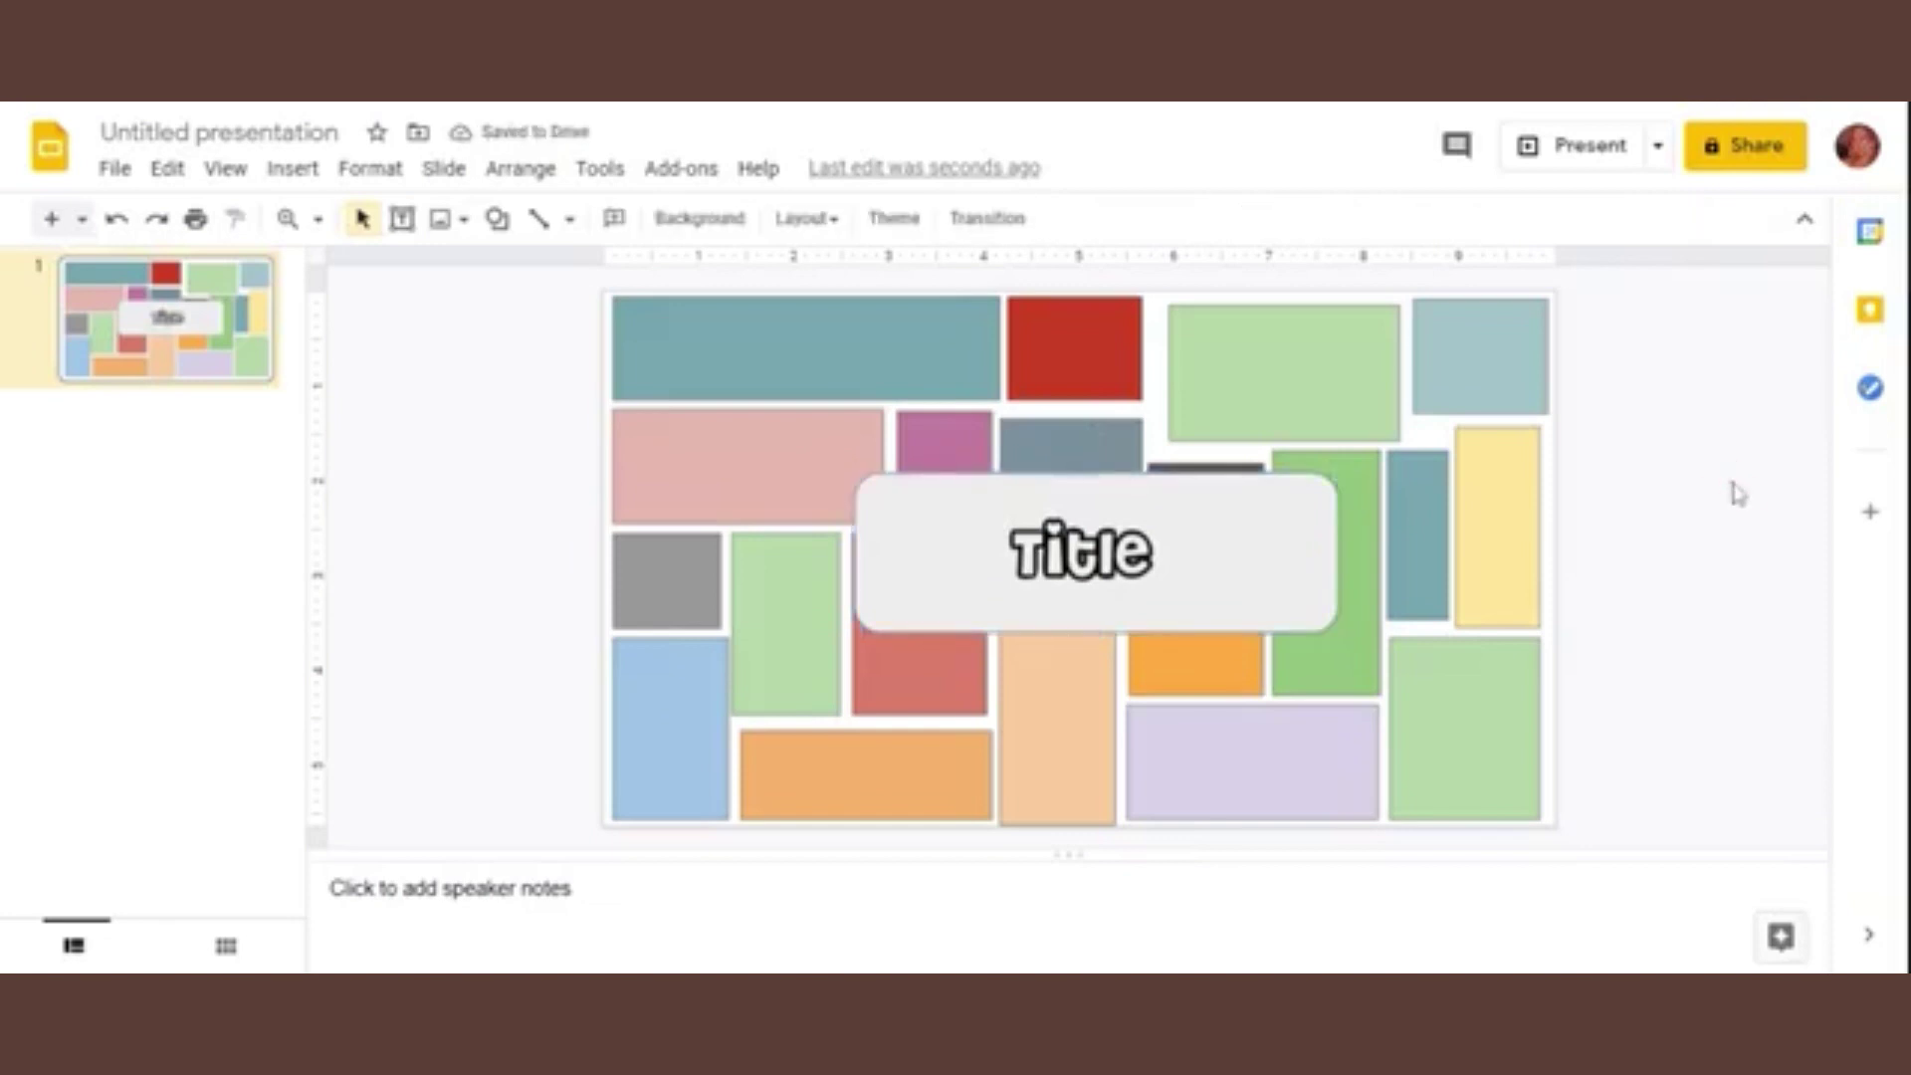
{"action": "left_click_drag", "start_coordinate": [1077, 532], "coordinate": [1083, 526]}
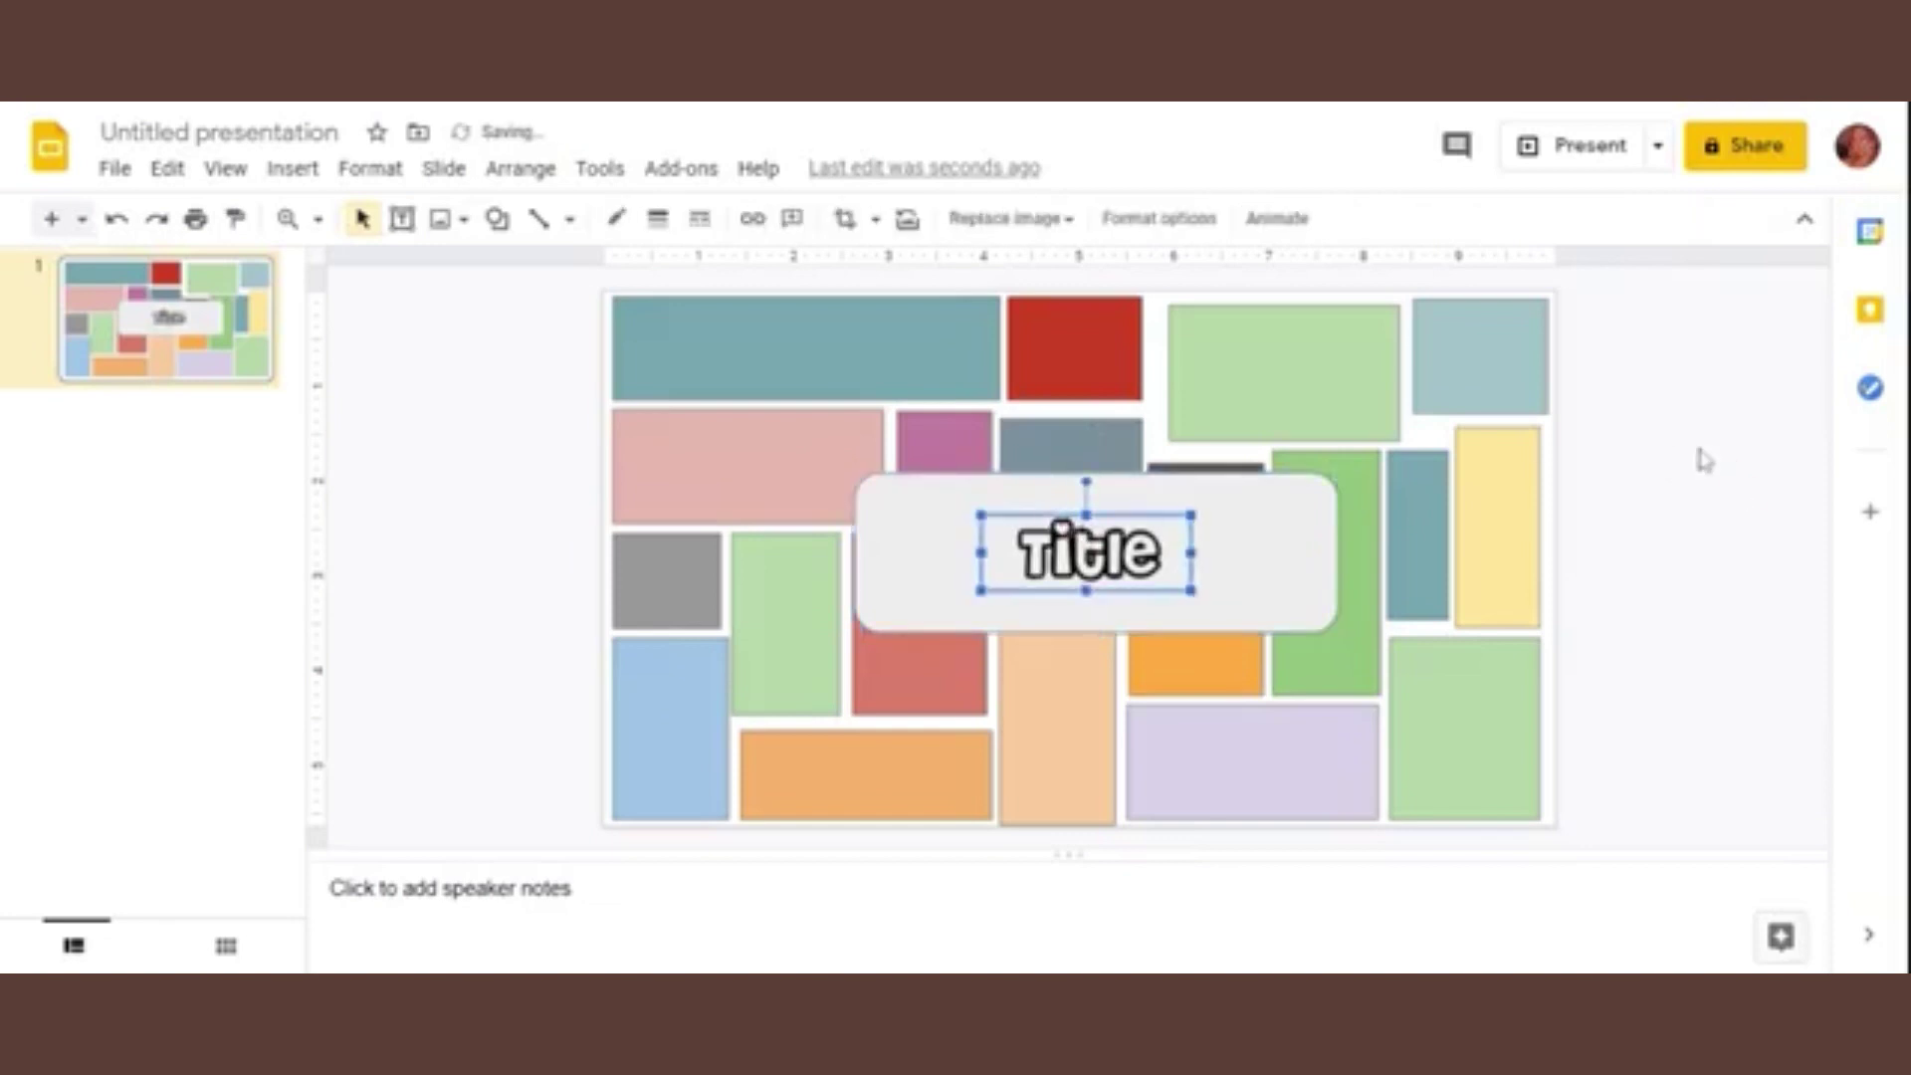
{"action": "left_click", "coordinate": [1244, 406]}
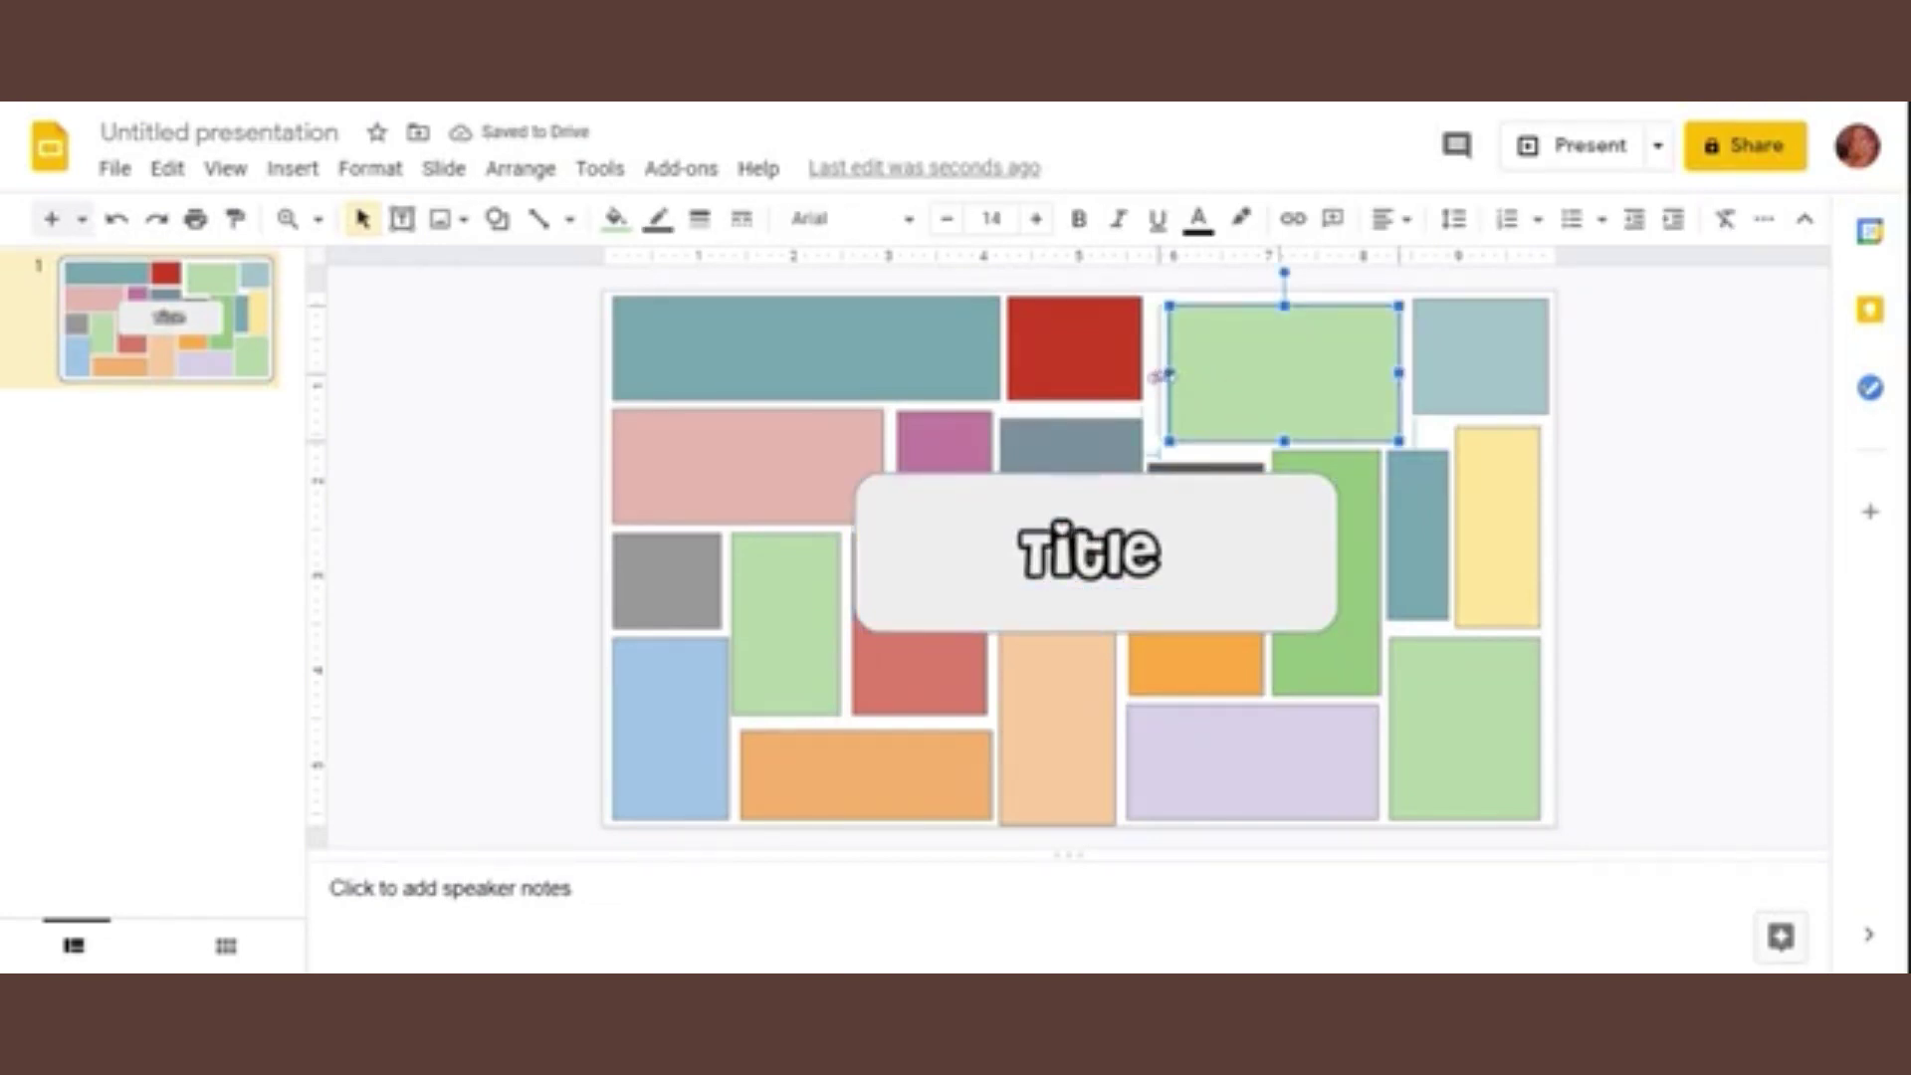
{"action": "left_click_drag", "start_coordinate": [1164, 376], "coordinate": [1156, 374]}
{"action": "left_click", "coordinate": [1728, 431]}
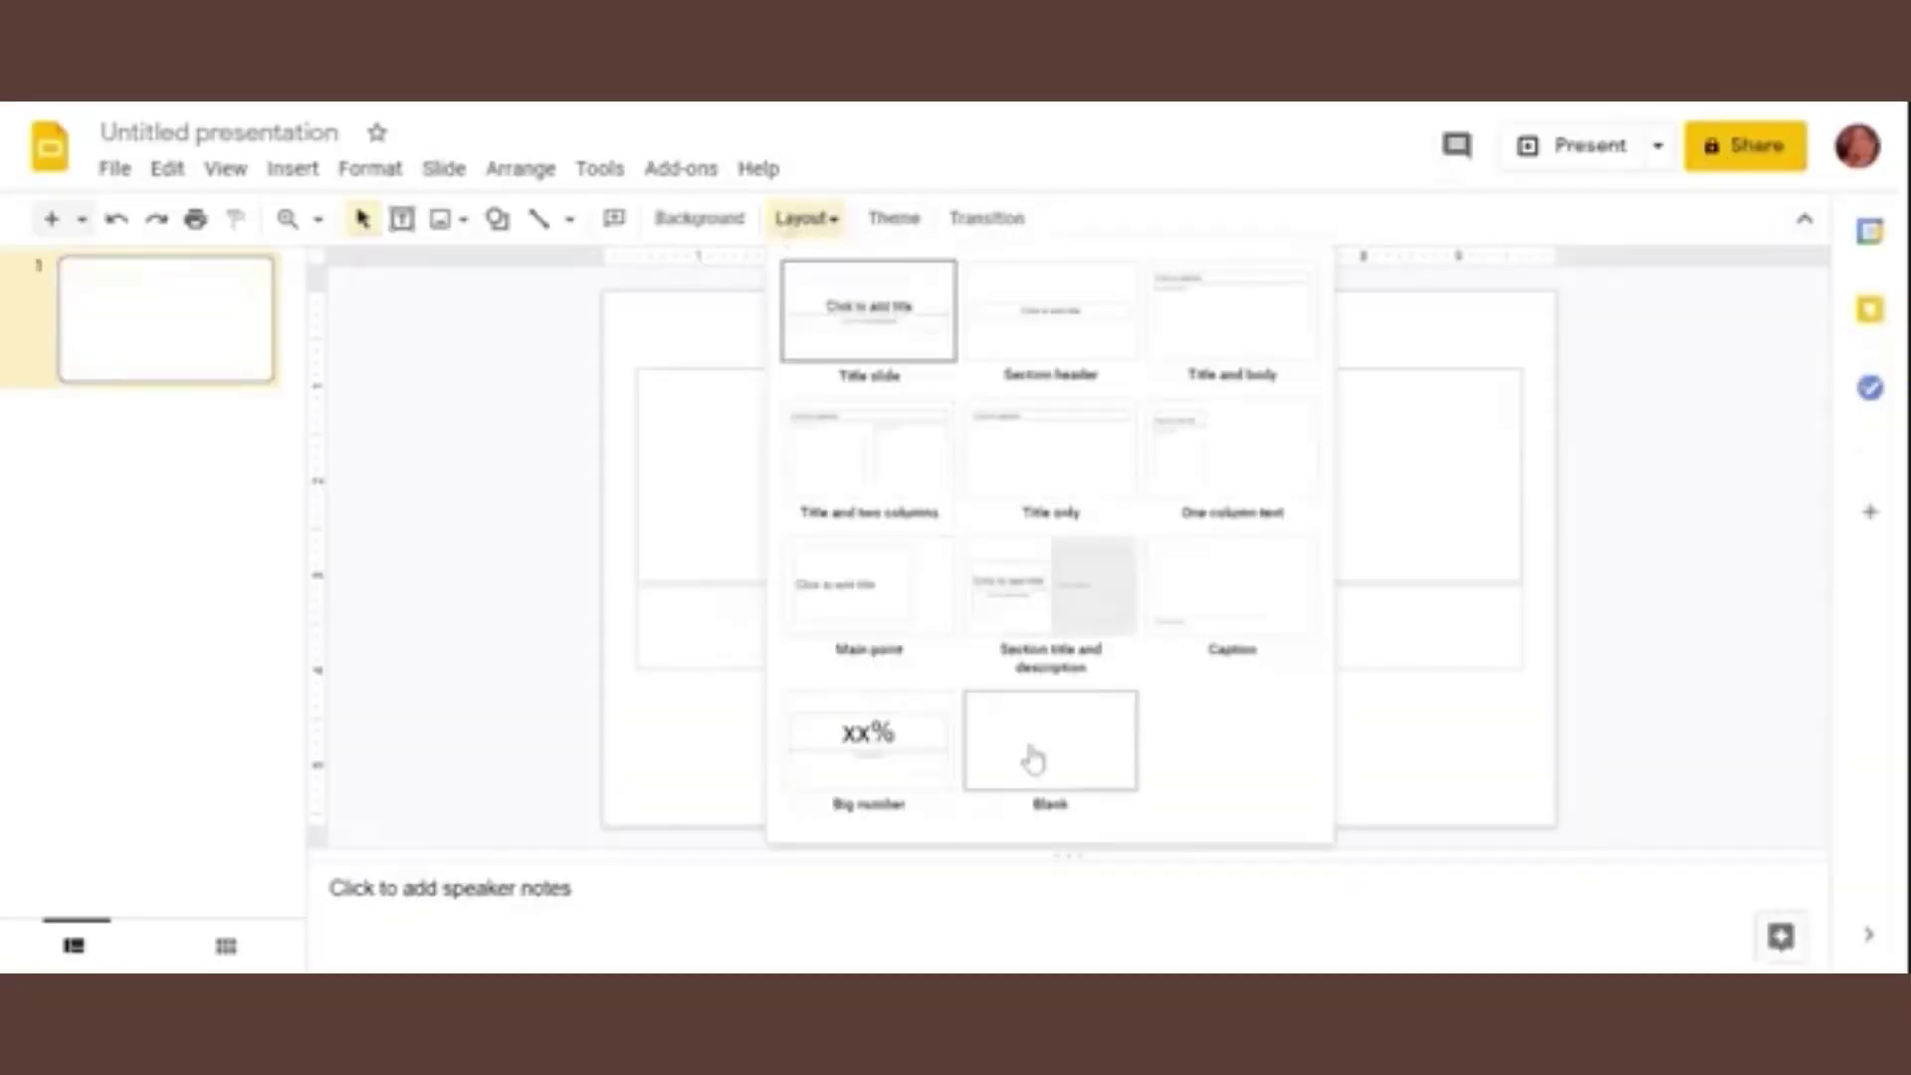
Step: Apply a blank layout and set the slide background to solid light cornflower blue
{"action": "left_click", "coordinate": [1028, 757]}
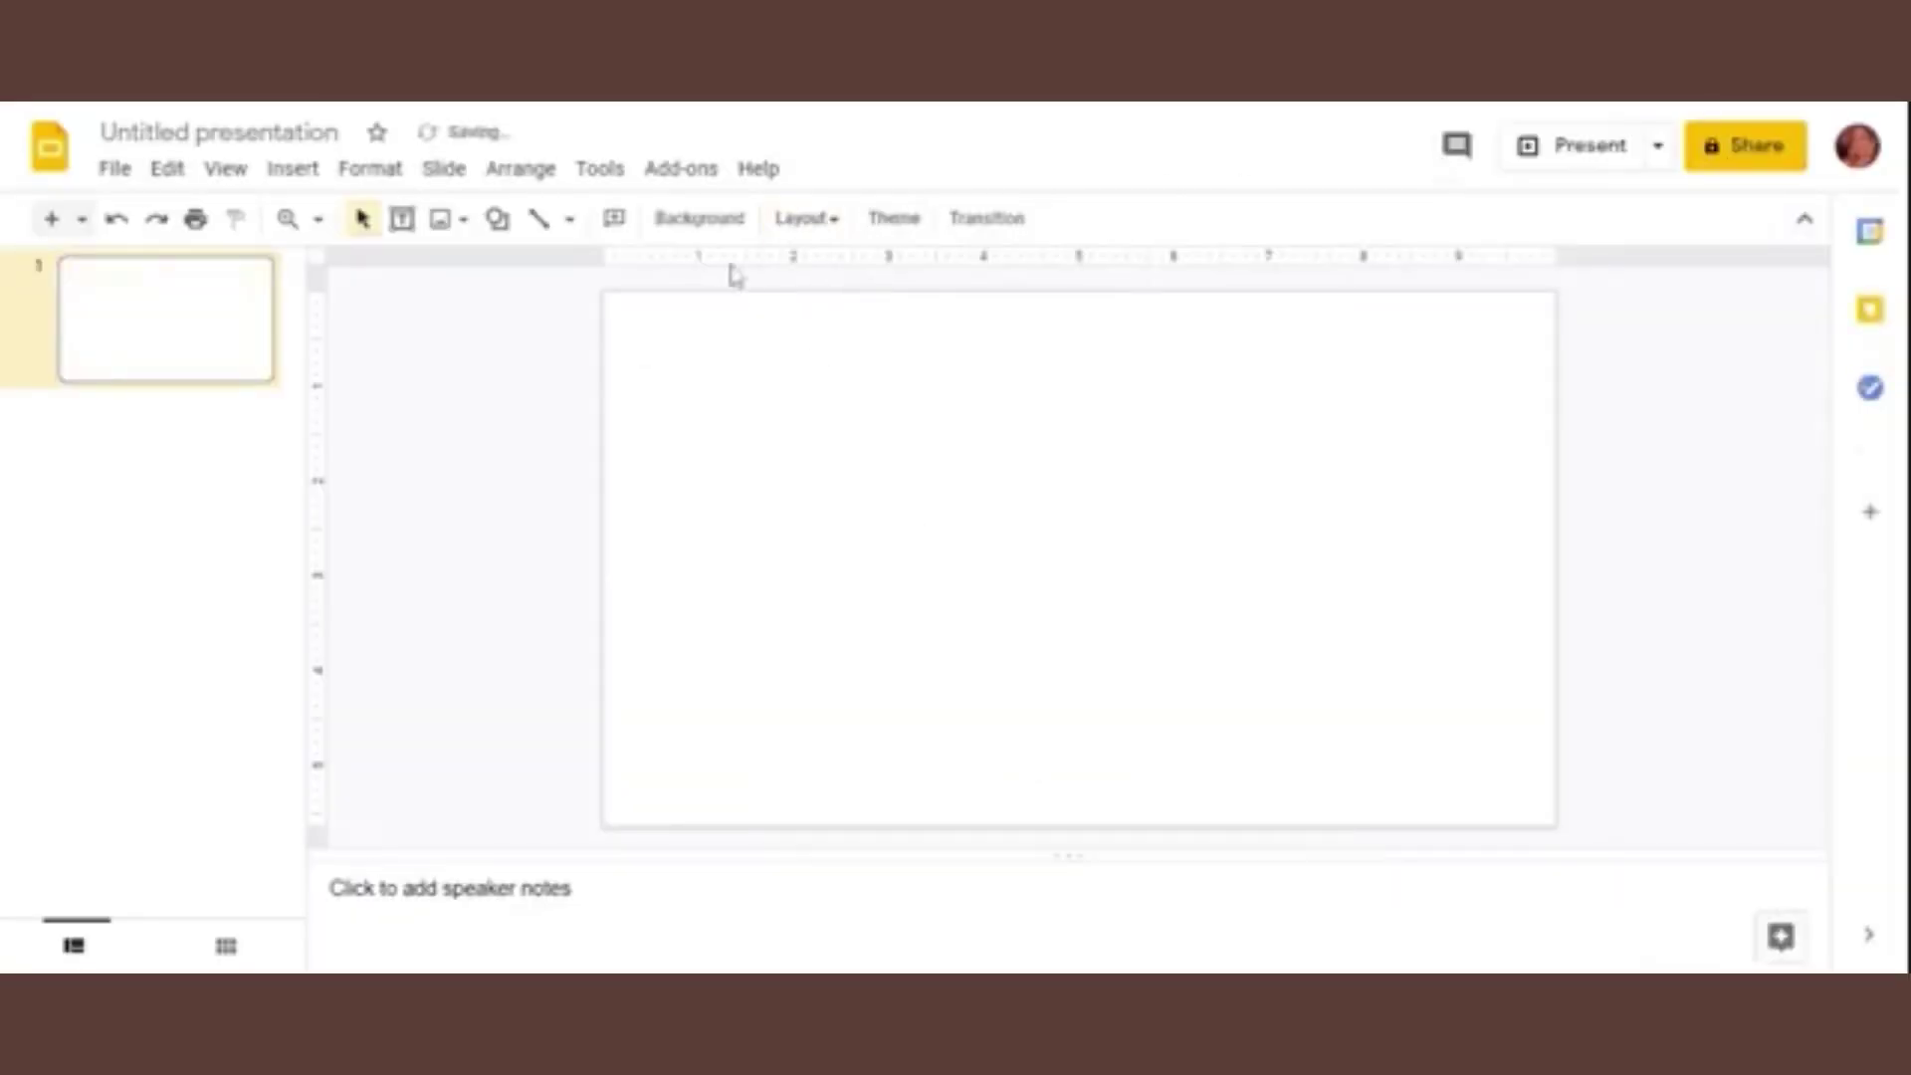
{"action": "left_click", "coordinate": [702, 221]}
{"action": "left_click", "coordinate": [1134, 458]}
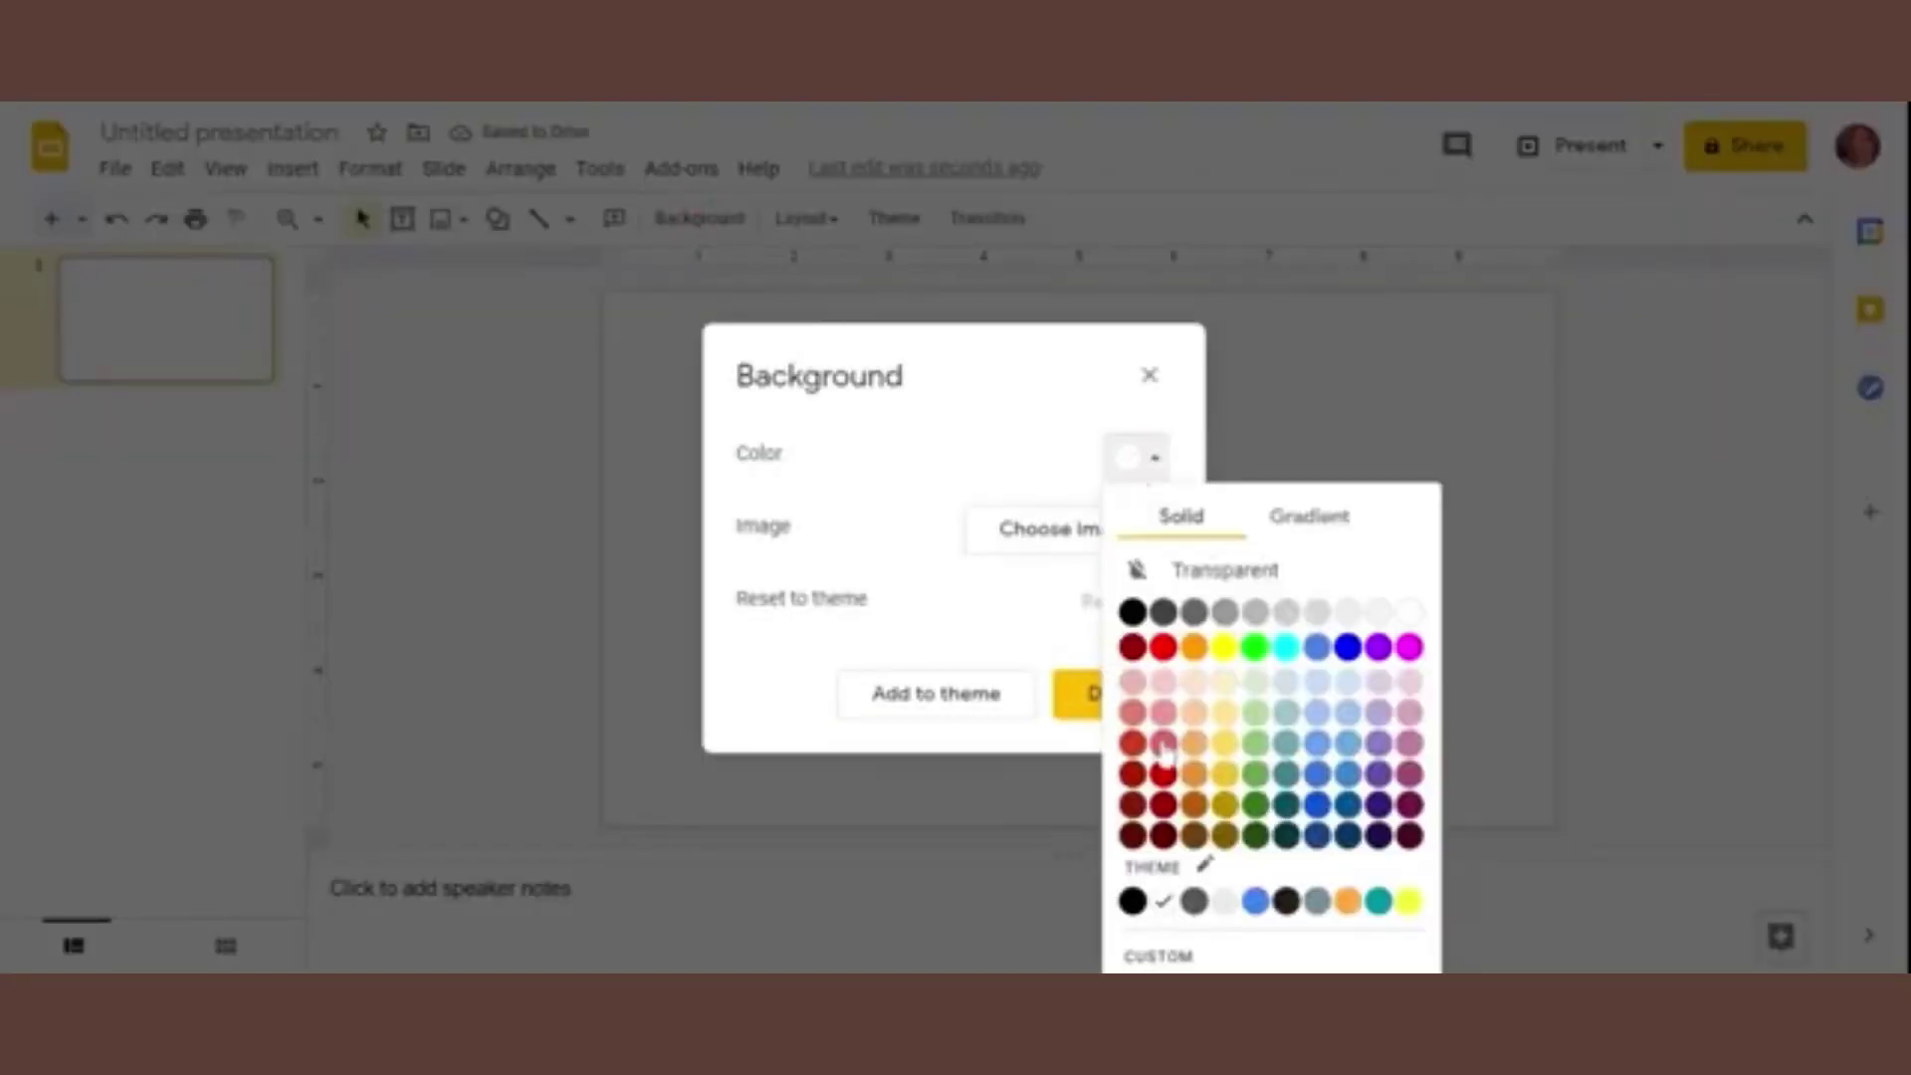
{"action": "left_click", "coordinate": [1348, 715]}
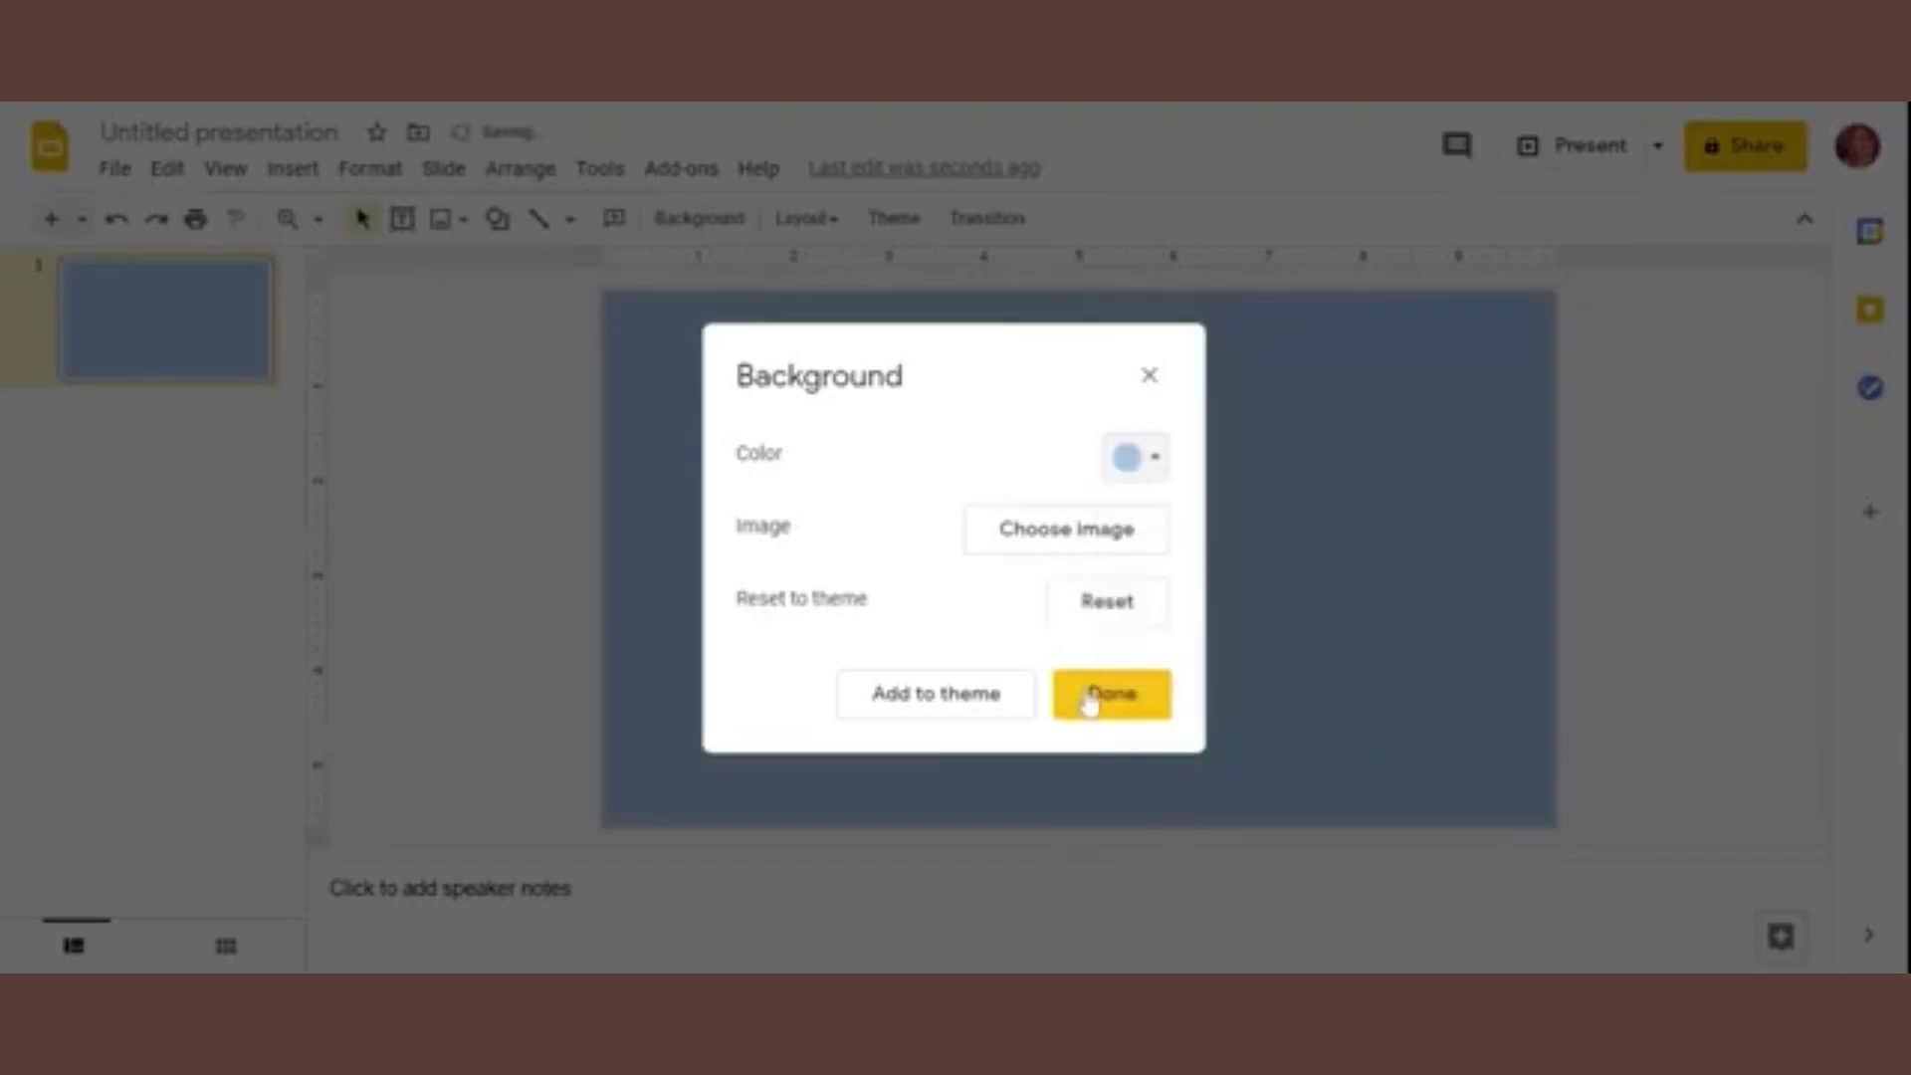
{"action": "left_click", "coordinate": [1134, 458]}
{"action": "left_click", "coordinate": [1354, 772]}
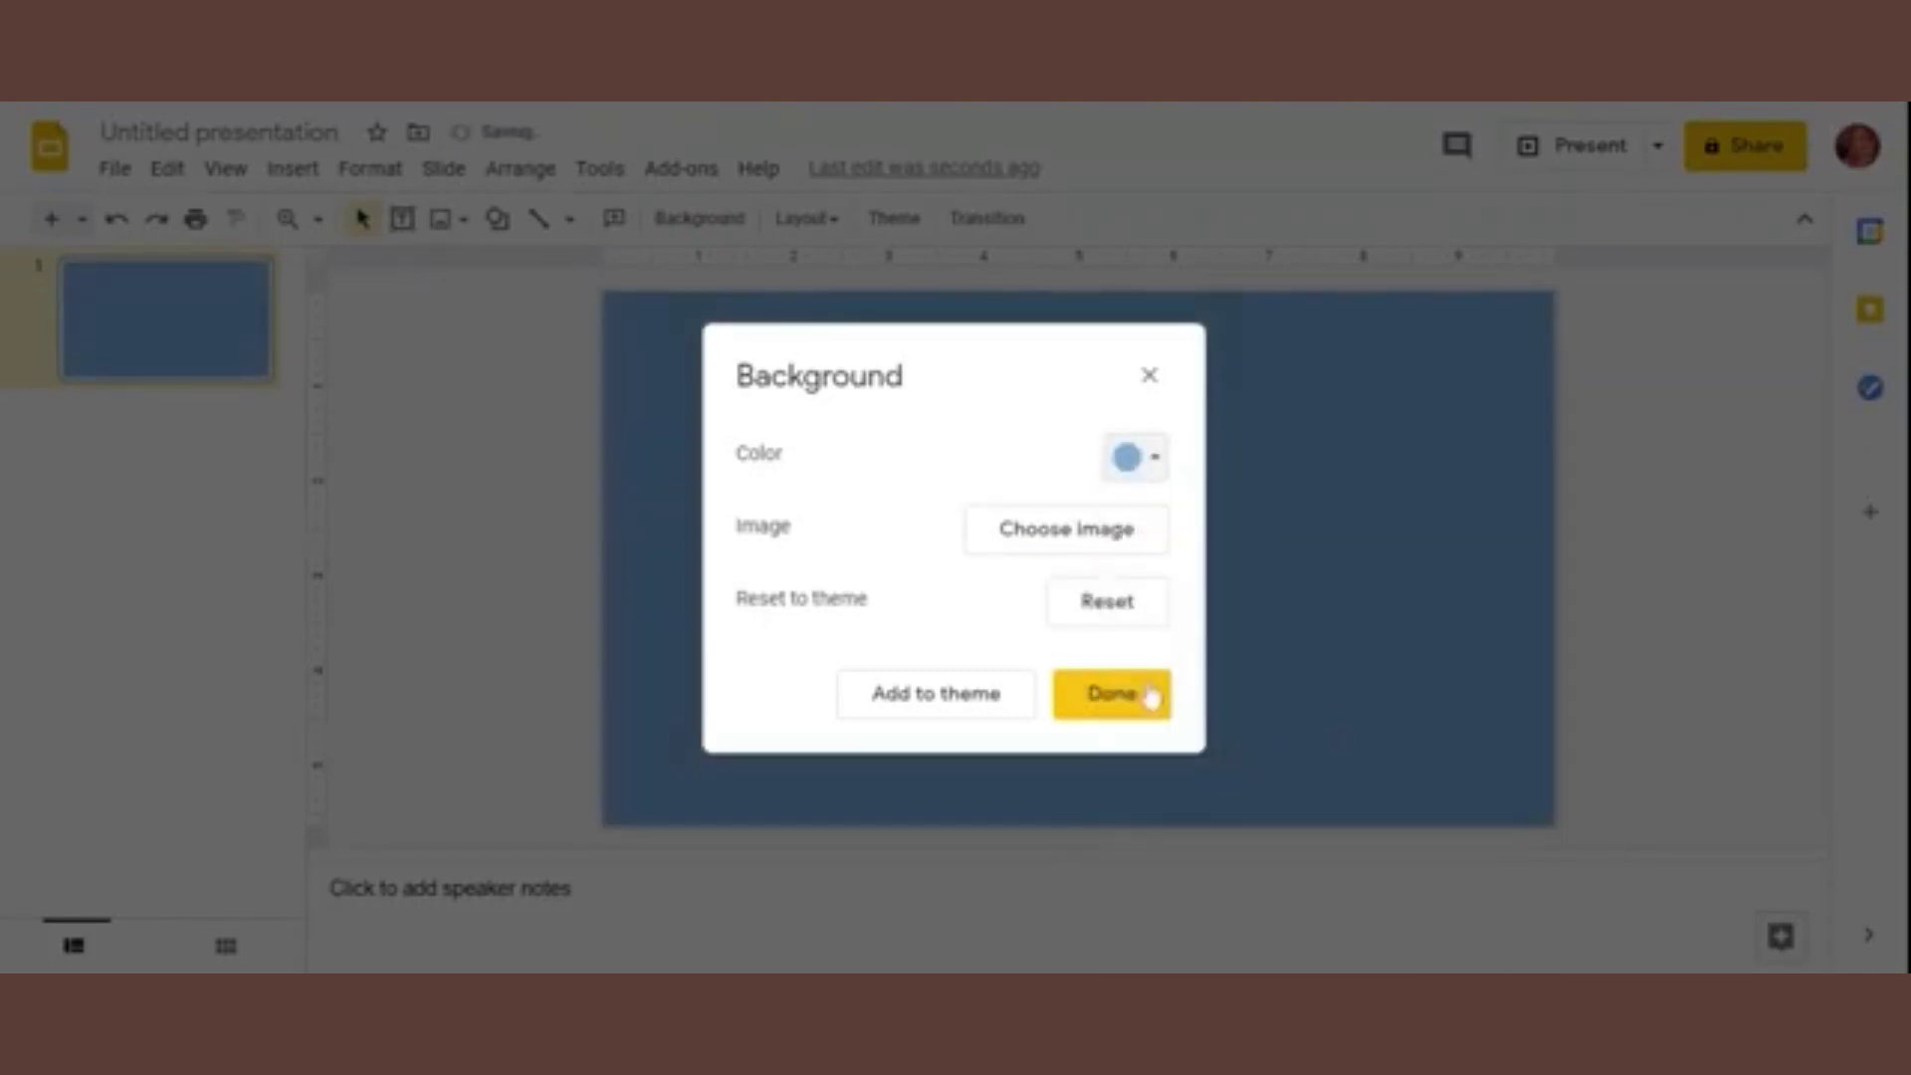
{"action": "left_click", "coordinate": [1127, 696]}
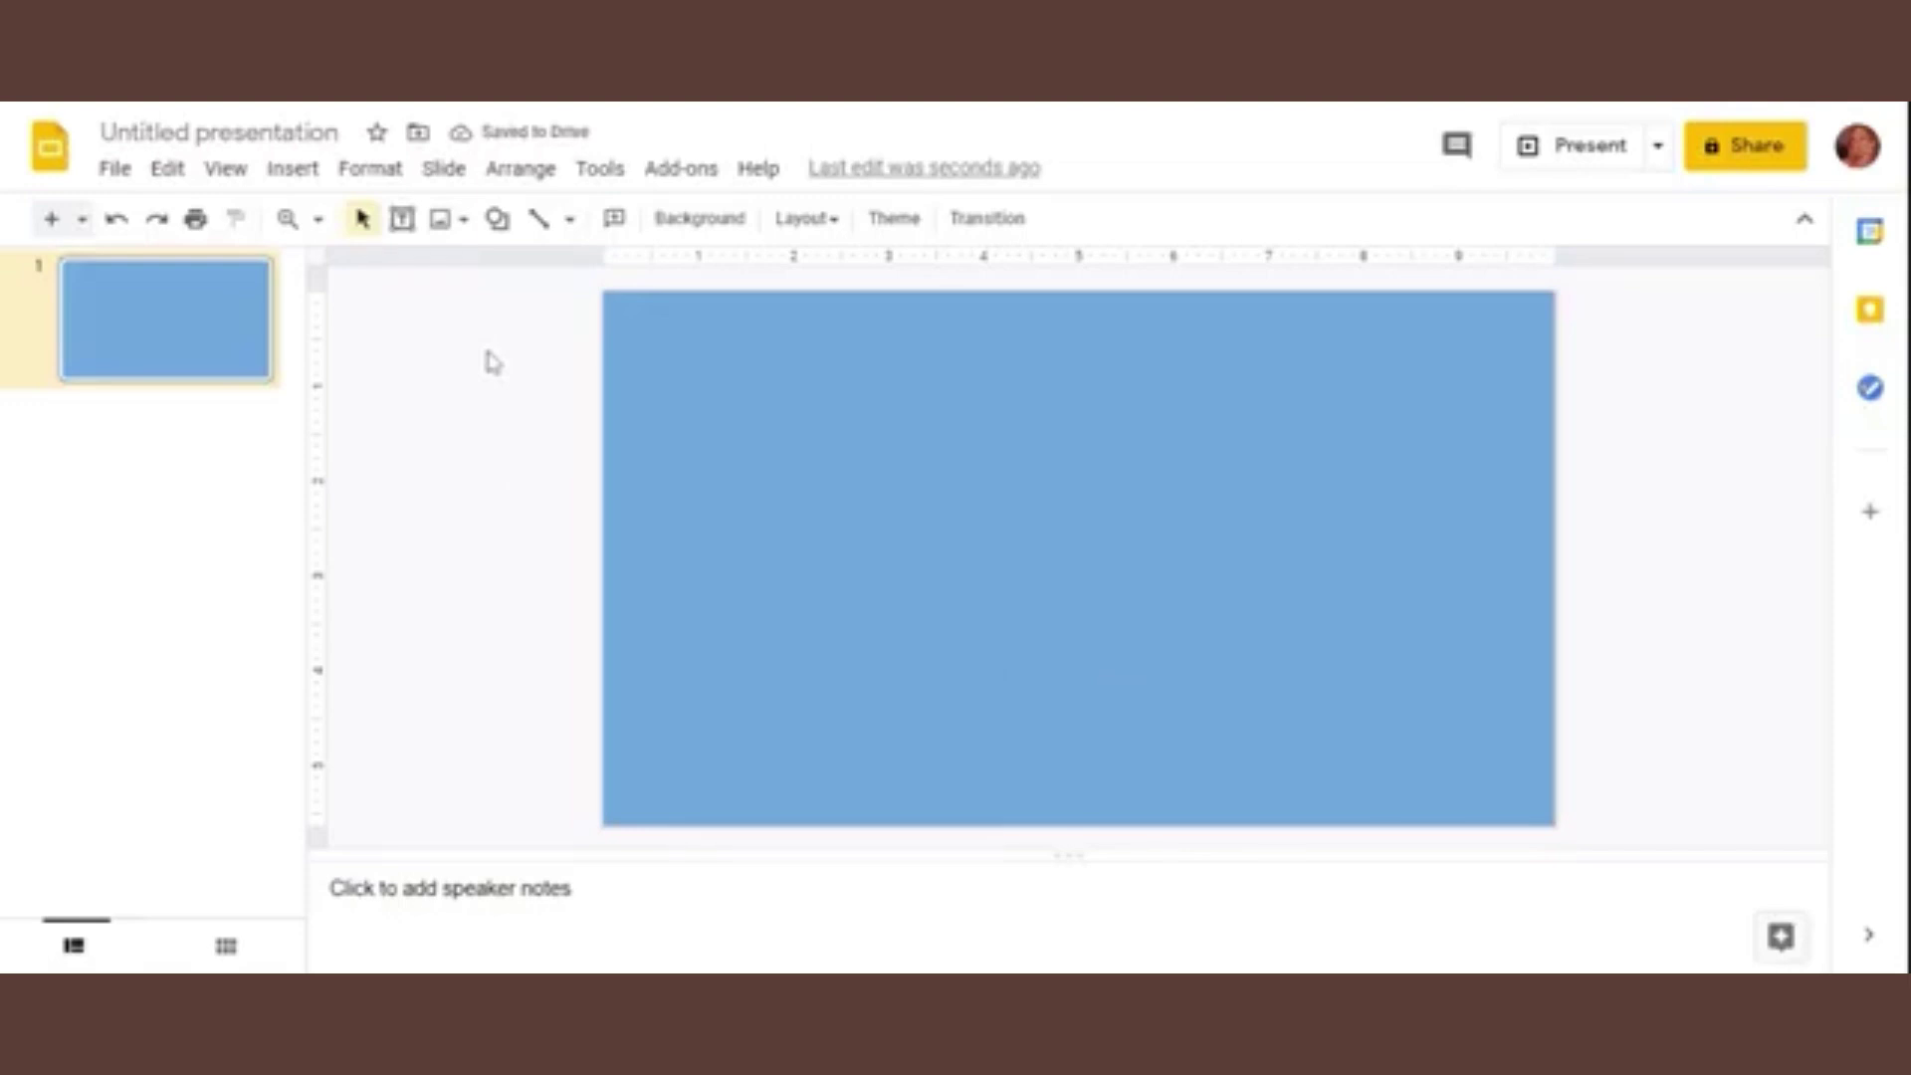
{"action": "left_click", "coordinate": [496, 217]}
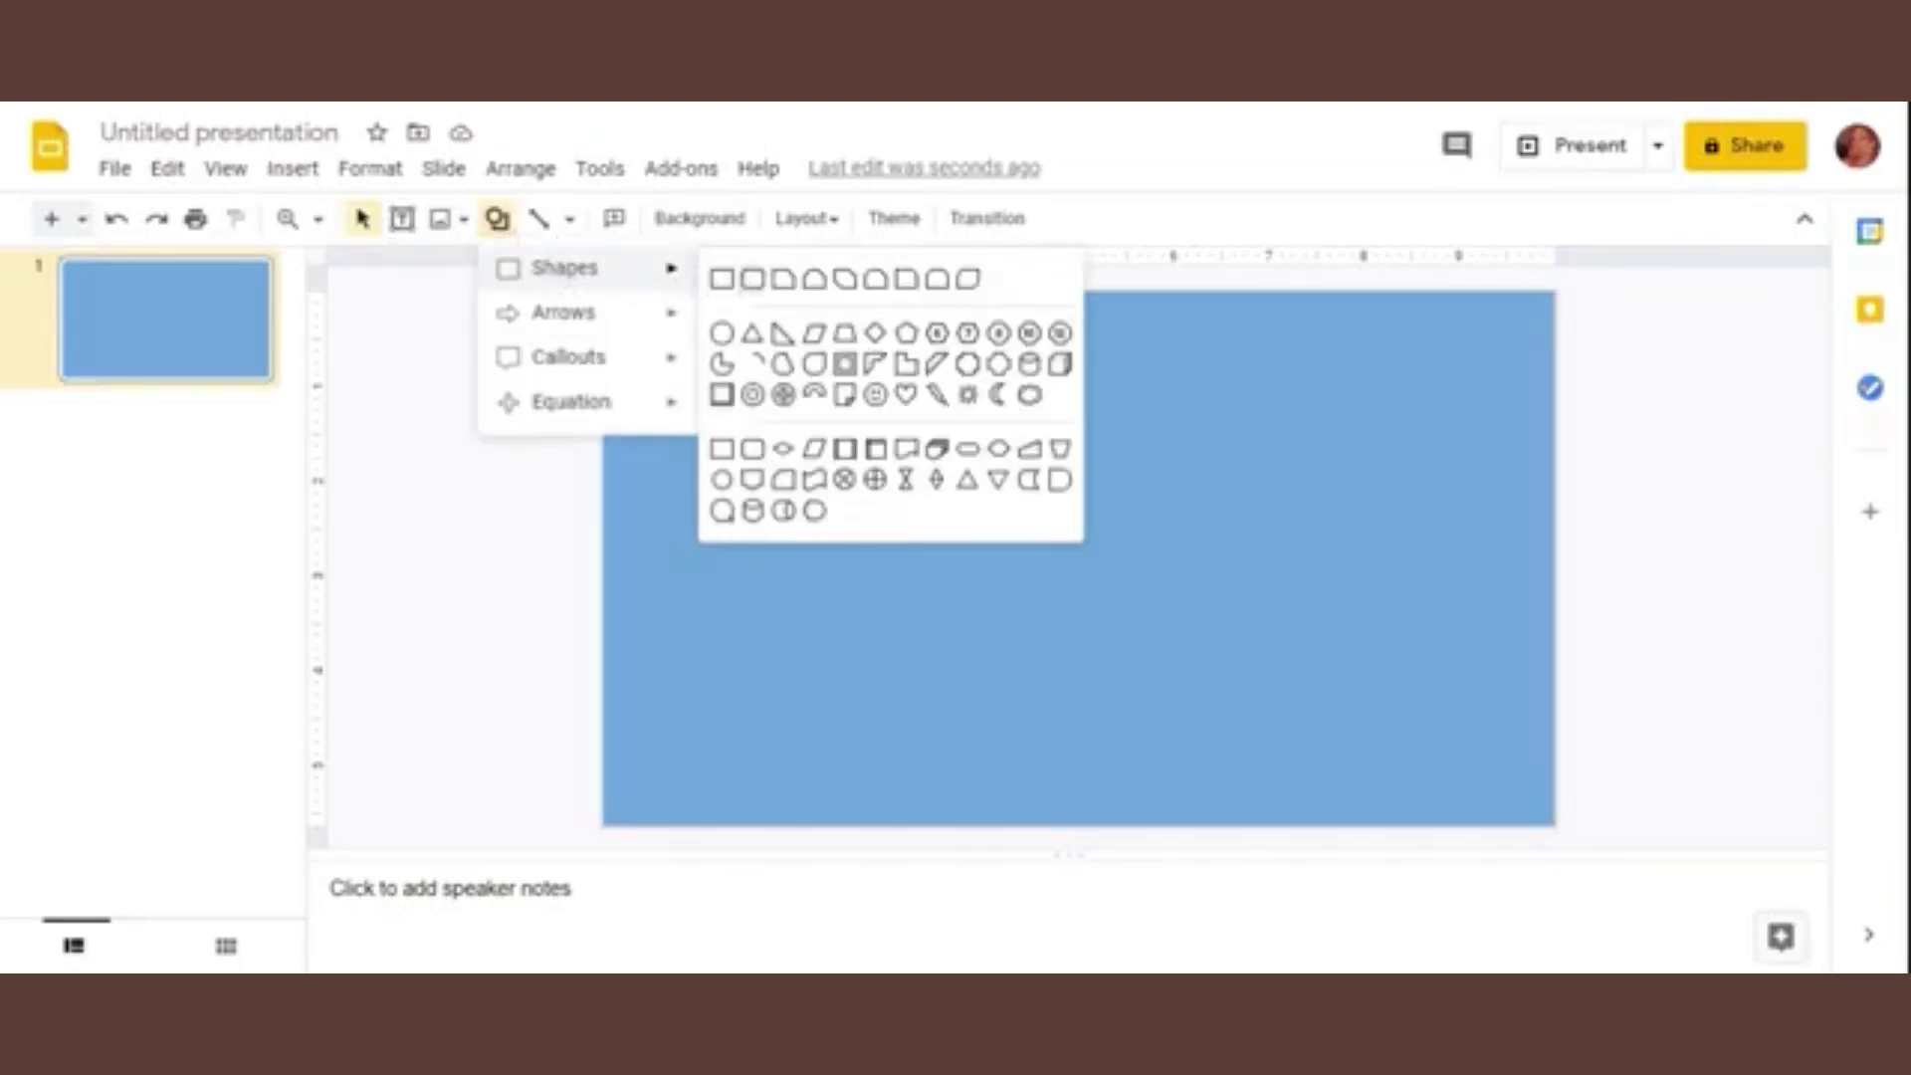
Step: Insert a rounded rectangle and duplicate it, moving copies to the right
{"action": "mouse_move", "coordinate": [564, 267]}
{"action": "left_click", "coordinate": [752, 278]}
{"action": "left_click", "coordinate": [497, 218]}
{"action": "left_click", "coordinate": [754, 448]}
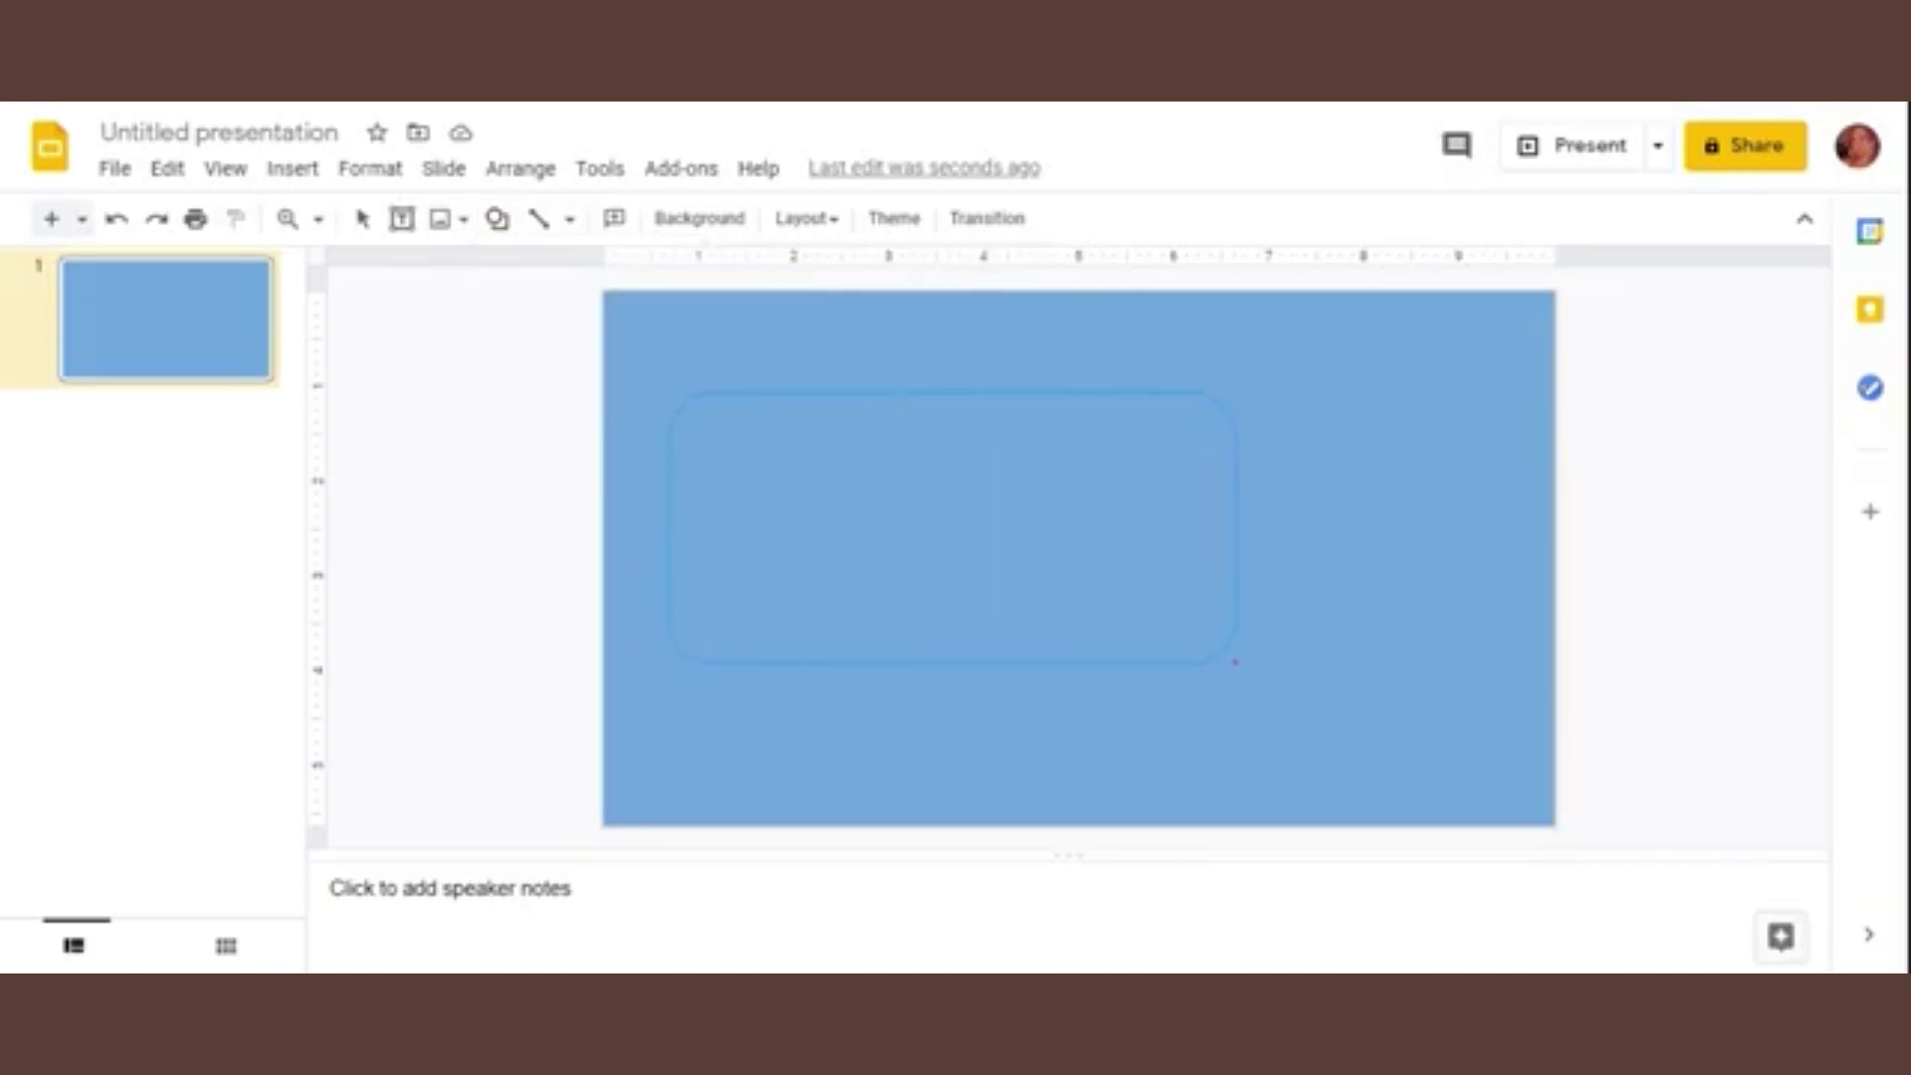
{"action": "left_click_drag", "start_coordinate": [1234, 662], "coordinate": [1236, 661]}
{"action": "key", "text": "ctrl+d"}
{"action": "key", "text": "ctrl+d"}
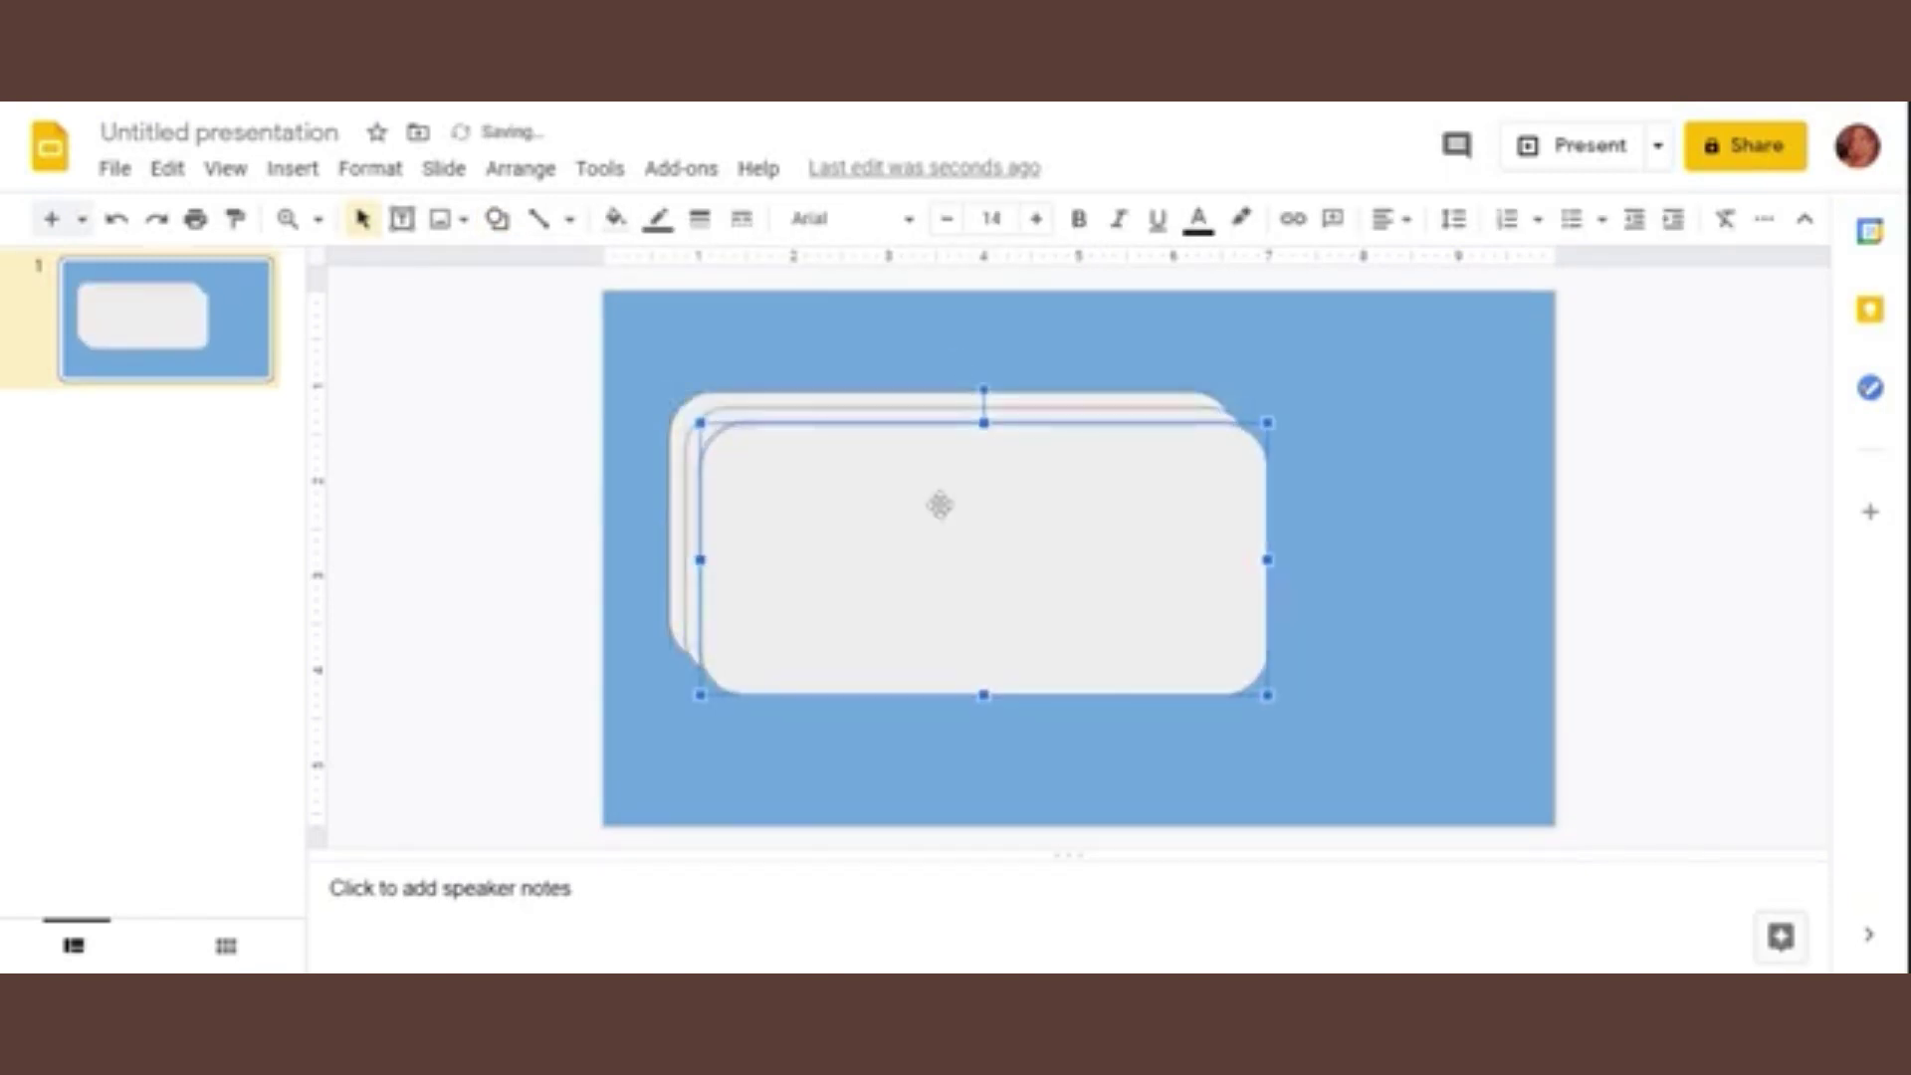
{"action": "left_click_drag", "start_coordinate": [940, 504], "coordinate": [1459, 507]}
{"action": "left_click_drag", "start_coordinate": [1160, 503], "coordinate": [1523, 476]}
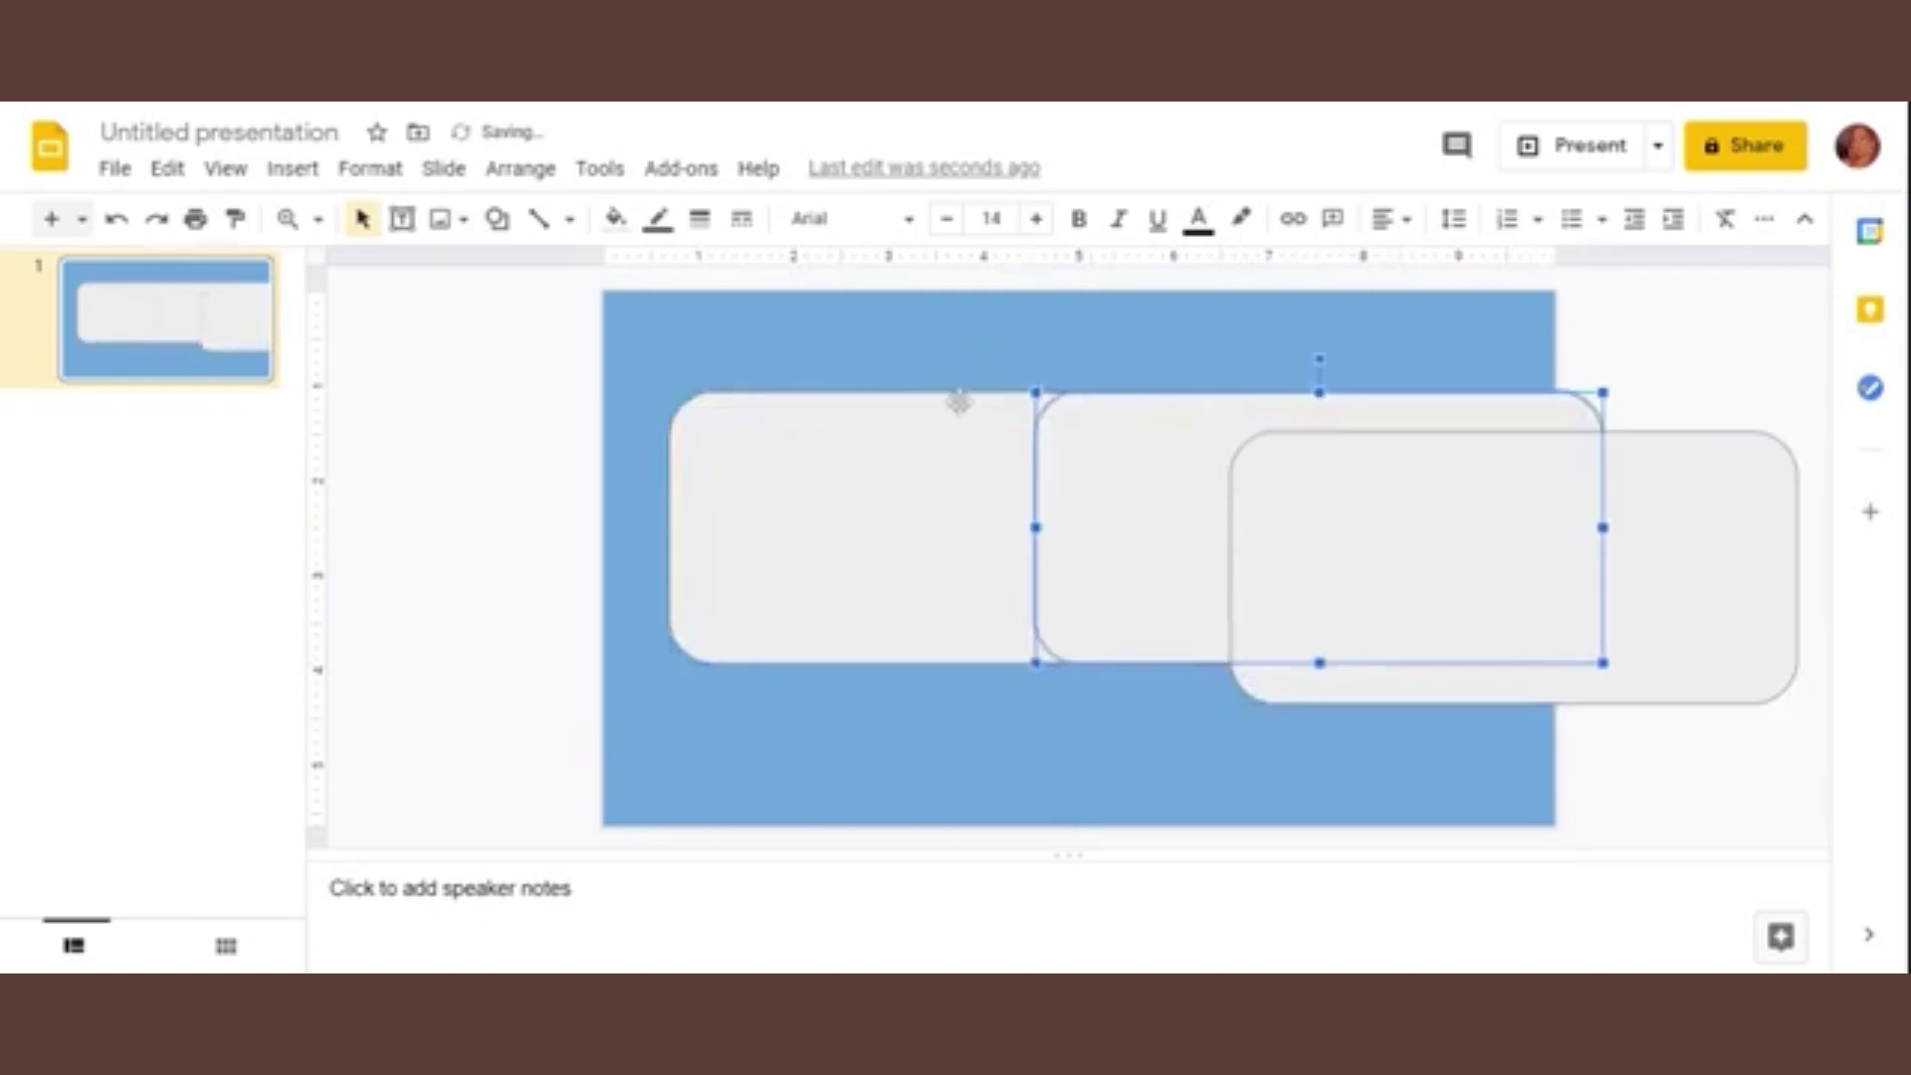
Step: Rotate the left rounded rectangle 90° upright and size it to fit the slide
{"action": "left_click", "coordinate": [958, 402]}
{"action": "mouse_move", "coordinate": [954, 358]}
{"action": "left_mouse_down"}
{"action": "mouse_move", "coordinate": [1085, 527]}
{"action": "mouse_move", "coordinate": [859, 537]}
{"action": "left_mouse_up"}
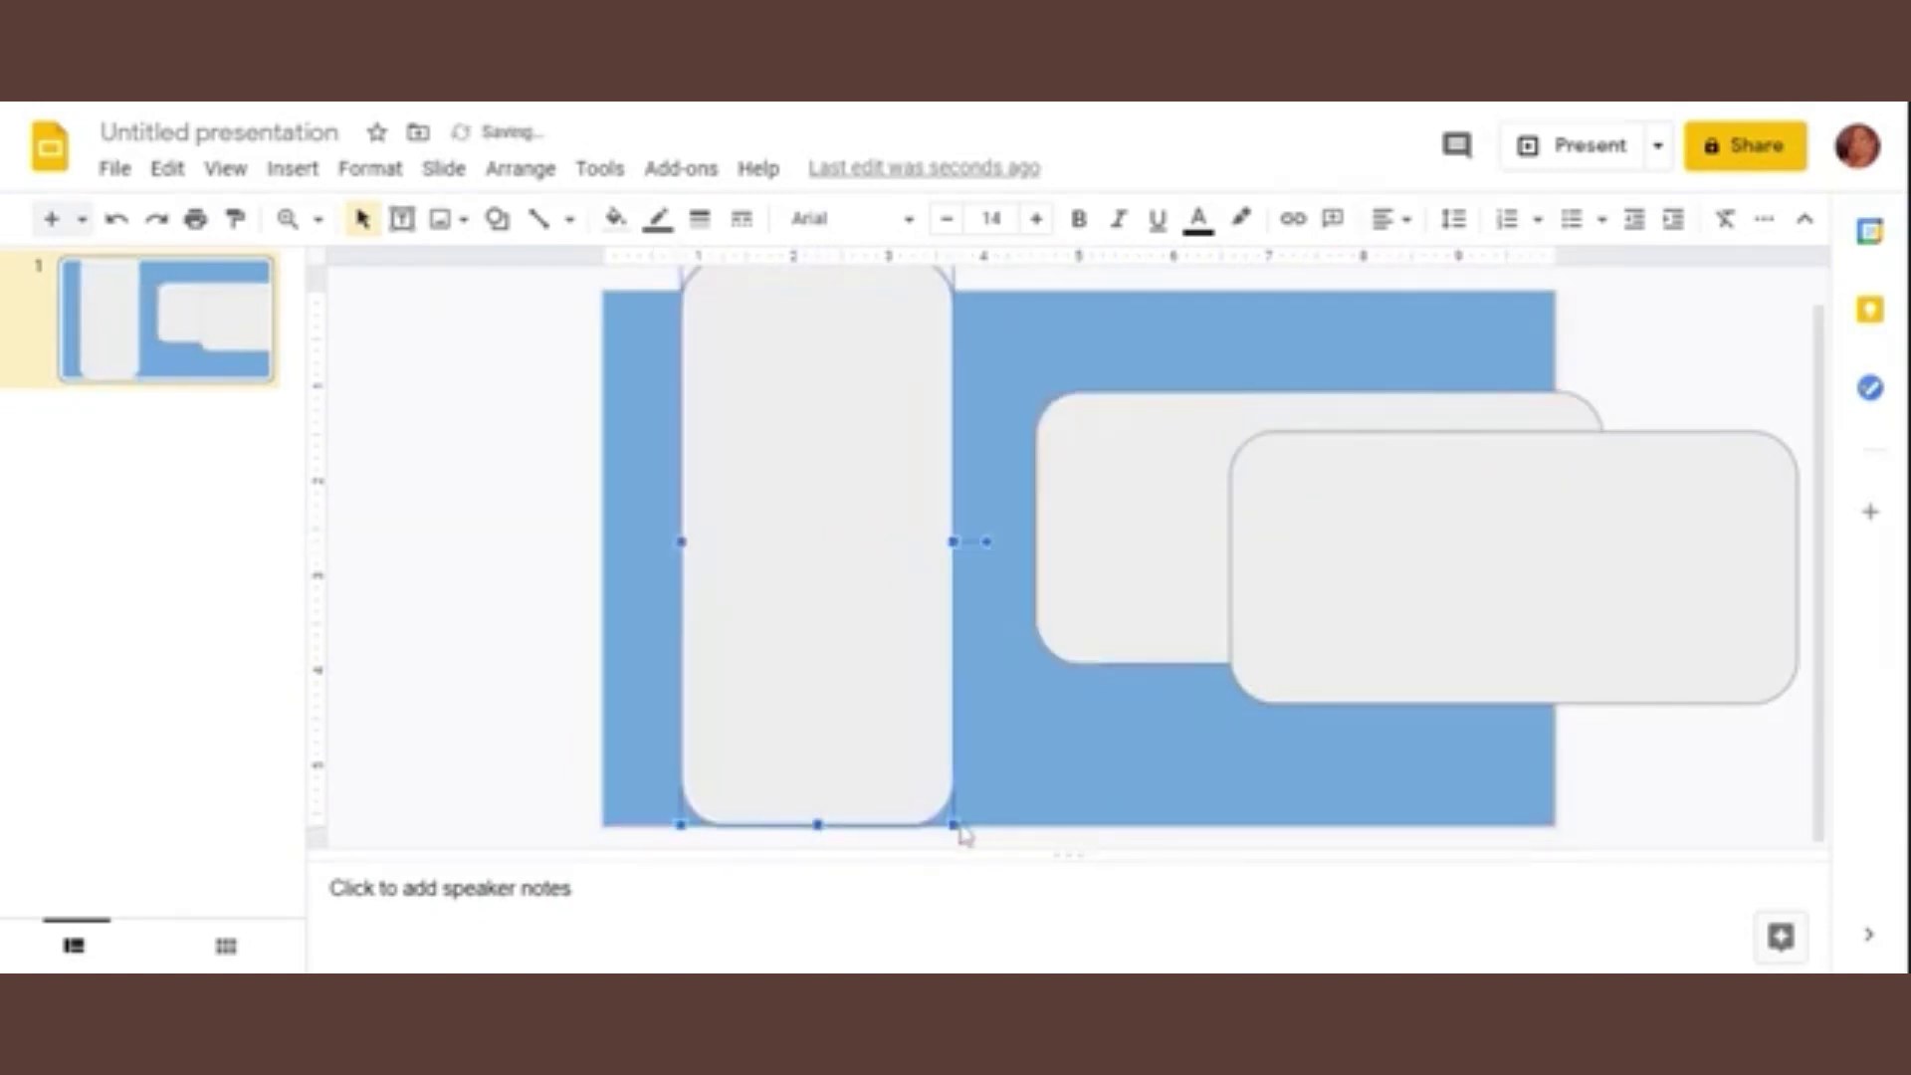
{"action": "left_click_drag", "start_coordinate": [962, 832], "coordinate": [836, 674]}
{"action": "mouse_move", "coordinate": [776, 486]}
{"action": "left_mouse_down"}
{"action": "mouse_move", "coordinate": [761, 572]}
{"action": "mouse_move", "coordinate": [902, 551]}
{"action": "left_mouse_up"}
{"action": "left_click_drag", "start_coordinate": [810, 623], "coordinate": [777, 655]}
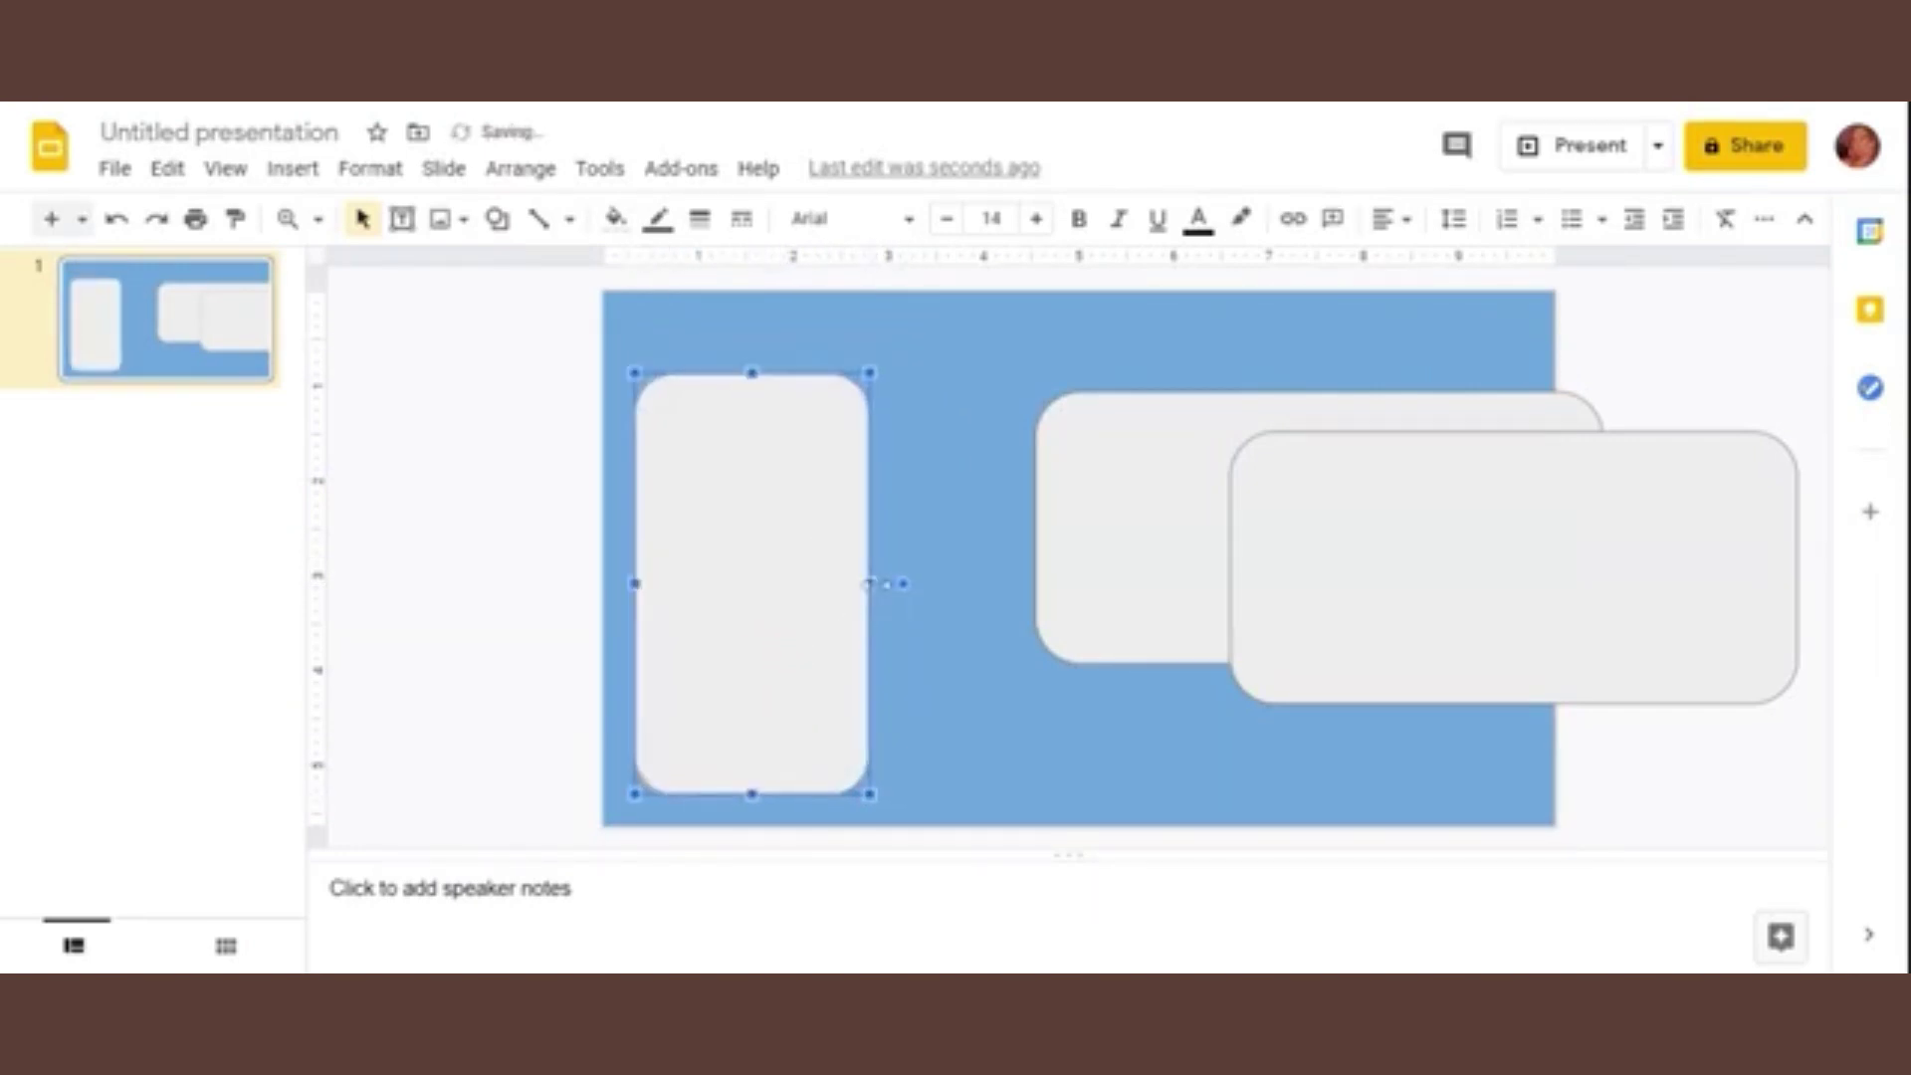
{"action": "left_click_drag", "start_coordinate": [868, 584], "coordinate": [909, 584]}
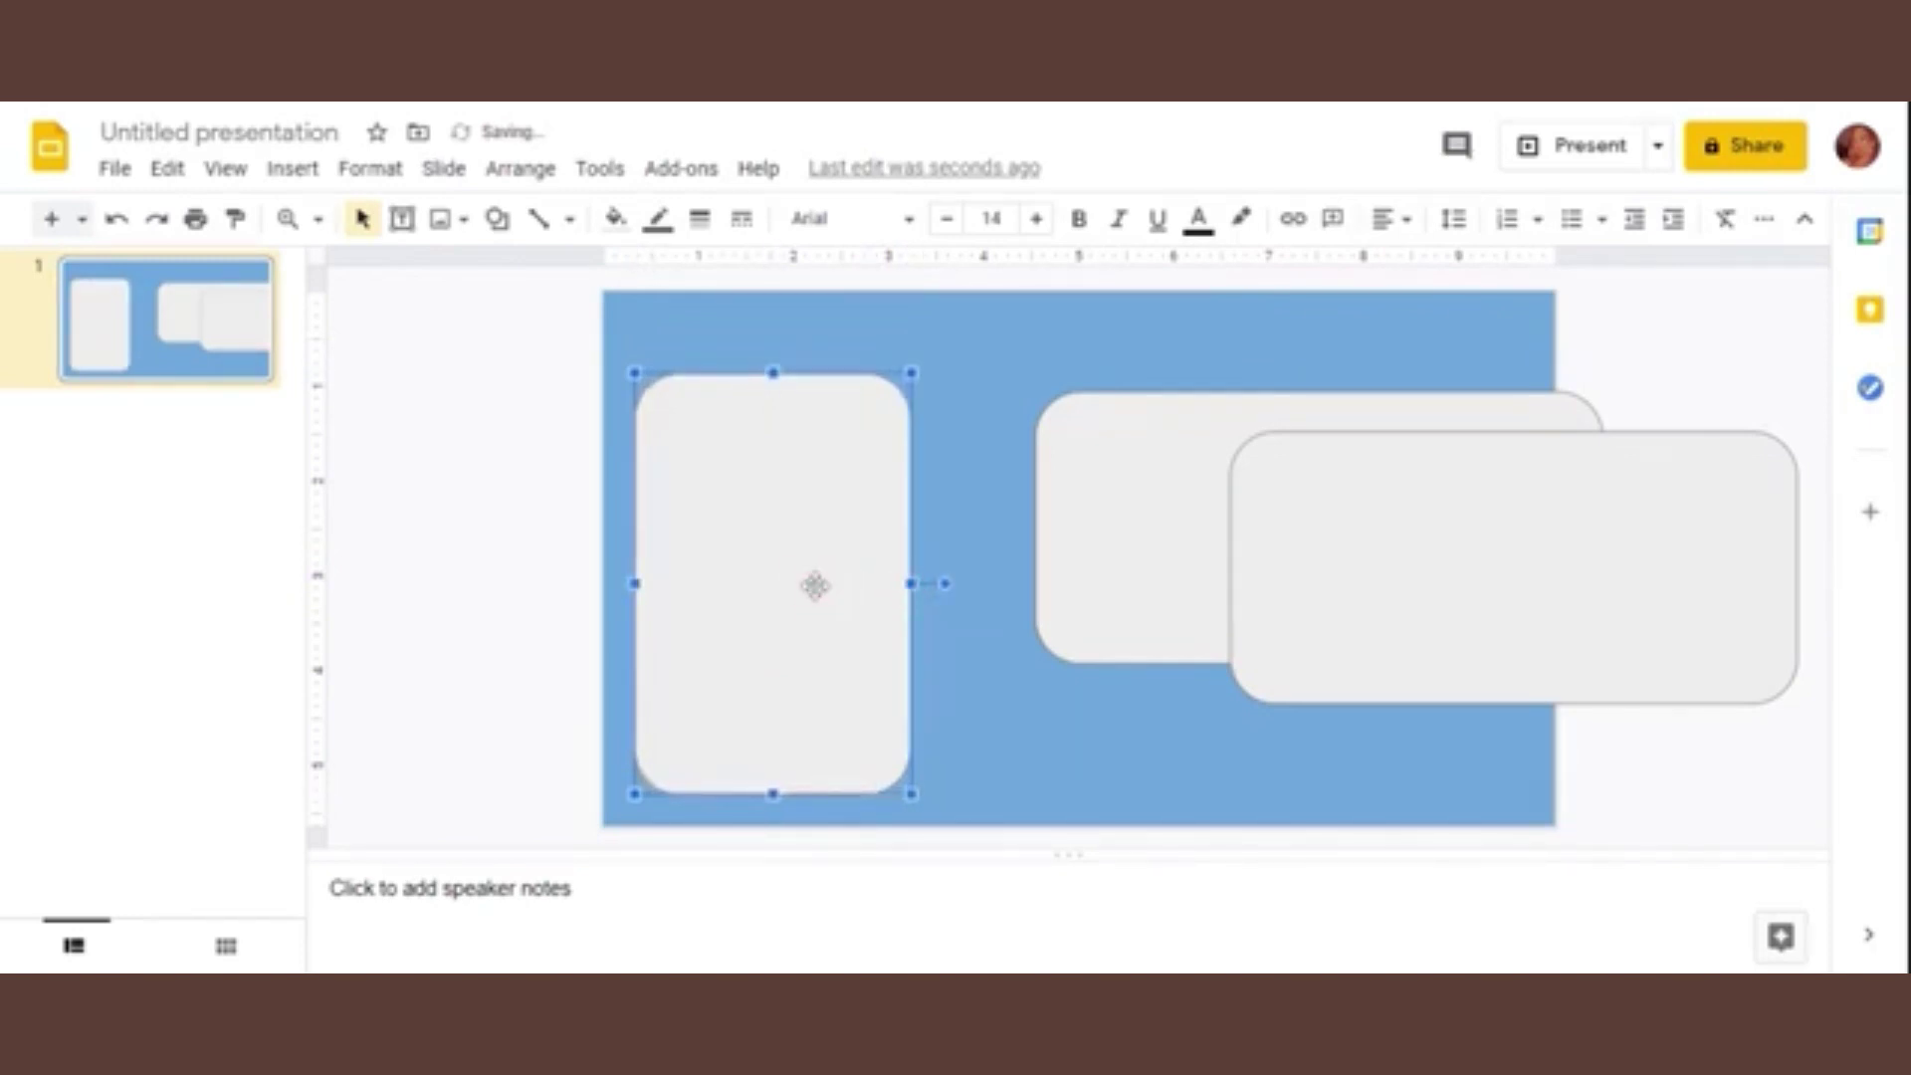
Step: Delete the two leftover horizontal rounded rectangles
{"action": "left_click", "coordinate": [1131, 517]}
{"action": "key", "text": "Delete"}
{"action": "left_click", "coordinate": [1371, 484]}
{"action": "key", "text": "Delete"}
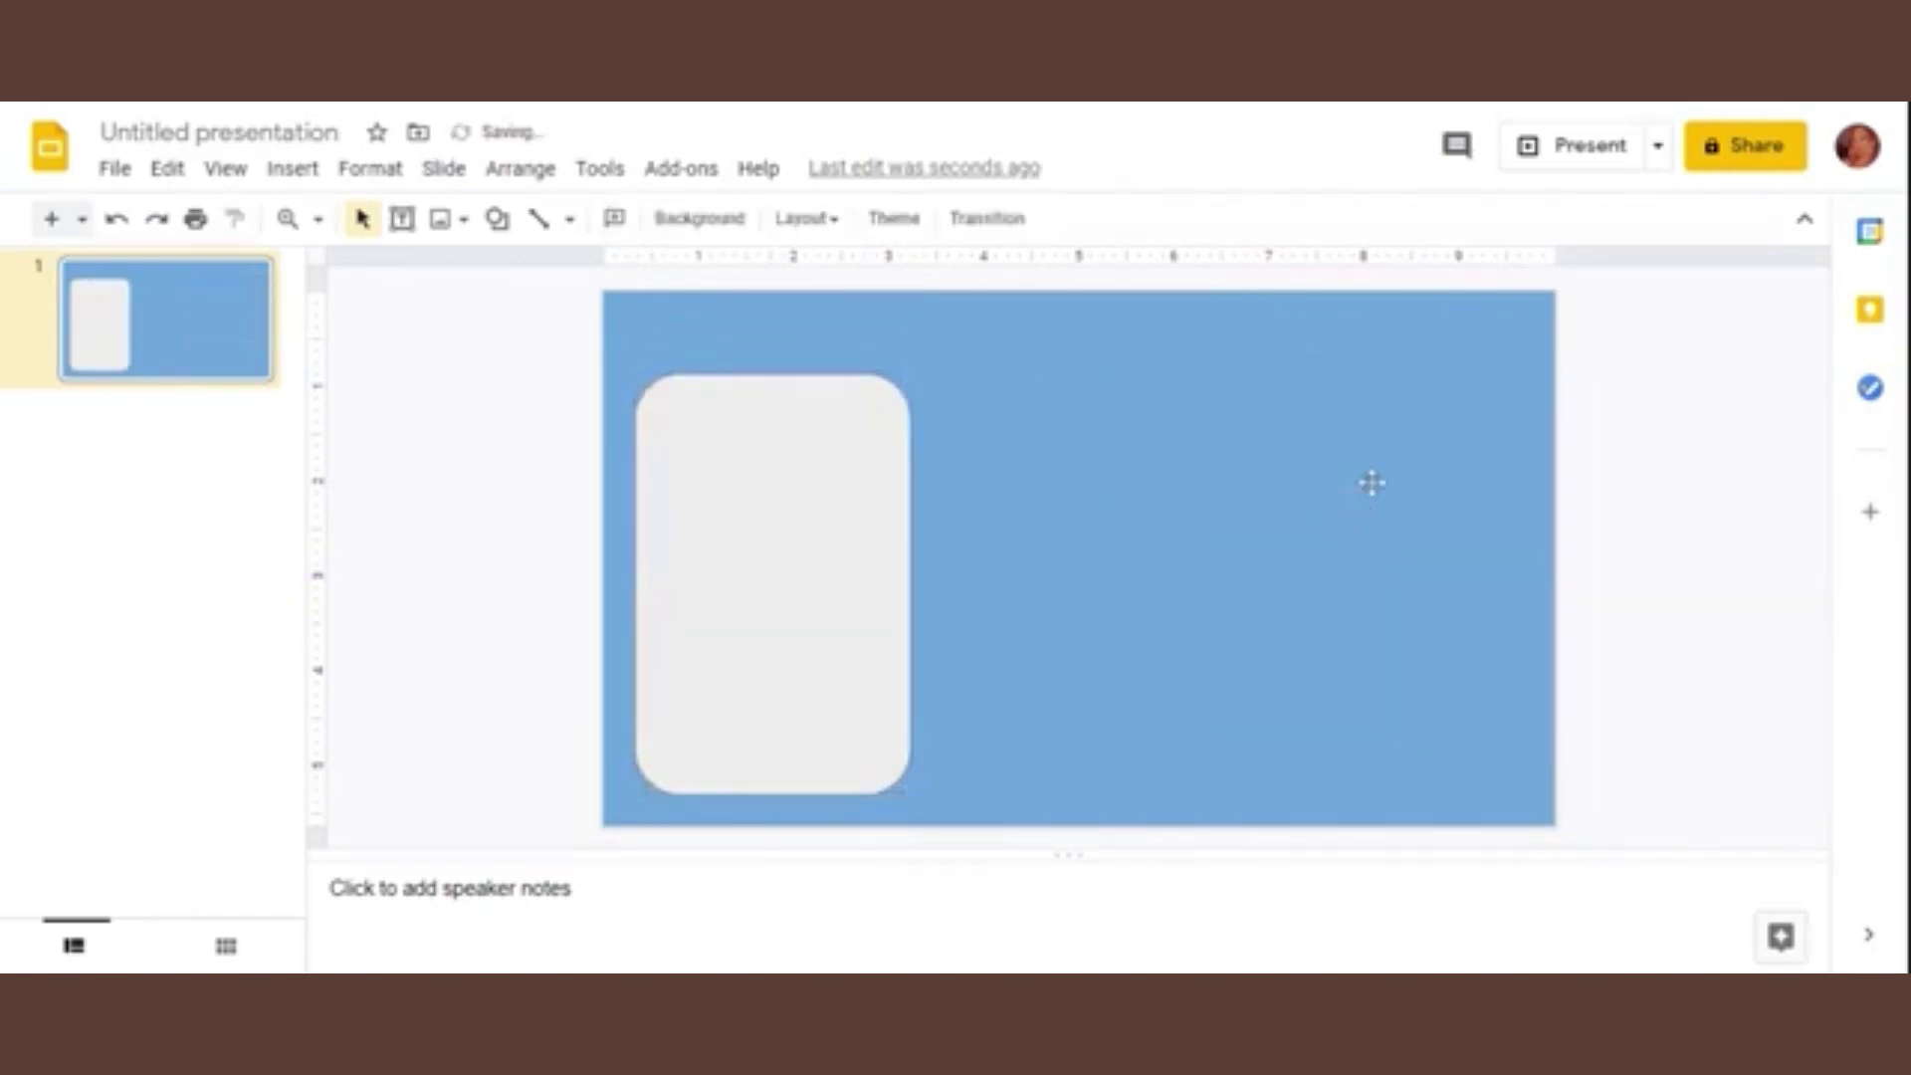
Step: Duplicate the upright rectangle into three panels spaced evenly across the slide
{"action": "left_click", "coordinate": [797, 598]}
{"action": "key", "text": "ctrl+d"}
{"action": "key", "text": "ctrl+d"}
{"action": "left_click_drag", "start_coordinate": [814, 610], "coordinate": [1385, 575]}
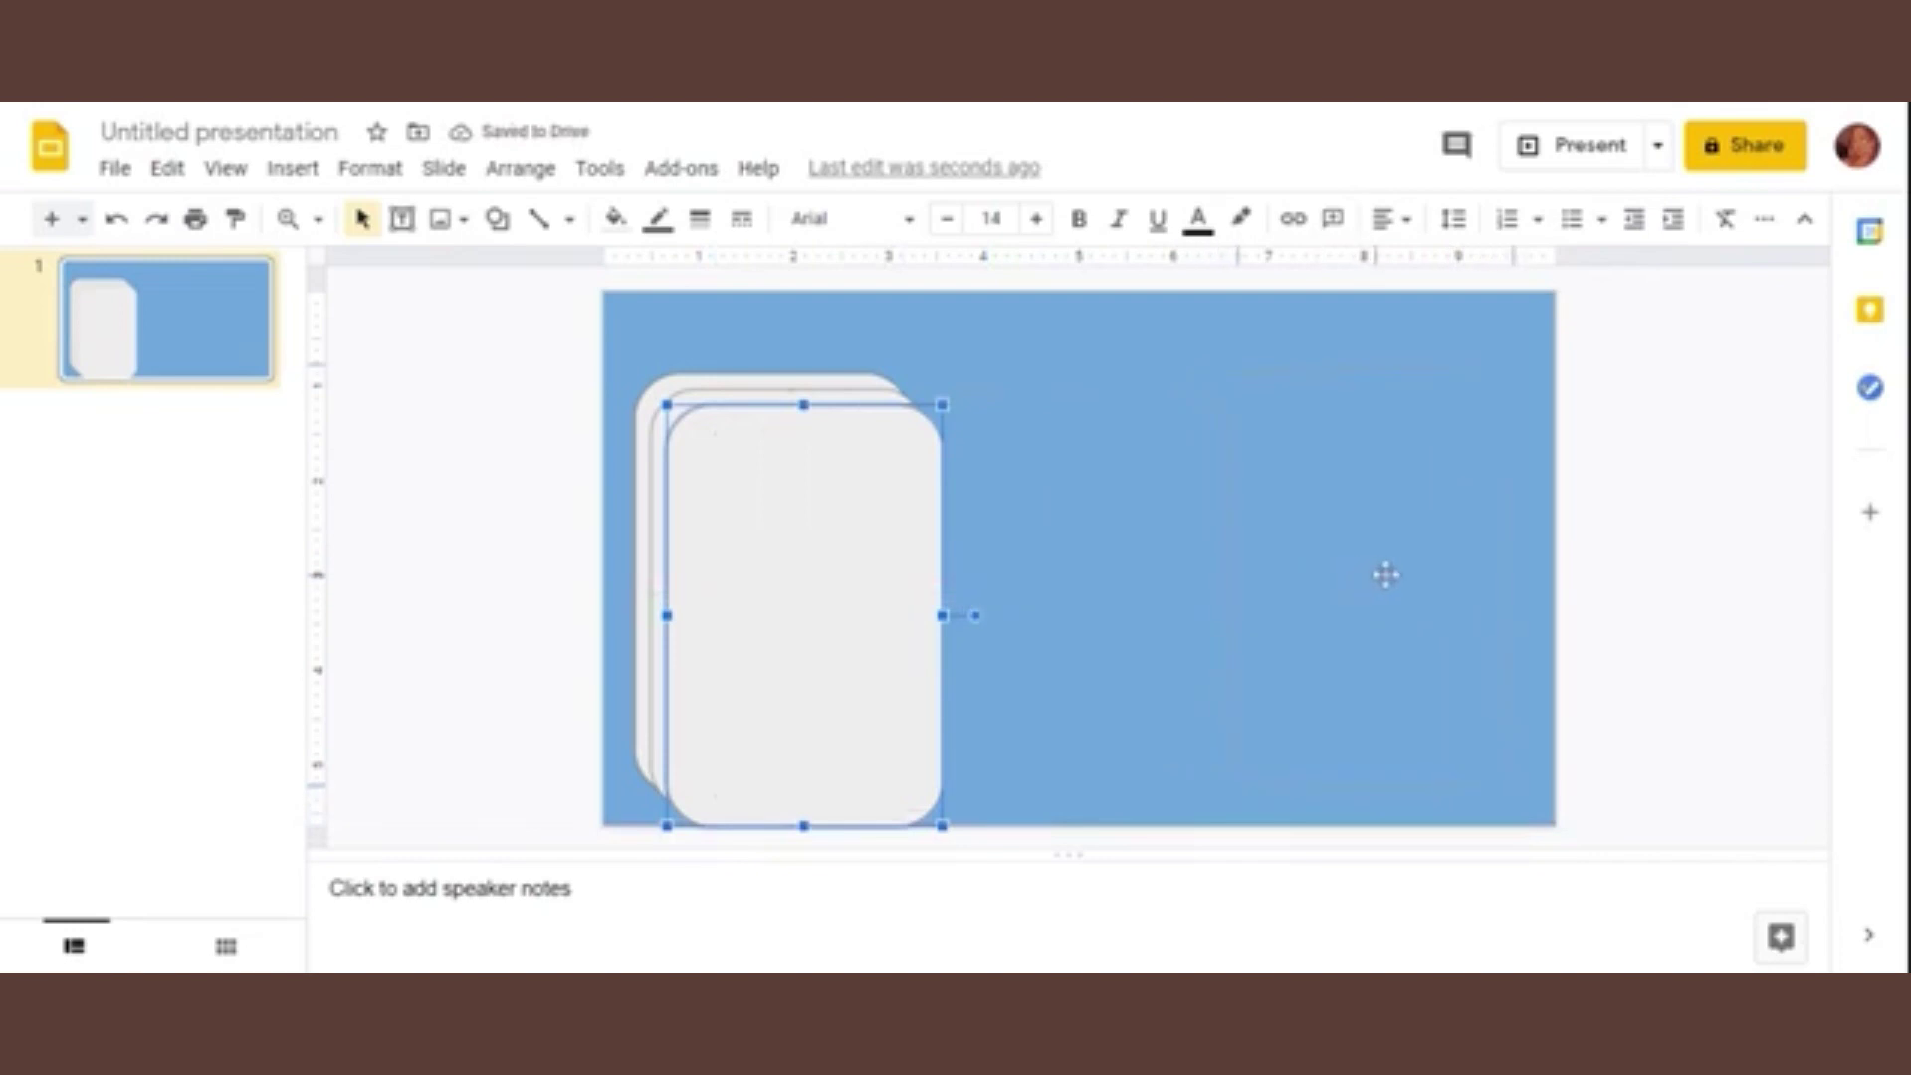
{"action": "left_click_drag", "start_coordinate": [797, 602], "coordinate": [1077, 604]}
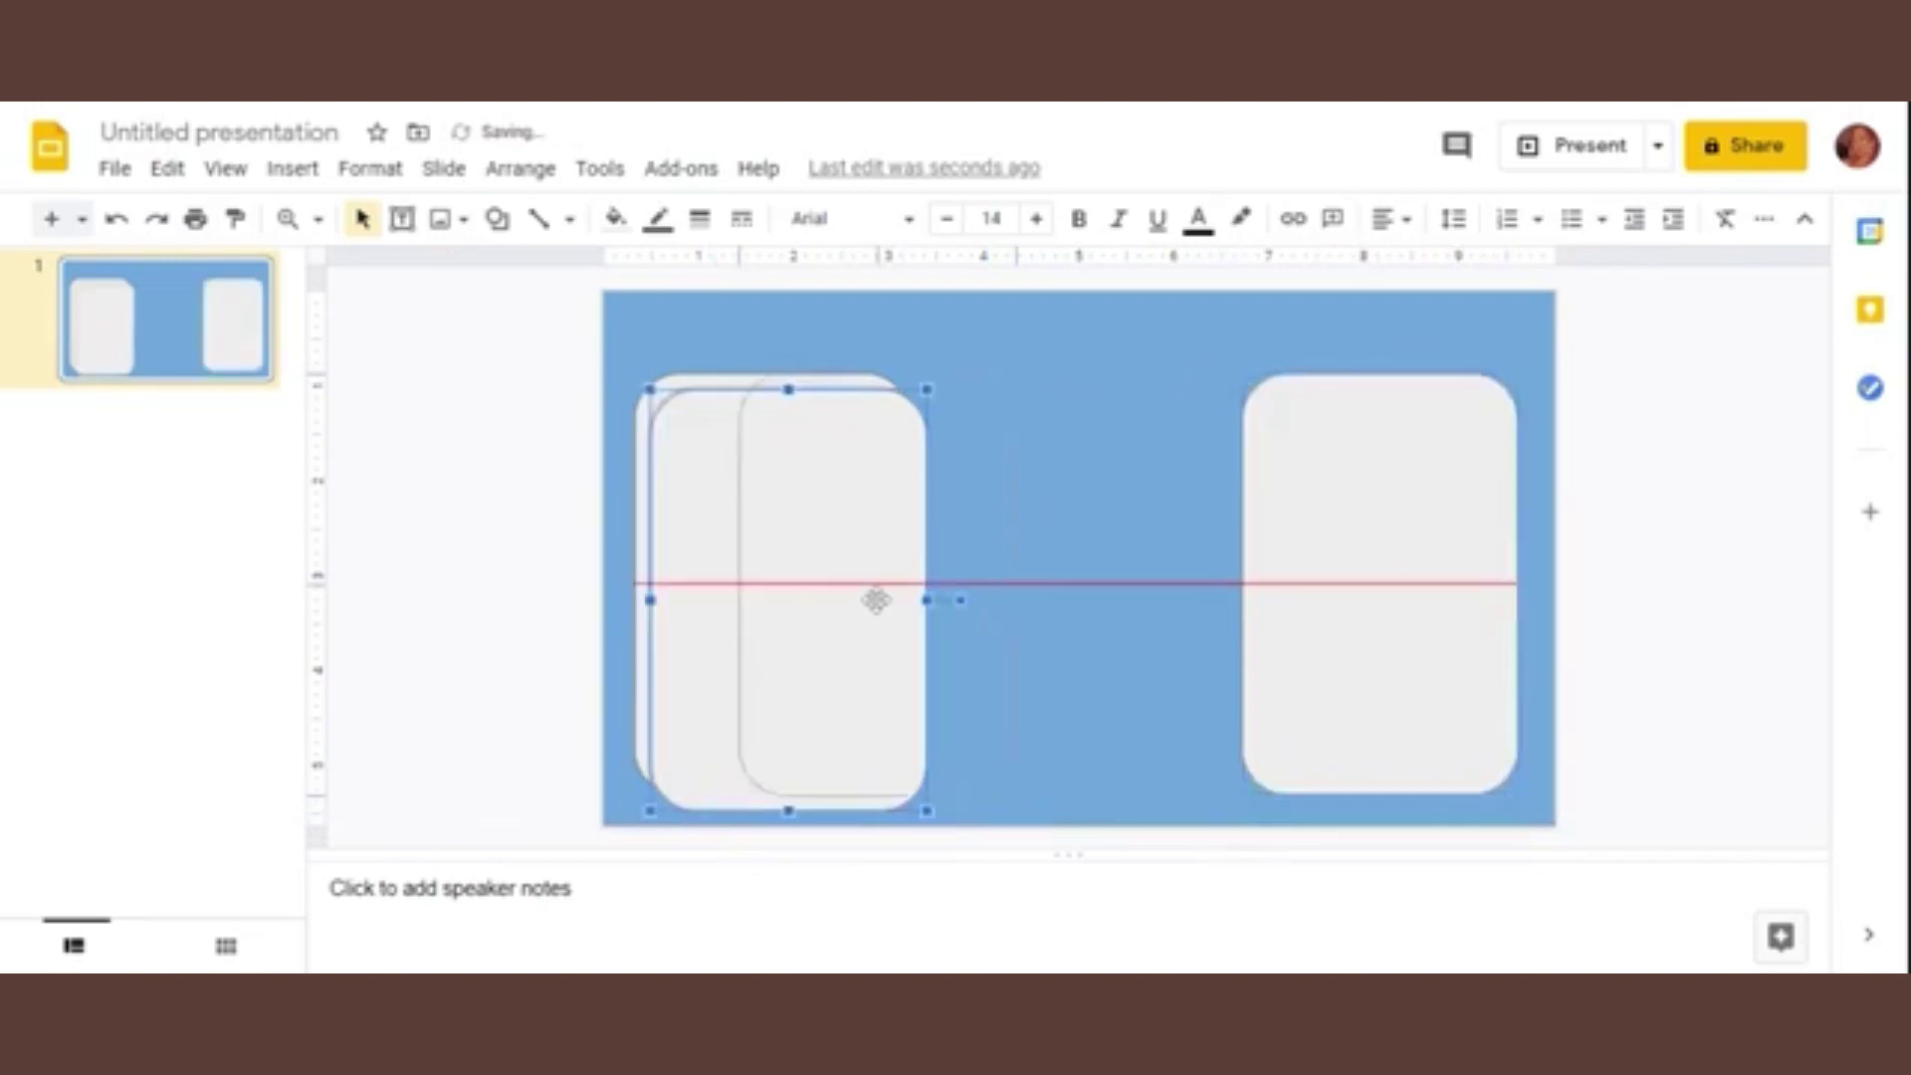
{"action": "left_click", "coordinate": [1344, 552]}
{"action": "key", "text": "Right"}
{"action": "key", "text": "Right"}
{"action": "left_click", "coordinate": [1142, 588]}
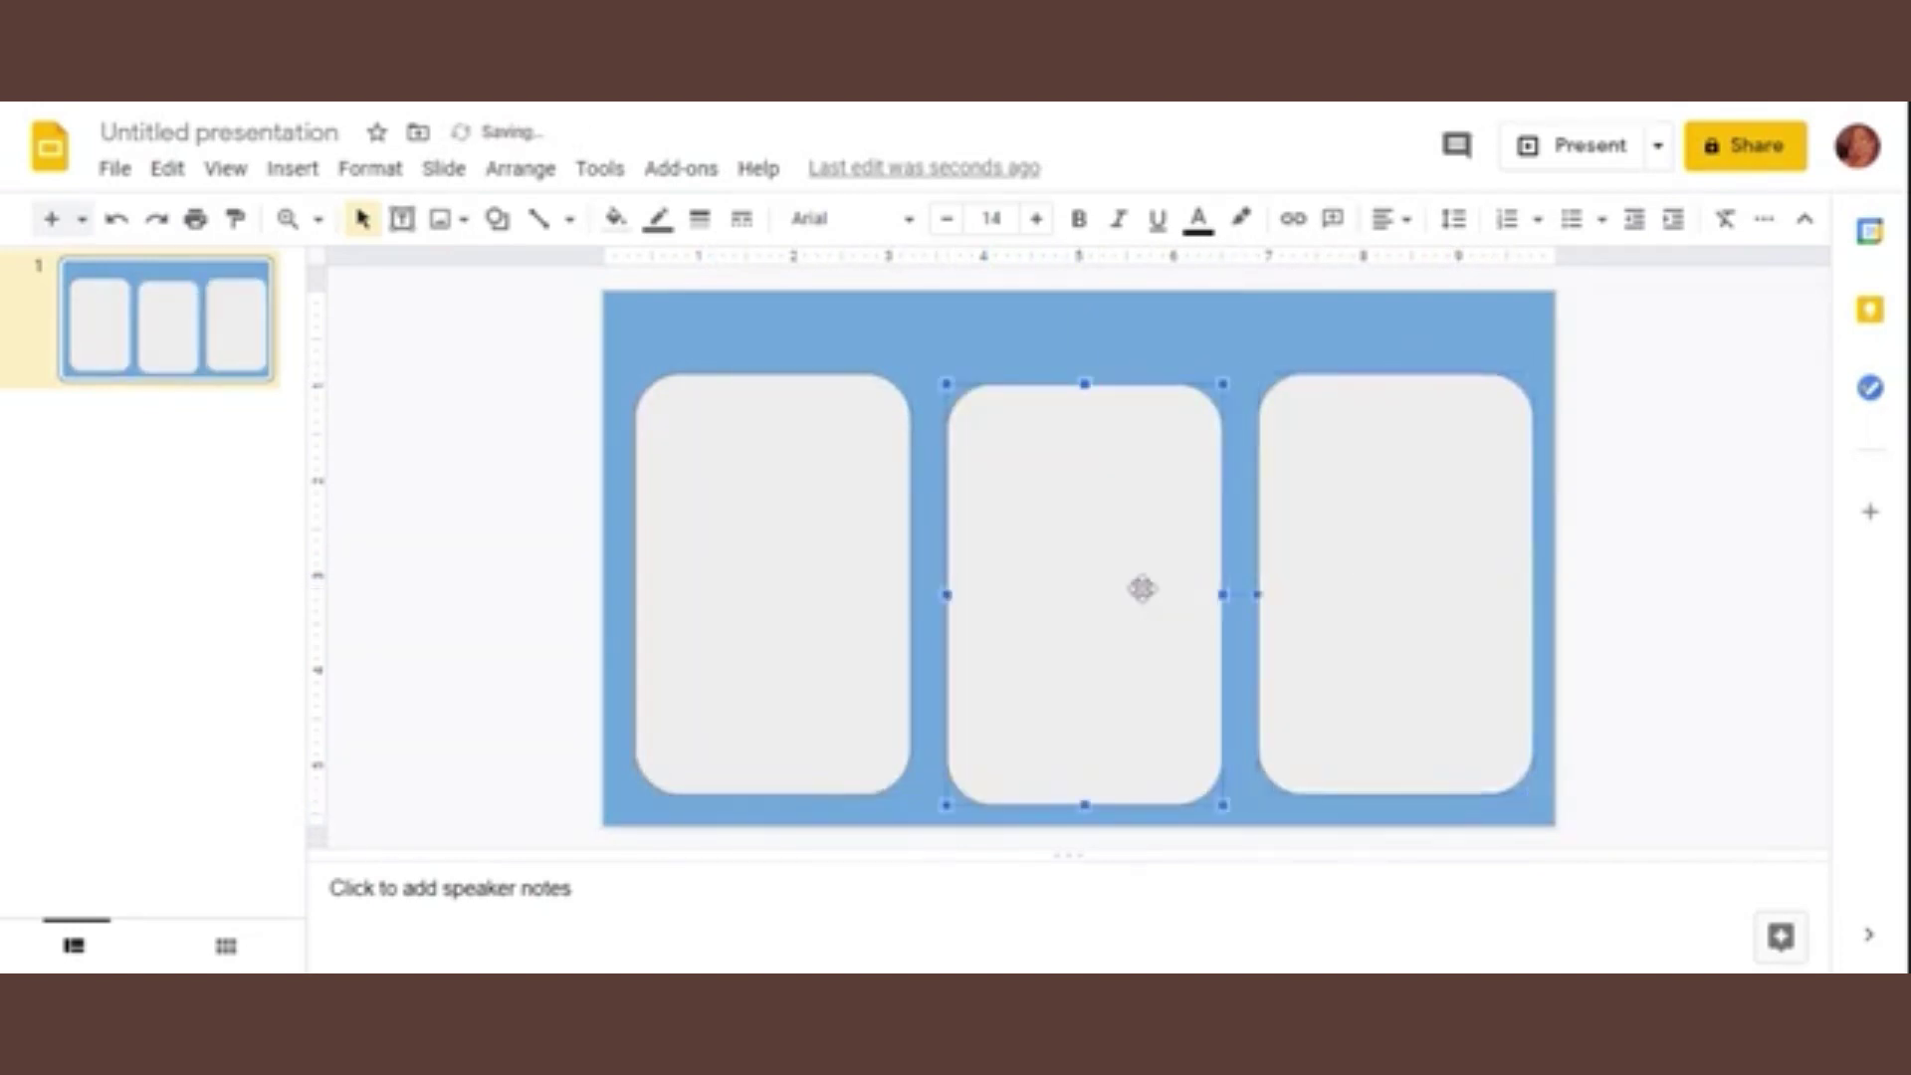
{"action": "left_click", "coordinate": [740, 622]}
{"action": "key", "text": "Left"}
{"action": "key", "text": "Right"}
Step: Draw a small rounded-rectangle lid across the top of the left card
{"action": "left_click", "coordinate": [440, 481]}
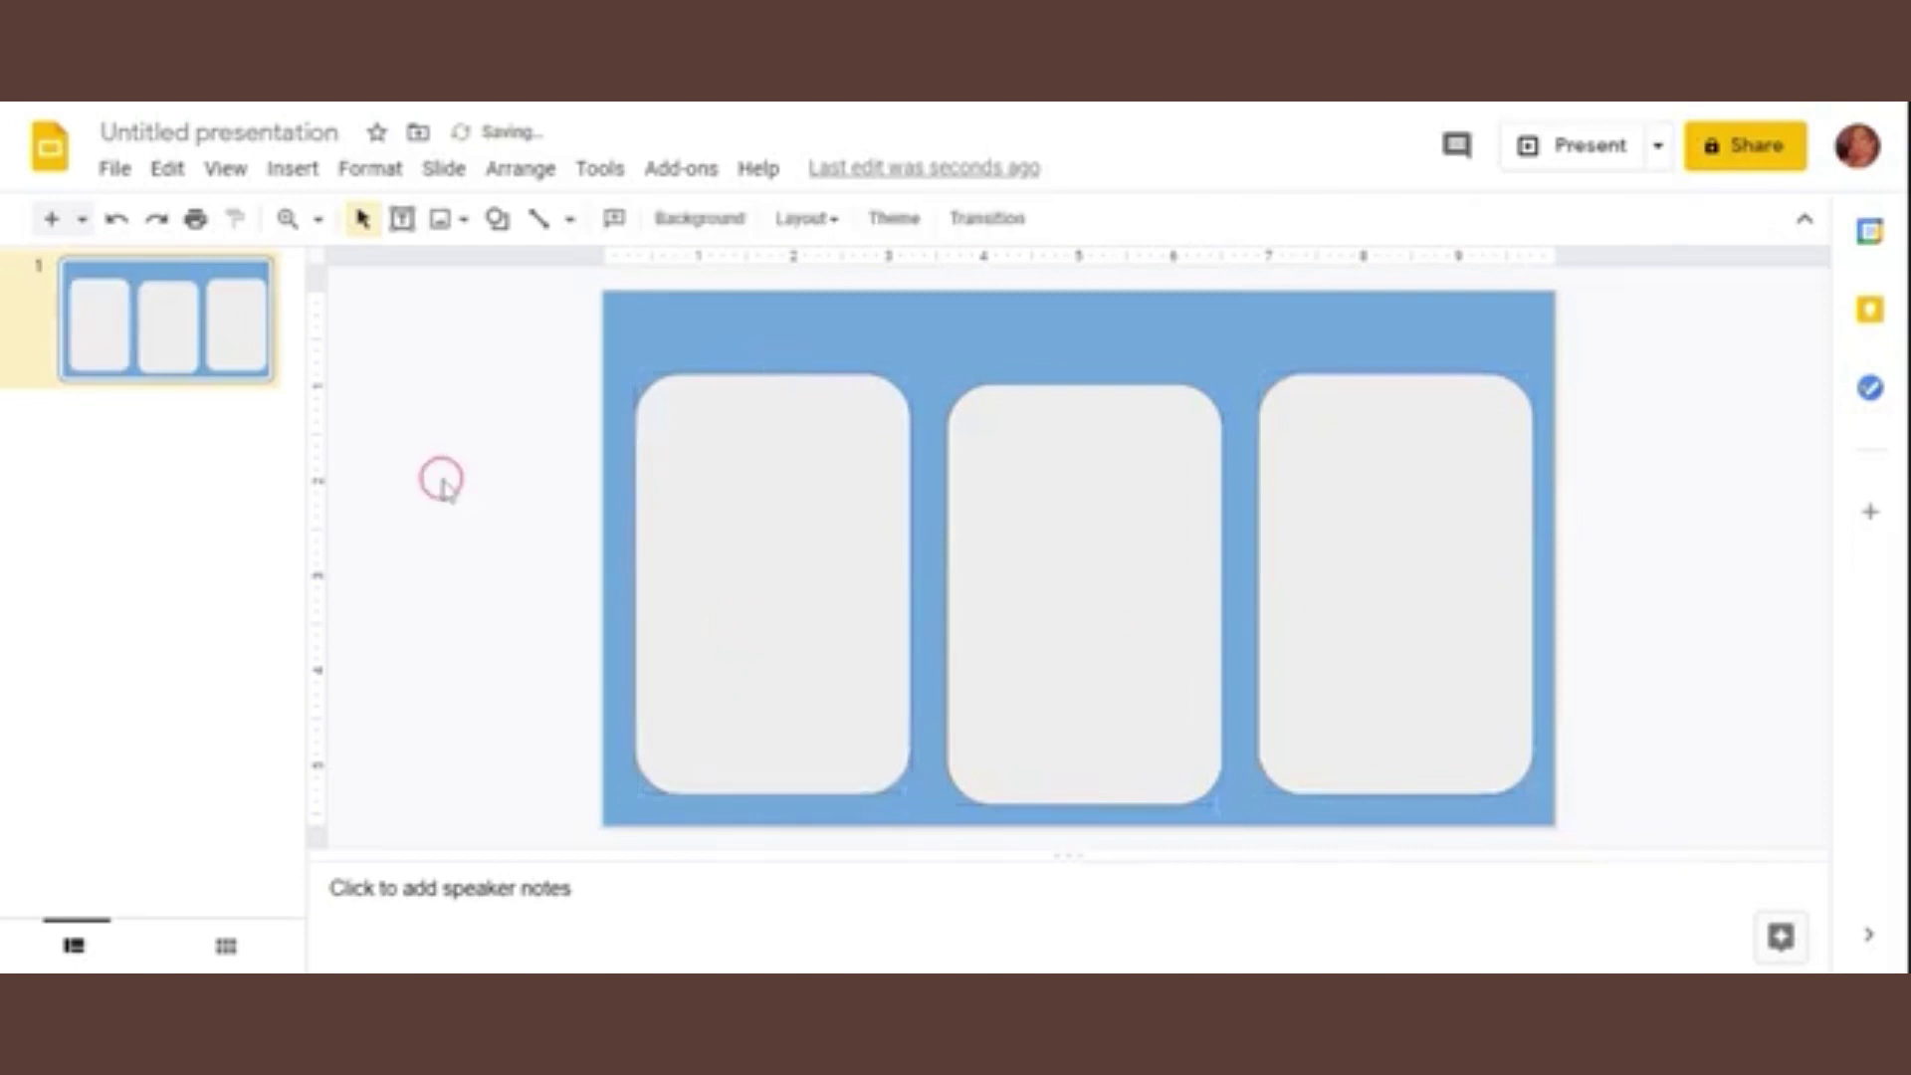
{"action": "left_click", "coordinate": [497, 218]}
{"action": "mouse_move", "coordinate": [564, 267]}
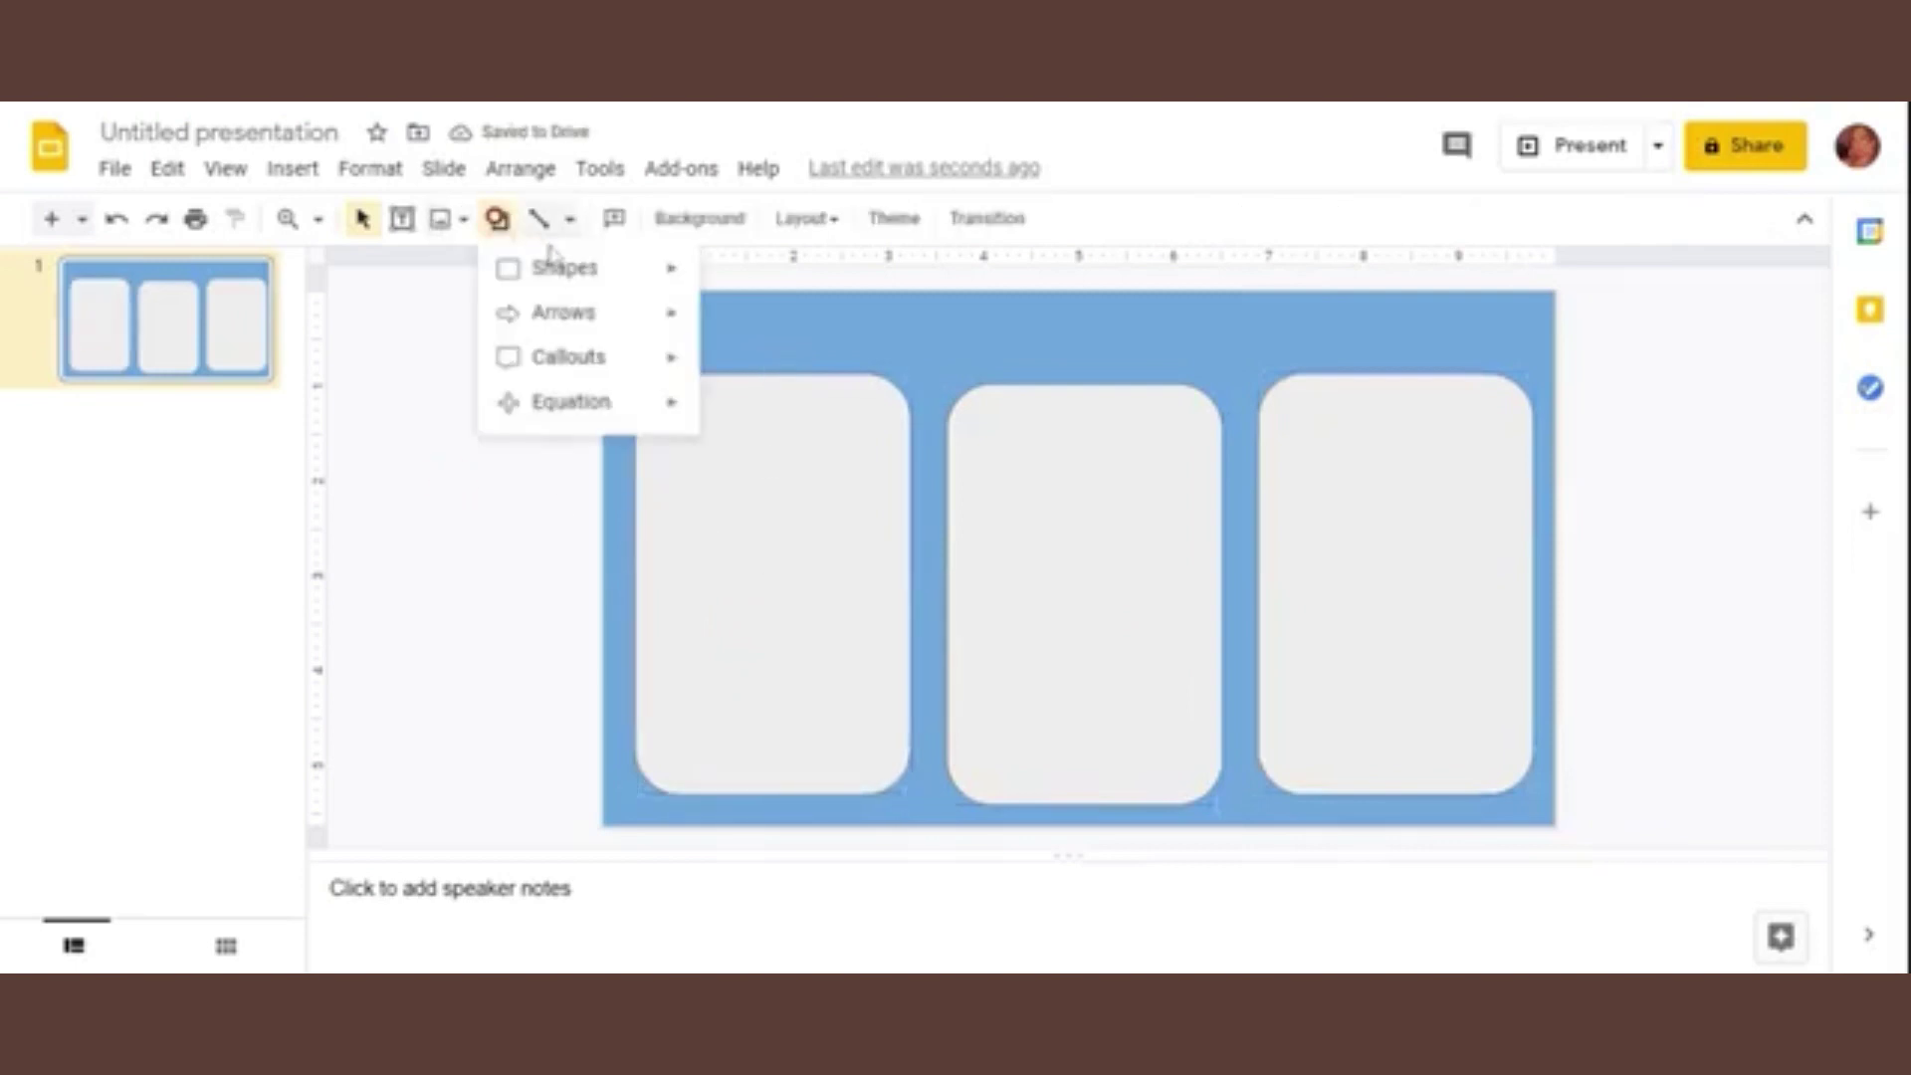
{"action": "left_click", "coordinate": [752, 279]}
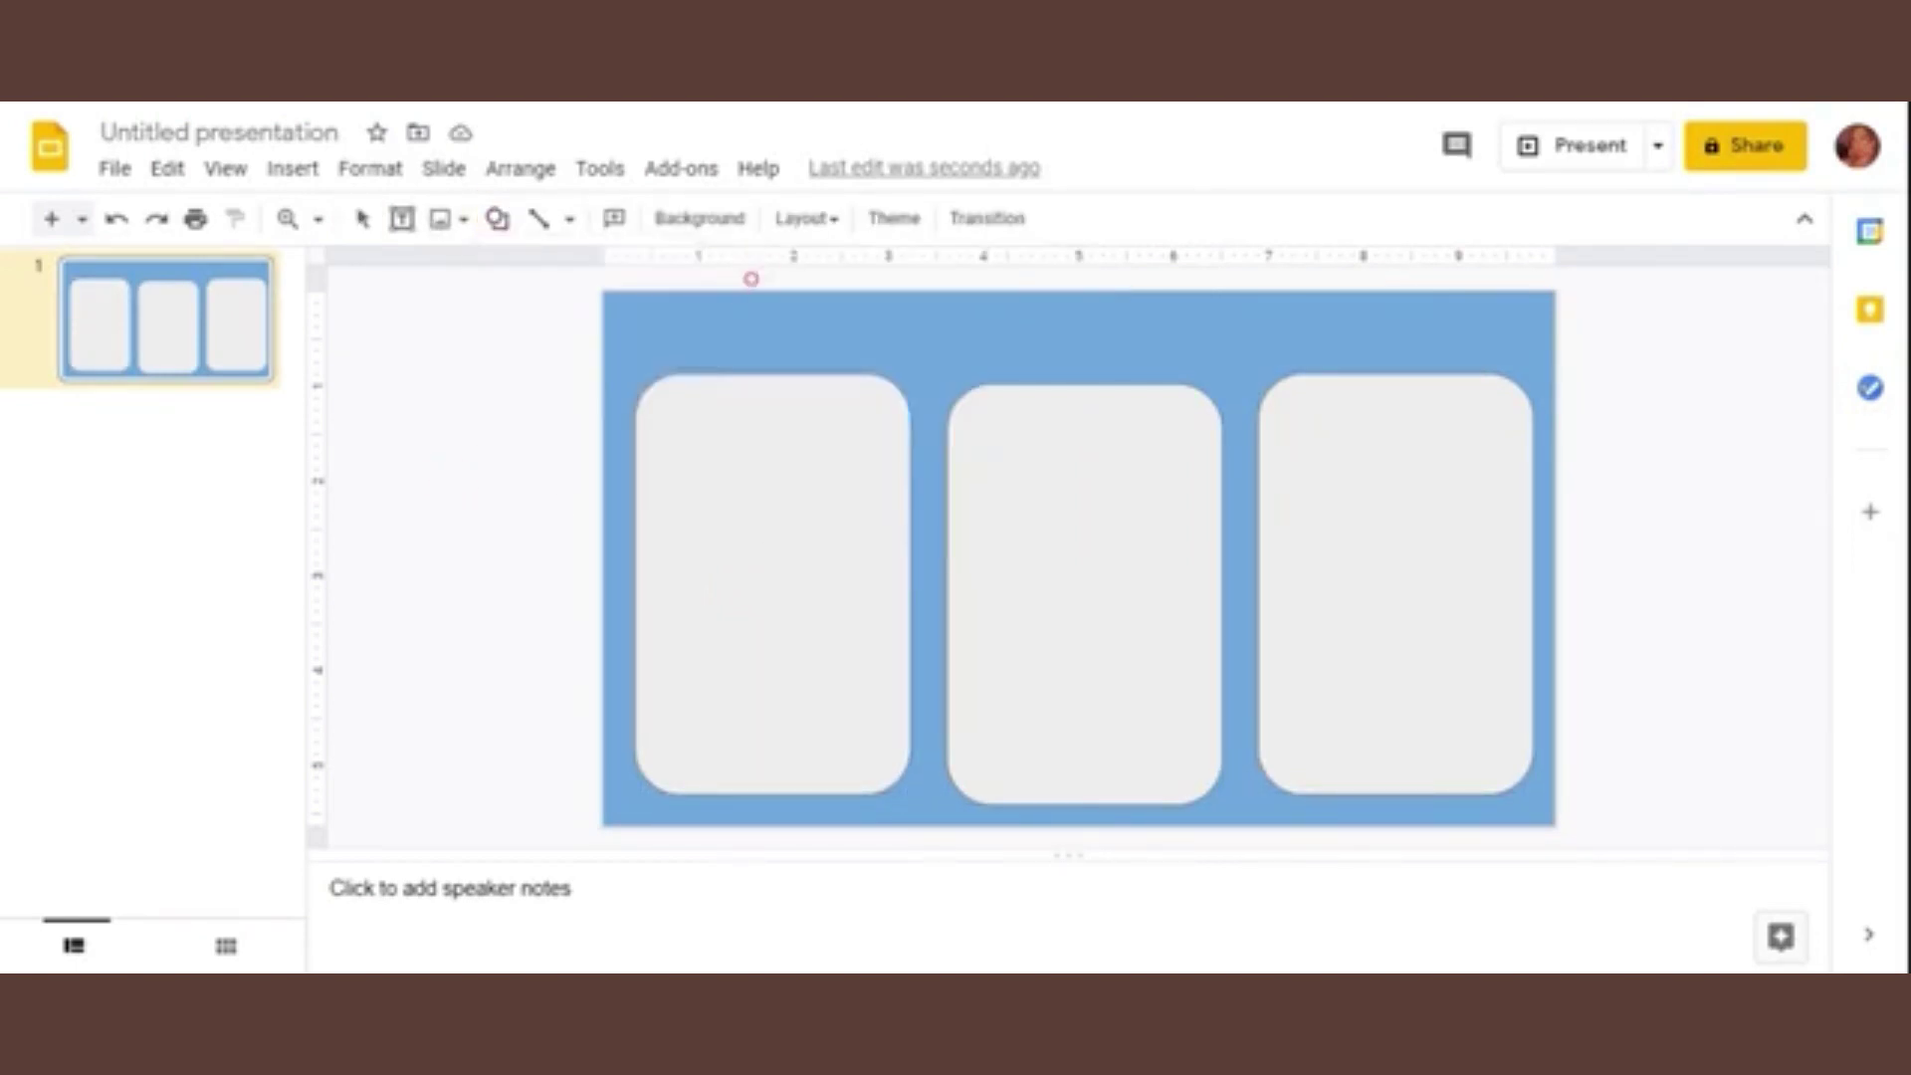
{"action": "left_click_drag", "start_coordinate": [684, 350], "coordinate": [873, 410]}
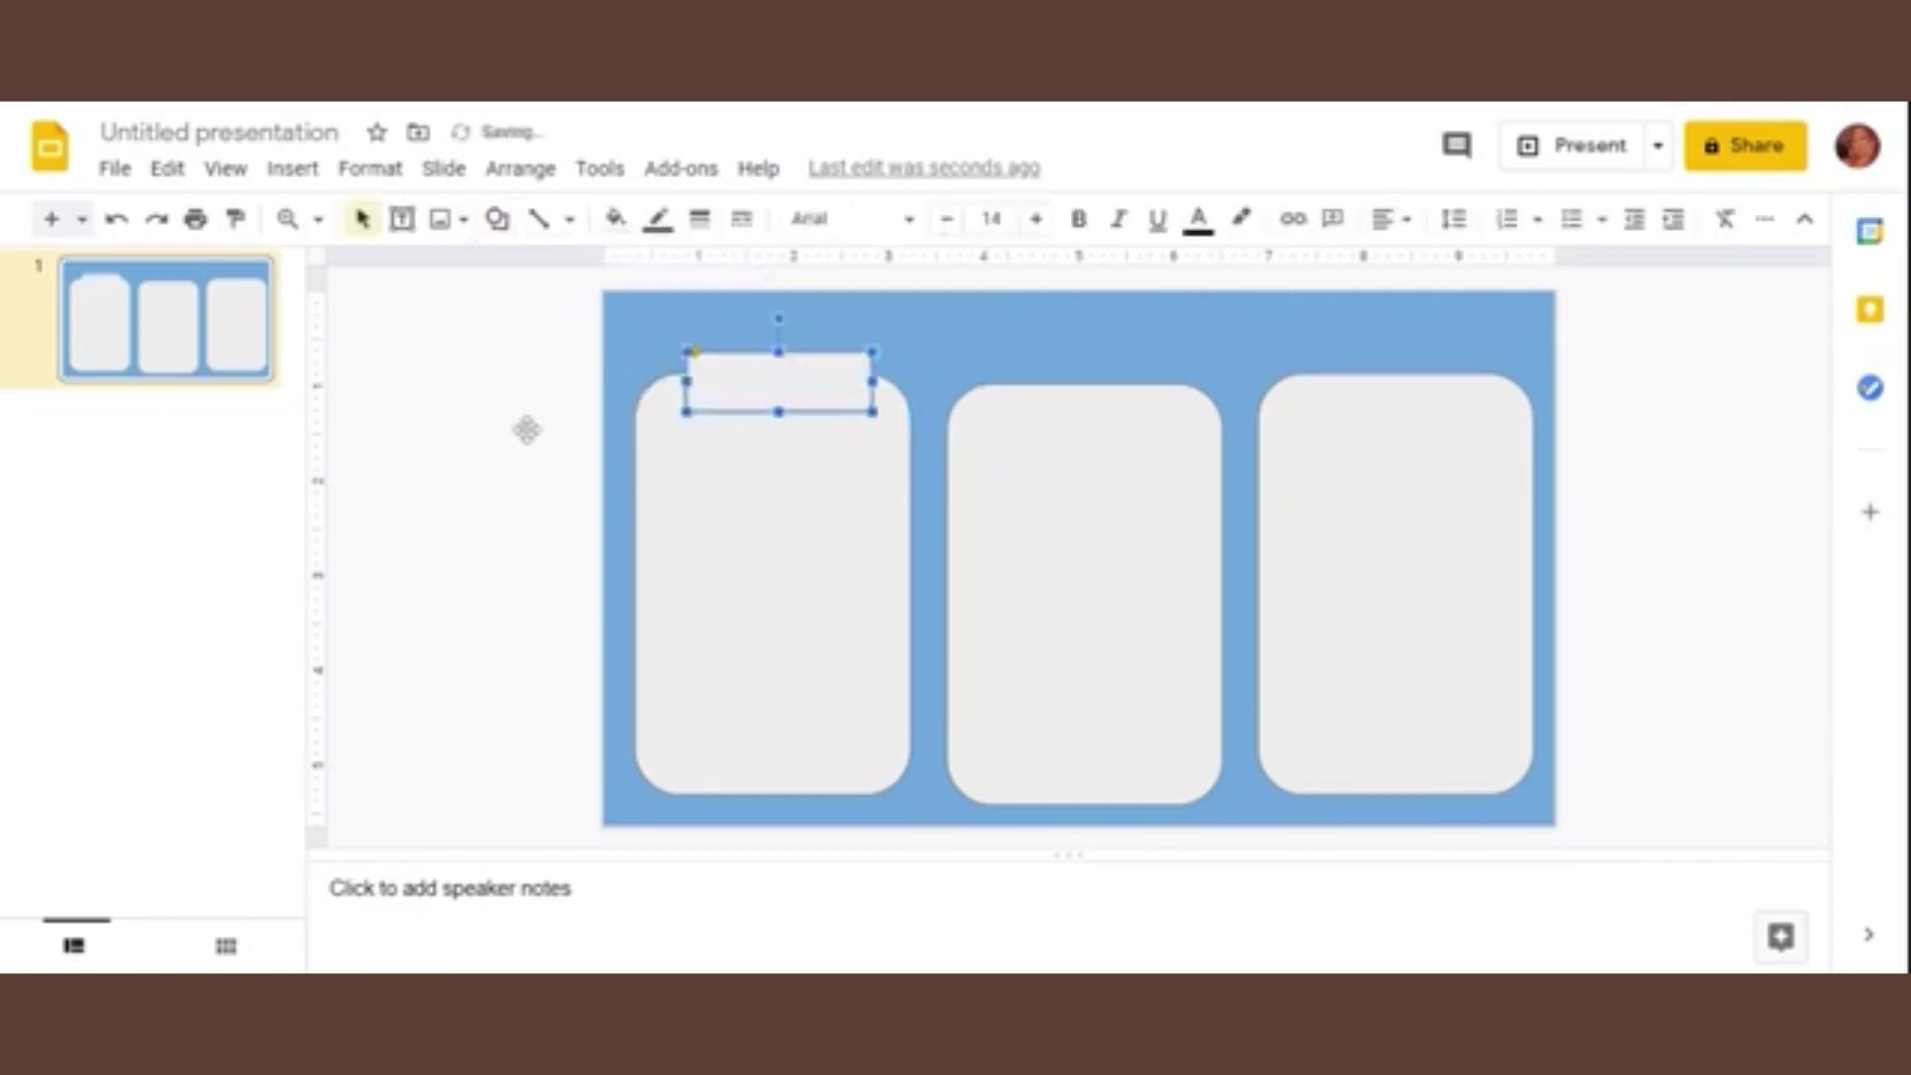
{"action": "left_click", "coordinate": [480, 440]}
{"action": "left_click", "coordinate": [791, 402]}
{"action": "key", "text": "Left"}
{"action": "left_click", "coordinate": [504, 398]}
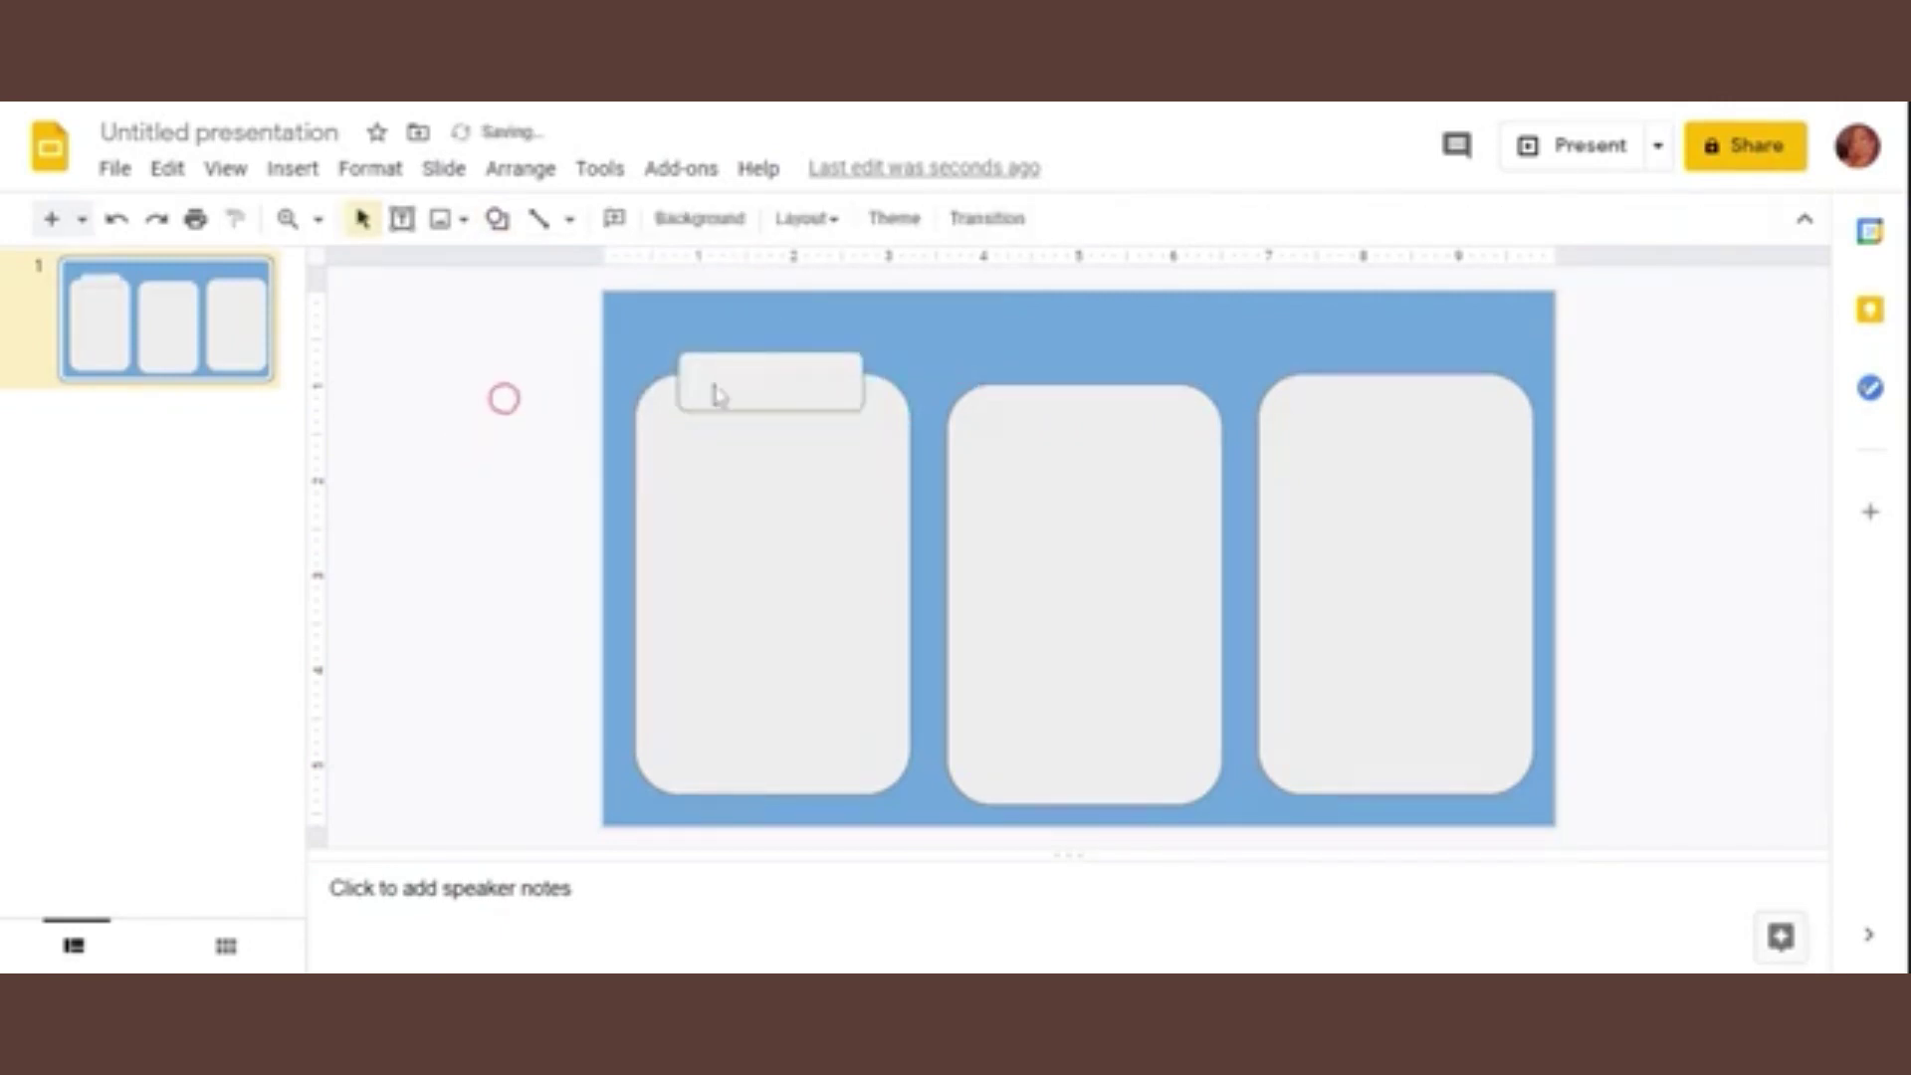
{"action": "left_click", "coordinate": [786, 392]}
Step: Fill the lid grey and place copies of it on the middle and right cards
{"action": "left_click", "coordinate": [615, 218]}
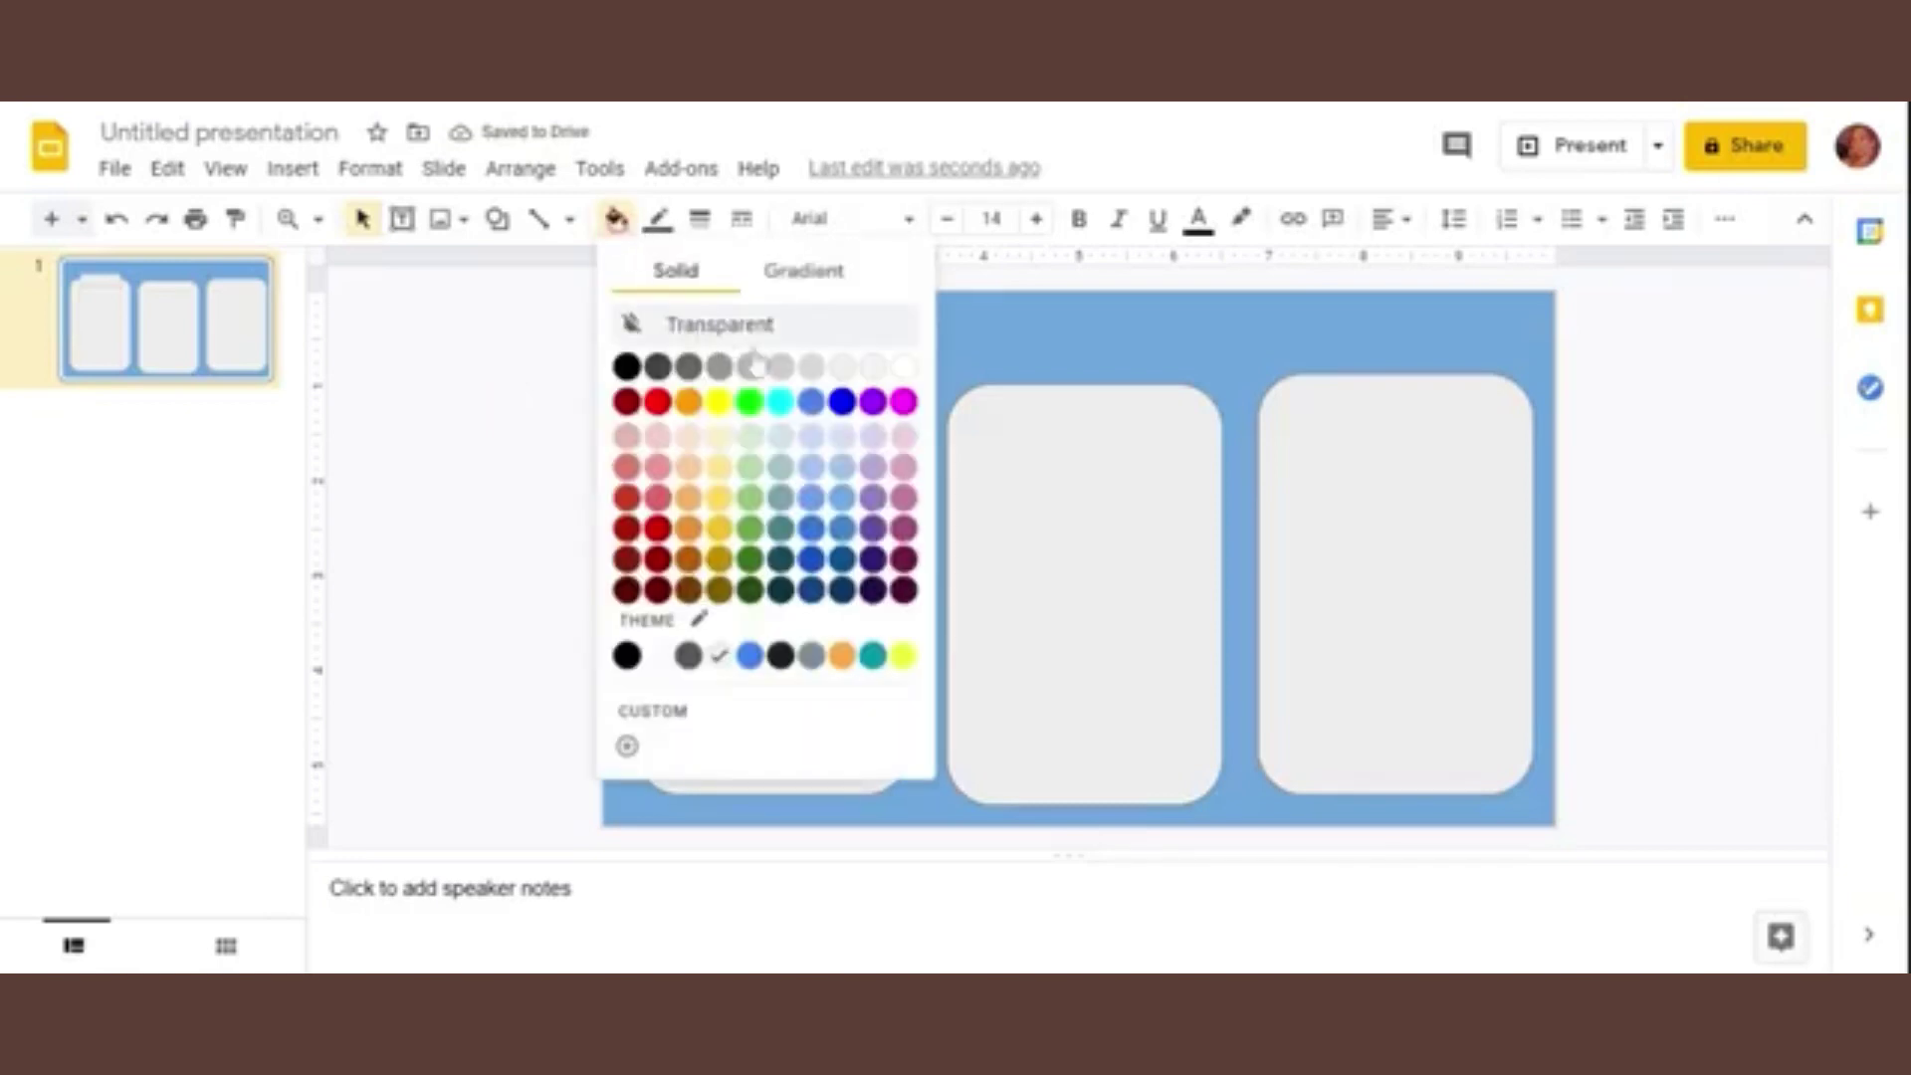
{"action": "left_click", "coordinate": [759, 376]}
{"action": "left_click", "coordinate": [533, 416]}
{"action": "left_click", "coordinate": [772, 381]}
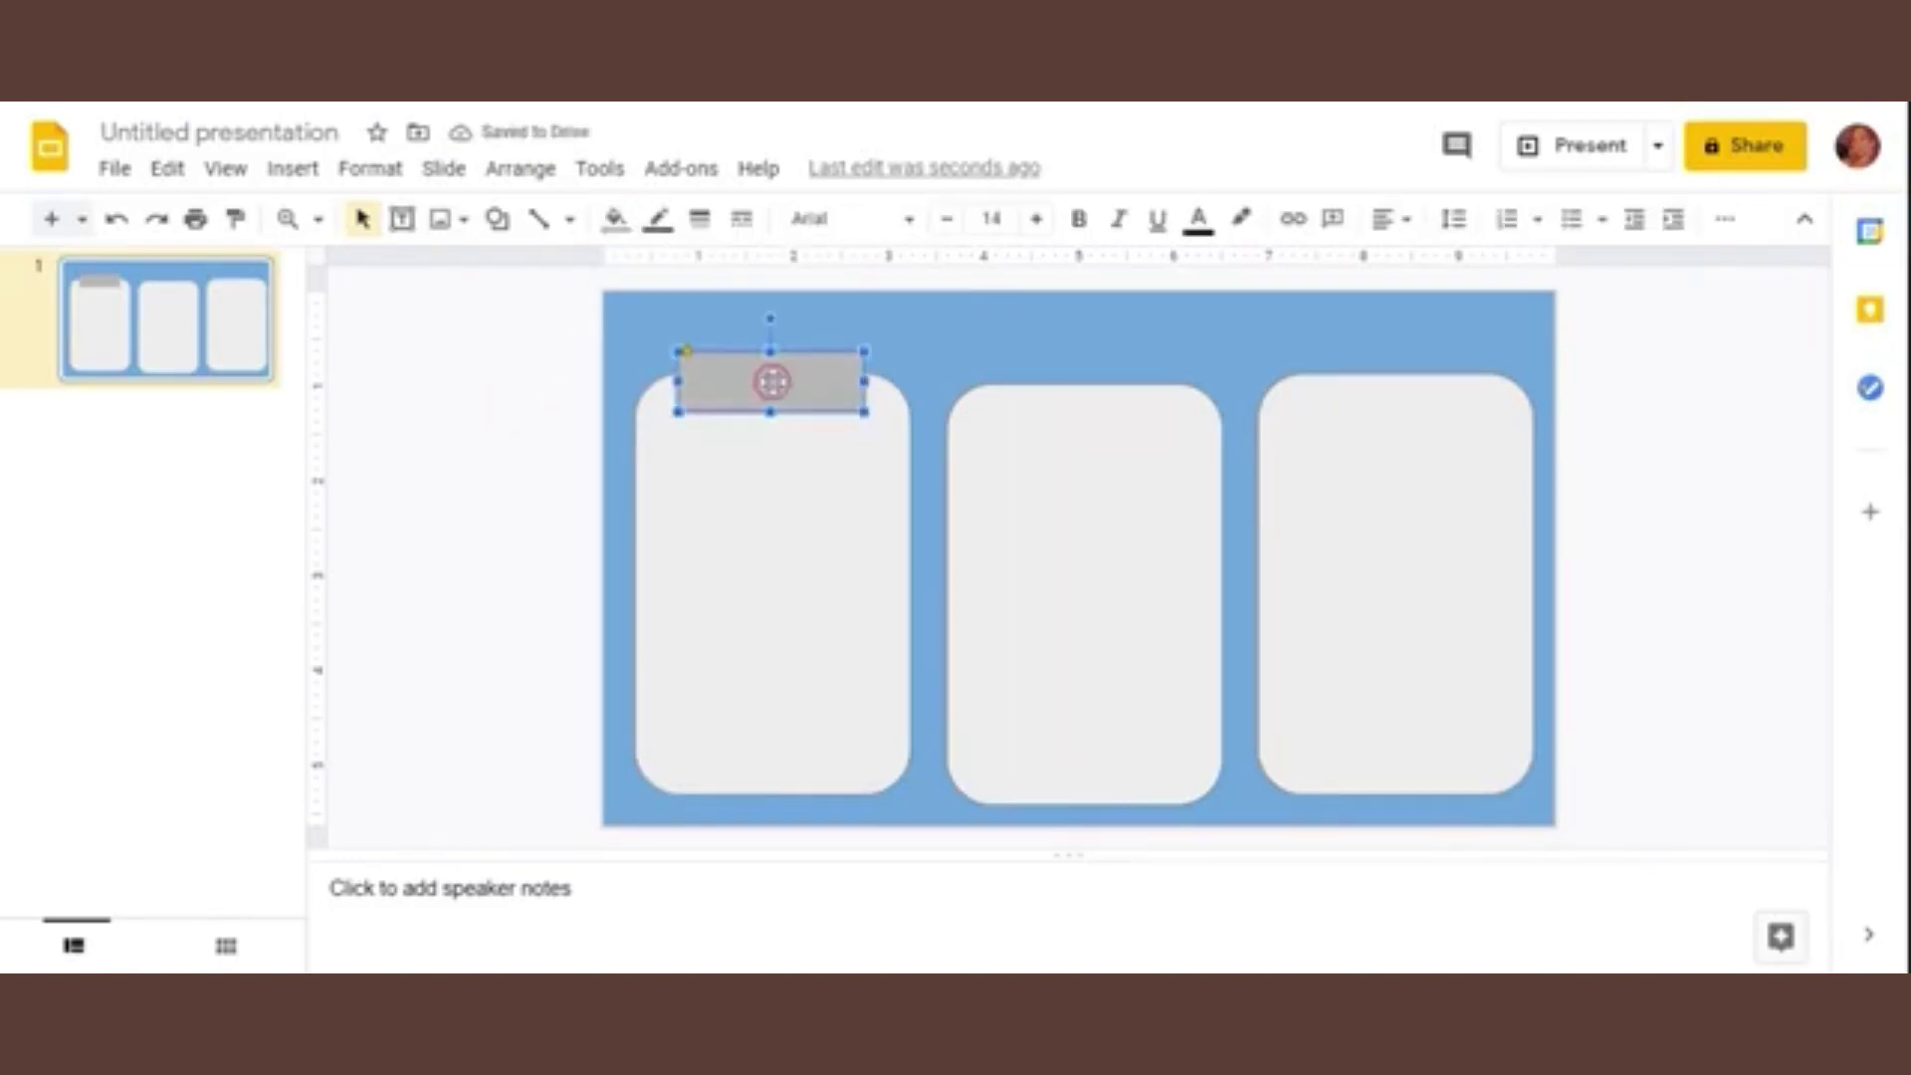
{"action": "left_click", "coordinate": [946, 376]}
{"action": "key", "text": "ctrl+v"}
{"action": "key", "text": "ctrl+v"}
{"action": "left_click_drag", "start_coordinate": [762, 414], "coordinate": [1056, 415]}
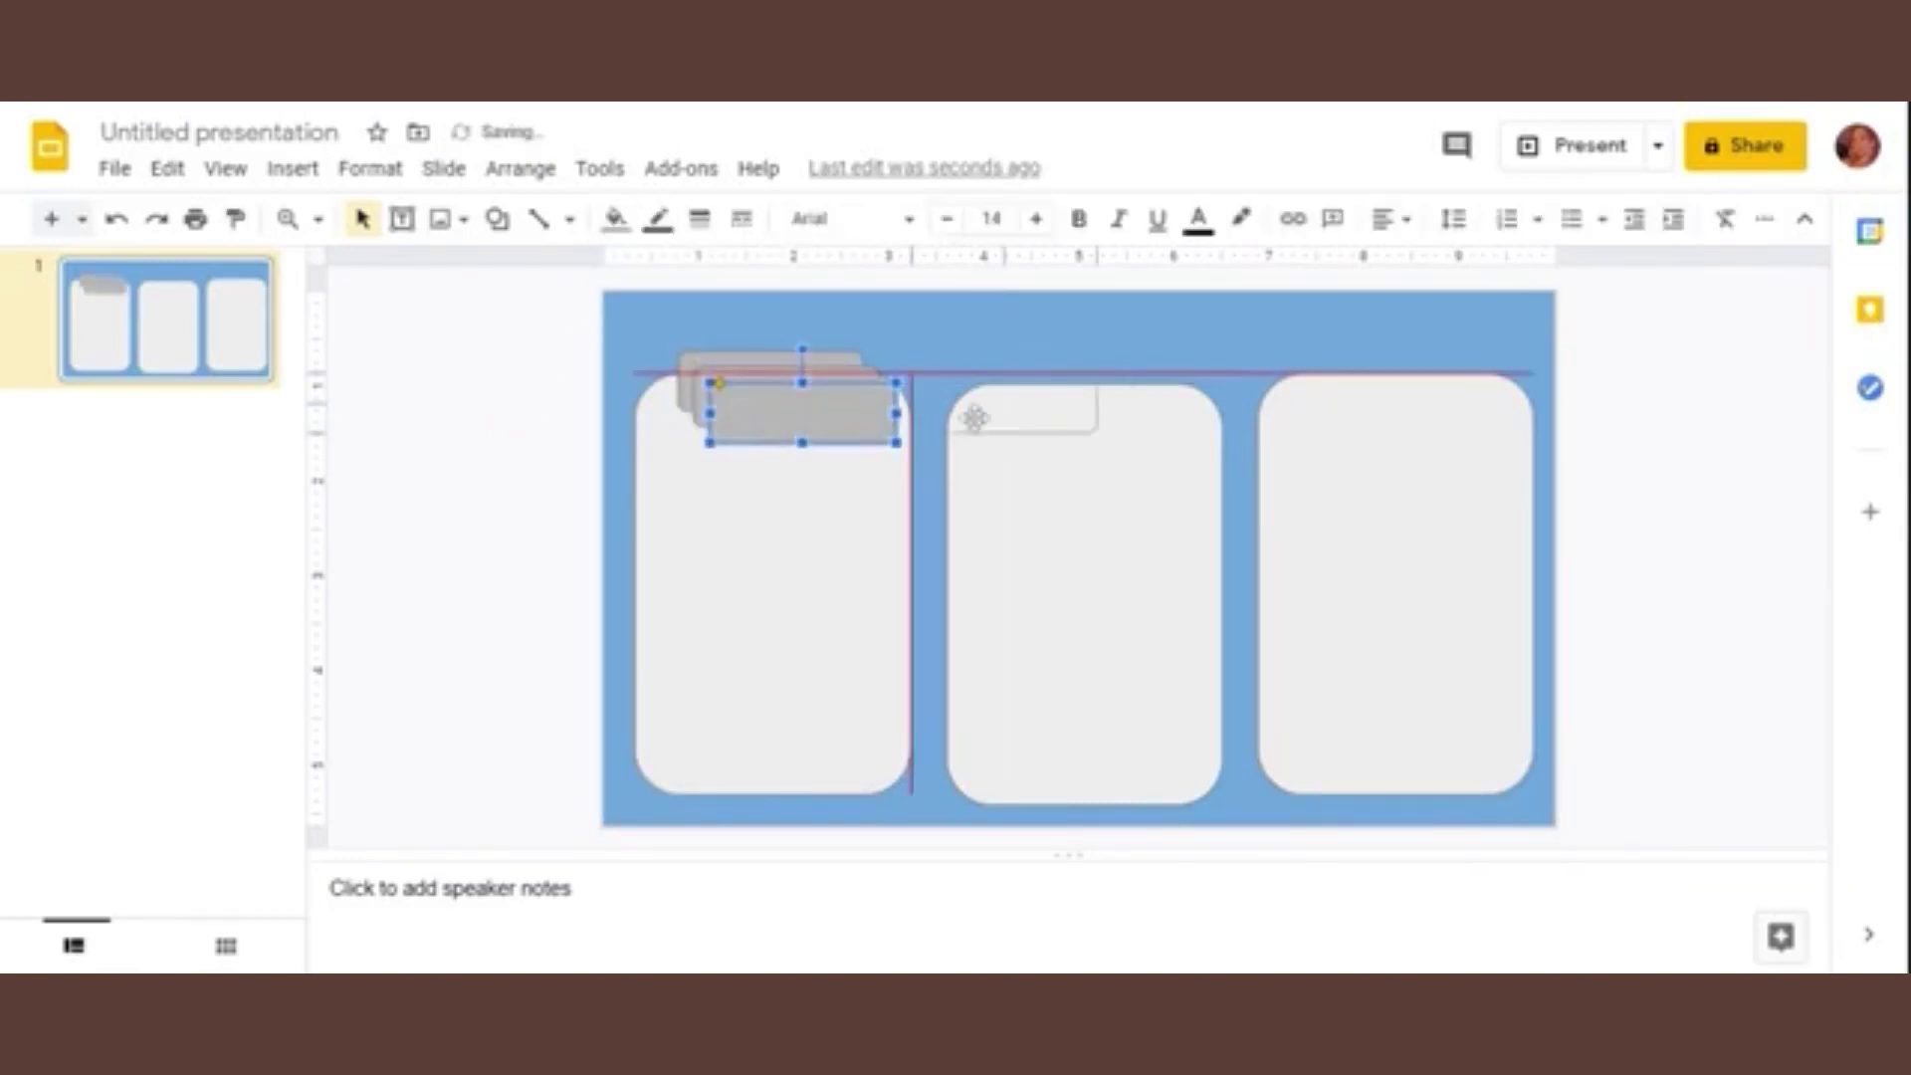
{"action": "left_click_drag", "start_coordinate": [804, 412], "coordinate": [1409, 384]}
Step: Shrink and reposition the middle card, then lower its grey lid onto it
{"action": "left_click", "coordinate": [1678, 375]}
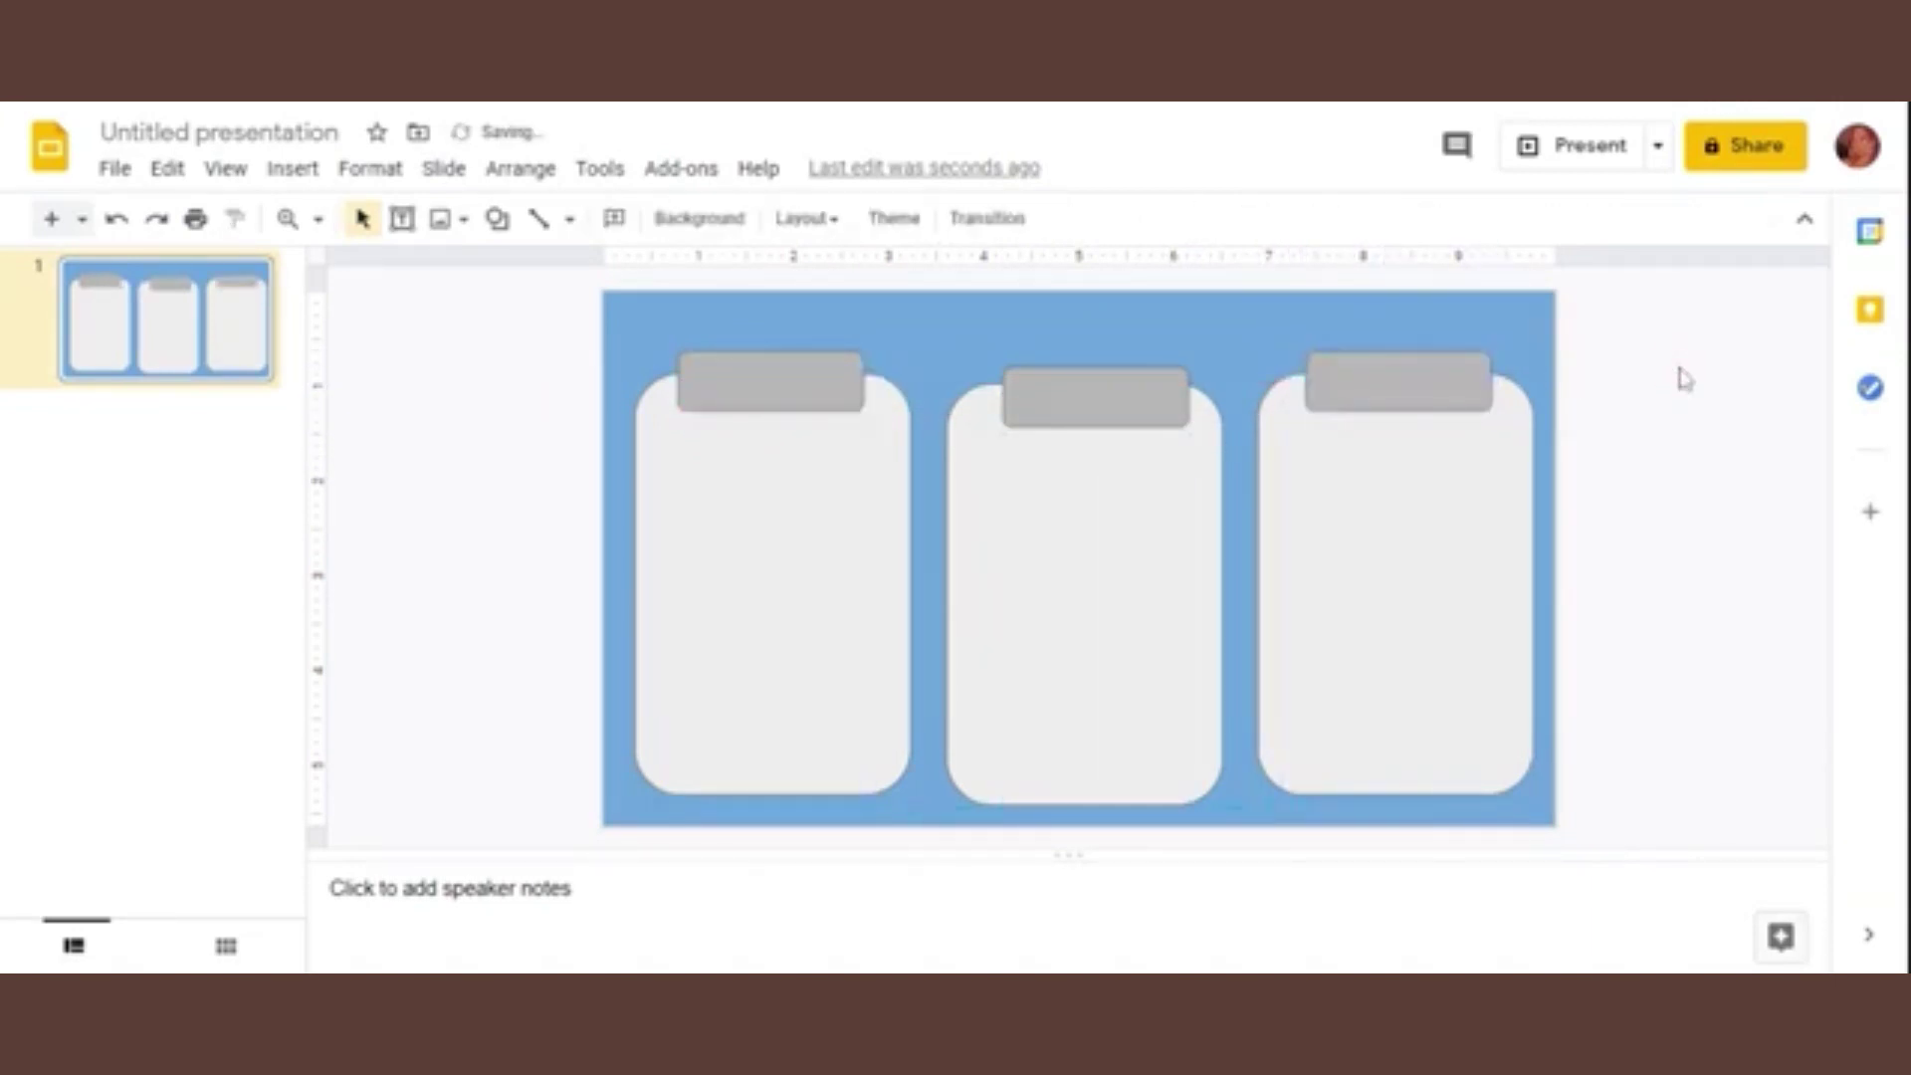
{"action": "left_click_drag", "start_coordinate": [1050, 603], "coordinate": [998, 631]}
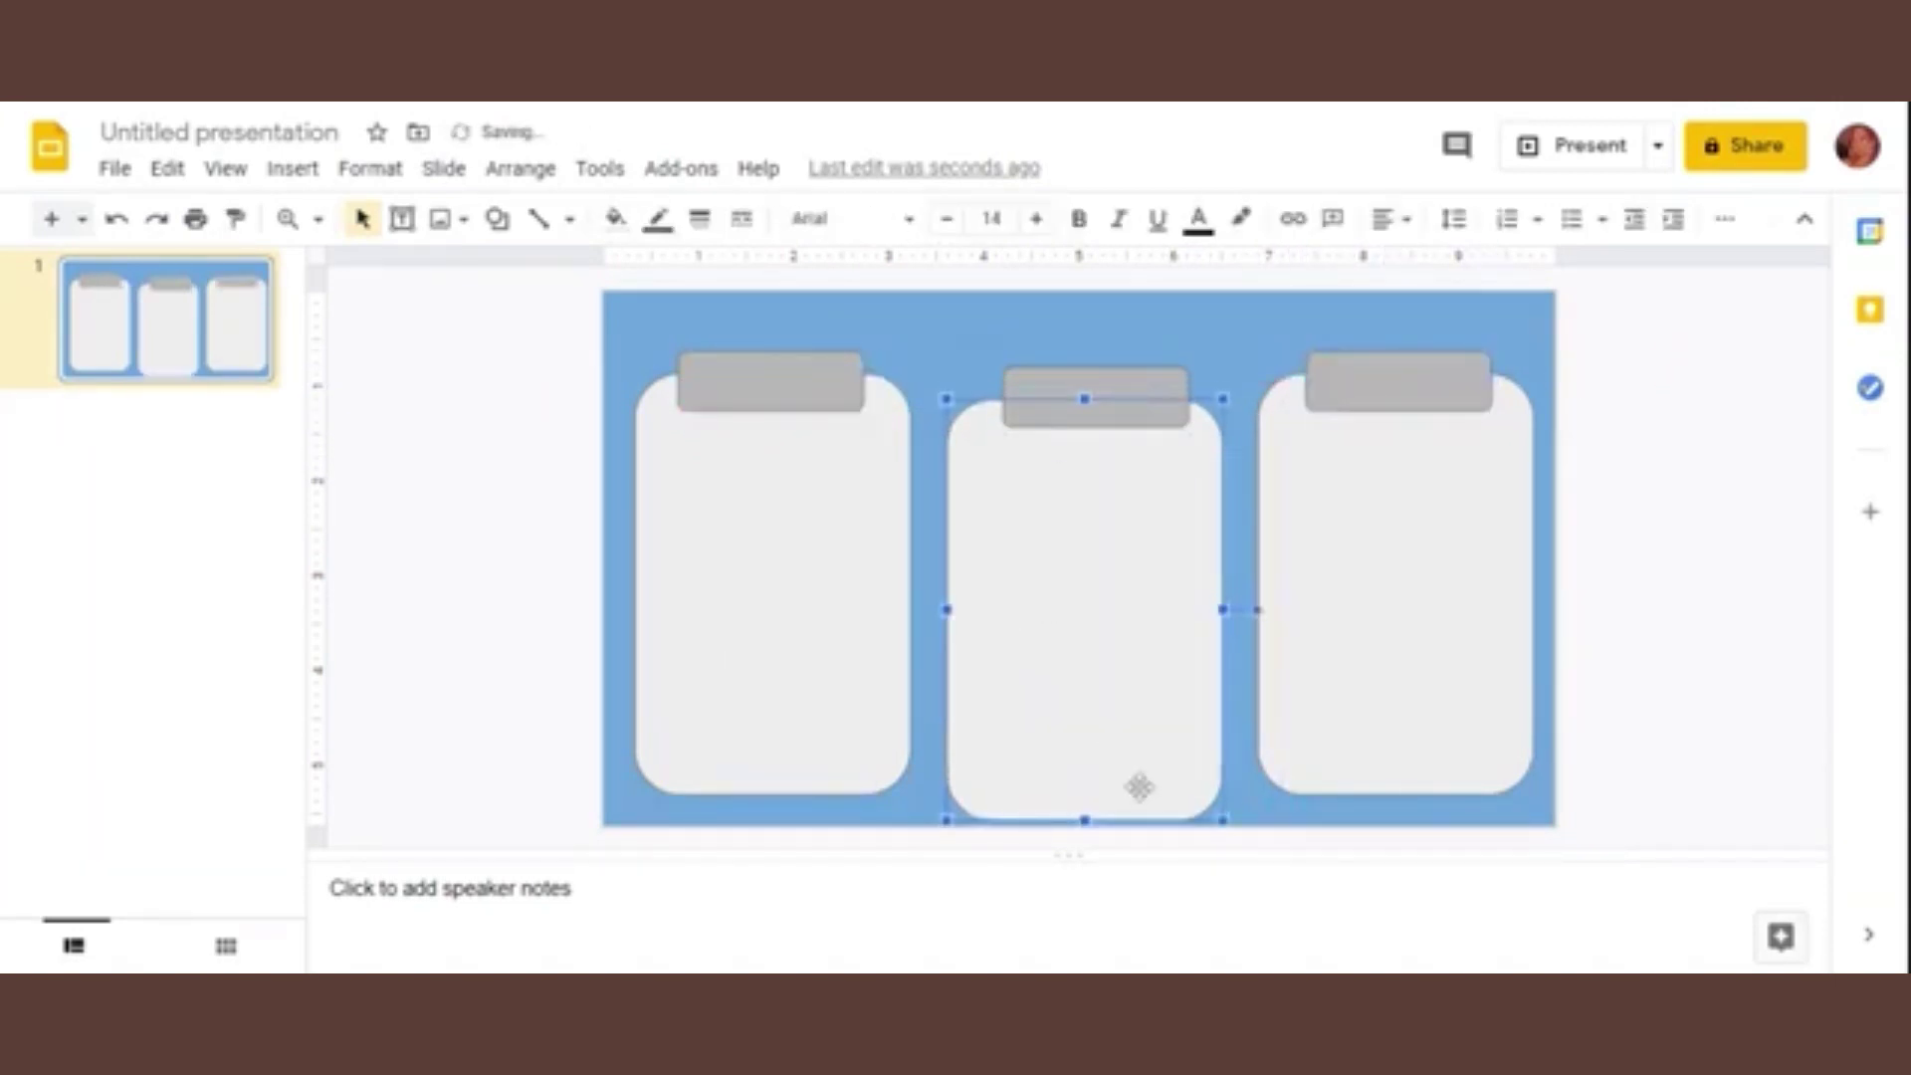
{"action": "left_click_drag", "start_coordinate": [1232, 829], "coordinate": [1194, 794]}
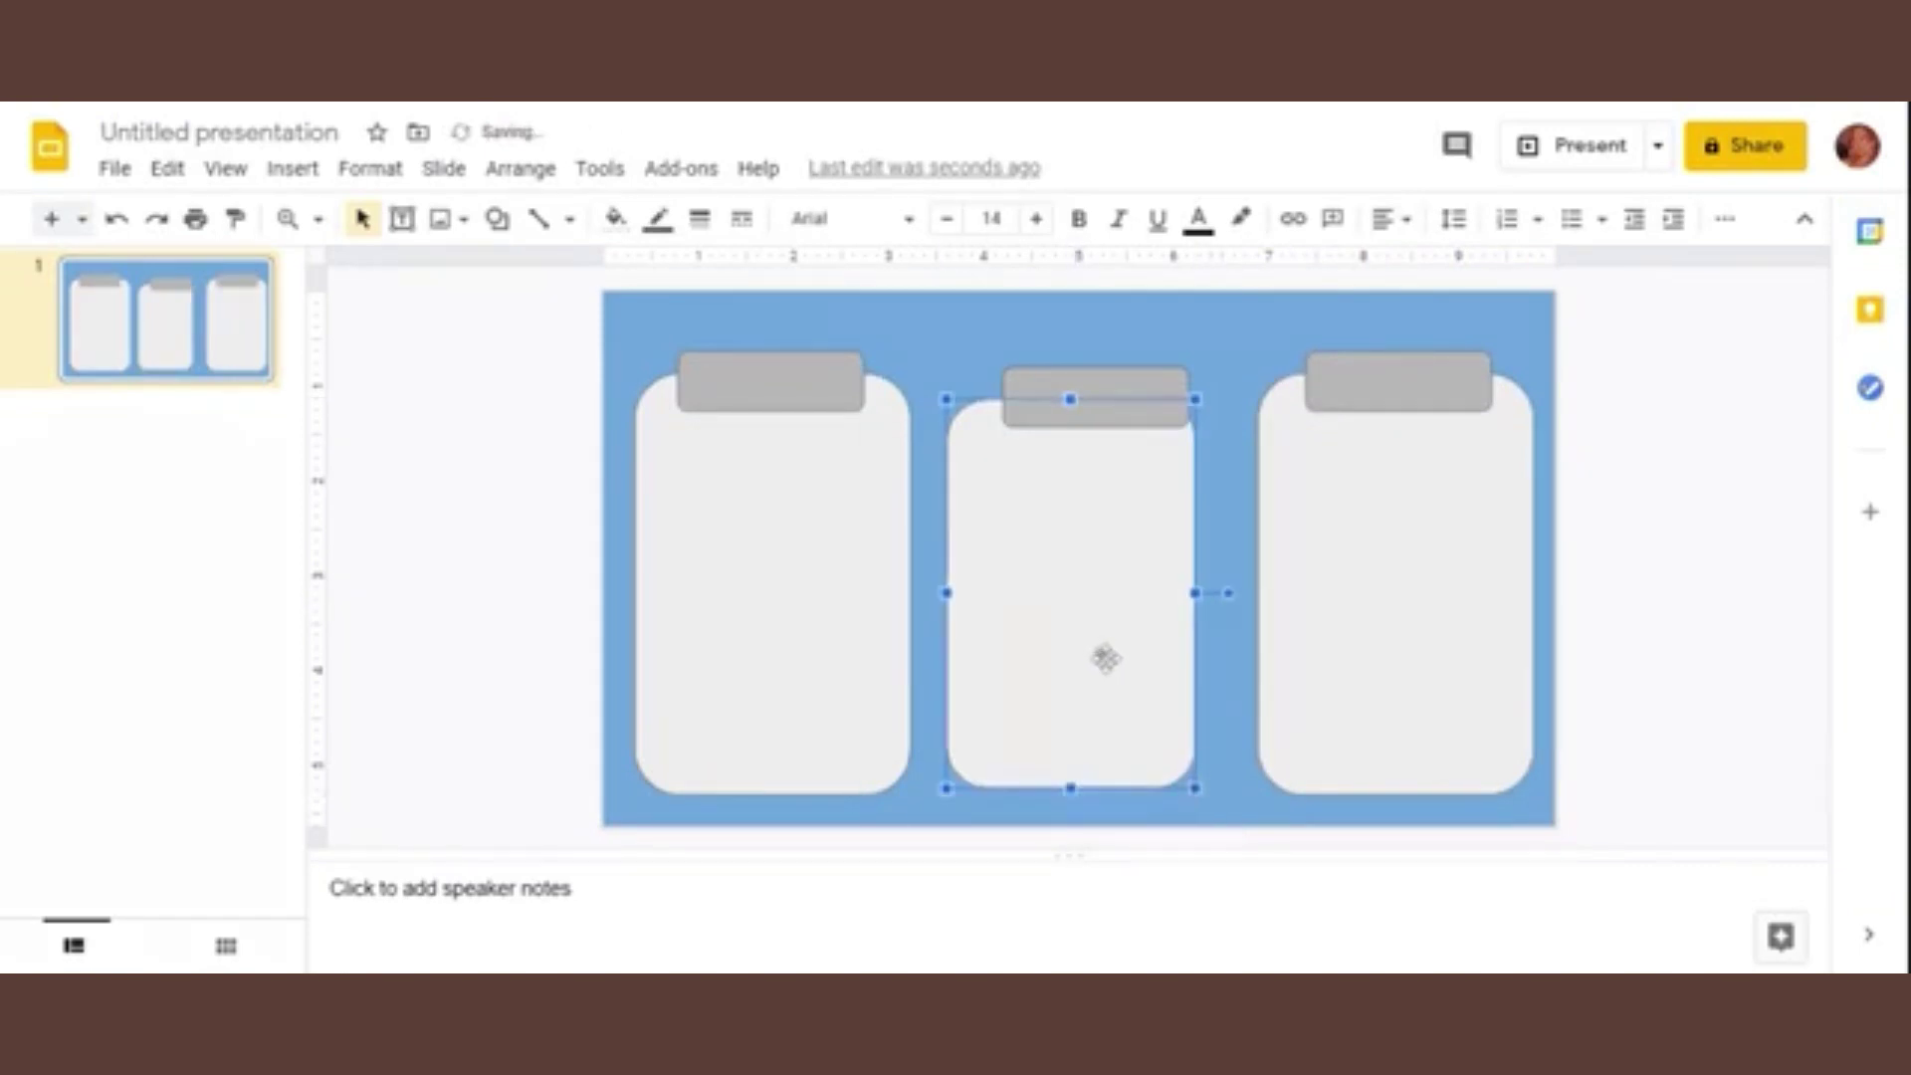
{"action": "left_click_drag", "start_coordinate": [1105, 656], "coordinate": [1133, 684]}
{"action": "left_click_drag", "start_coordinate": [1087, 388], "coordinate": [1087, 419]}
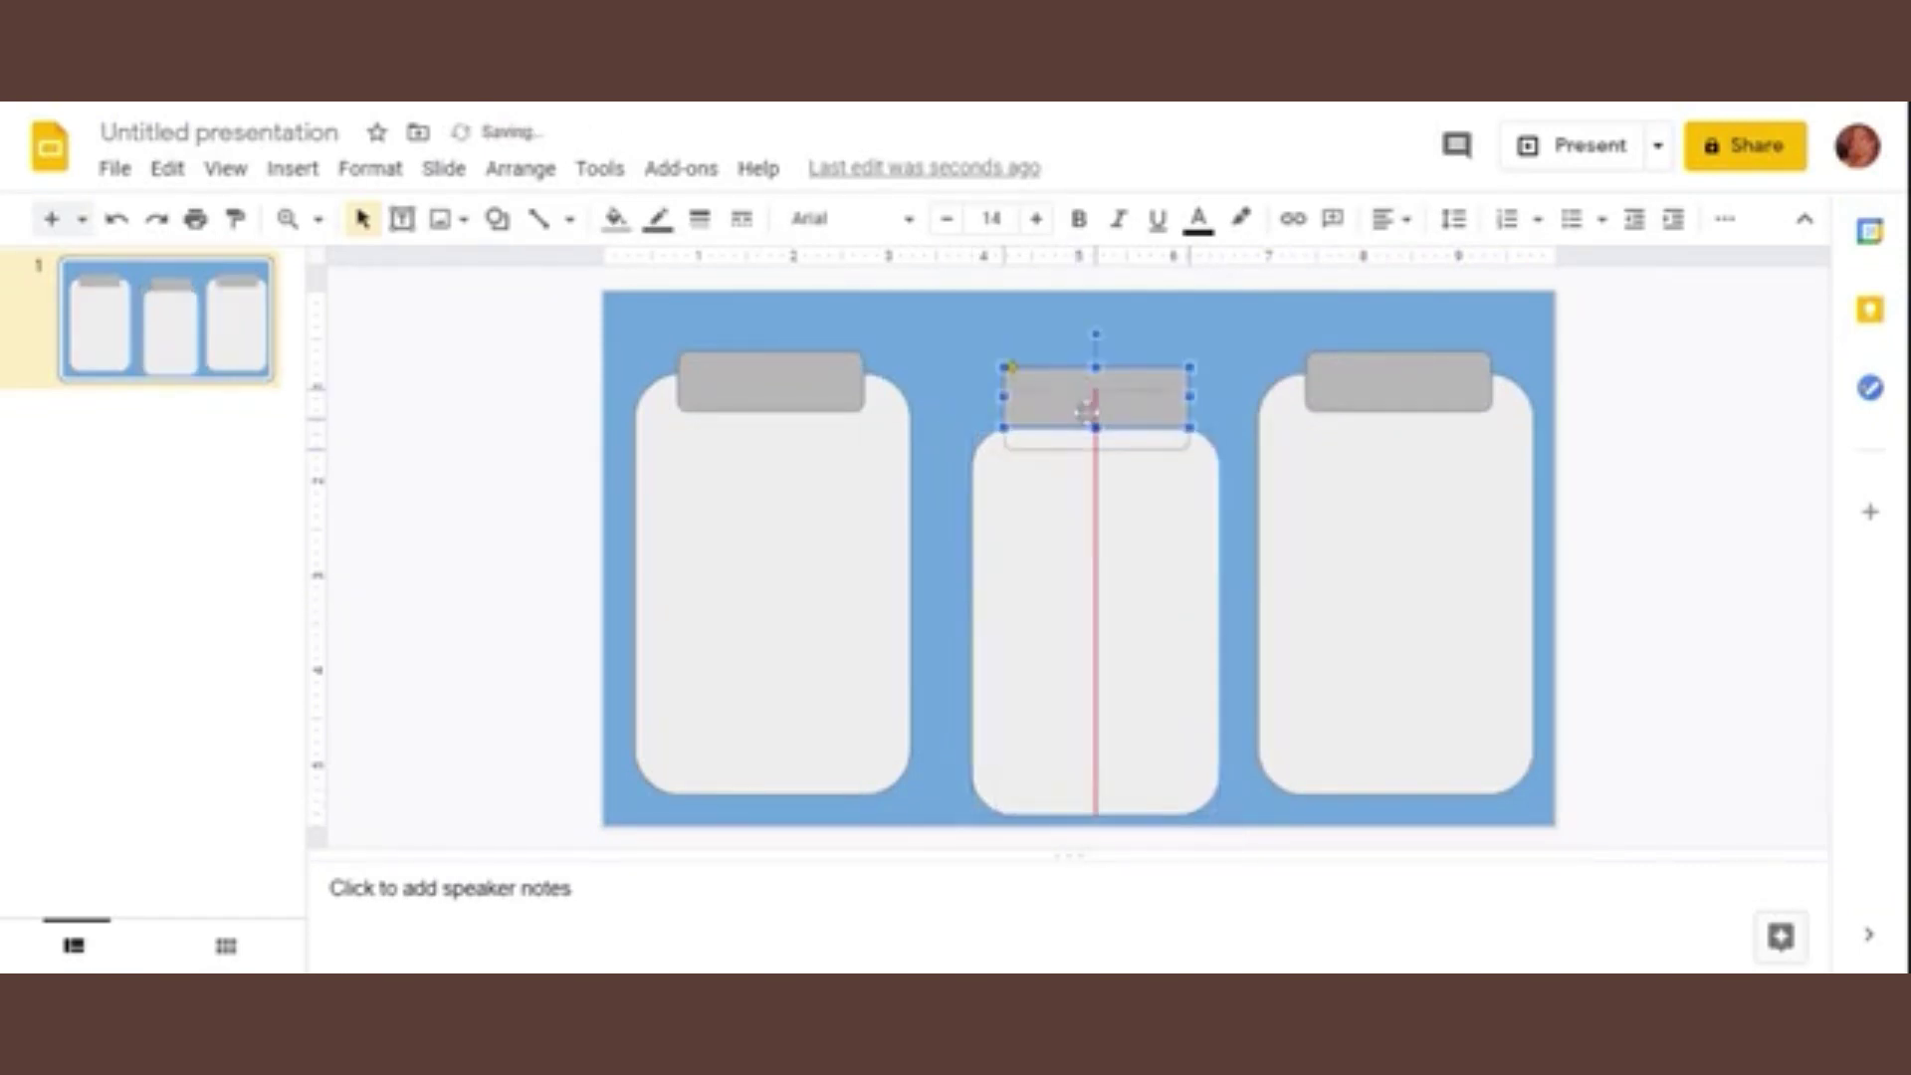
{"action": "left_click", "coordinate": [516, 585]}
Step: Shrink the left card, line it up with the others, and lower its lid
{"action": "left_click", "coordinate": [848, 527]}
{"action": "key", "text": "Down"}
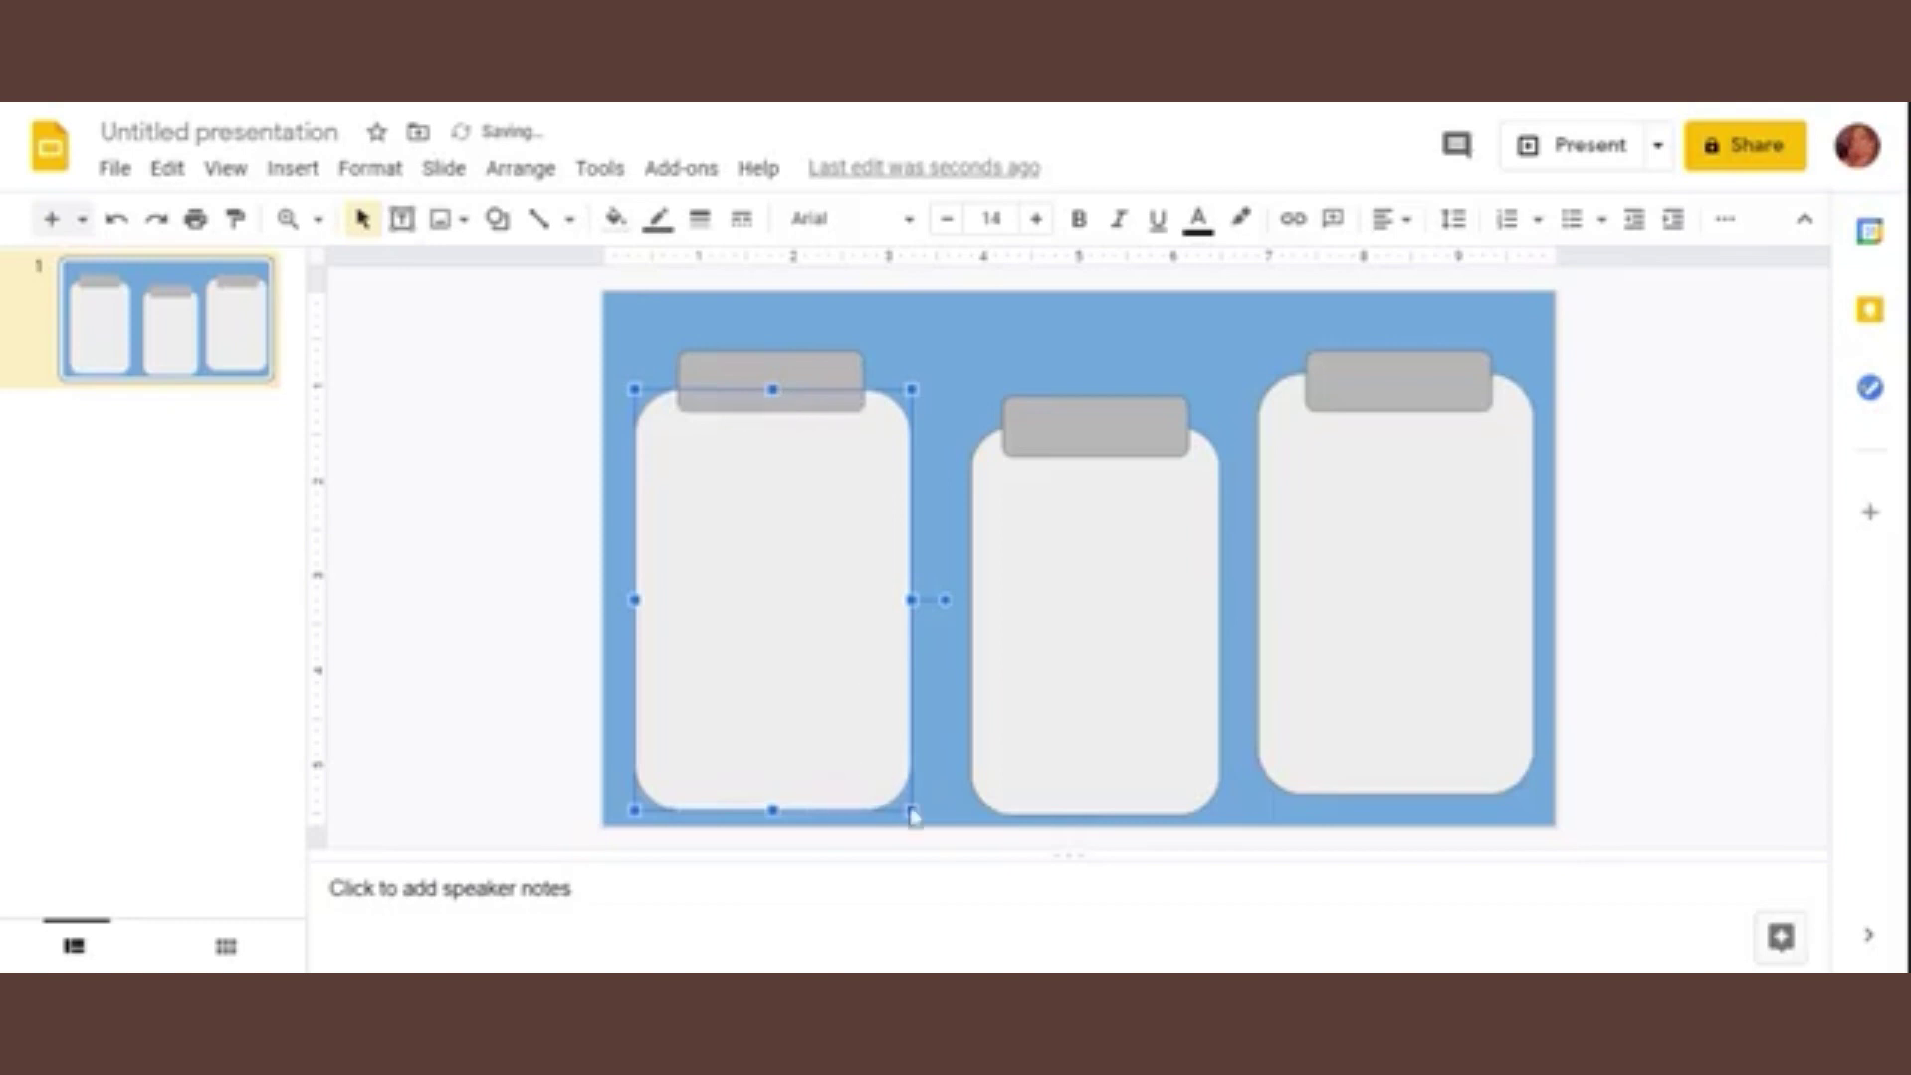
{"action": "left_click_drag", "start_coordinate": [913, 816], "coordinate": [880, 772]}
{"action": "left_click_drag", "start_coordinate": [756, 582], "coordinate": [775, 621]}
{"action": "left_click_drag", "start_coordinate": [769, 381], "coordinate": [770, 411]}
Step: Shrink and shift the right card, seat its lid, and slightly enlarge the left card
{"action": "left_click", "coordinate": [1353, 519]}
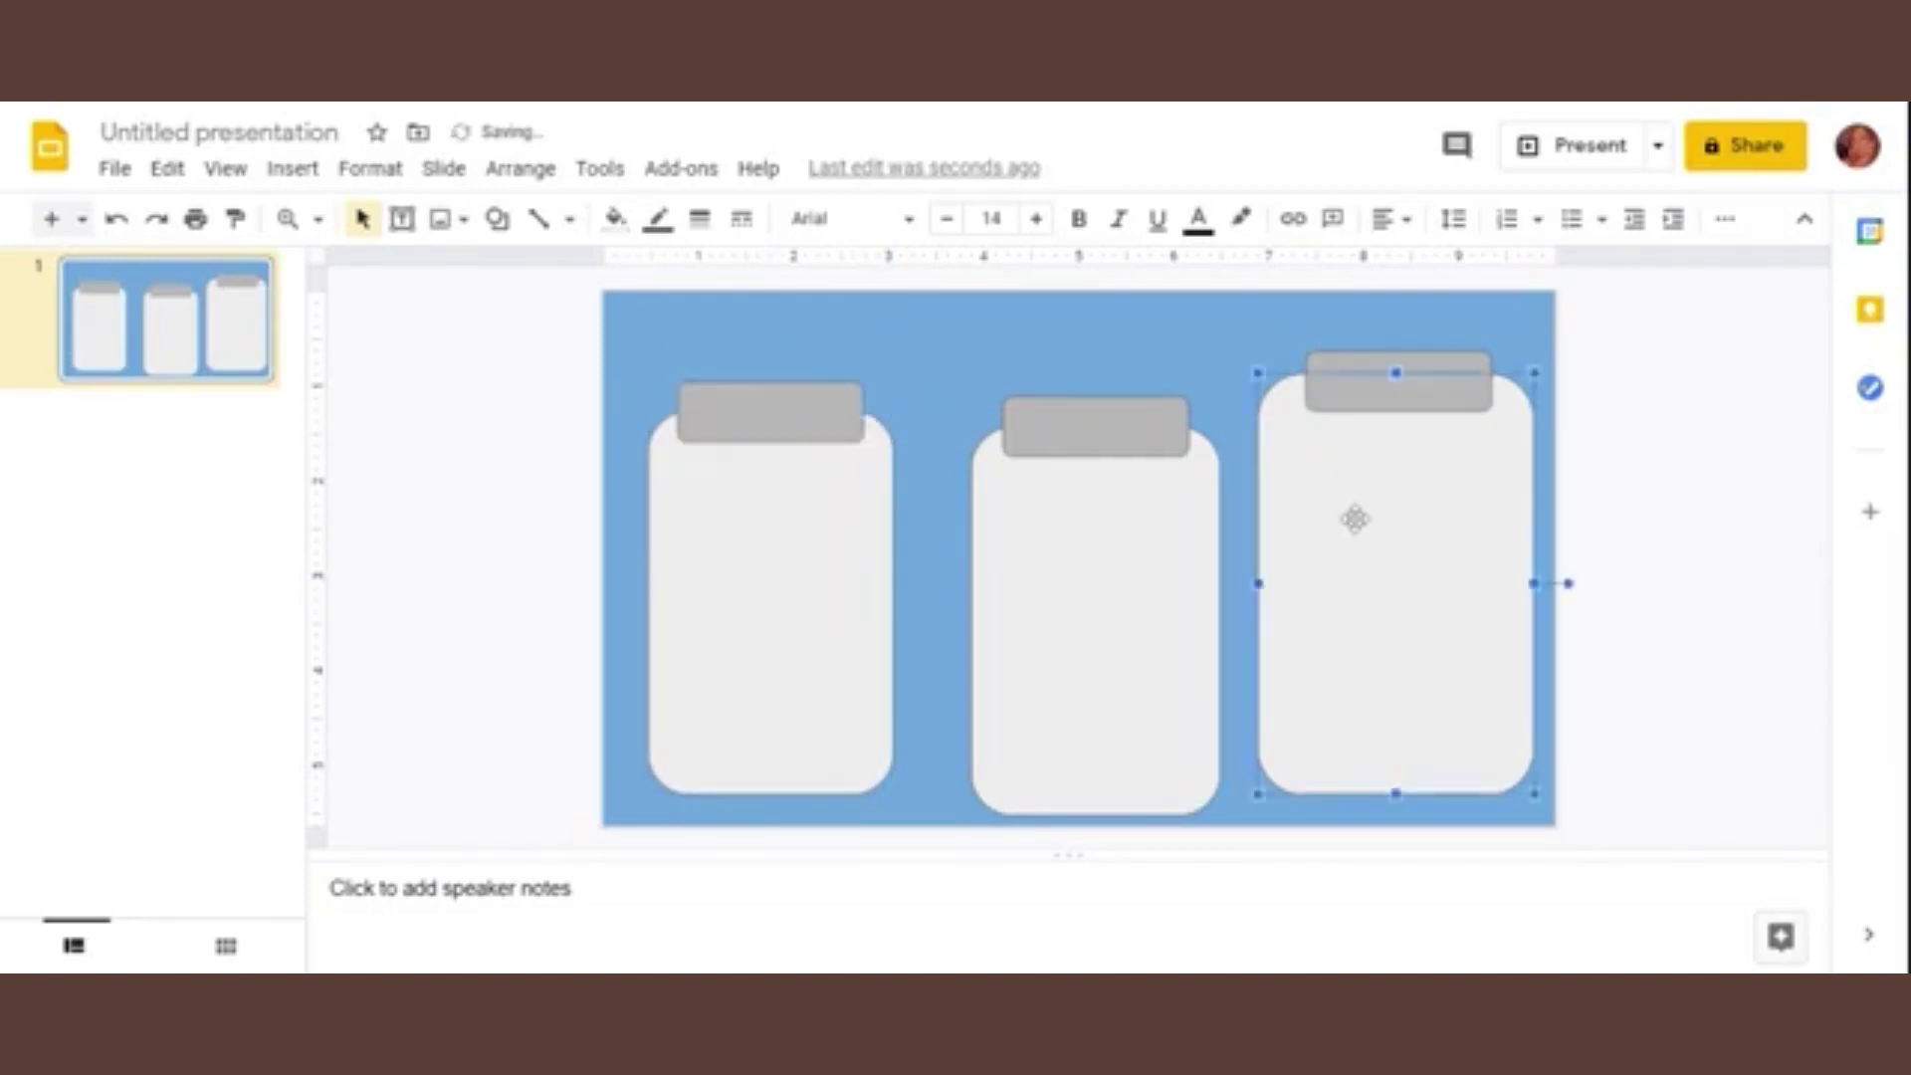
{"action": "left_click_drag", "start_coordinate": [1534, 794], "coordinate": [1495, 765]}
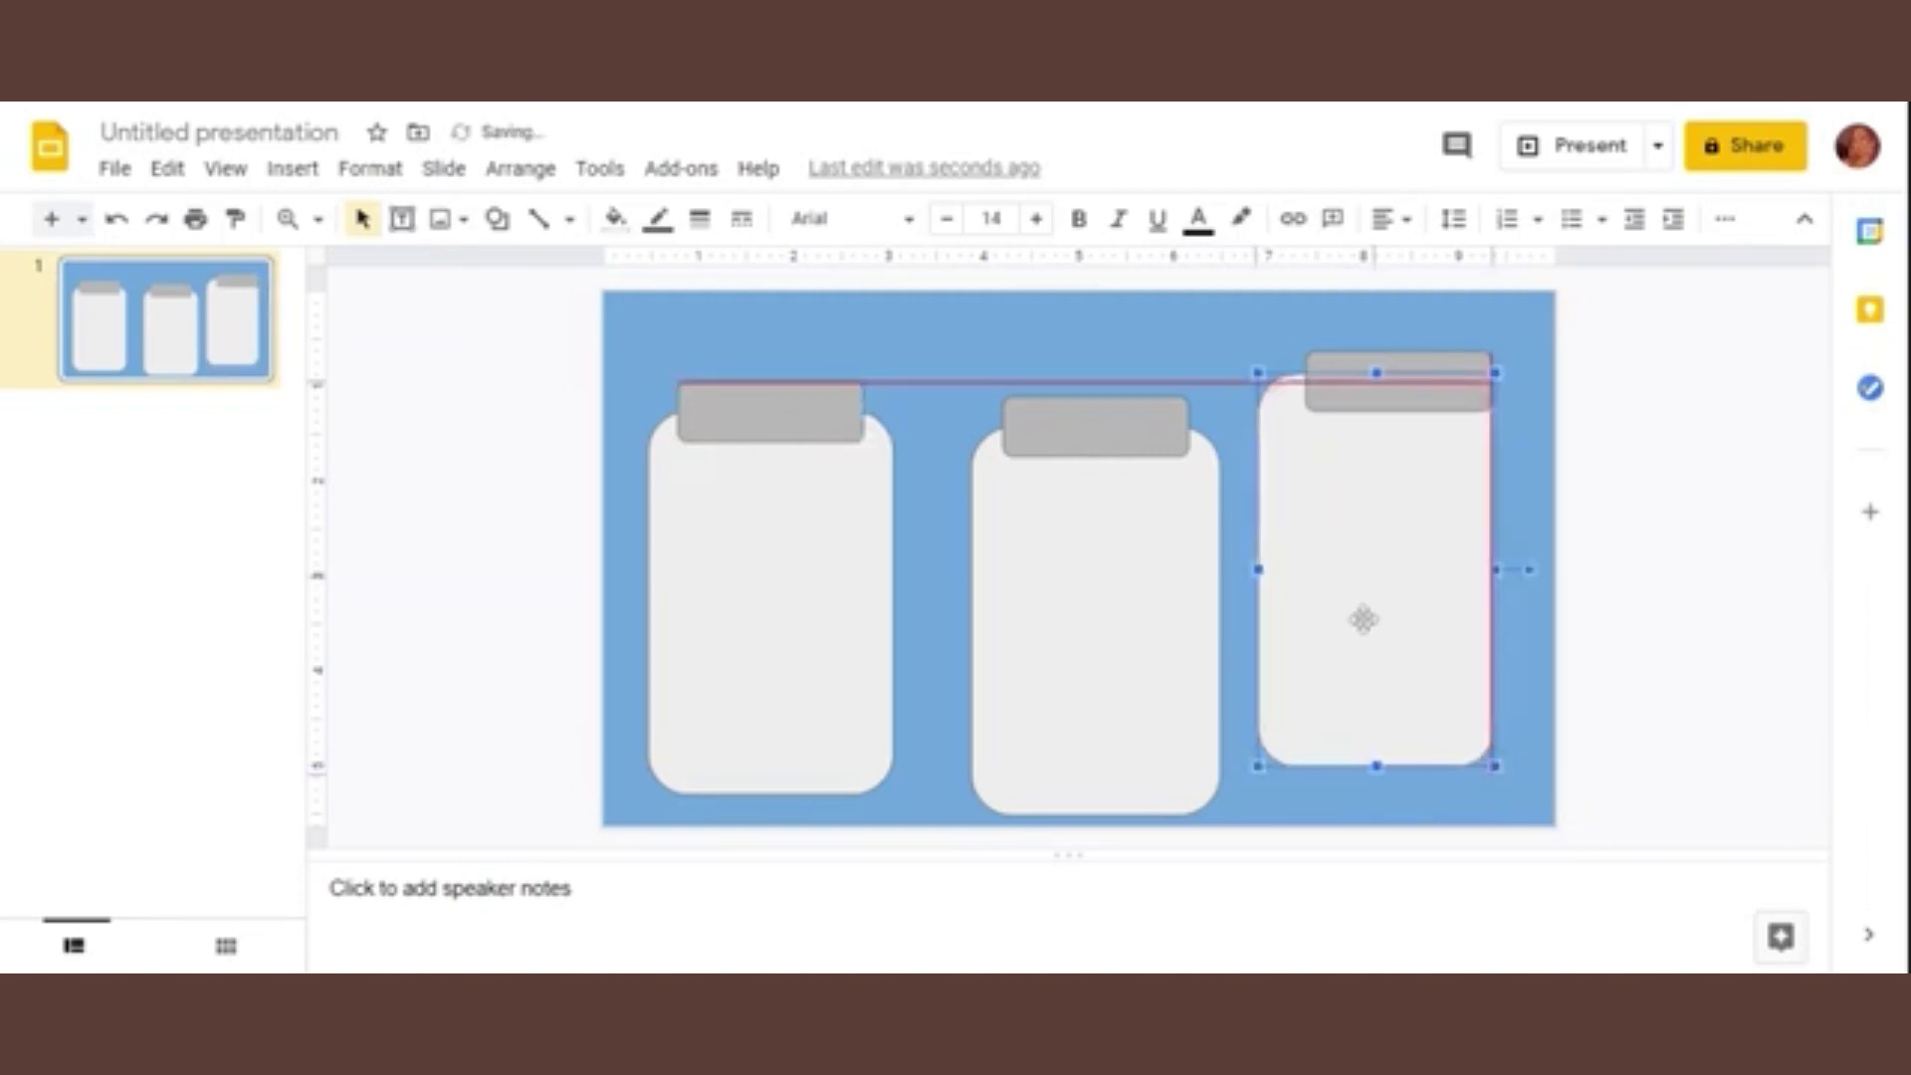
{"action": "left_click_drag", "start_coordinate": [1364, 619], "coordinate": [1377, 631]}
{"action": "left_click_drag", "start_coordinate": [1398, 383], "coordinate": [1378, 413]}
{"action": "left_click", "coordinate": [780, 664]}
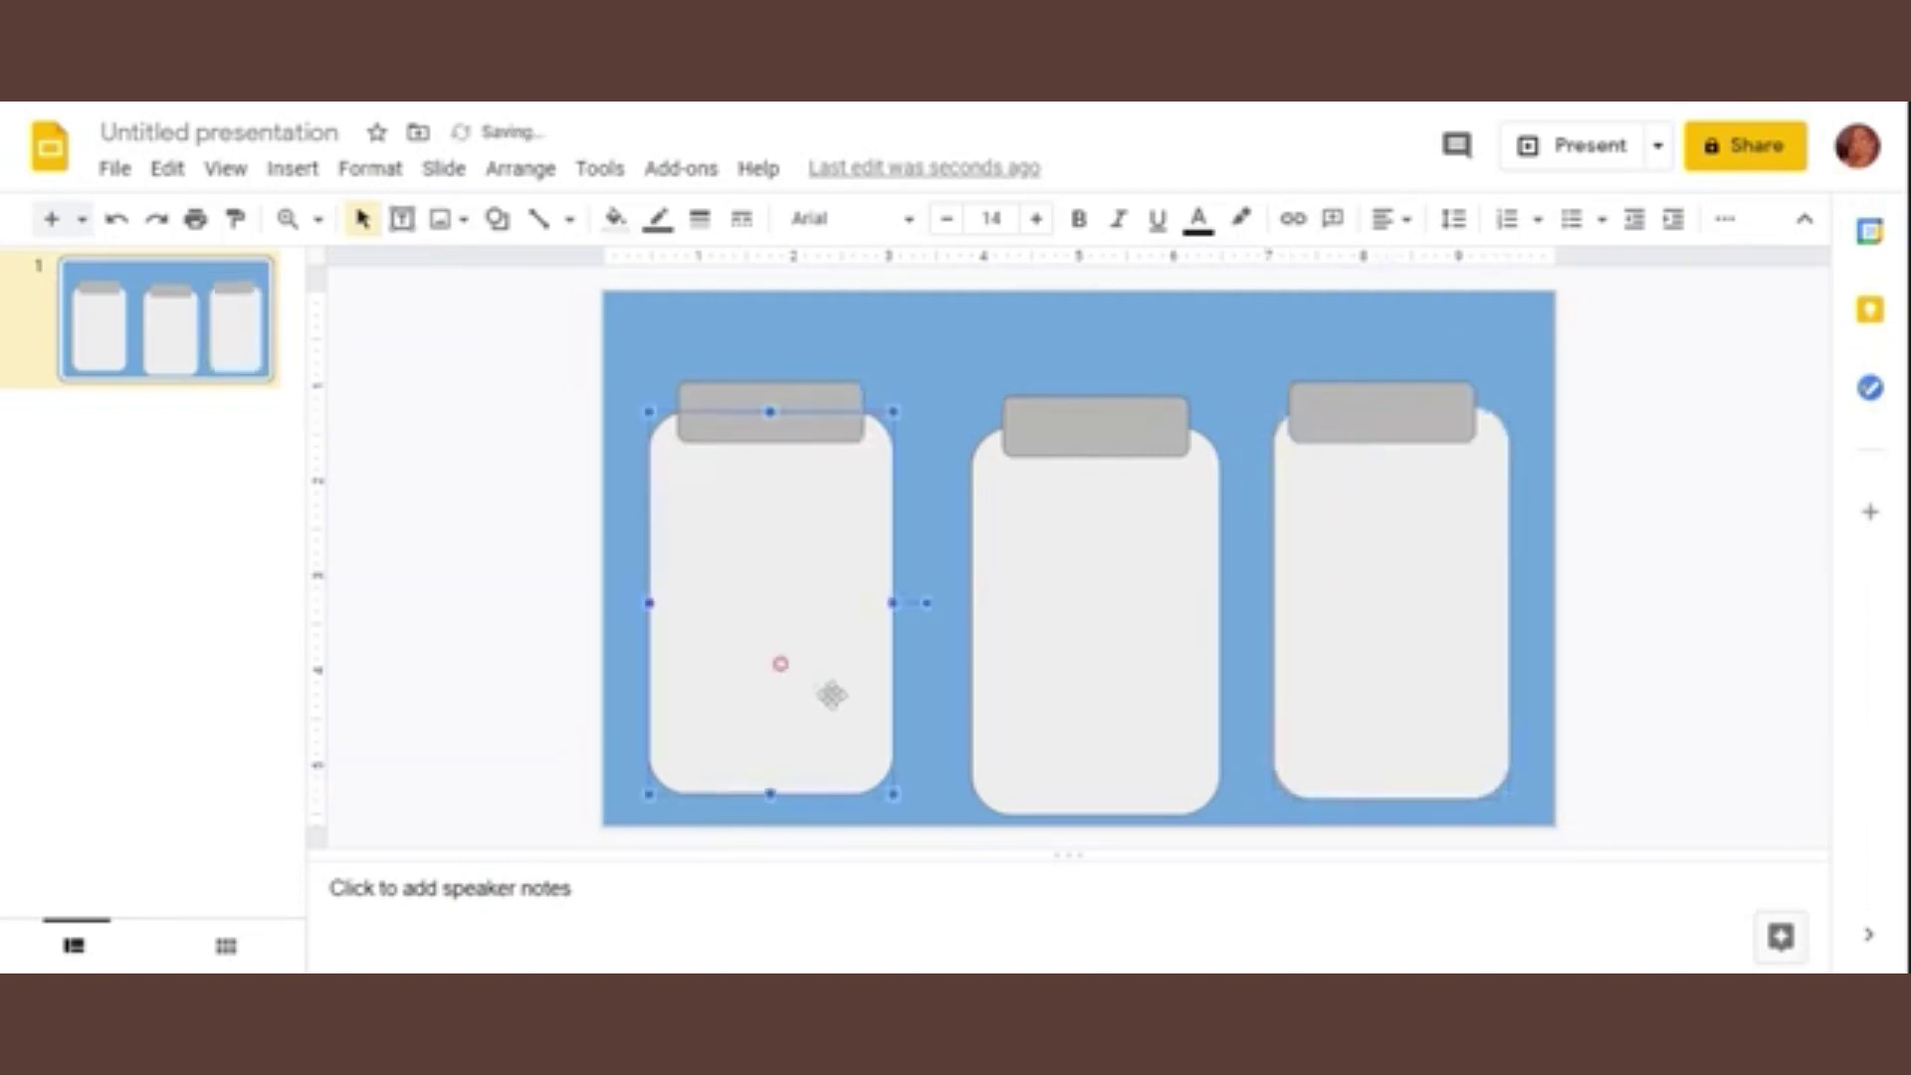
{"action": "left_click_drag", "start_coordinate": [893, 793], "coordinate": [907, 811]}
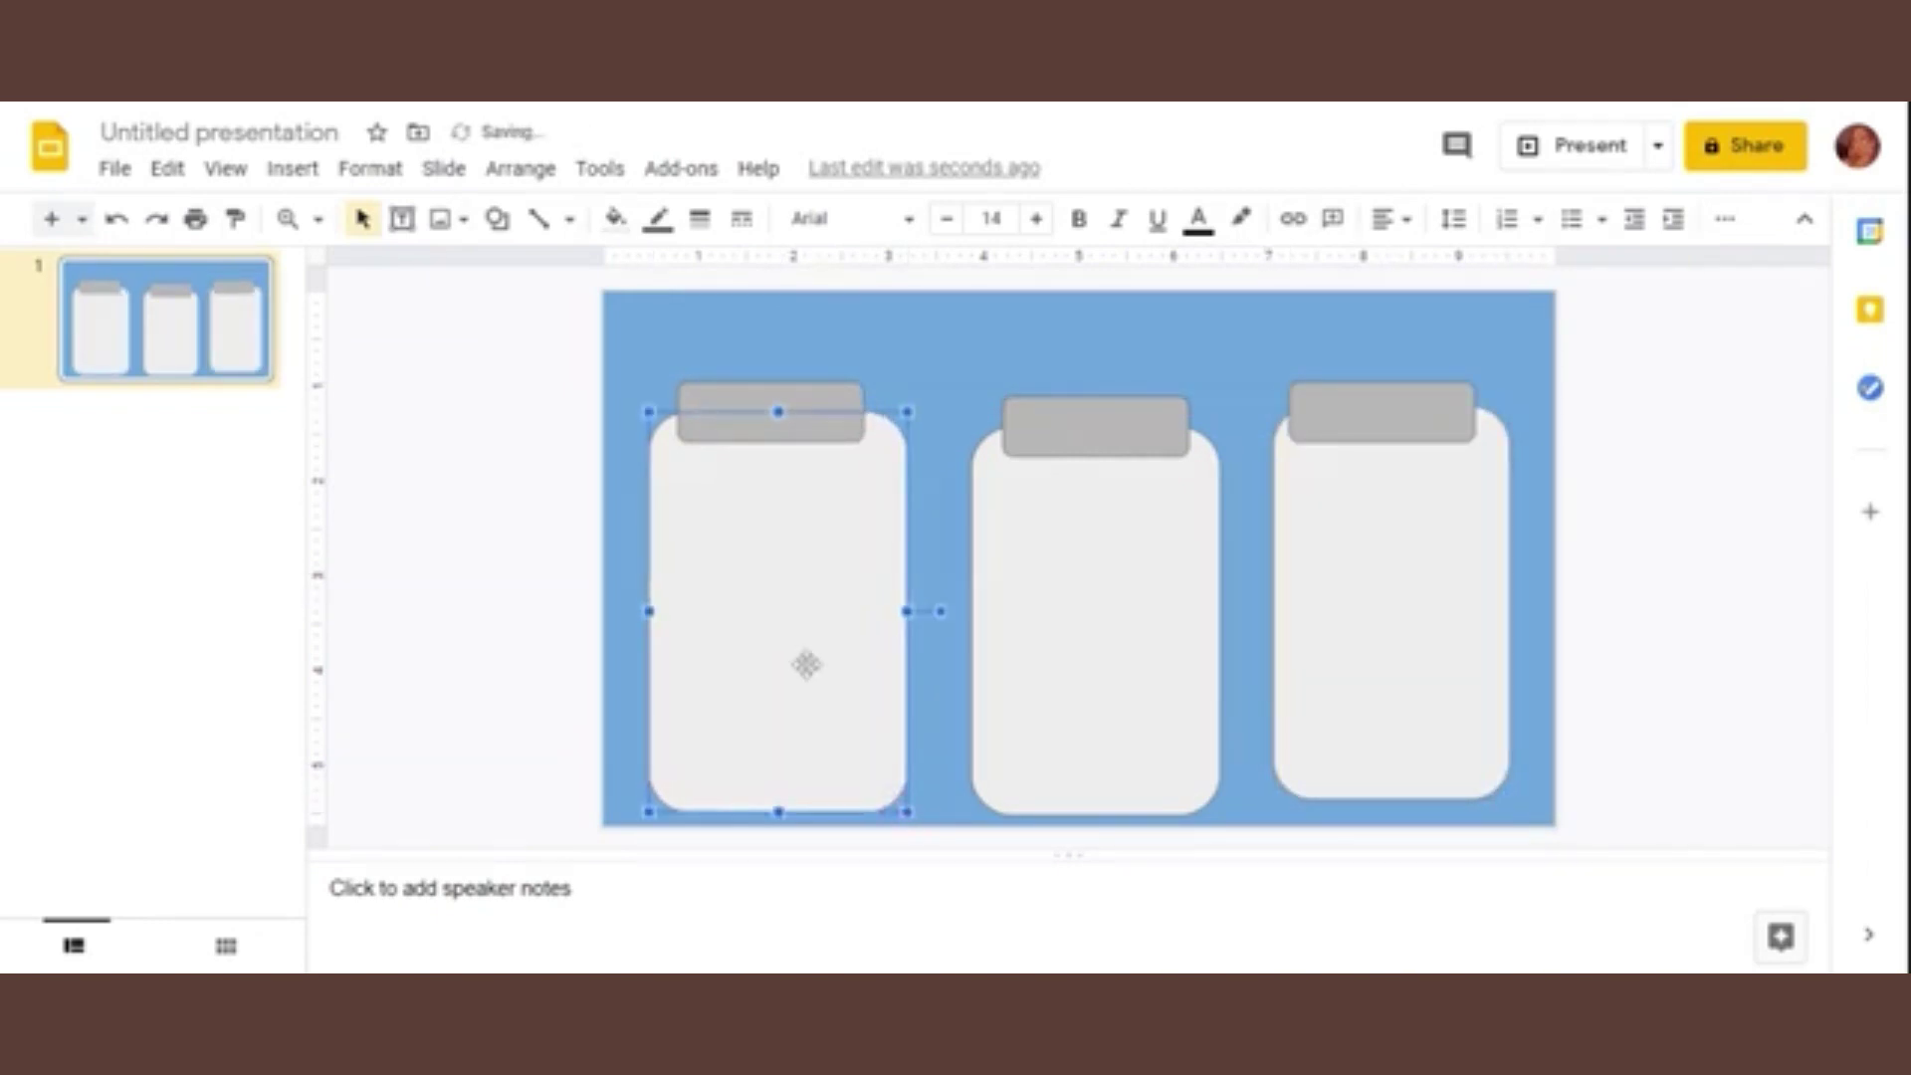
{"action": "left_click", "coordinate": [1362, 633]}
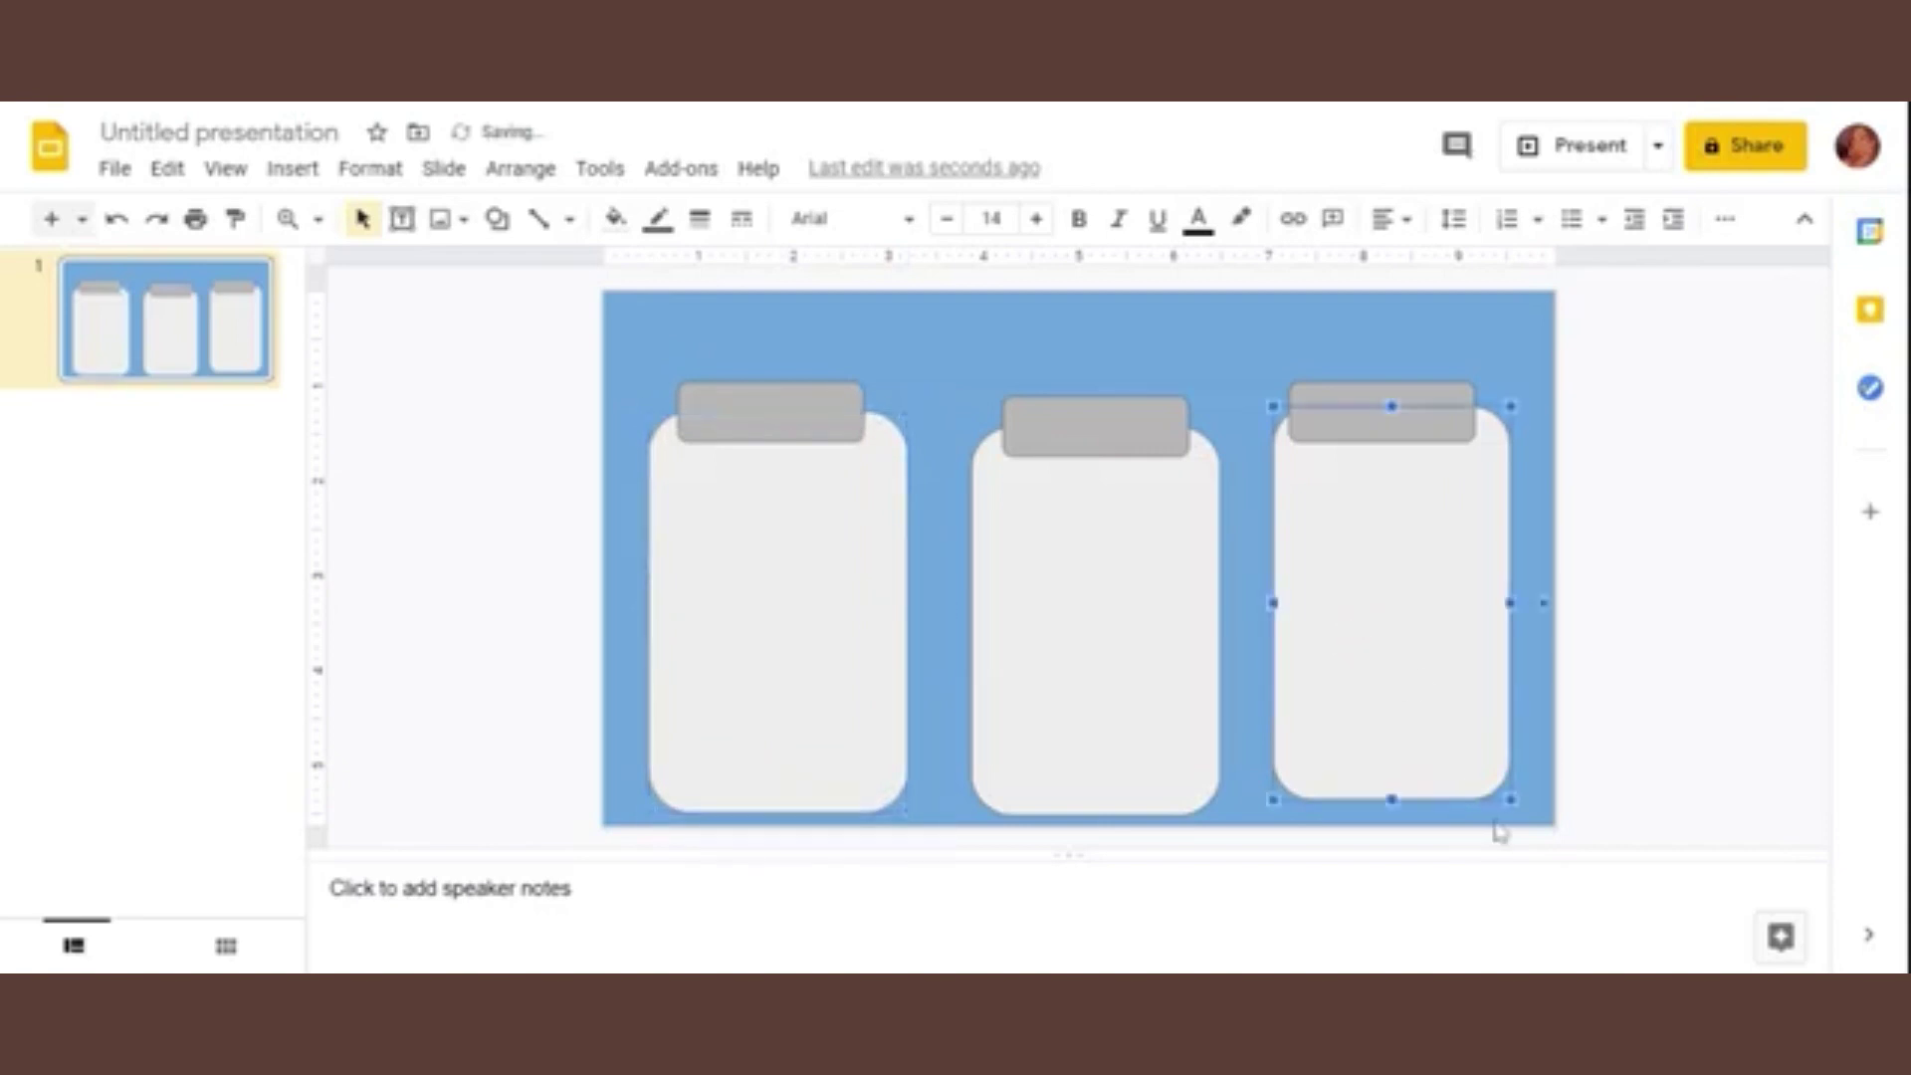
Step: Enlarge the right card slightly and fill it light blue
{"action": "left_click_drag", "start_coordinate": [1510, 799], "coordinate": [1524, 813]}
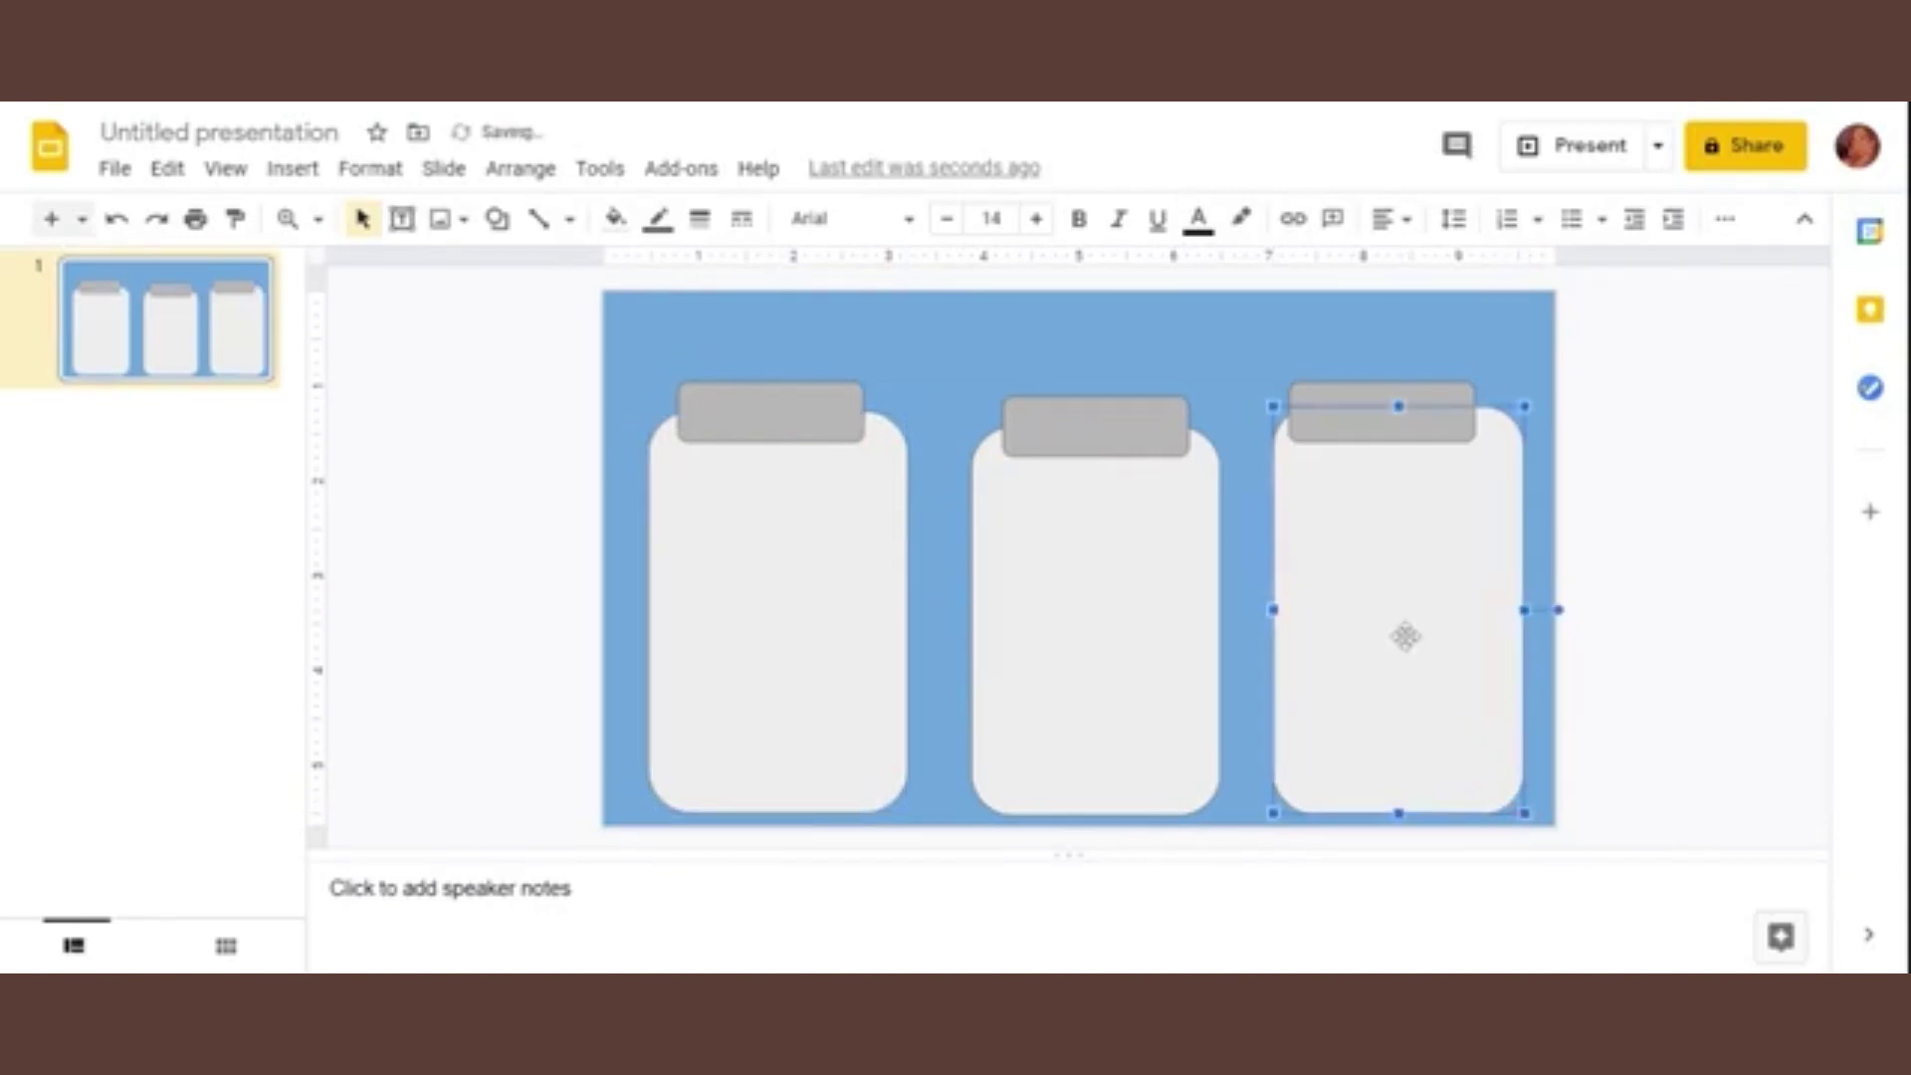
{"action": "left_click", "coordinate": [617, 219]}
{"action": "left_click", "coordinate": [812, 438]}
{"action": "left_click", "coordinate": [1084, 577]}
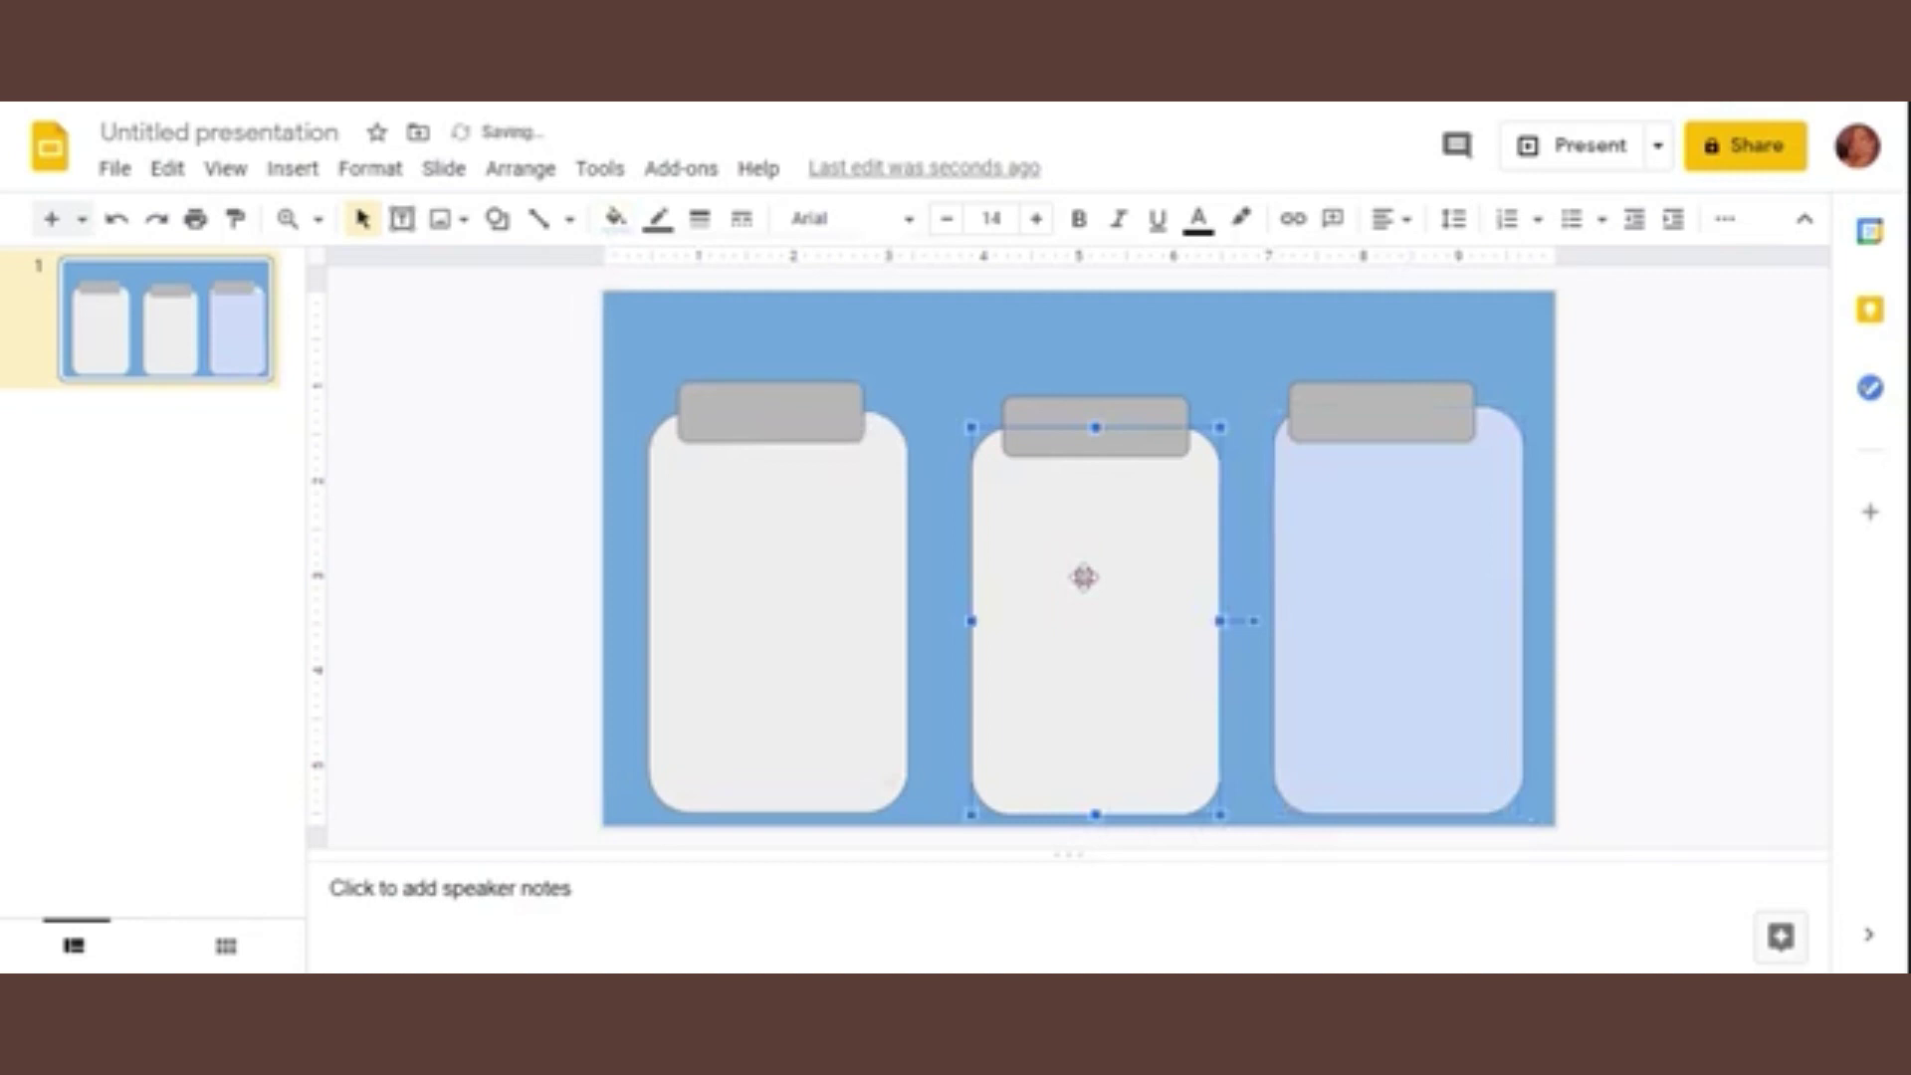
{"action": "left_click", "coordinate": [1284, 580]}
{"action": "left_click", "coordinate": [617, 219]}
{"action": "left_click", "coordinate": [814, 463]}
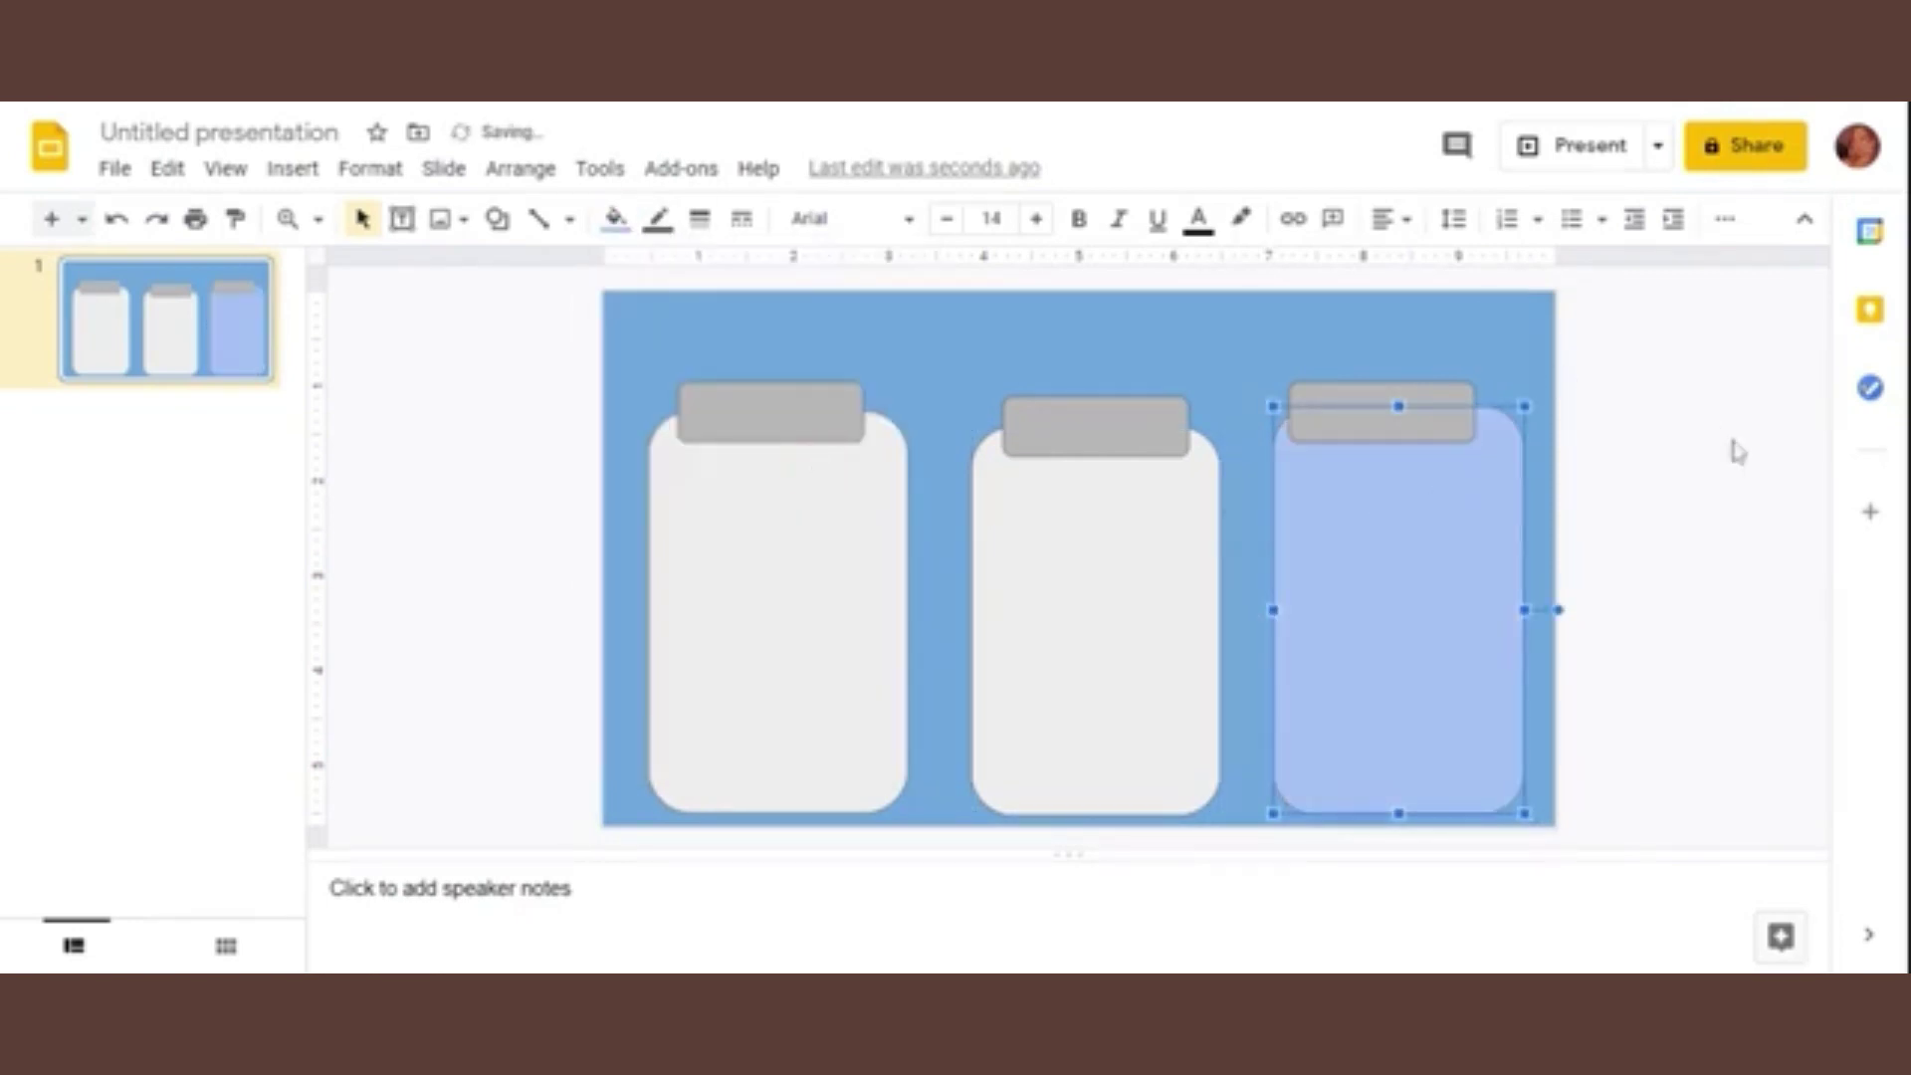
Step: Shift the right lid onto its card and make it white
{"action": "left_click", "coordinate": [1736, 453]}
{"action": "left_click_drag", "start_coordinate": [1416, 418], "coordinate": [1433, 423]}
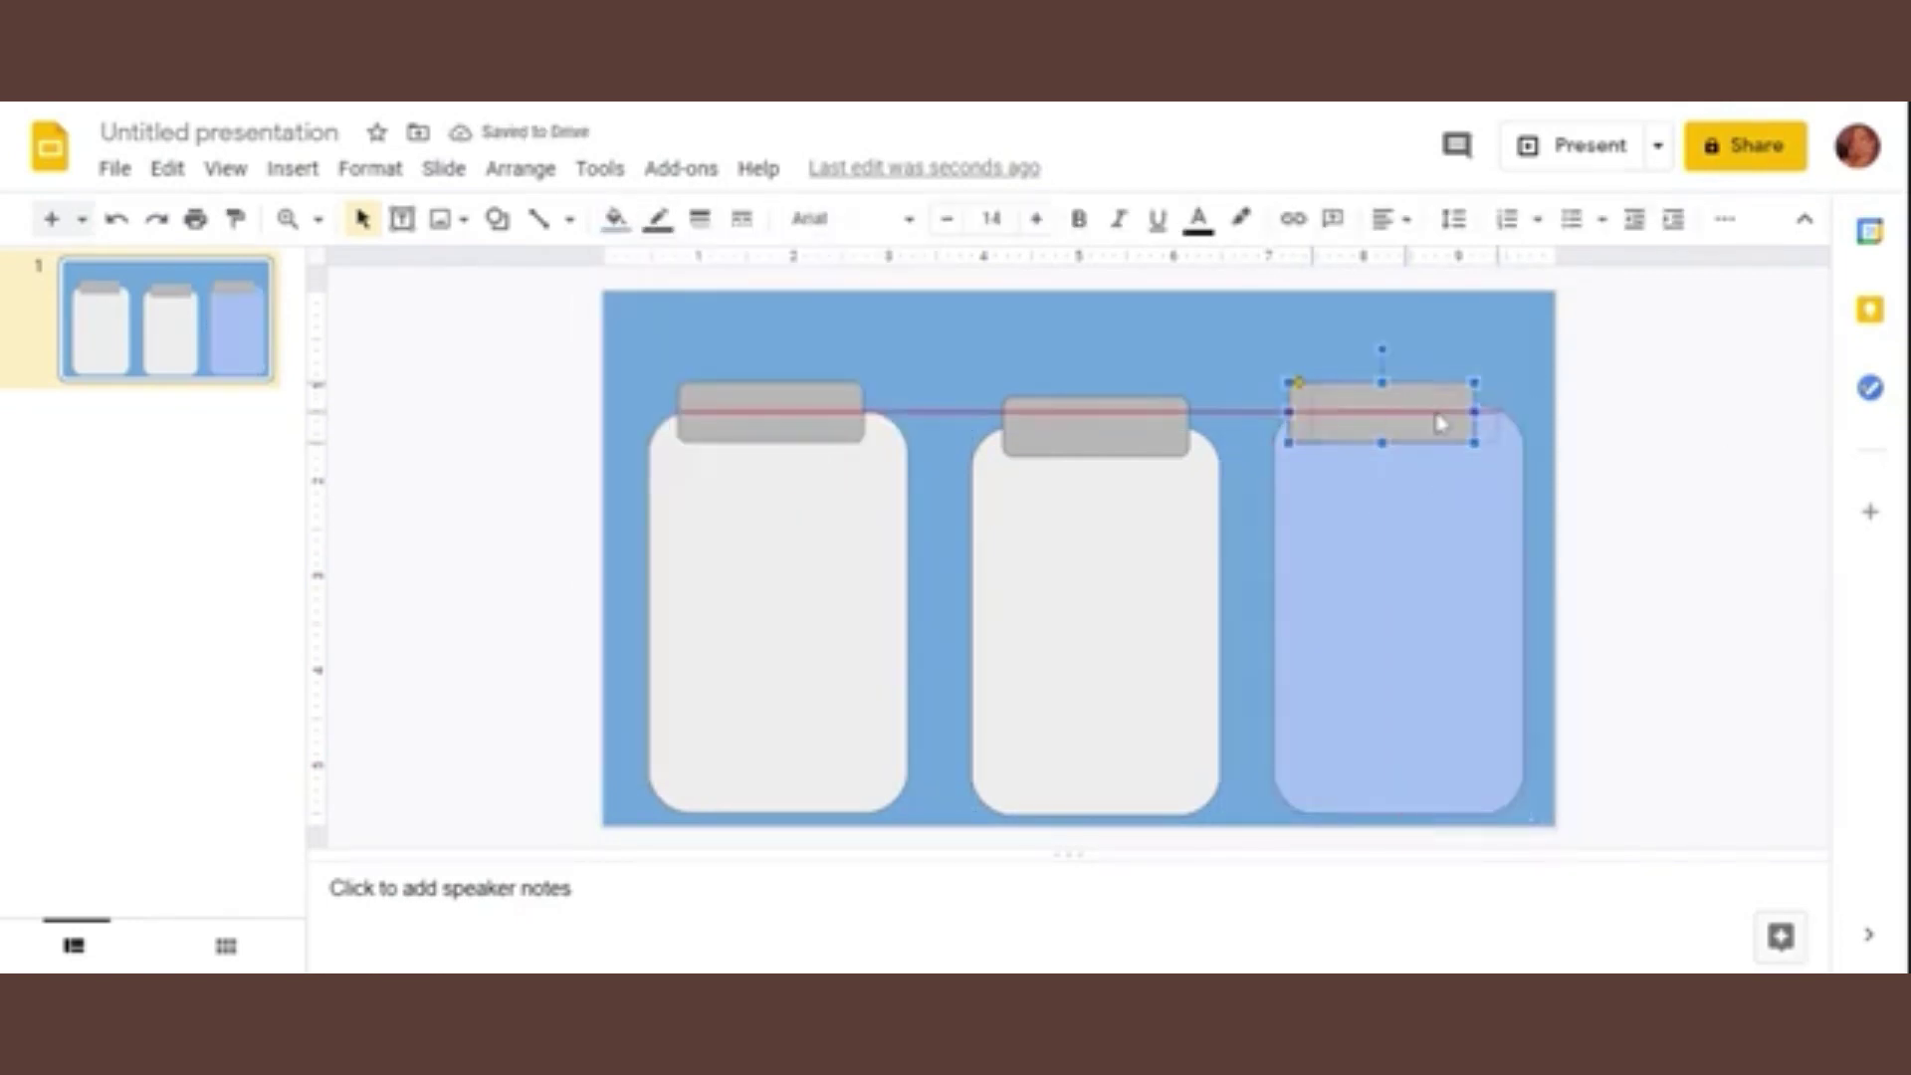
{"action": "left_click", "coordinate": [1027, 622]}
{"action": "left_click", "coordinate": [1334, 428]}
{"action": "left_click", "coordinate": [617, 219]}
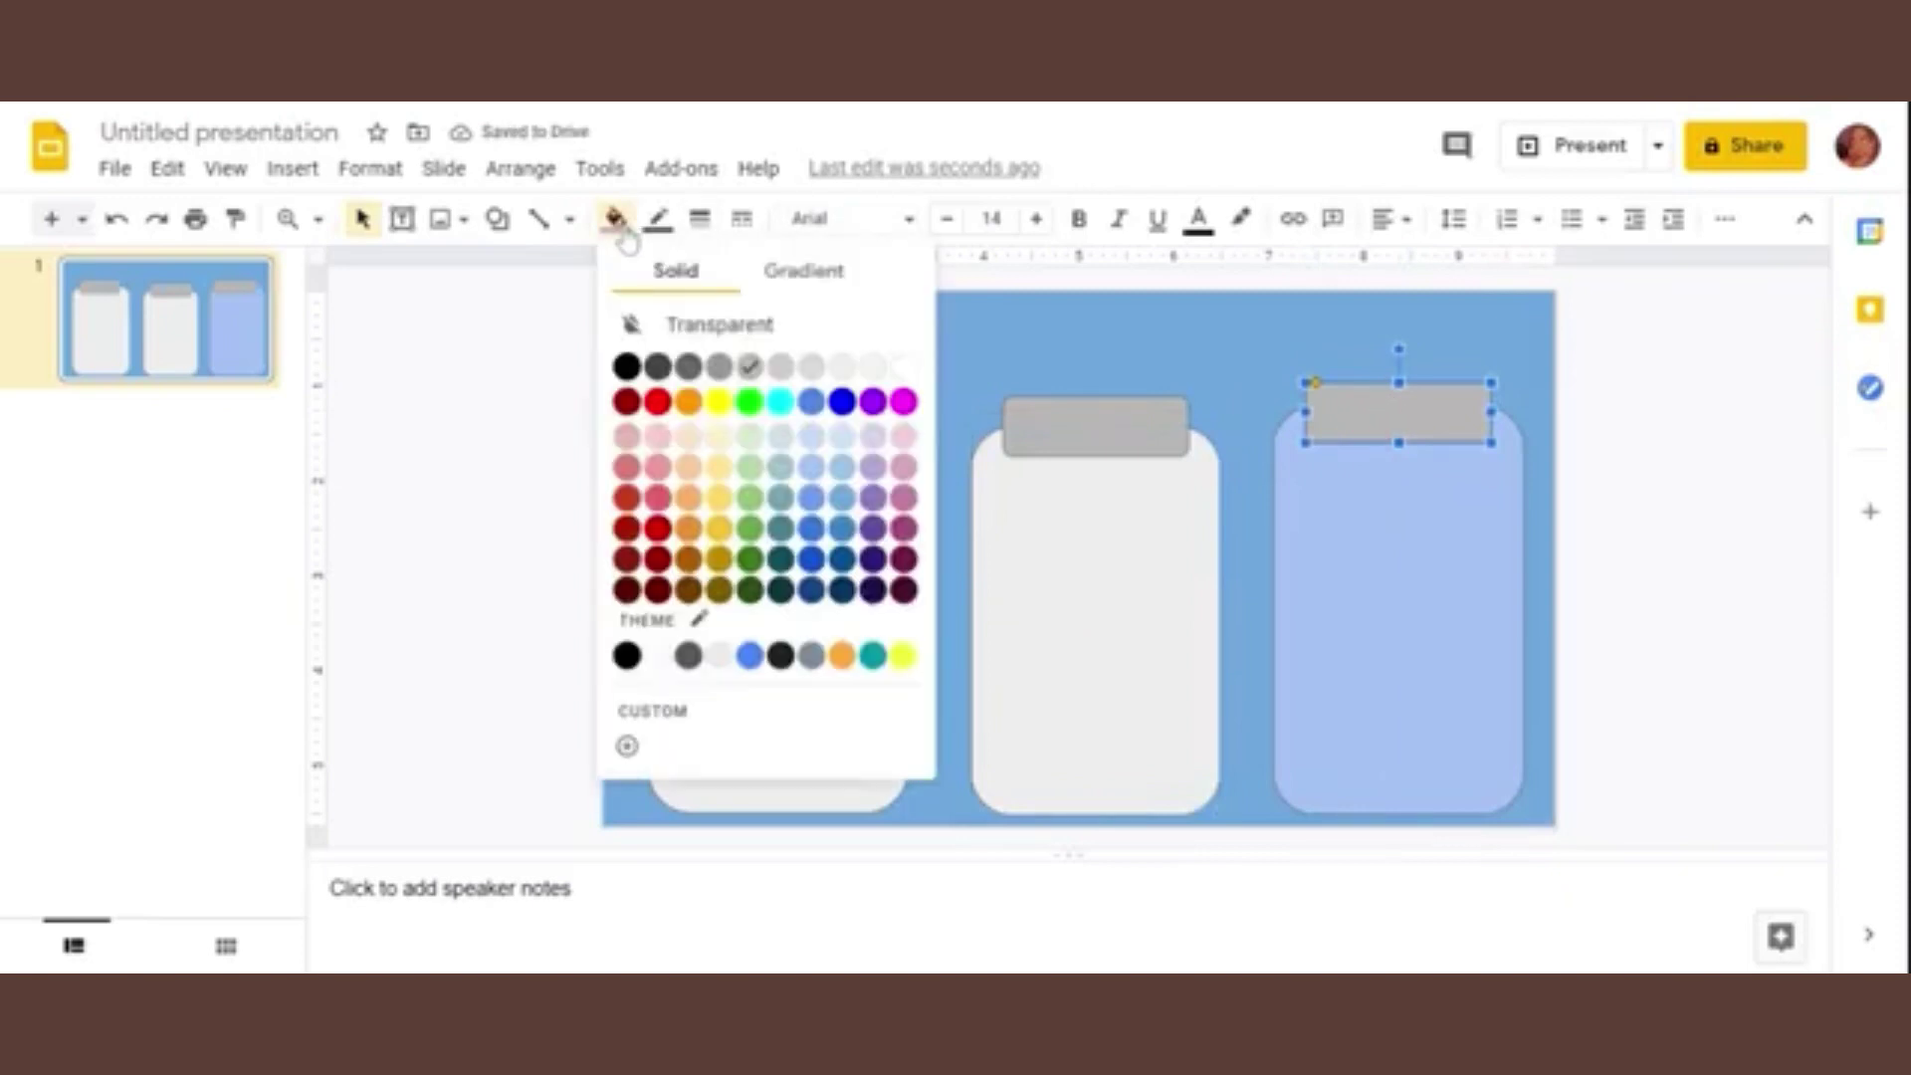
{"action": "left_click", "coordinate": [903, 368]}
{"action": "left_click", "coordinate": [1646, 448]}
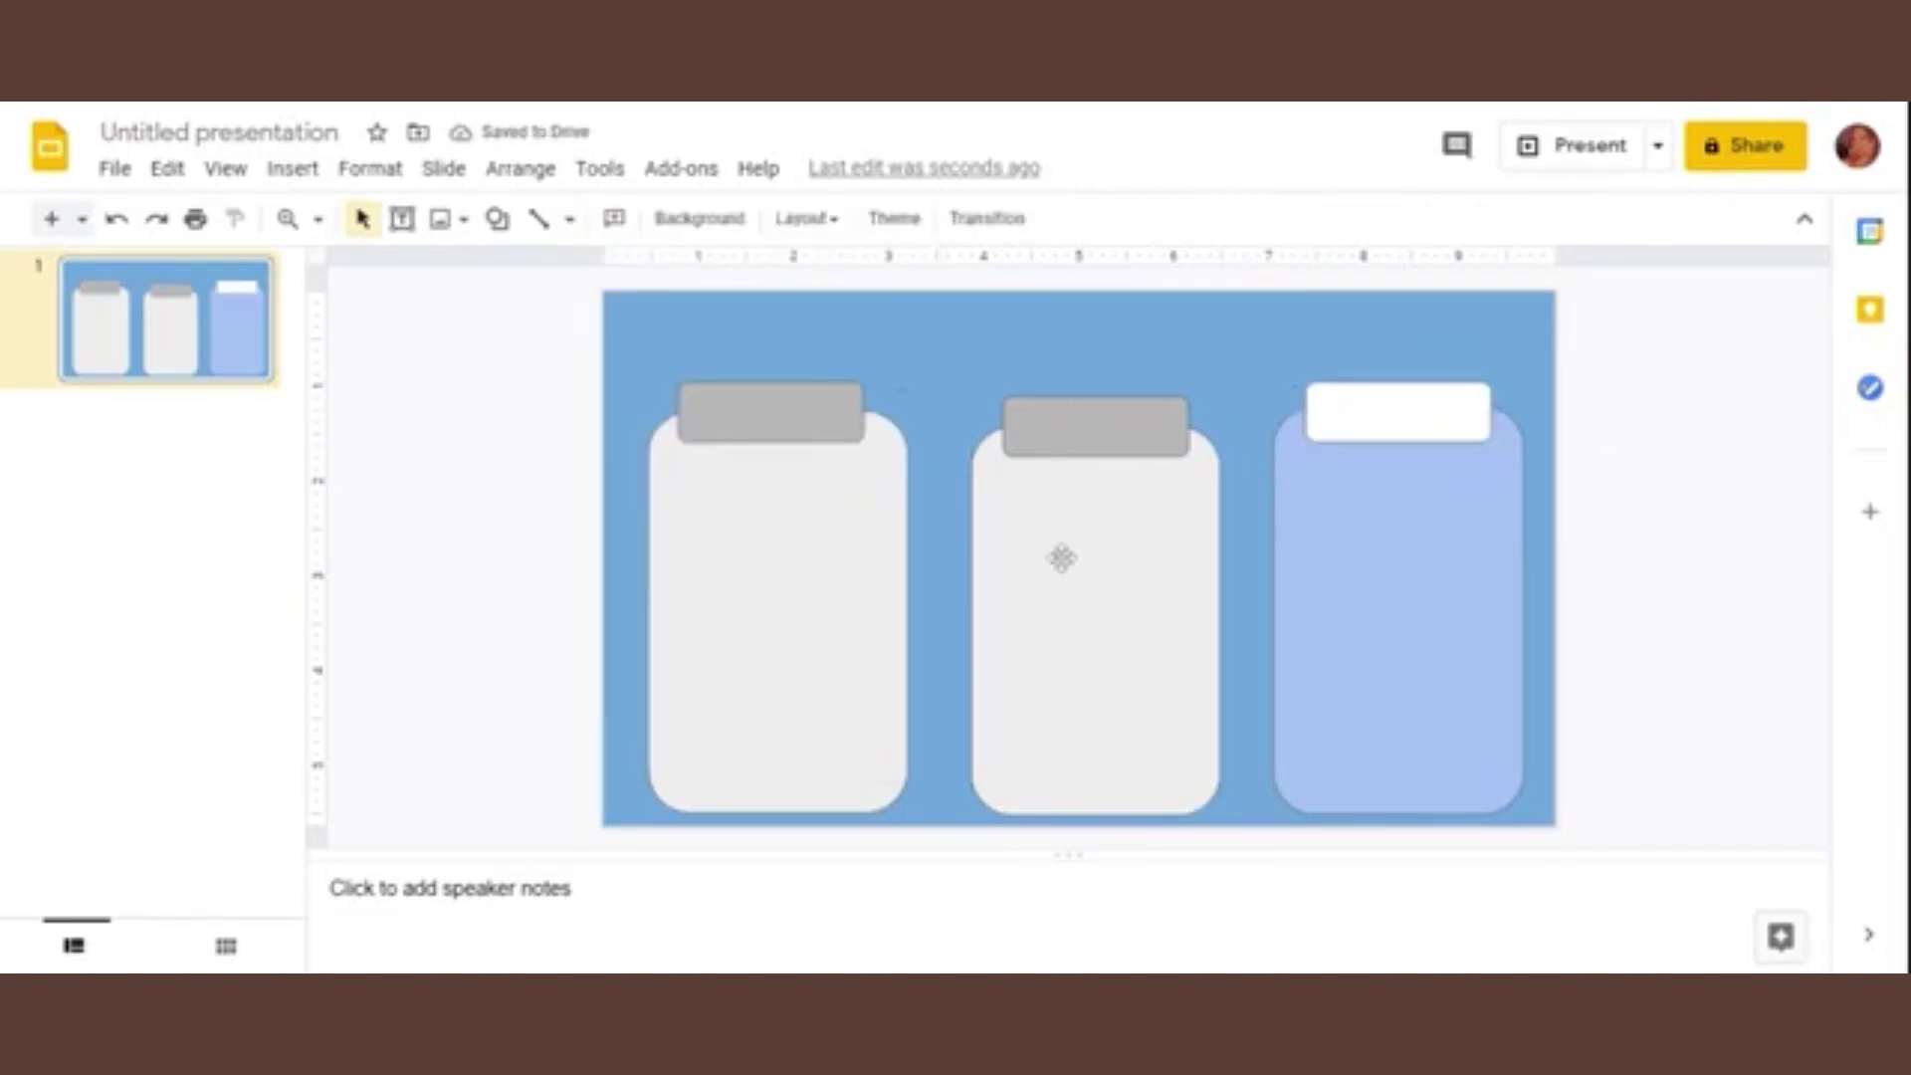
{"action": "left_click", "coordinate": [1484, 563]}
{"action": "left_click", "coordinate": [605, 225]}
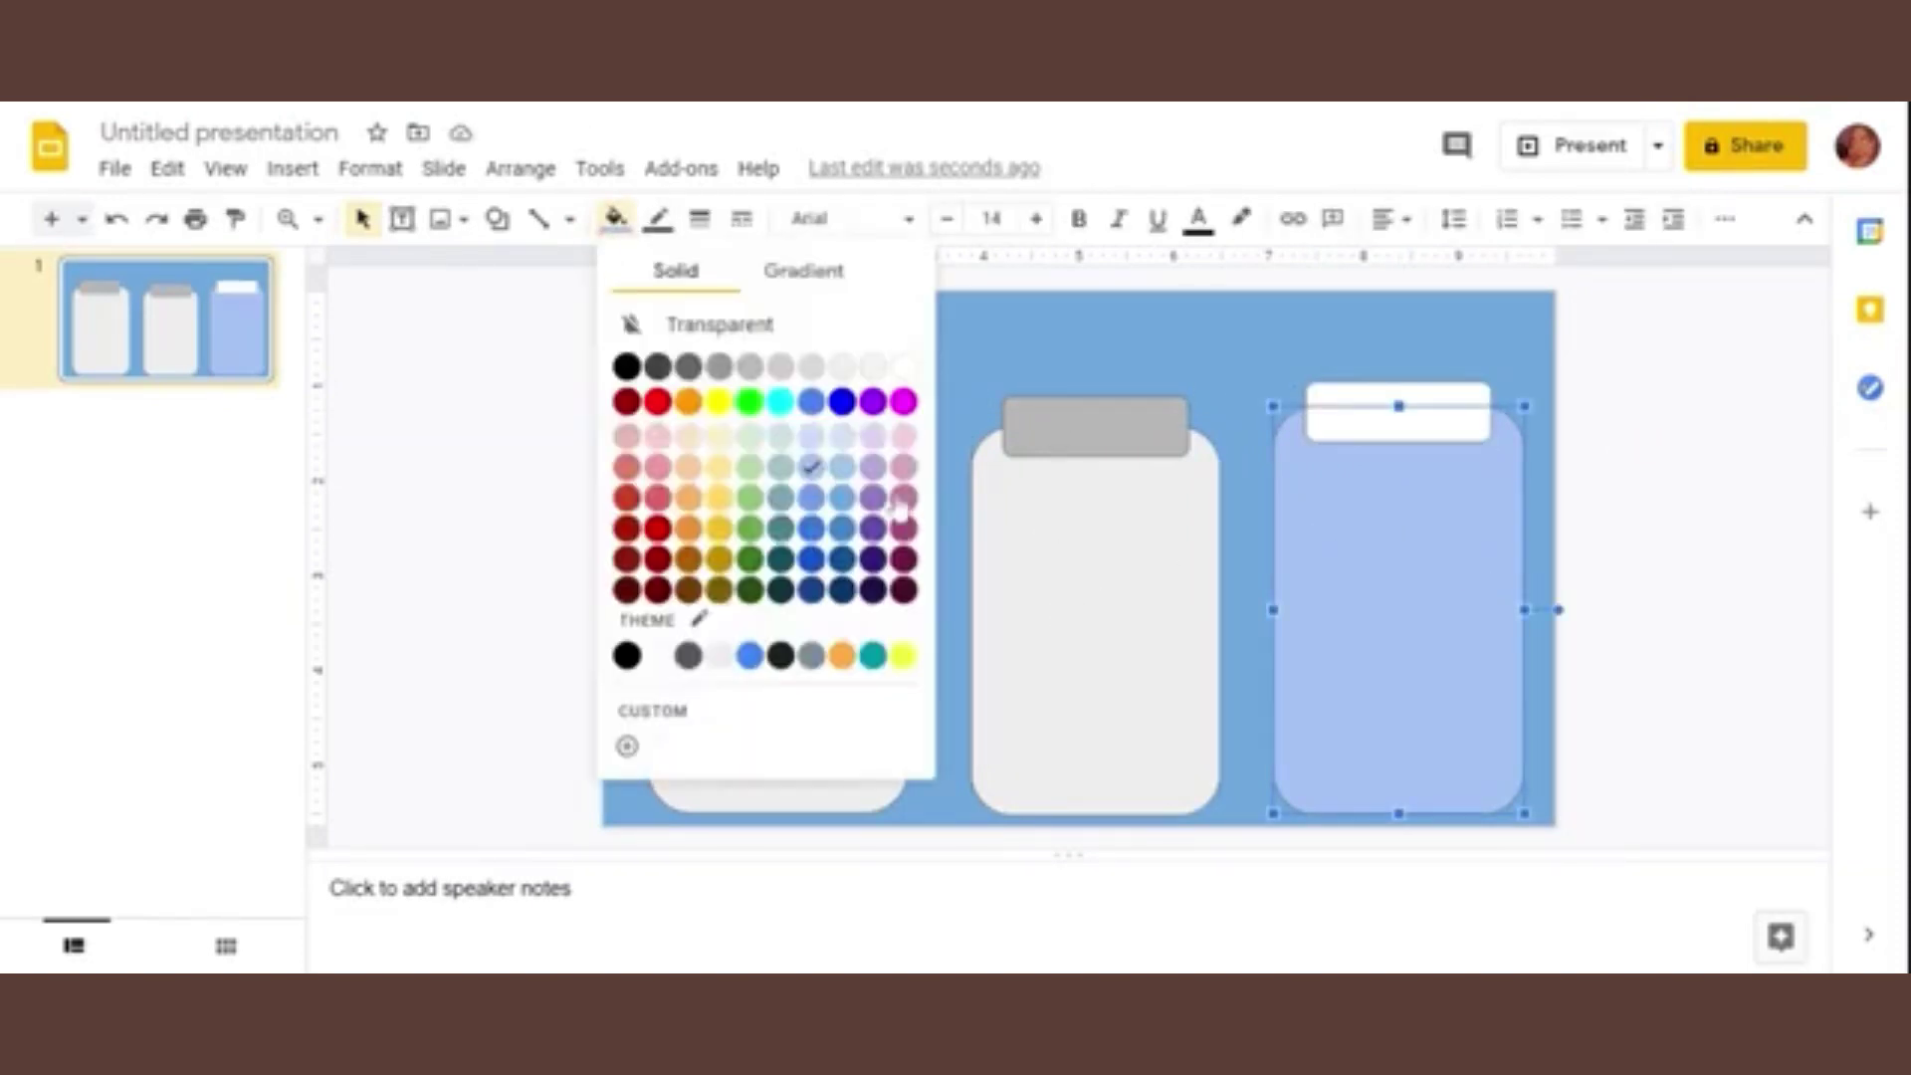
Step: Fill the middle and left cards light blue
{"action": "left_click", "coordinate": [987, 516]}
{"action": "left_click", "coordinate": [614, 221]}
{"action": "left_click", "coordinate": [841, 488]}
{"action": "left_click", "coordinate": [773, 566]}
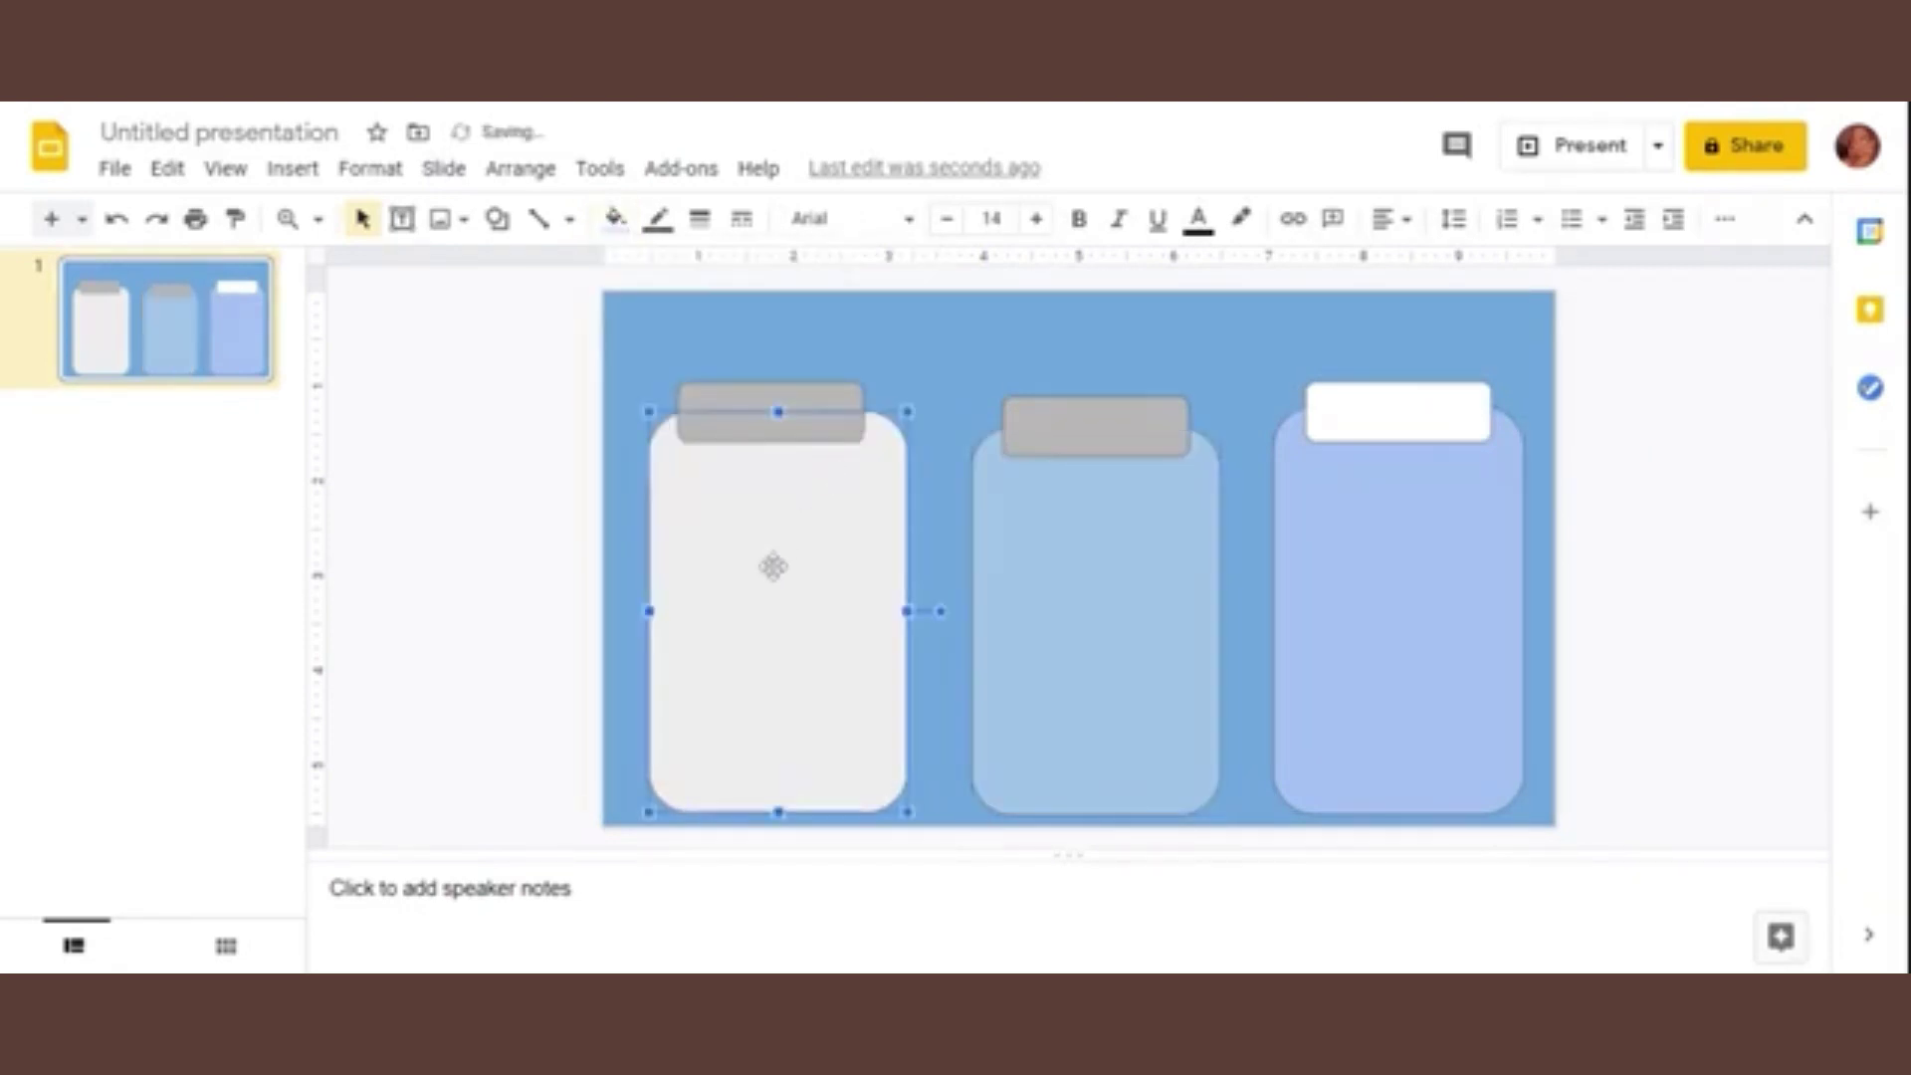
{"action": "left_click", "coordinate": [614, 219]}
{"action": "left_click", "coordinate": [839, 460]}
Step: Make the middle and left lids white
{"action": "left_click", "coordinate": [1036, 414]}
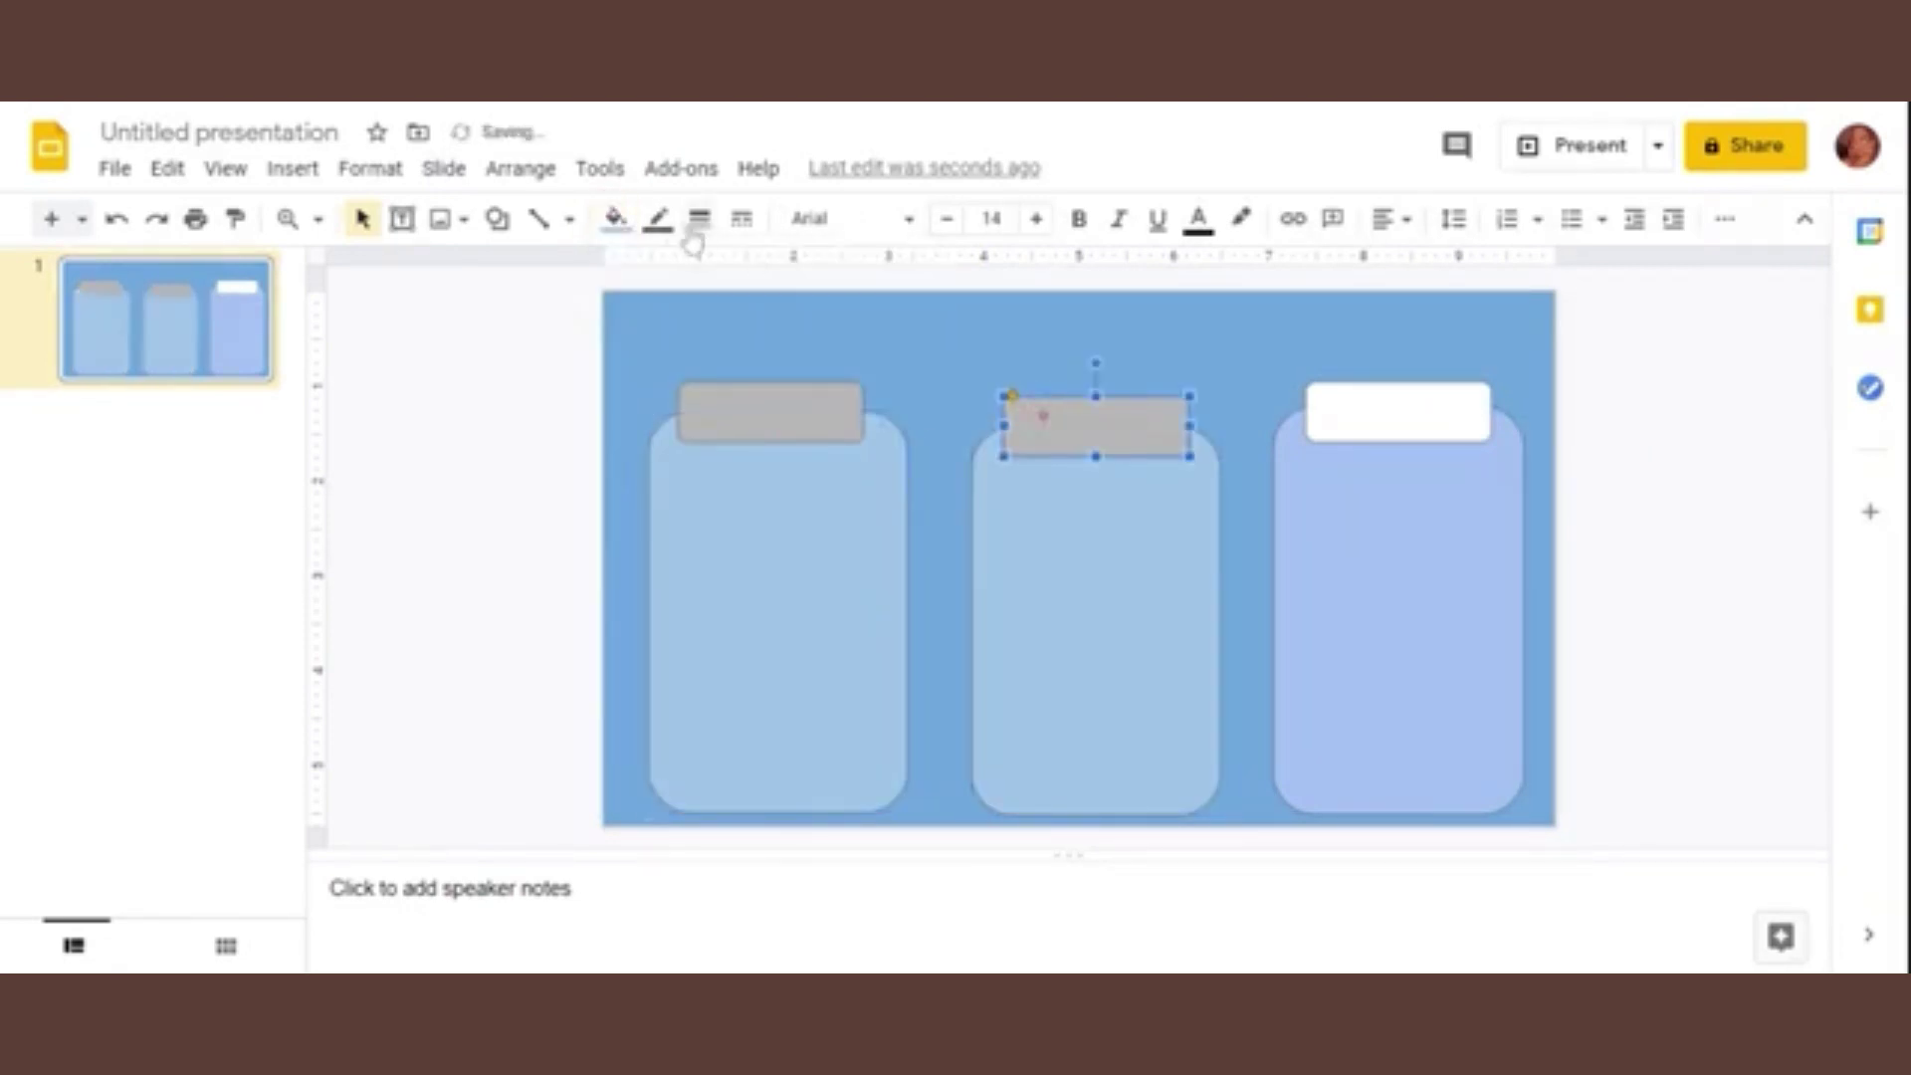
{"action": "left_click", "coordinate": [614, 219]}
{"action": "left_click", "coordinate": [901, 367]}
{"action": "left_click", "coordinate": [794, 410]}
{"action": "left_click", "coordinate": [614, 219]}
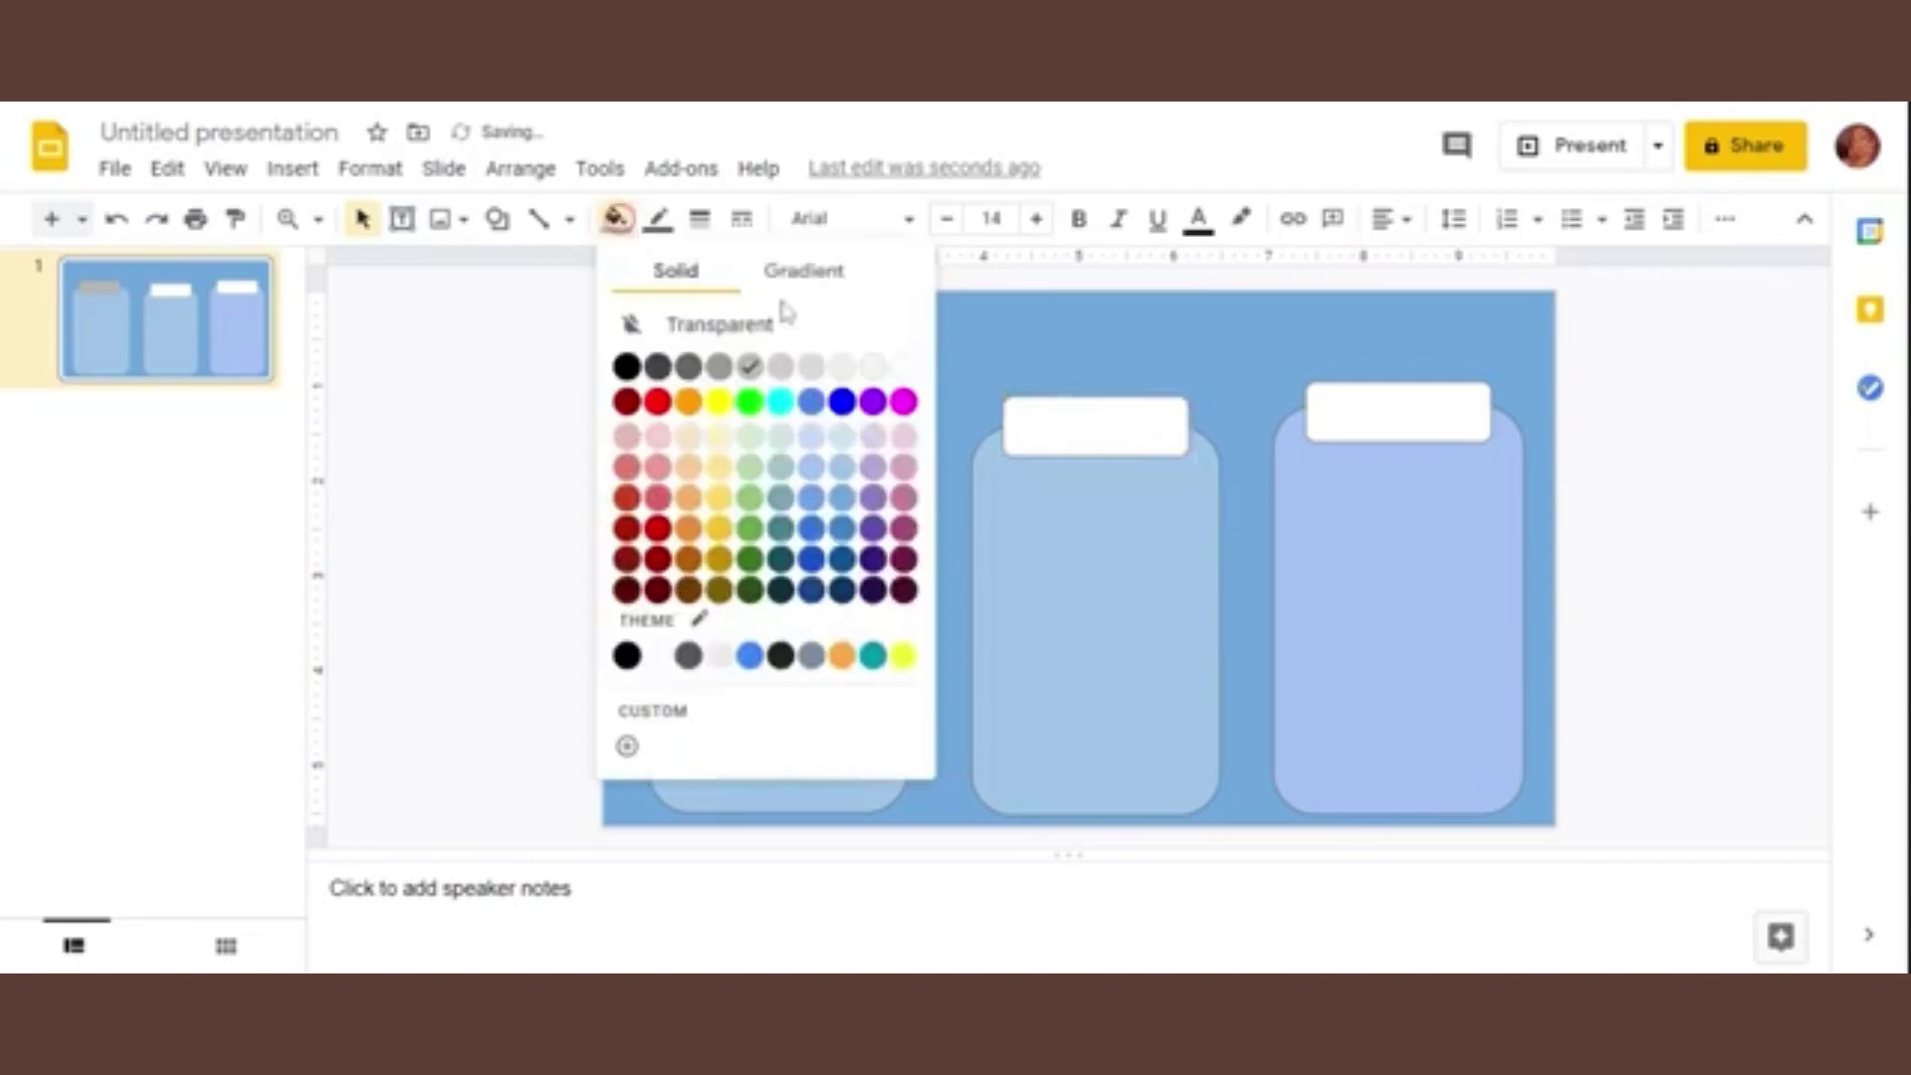
{"action": "left_click", "coordinate": [902, 367]}
Step: Shrink and lower the left card, and lower its lid to match the middle lid
{"action": "left_click", "coordinate": [804, 657]}
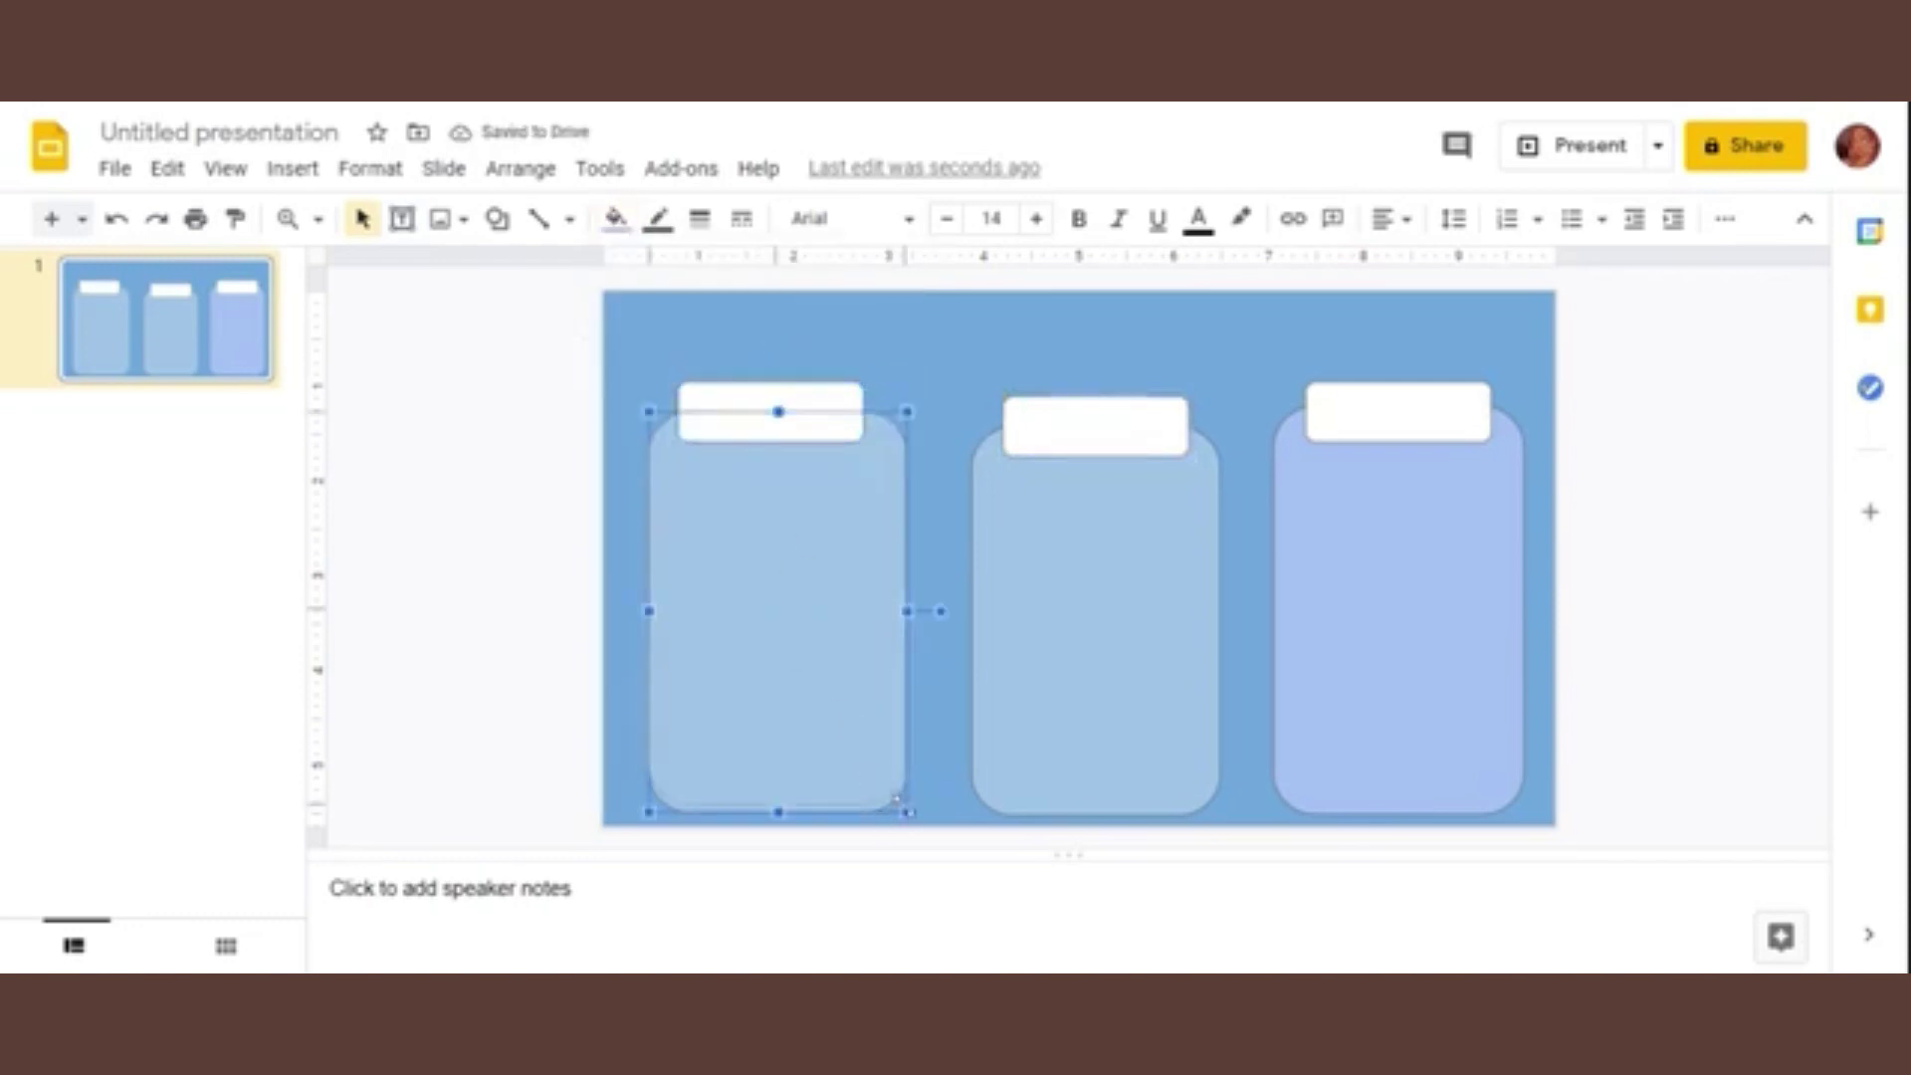
{"action": "left_click_drag", "start_coordinate": [911, 818], "coordinate": [900, 804]}
{"action": "left_click_drag", "start_coordinate": [806, 683], "coordinate": [807, 696]}
{"action": "left_click", "coordinate": [786, 423]}
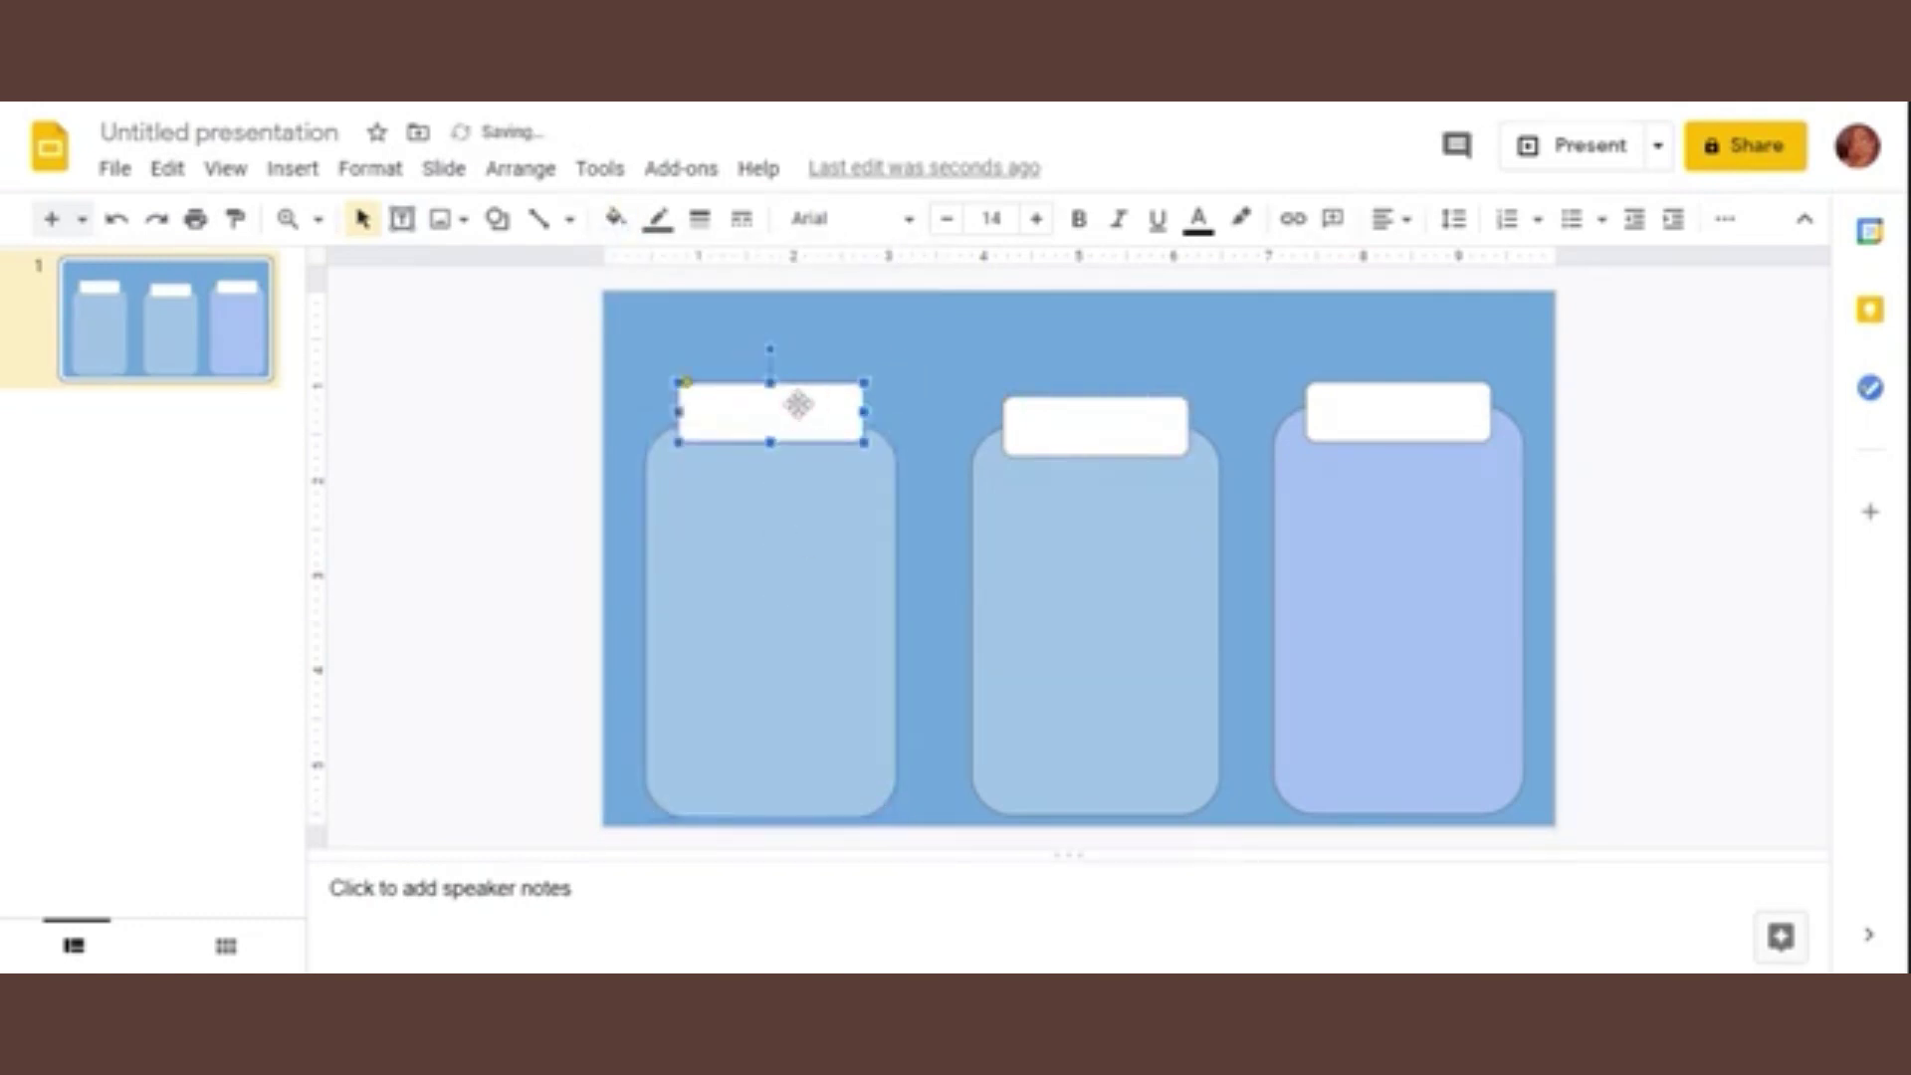
{"action": "left_click_drag", "start_coordinate": [798, 405], "coordinate": [798, 420]}
{"action": "left_click", "coordinate": [491, 435]}
Step: Draw a title banner rectangle above the jars and nudge it right
{"action": "left_click", "coordinate": [496, 219]}
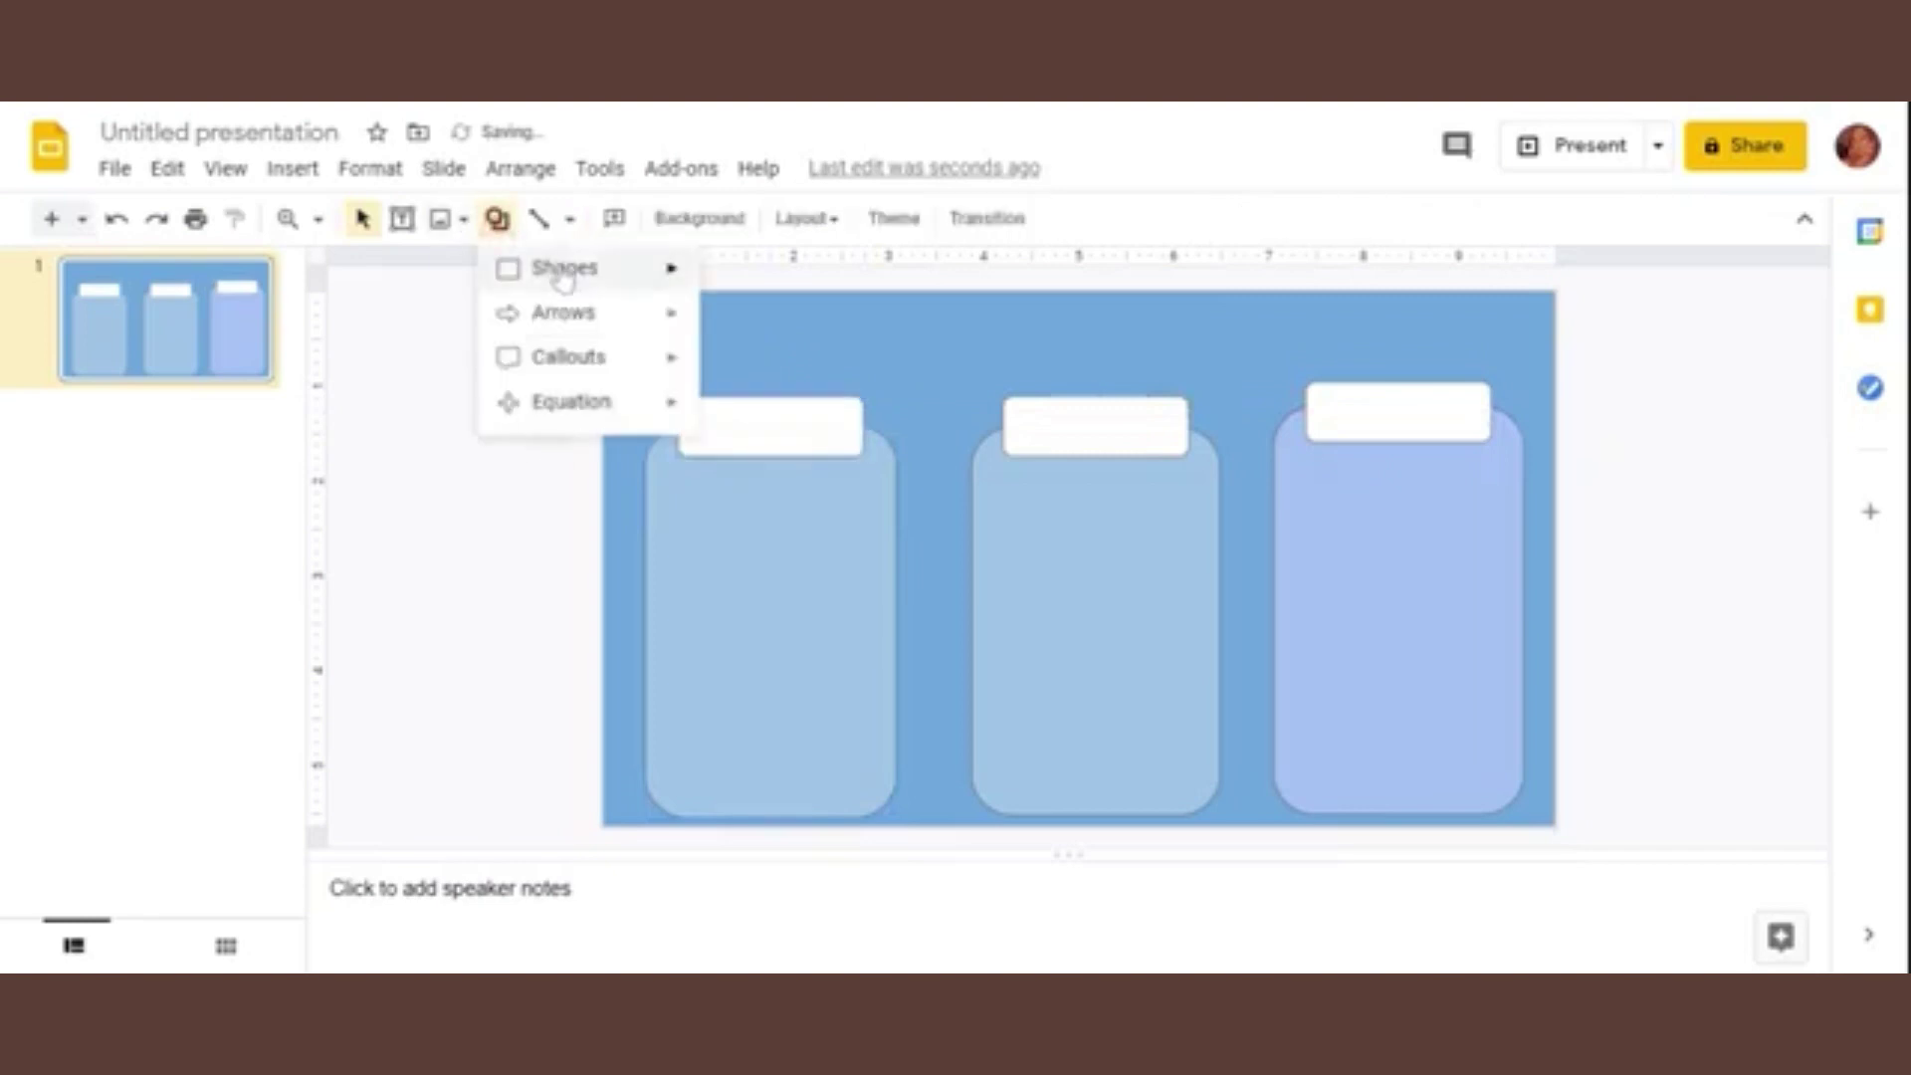
{"action": "left_click", "coordinate": [751, 278]}
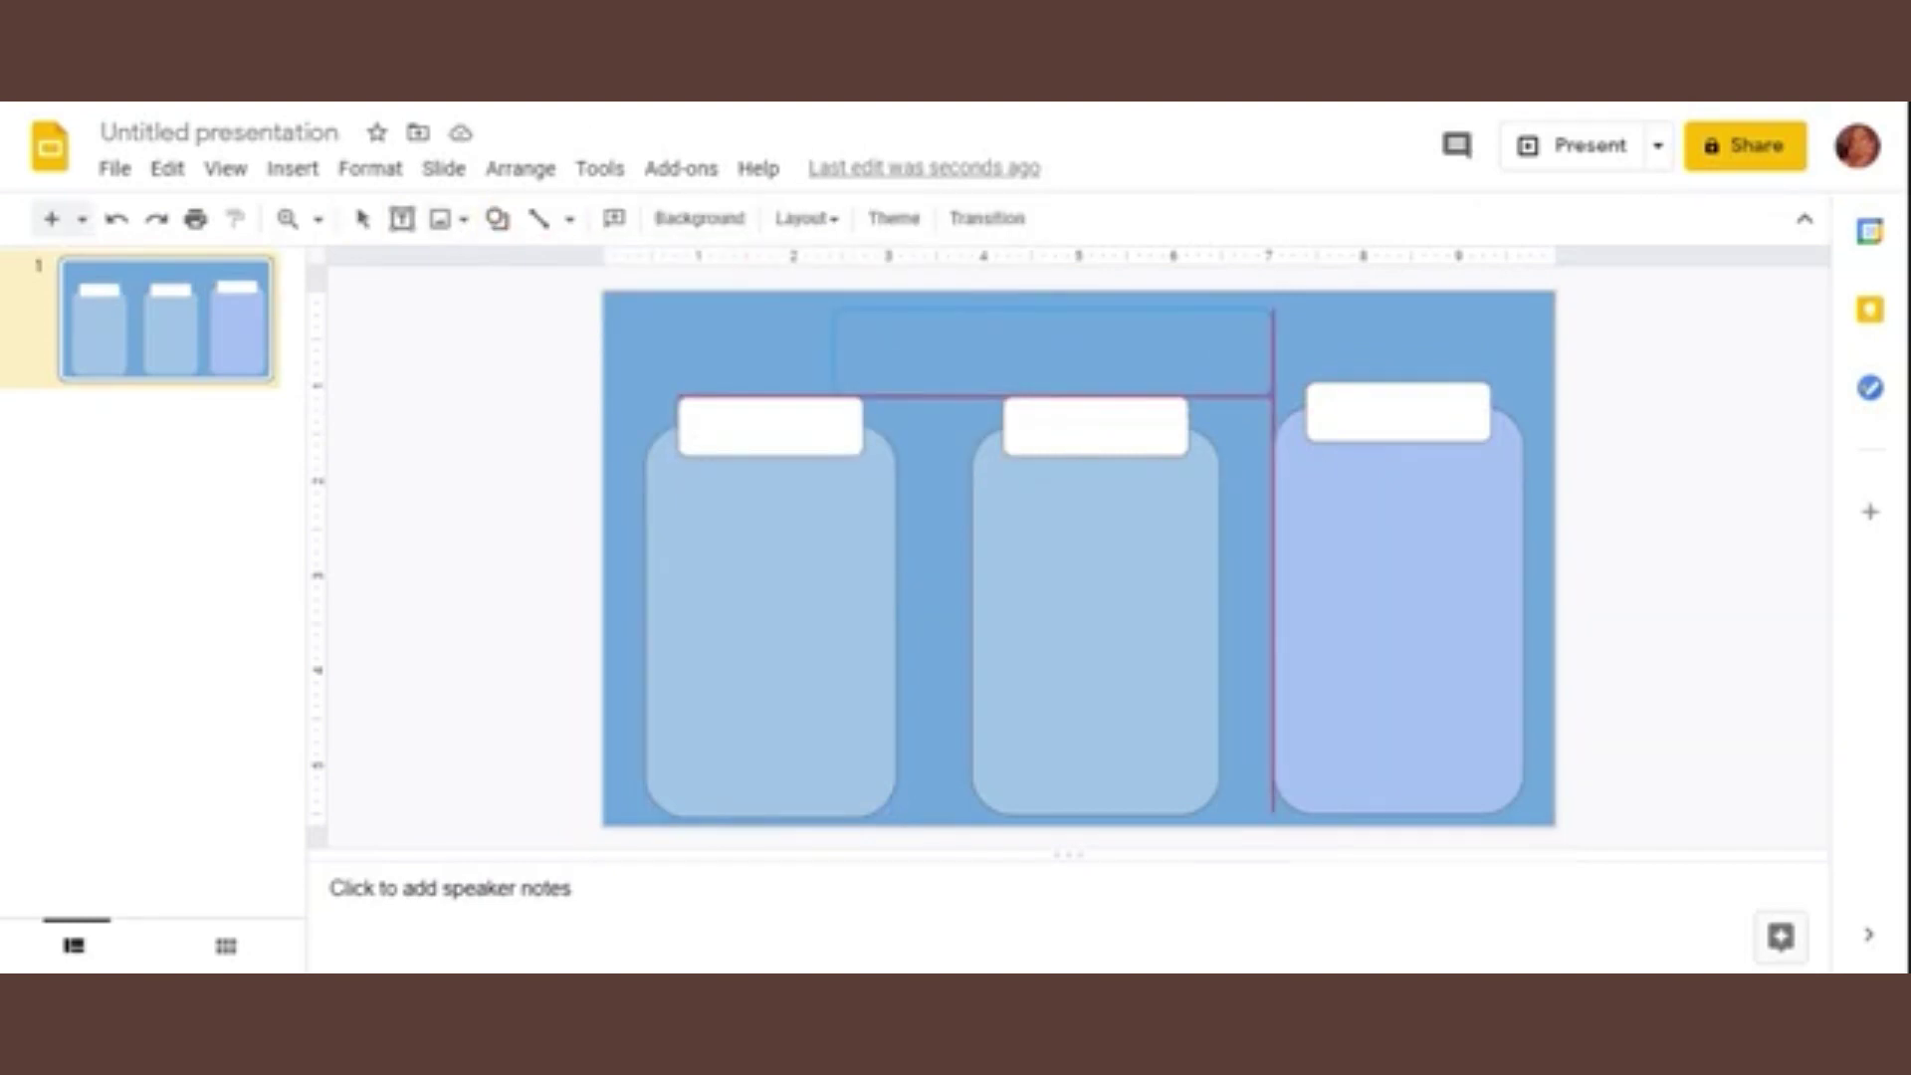
{"action": "mouse_move", "coordinate": [1003, 344]}
{"action": "left_mouse_down"}
{"action": "mouse_move", "coordinate": [1273, 397]}
{"action": "mouse_move", "coordinate": [1250, 381]}
{"action": "left_mouse_up"}
{"action": "left_click", "coordinate": [593, 398]}
{"action": "left_click", "coordinate": [1120, 354]}
{"action": "key", "text": "Right"}
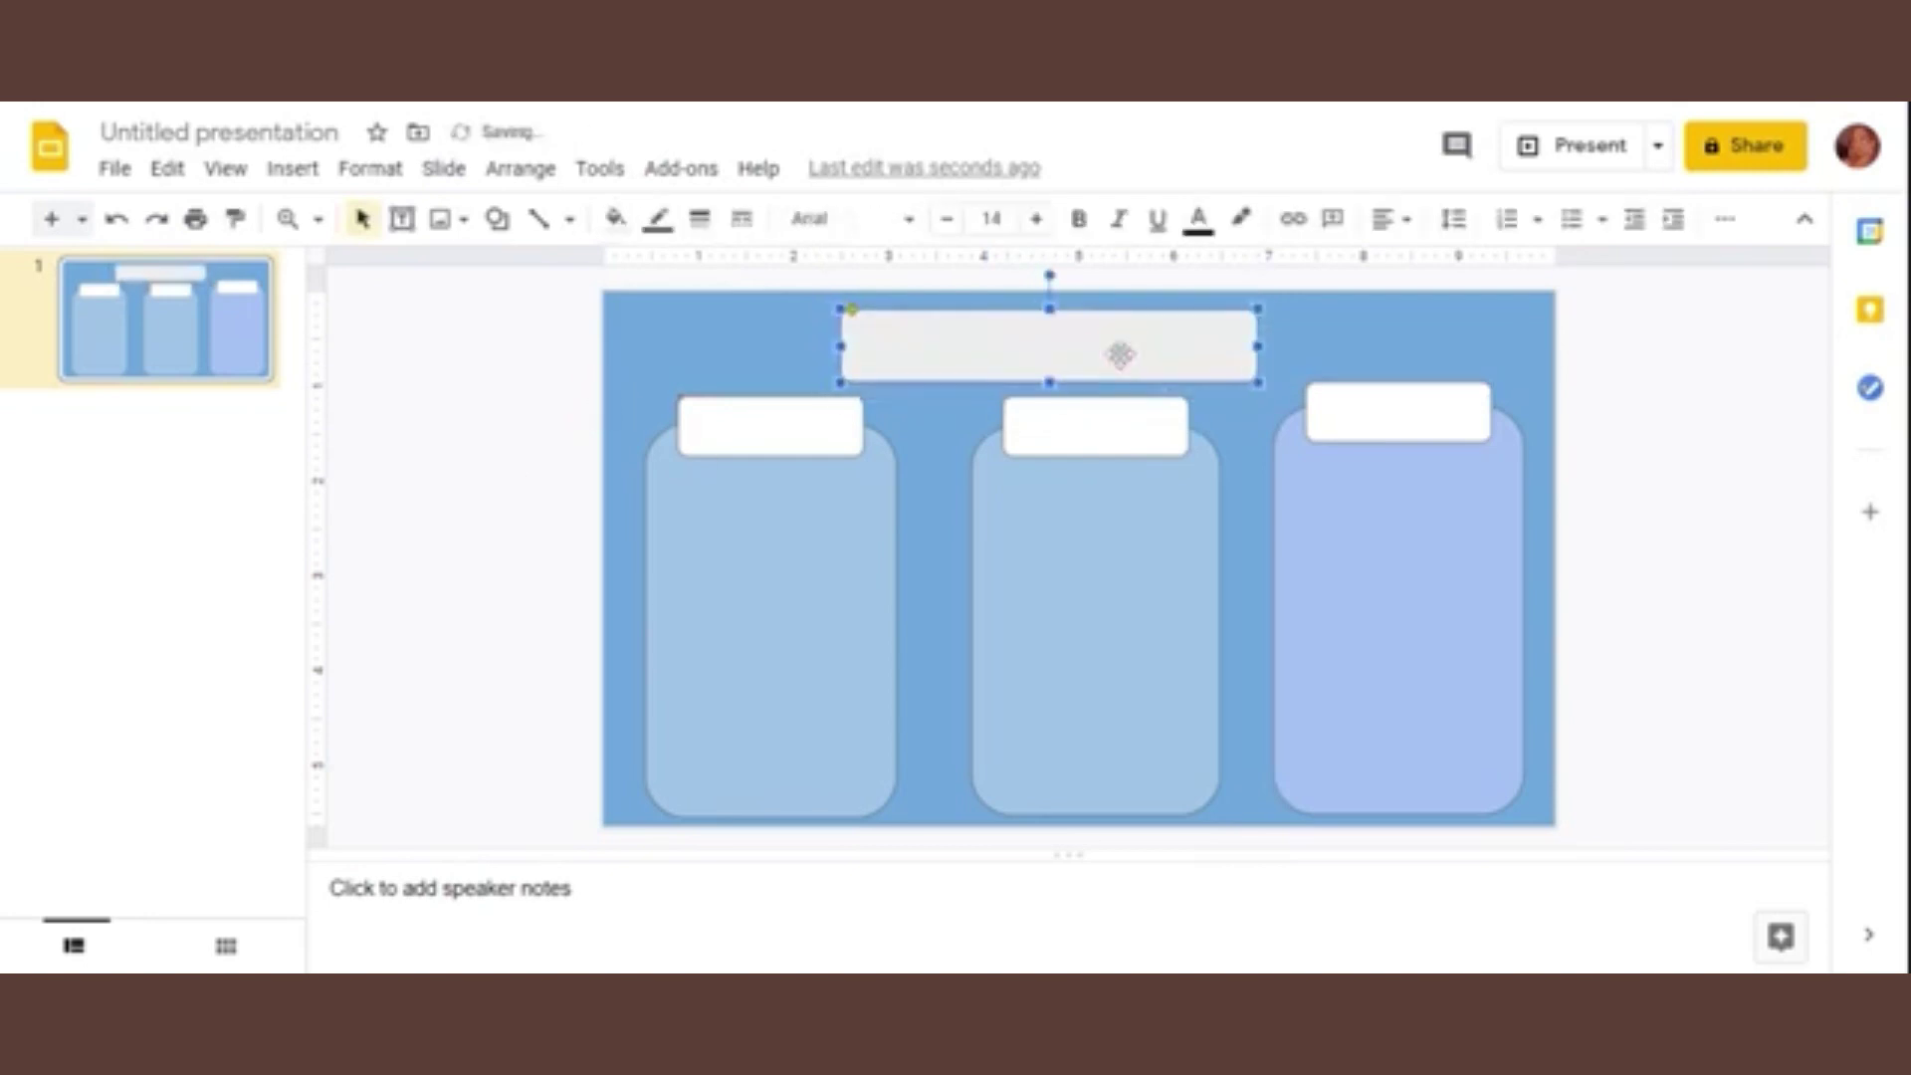
{"action": "key", "text": "Right"}
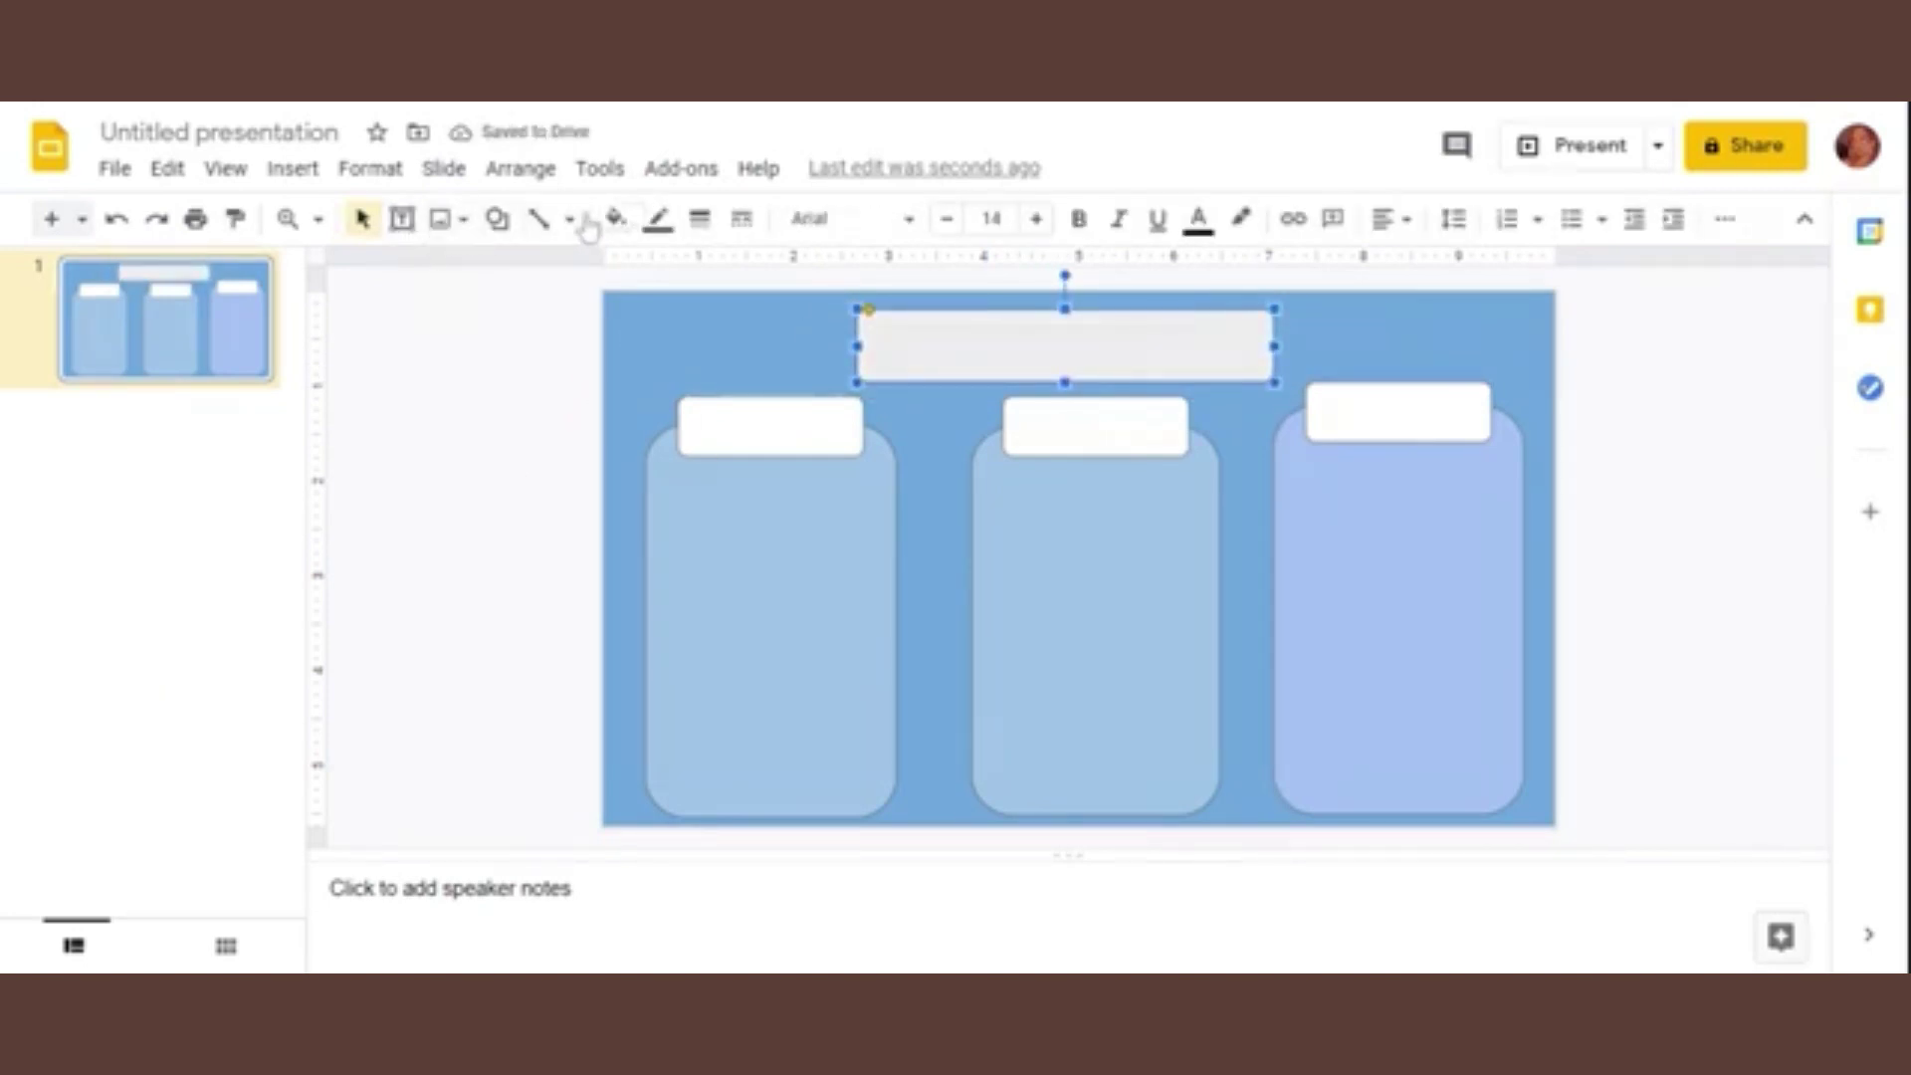
Step: Draw a rounded rectangle inside the banner and fill it light grey
{"action": "left_click", "coordinate": [496, 219]}
{"action": "mouse_move", "coordinate": [564, 267]}
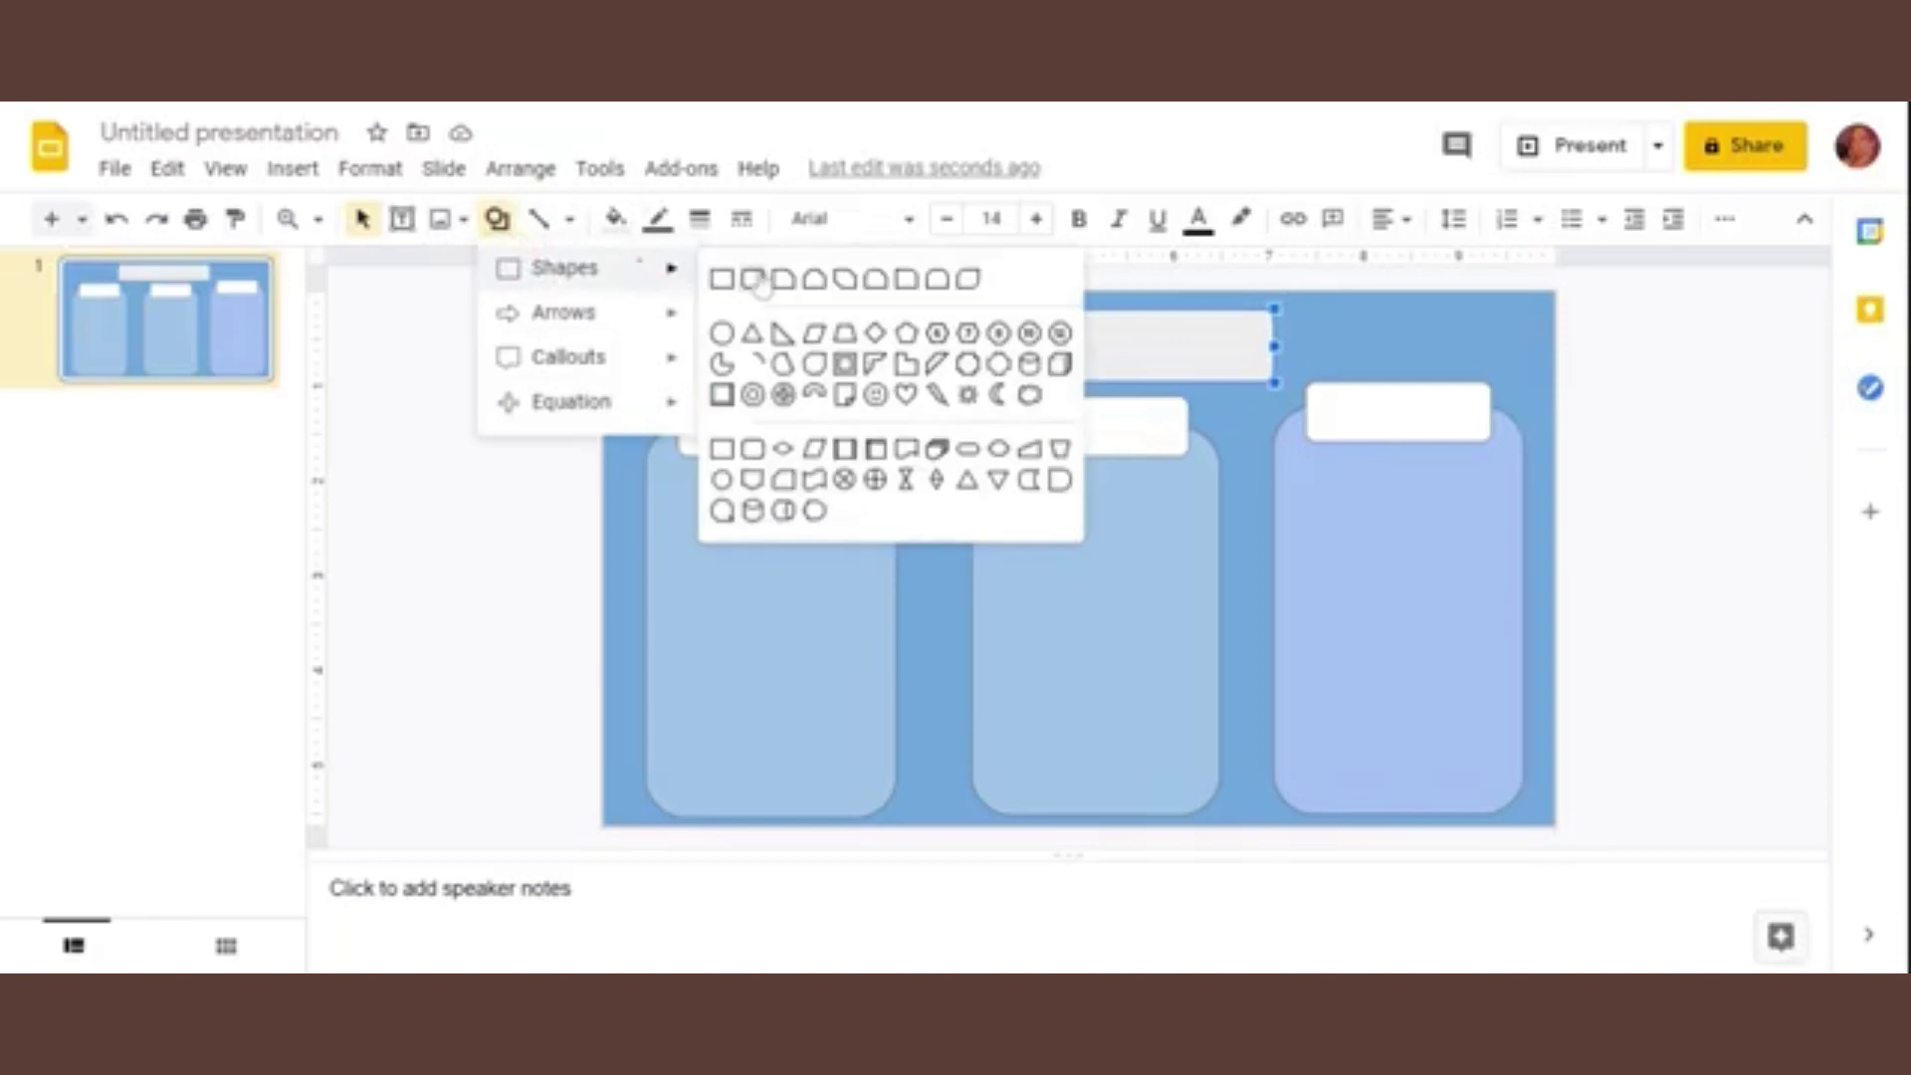
{"action": "left_click", "coordinate": [753, 276]}
{"action": "left_click_drag", "start_coordinate": [936, 332], "coordinate": [1202, 367]}
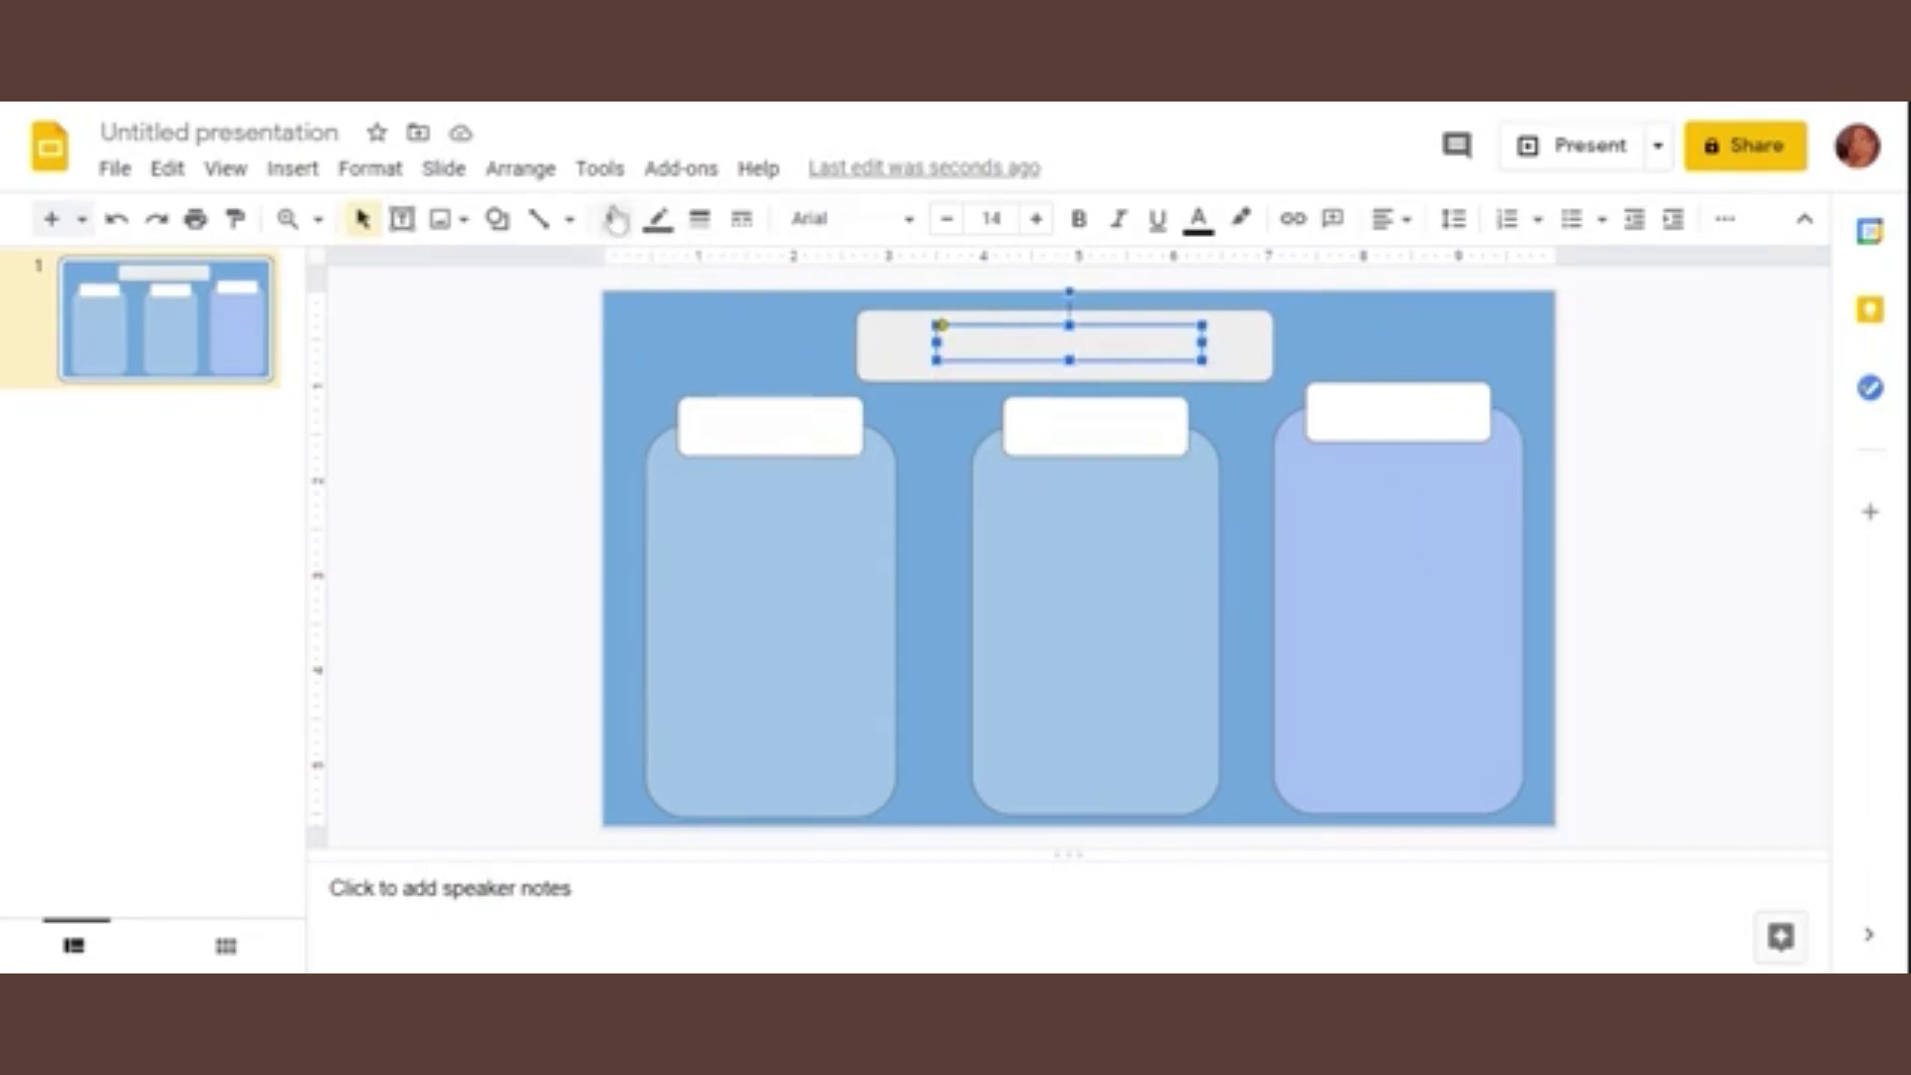
{"action": "left_click", "coordinate": [614, 218]}
{"action": "left_click", "coordinate": [793, 364]}
{"action": "left_click", "coordinate": [531, 421]}
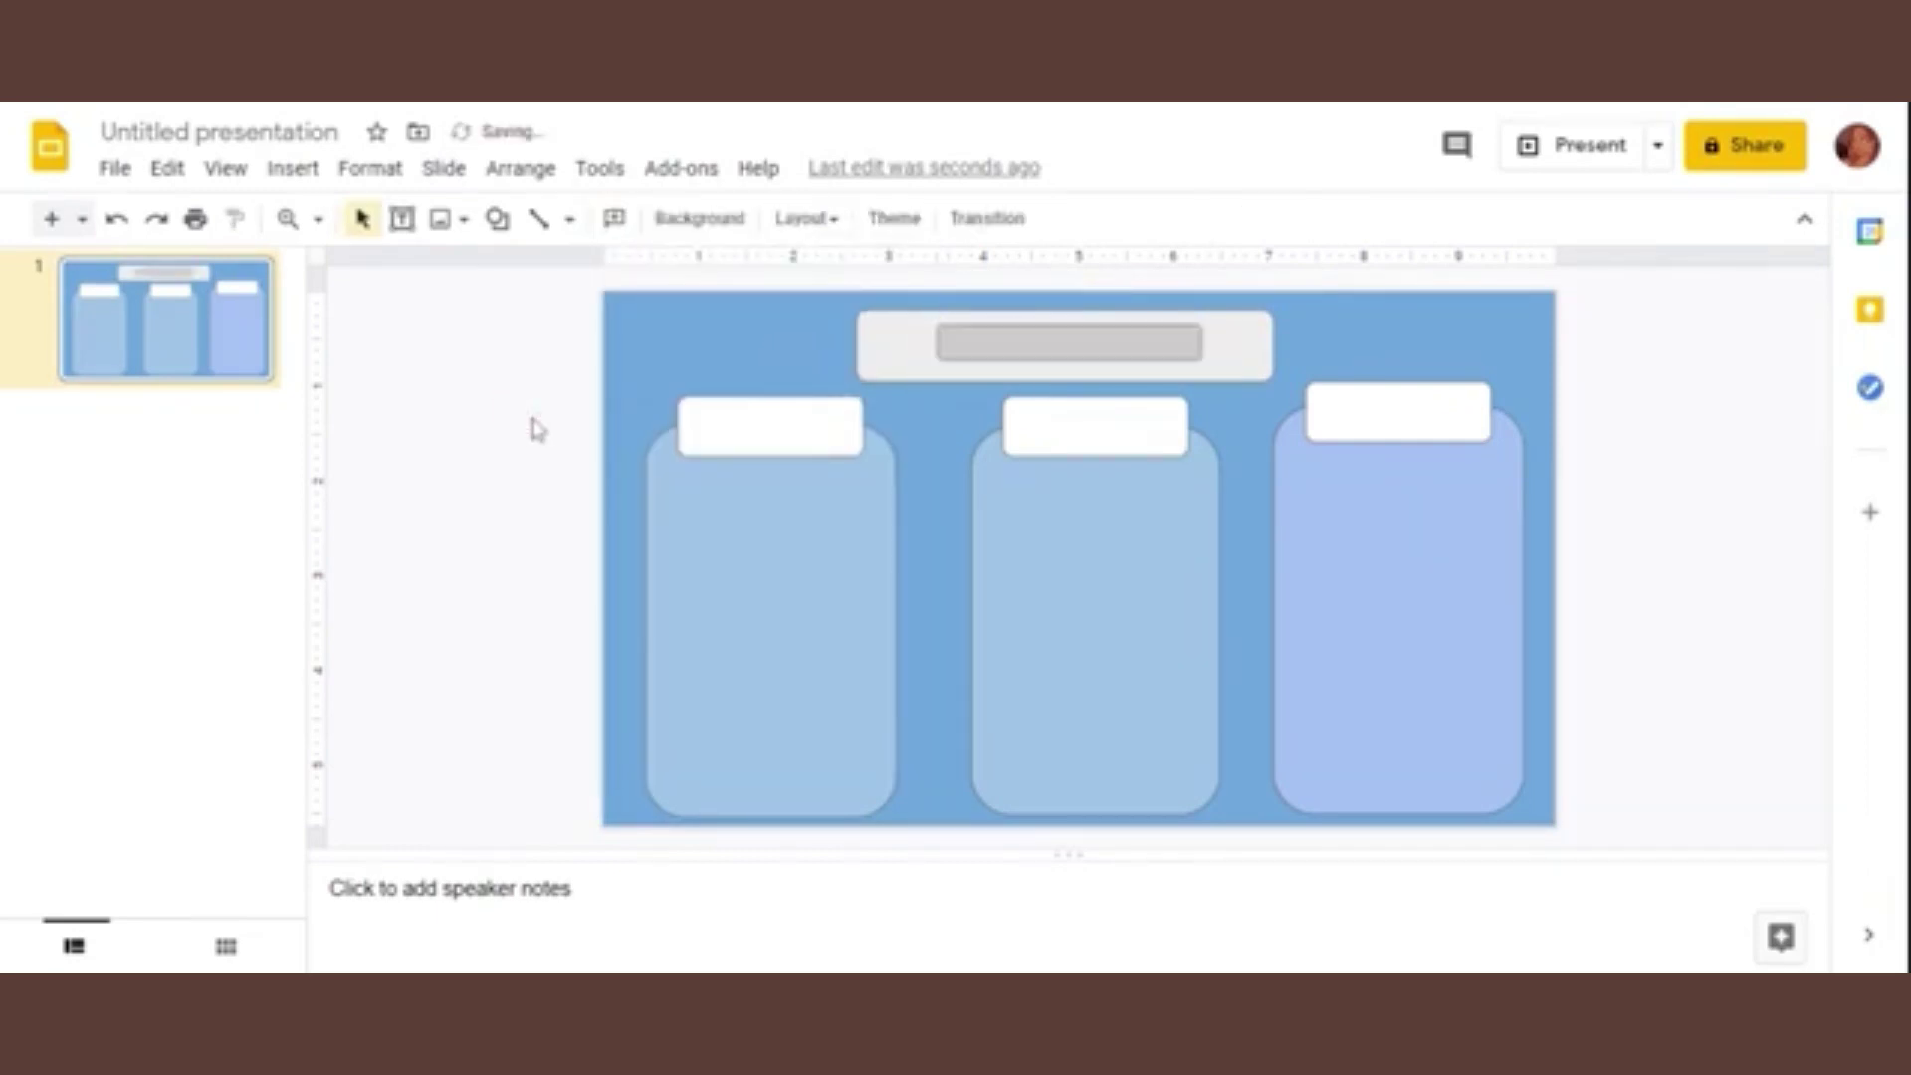
{"action": "left_click", "coordinate": [402, 218]}
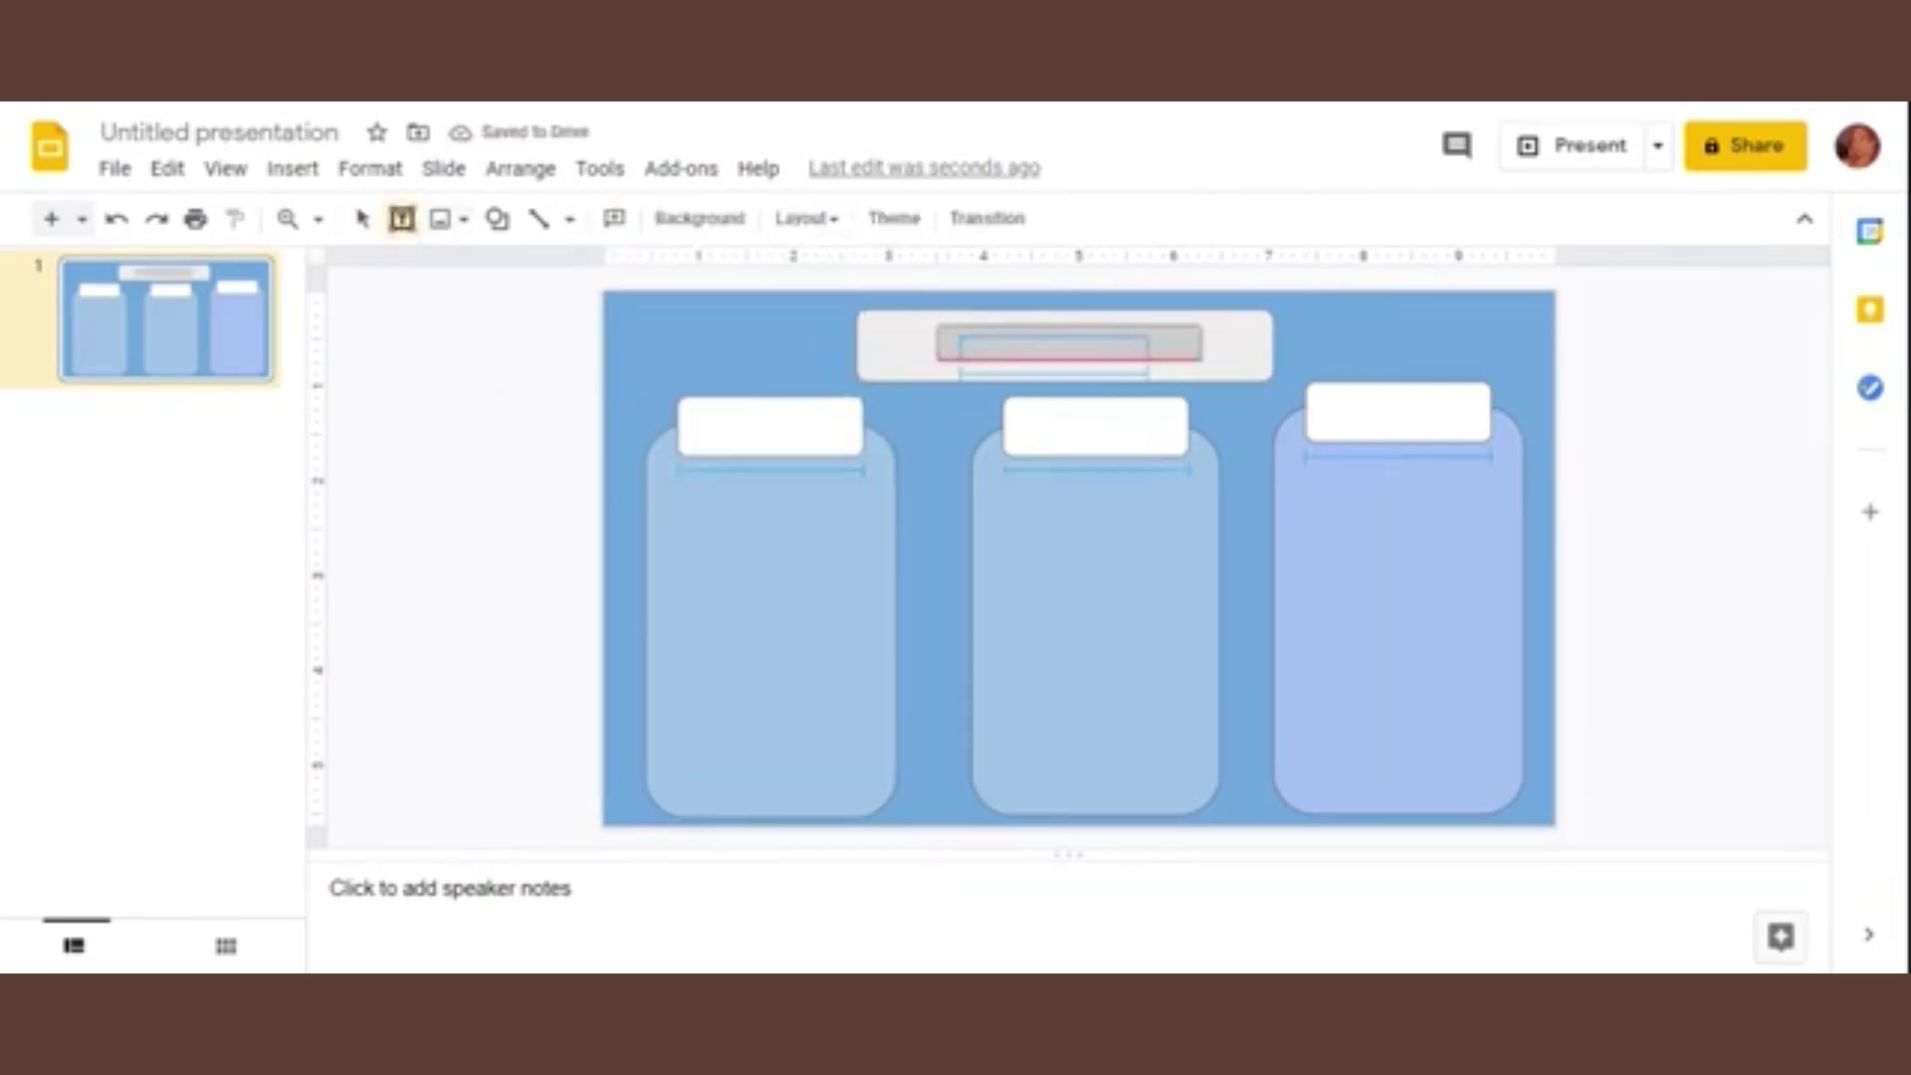
Step: Paste the TITLE lettering image and move and shrink it onto the banner
{"action": "left_click_drag", "start_coordinate": [961, 338], "coordinate": [1148, 360]}
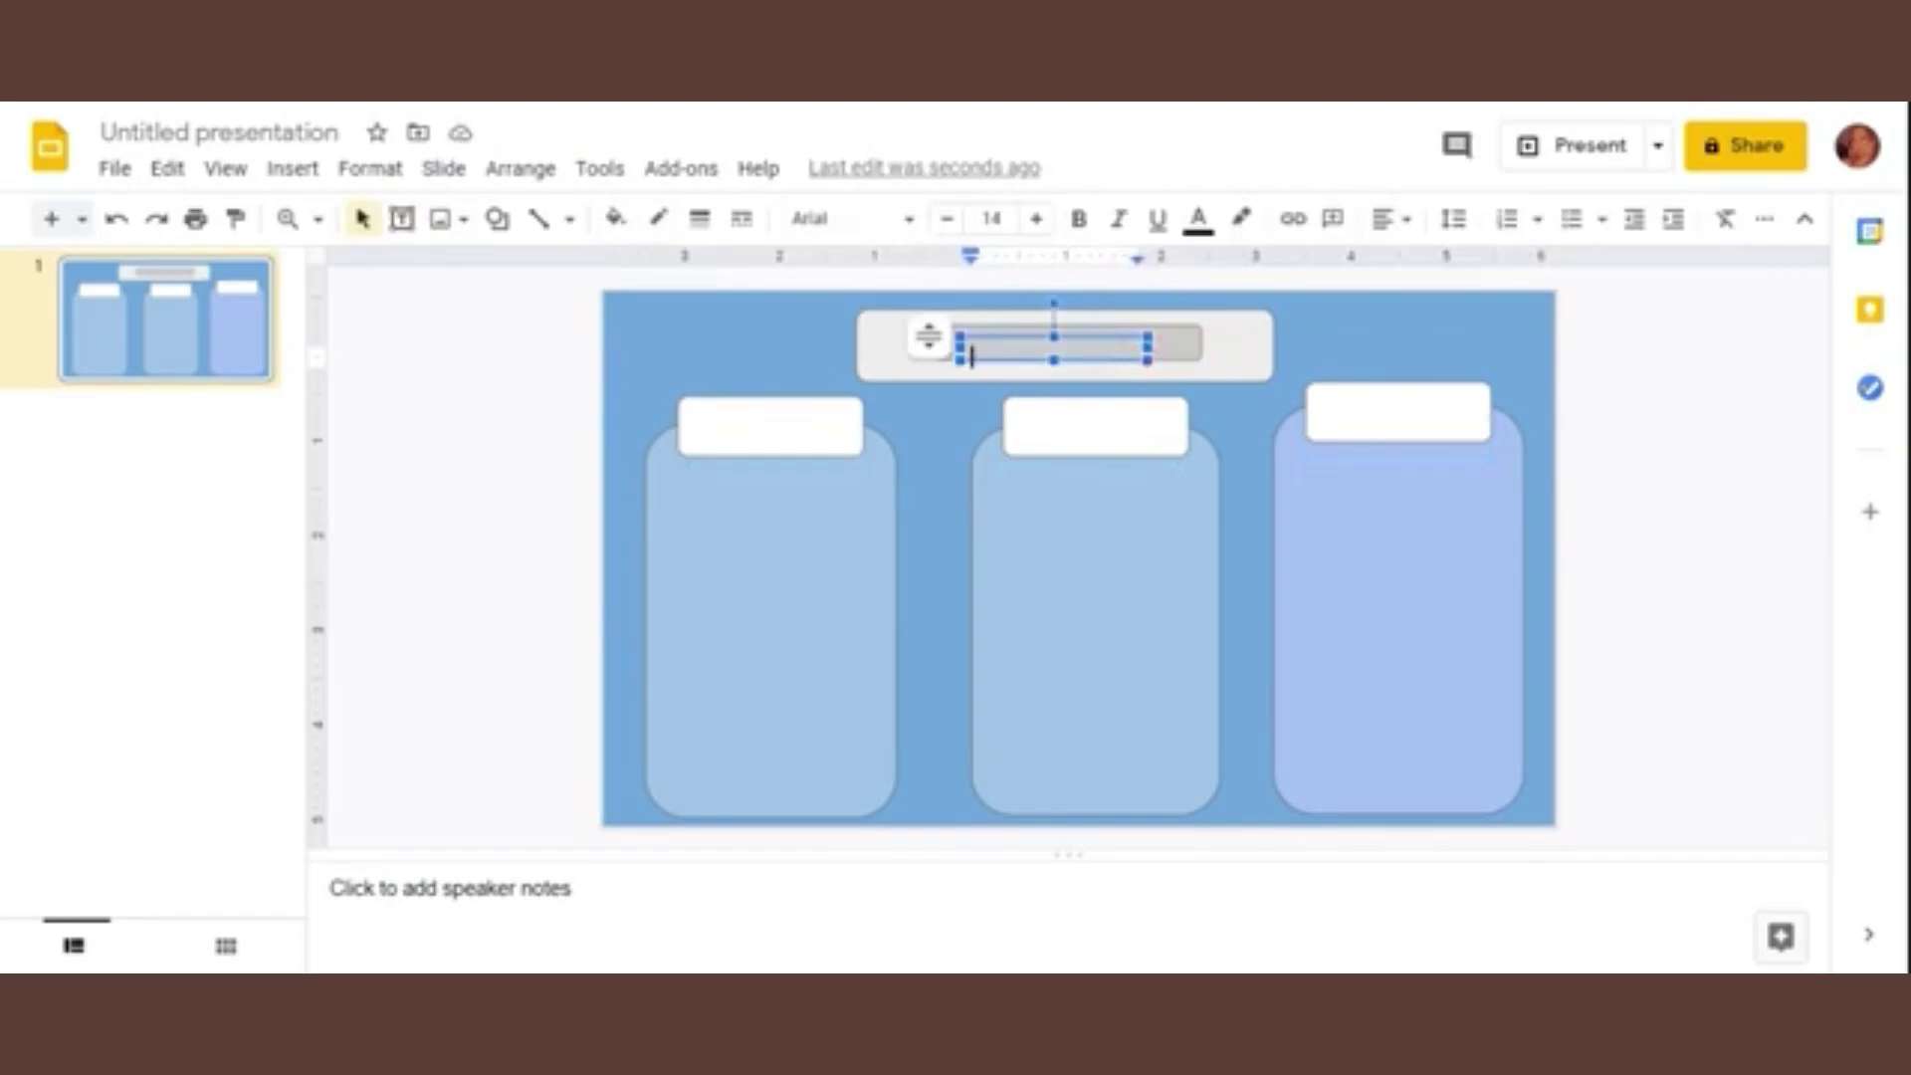
{"action": "key", "text": "ctrl+v"}
{"action": "left_click", "coordinate": [1021, 329]}
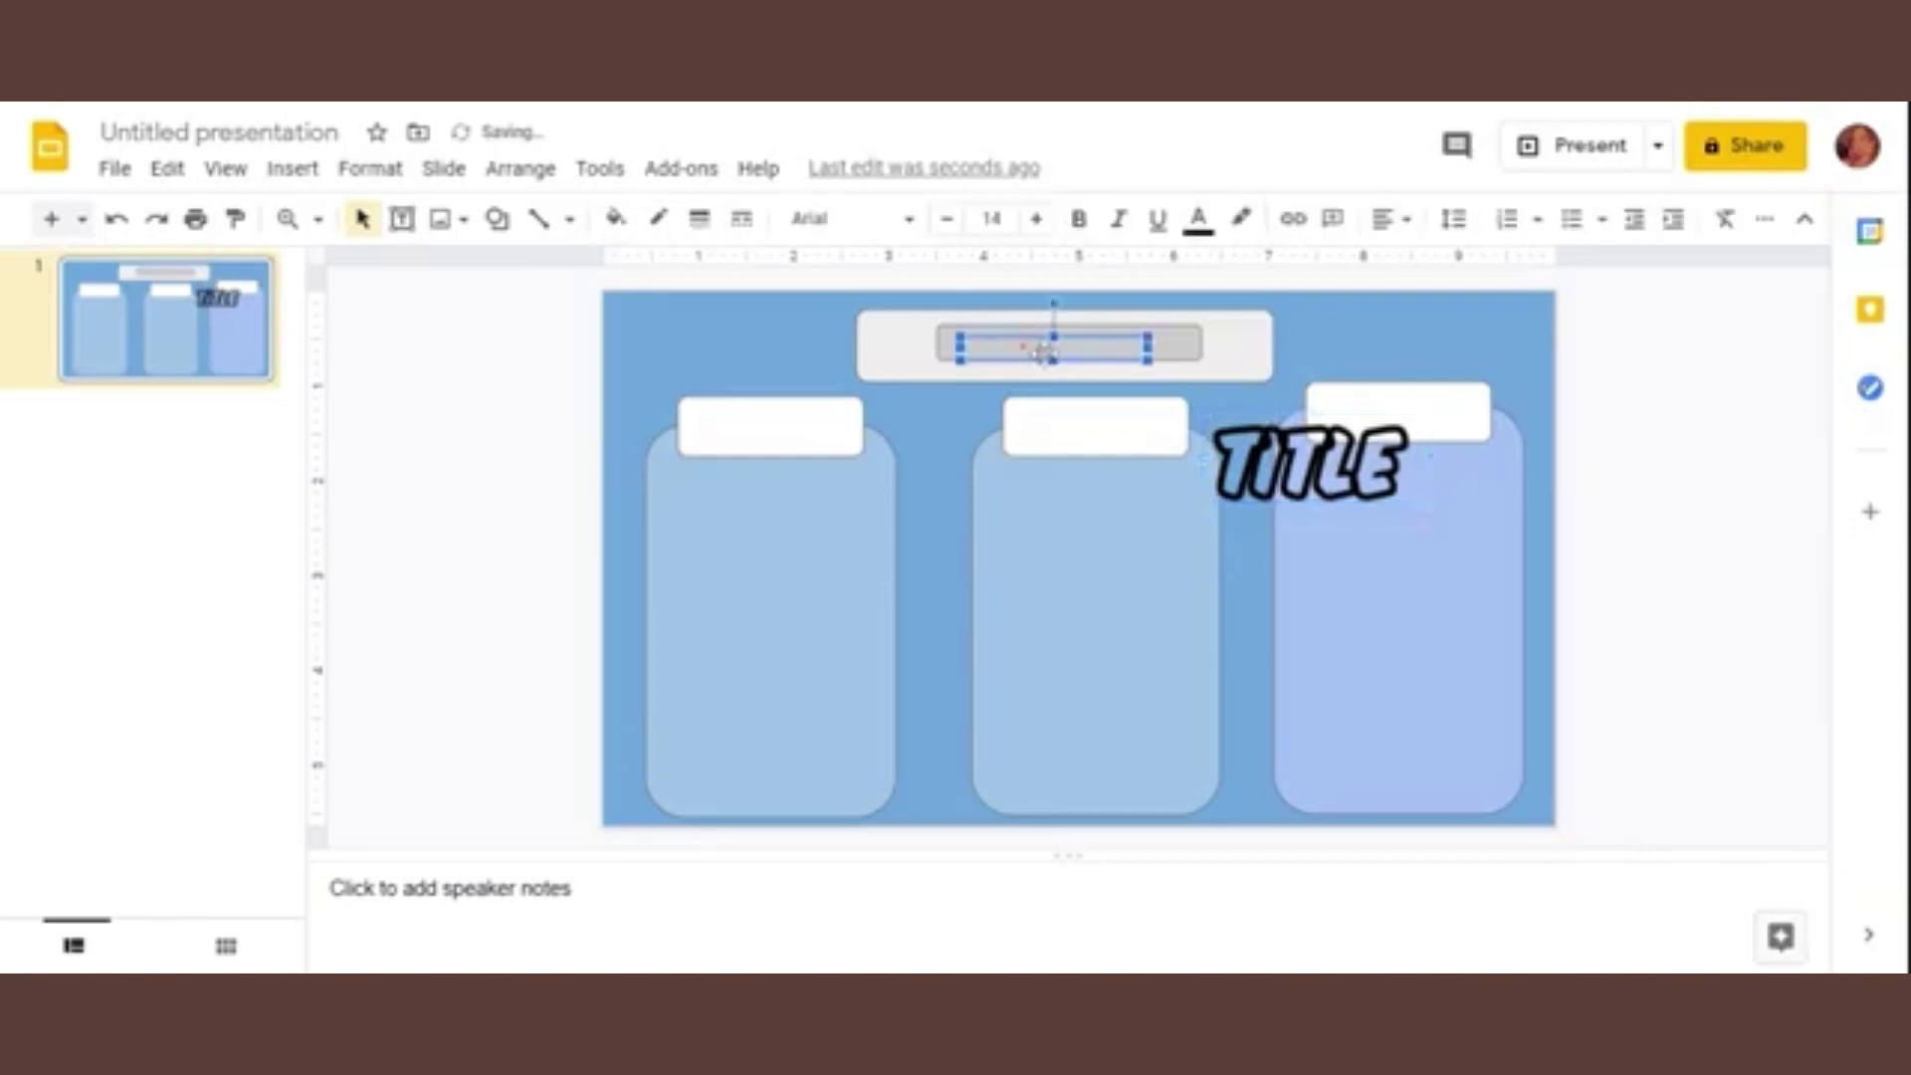
{"action": "left_click", "coordinate": [1299, 453]}
{"action": "left_click_drag", "start_coordinate": [1282, 453], "coordinate": [1048, 353]}
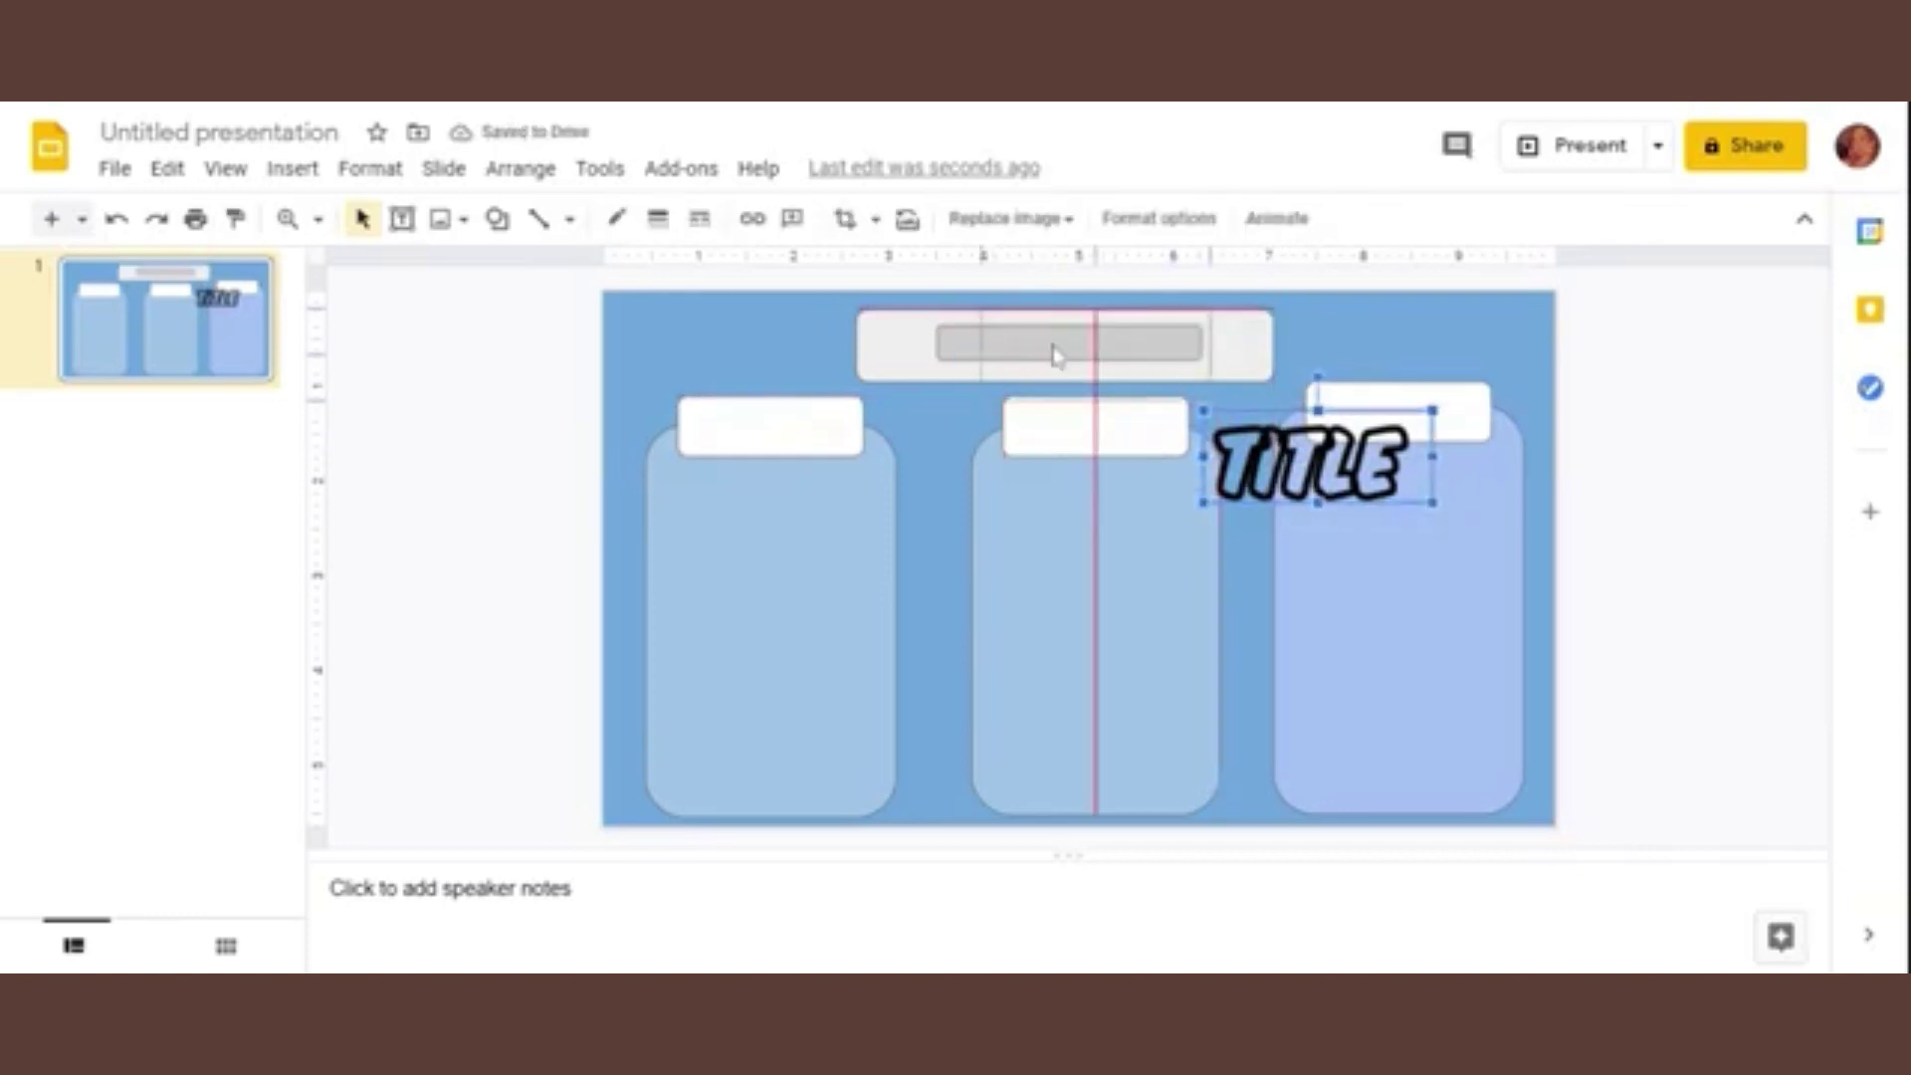
{"action": "left_click_drag", "start_coordinate": [1199, 402], "coordinate": [1122, 369]}
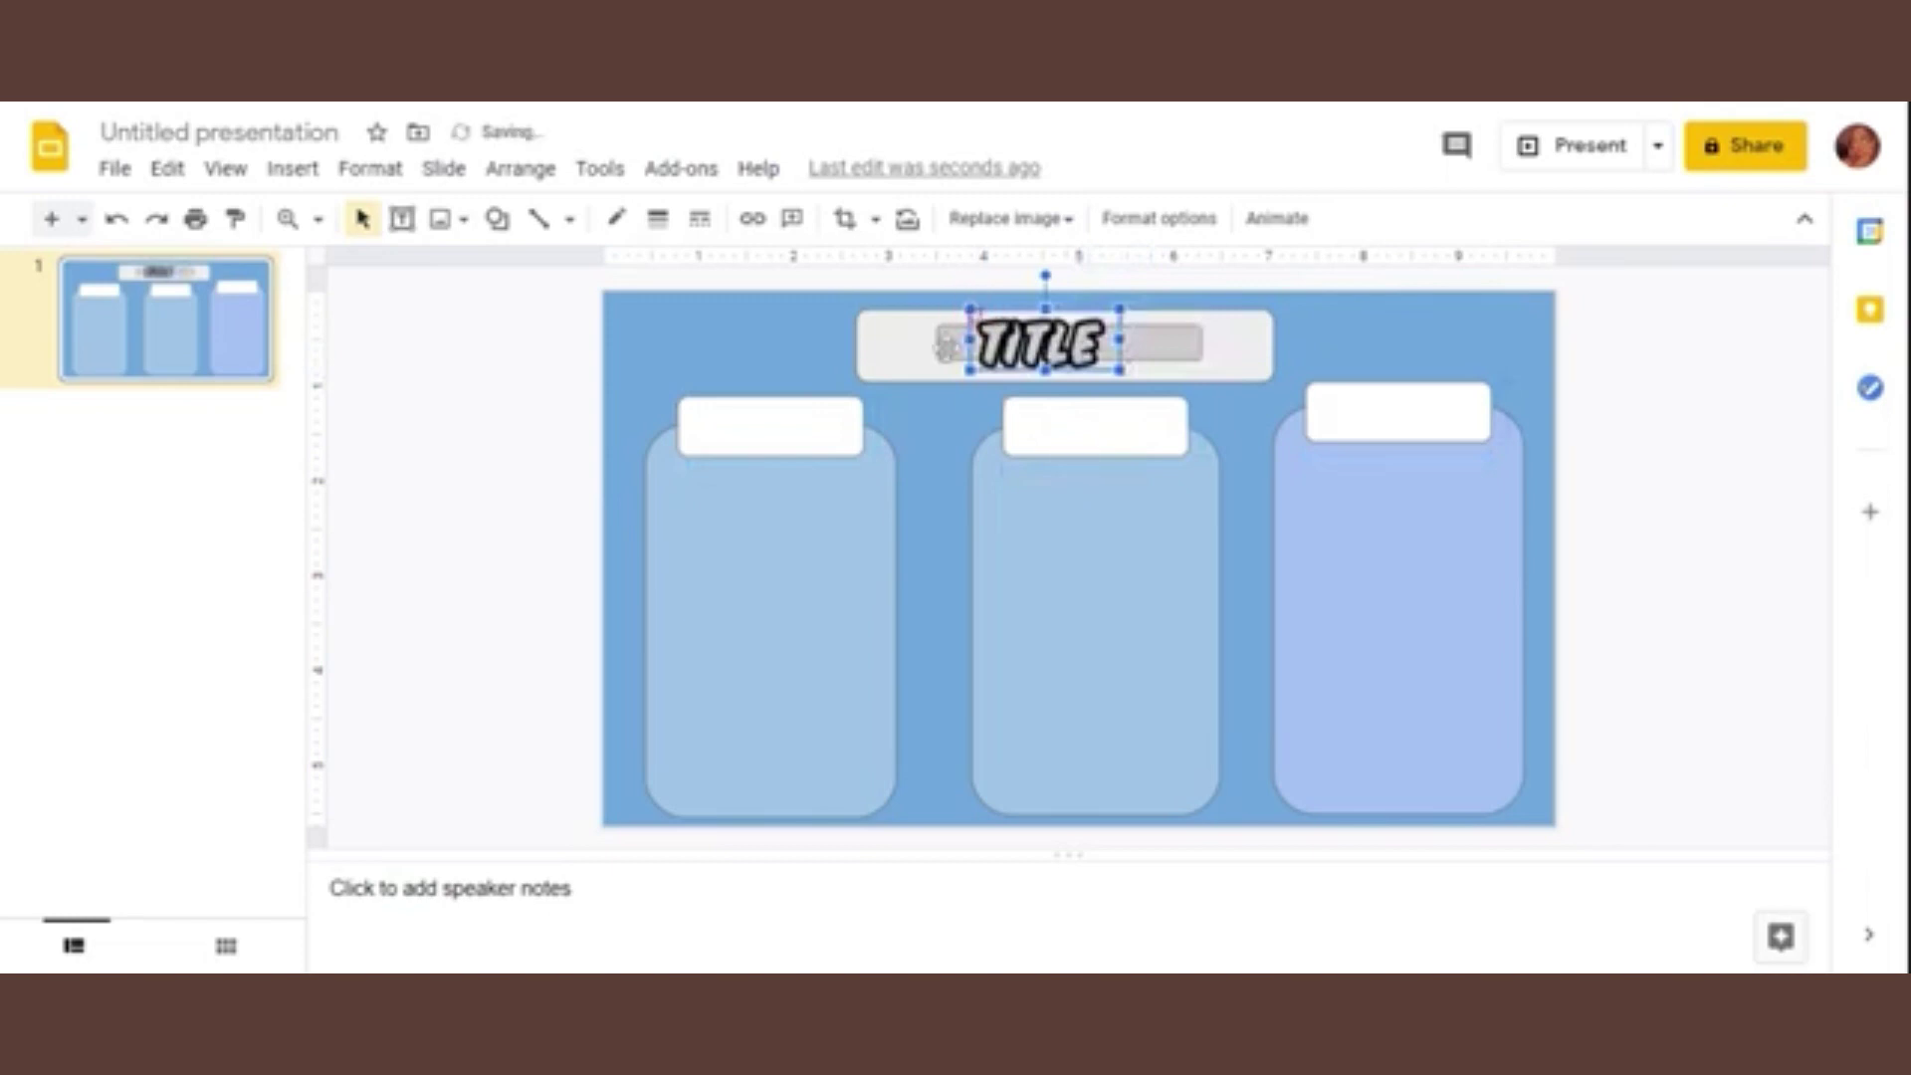
Step: Centre the TITLE lettering and delete the grey inner box
{"action": "left_click", "coordinate": [946, 358]}
{"action": "left_click_drag", "start_coordinate": [946, 360], "coordinate": [597, 408]}
{"action": "left_click_drag", "start_coordinate": [1005, 355], "coordinate": [1035, 361]}
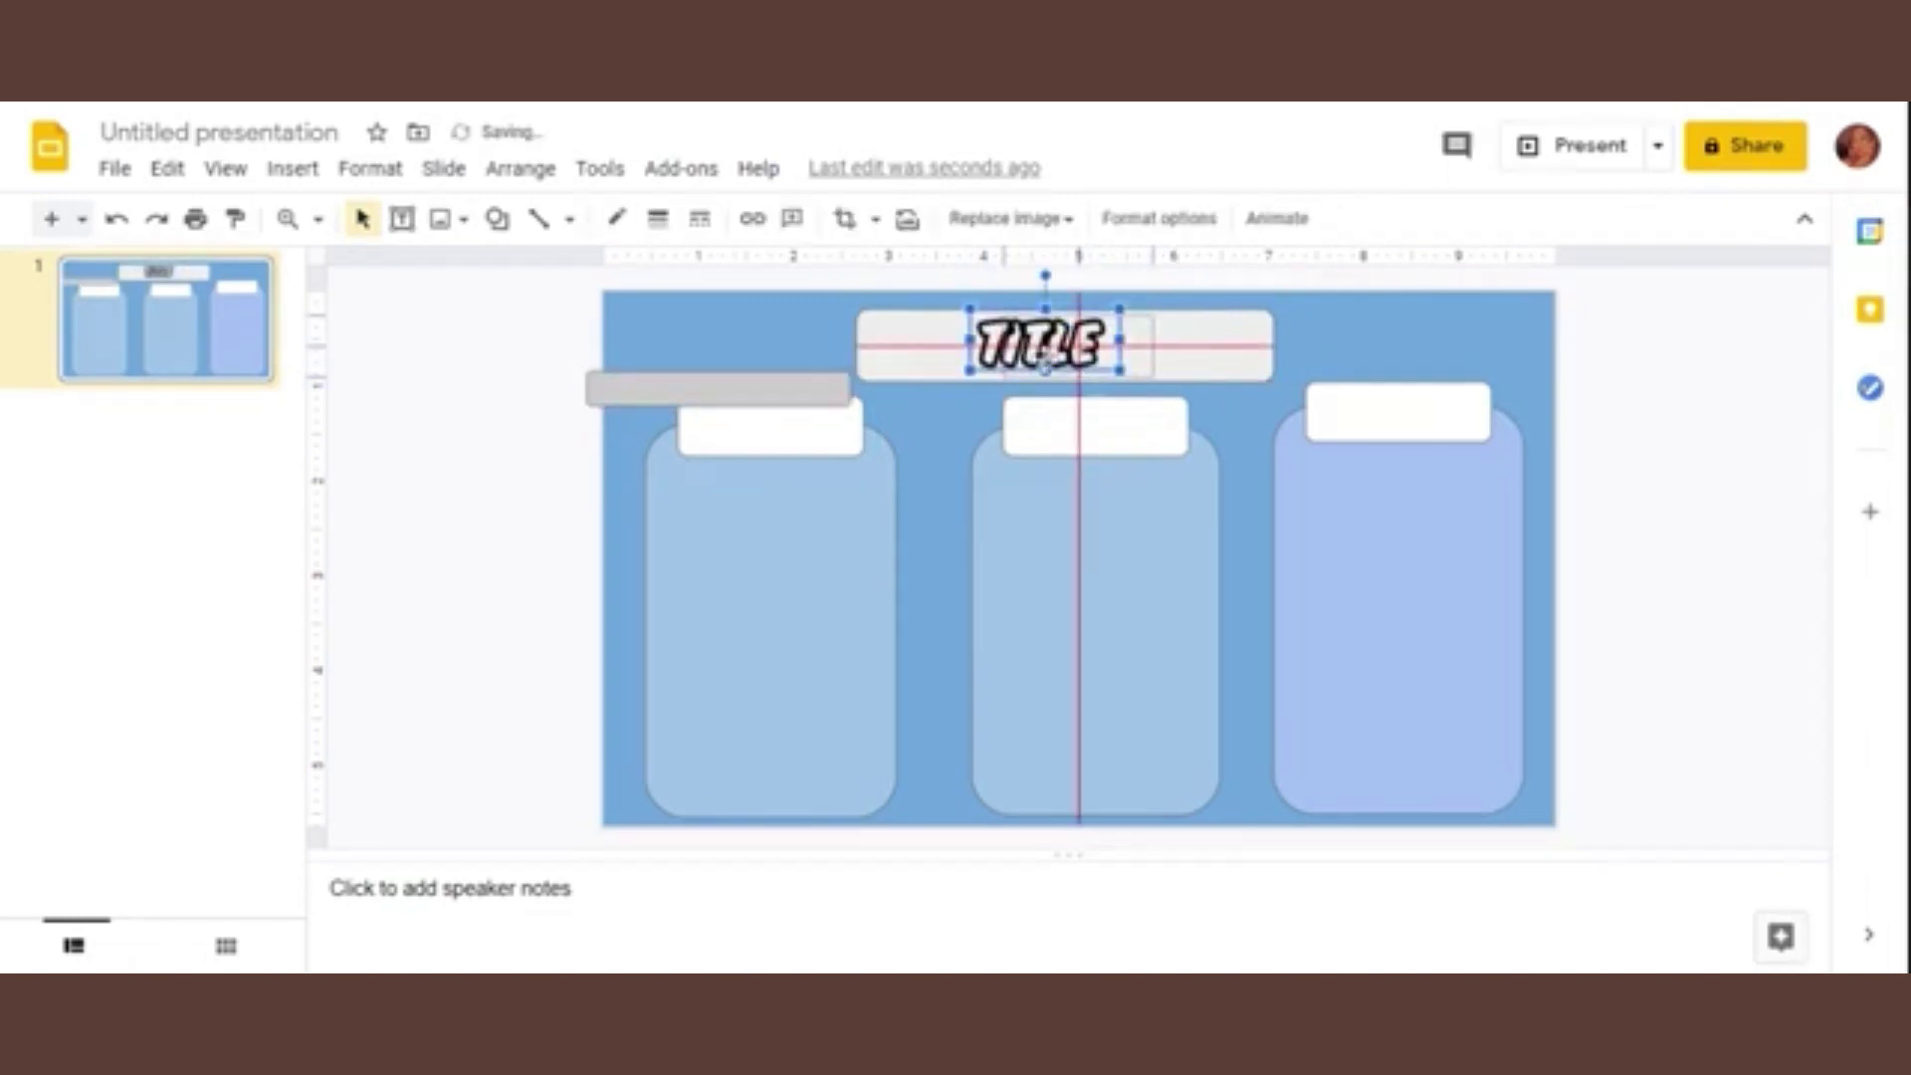
{"action": "left_click", "coordinate": [617, 218]}
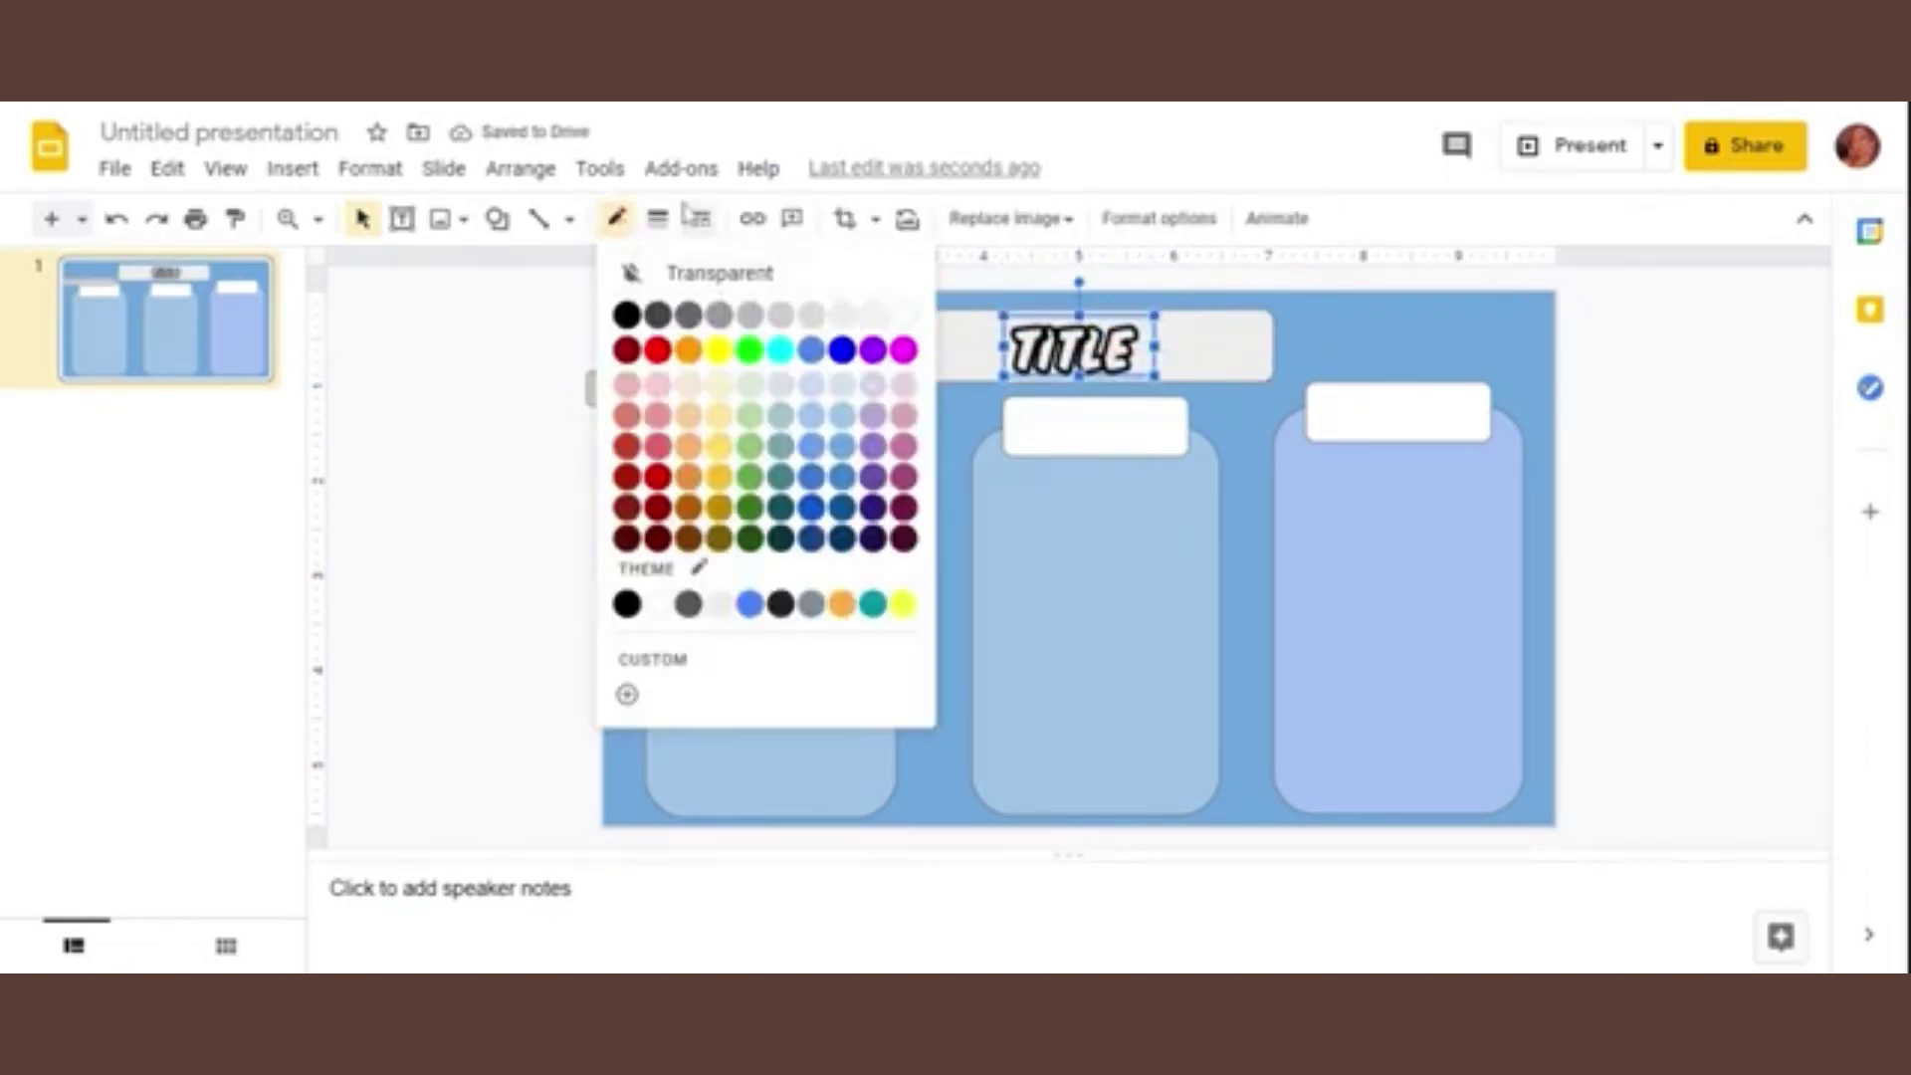
{"action": "left_click", "coordinate": [492, 363]}
{"action": "left_click_drag", "start_coordinate": [702, 393], "coordinate": [587, 365]}
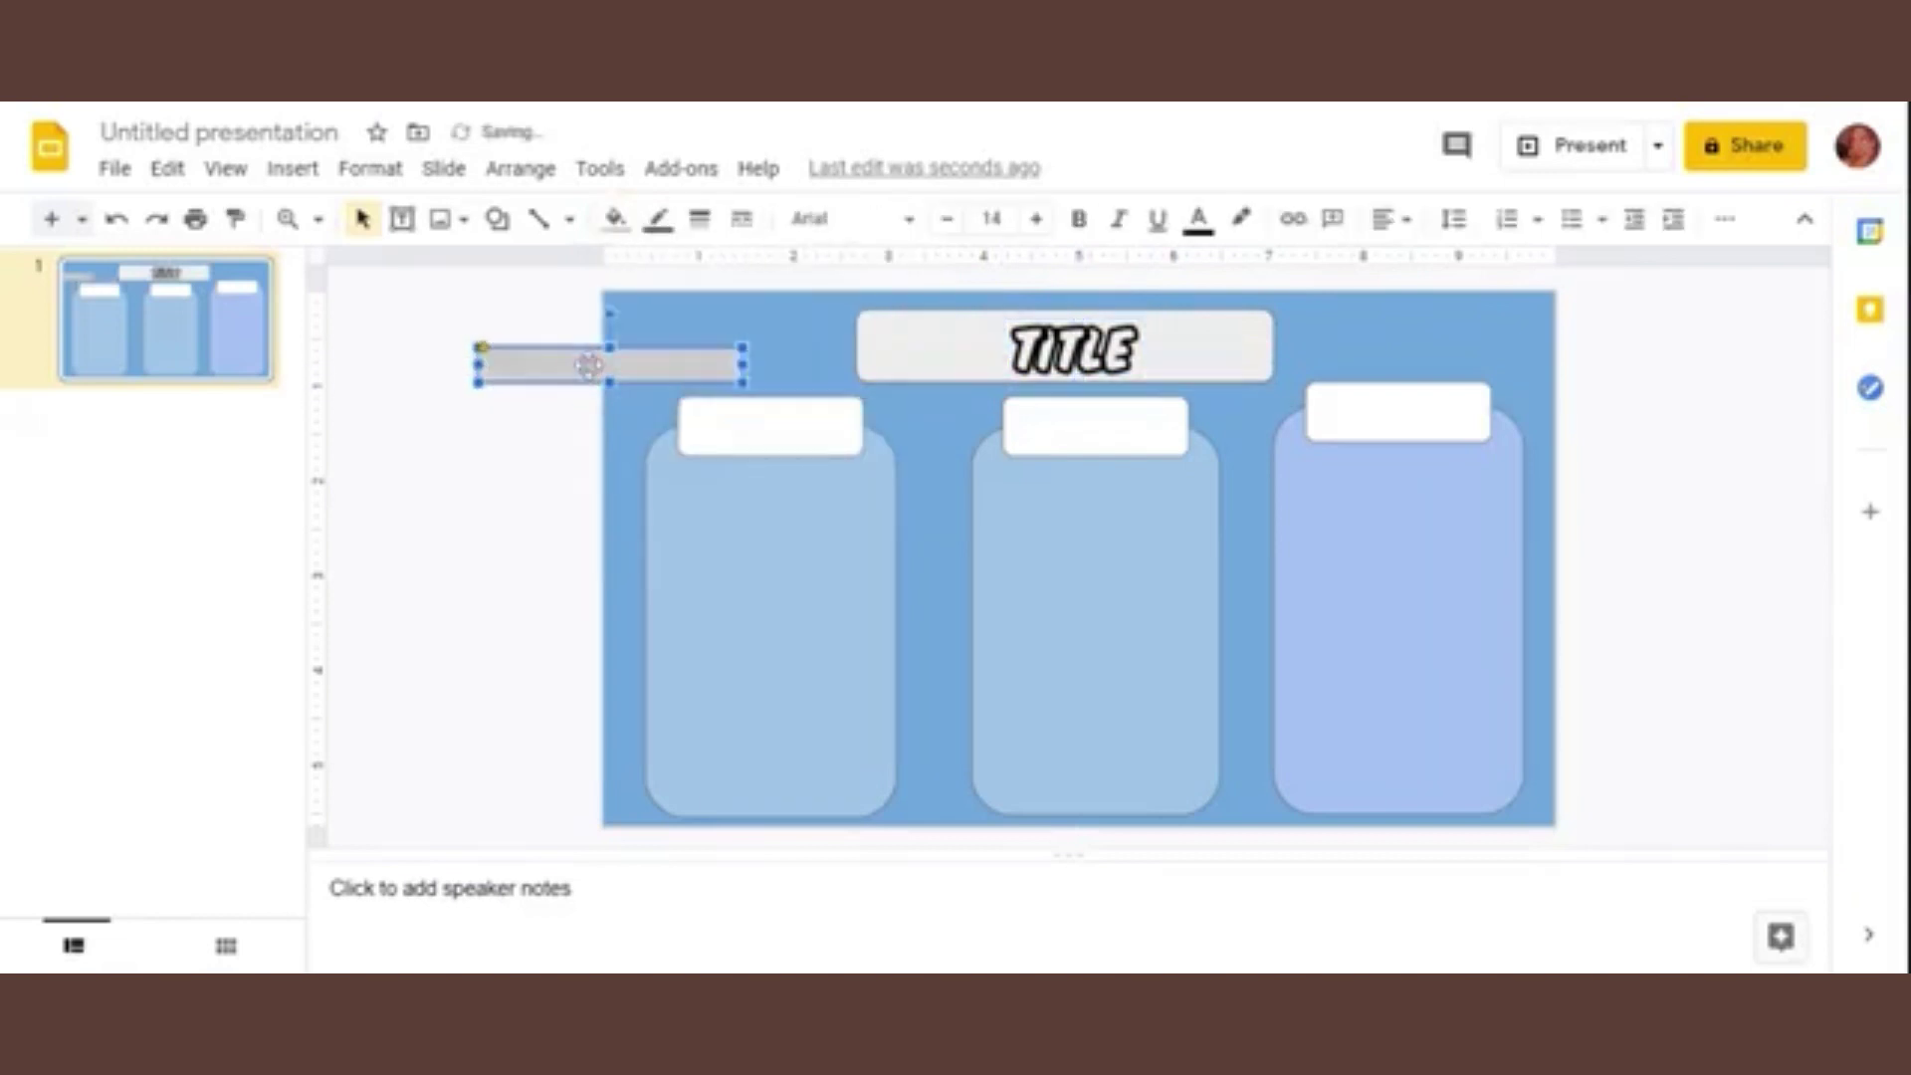
{"action": "key", "text": "Delete"}
Step: Narrow the title banner from both sides to fit the lettering
{"action": "left_click", "coordinate": [1219, 347]}
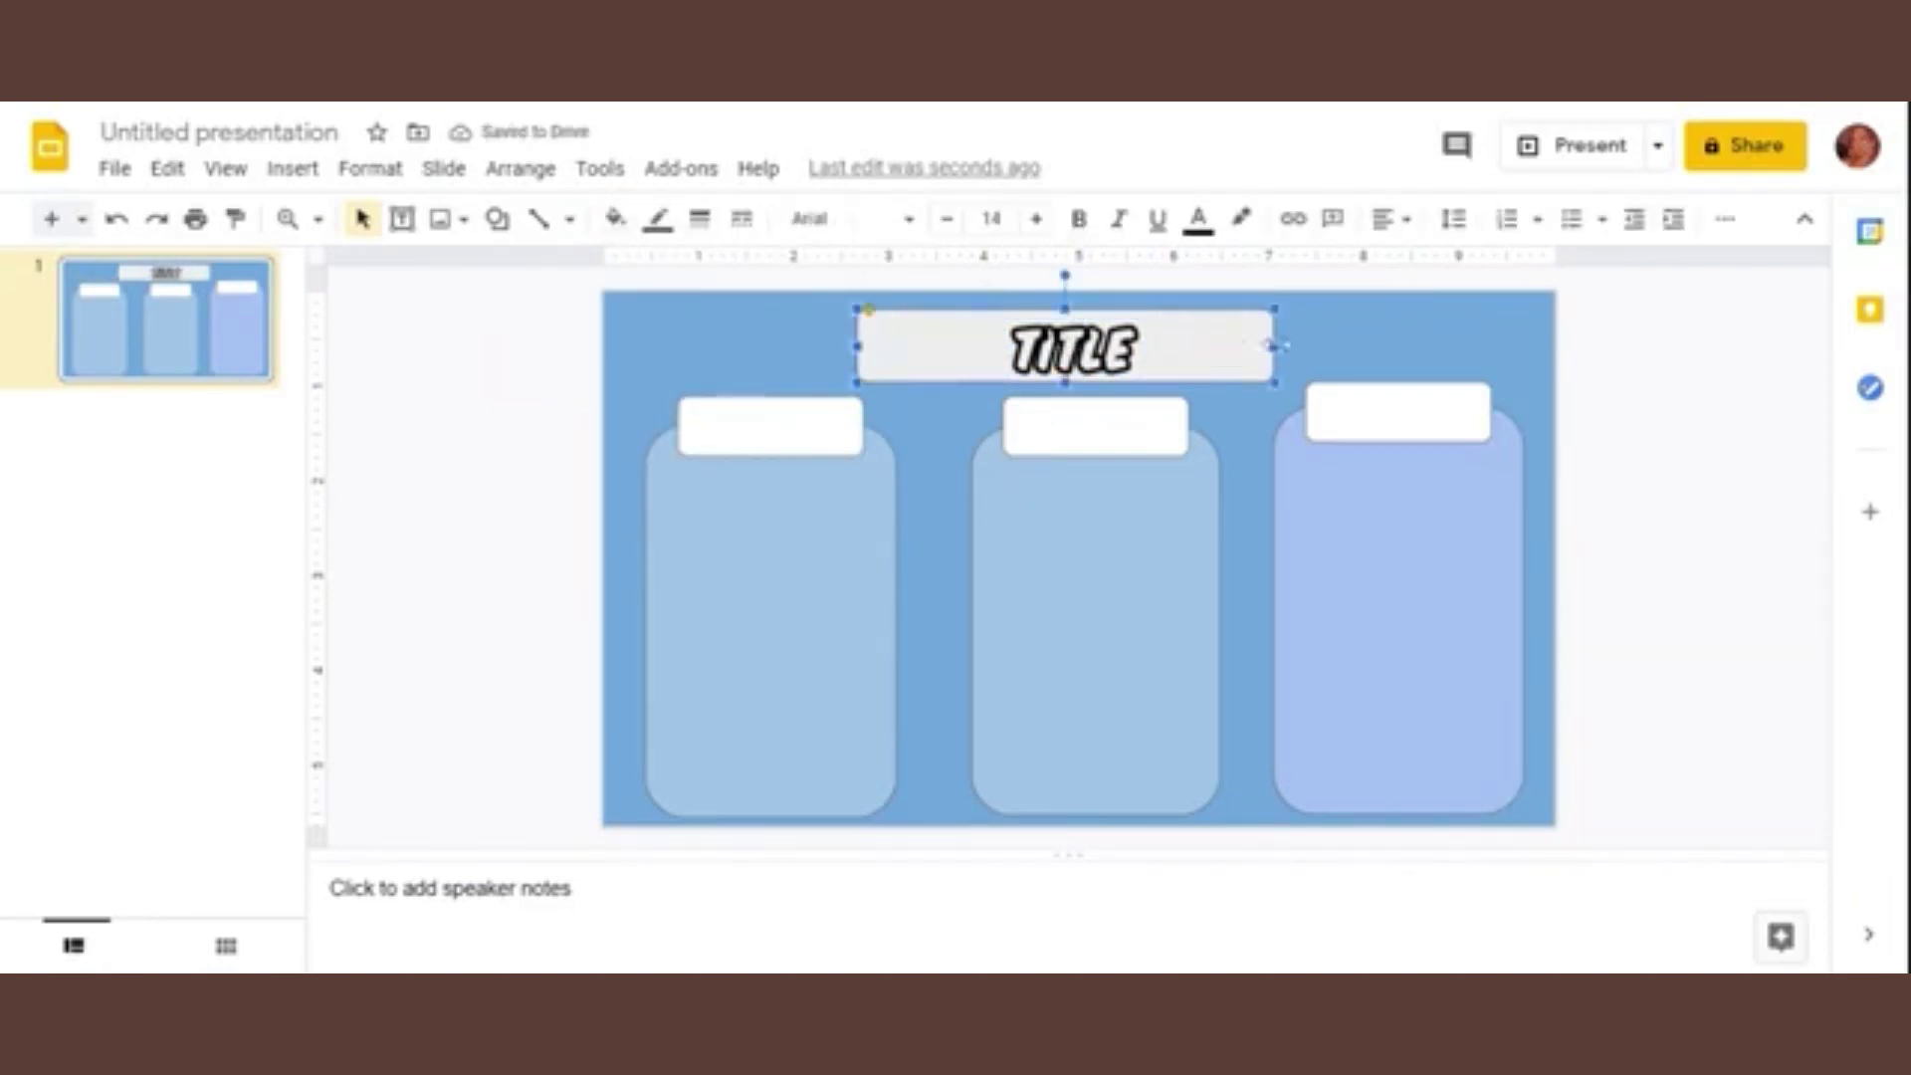
{"action": "left_click_drag", "start_coordinate": [1272, 345], "coordinate": [1245, 345]}
{"action": "left_click_drag", "start_coordinate": [858, 348], "coordinate": [928, 347]}
{"action": "left_click", "coordinate": [476, 456]}
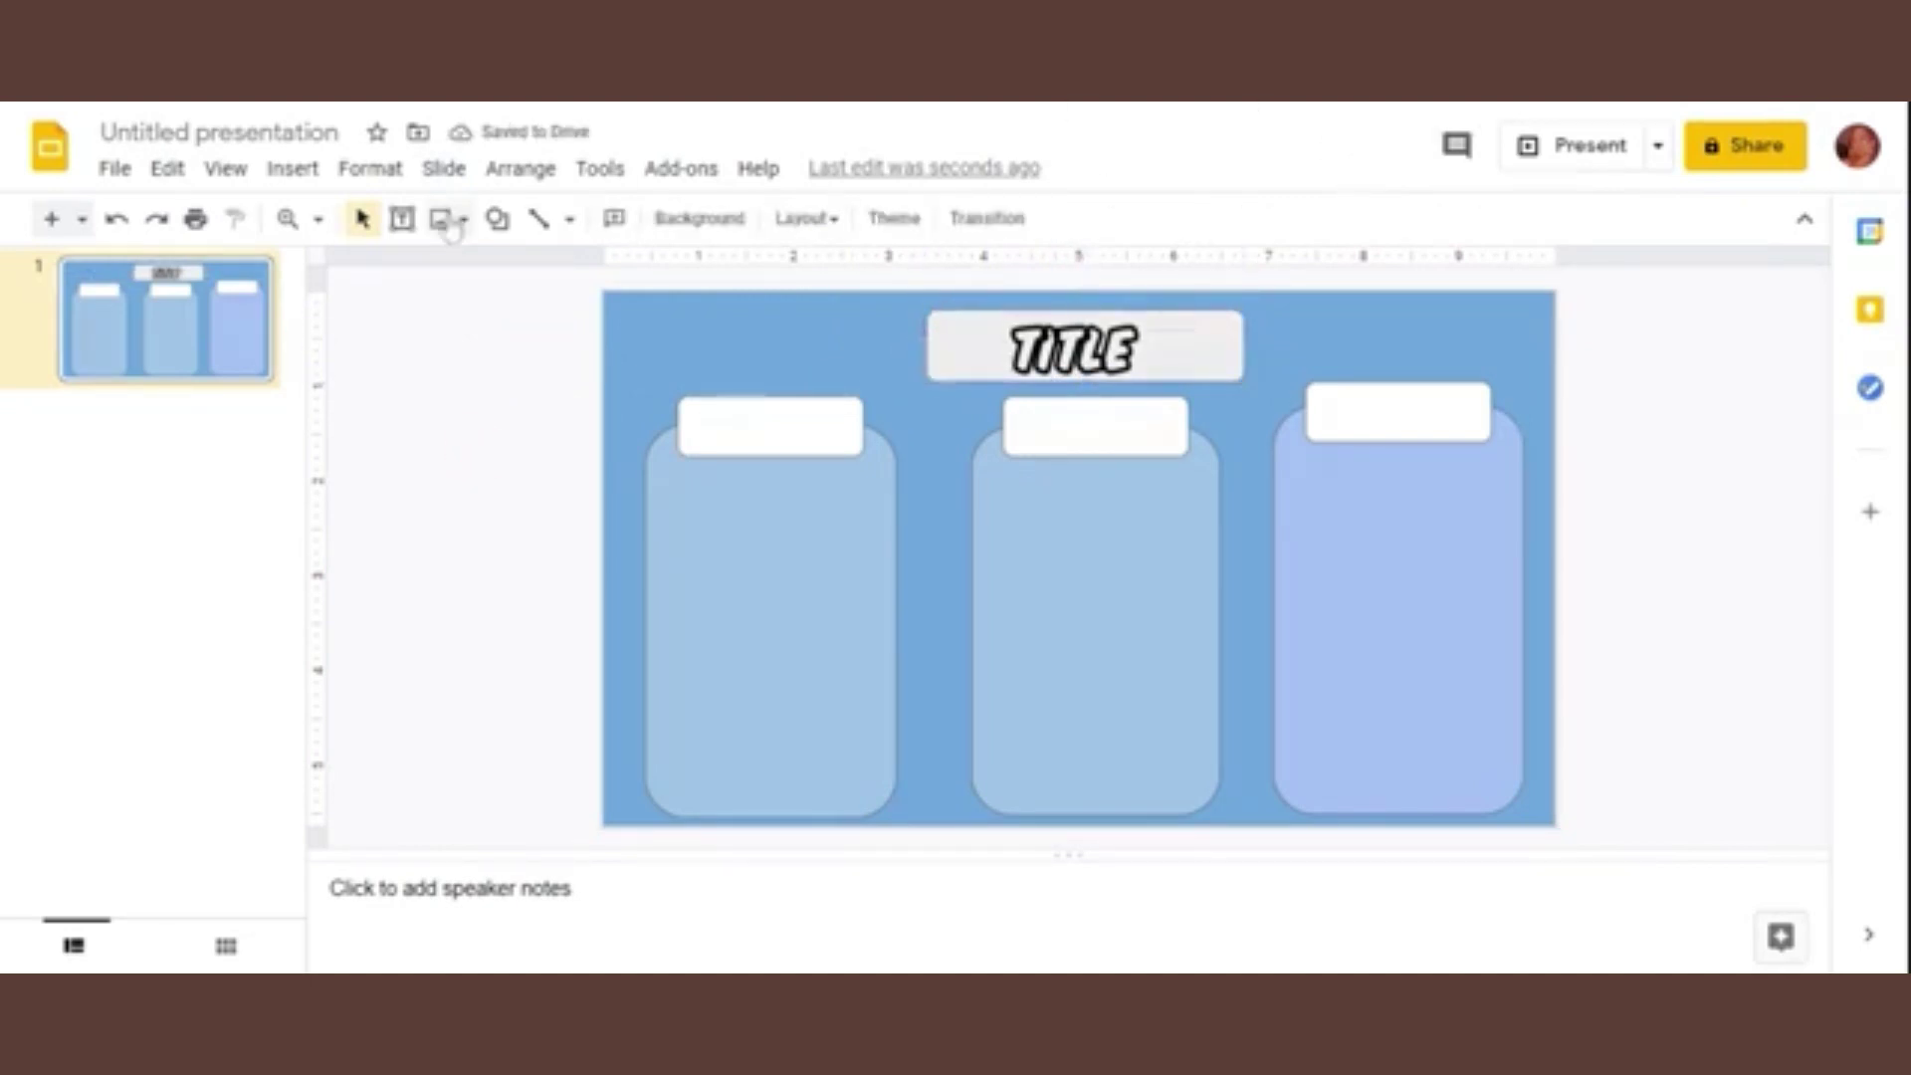
Step: Add a 'text' label in the left jar and paste copies into the middle and right jars
{"action": "left_click", "coordinate": [391, 219]}
{"action": "left_click_drag", "start_coordinate": [685, 487], "coordinate": [830, 662]}
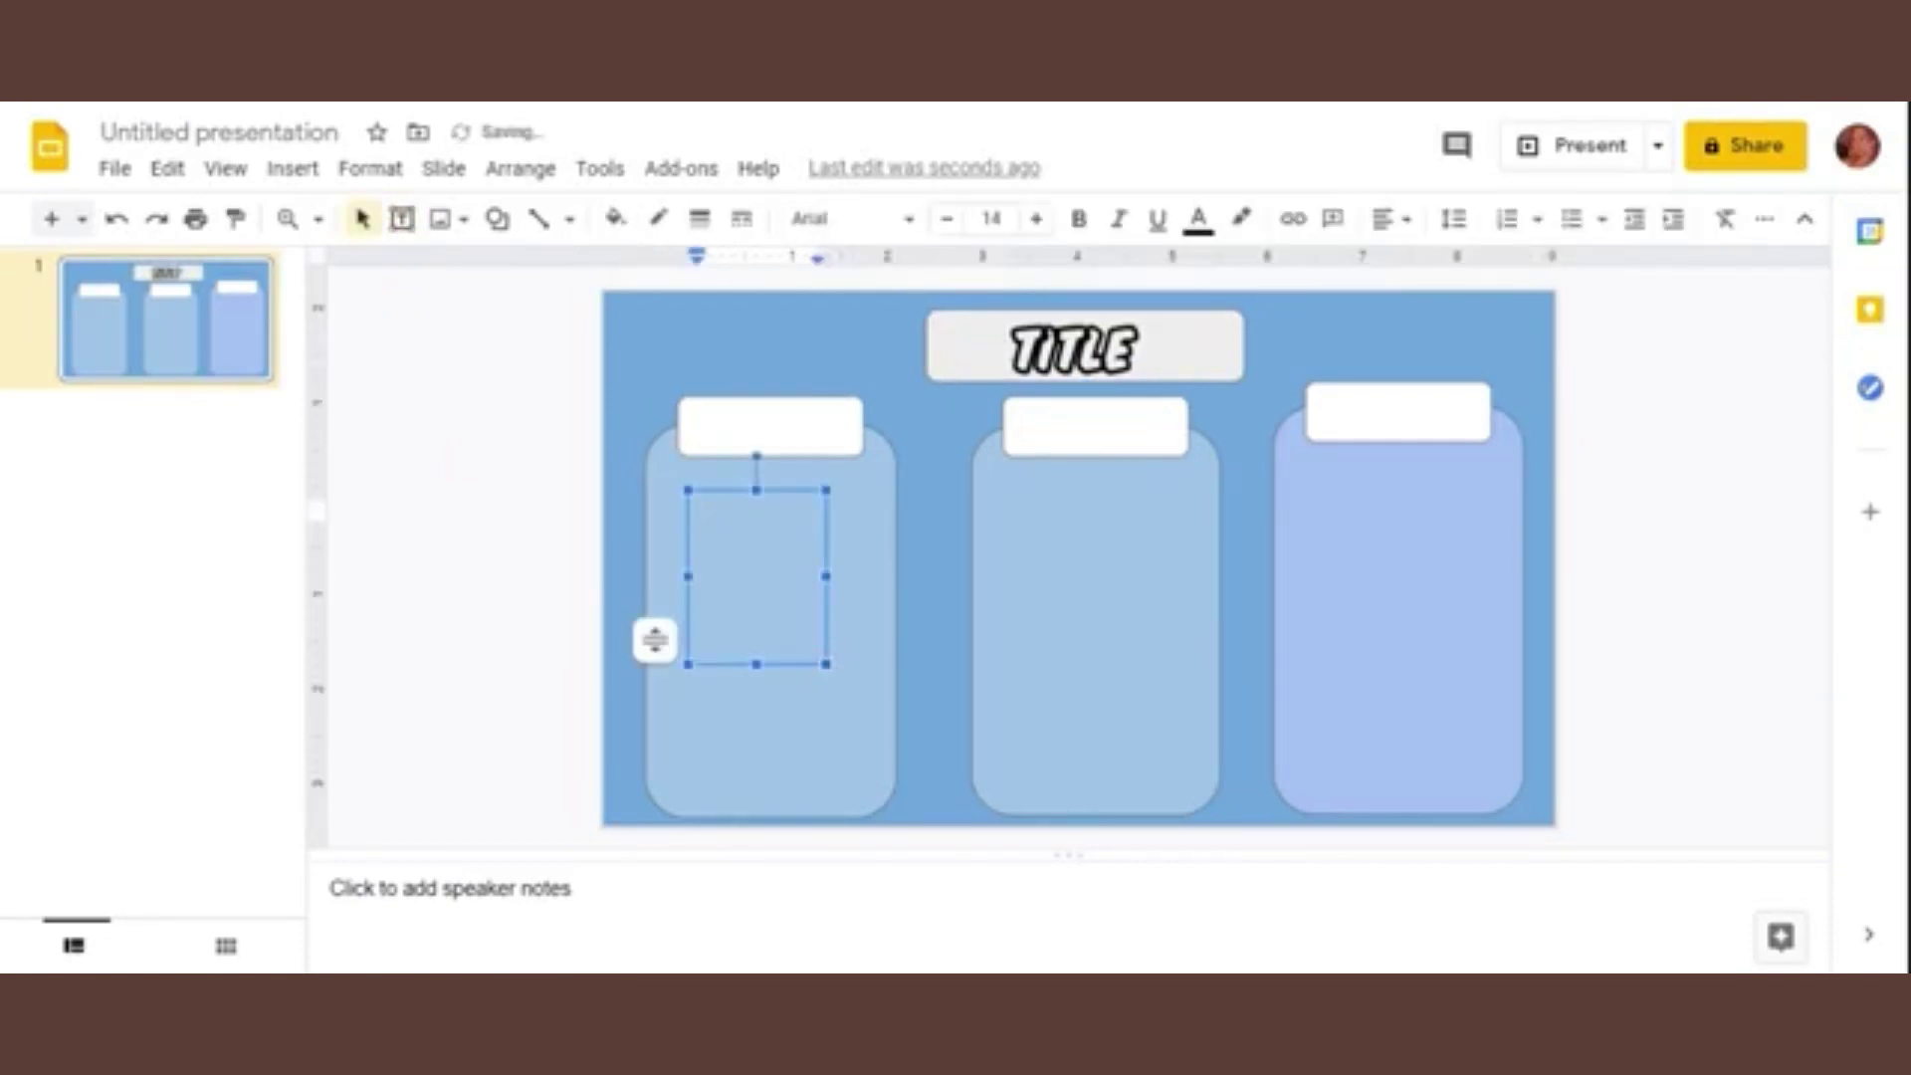
{"action": "type", "text": "text"}
{"action": "left_click", "coordinate": [724, 489]}
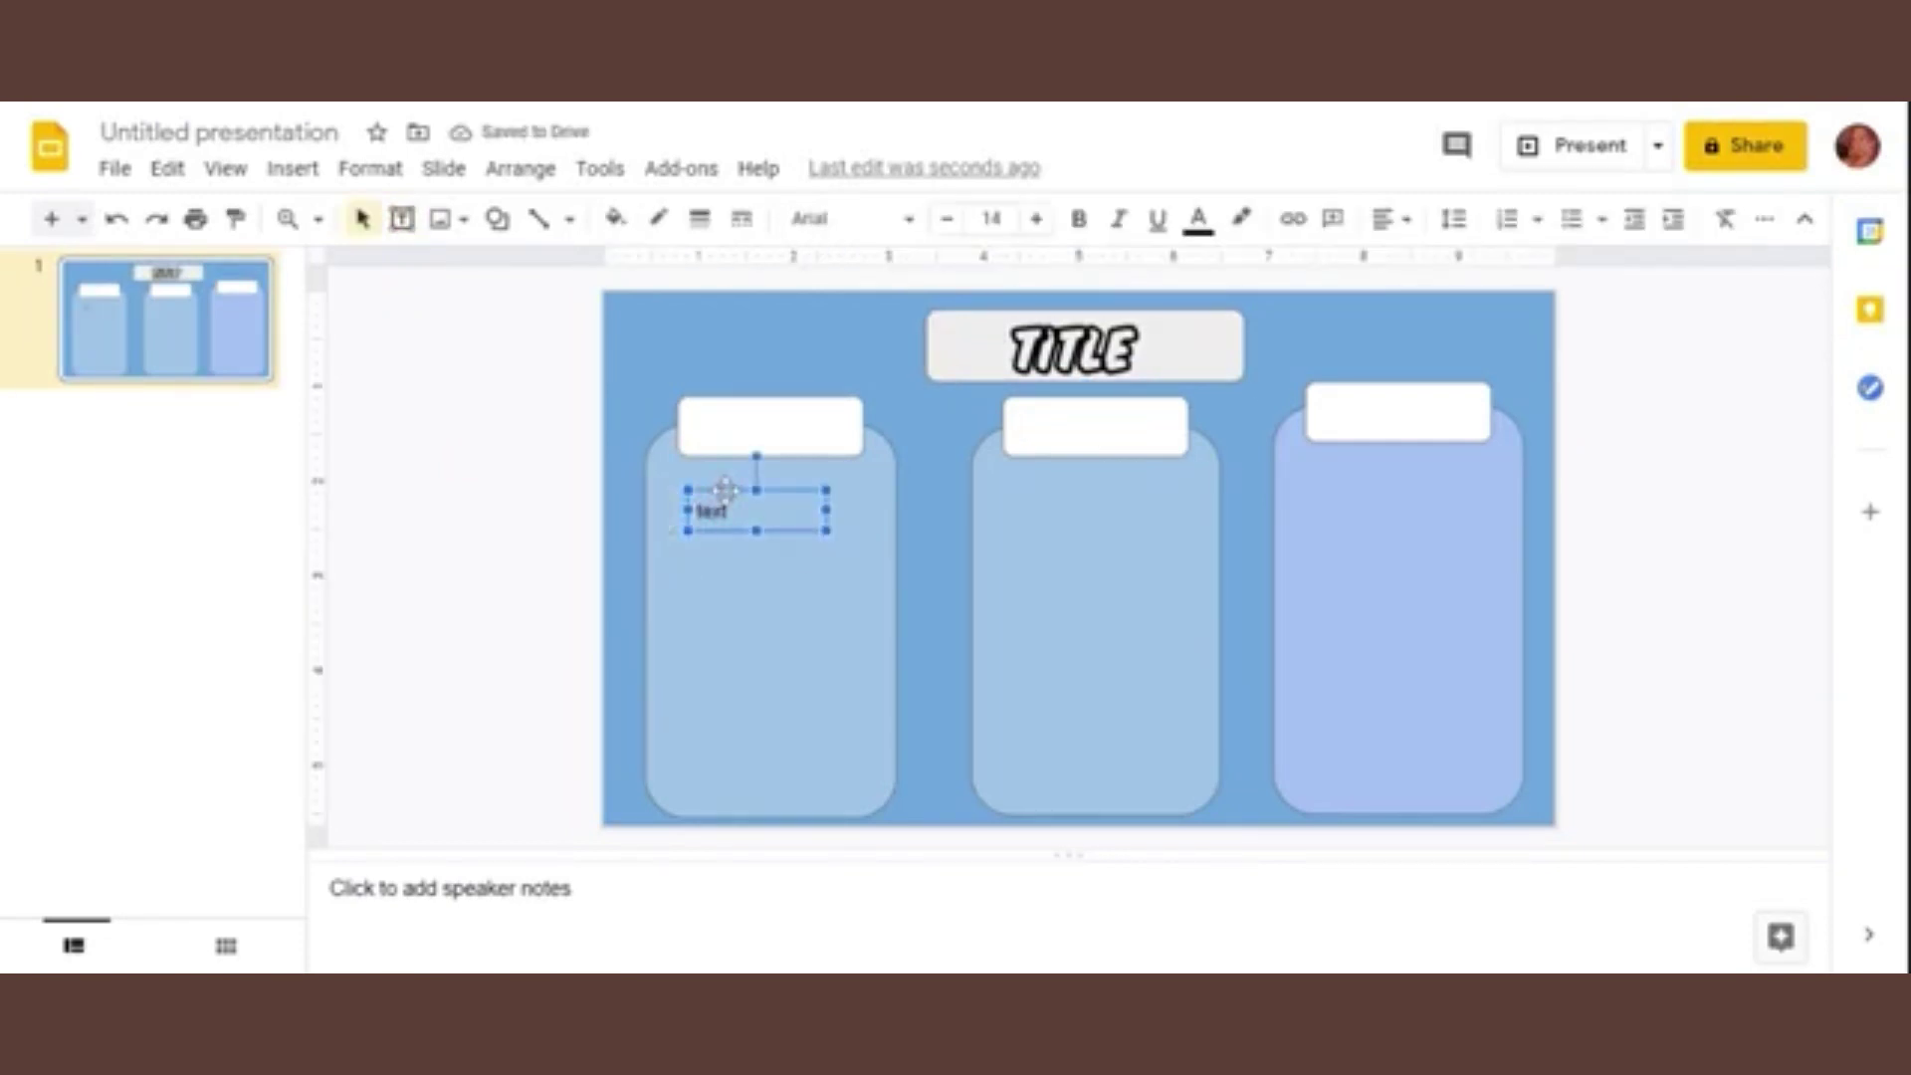
{"action": "left_click", "coordinate": [1031, 514]}
{"action": "mouse_move", "coordinate": [741, 531]}
{"action": "left_mouse_down"}
{"action": "mouse_move", "coordinate": [756, 548]}
{"action": "mouse_move", "coordinate": [1119, 523]}
{"action": "left_mouse_up"}
{"action": "key", "text": "ctrl+v"}
{"action": "left_click_drag", "start_coordinate": [773, 527], "coordinate": [1420, 525]}
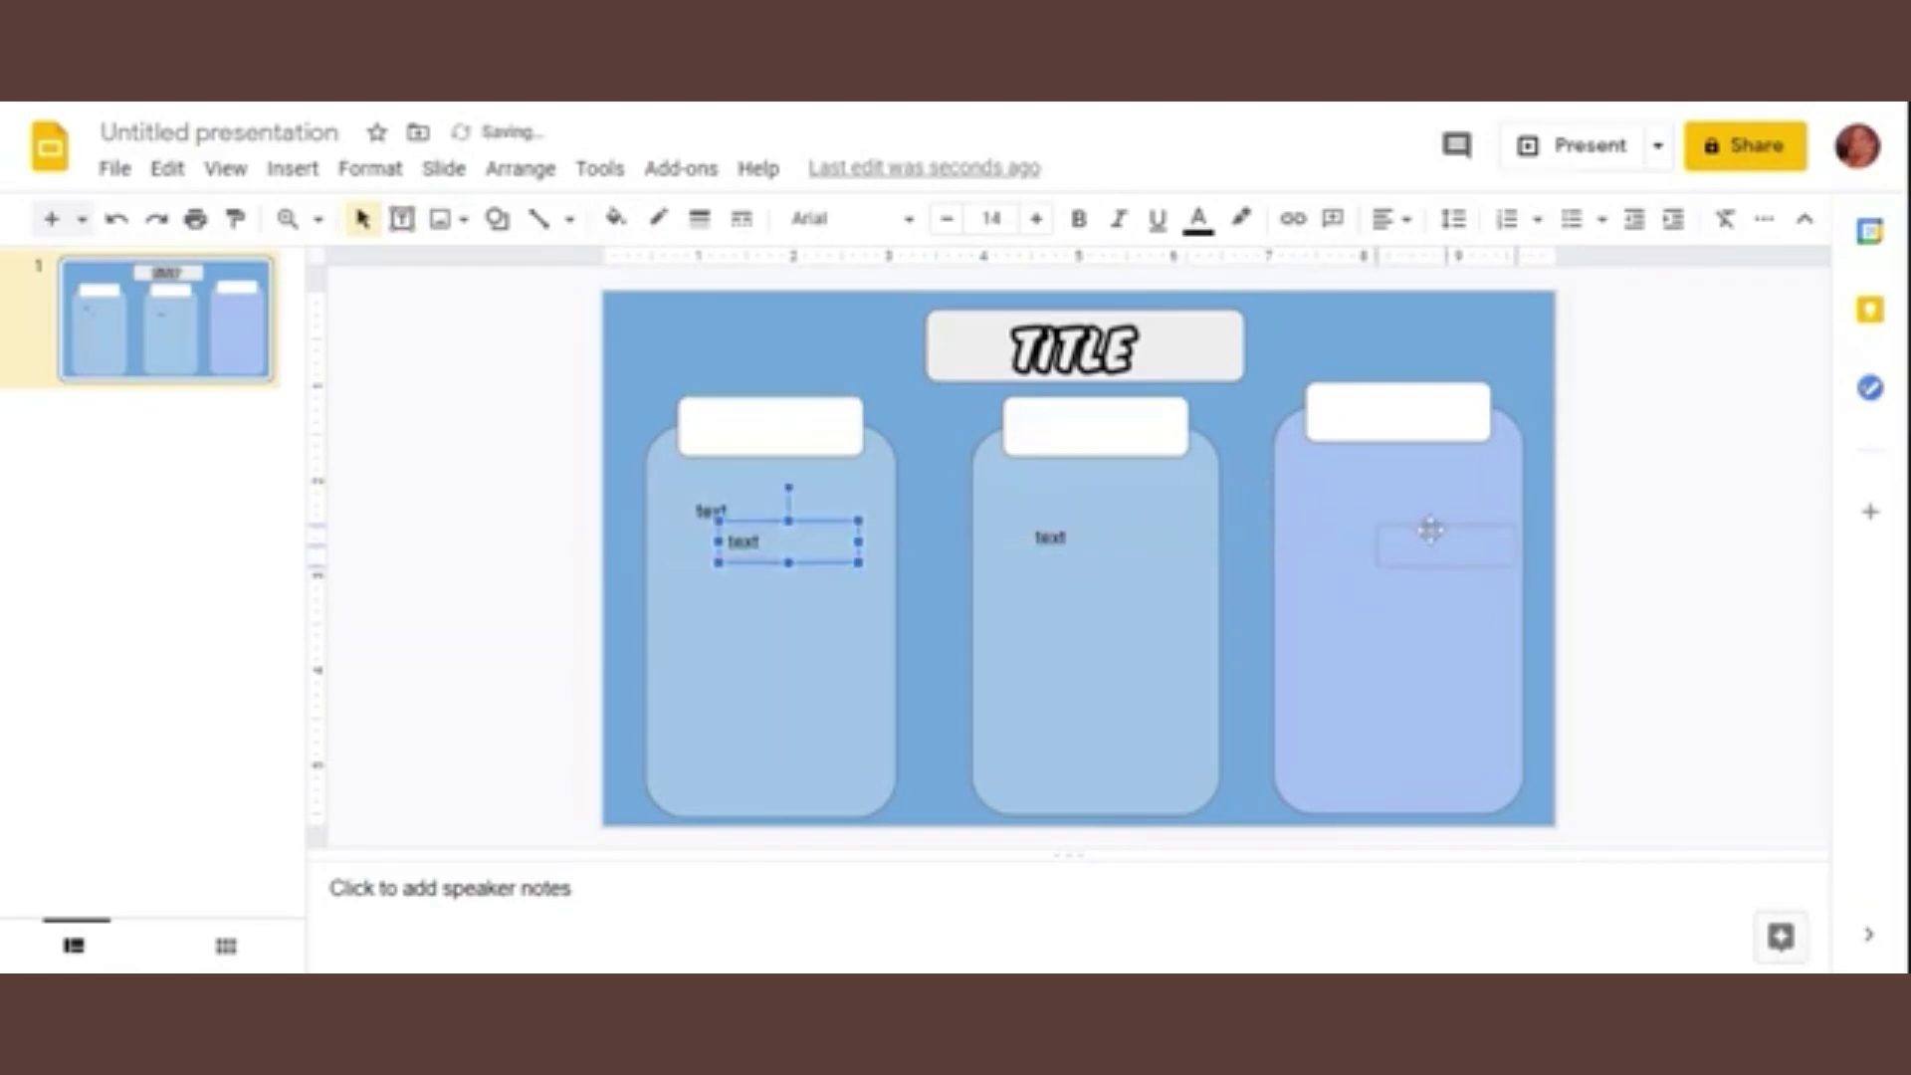
Step: Set the right and middle labels to Courier New, size 18
{"action": "double_click", "coordinate": [1391, 537]}
{"action": "left_click", "coordinate": [812, 218]}
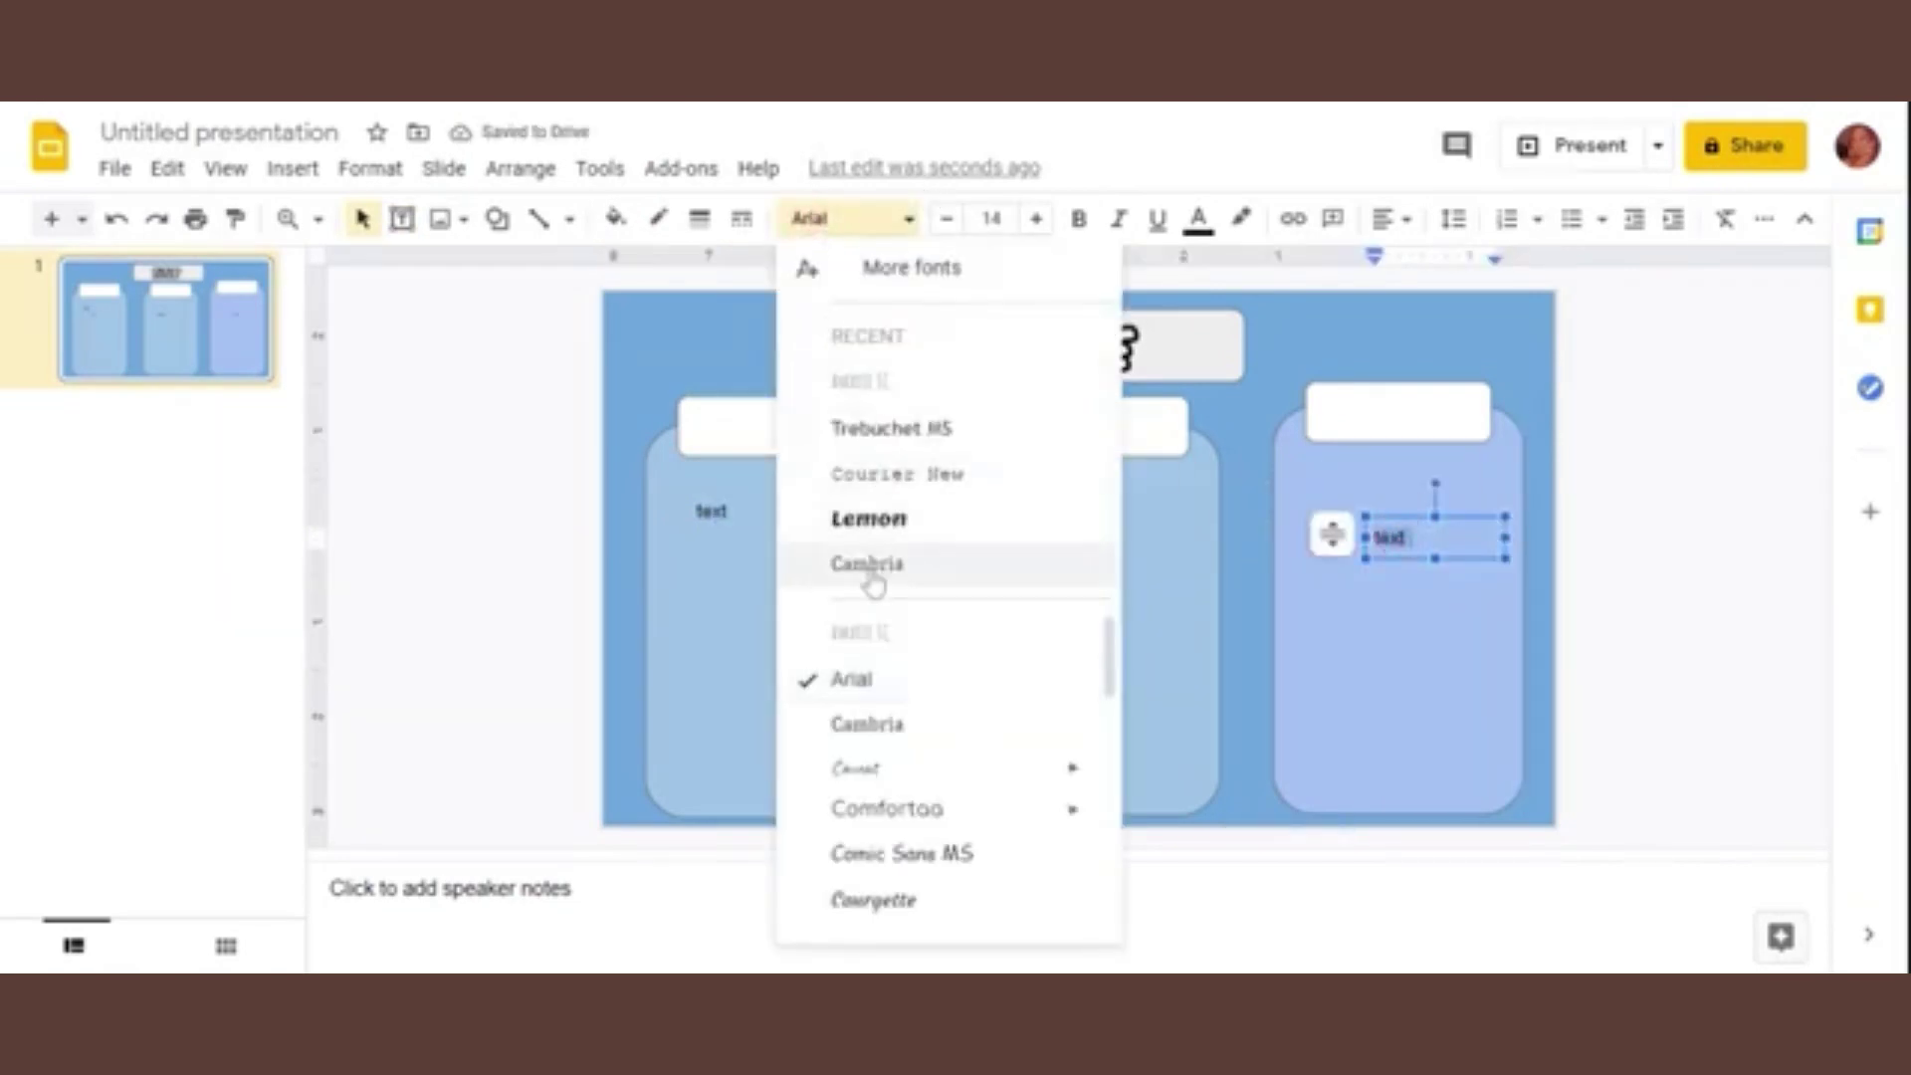
{"action": "left_click", "coordinate": [923, 478]}
{"action": "left_click", "coordinate": [992, 218]}
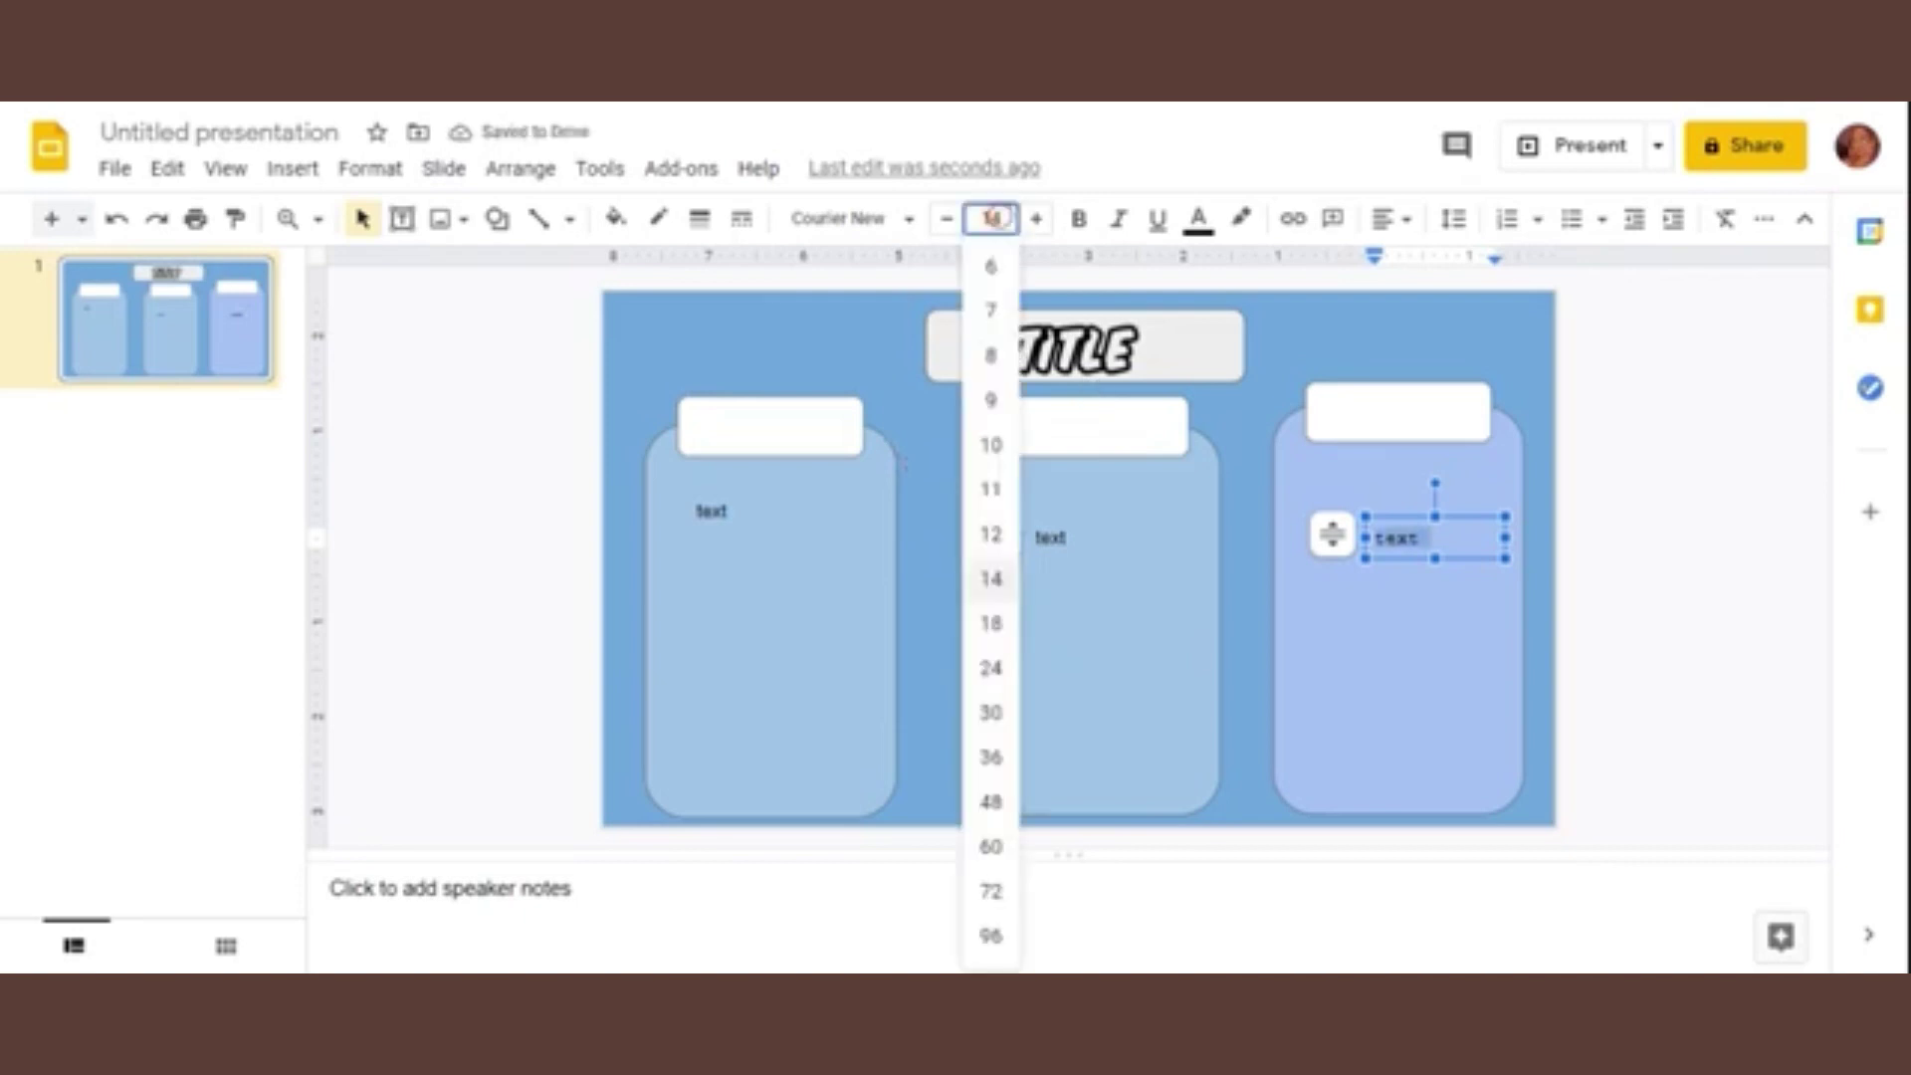
{"action": "left_click", "coordinate": [991, 578]}
{"action": "double_click", "coordinate": [1050, 538]}
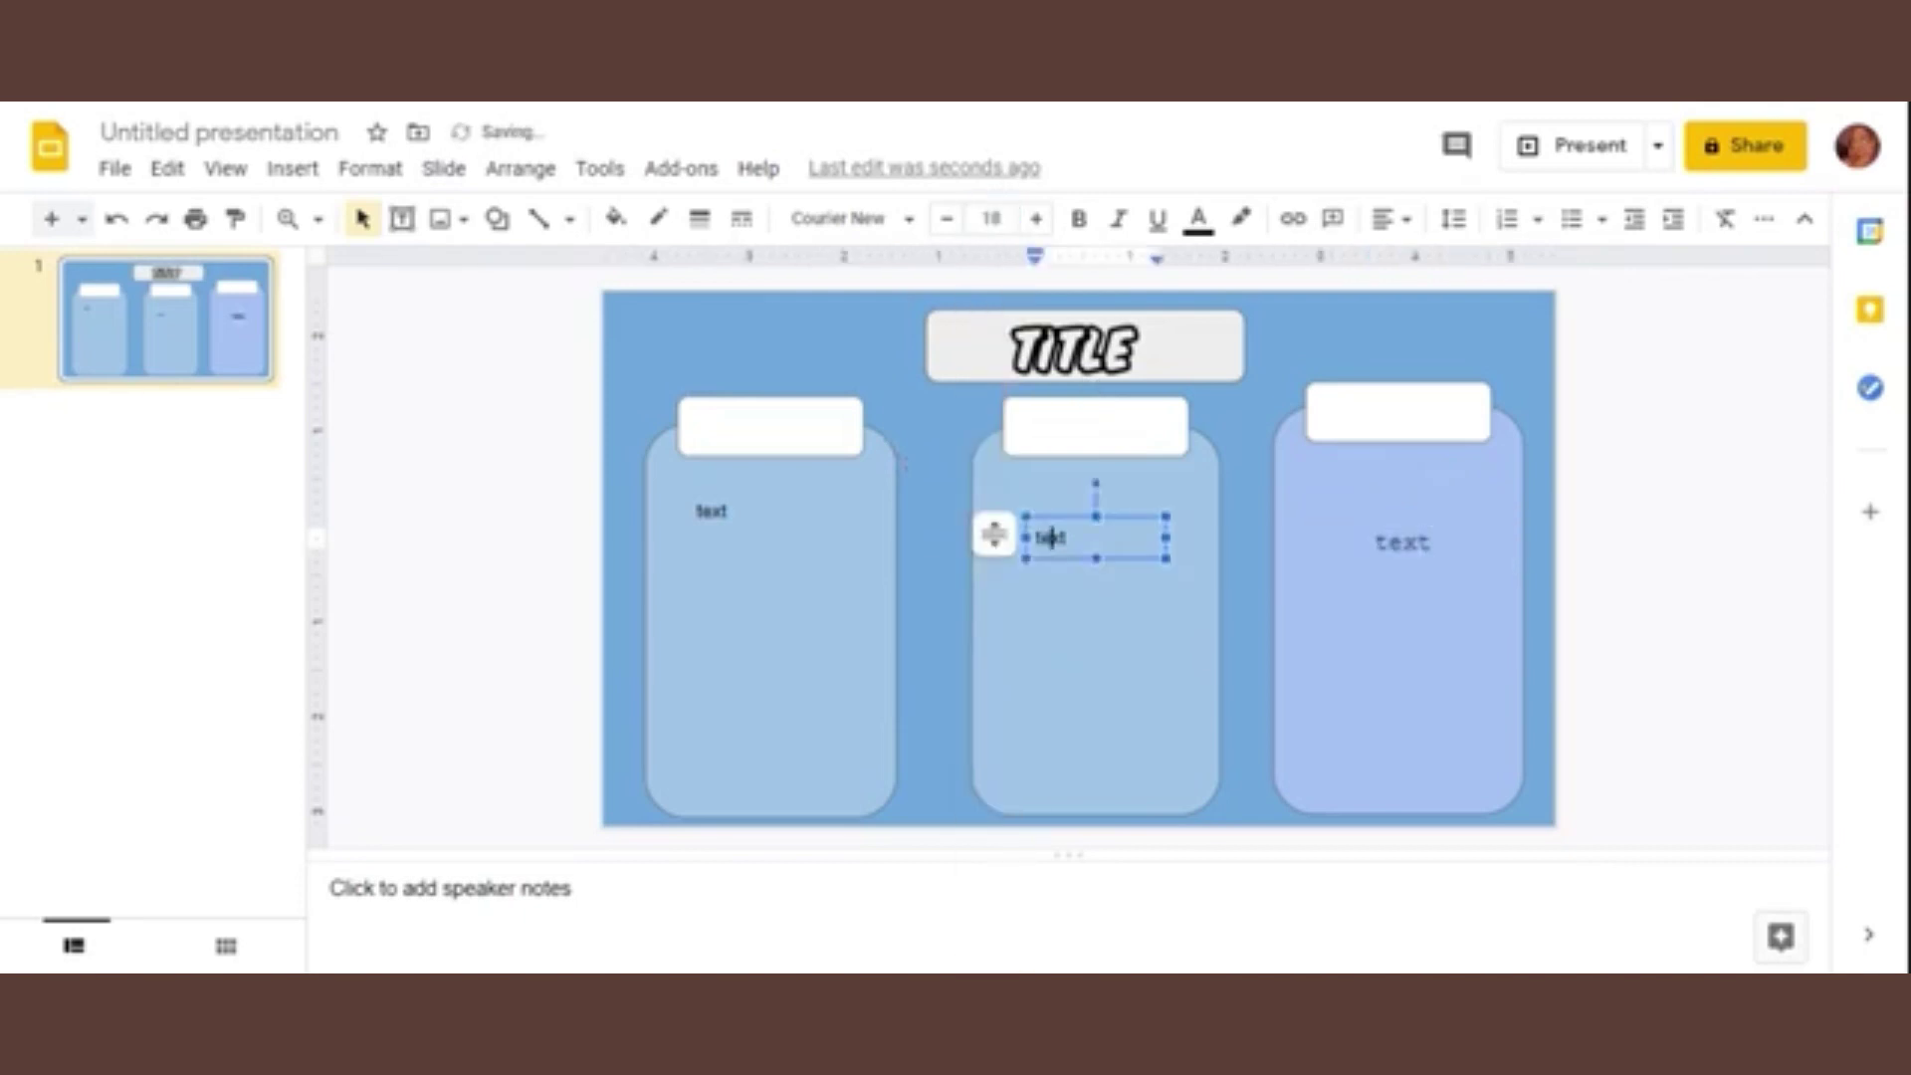
{"action": "left_click", "coordinate": [810, 219]}
{"action": "left_click", "coordinate": [925, 383]}
{"action": "left_click", "coordinate": [991, 218]}
{"action": "type", "text": "18"}
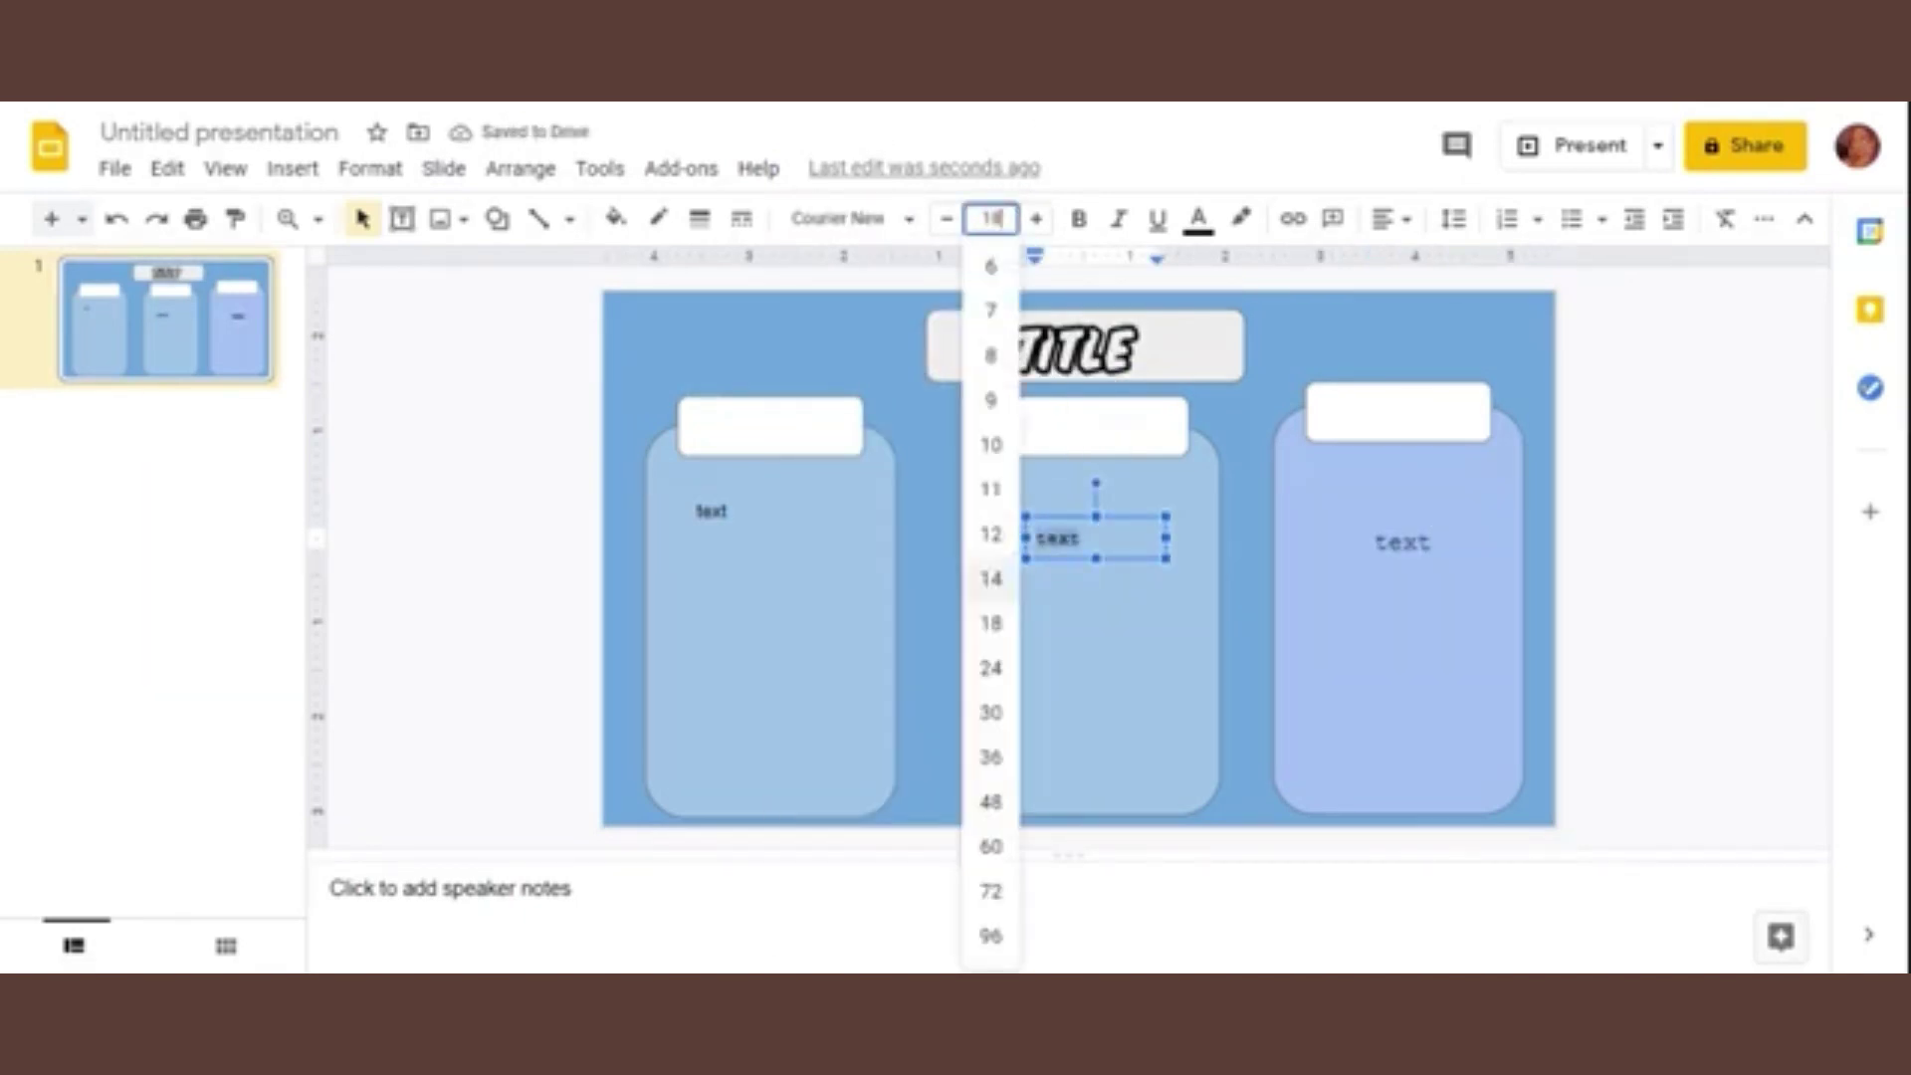
{"action": "key", "text": "Return"}
Step: Set the left label to Courier New, size 18
{"action": "double_click", "coordinate": [712, 510]}
{"action": "left_click", "coordinate": [810, 218]}
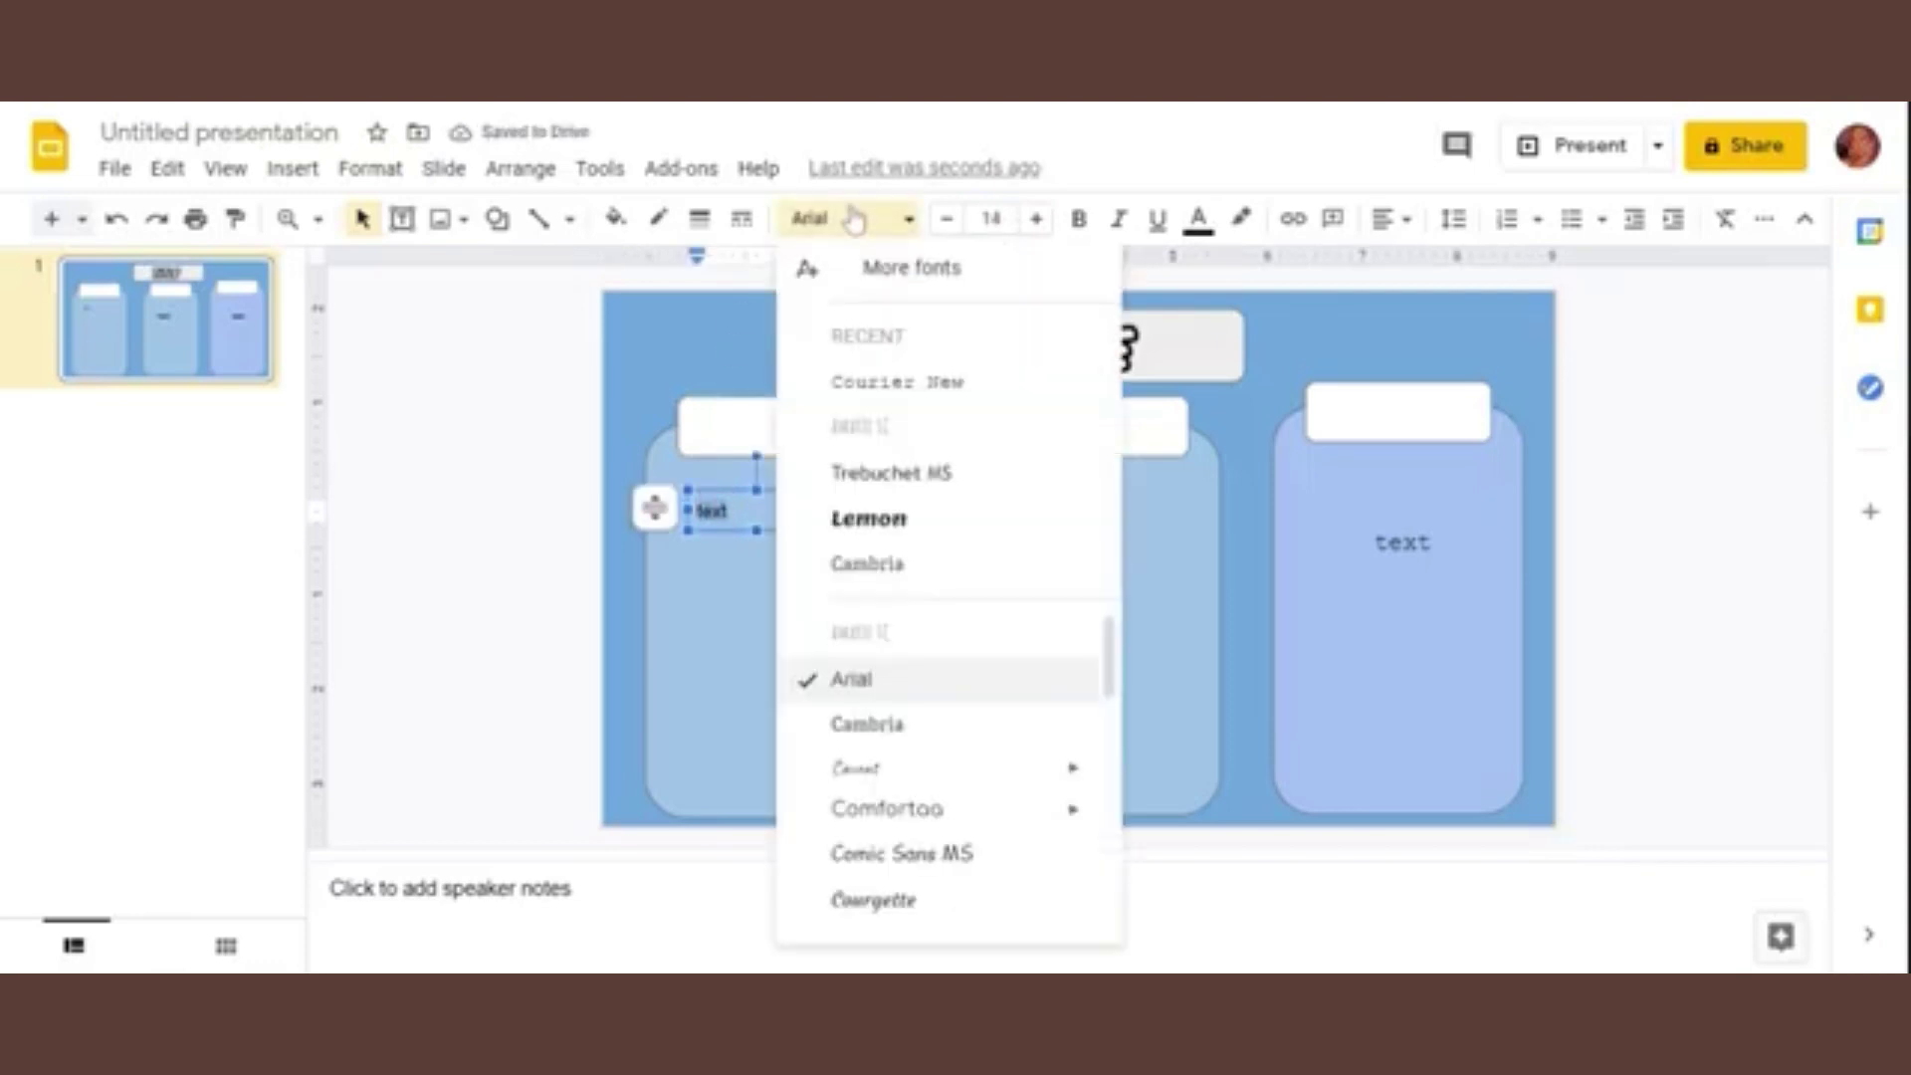
{"action": "left_click", "coordinate": [866, 383]}
{"action": "left_click", "coordinate": [995, 218]}
{"action": "type", "text": "8"}
{"action": "key", "text": "Return"}
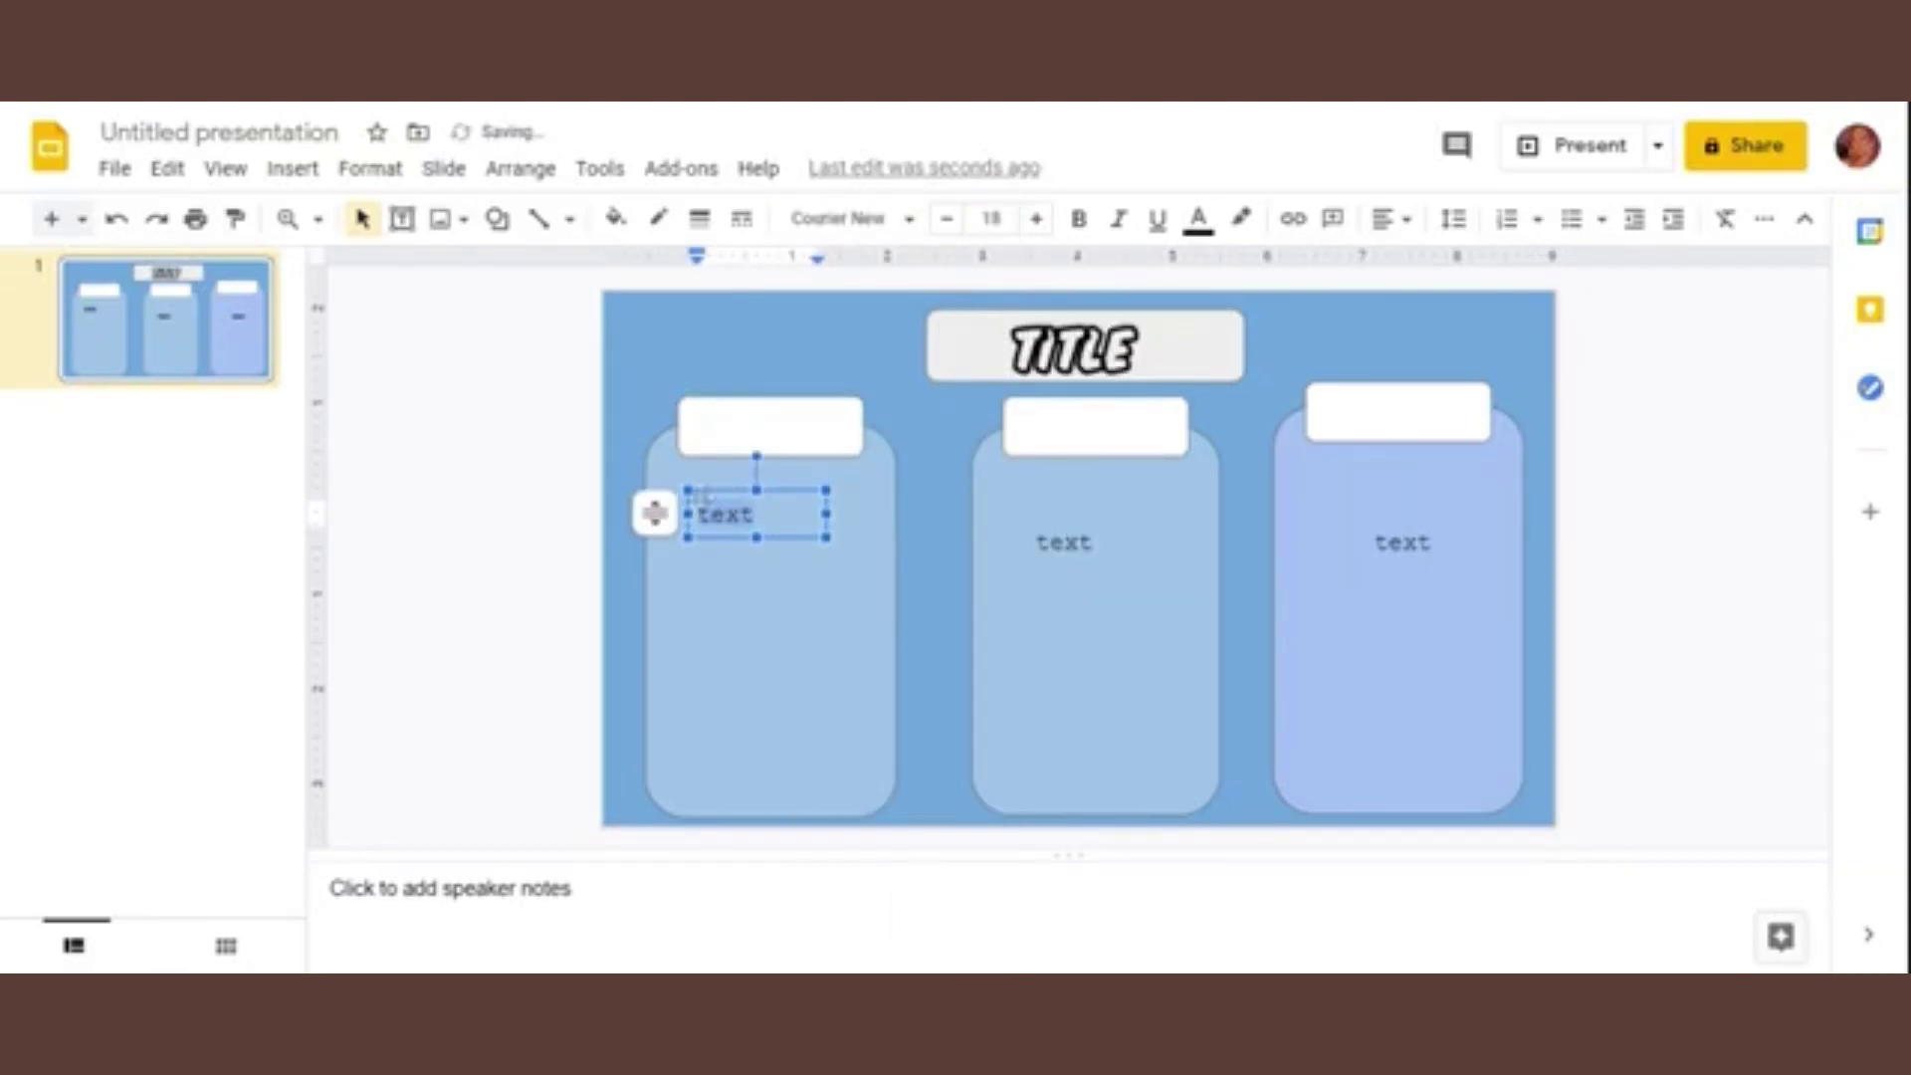
Step: Raise the three labels so they sit level near the tops of the jars
{"action": "left_click_drag", "start_coordinate": [696, 493], "coordinate": [699, 477]}
{"action": "left_click", "coordinate": [1059, 518]}
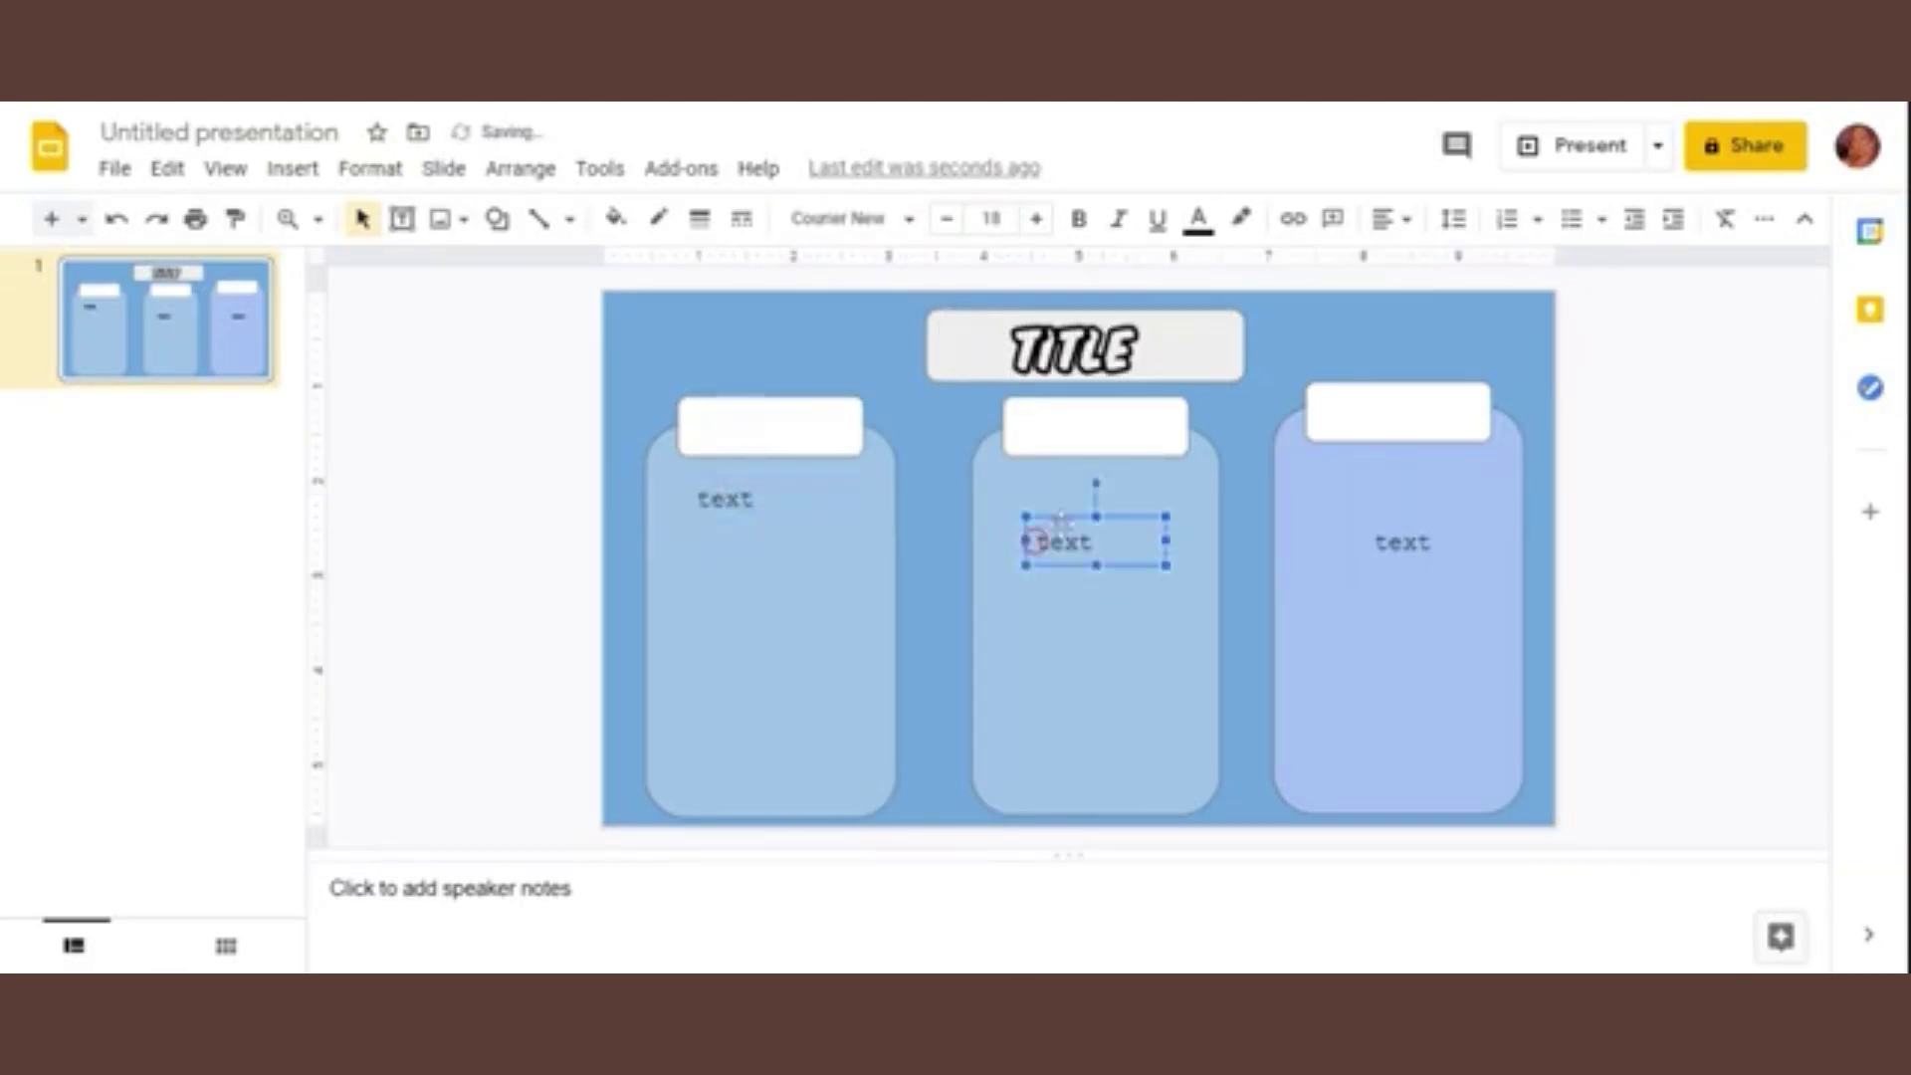
{"action": "left_click_drag", "start_coordinate": [1087, 518], "coordinate": [1066, 483]}
{"action": "left_click", "coordinate": [1385, 517]}
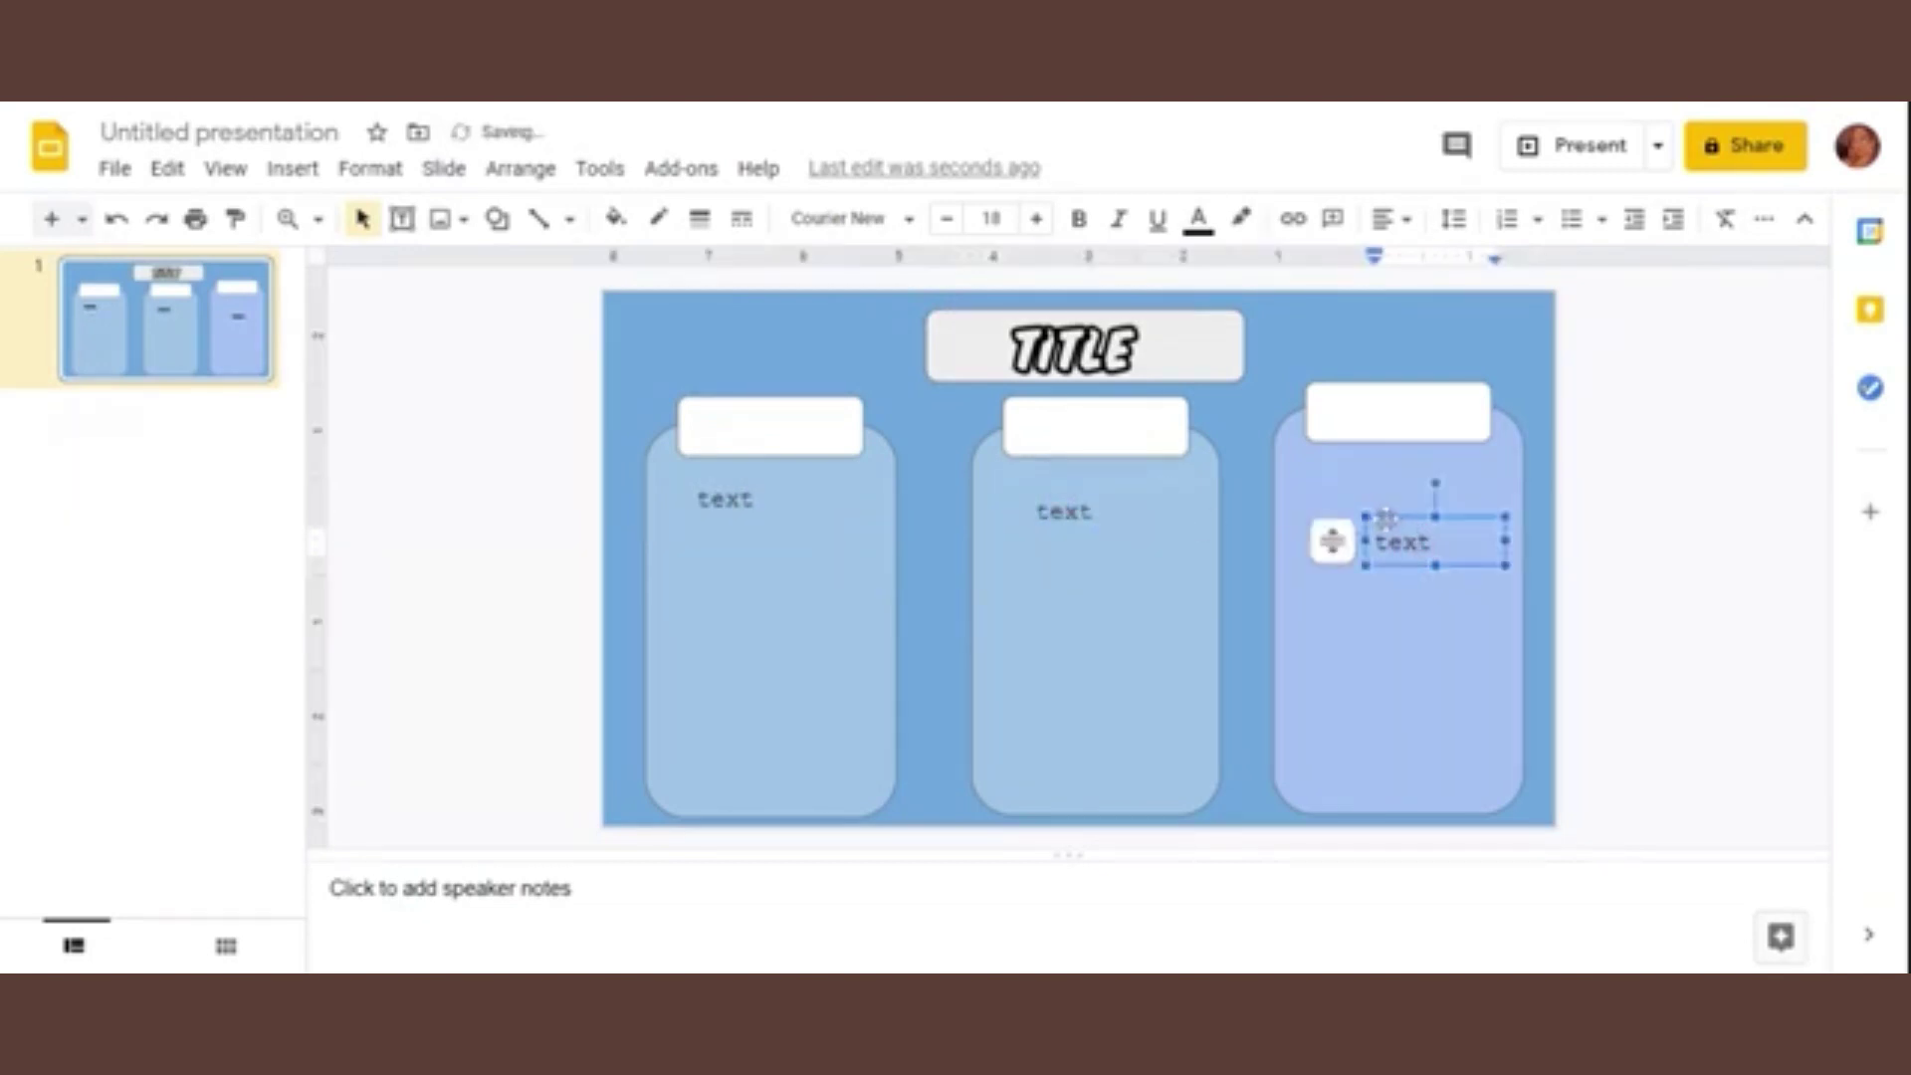
{"action": "left_click_drag", "start_coordinate": [1385, 518], "coordinate": [1373, 488]}
{"action": "left_click", "coordinate": [1682, 508]}
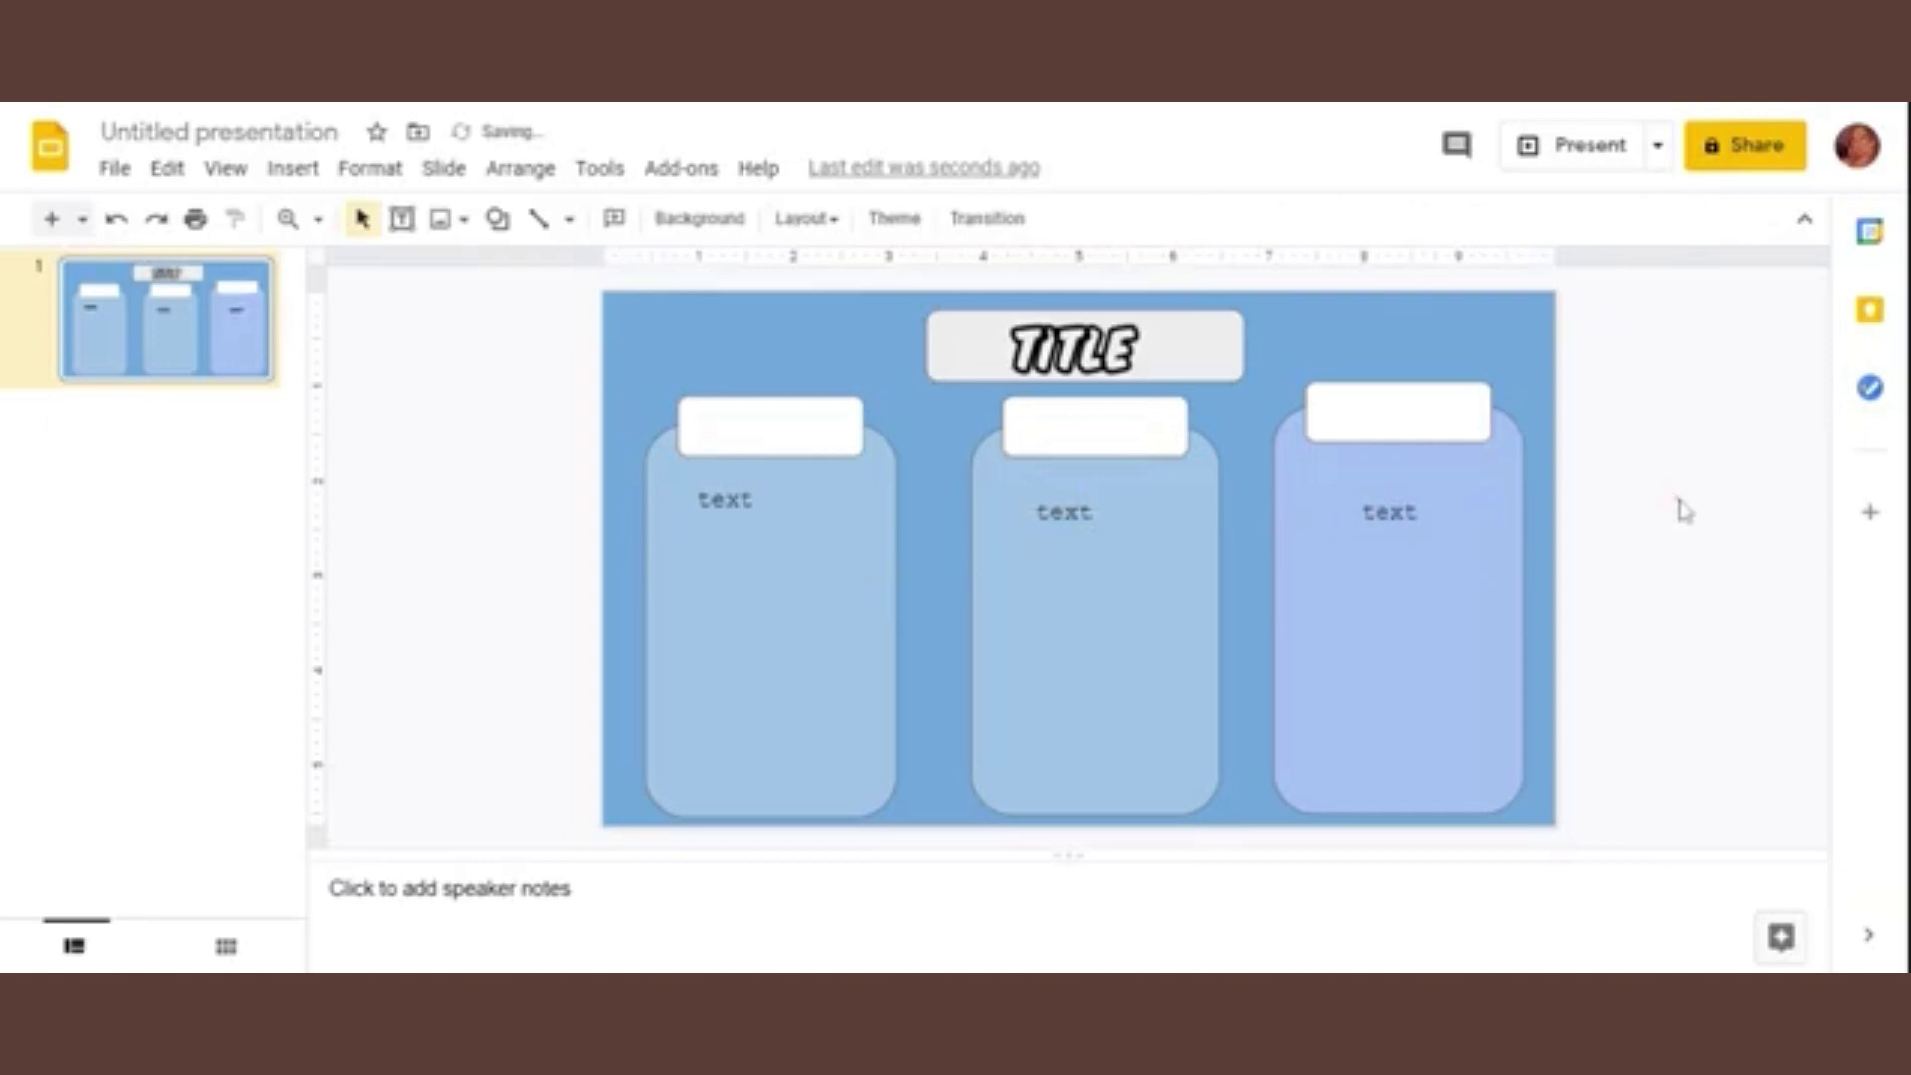
{"action": "left_click", "coordinate": [1576, 147]}
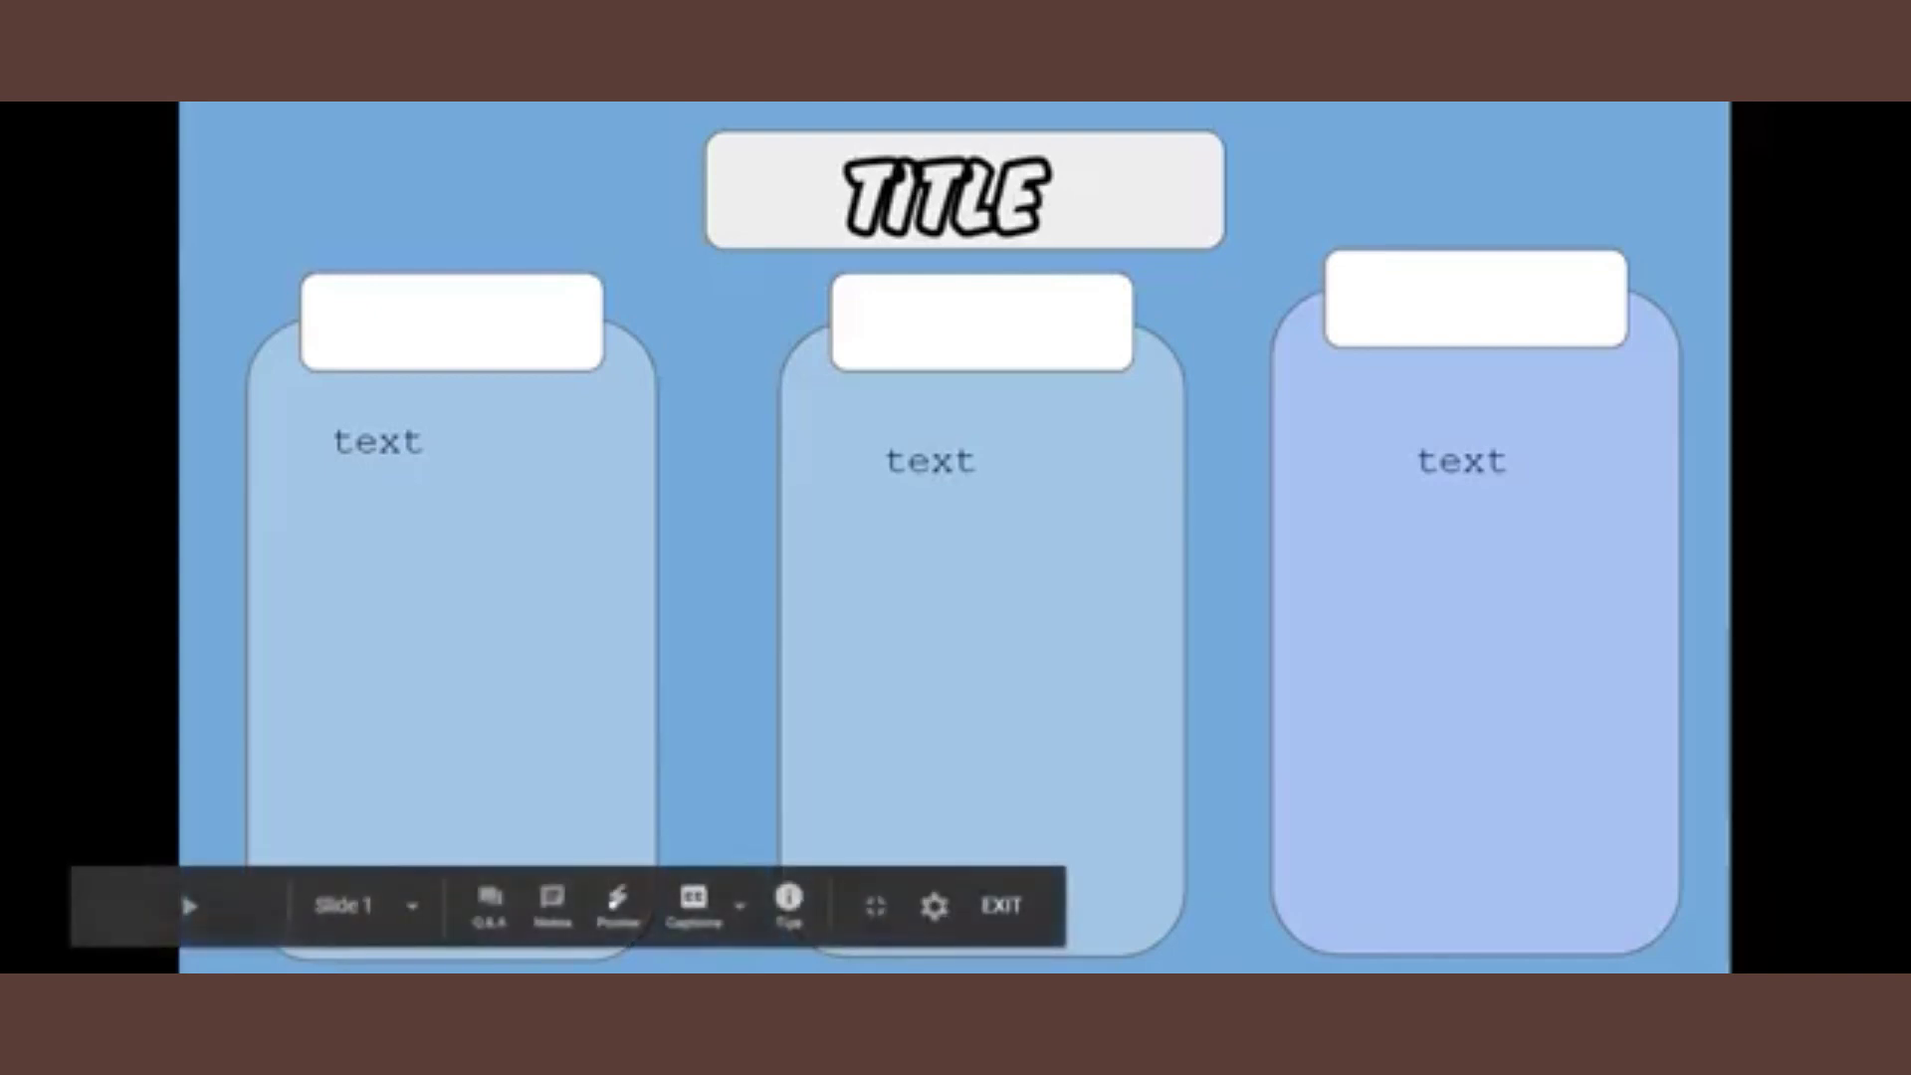
{"action": "left_click", "coordinate": [1001, 907]}
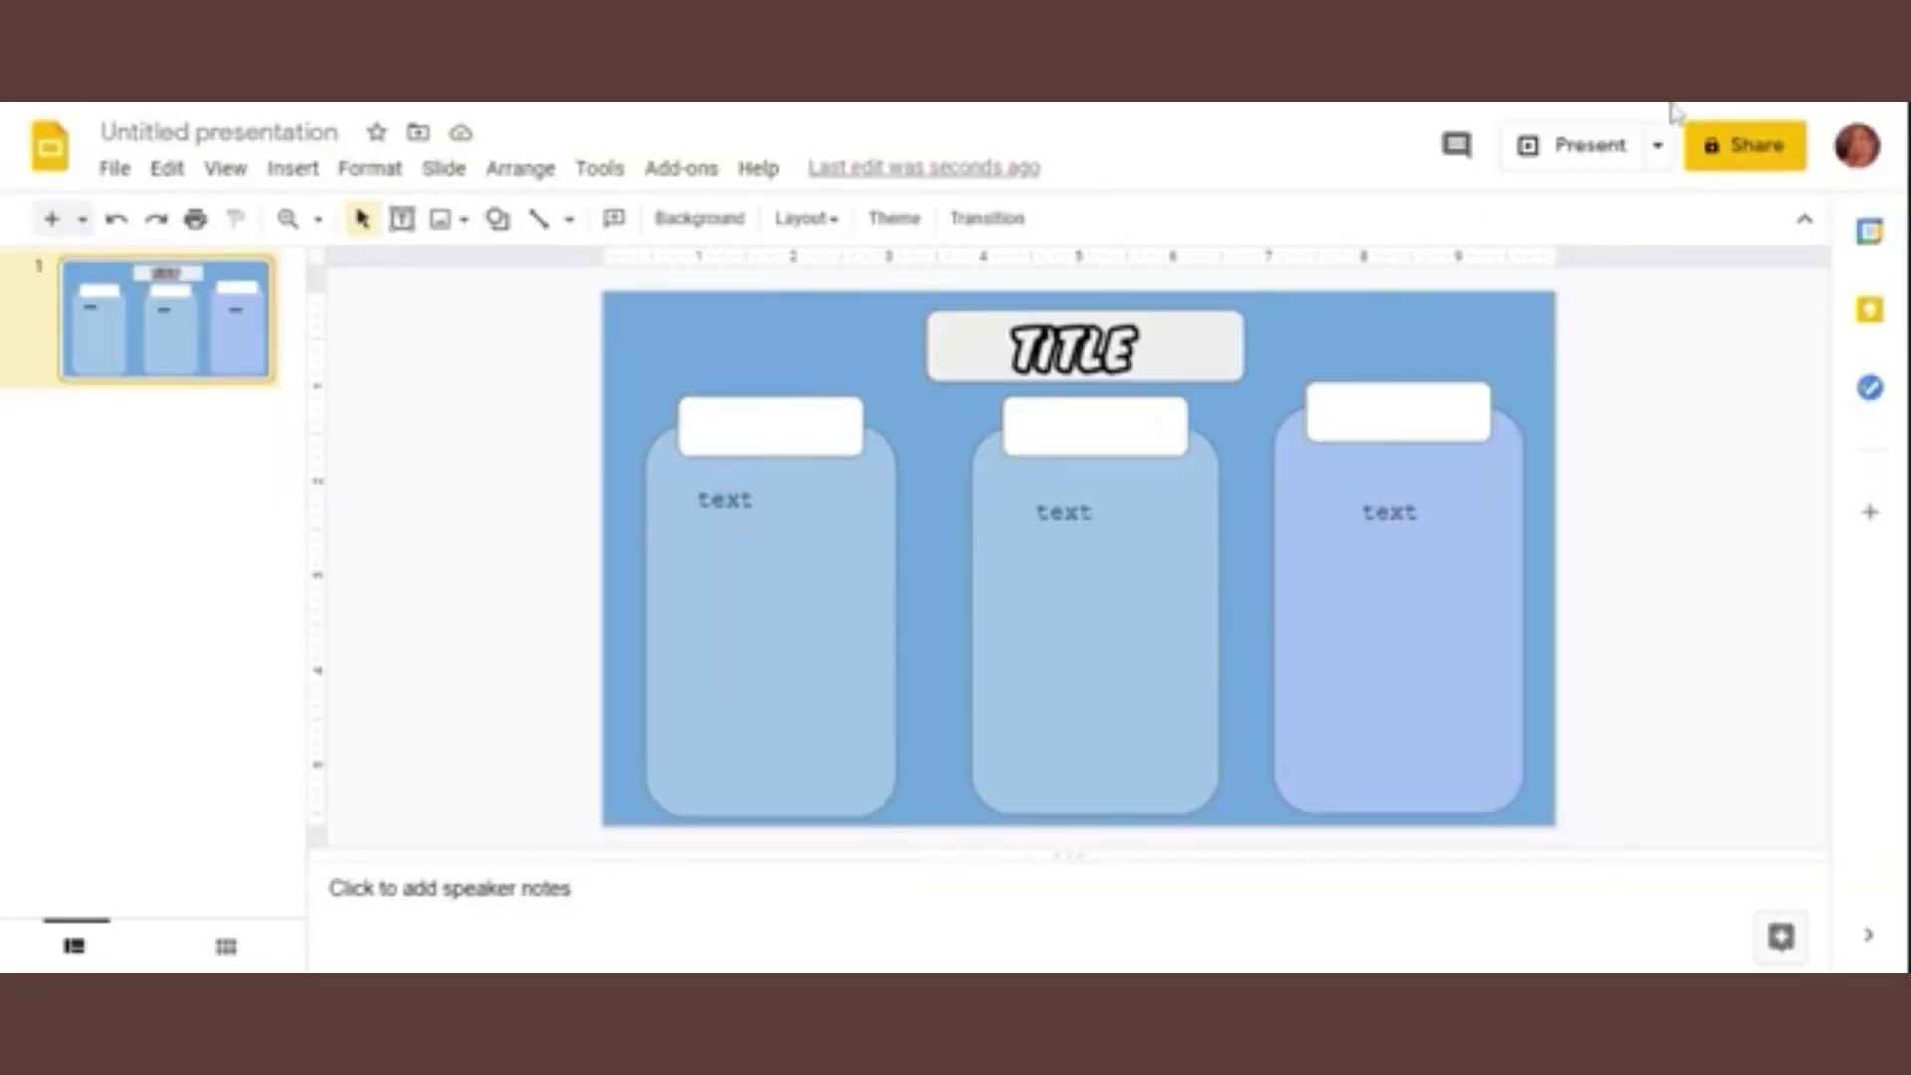